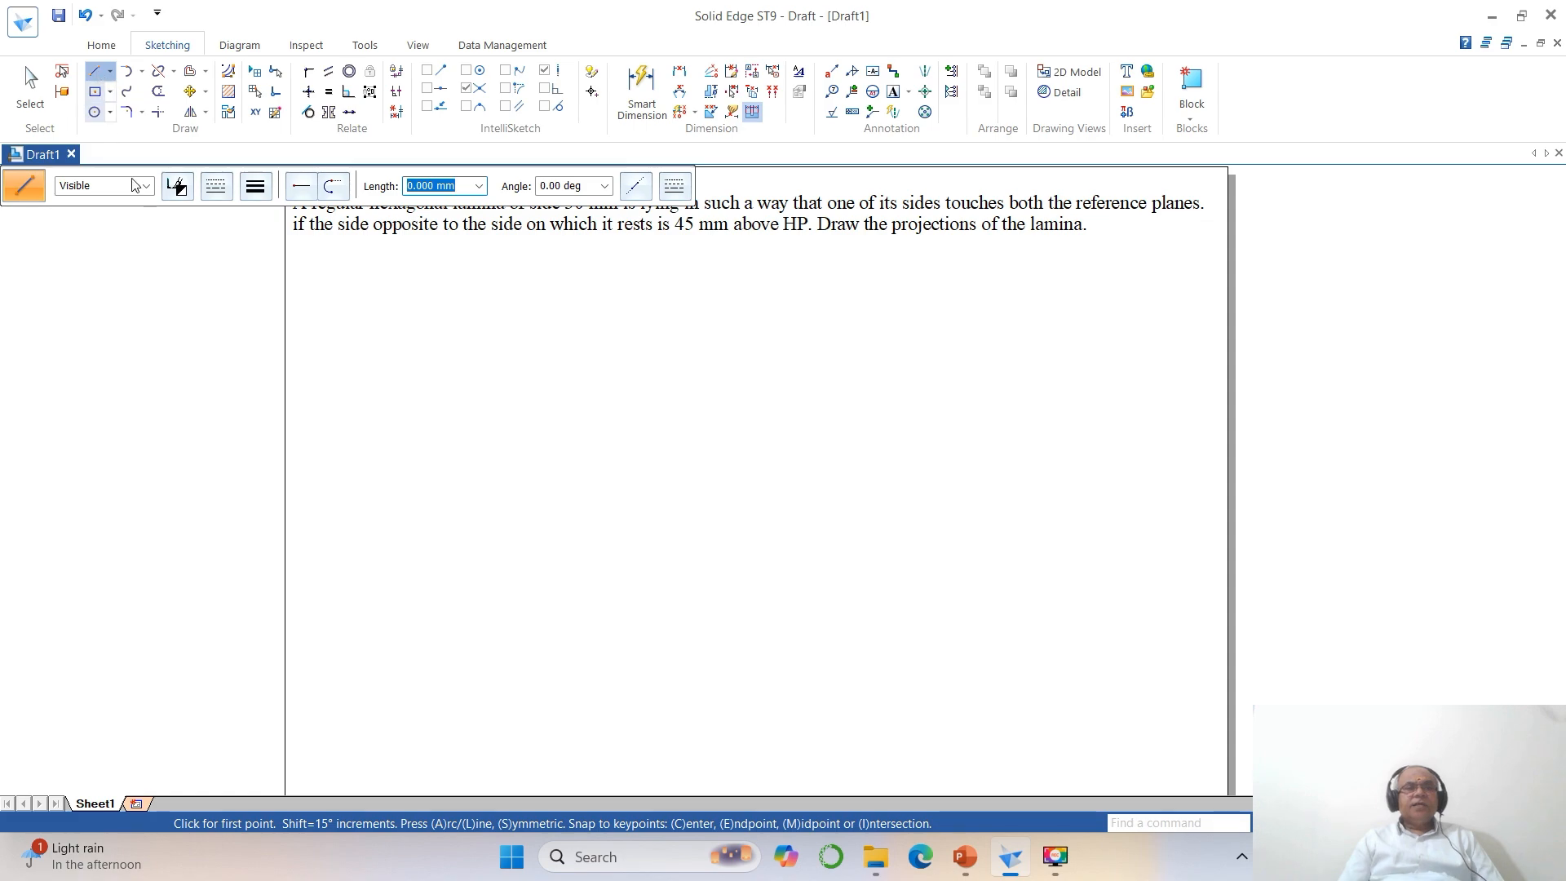
Set the line width to 0.05 mm and enable IntelliSketch recognition of line and arc endpoints.
left_click(255, 187)
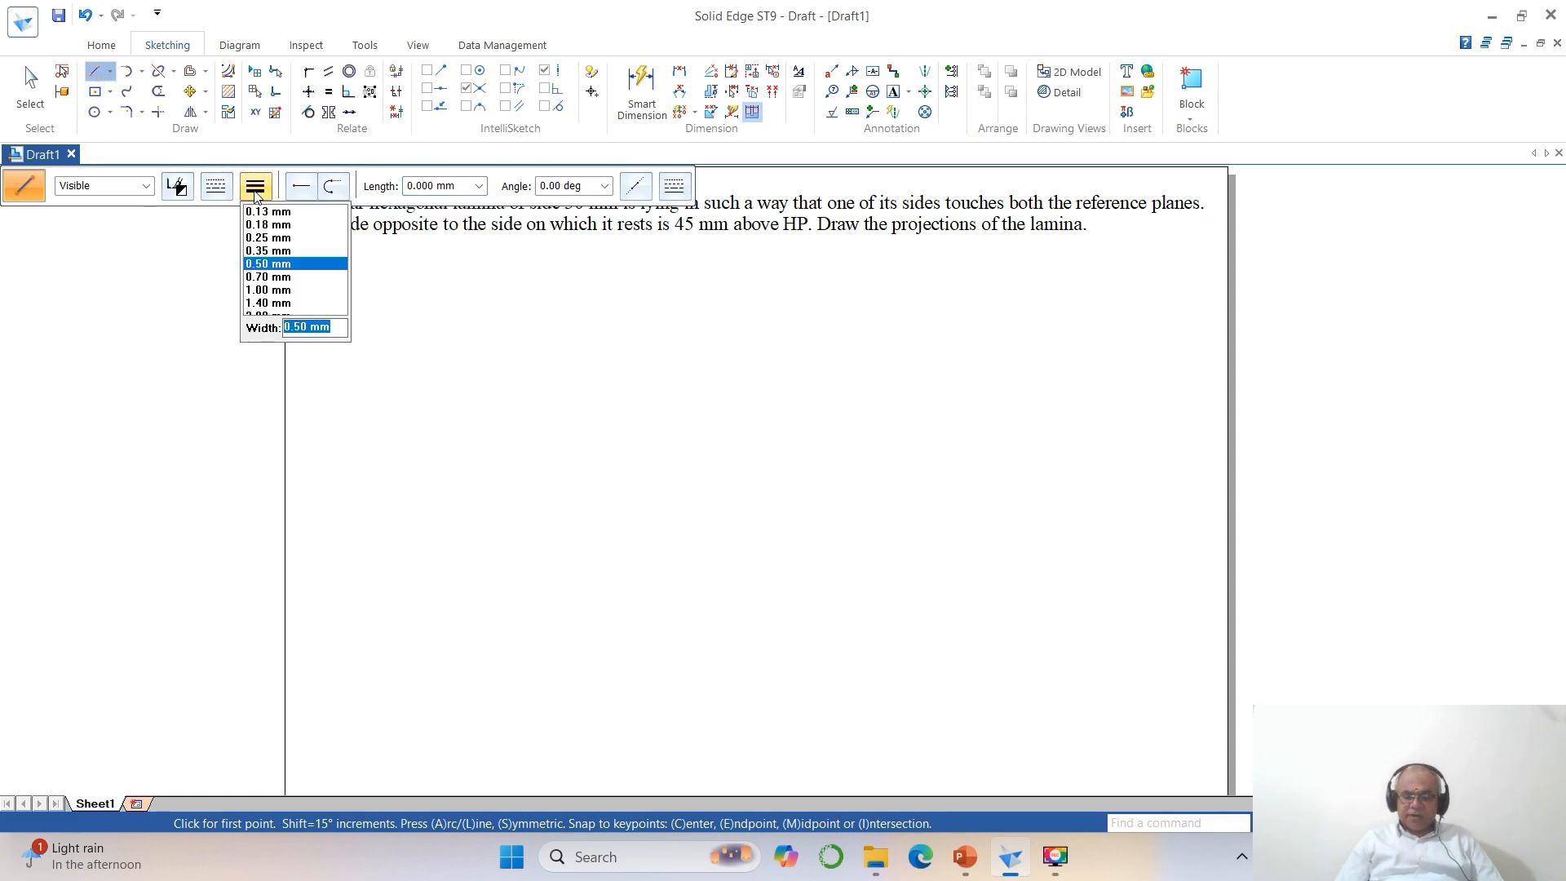
key("BackSpace")
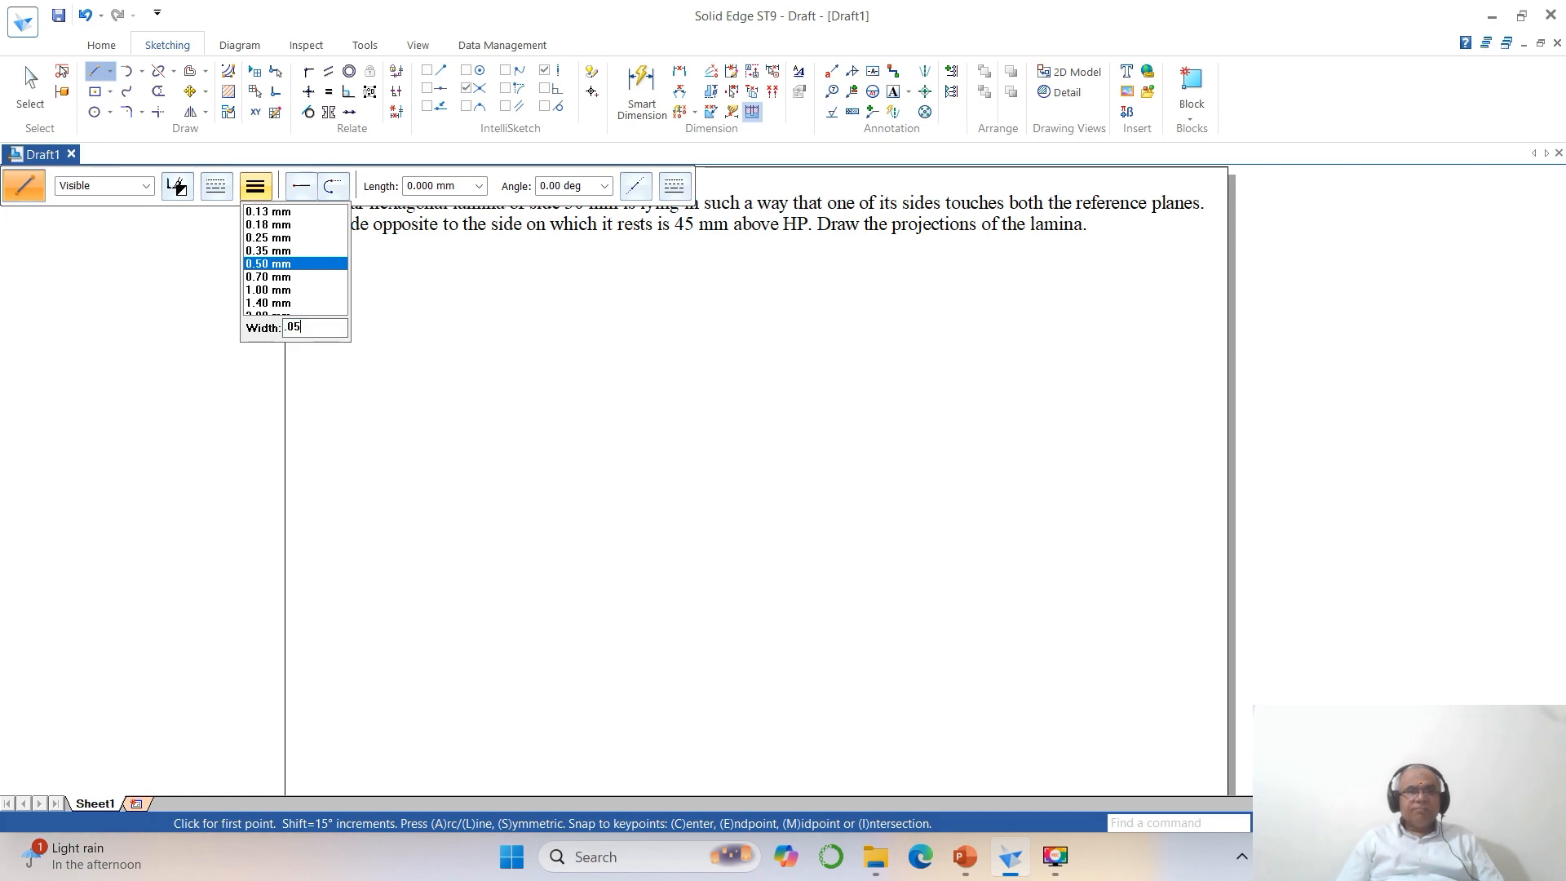
key("Return")
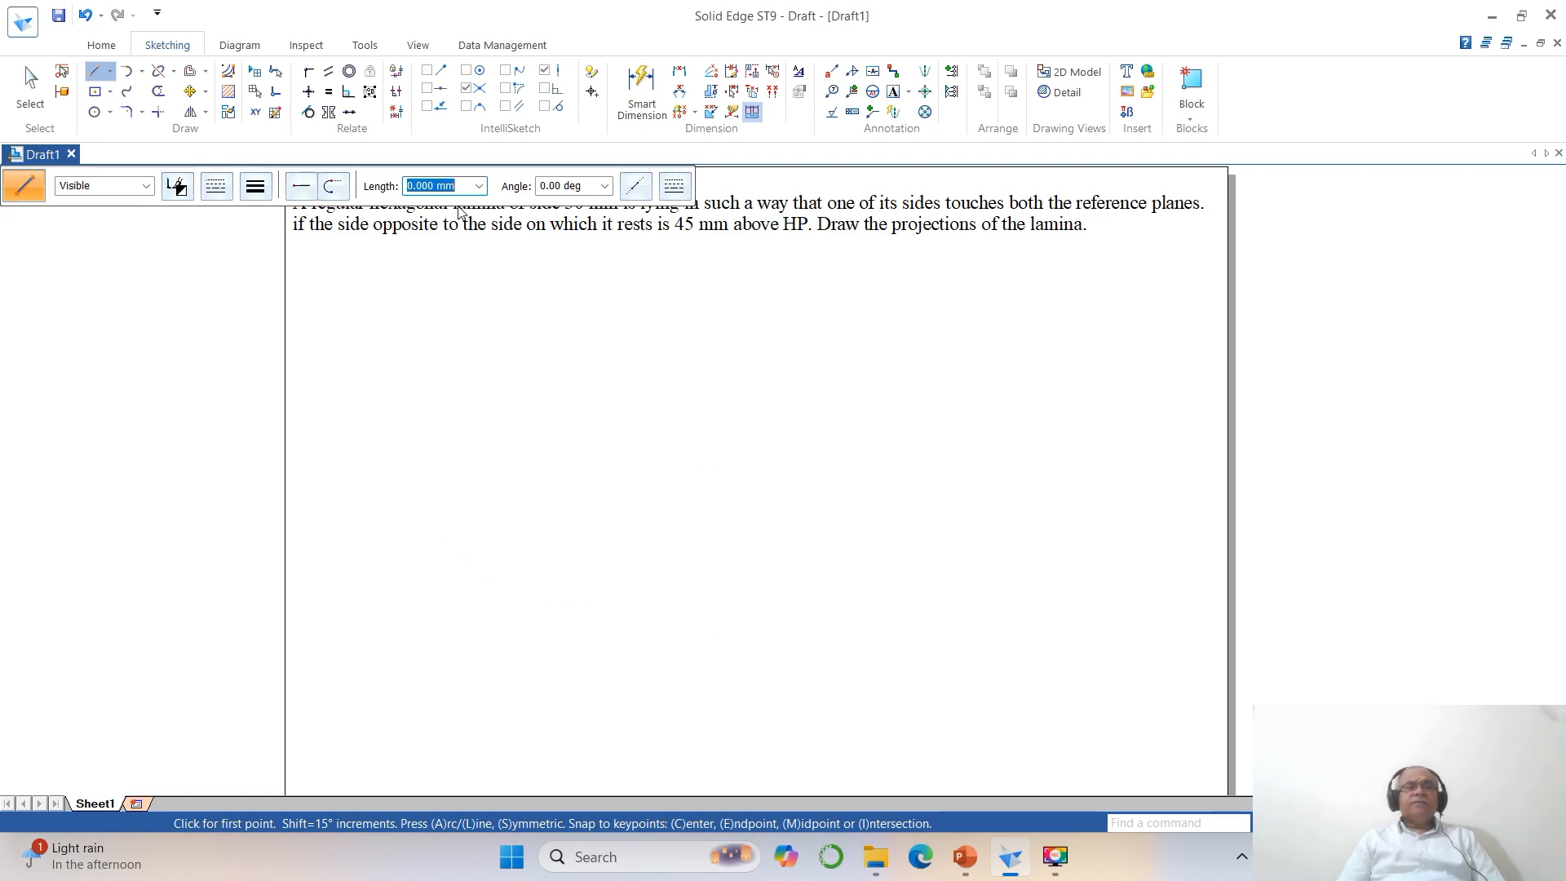
left_click(427, 70)
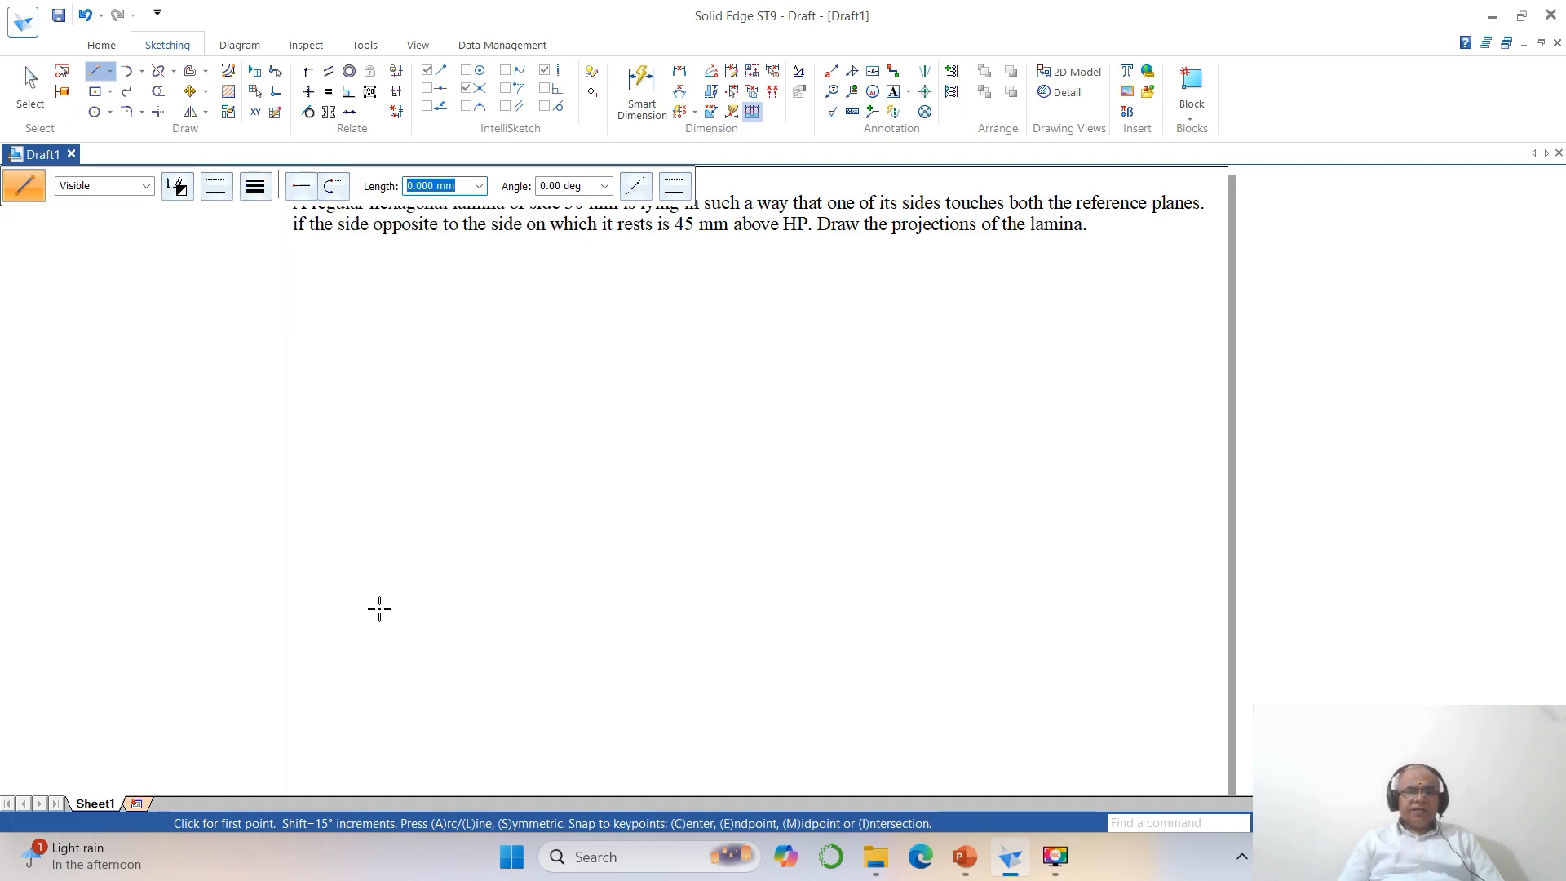
Draw a horizontal reference line about 220 mm long across the middle of the sheet.
left_click(380, 557)
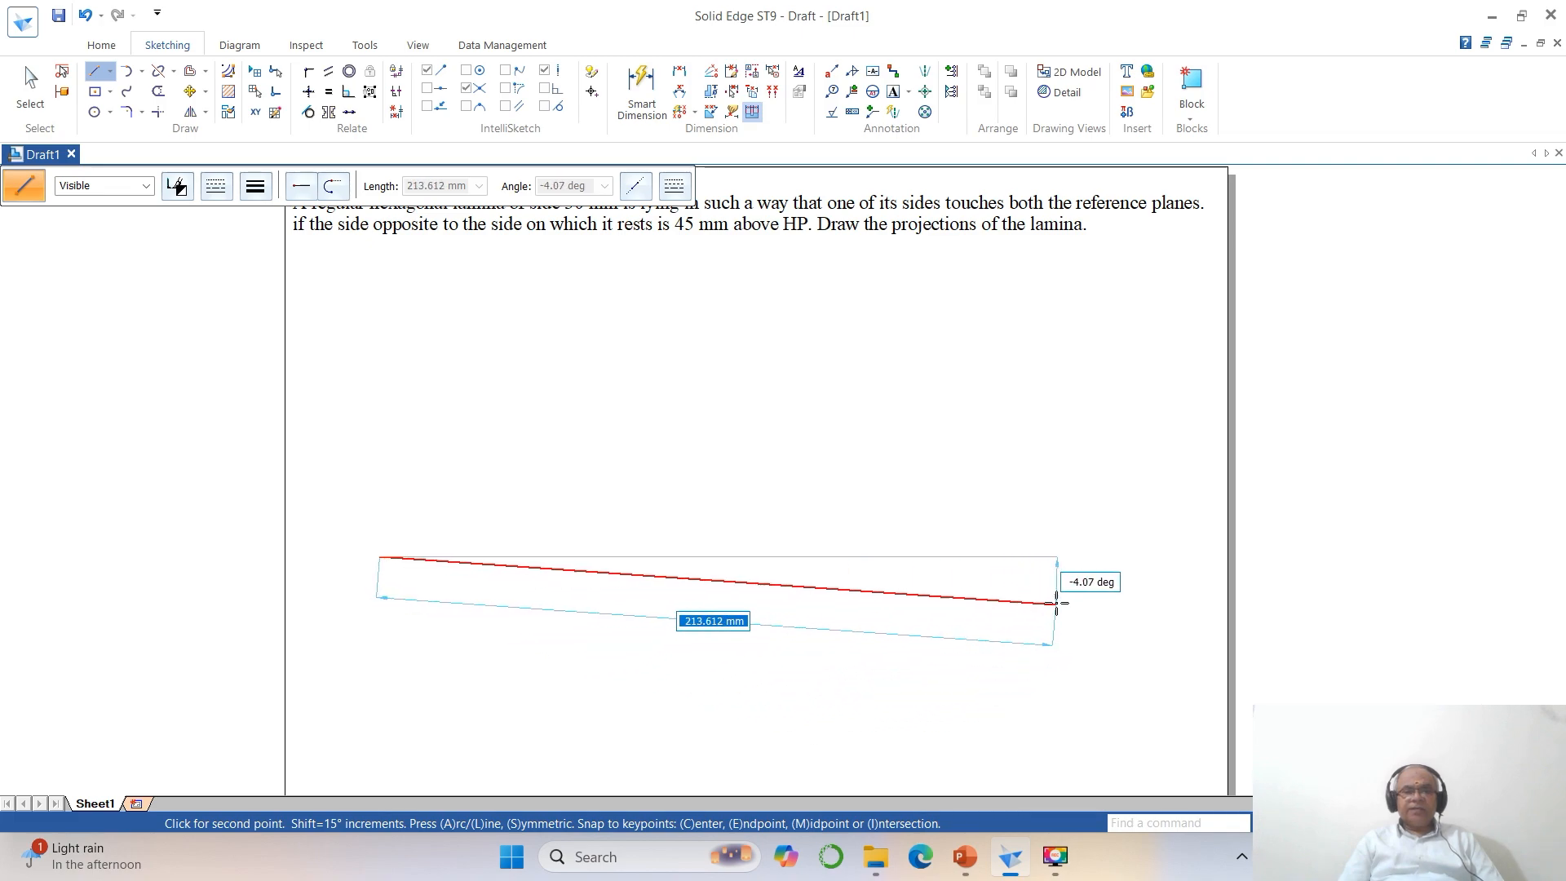
left_click(1078, 556)
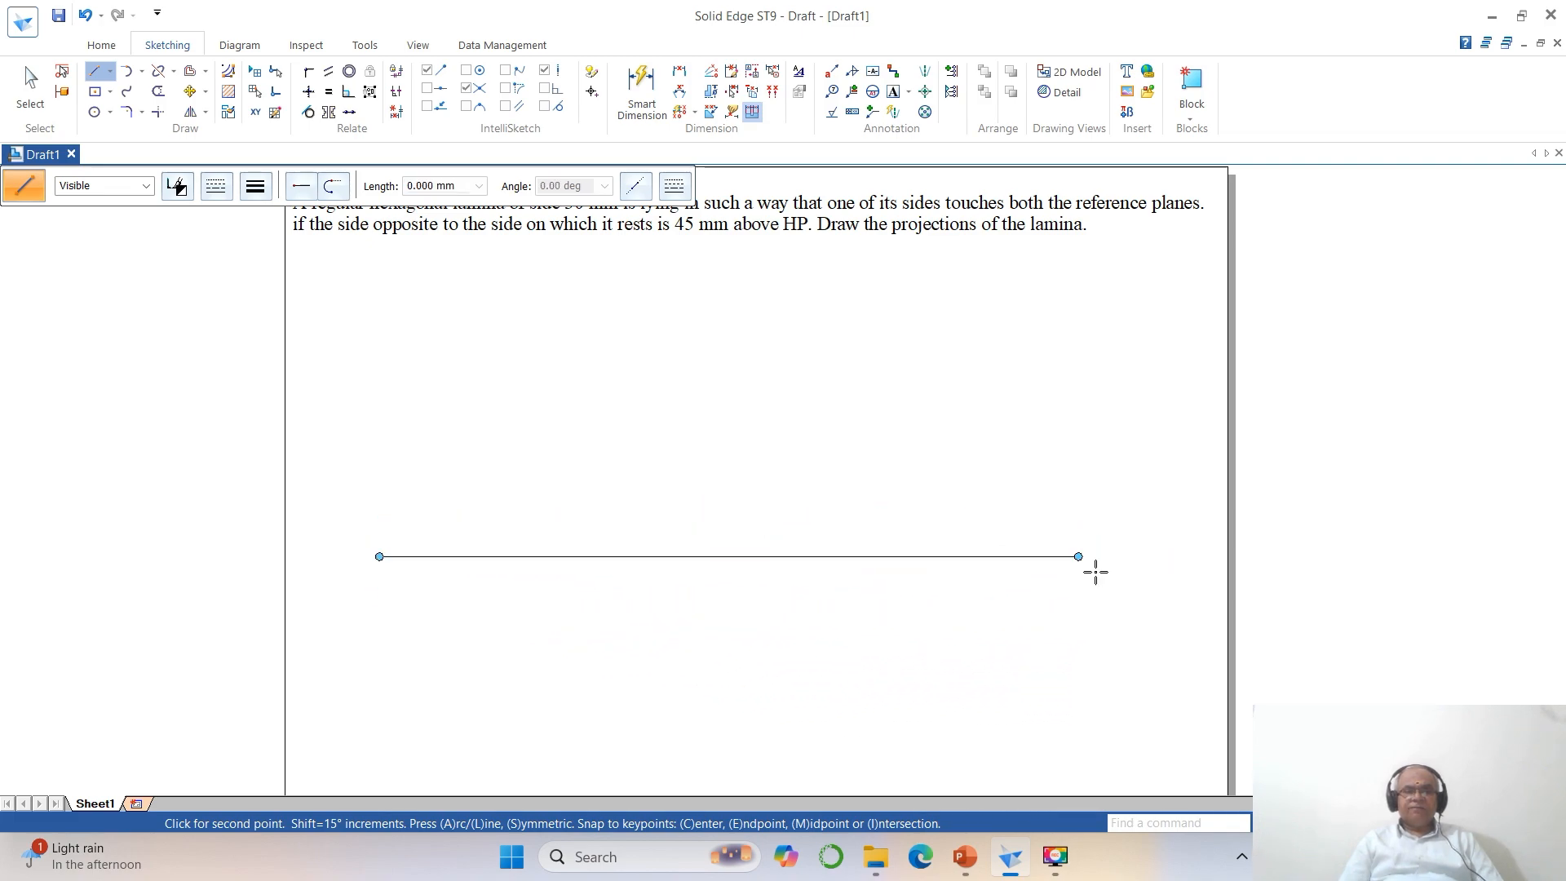
right_click(1179, 648)
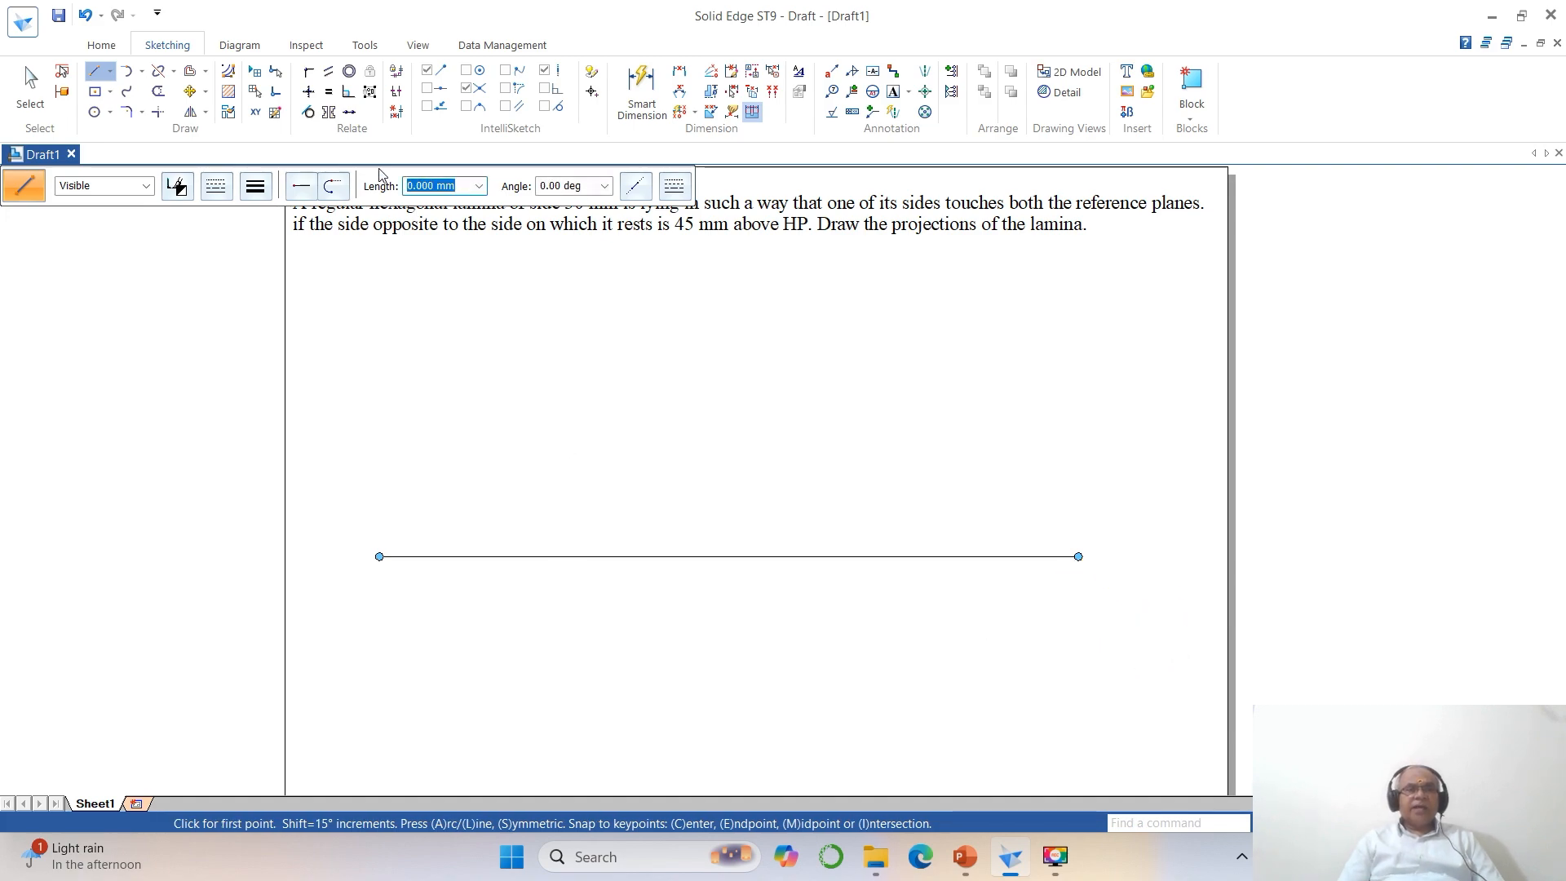
Label the reference line with size 3 text: X and Y at its ends, VP above and HP below it near X.
left_click(894, 93)
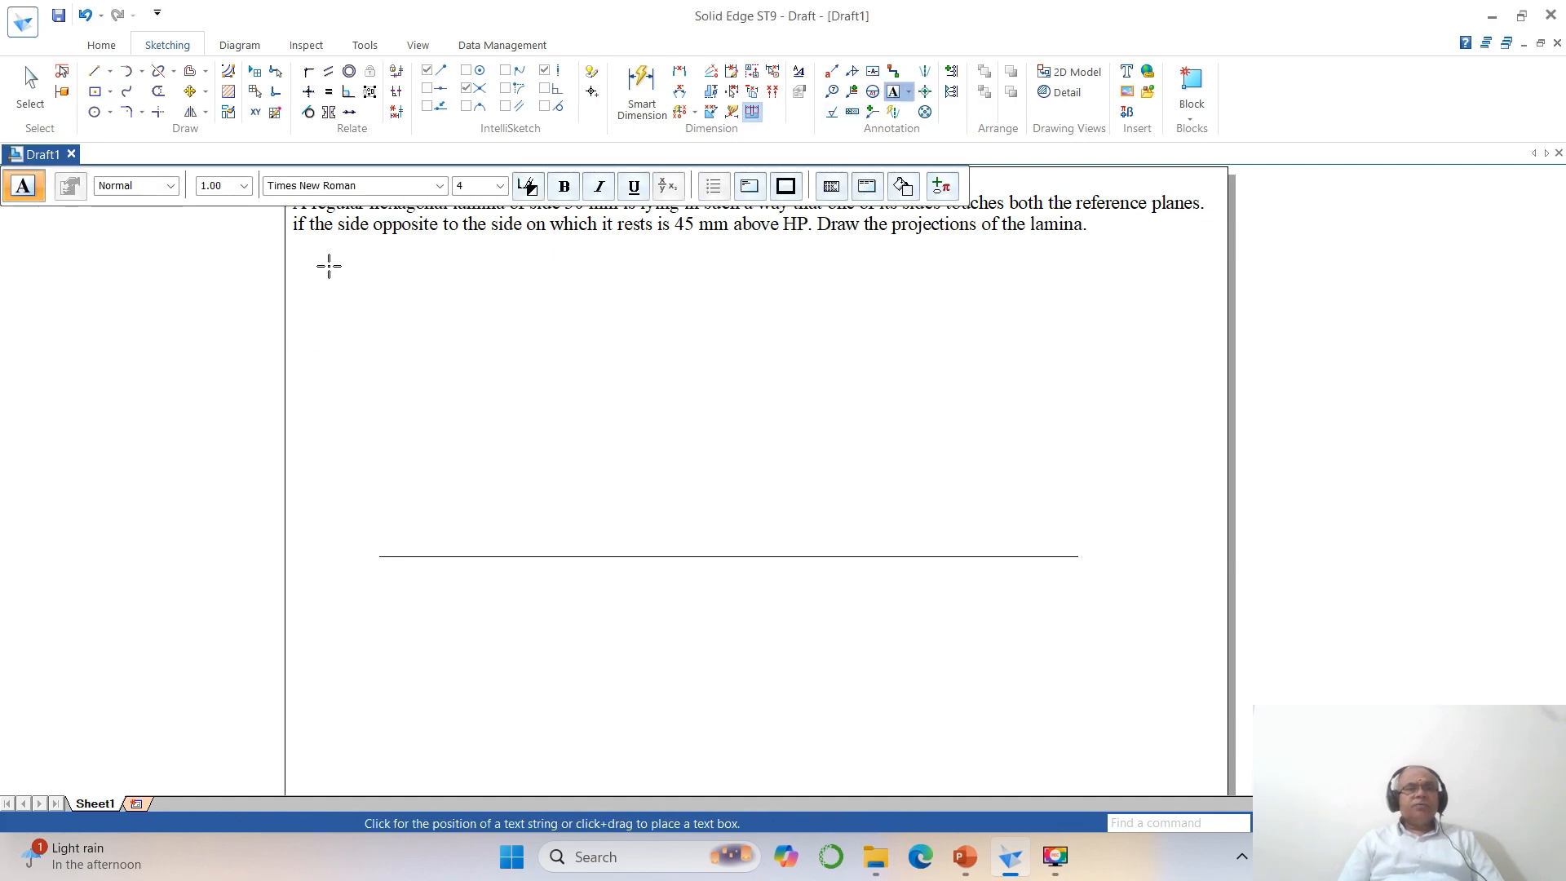
left_click(486, 192)
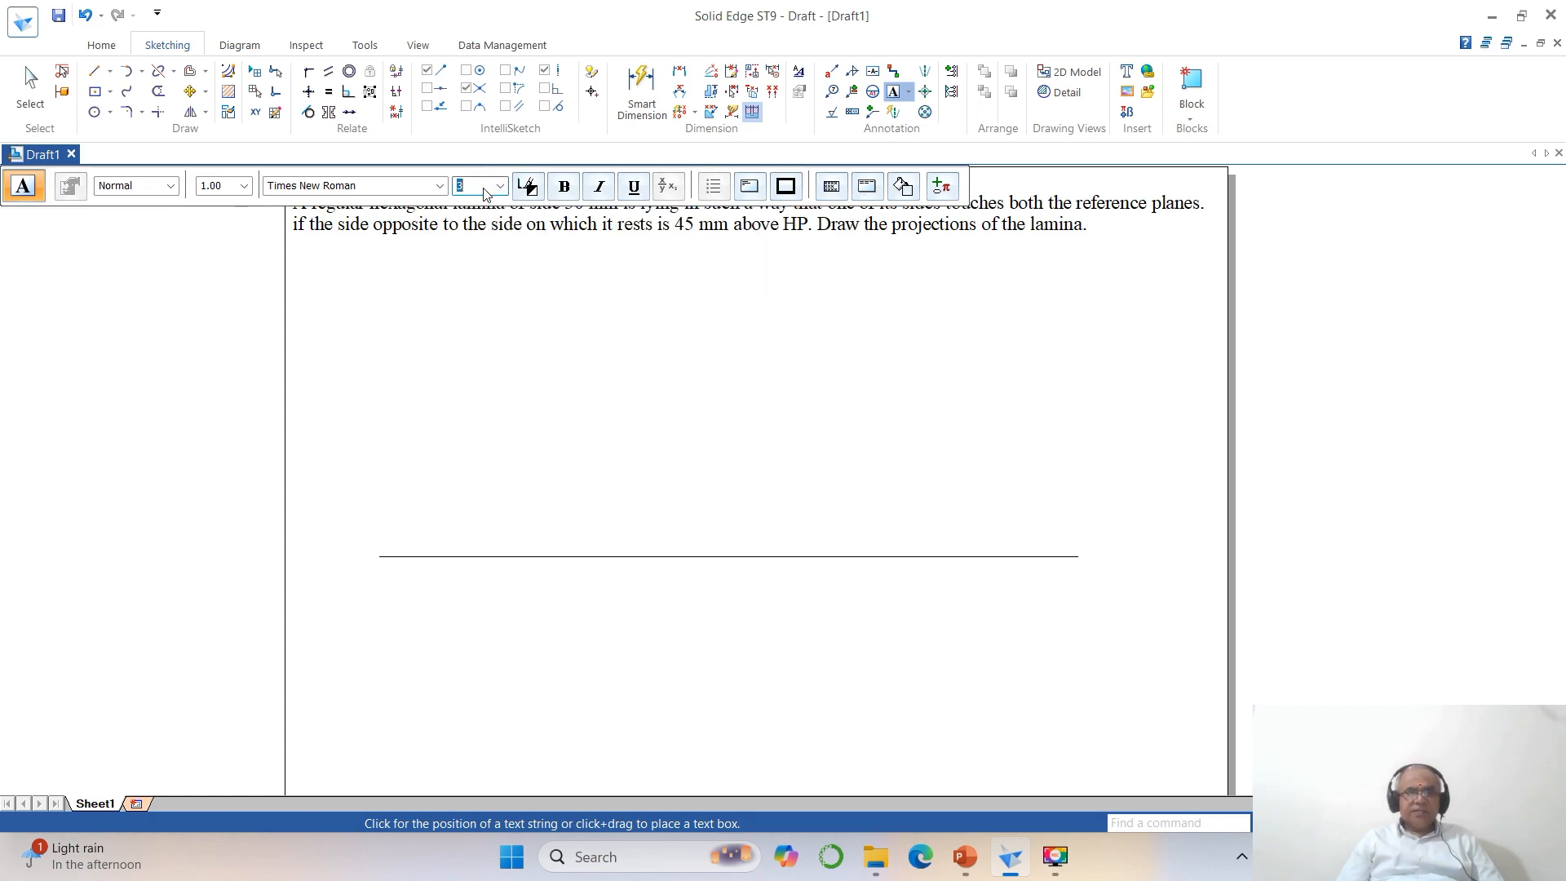
left_click(361, 551)
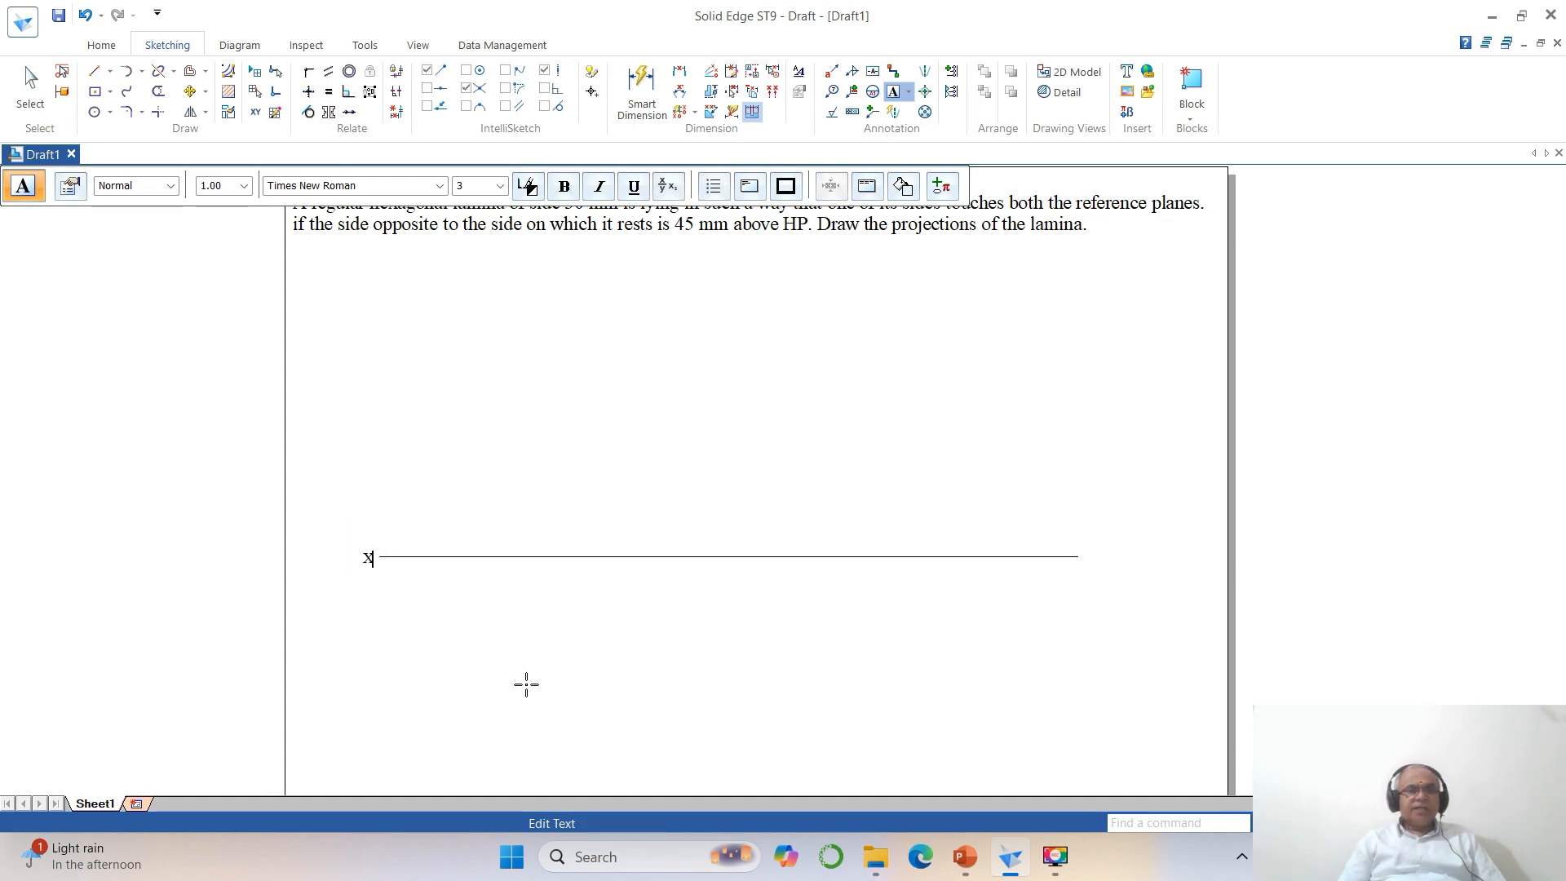
left_click(385, 535)
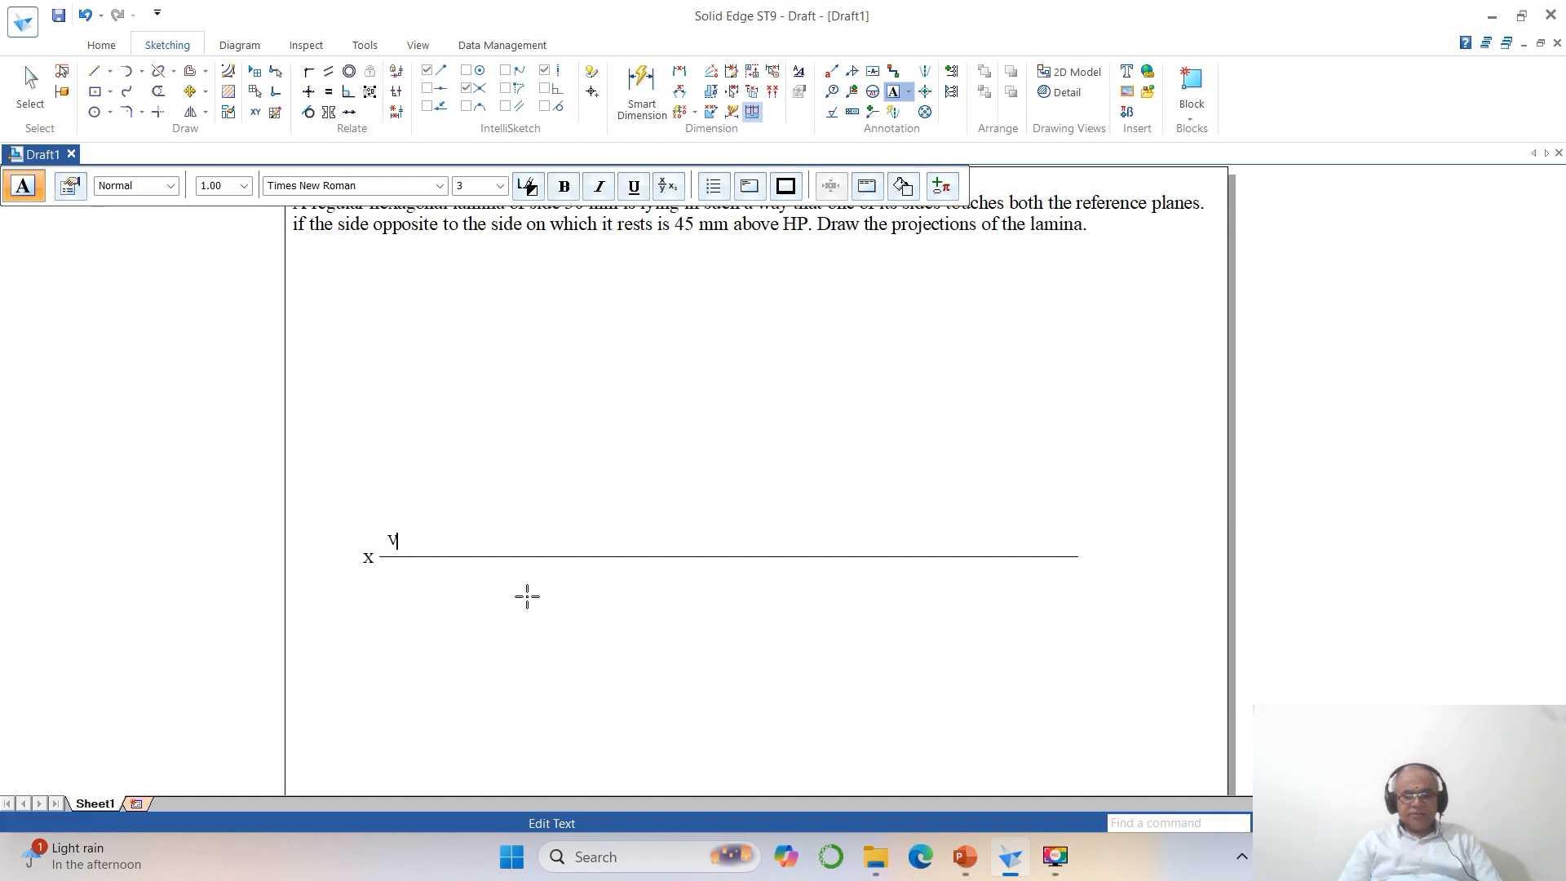
left_click(393, 570)
type("H")
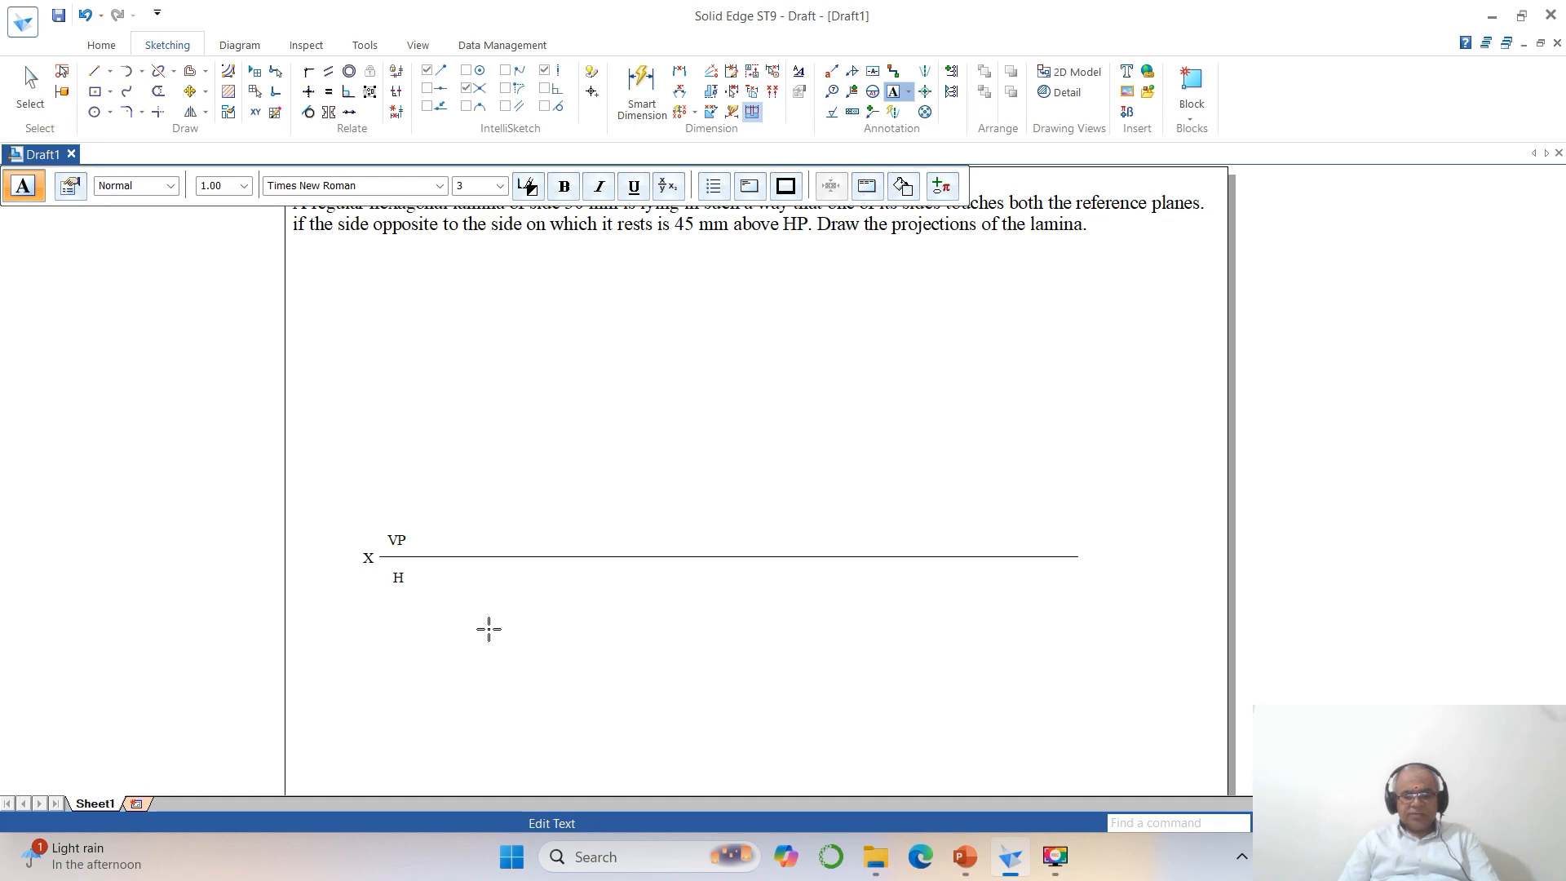
type("P")
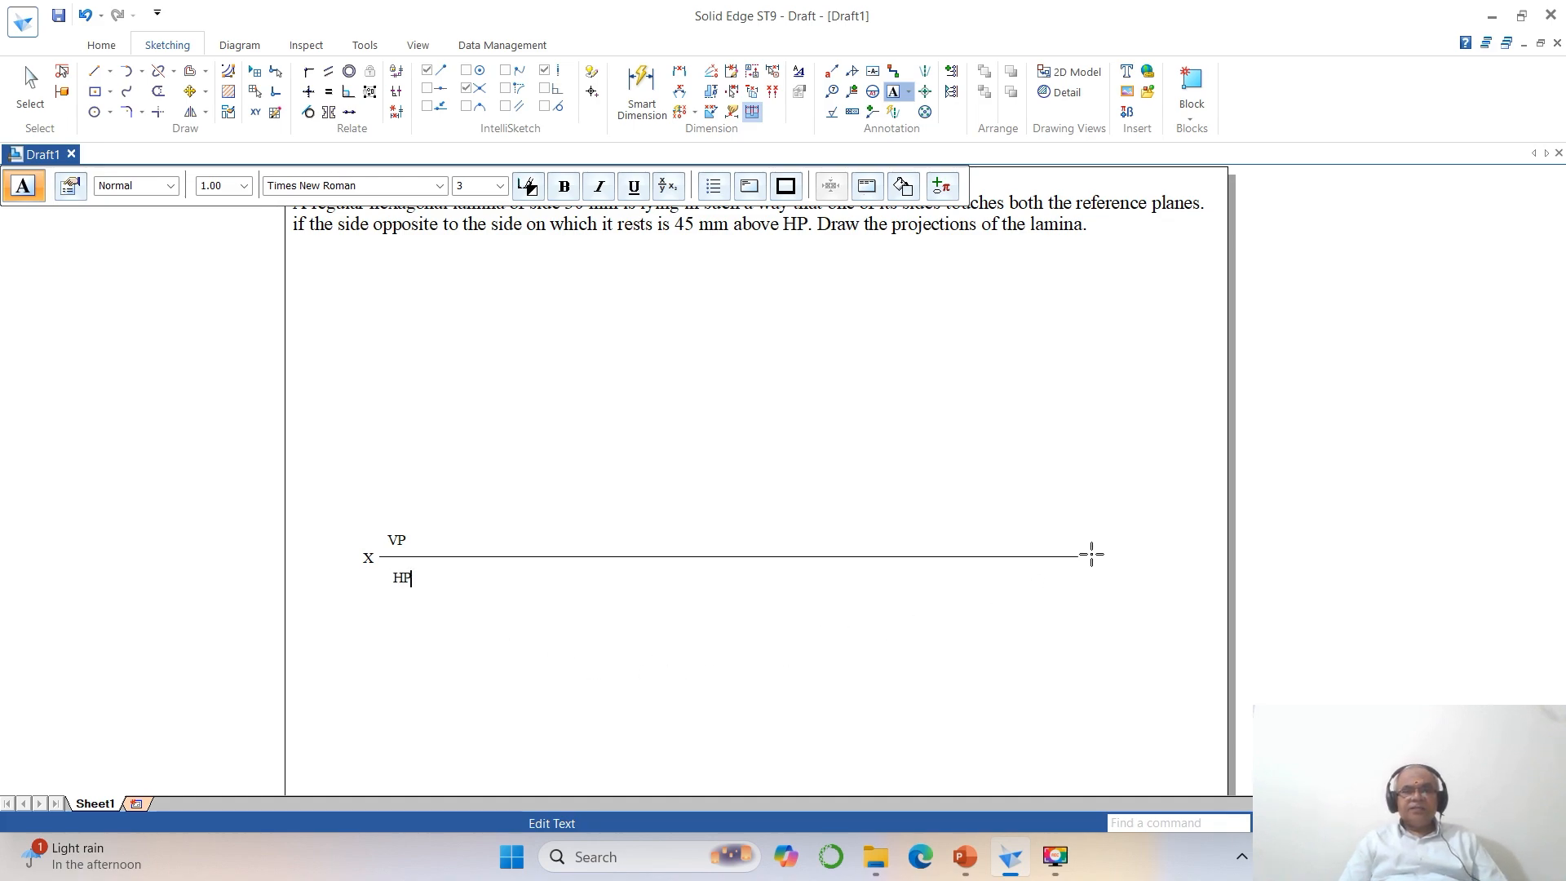
left_click(1091, 558)
type("Y")
left_click(1044, 632)
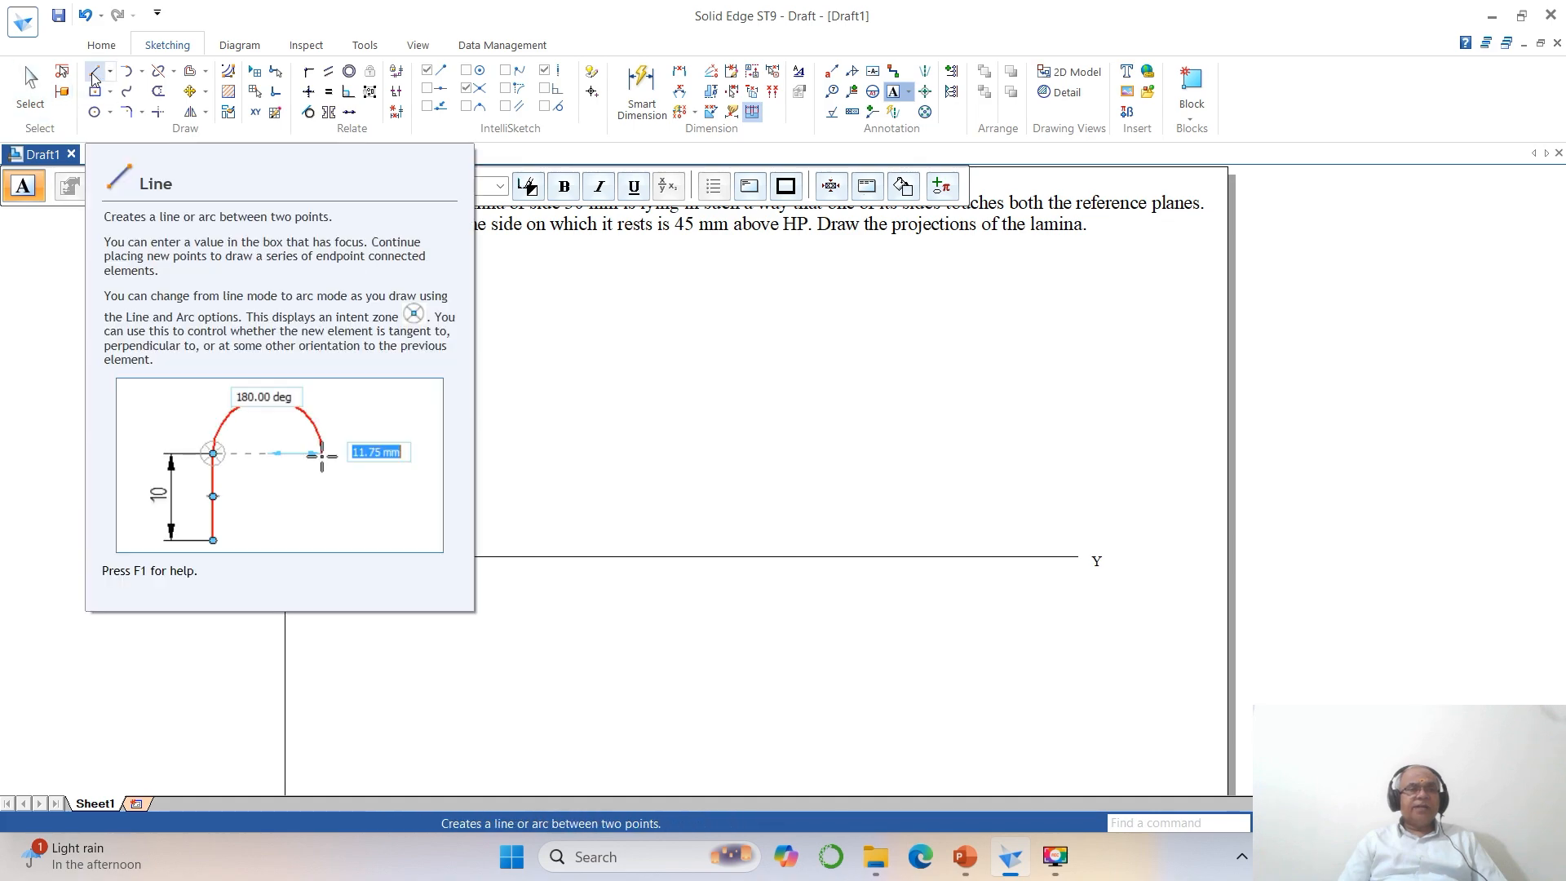
Draw the hexagon's lower horizontal side below the XY line, 30 mm long at 0 degrees.
left_click(95, 76)
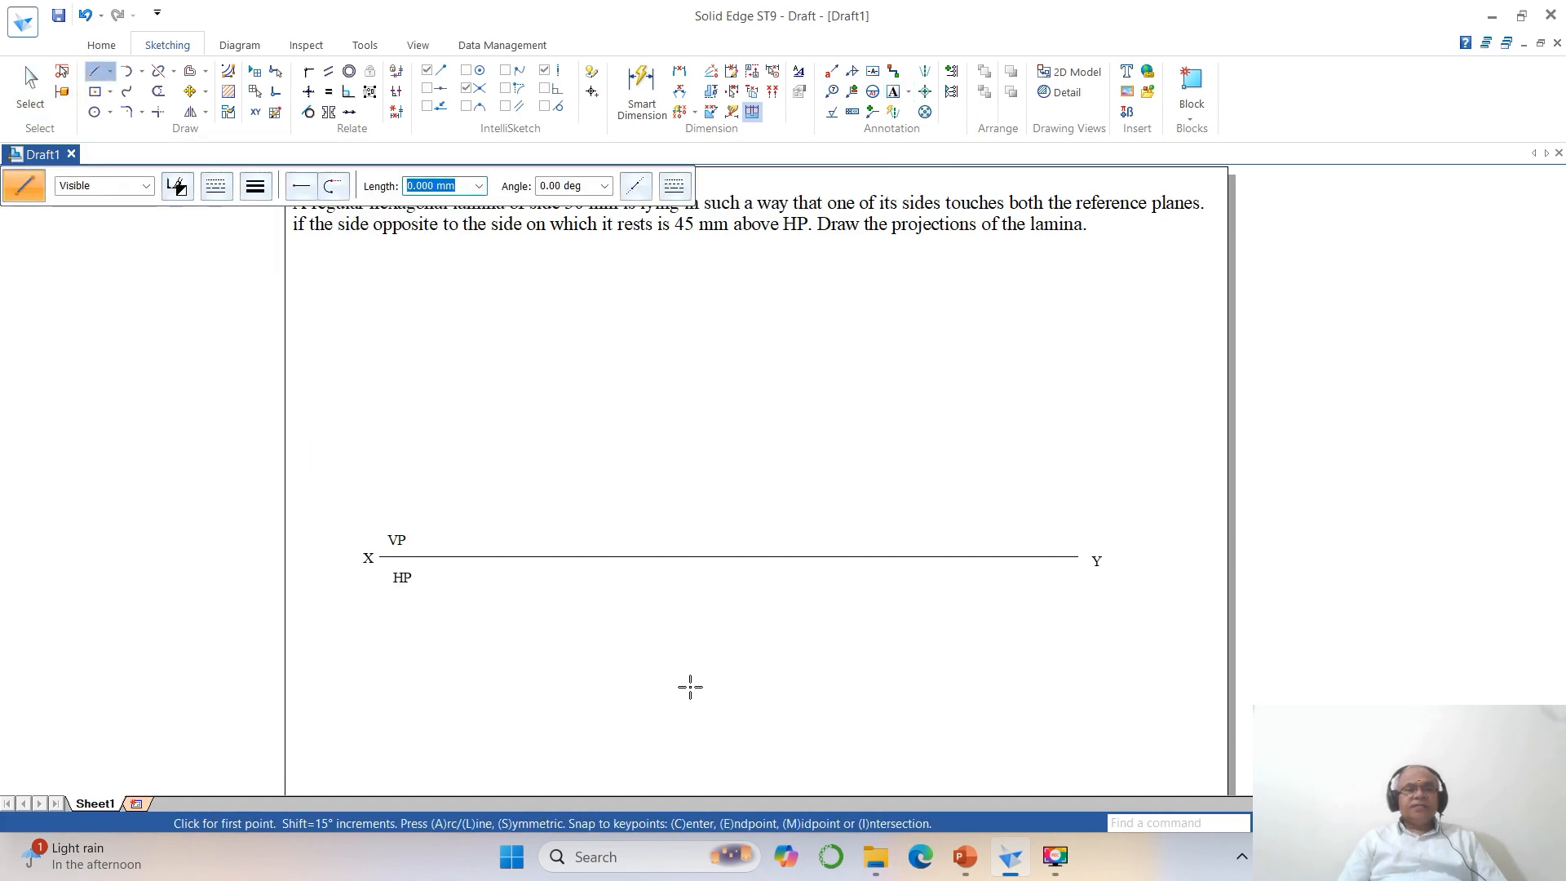
left_click(514, 733)
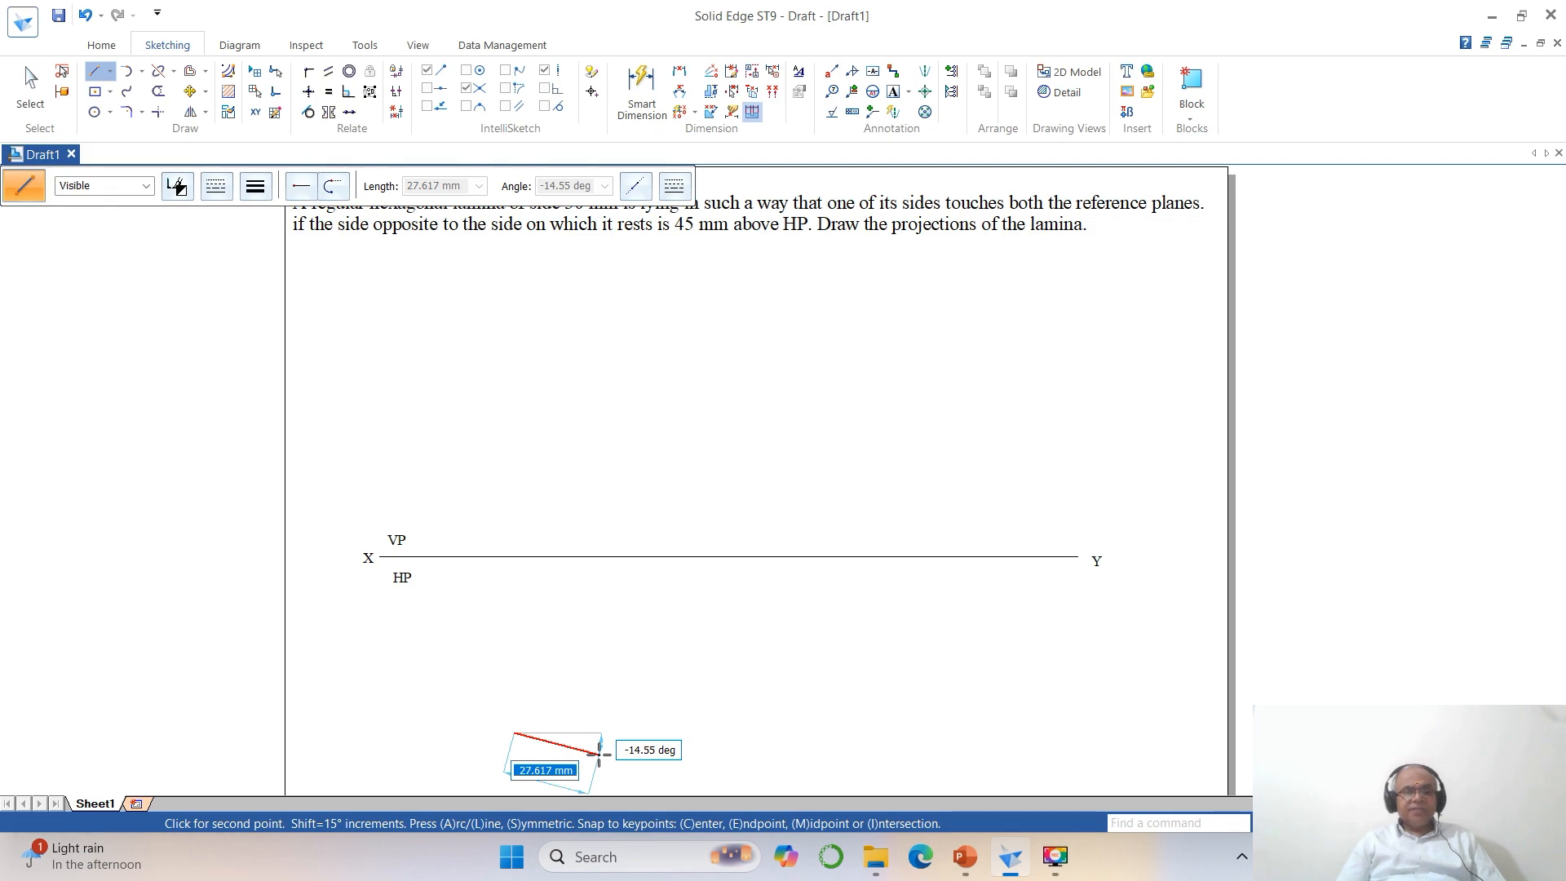
type("3")
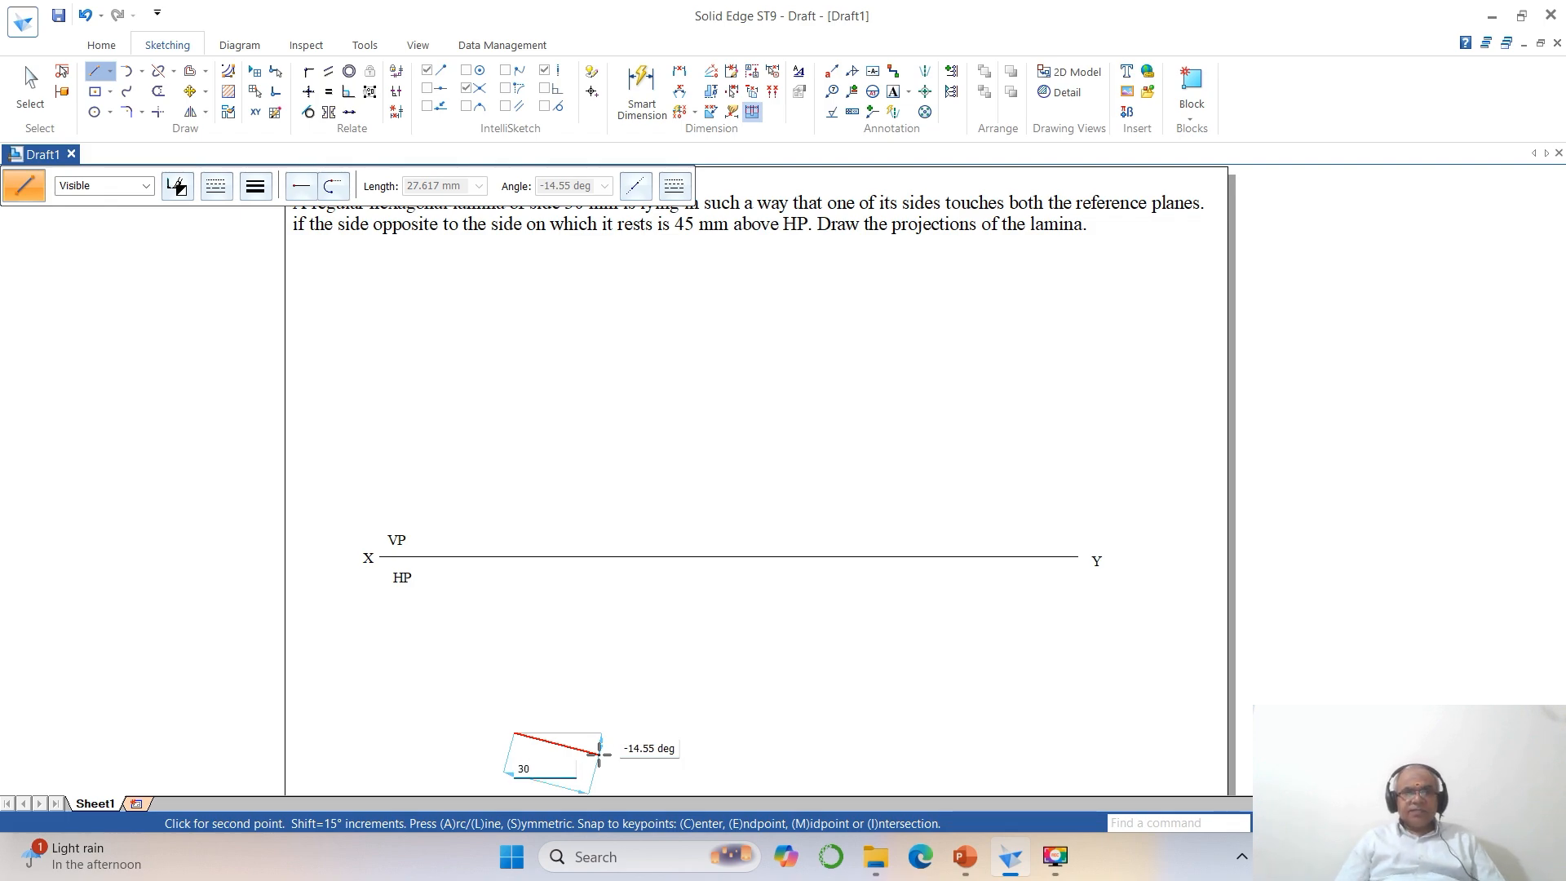
type("0")
key("Tab")
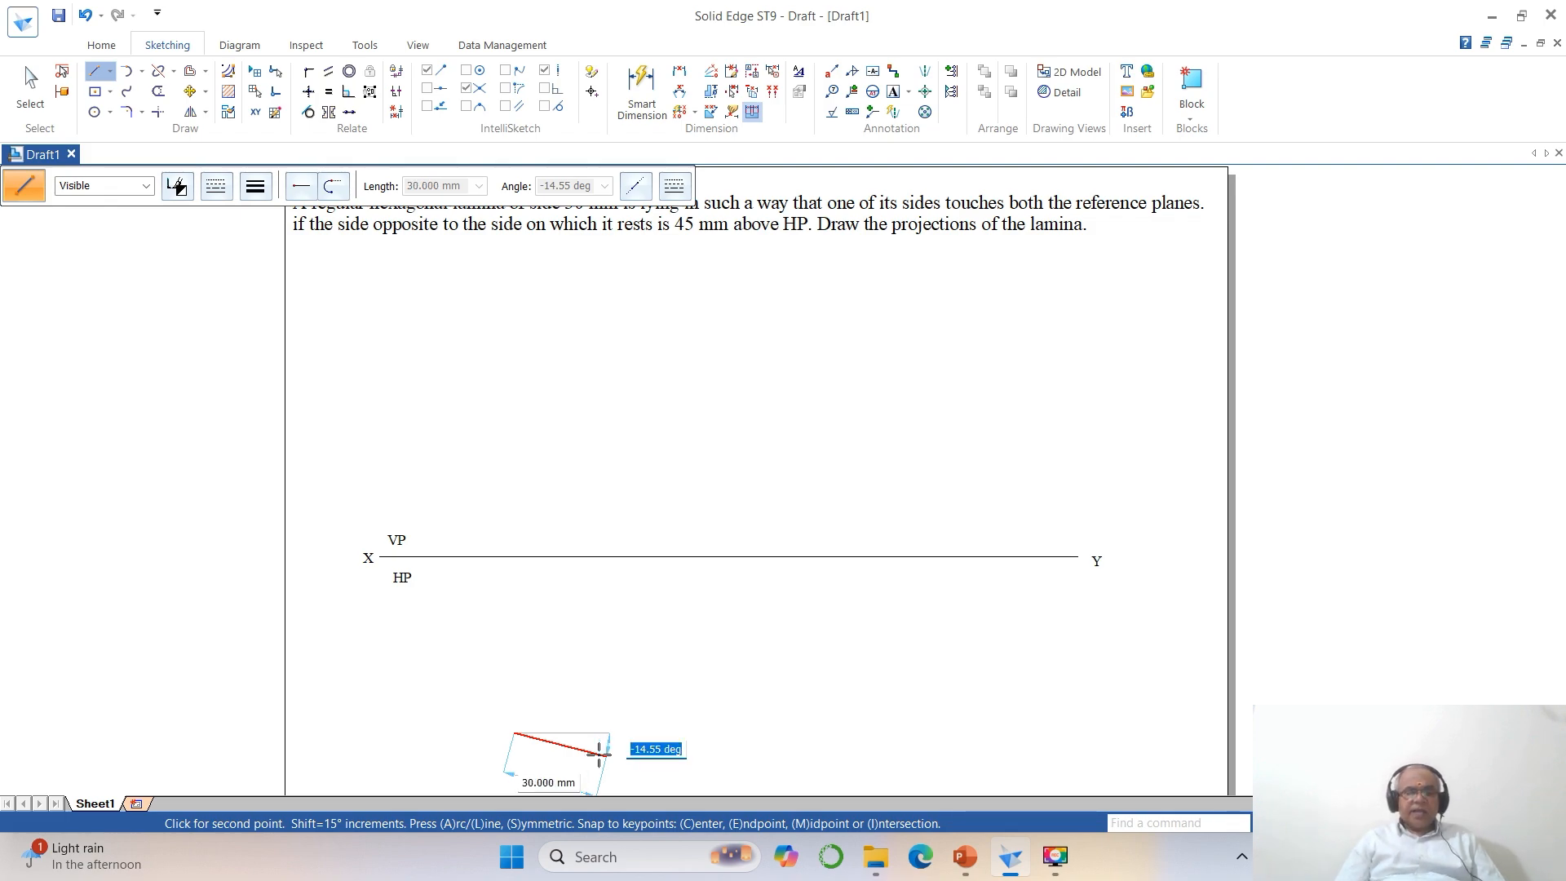
type("0")
key("Return")
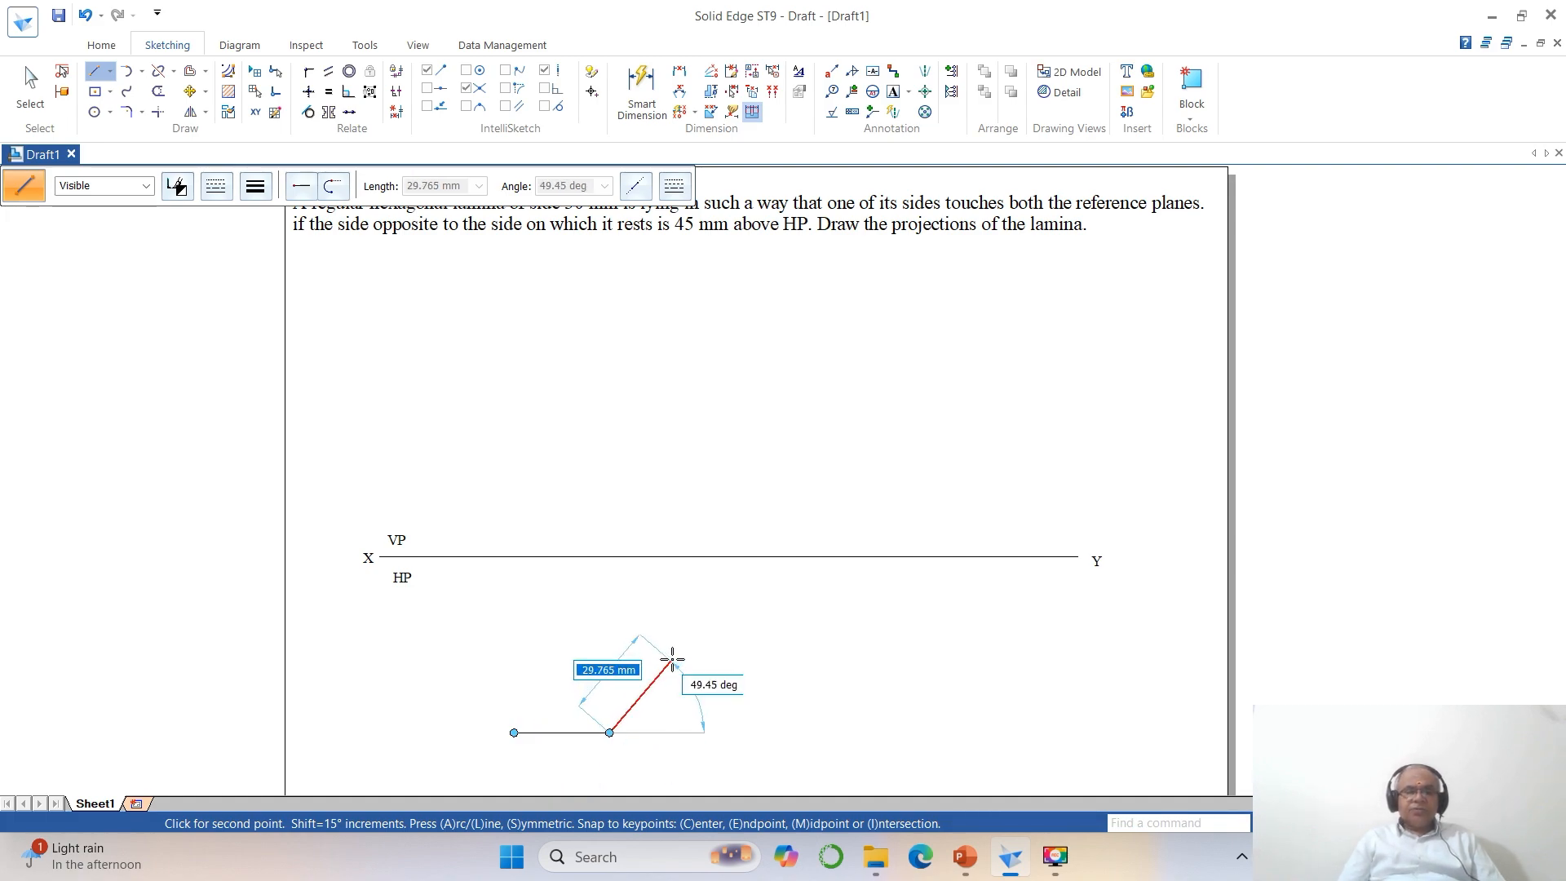
Add the hexagon's lower-right side, 30 mm long at 60 degrees.
type("30")
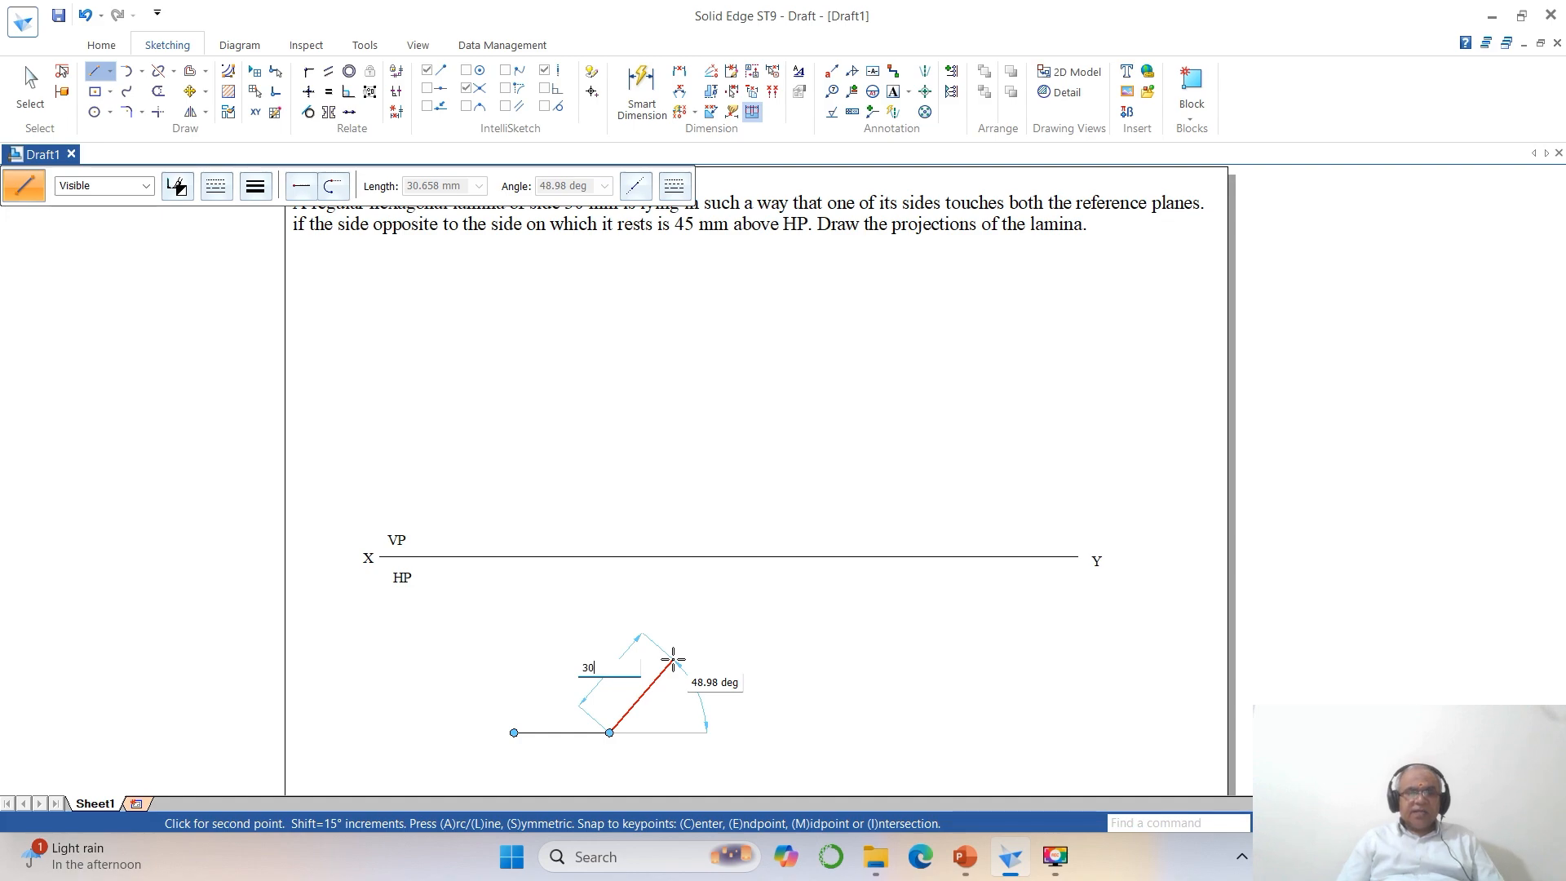
key("Tab")
type("60")
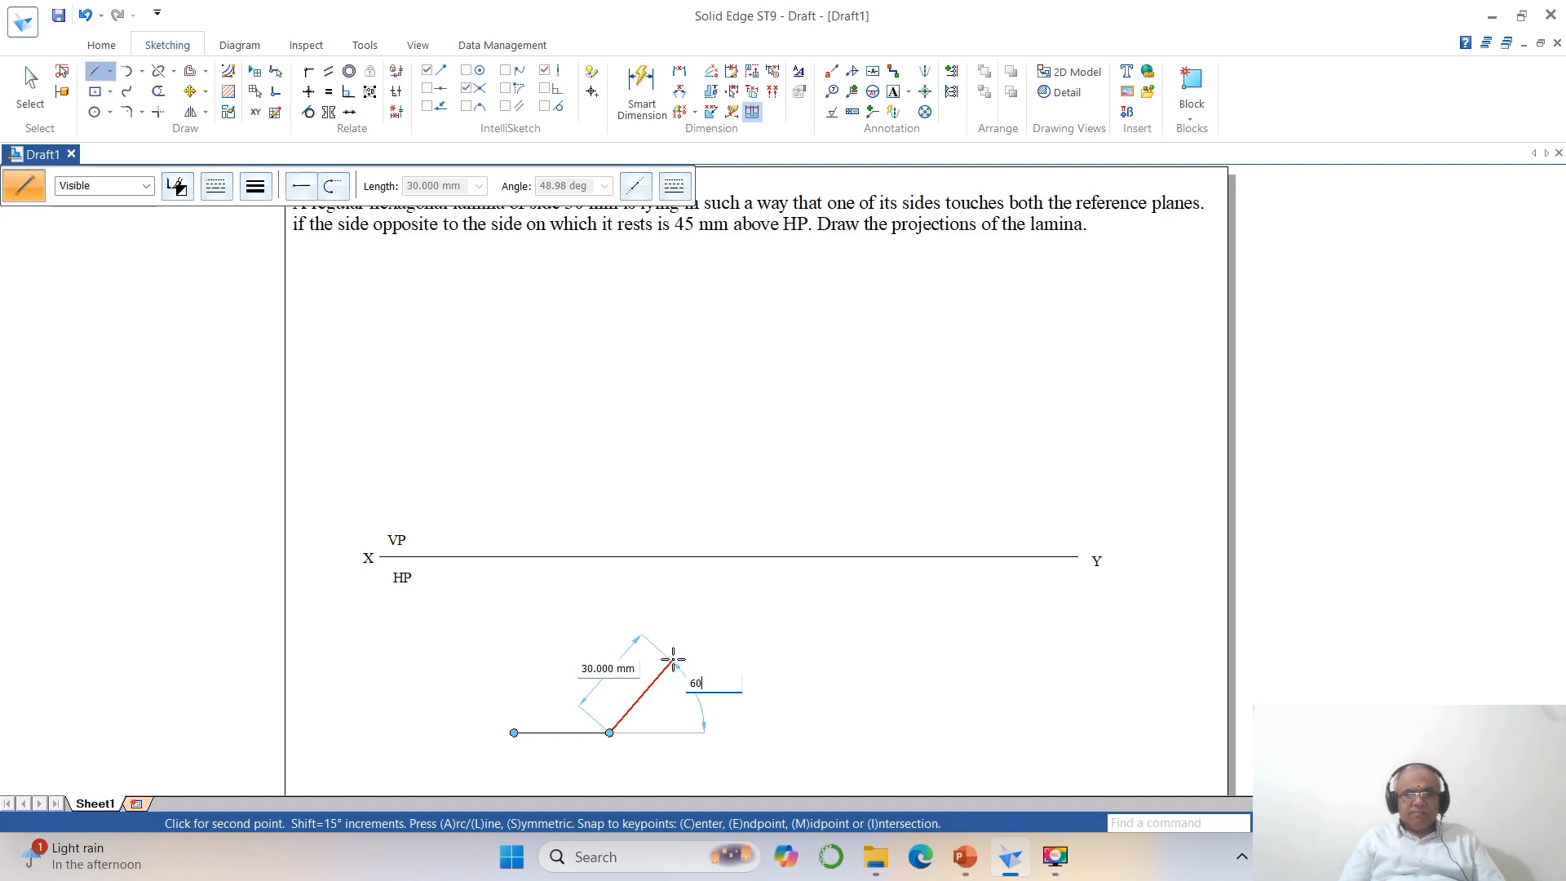
key("Return")
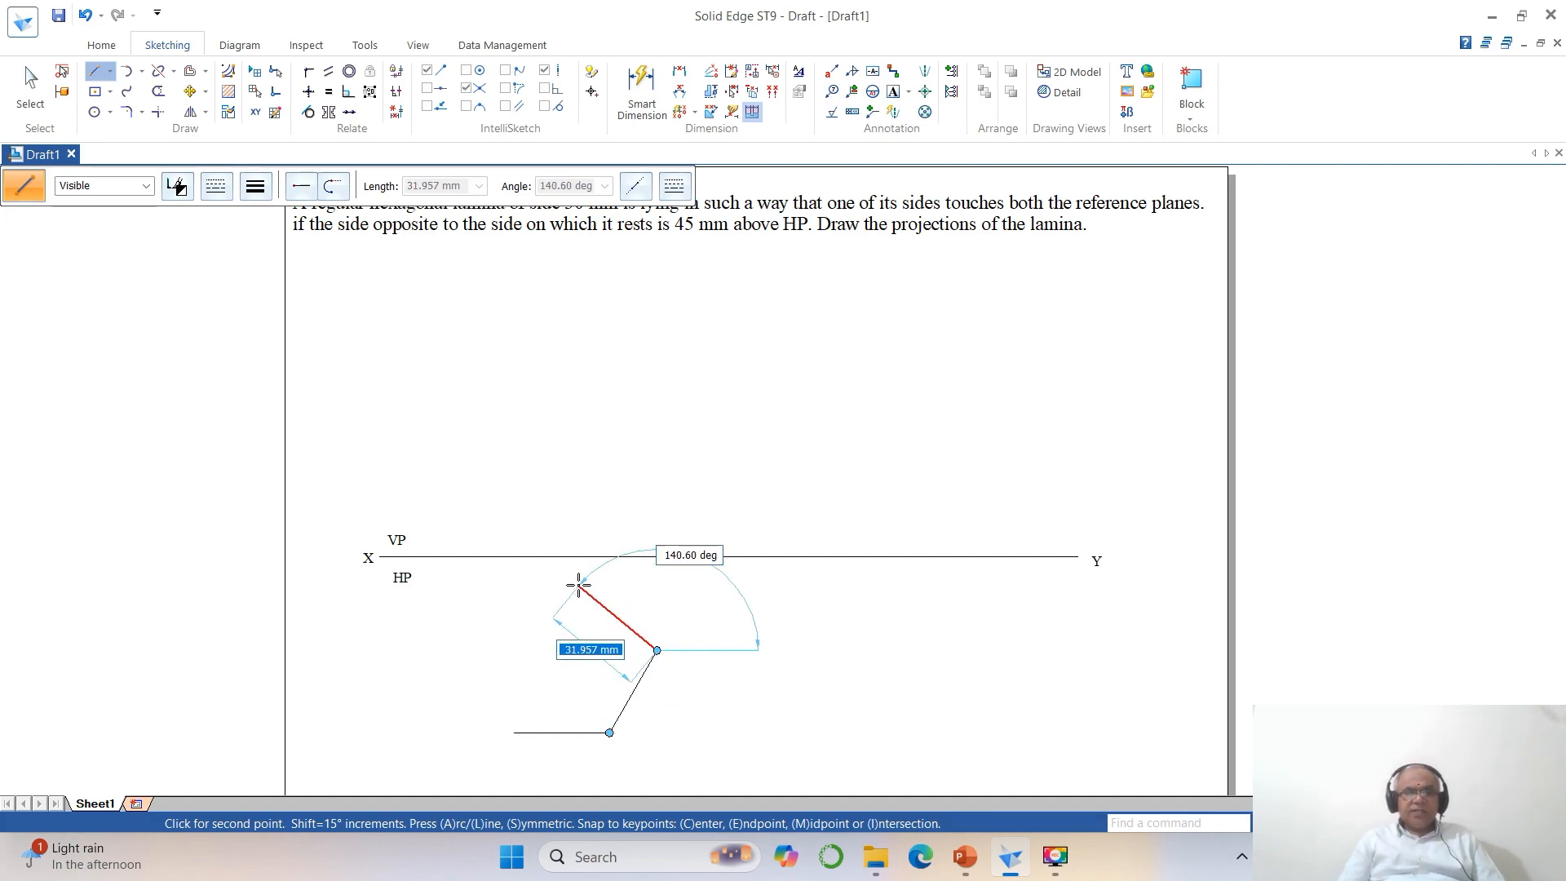
Add the hexagon's upper-right side, 30 mm long at 120 degrees.
type("3")
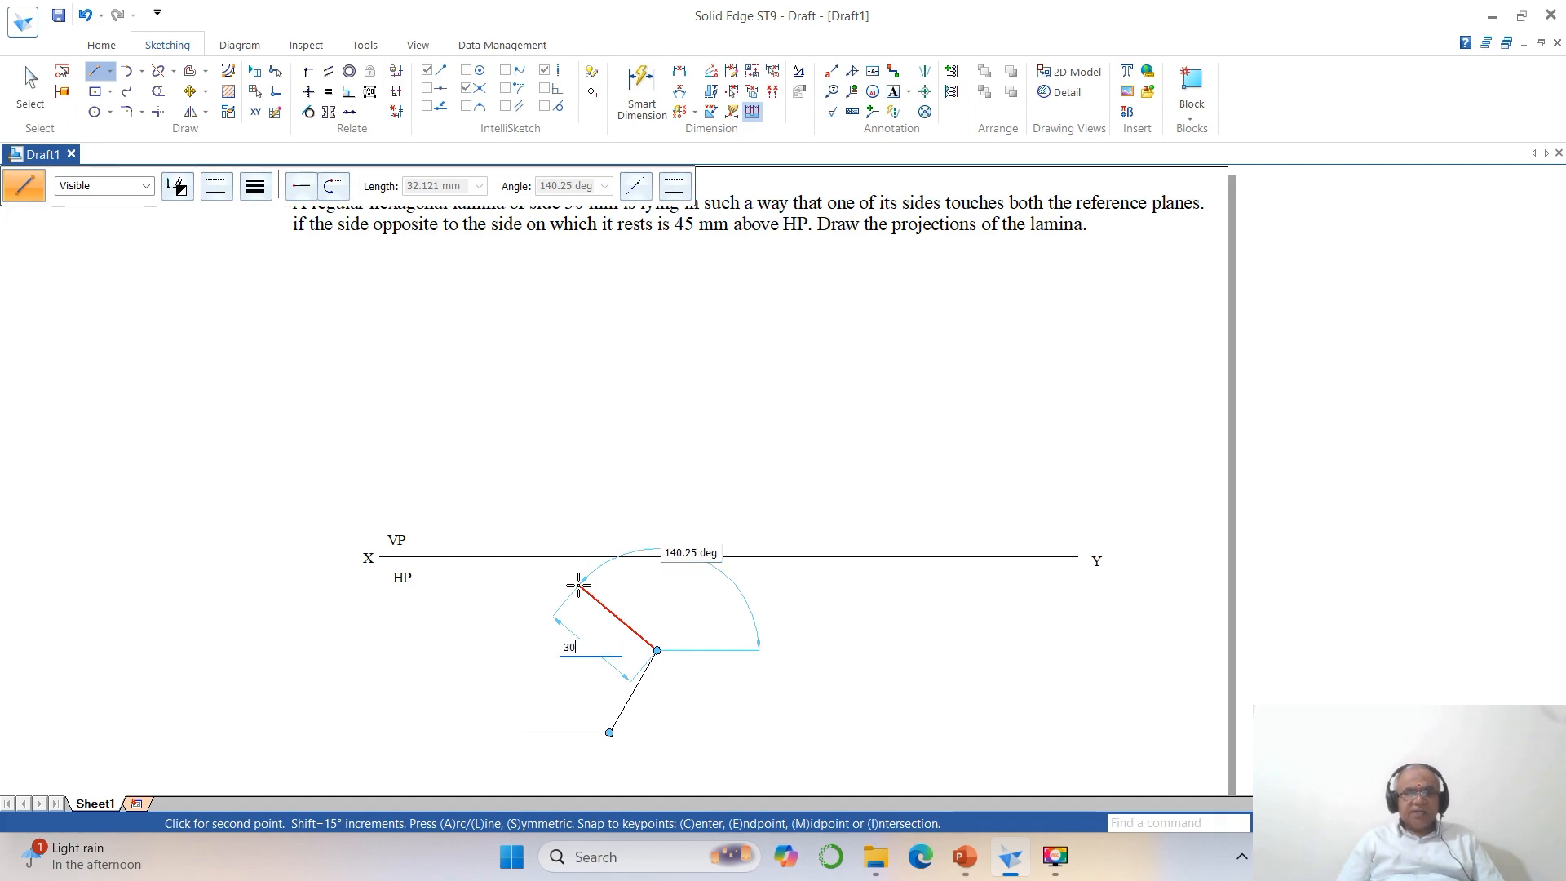
type("0")
key("Tab")
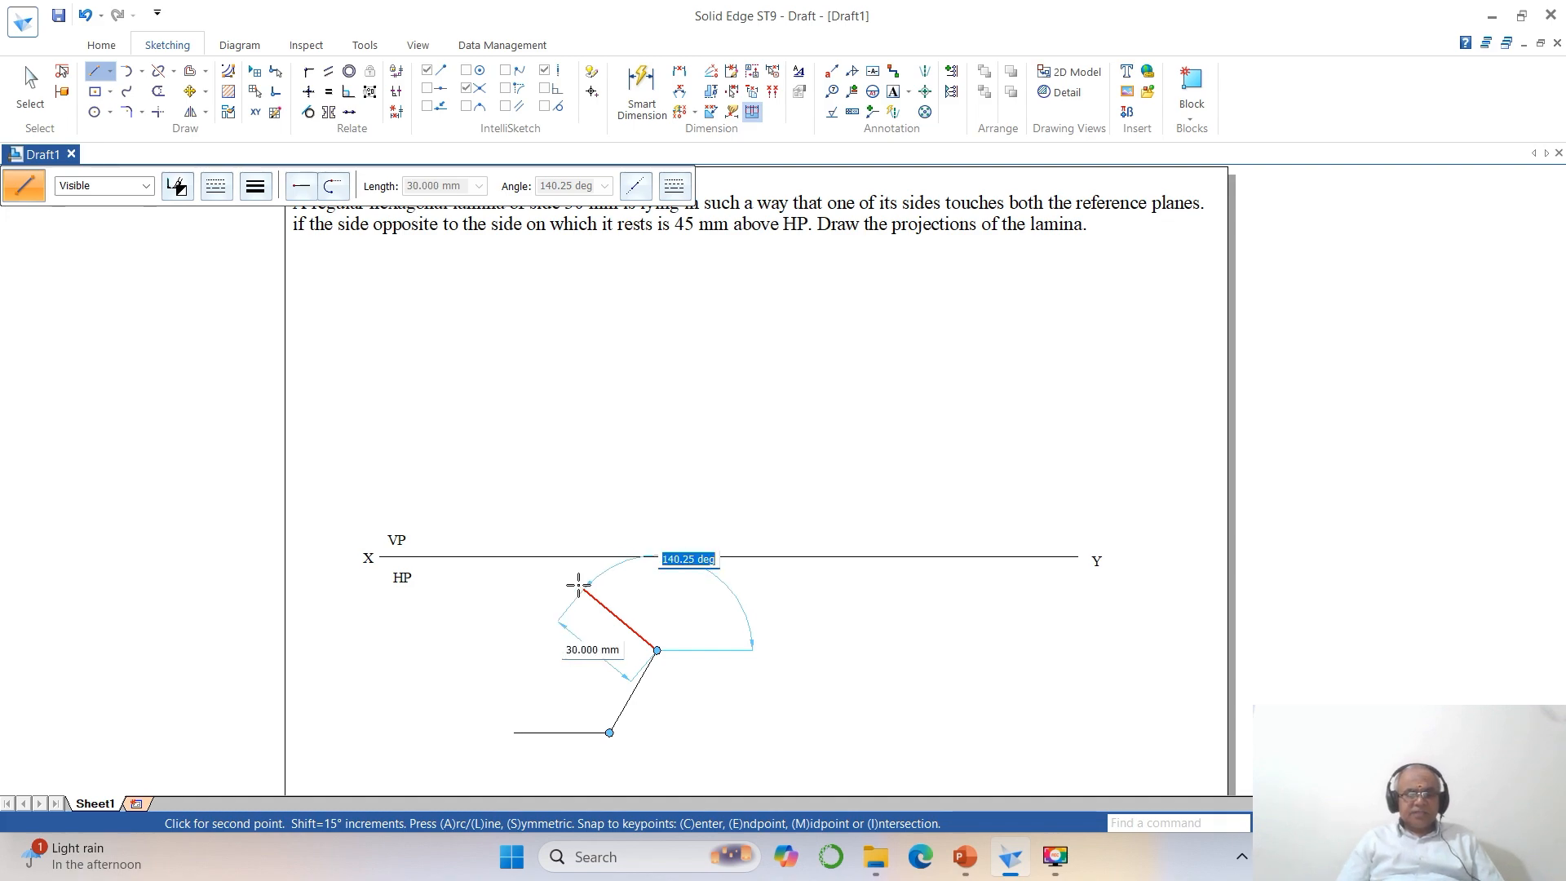
type("120")
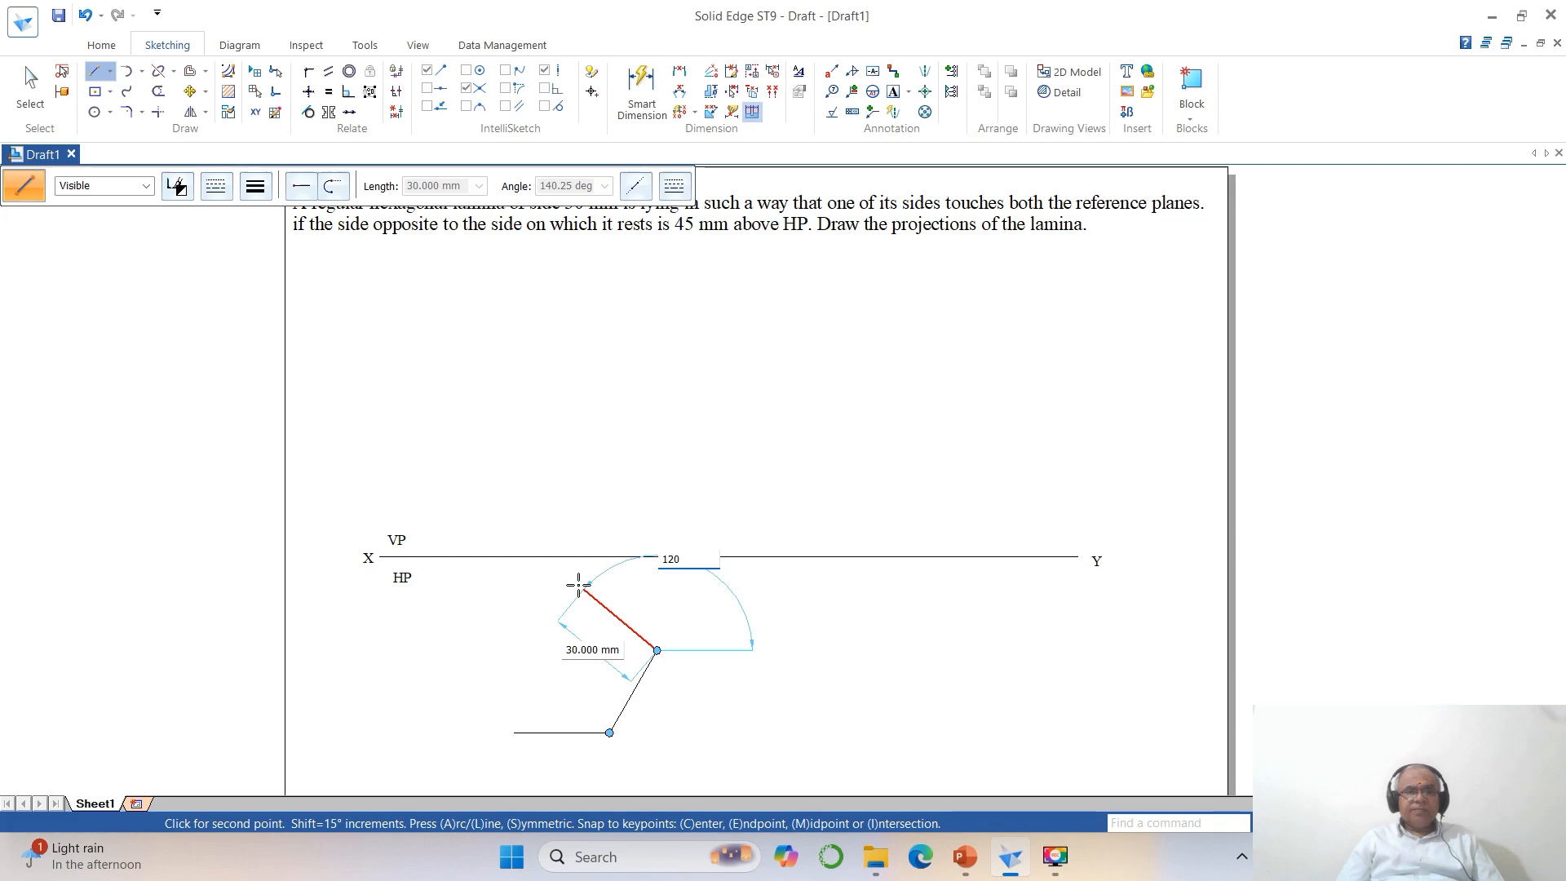
key("Return")
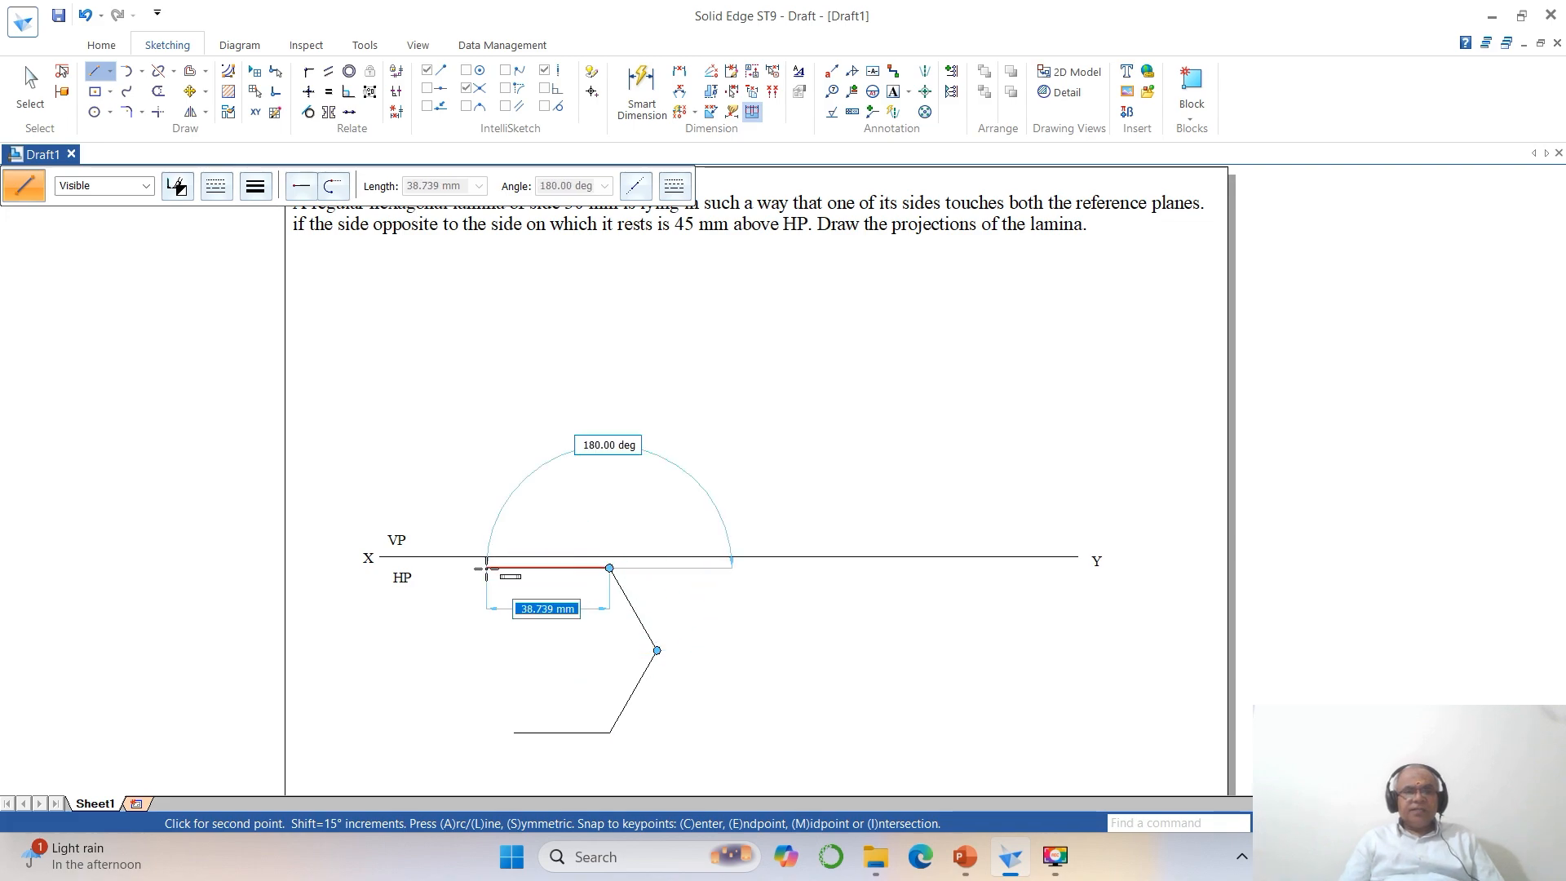
Add the hexagon's upper horizontal side, 30 mm long at 180 degrees.
type("30")
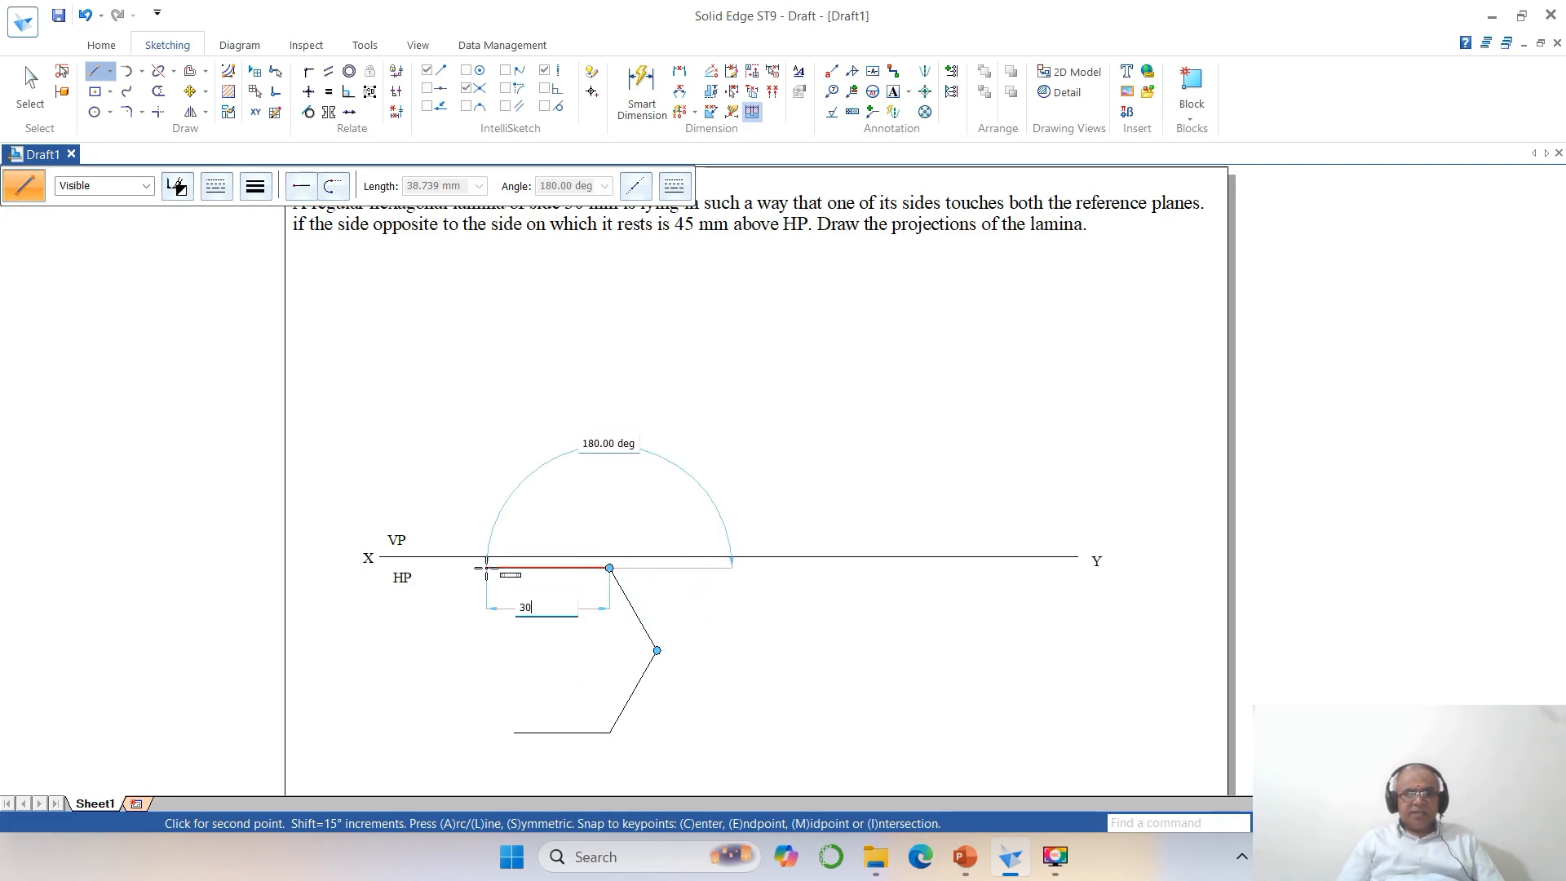
key("Tab")
type("1")
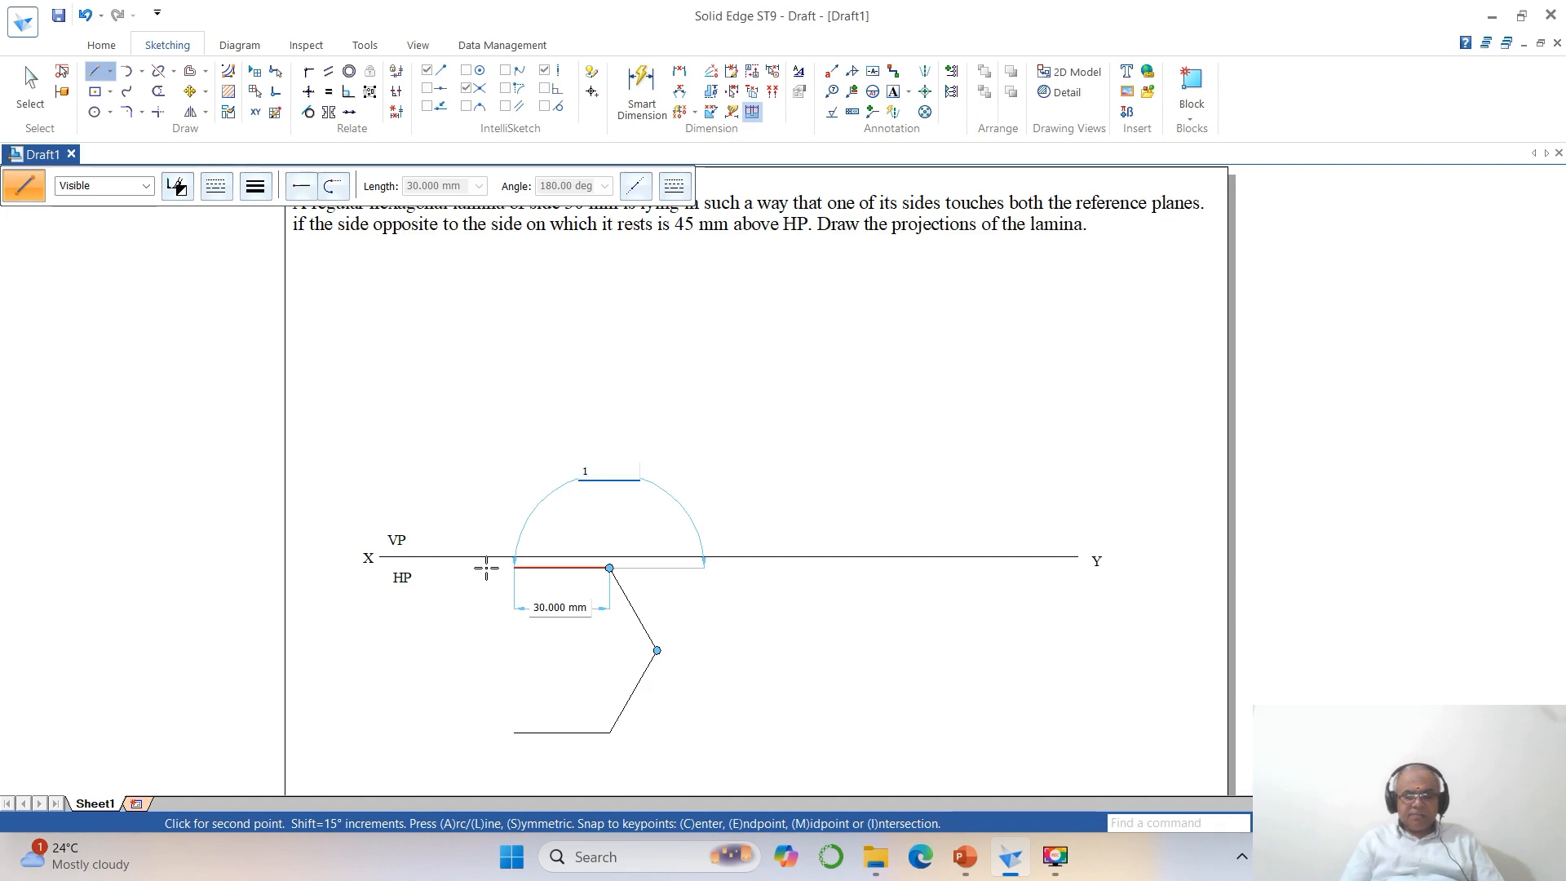
type("80")
key("Return")
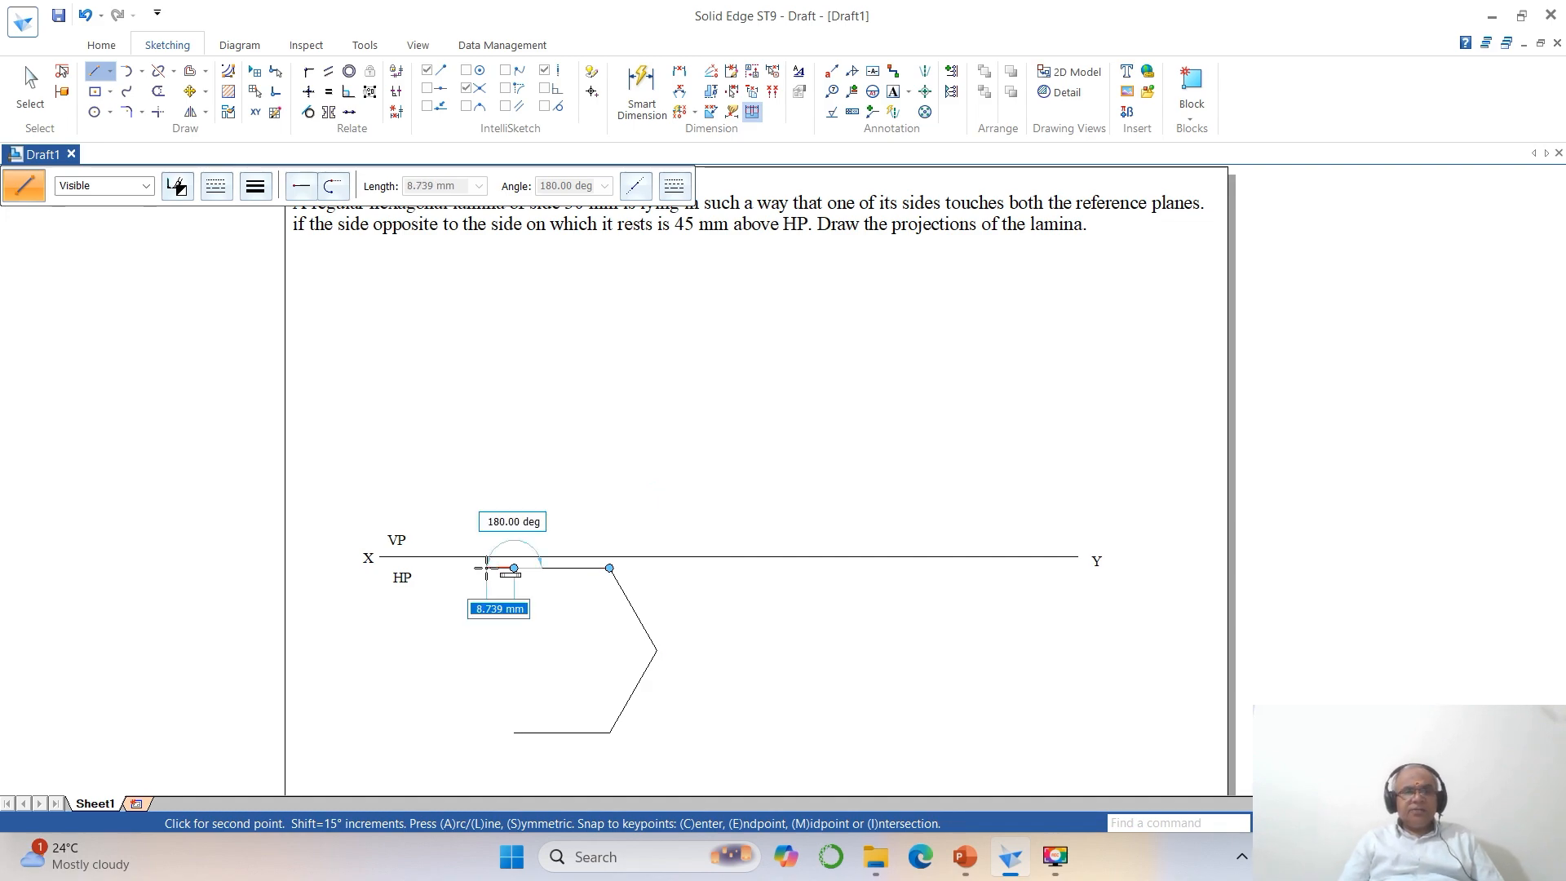
Add the hexagon's upper-left side, 30 mm long at 240 degrees.
type("3")
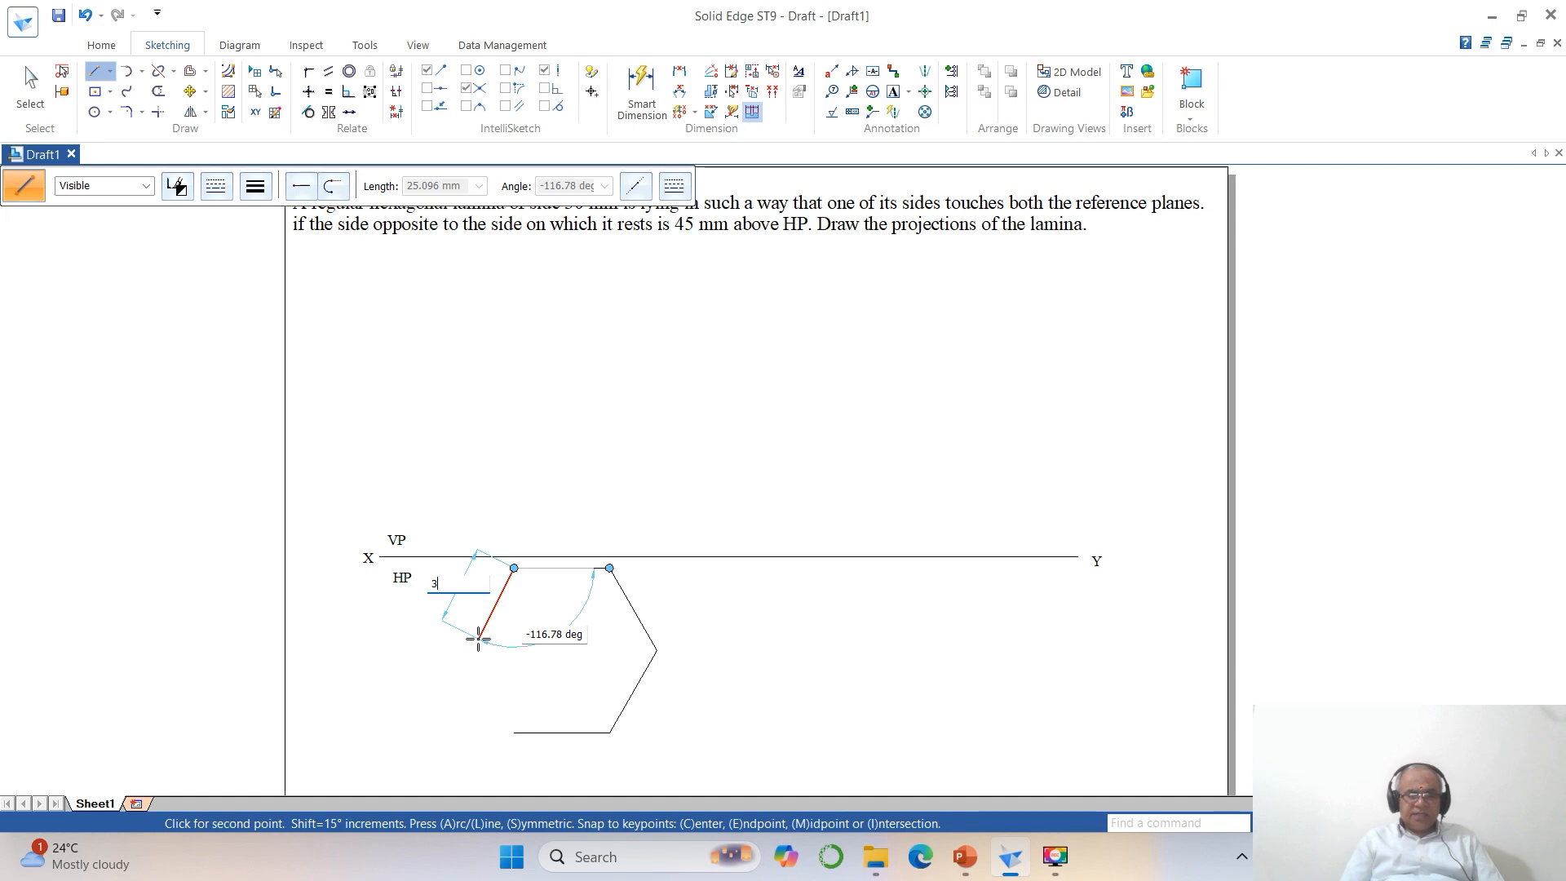
type("0")
key("Tab")
type("2")
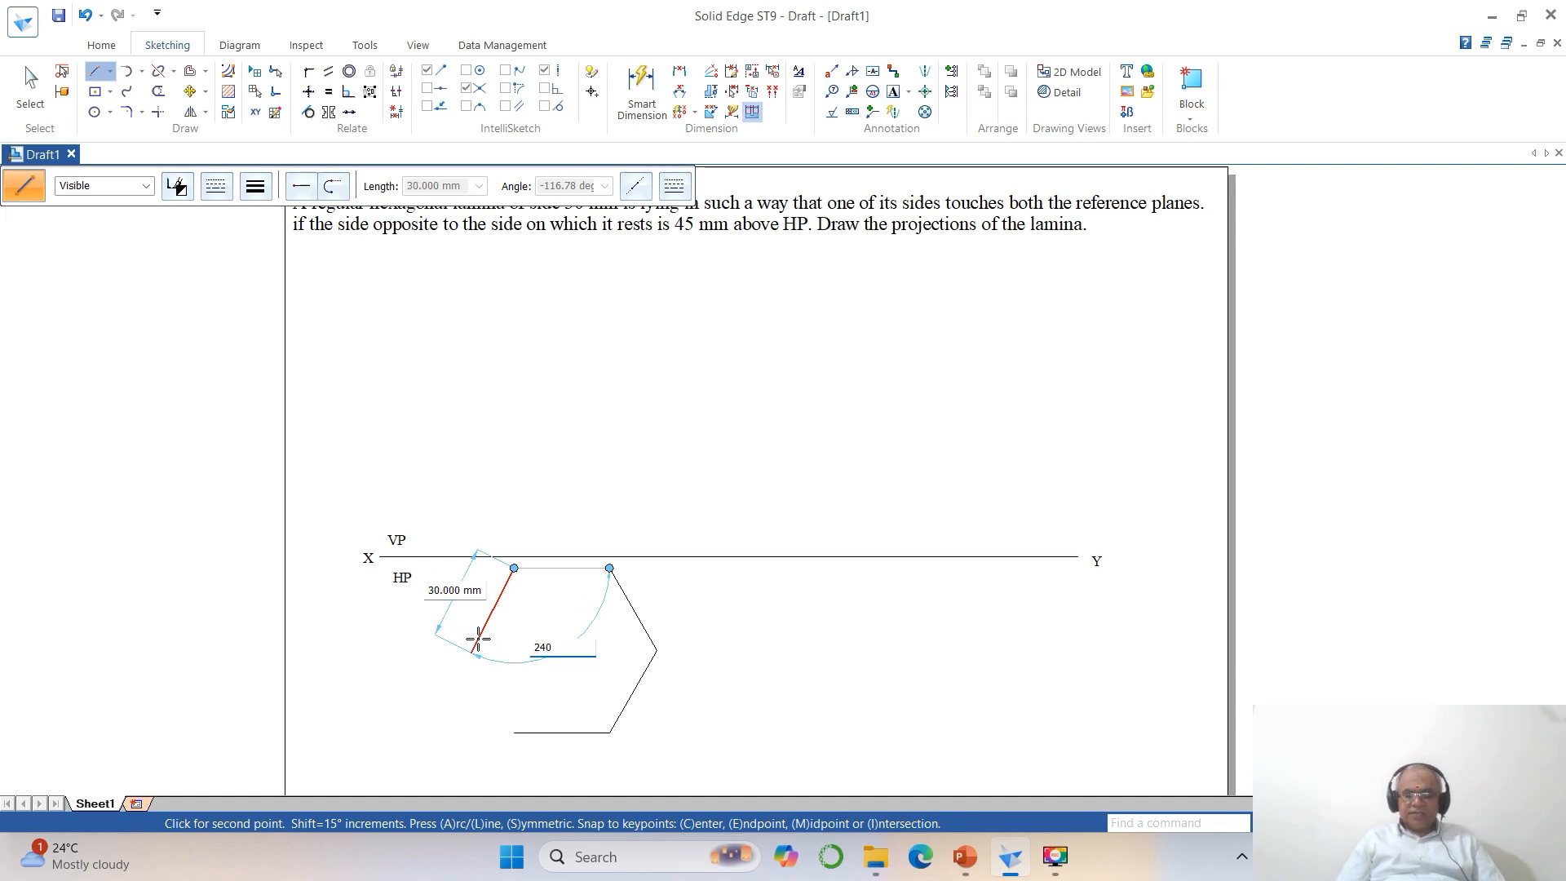
type("40")
key("Return")
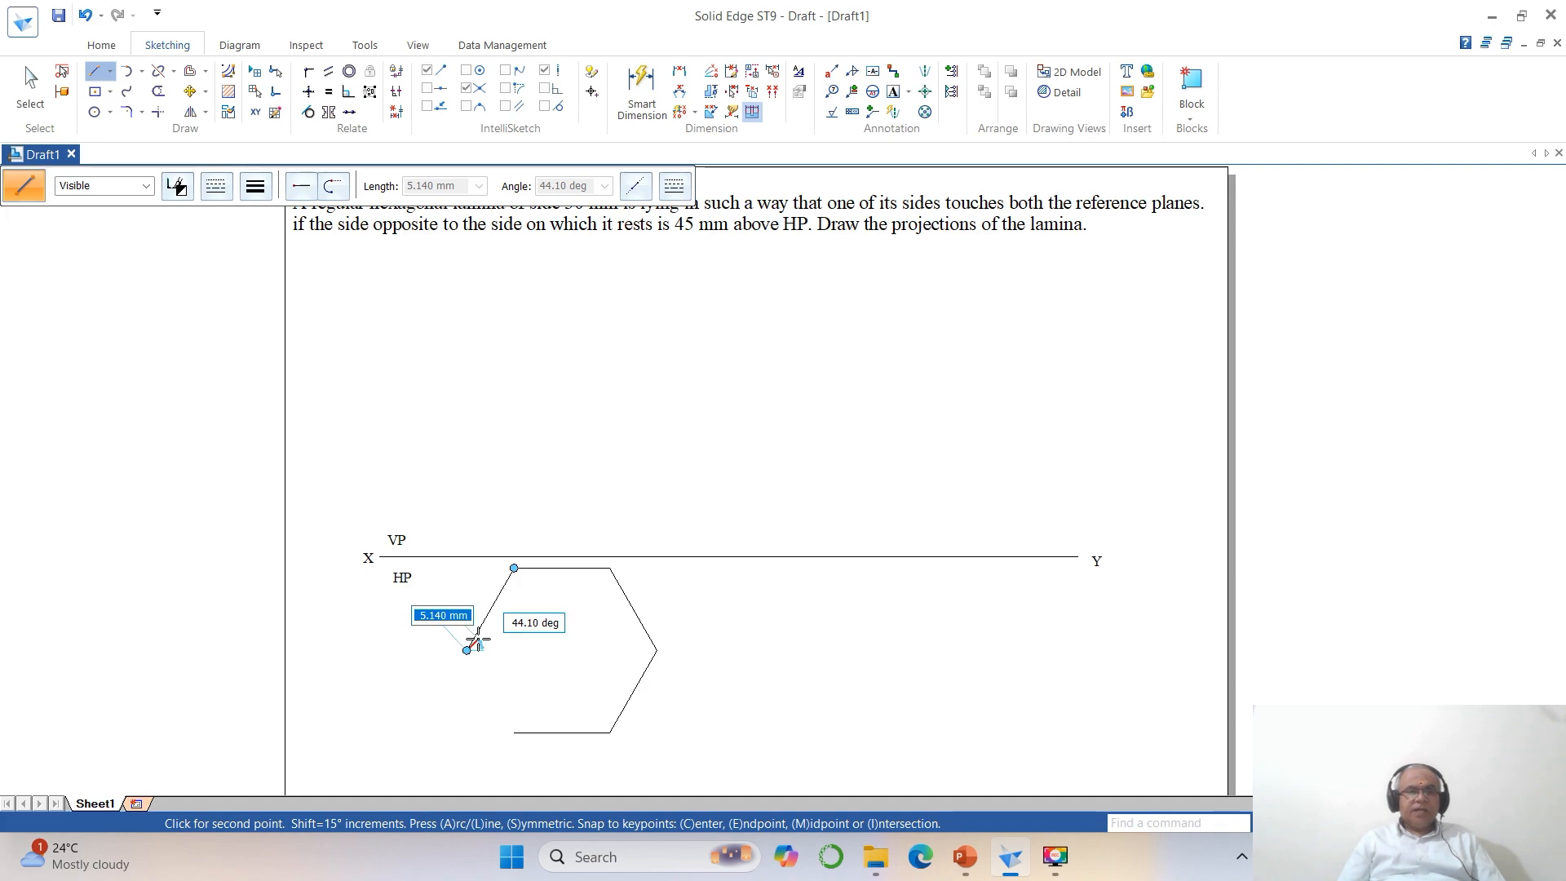
Close the hexagon with its lower-left side, 30 mm long at 300 degrees.
type("3")
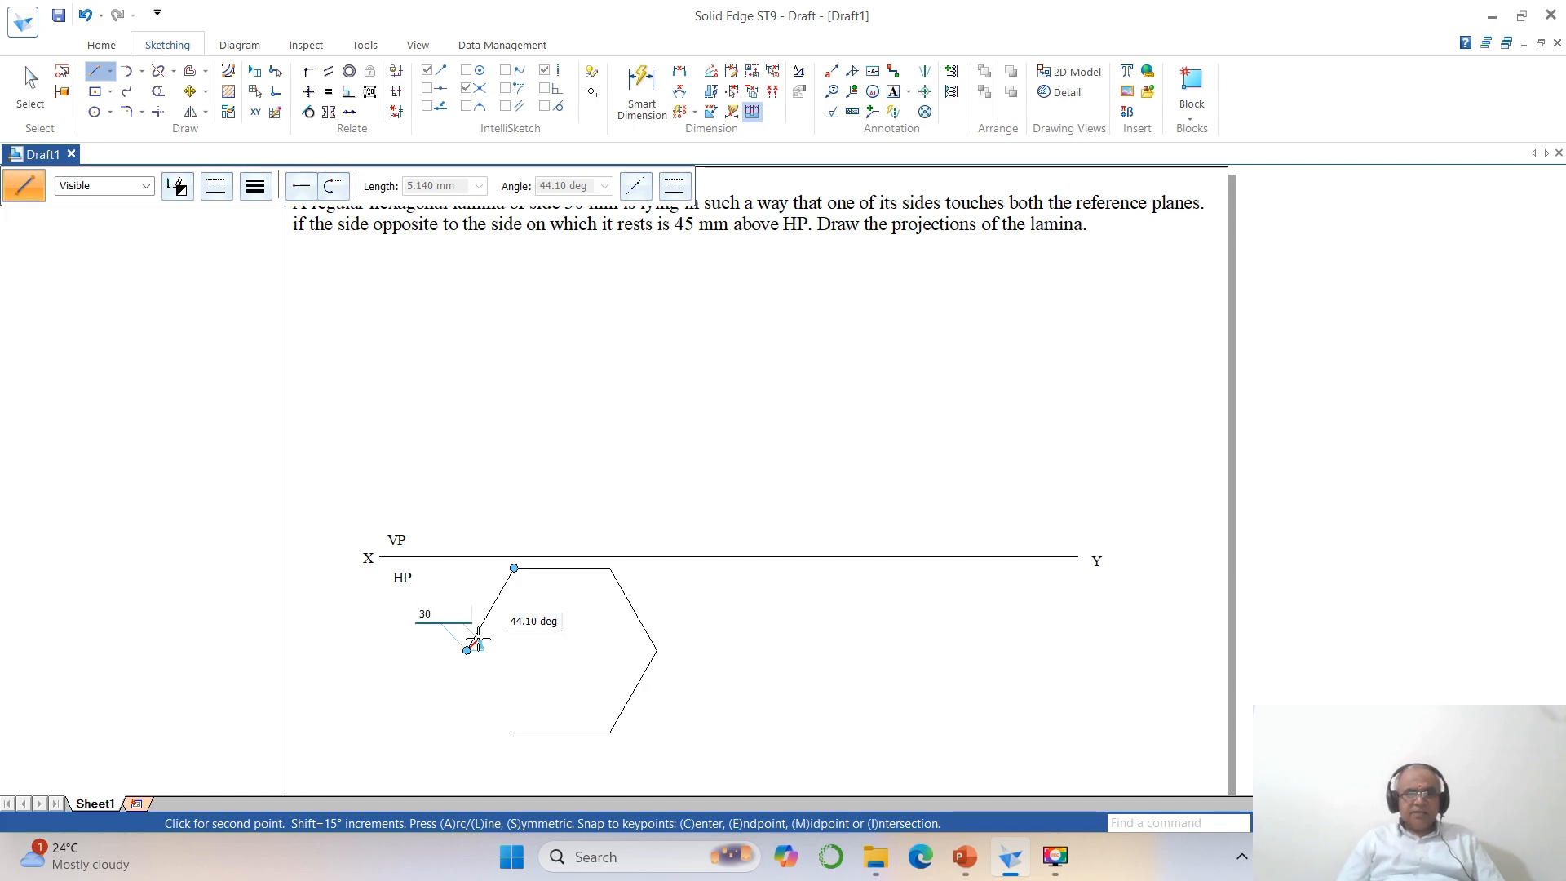
type("0")
key("Tab")
type("300")
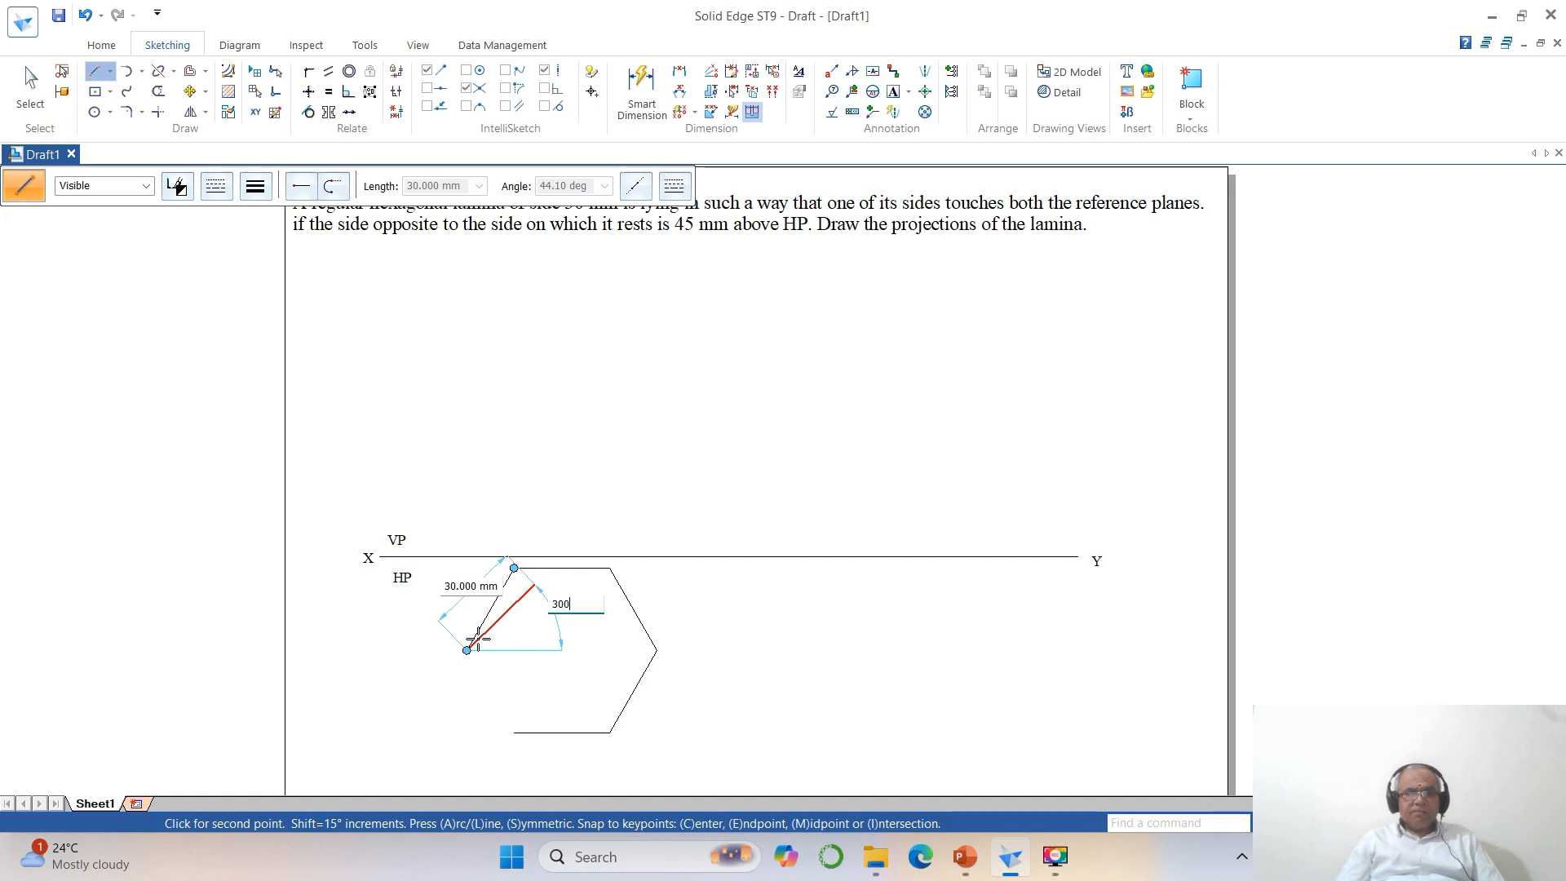
key("Return")
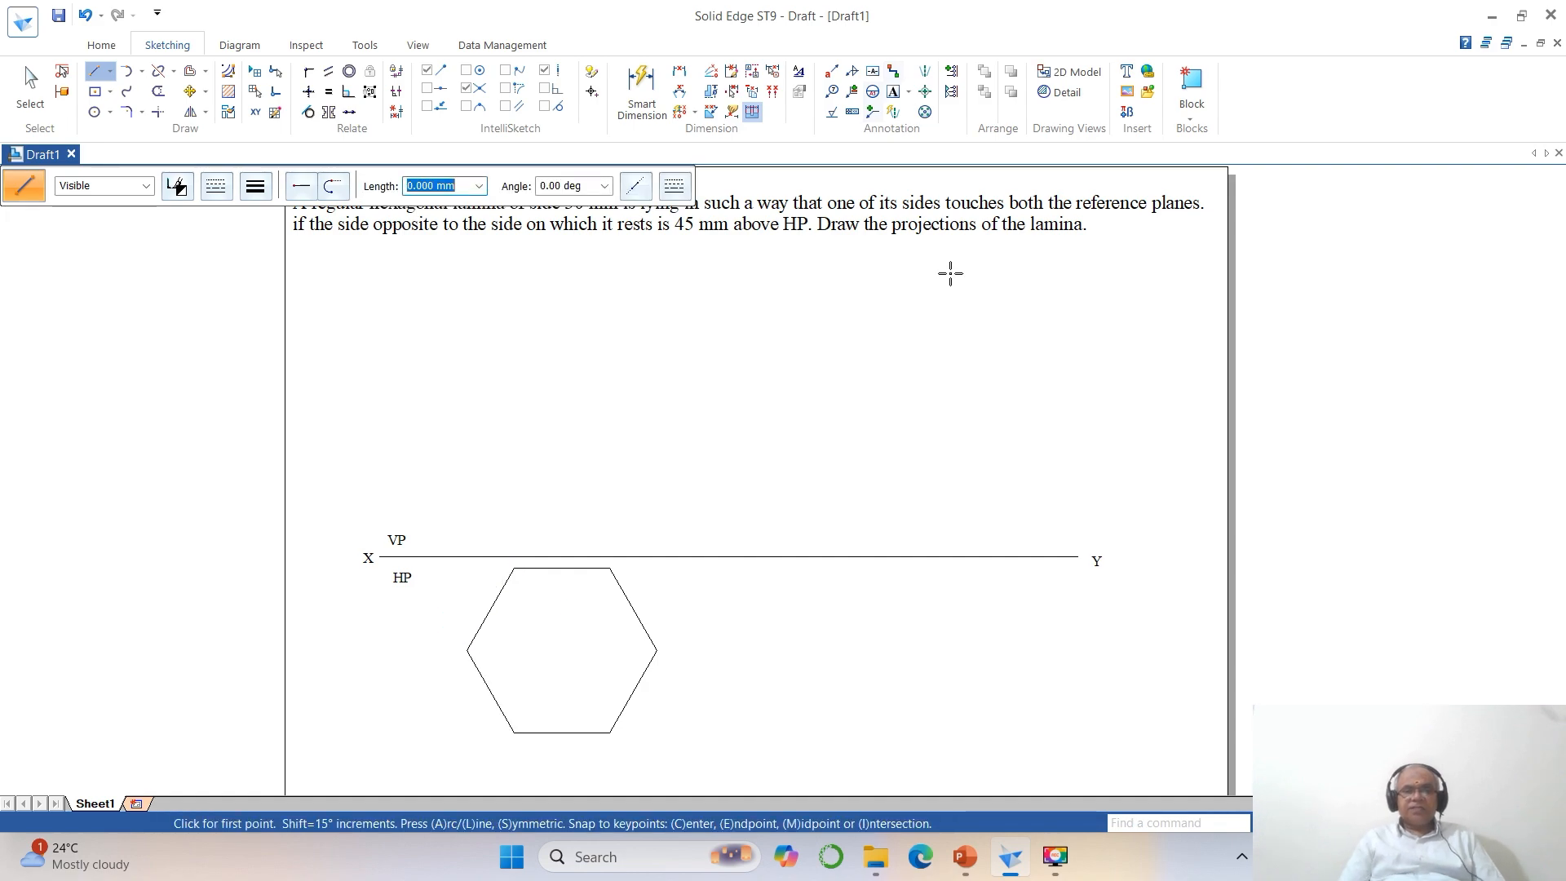
Move the XY line, its labels and the hexagon together about 24 mm up and 3 mm left on the sheet.
left_click(1370, 823)
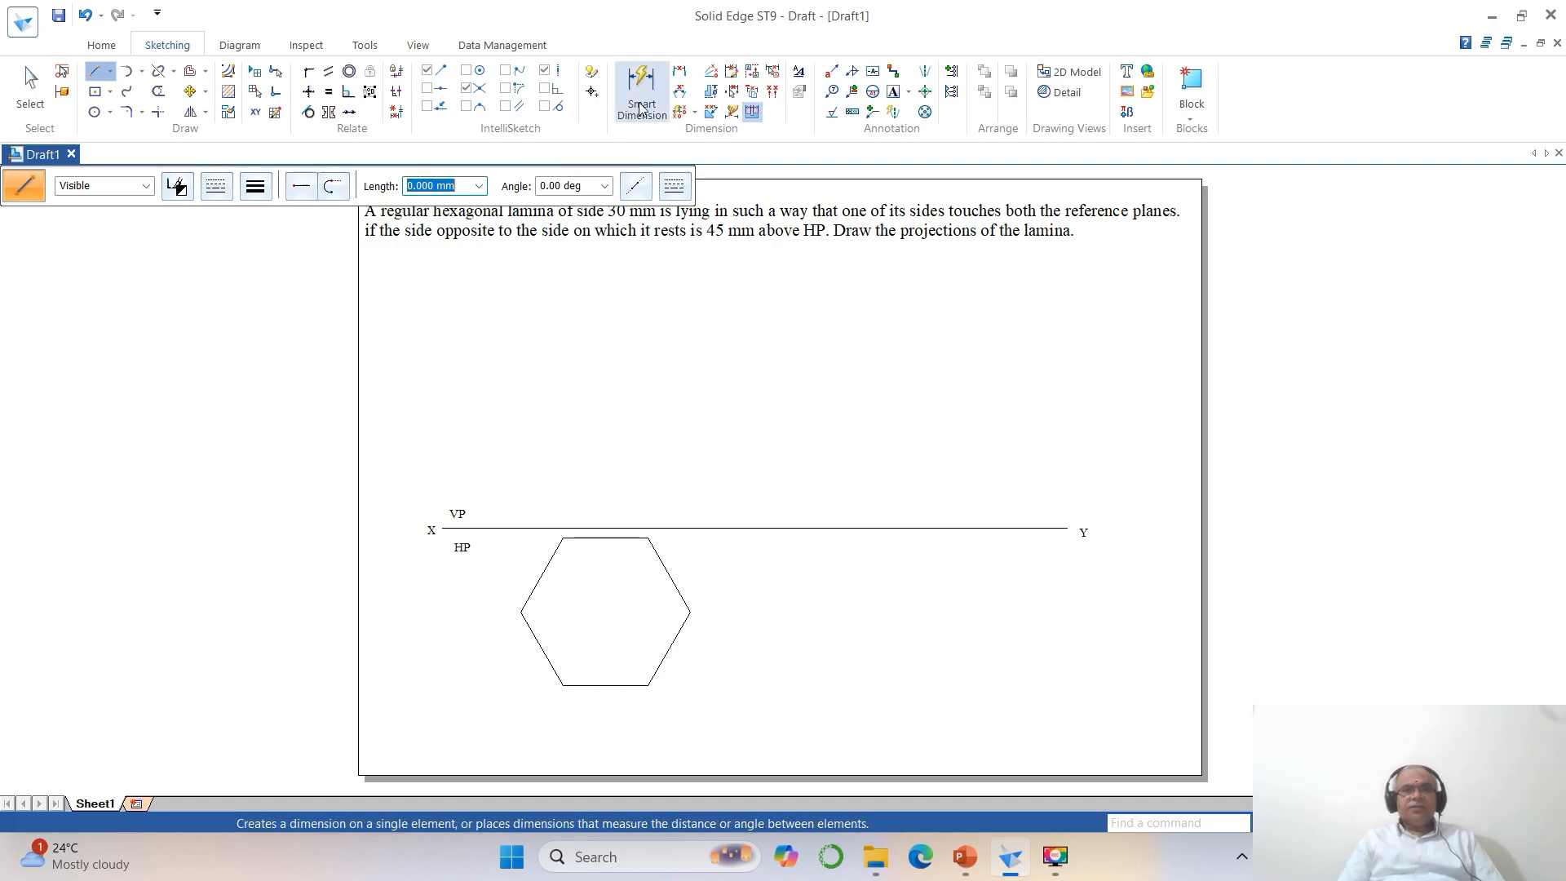
left_click(190, 91)
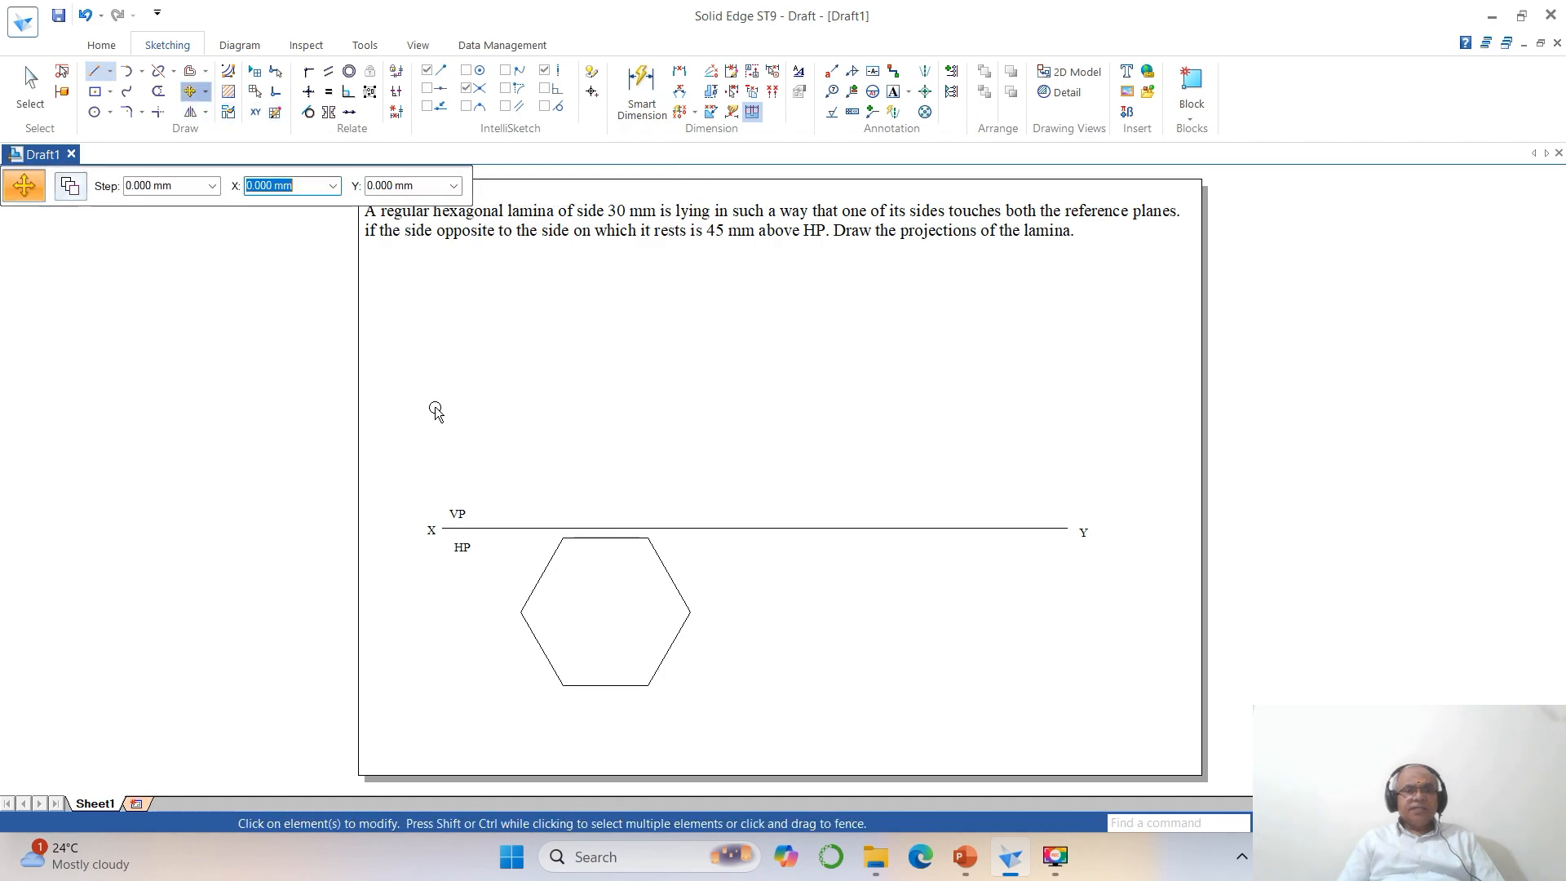
mouse_move(400, 455)
left_mouse_down()
mouse_move(524, 538)
mouse_move(1008, 726)
mouse_move(1105, 740)
left_mouse_up()
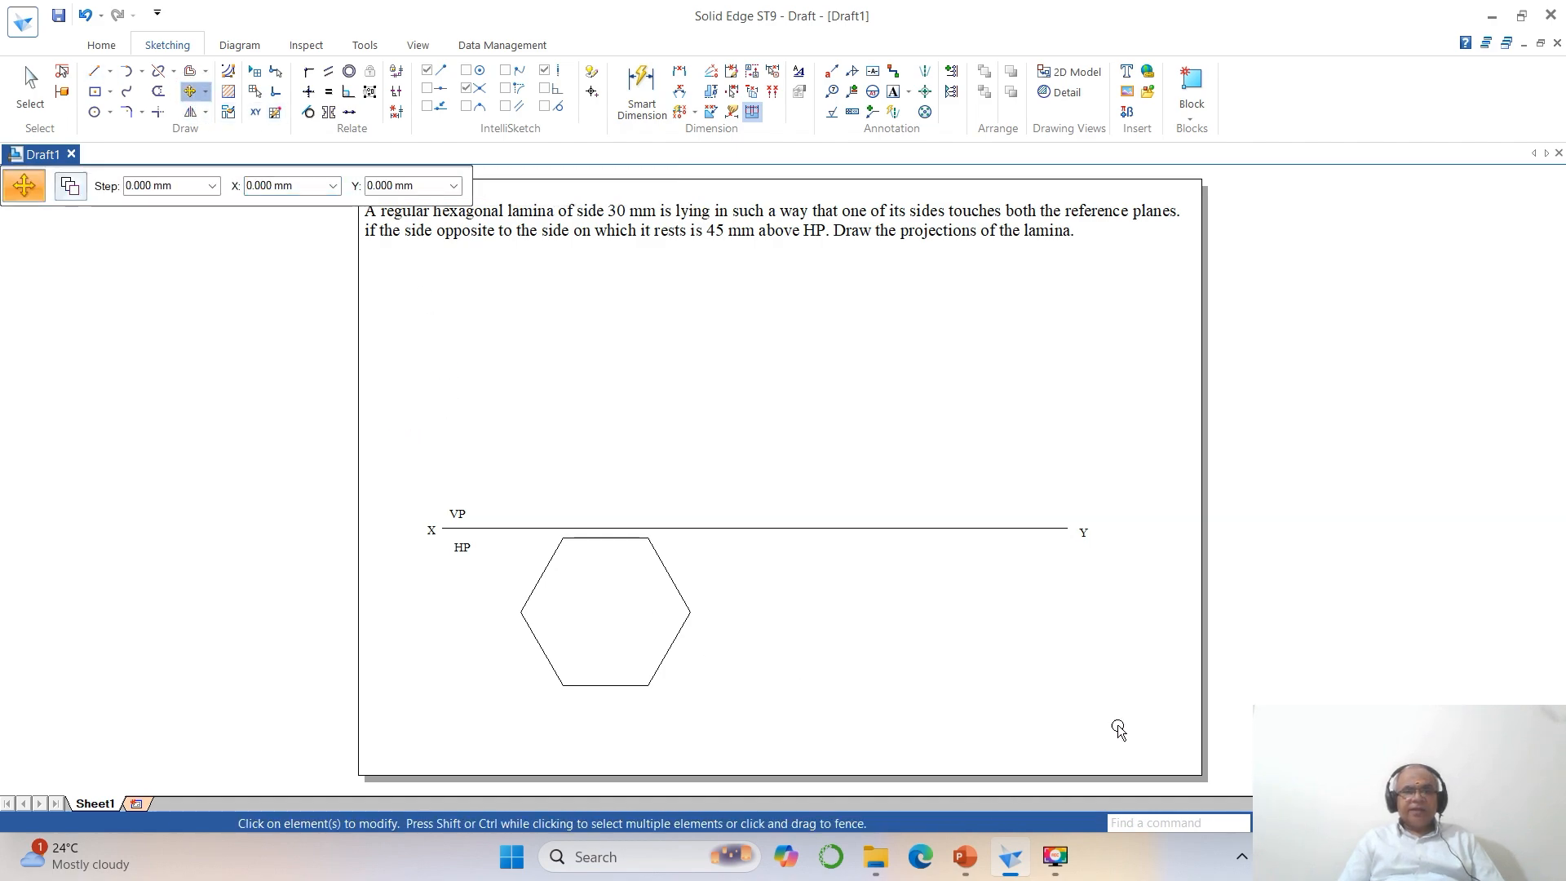
left_click(928, 704)
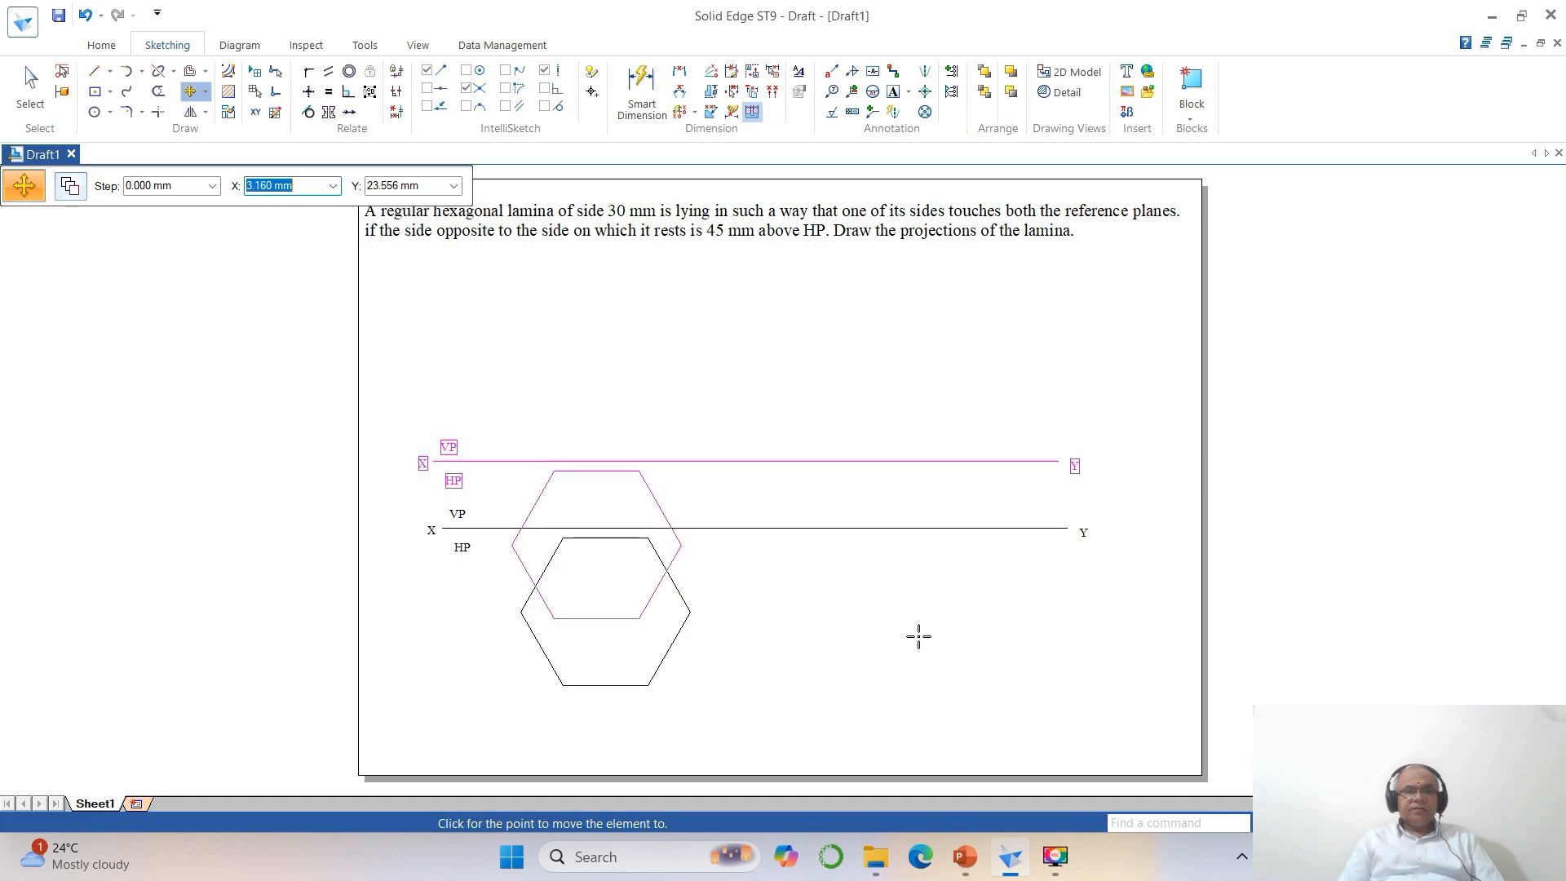
left_click(918, 637)
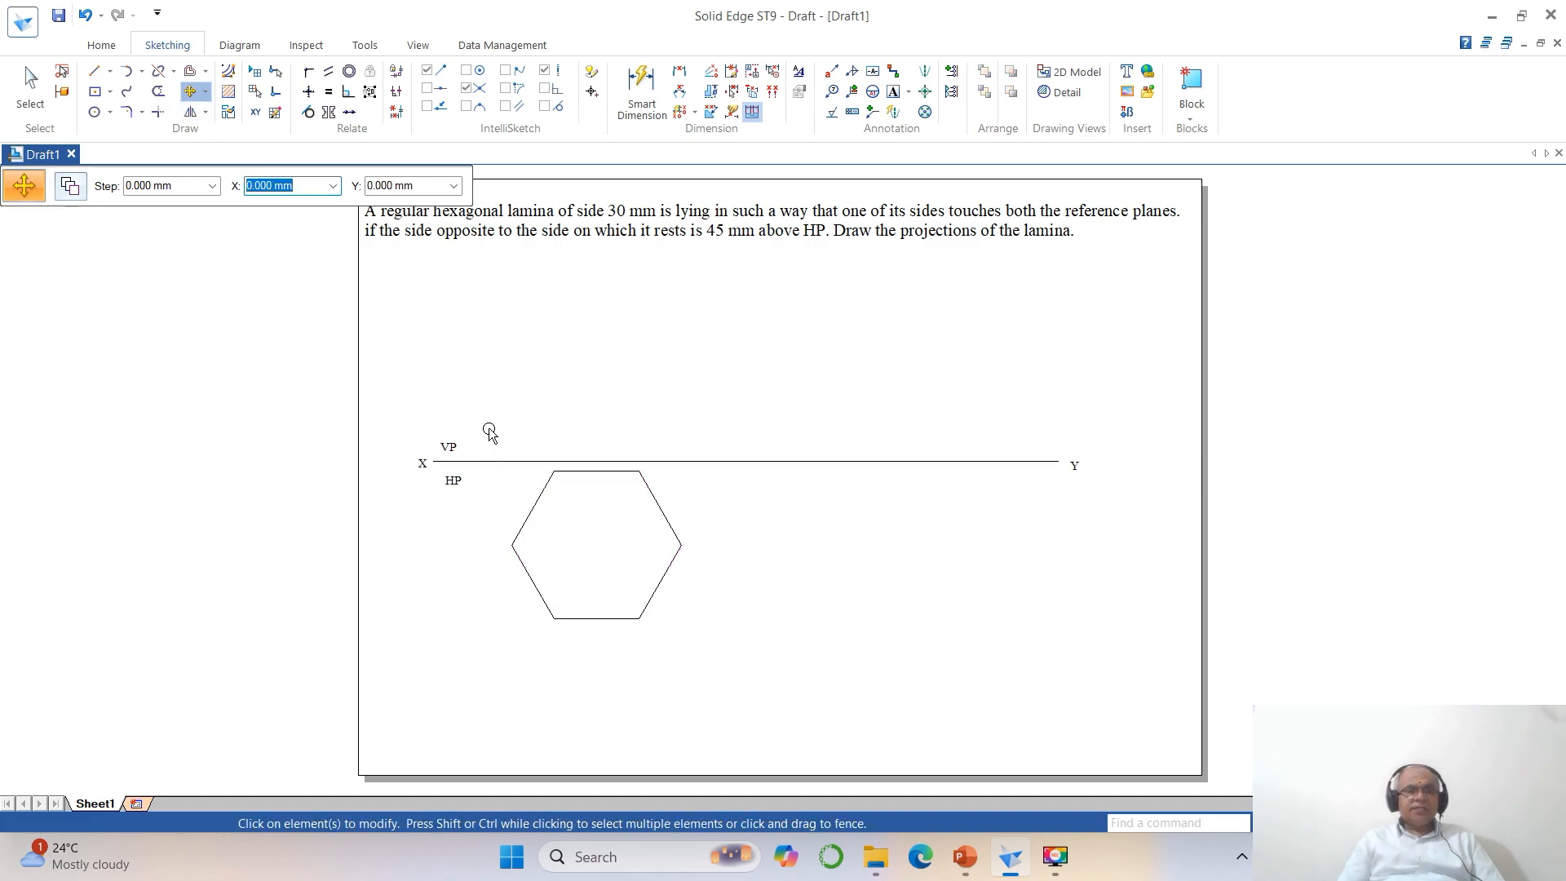
Move the whole hexagon about 19 mm down and 2 mm left, away from the XY line.
mouse_move(490, 428)
left_mouse_down()
mouse_move(614, 563)
mouse_move(734, 653)
left_mouse_up()
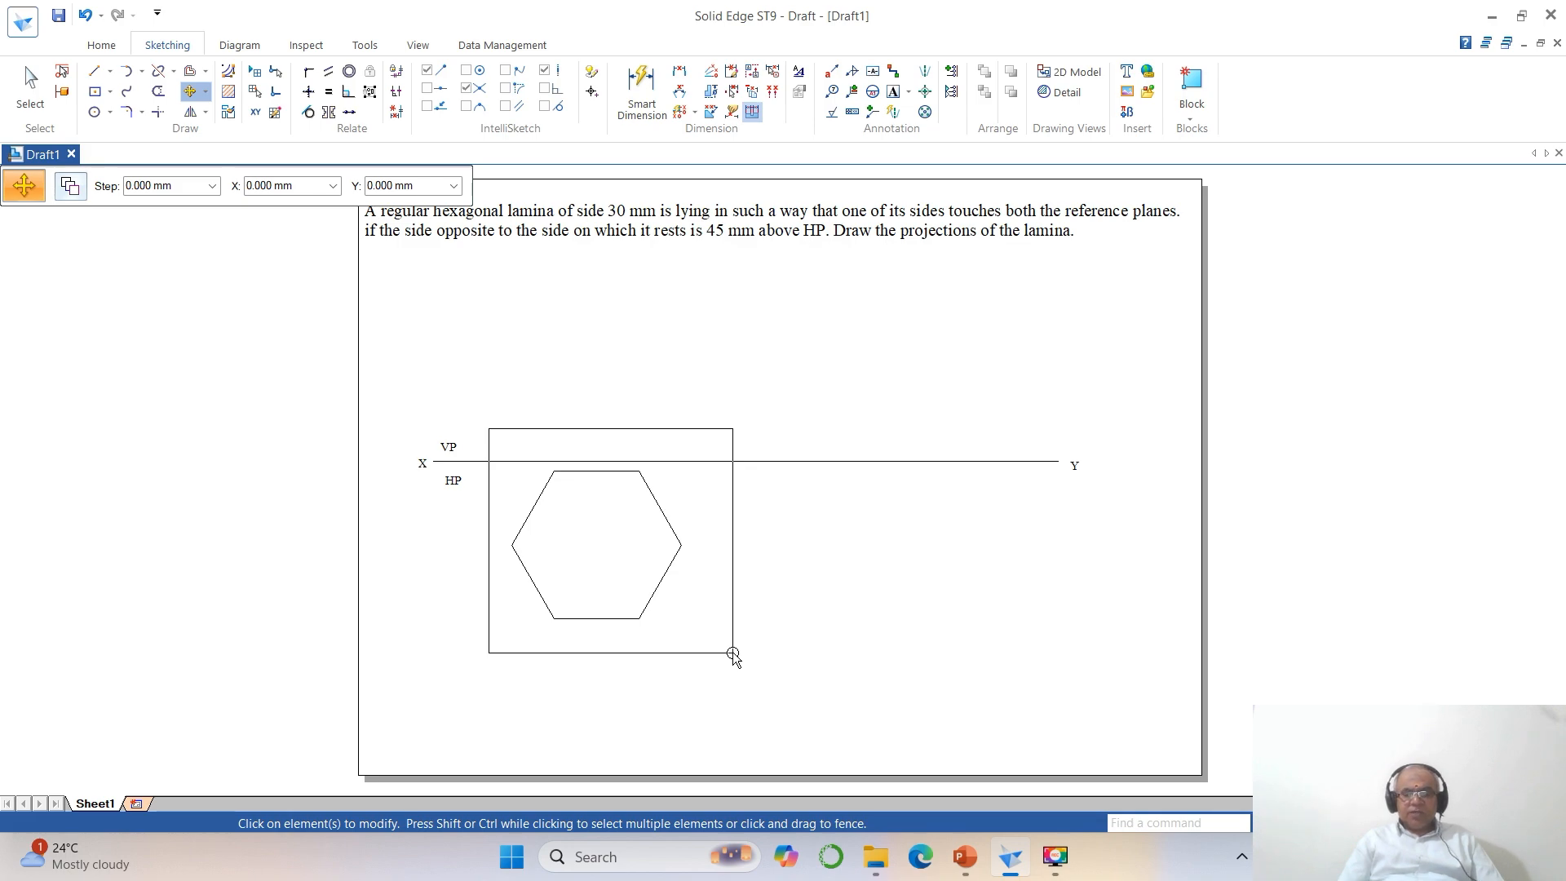
mouse_move(733, 654)
left_mouse_down()
mouse_move(622, 538)
mouse_move(639, 577)
mouse_move(738, 668)
left_mouse_up()
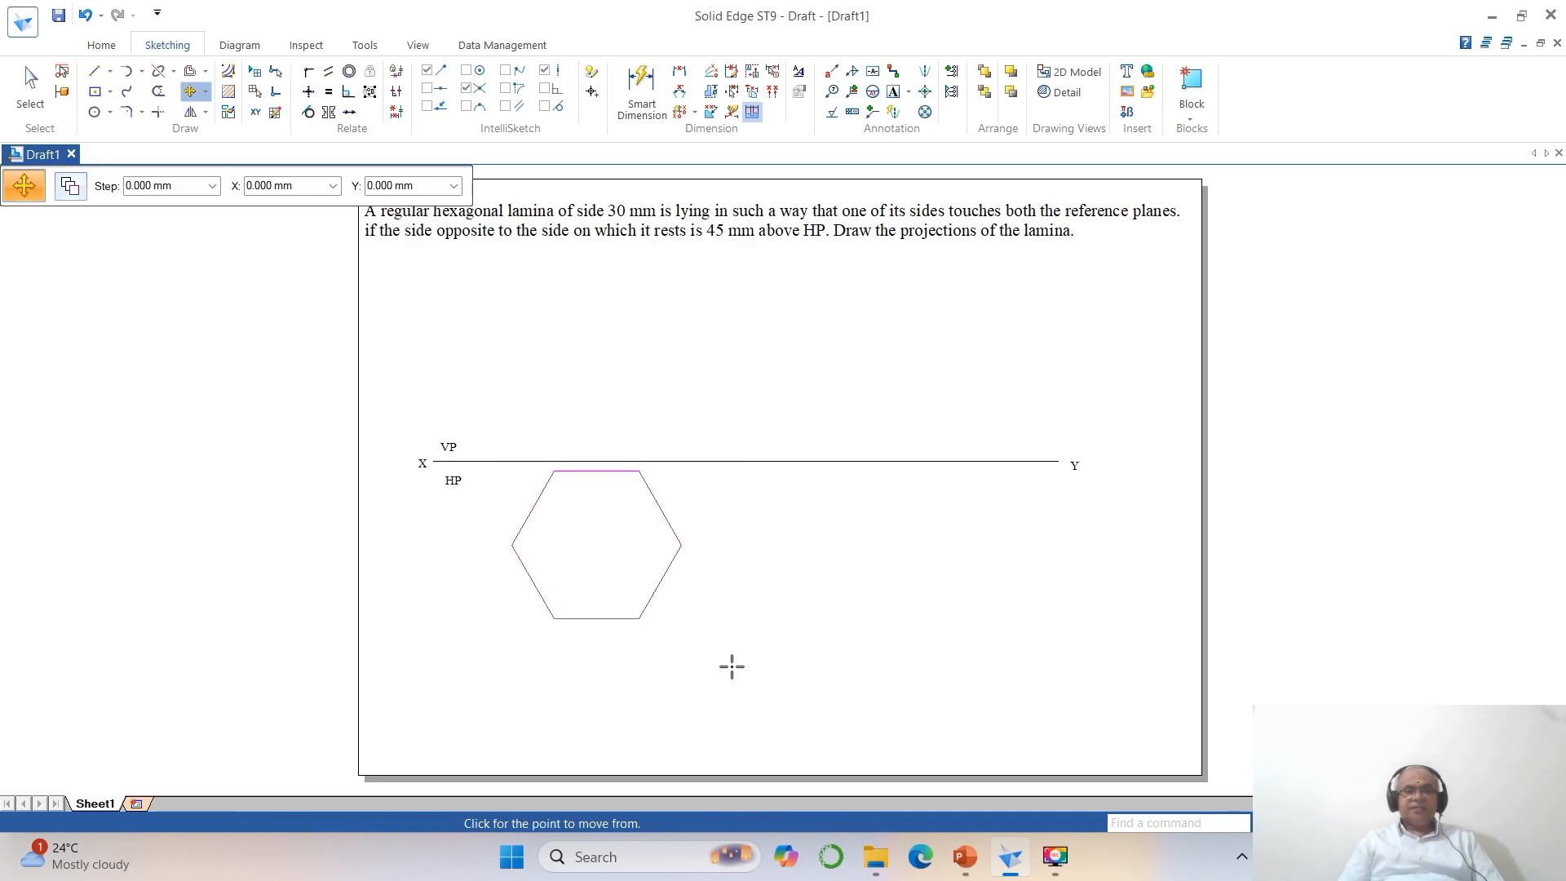
left_click(596, 538)
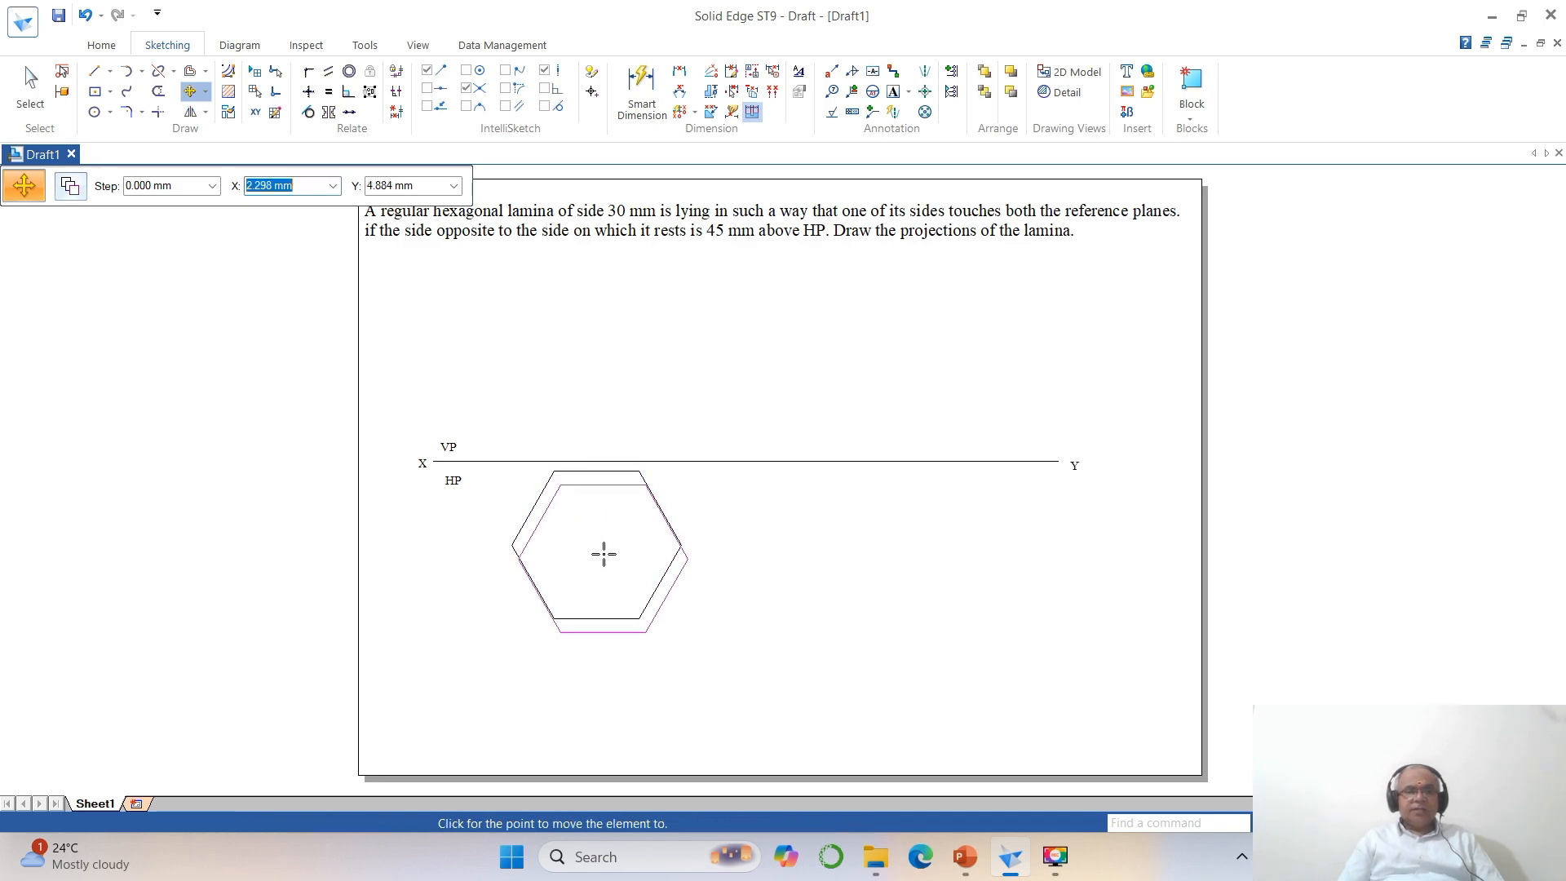
left_click(589, 594)
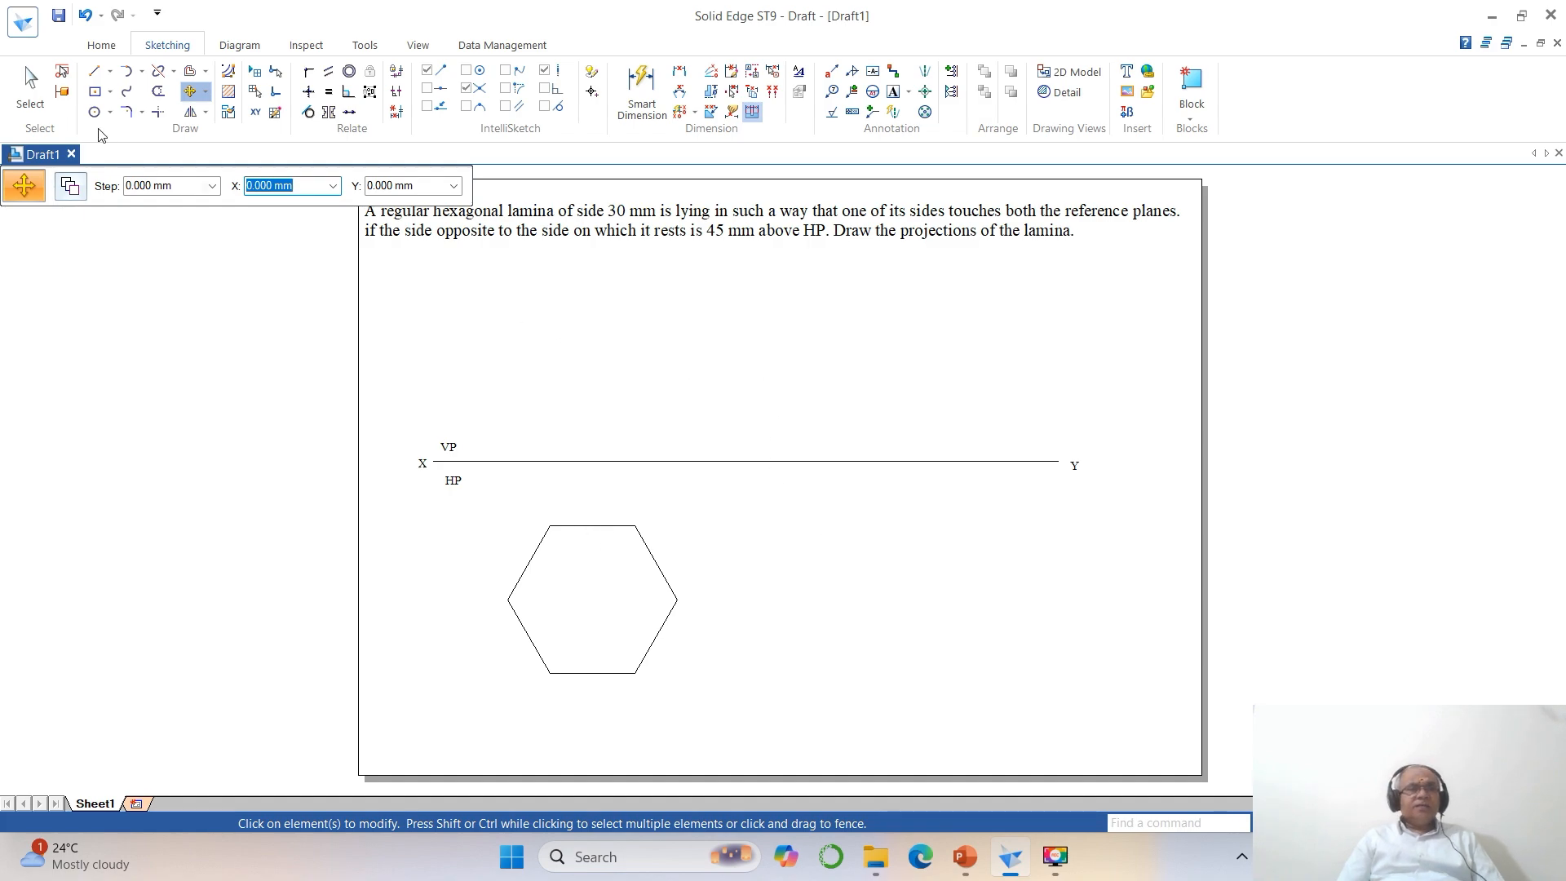
left_click(30, 85)
left_click(529, 568)
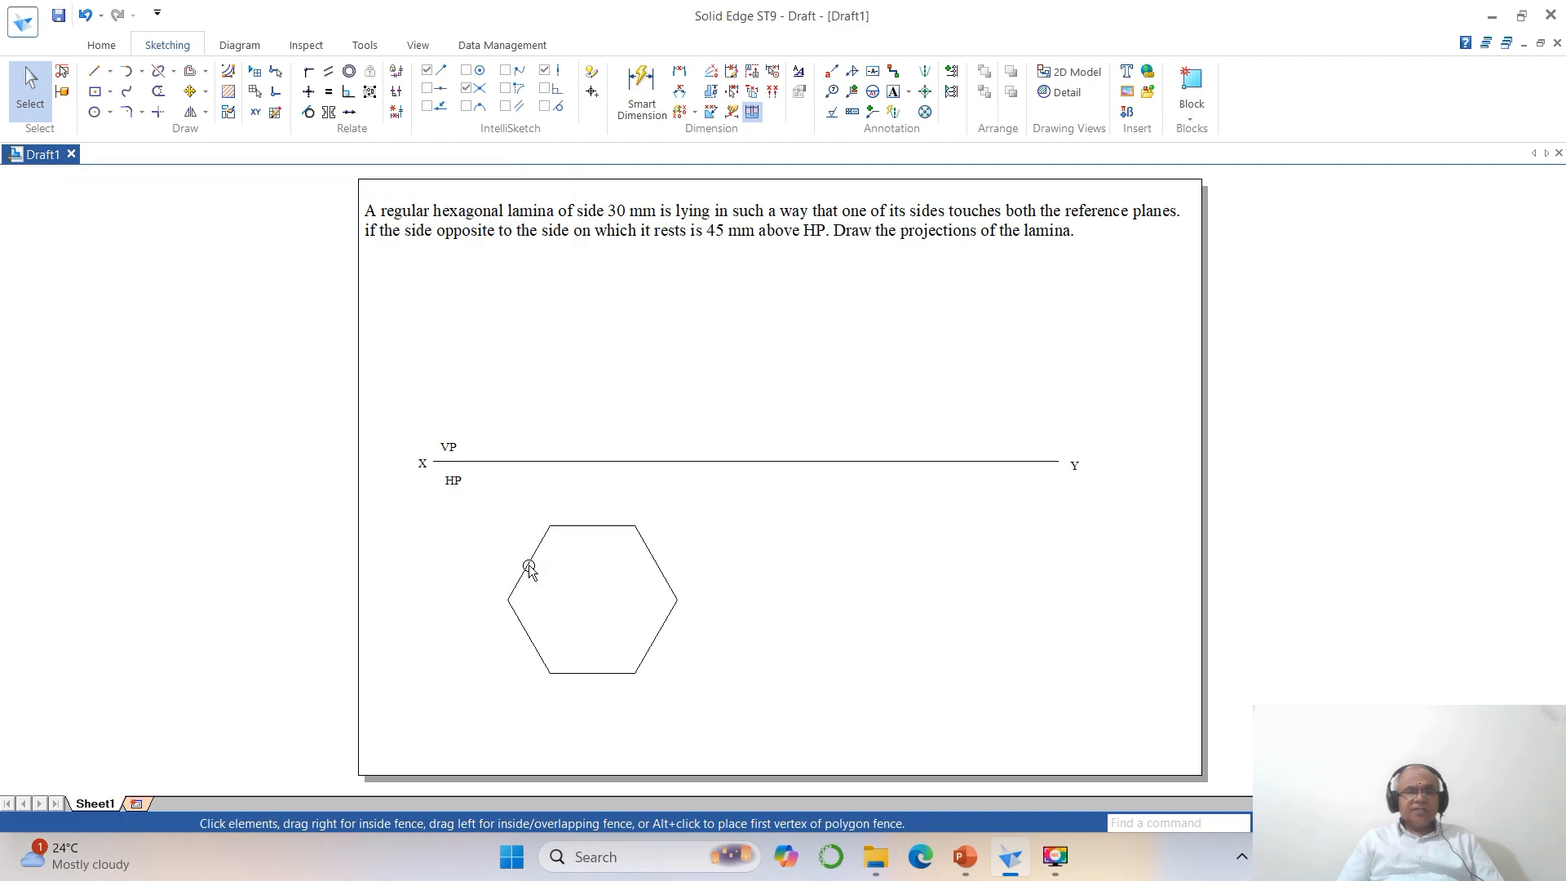
left_click(599, 528)
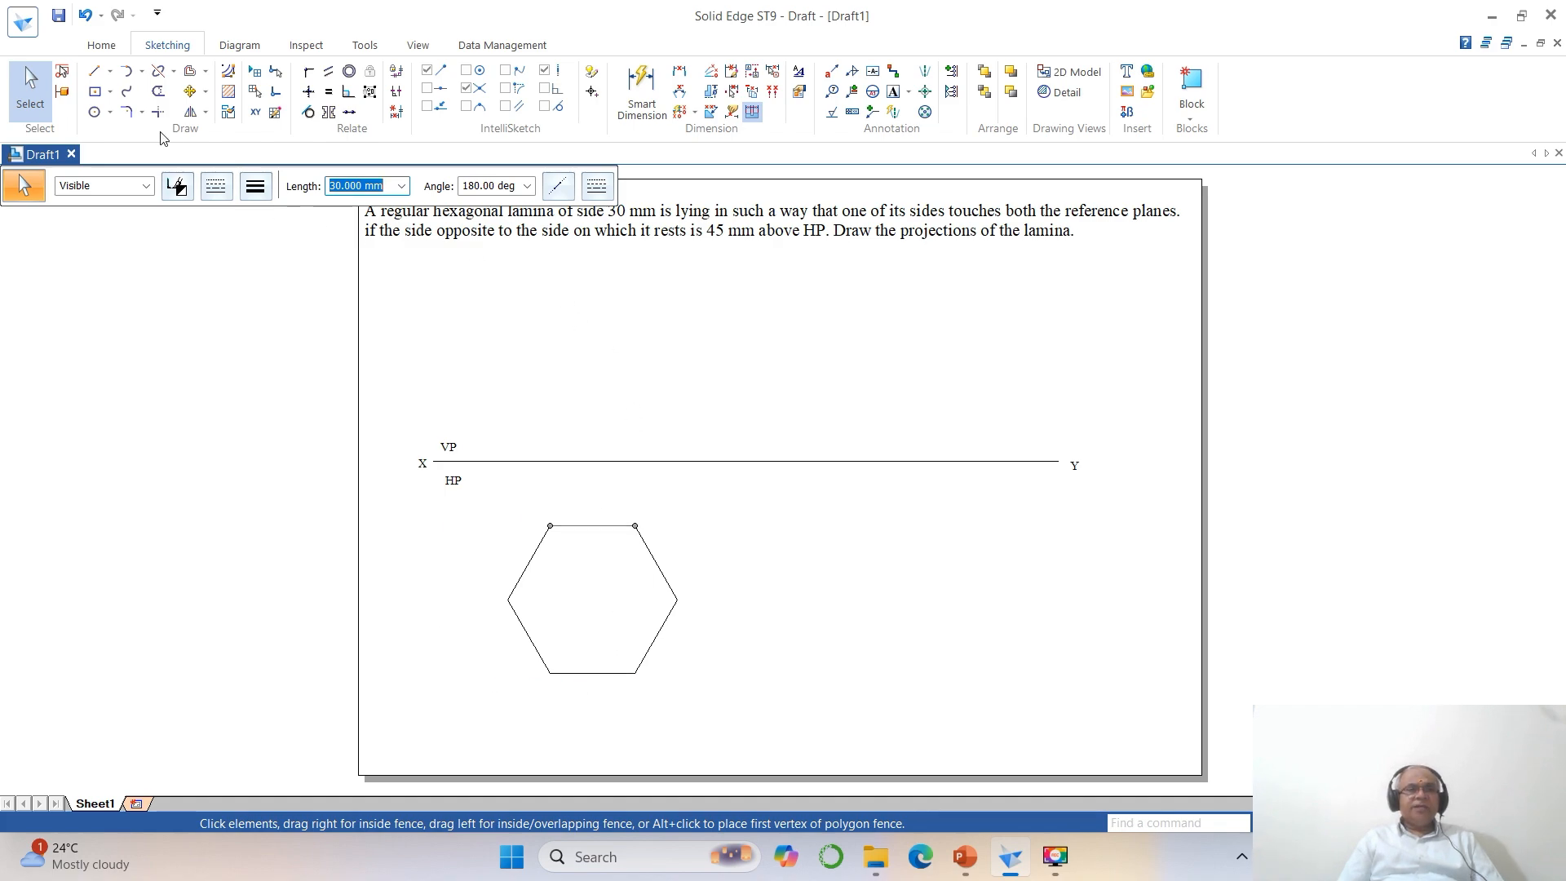
left_click(880, 556)
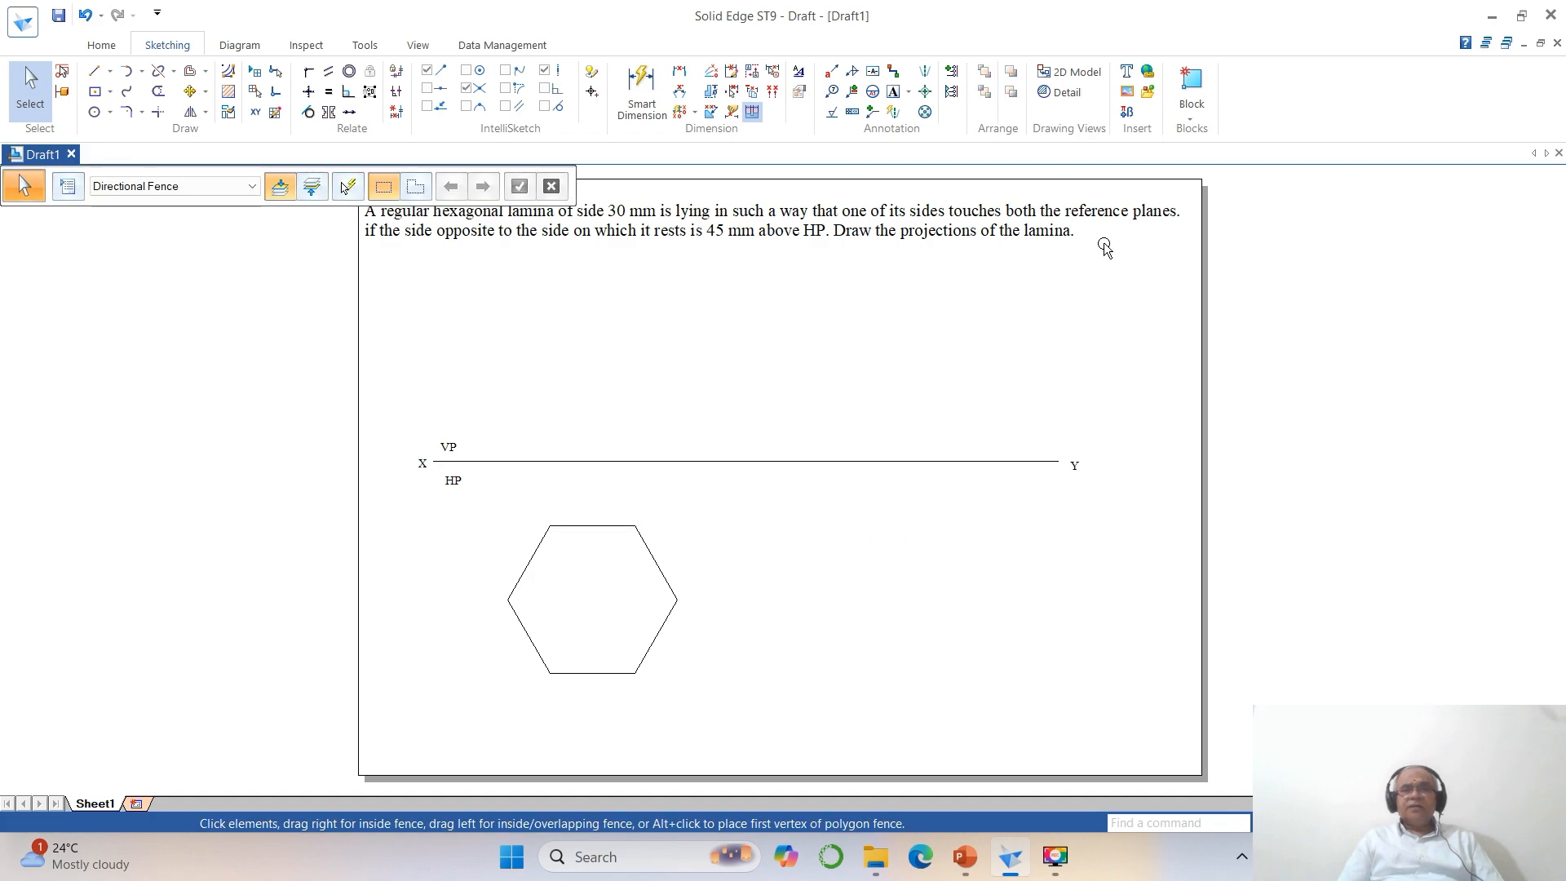
Group the six sides of the hexagon into one object.
left_click(1192, 112)
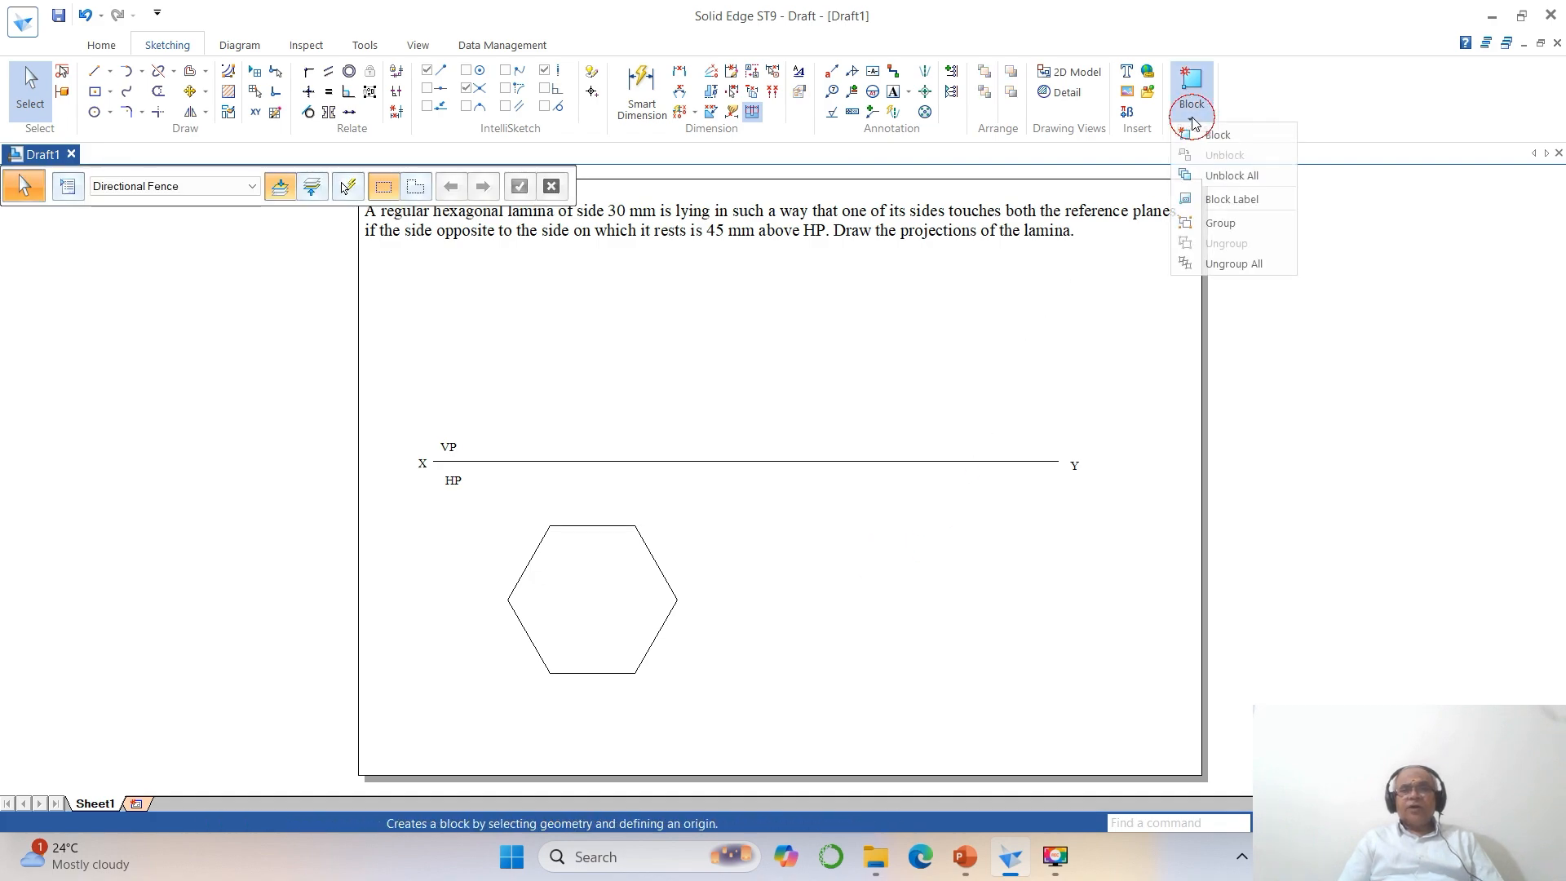
left_click(1202, 223)
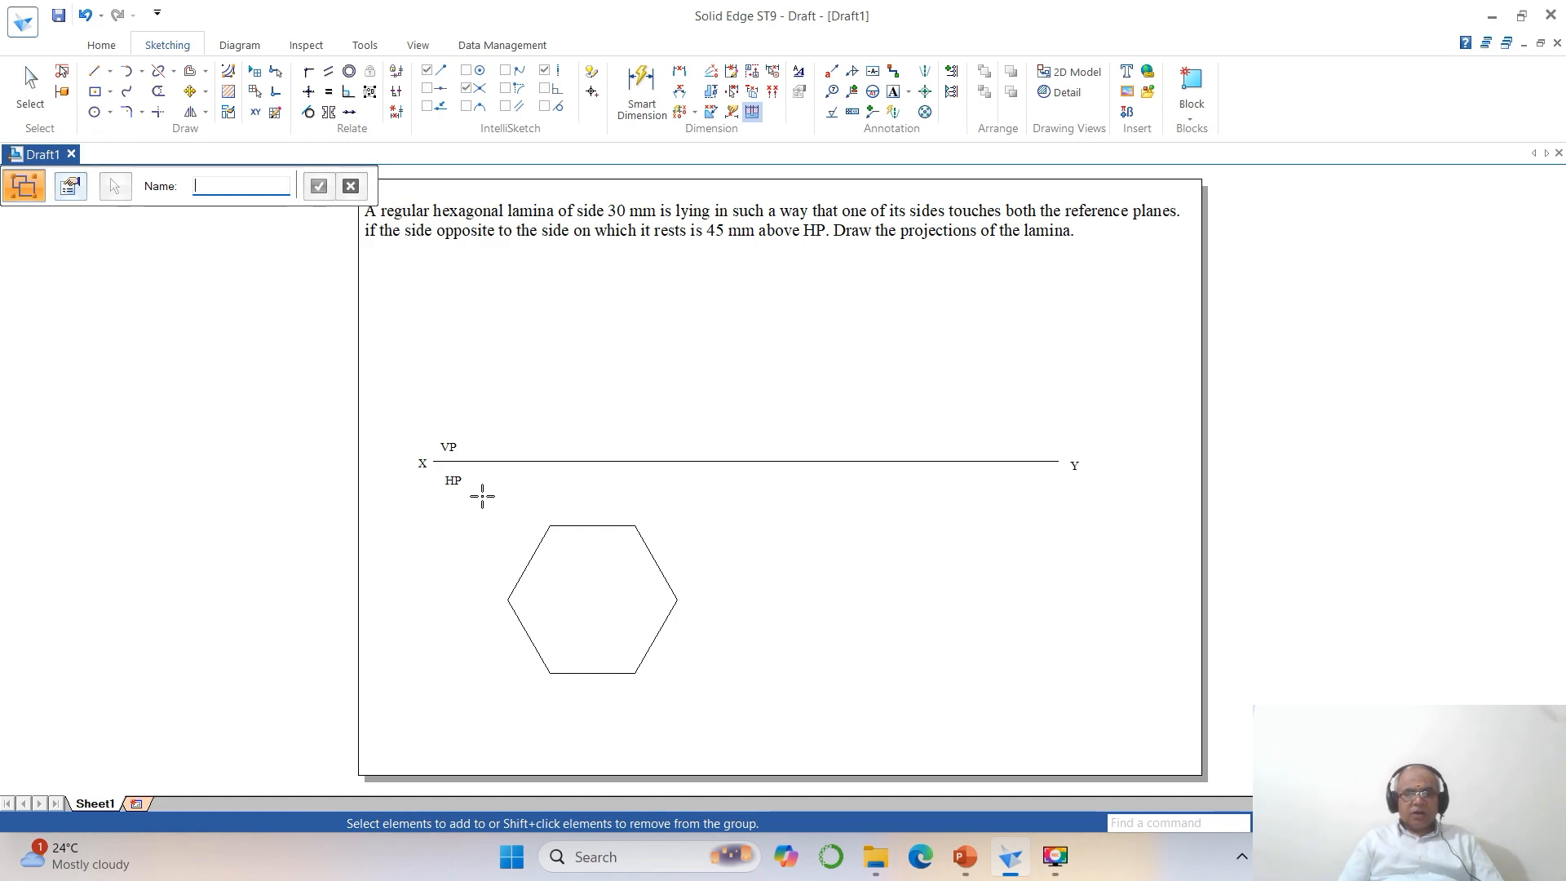
left_click_drag(482, 495, 714, 705)
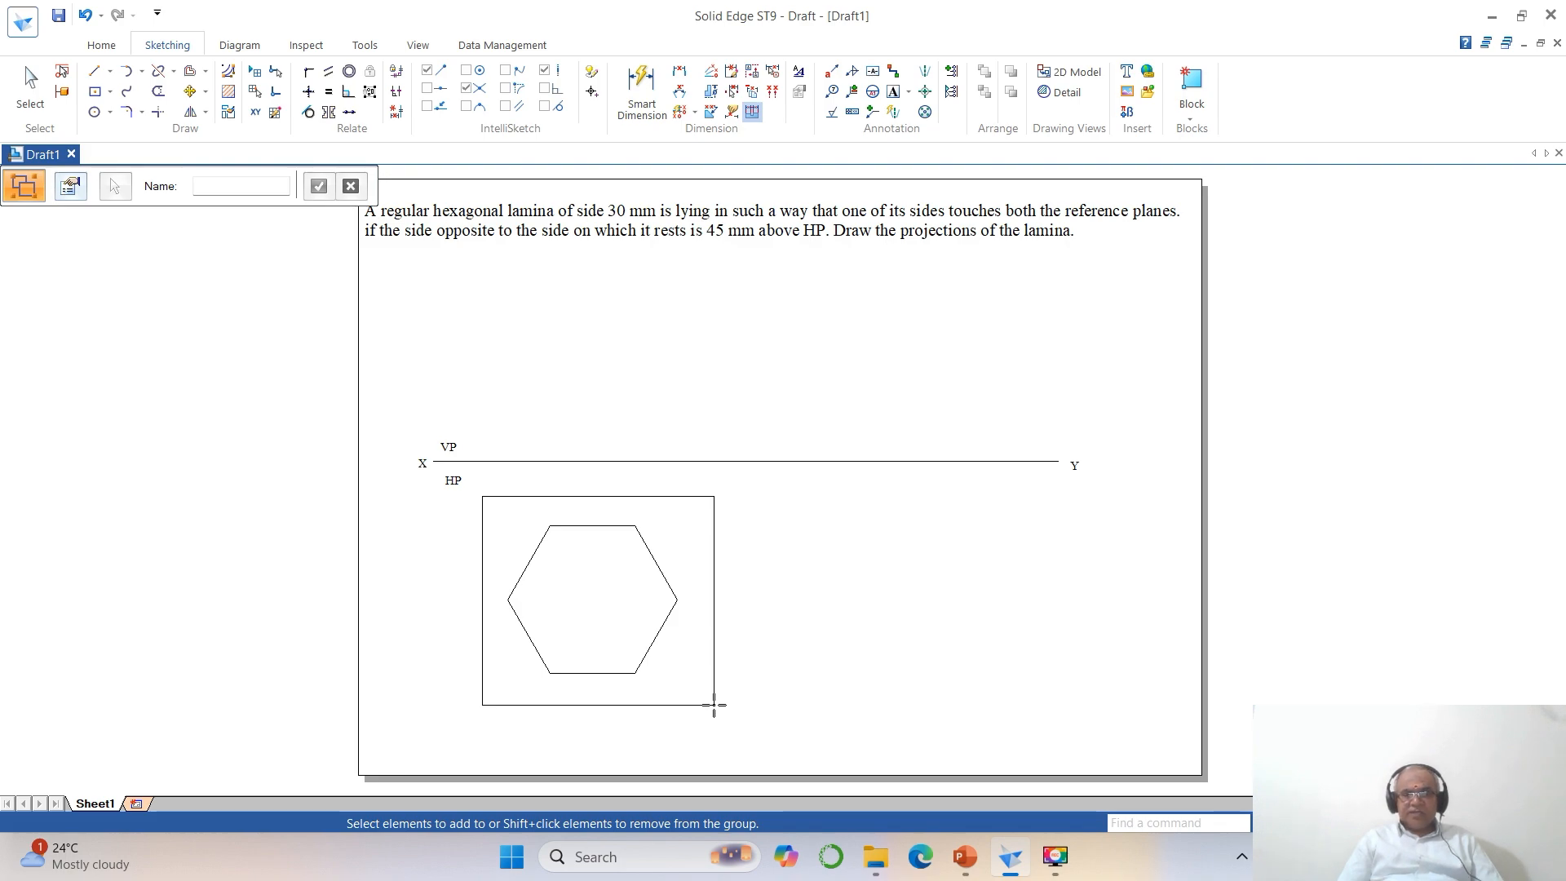
left_click_drag(714, 705, 714, 705)
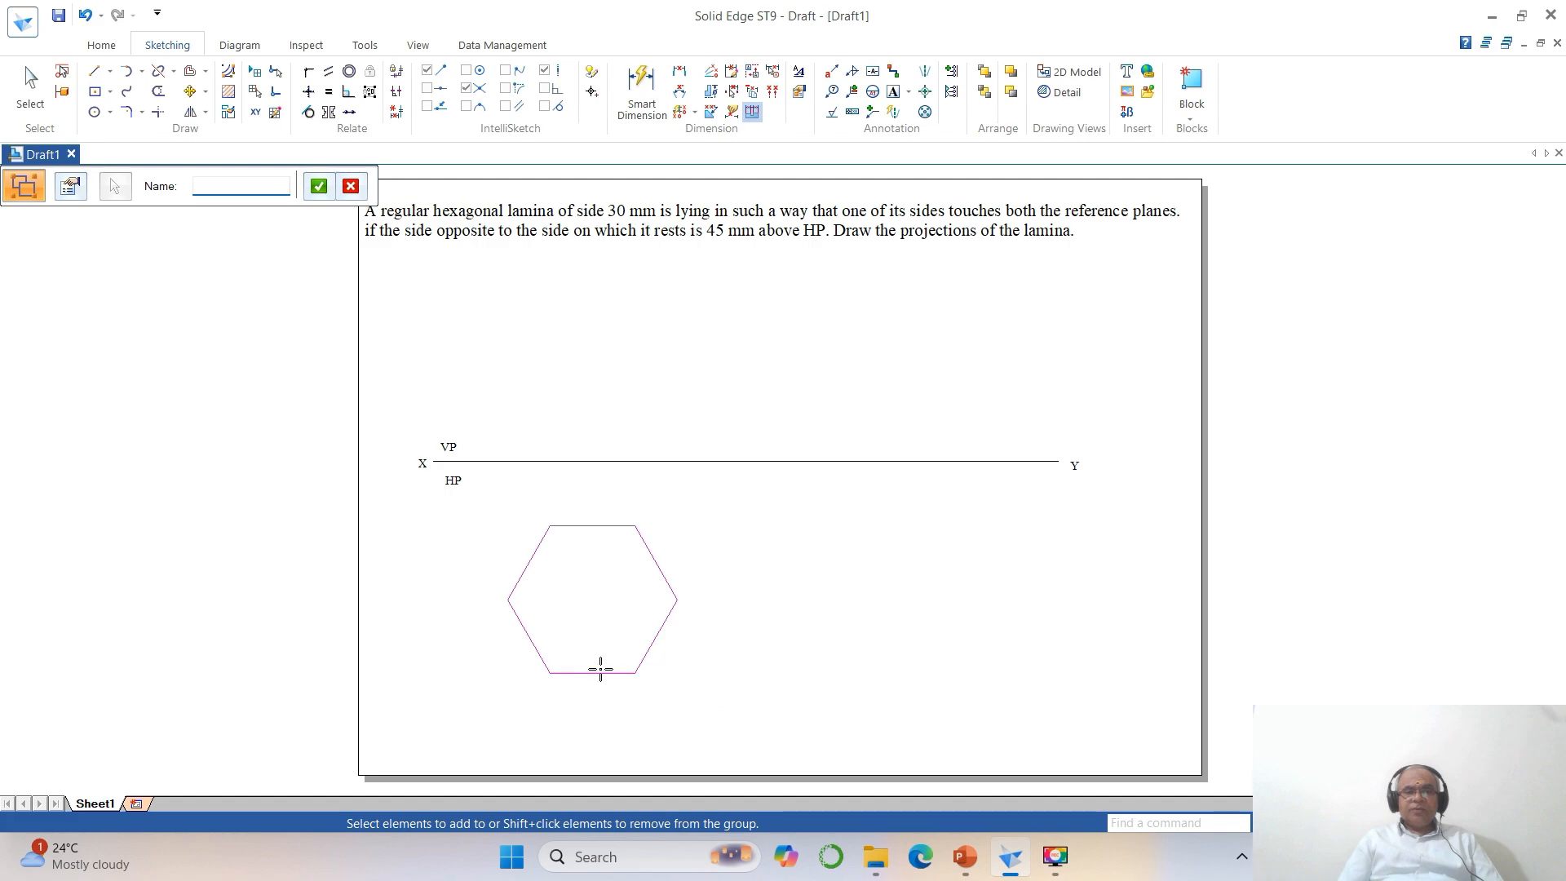
right_click(752, 634)
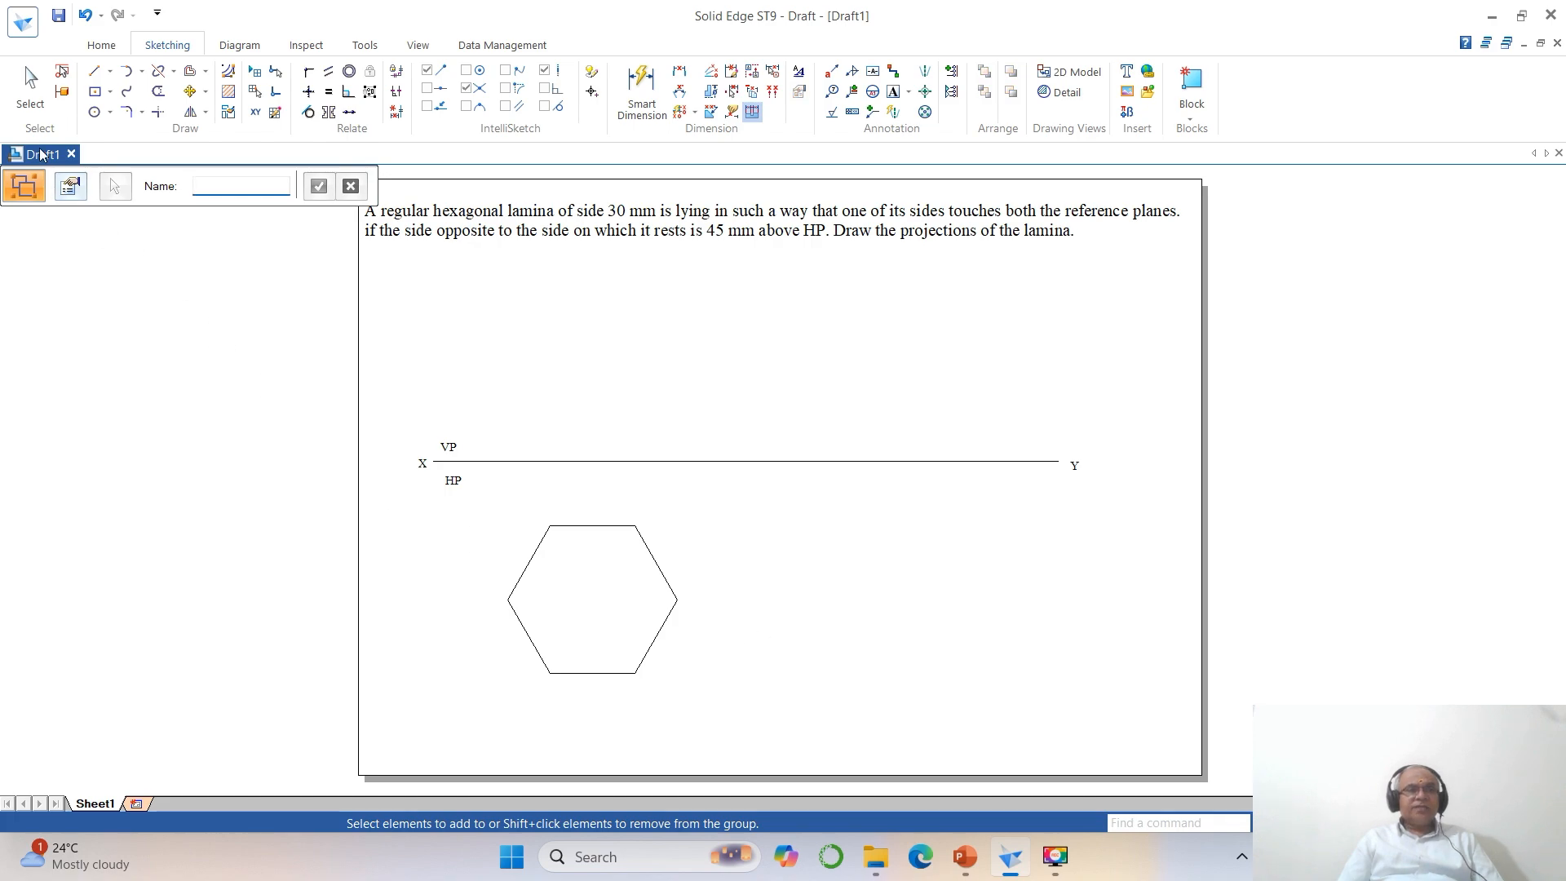
Apply a thicker line width to the grouped hexagon and deselect it.
left_click(30, 86)
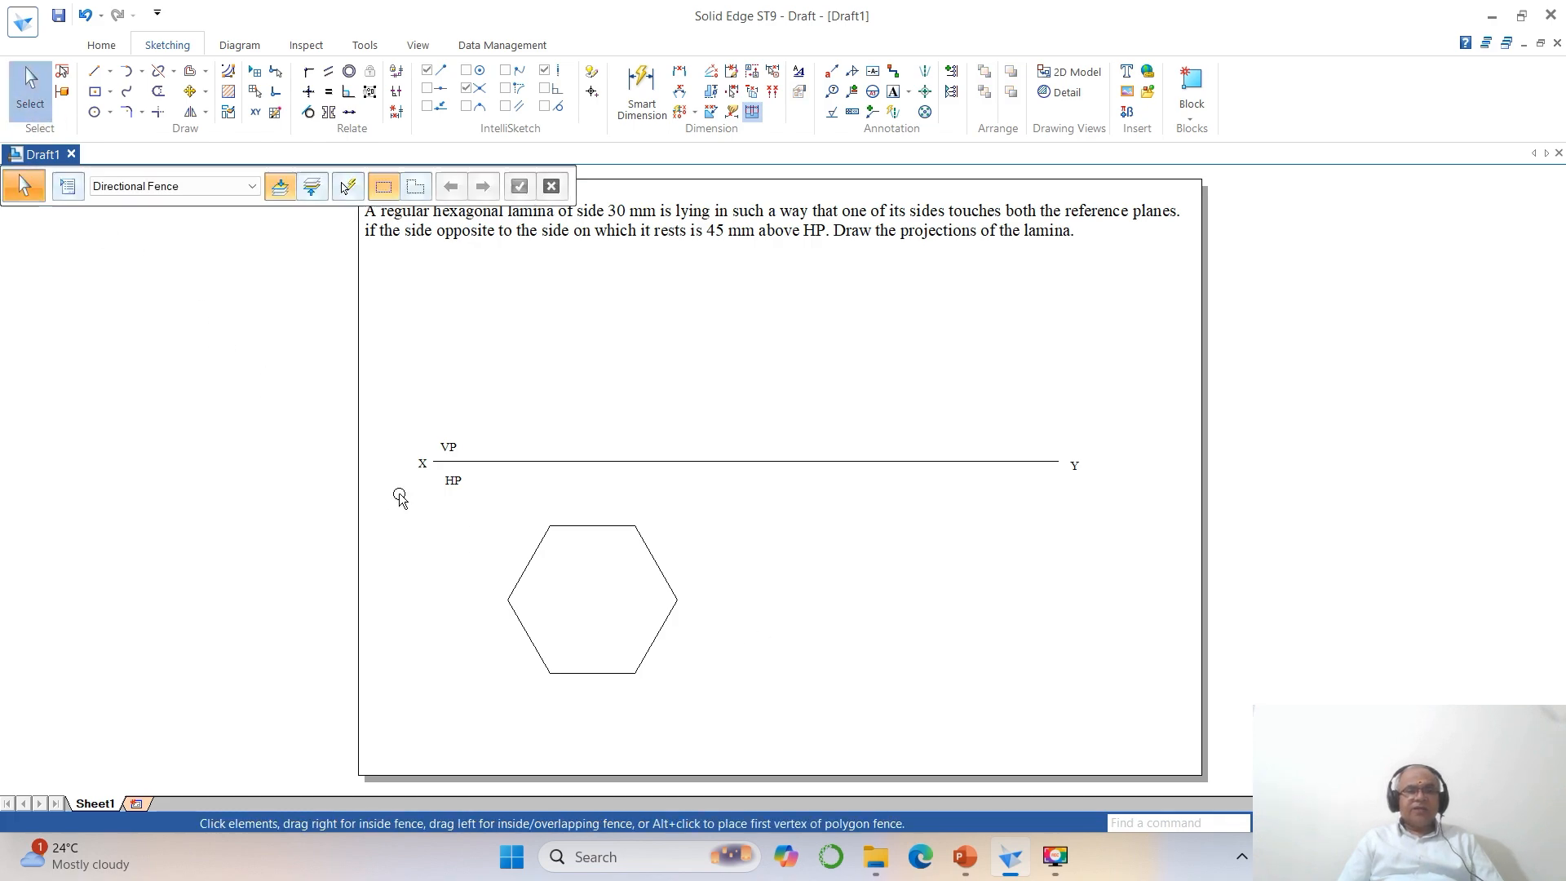
left_click(529, 573)
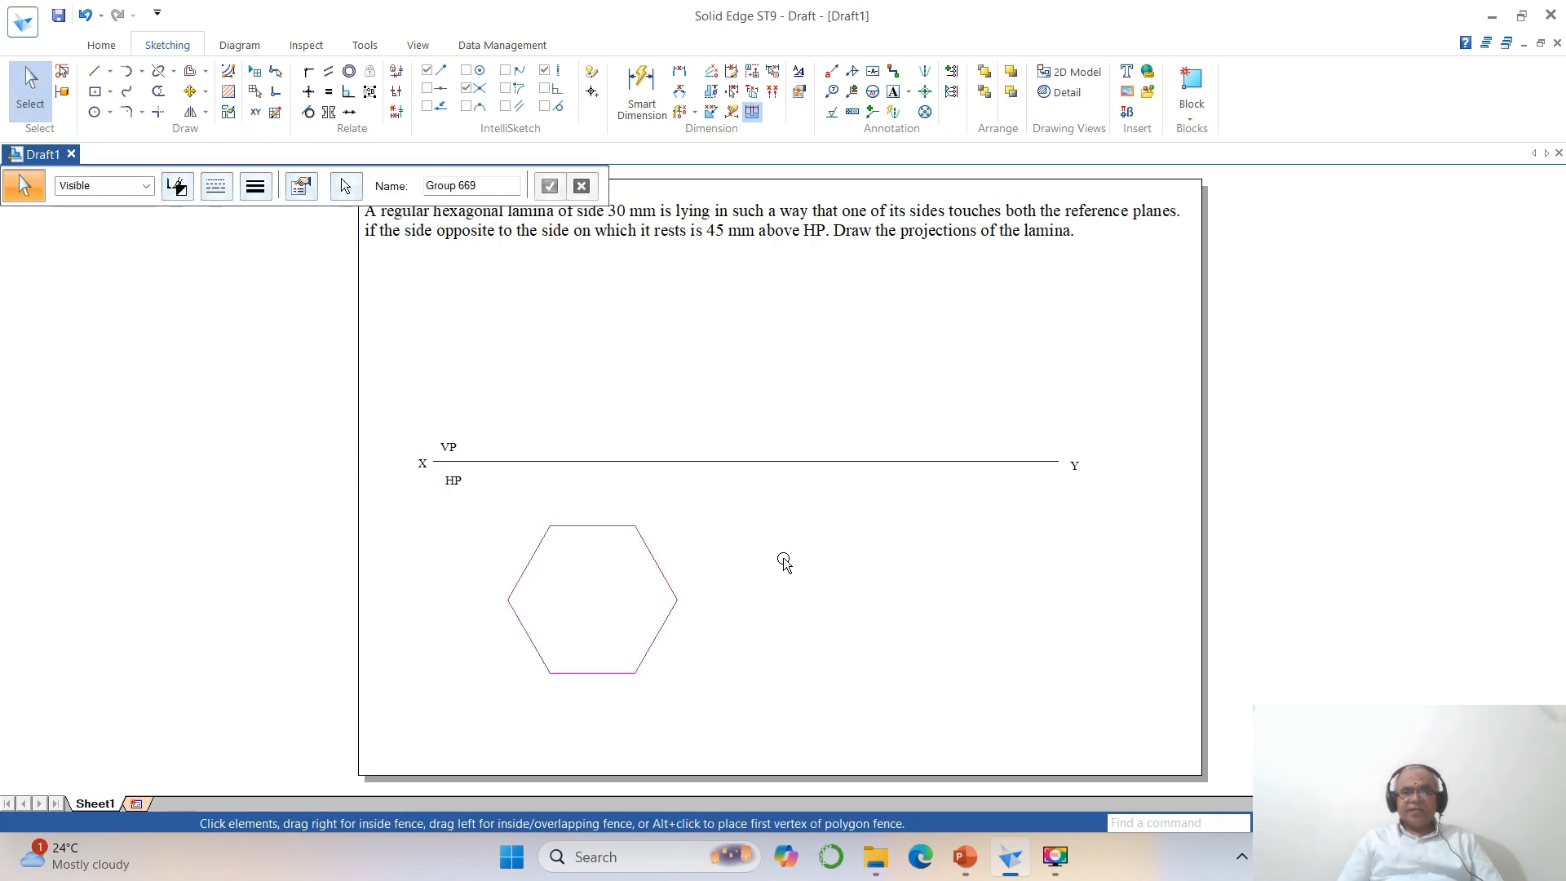
left_click(806, 565)
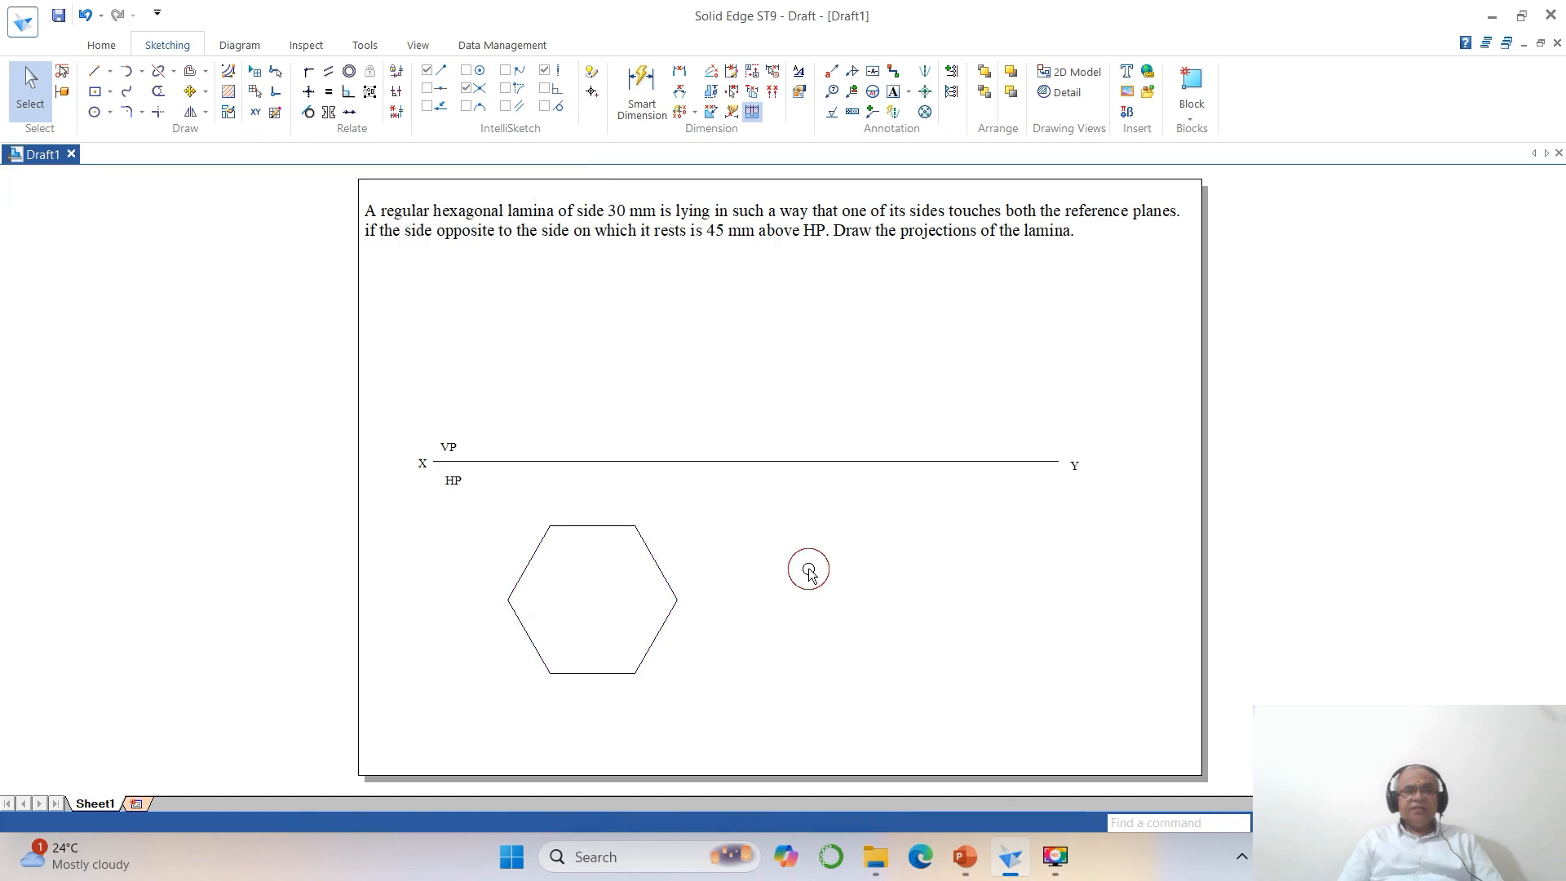
left_click(596, 529)
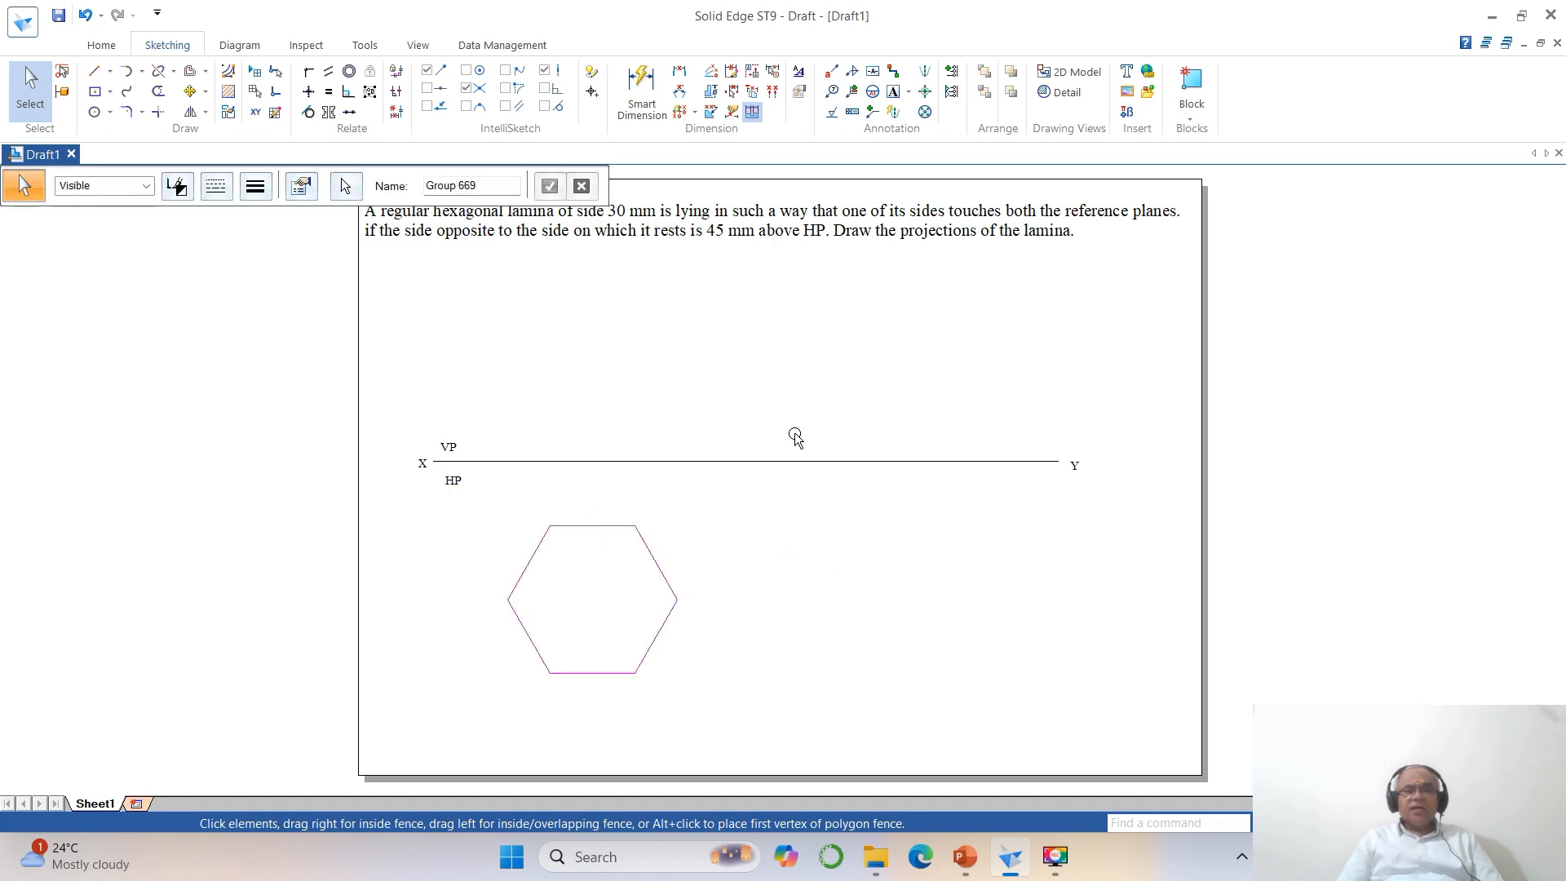
left_click(256, 187)
left_click(257, 264)
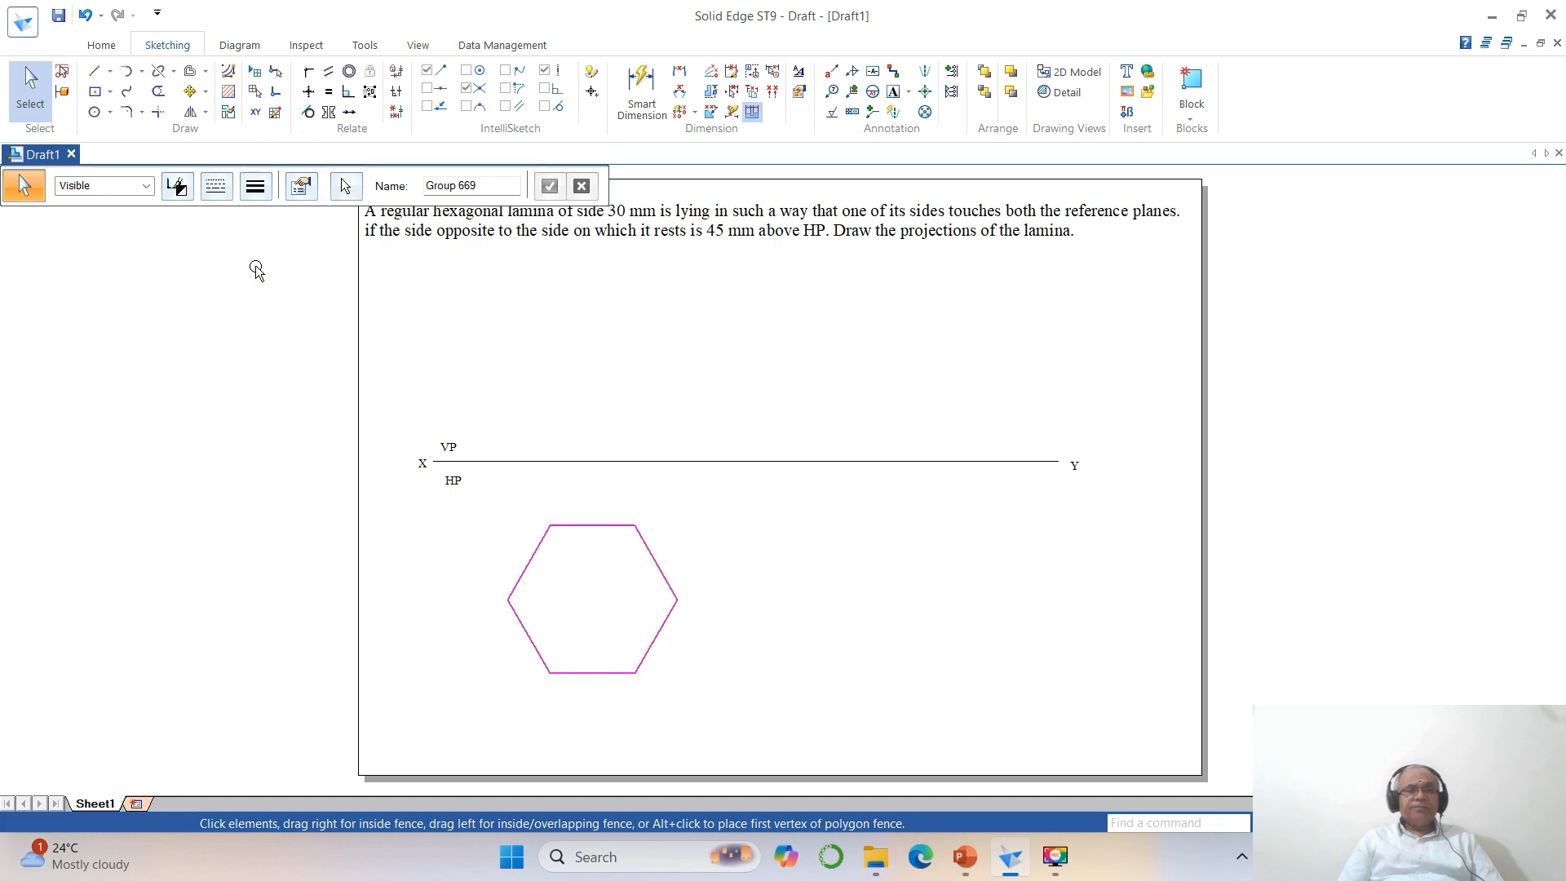
left_click(800, 604)
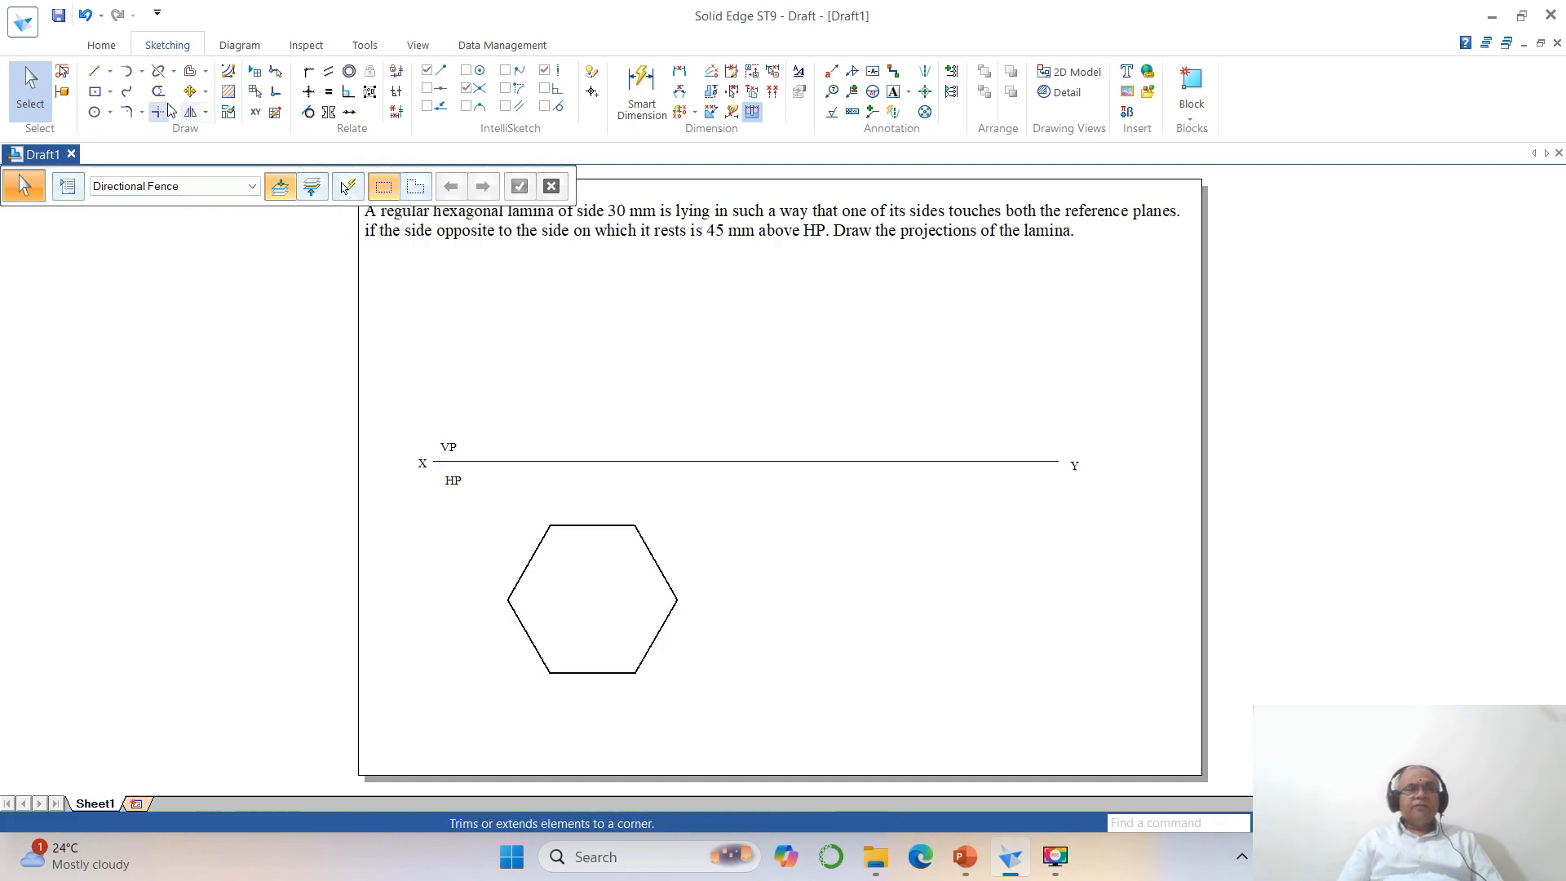
Rotate the hexagon group by 90 degrees about its lower-right vertex without keeping a copy, so two sides stand vertical.
left_click(205, 91)
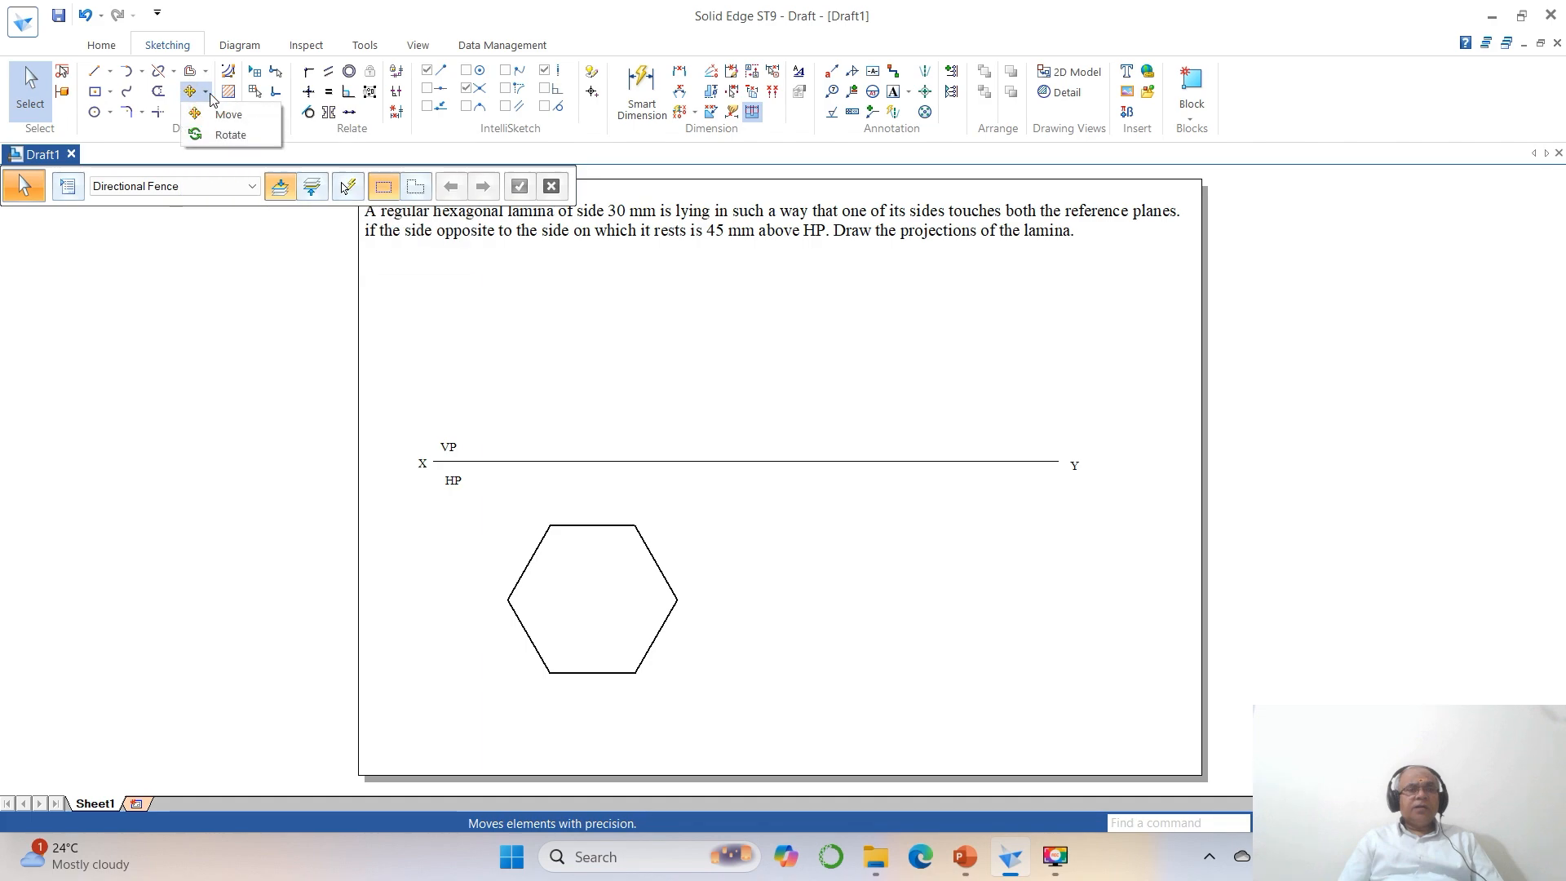
left_click(227, 133)
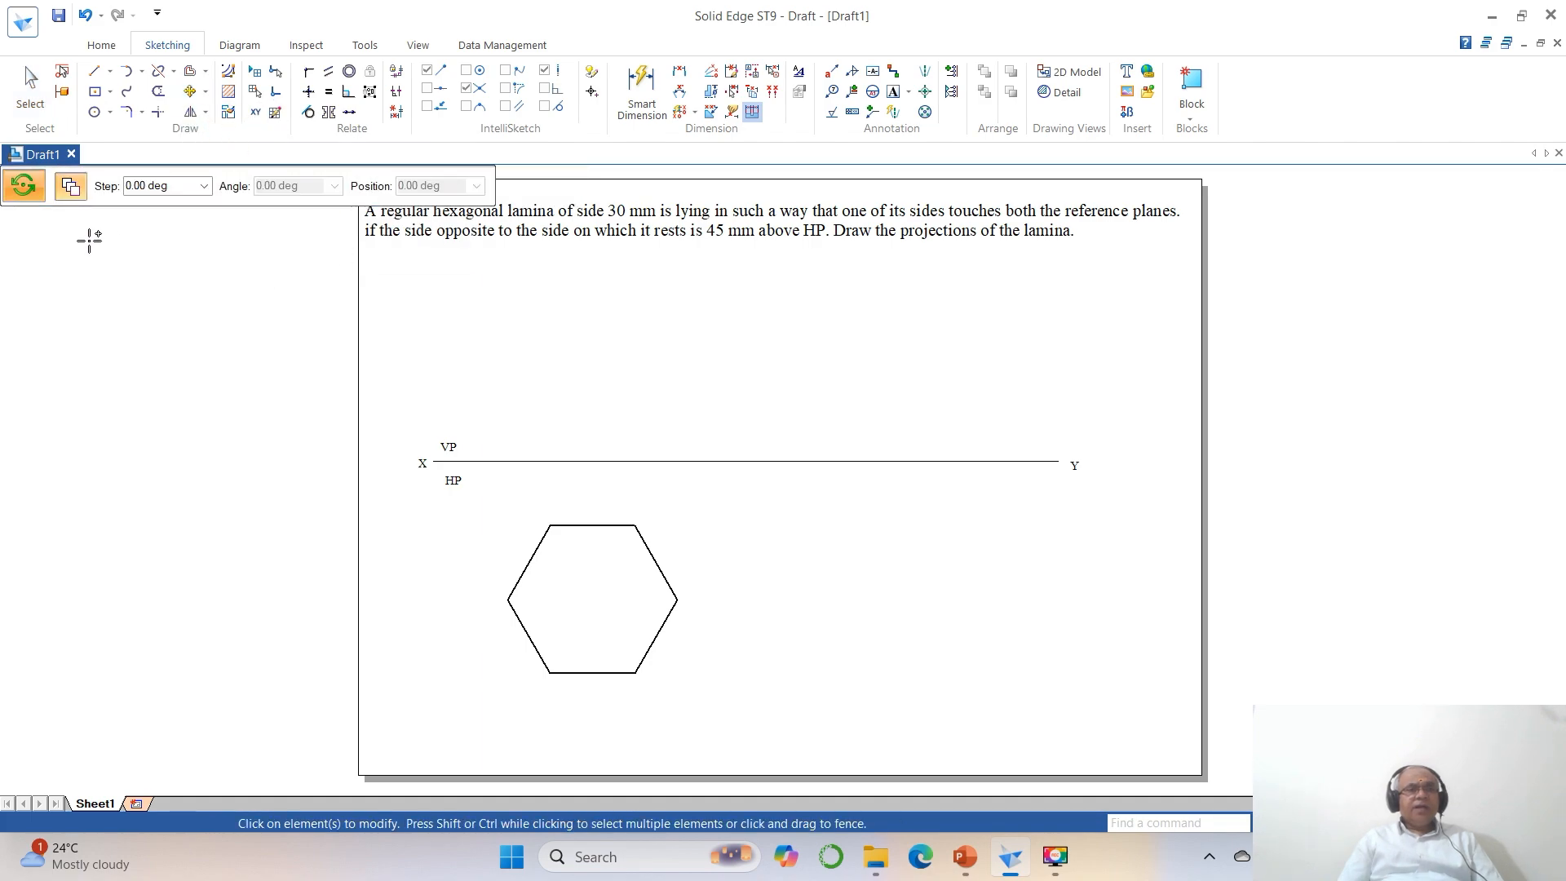
left_click(71, 191)
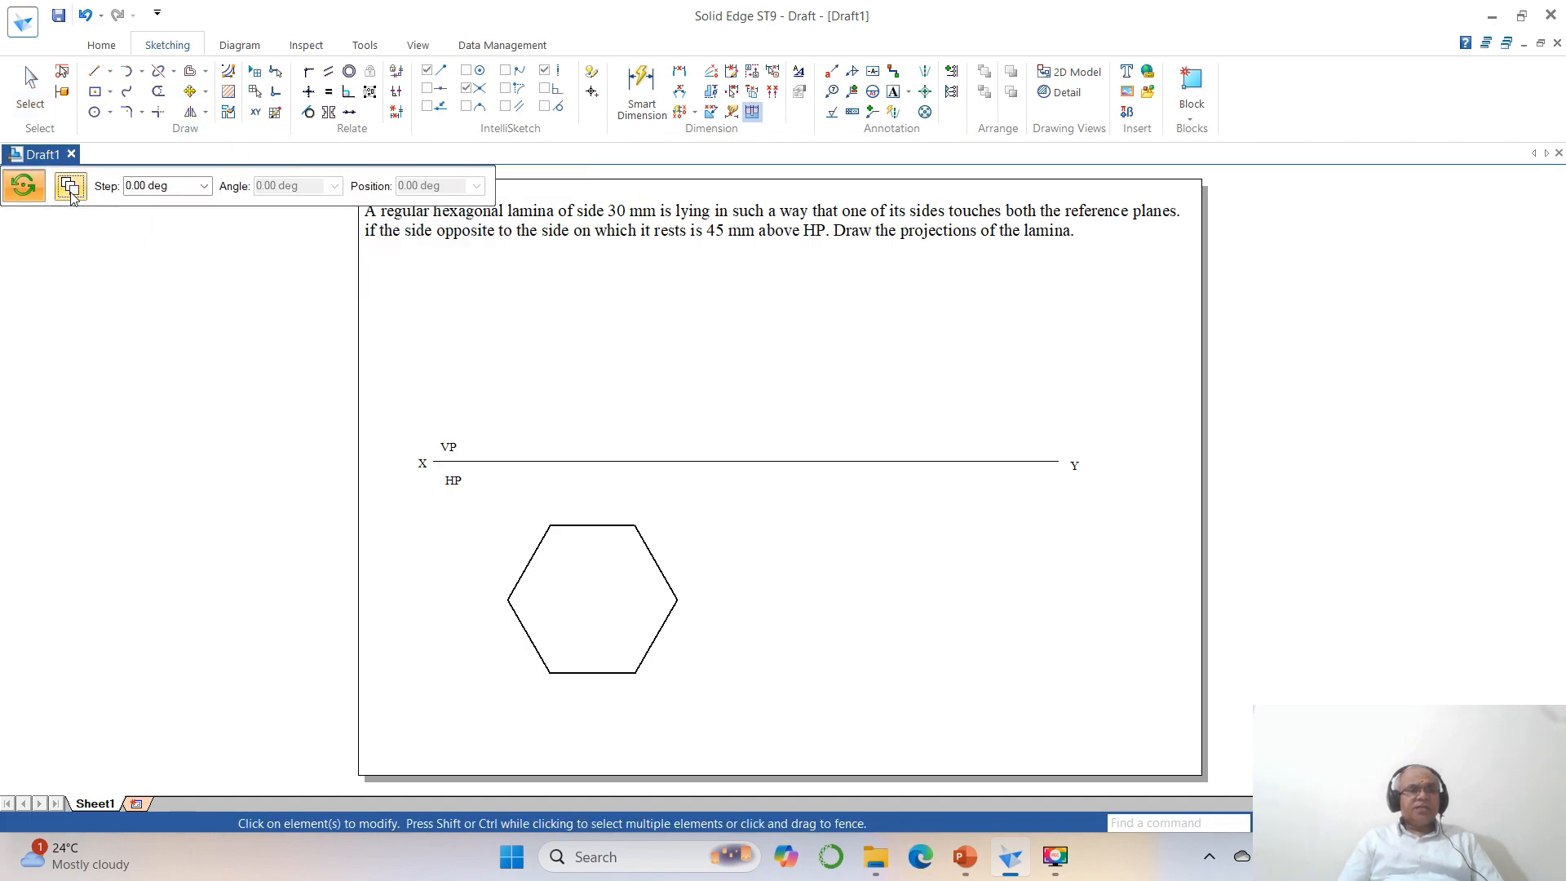
left_click(543, 546)
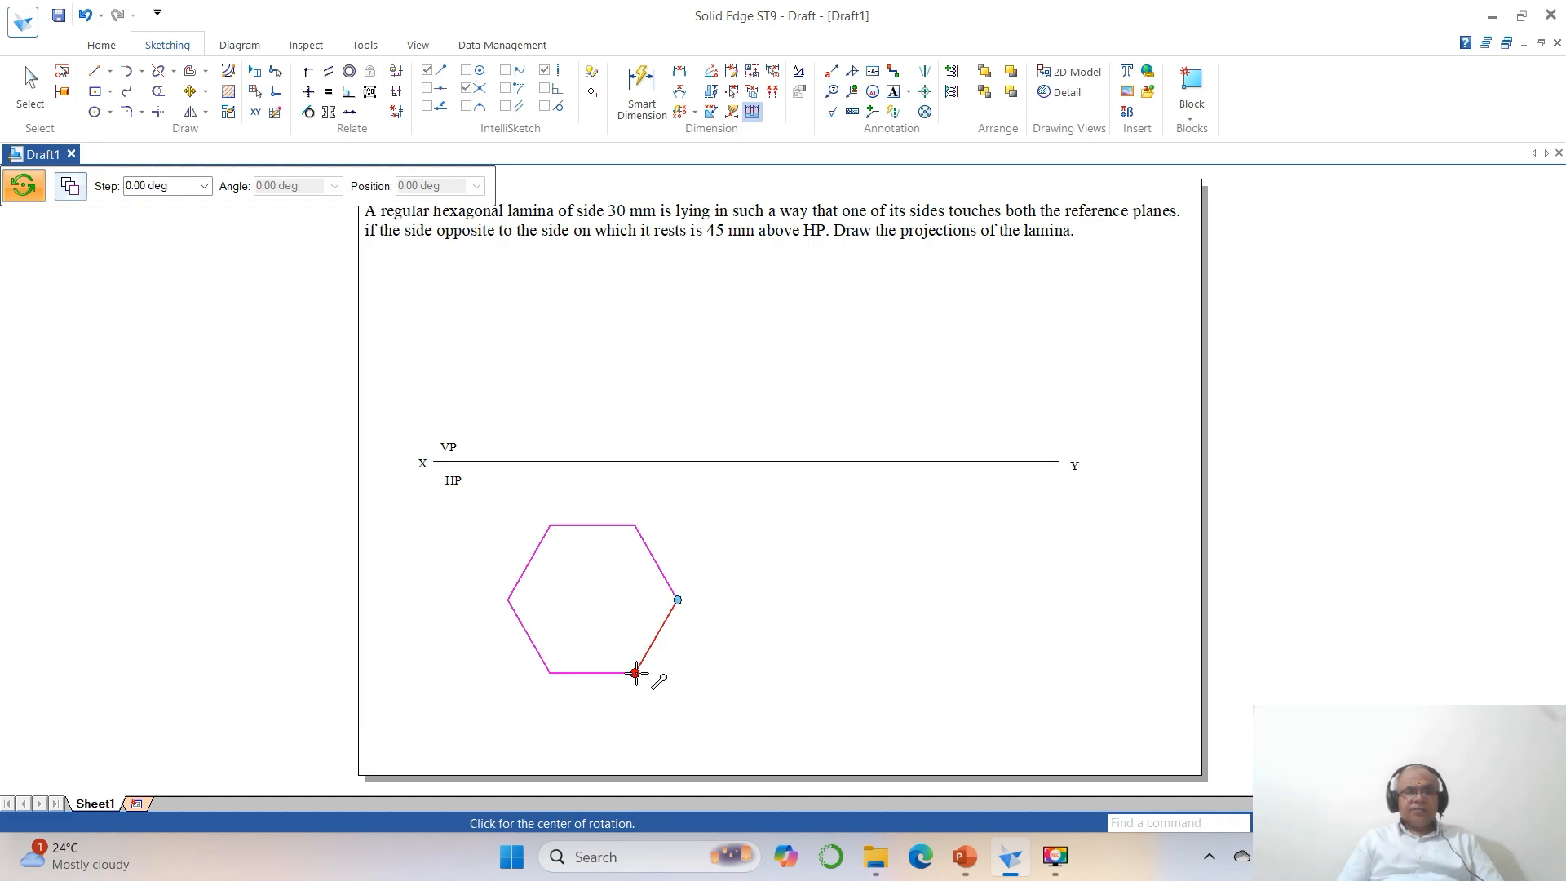
left_click(635, 673)
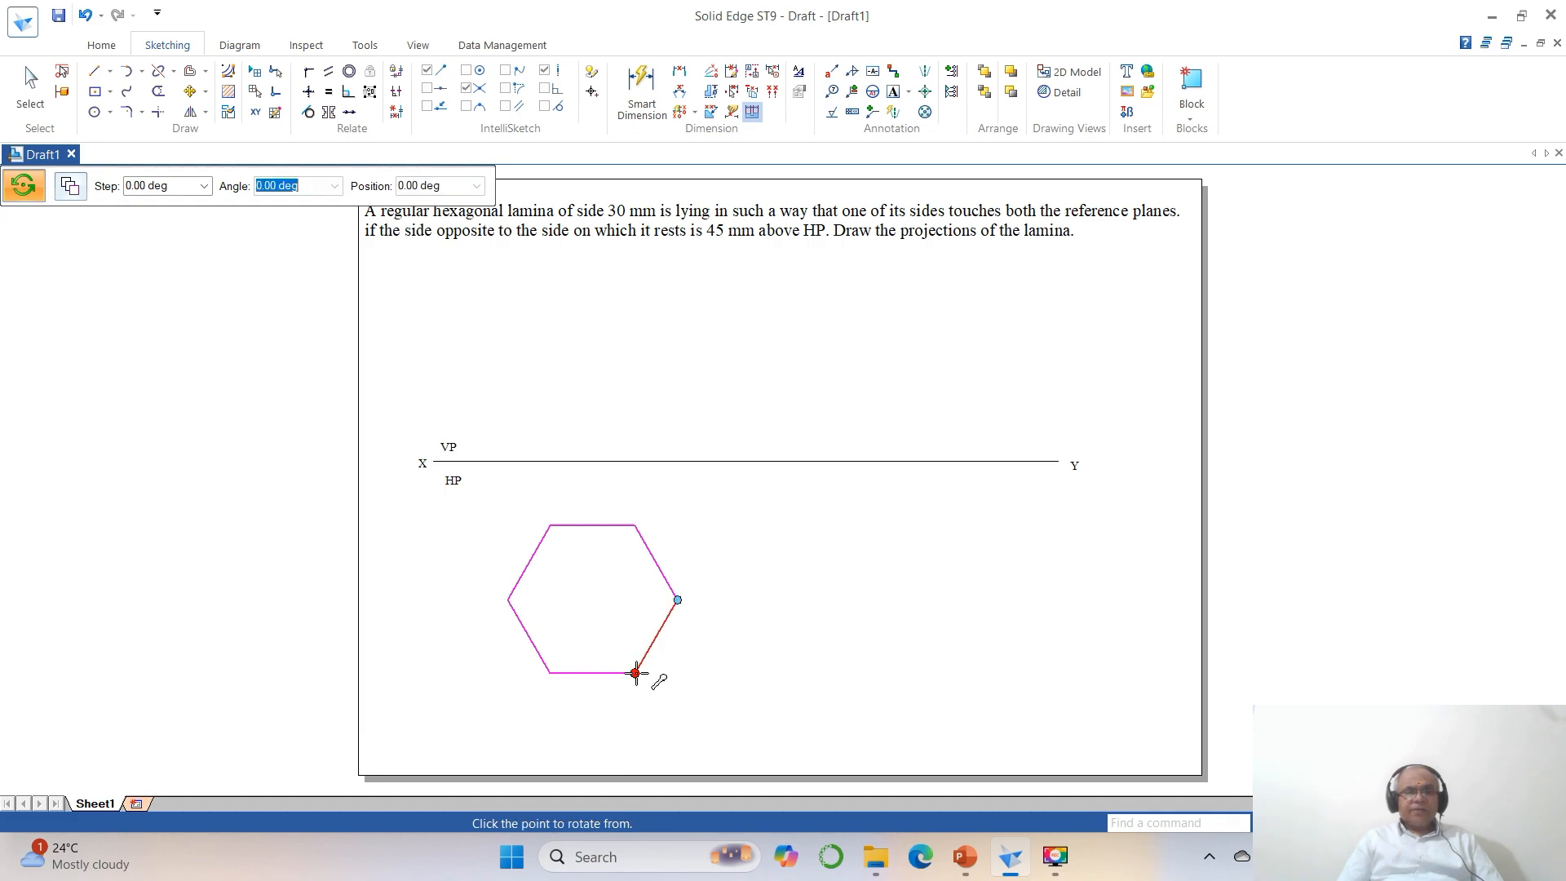
left_click(550, 673)
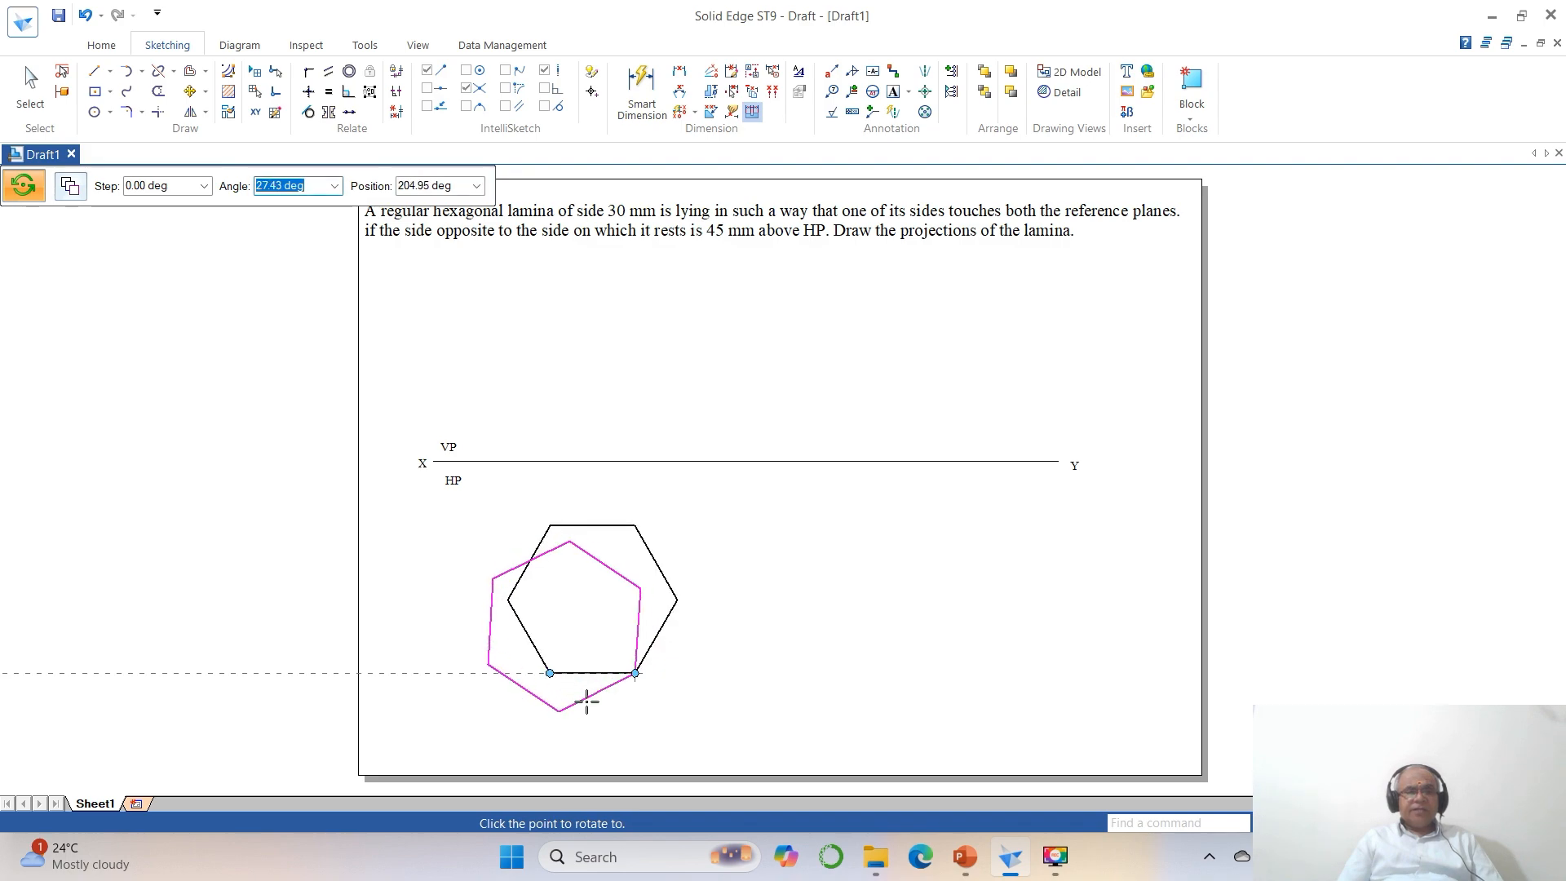
left_click(632, 728)
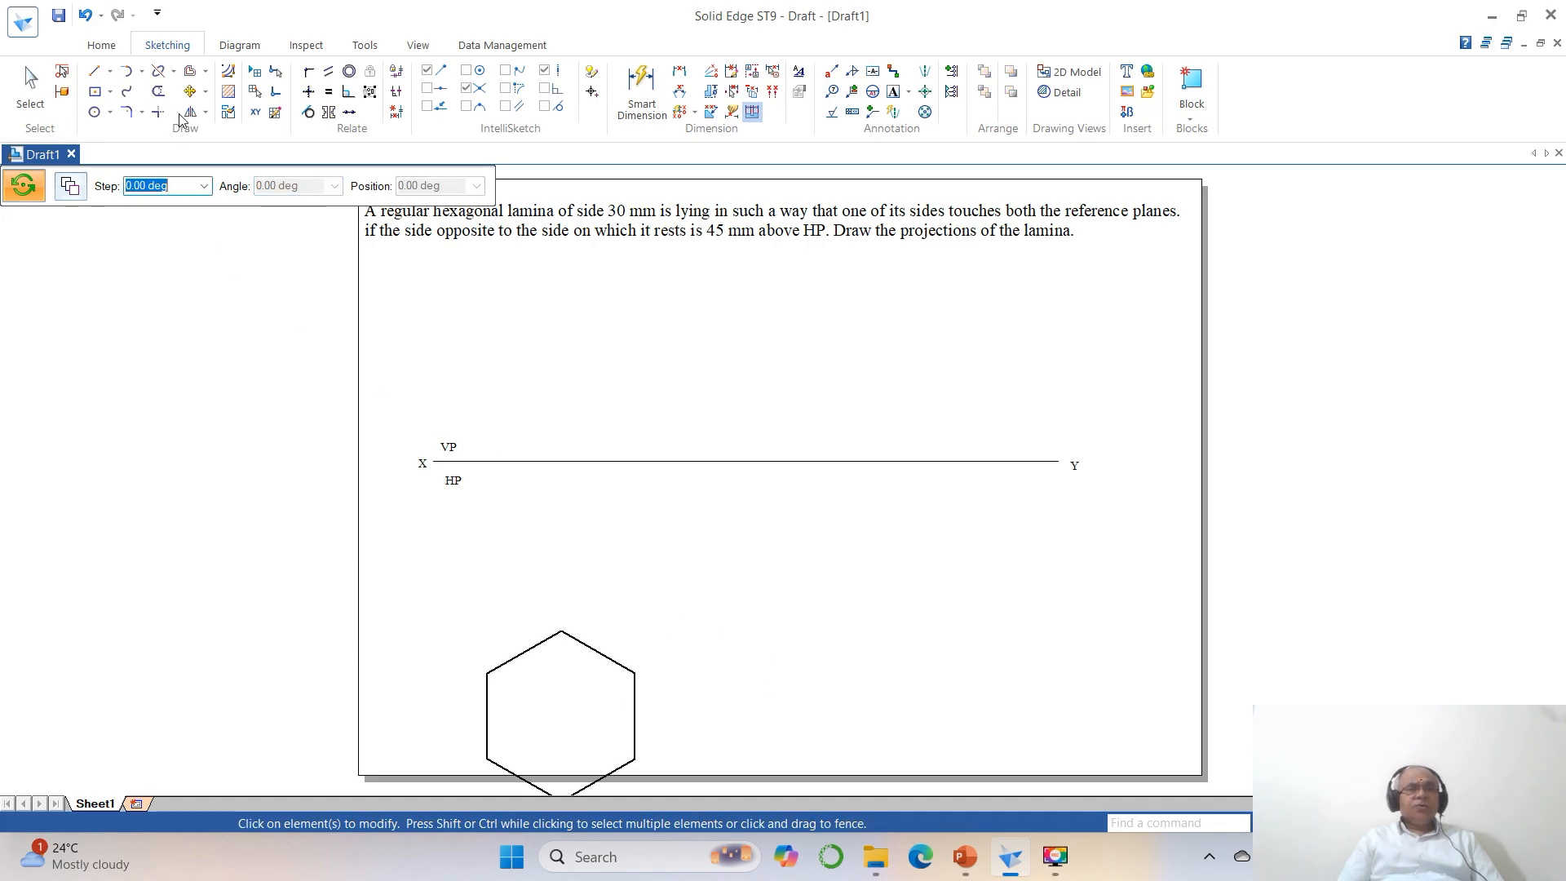
Move the rotated hexagon about 43 mm up and 10 mm right, to just below the XY line.
left_click(190, 91)
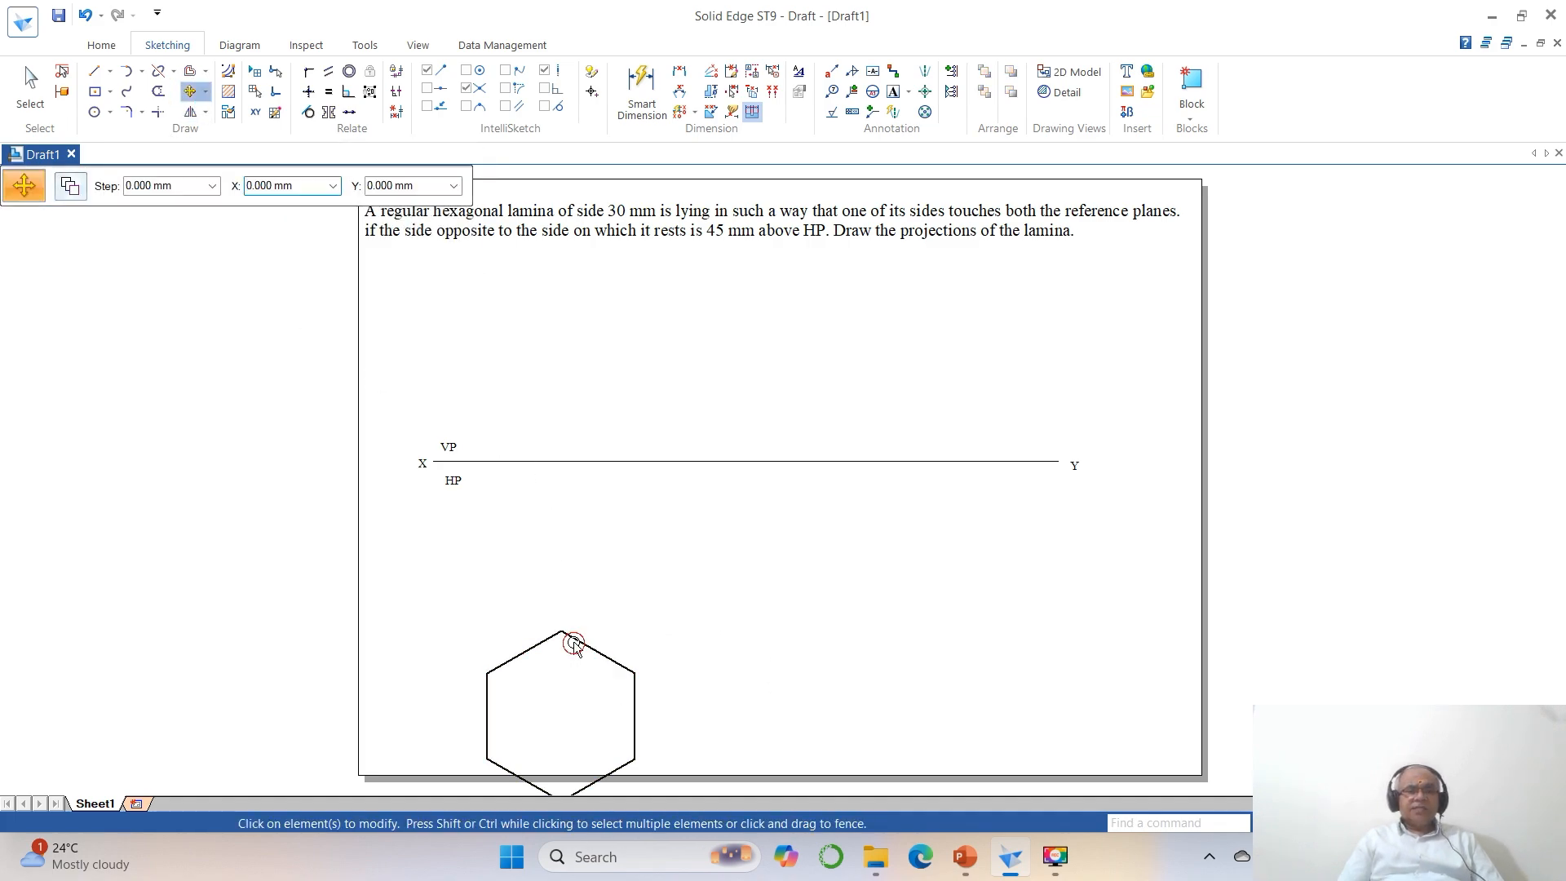
left_click(574, 645)
left_click(671, 658)
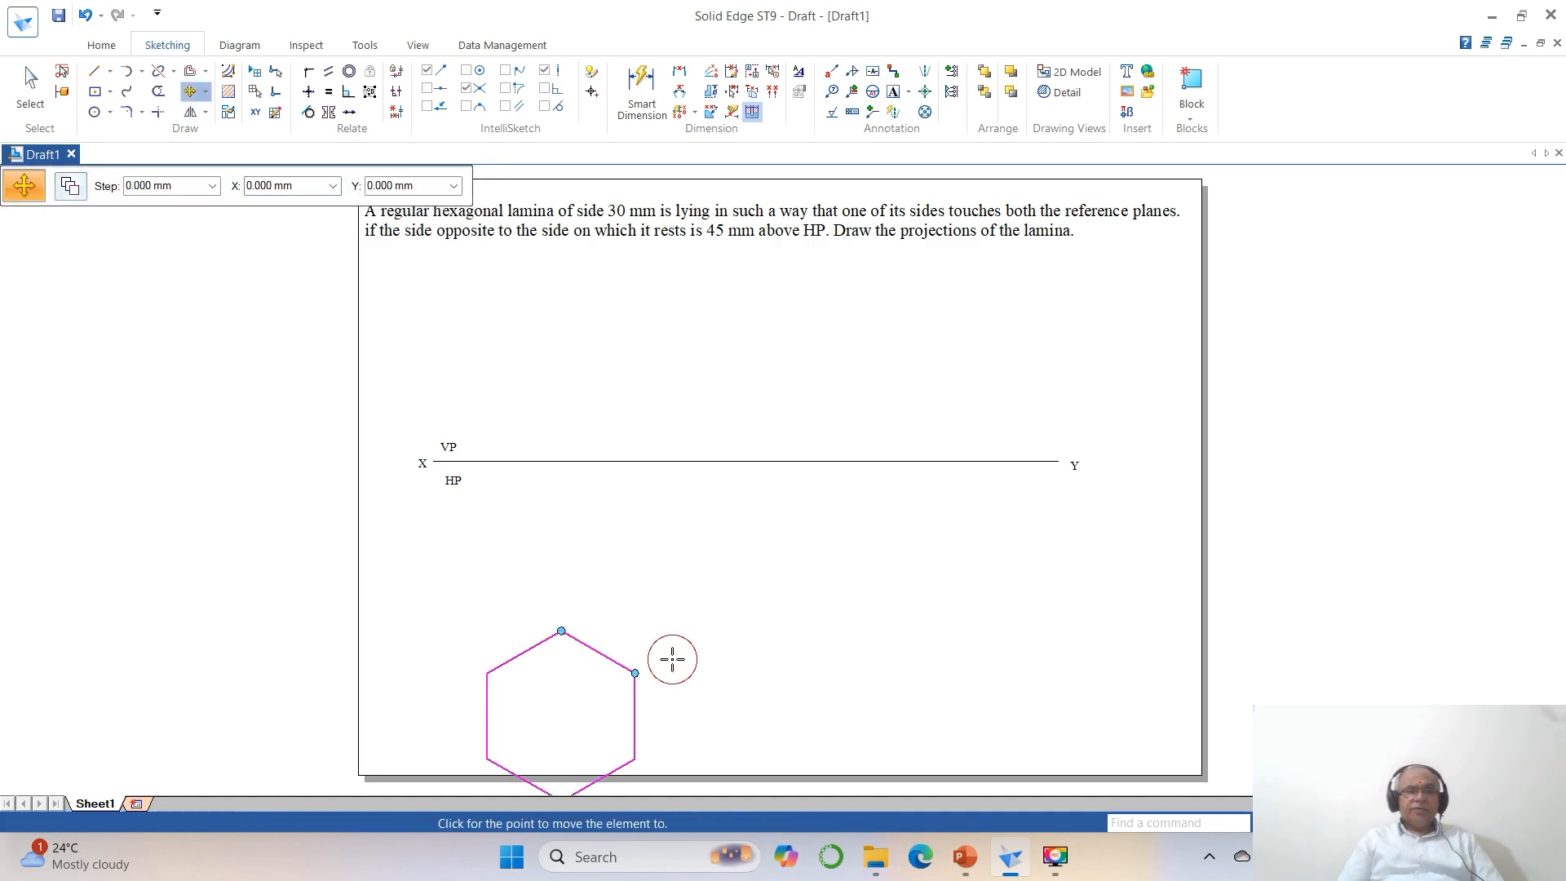
left_click(701, 537)
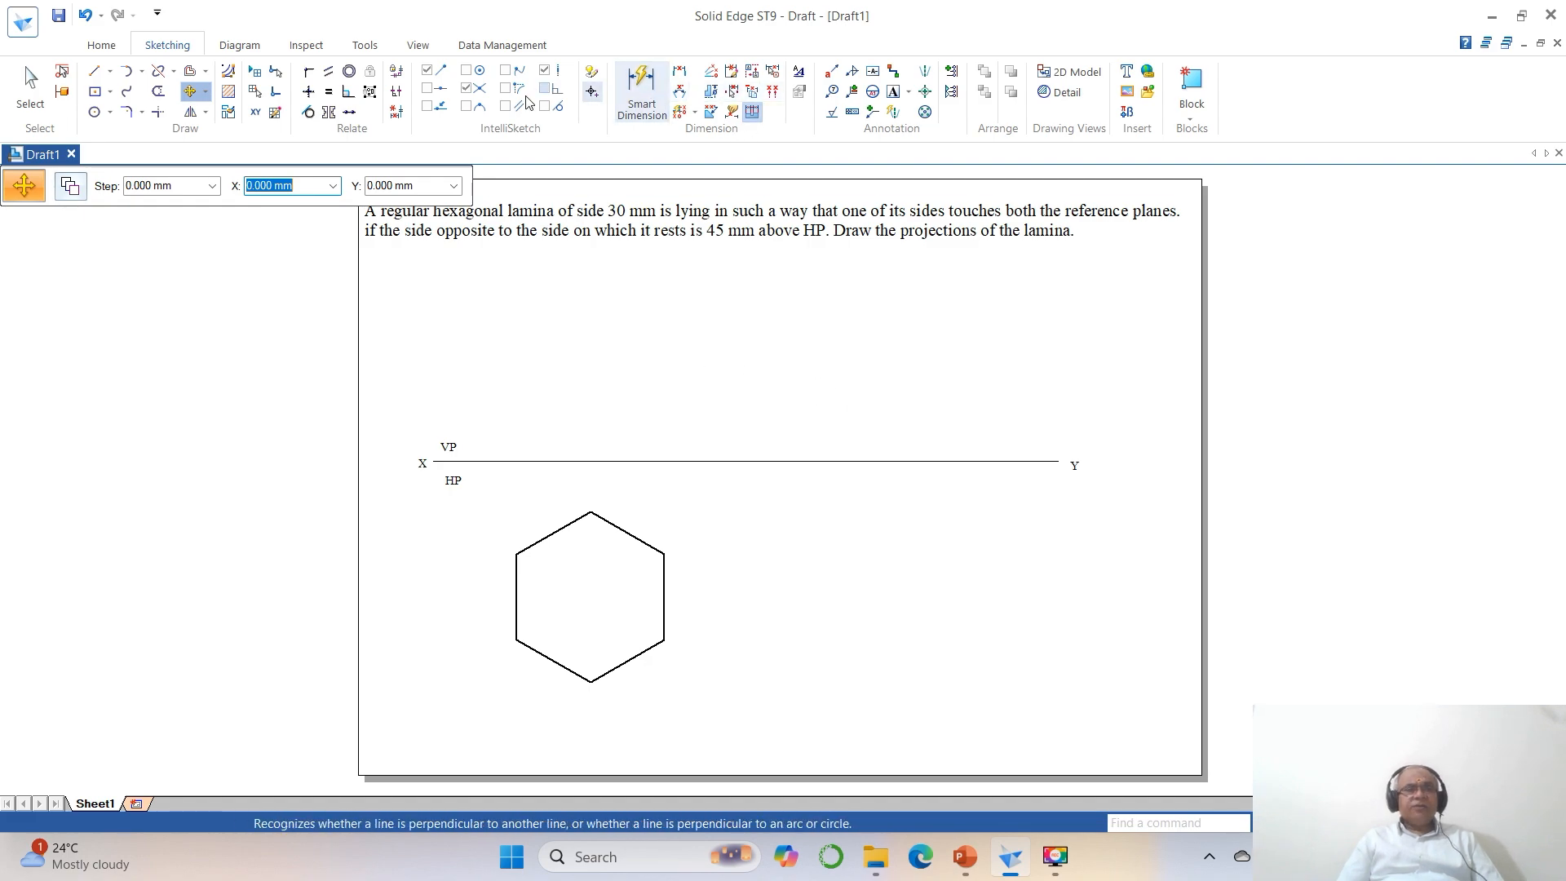
Draw vertical projector lines from the hexagon's upper-left, bottom and upper-right vertices up to slightly above the XY line.
left_click(94, 71)
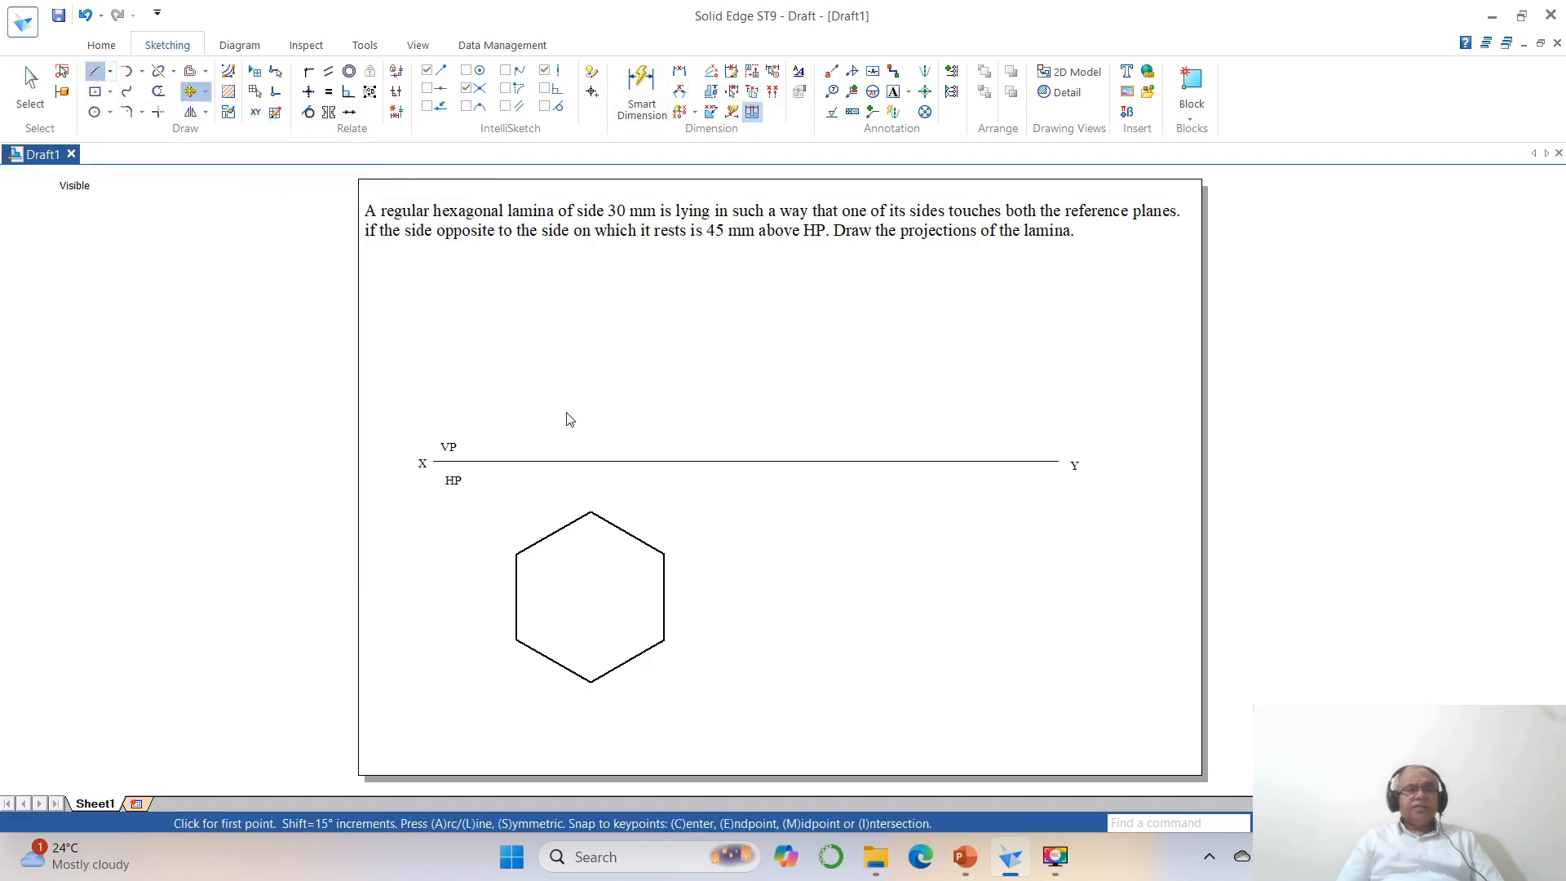
left_click(517, 554)
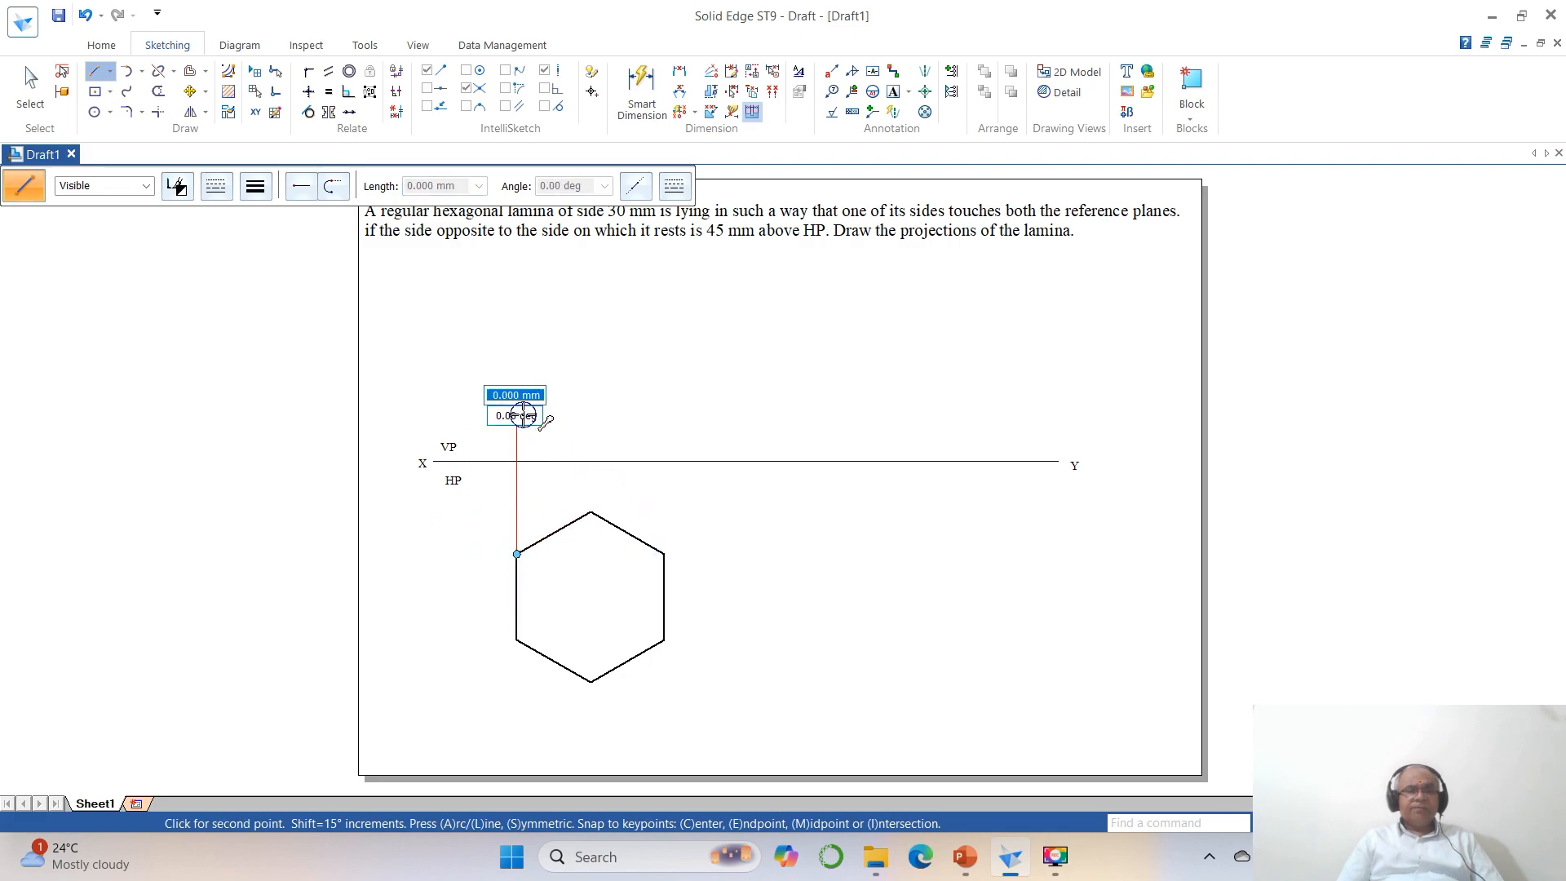
left_click(517, 415)
key("Escape")
left_click(592, 682)
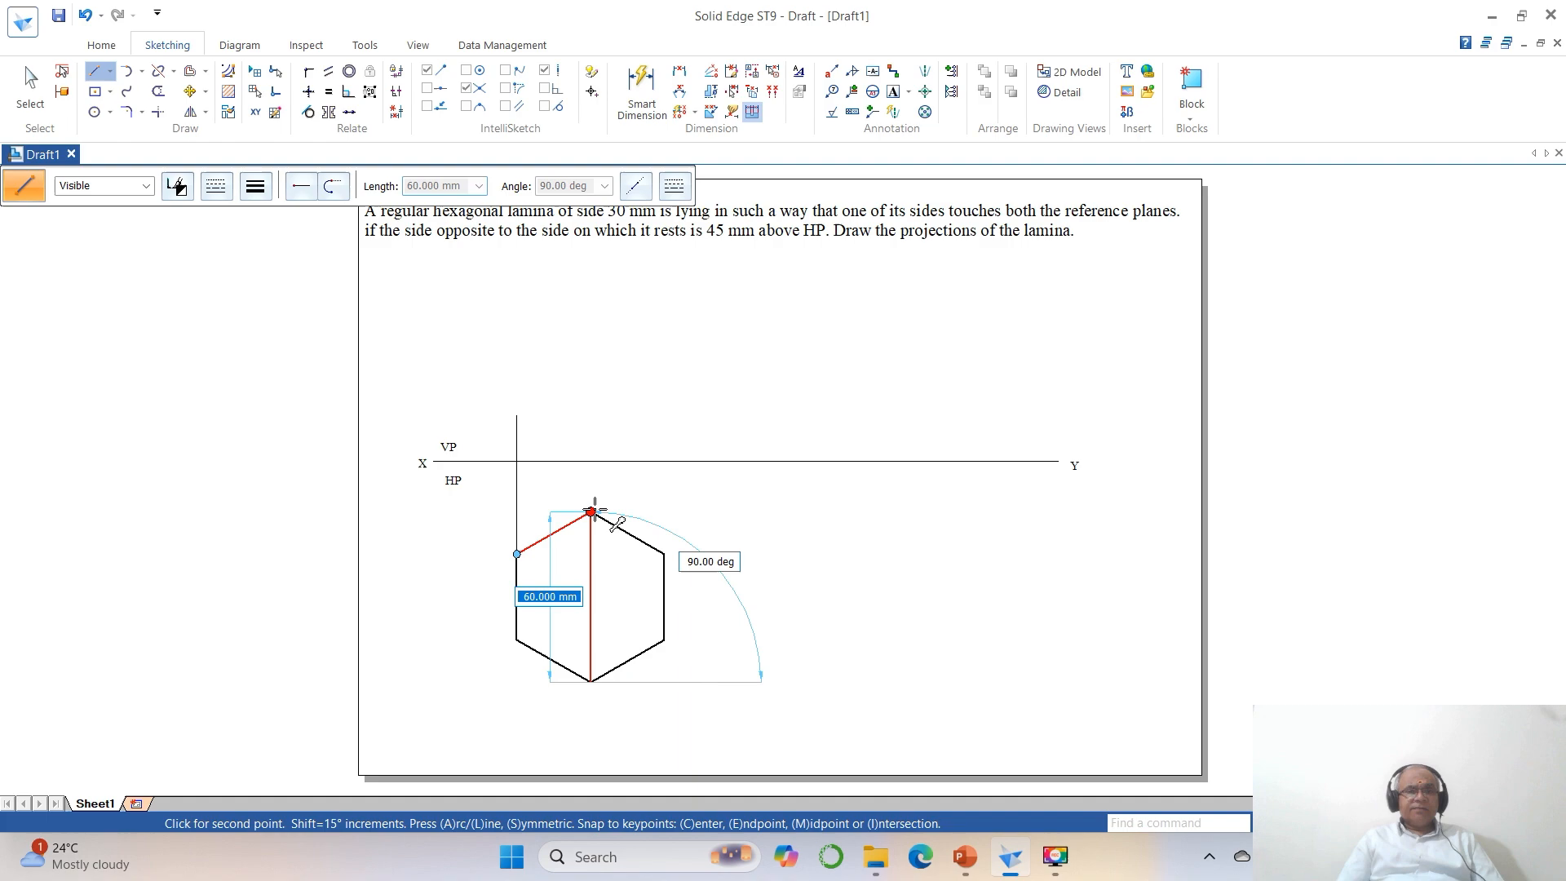
left_click(593, 422)
key("Escape")
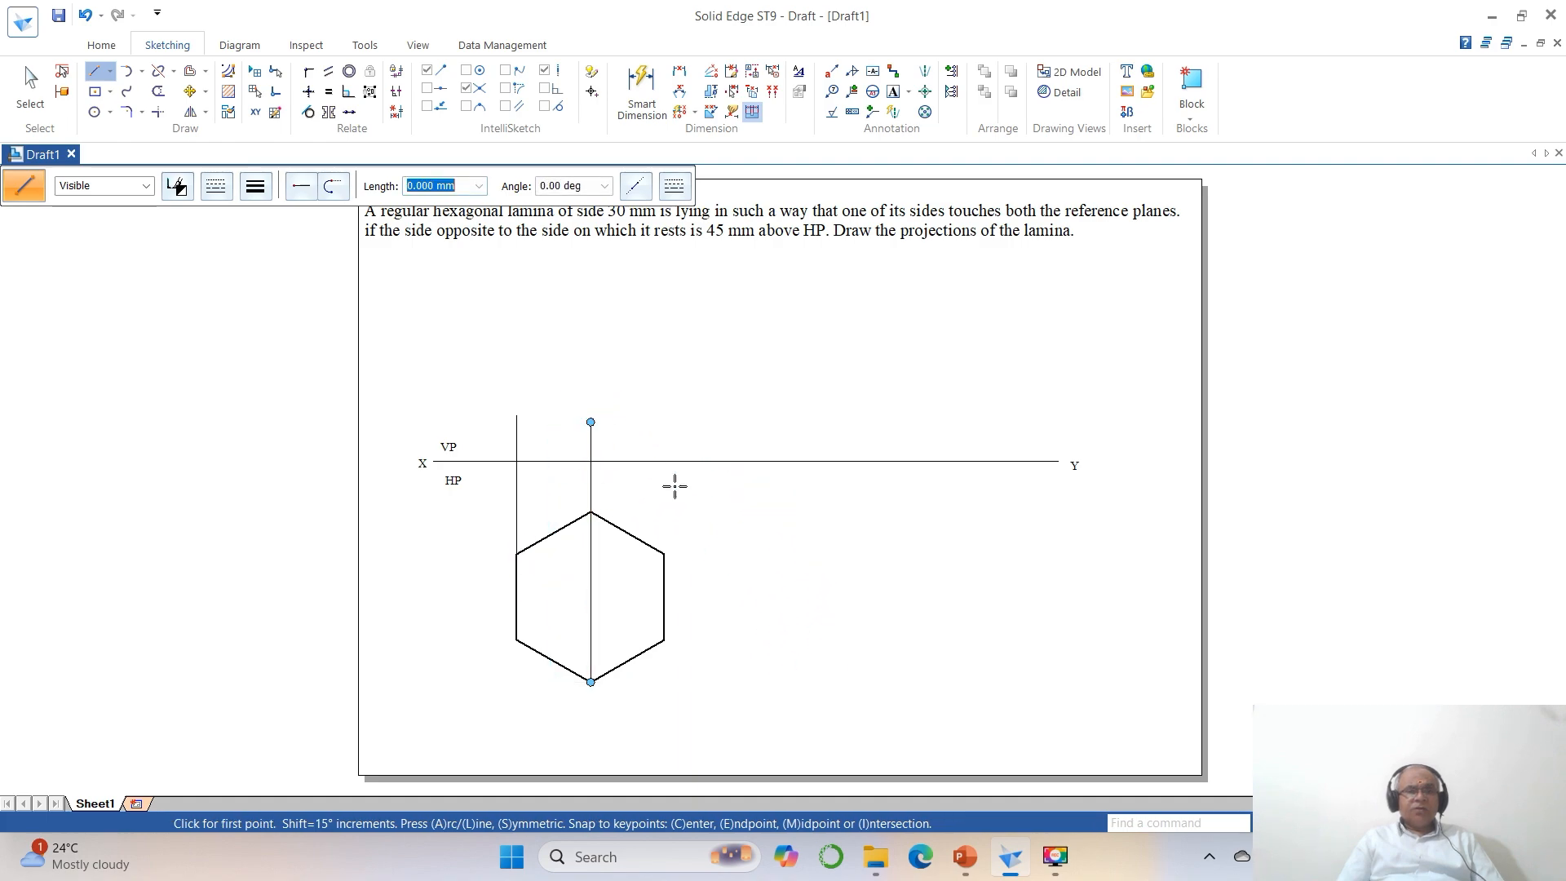
left_click(665, 554)
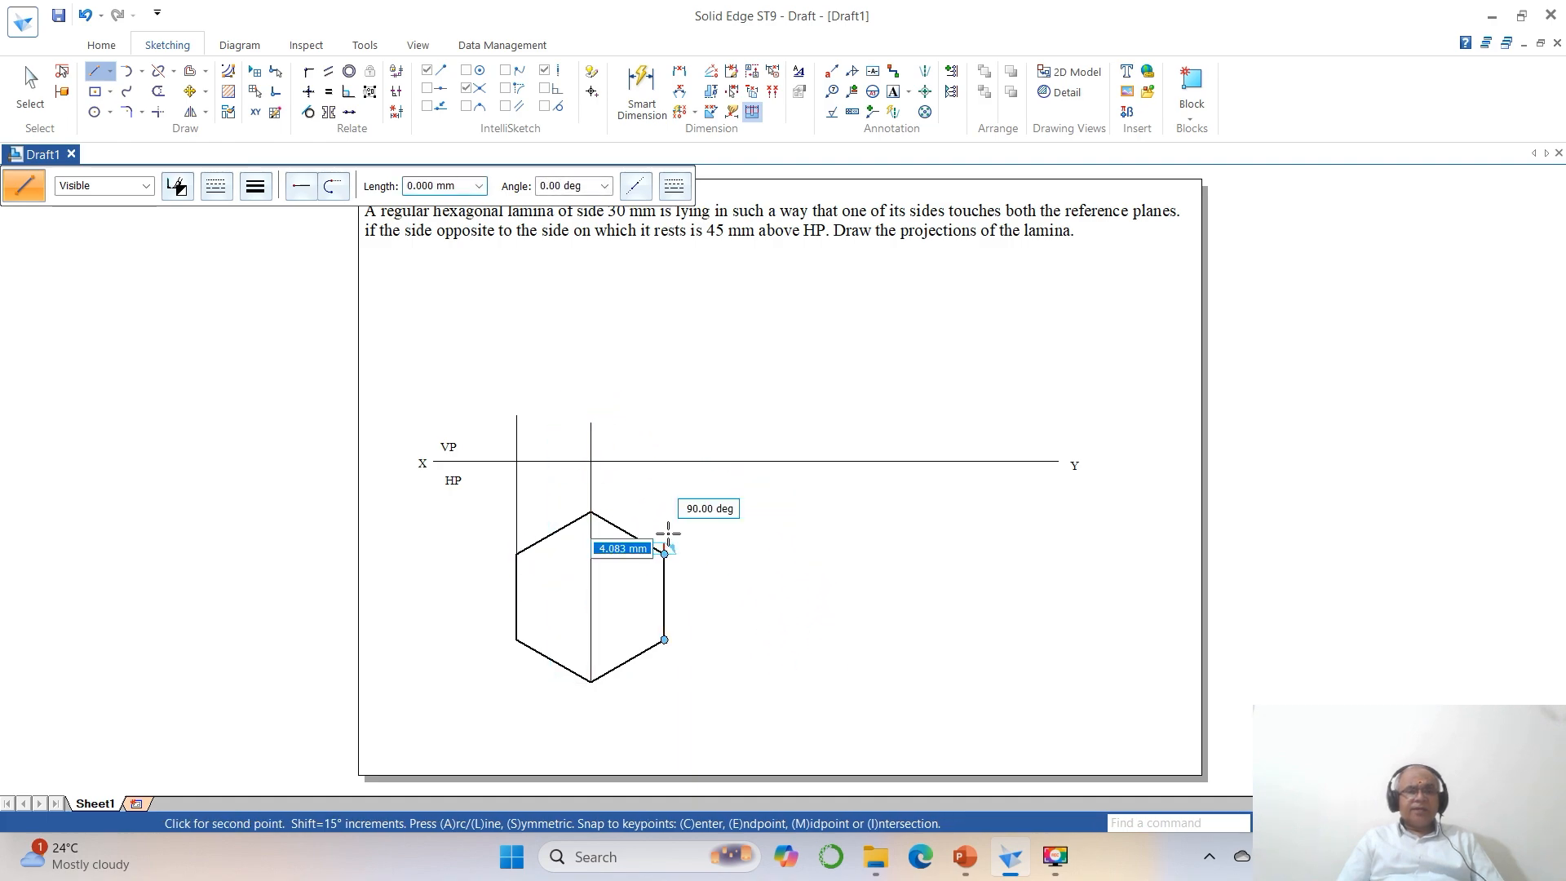
left_click(664, 426)
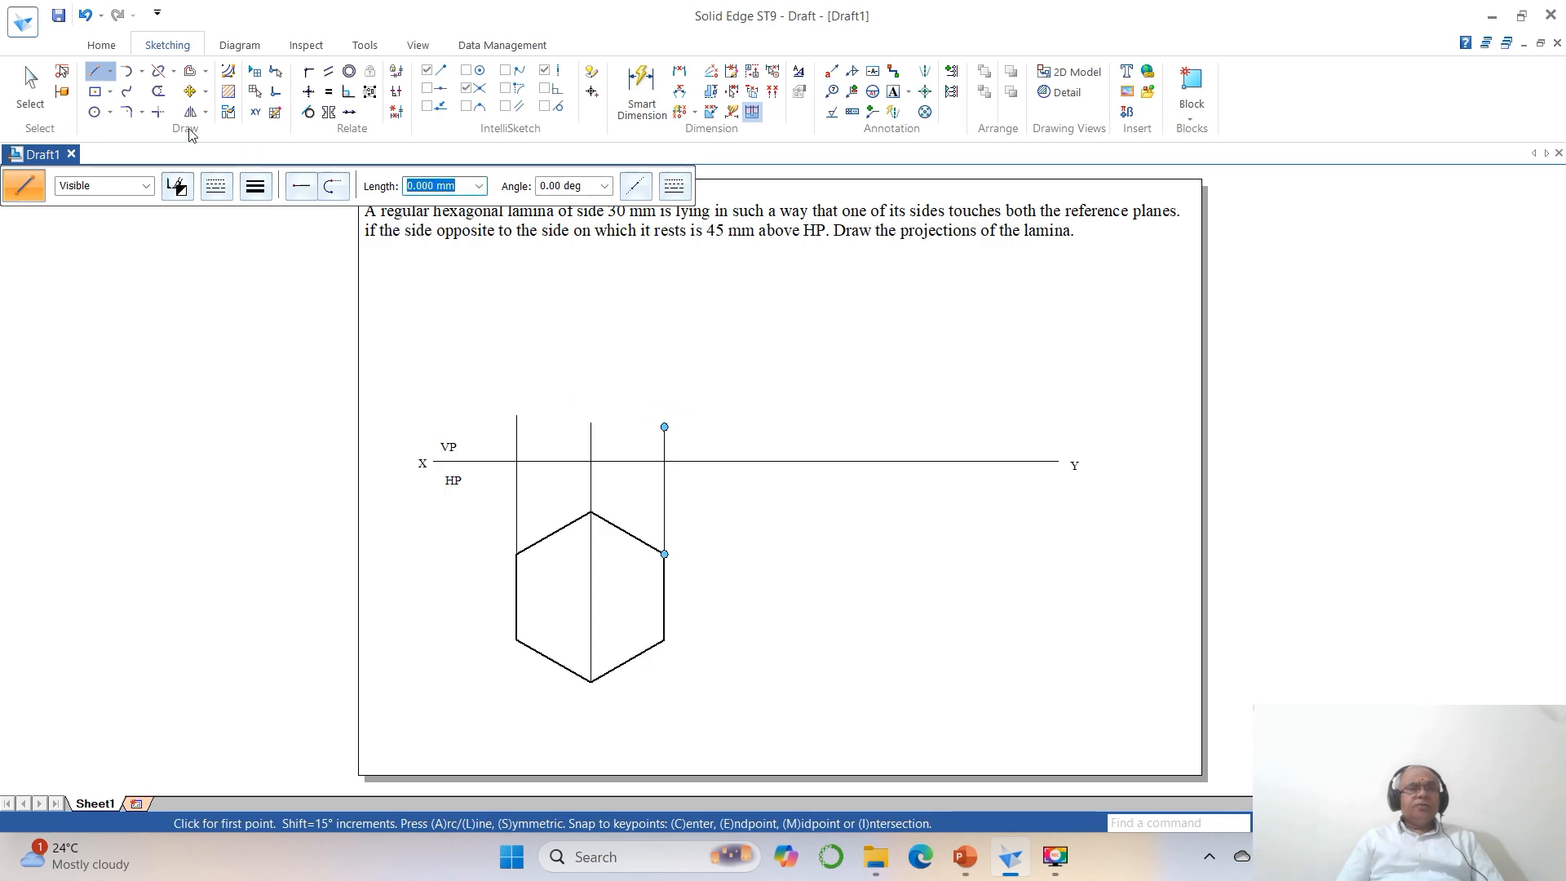
Trim the three projectors above the XY line and remove the XY line's portions outside the two outer projectors.
left_click(158, 90)
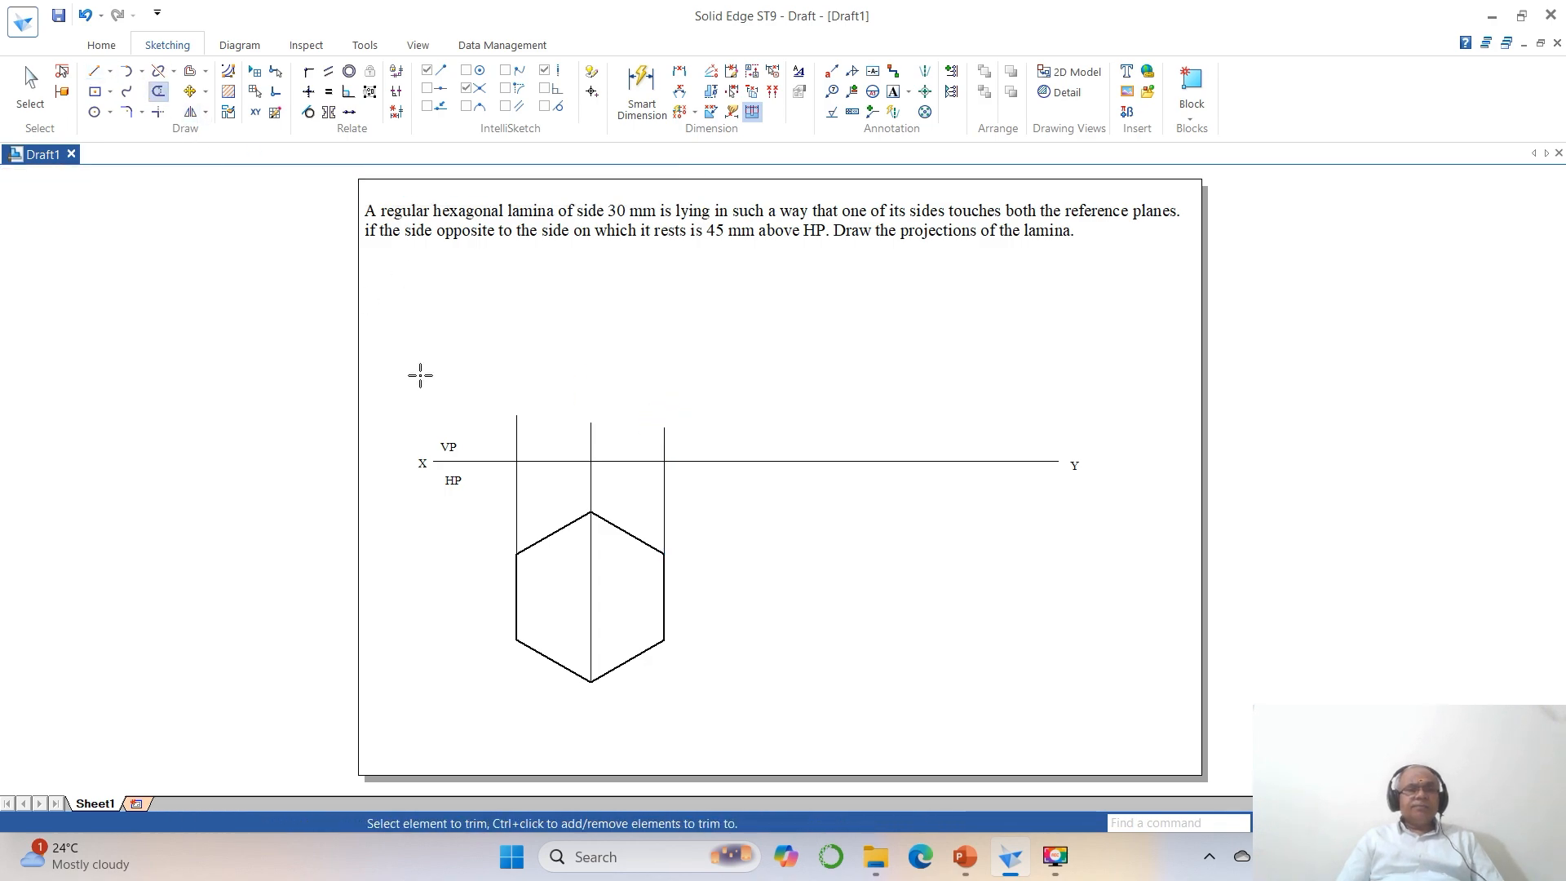
left_click(516, 434)
left_click(590, 439)
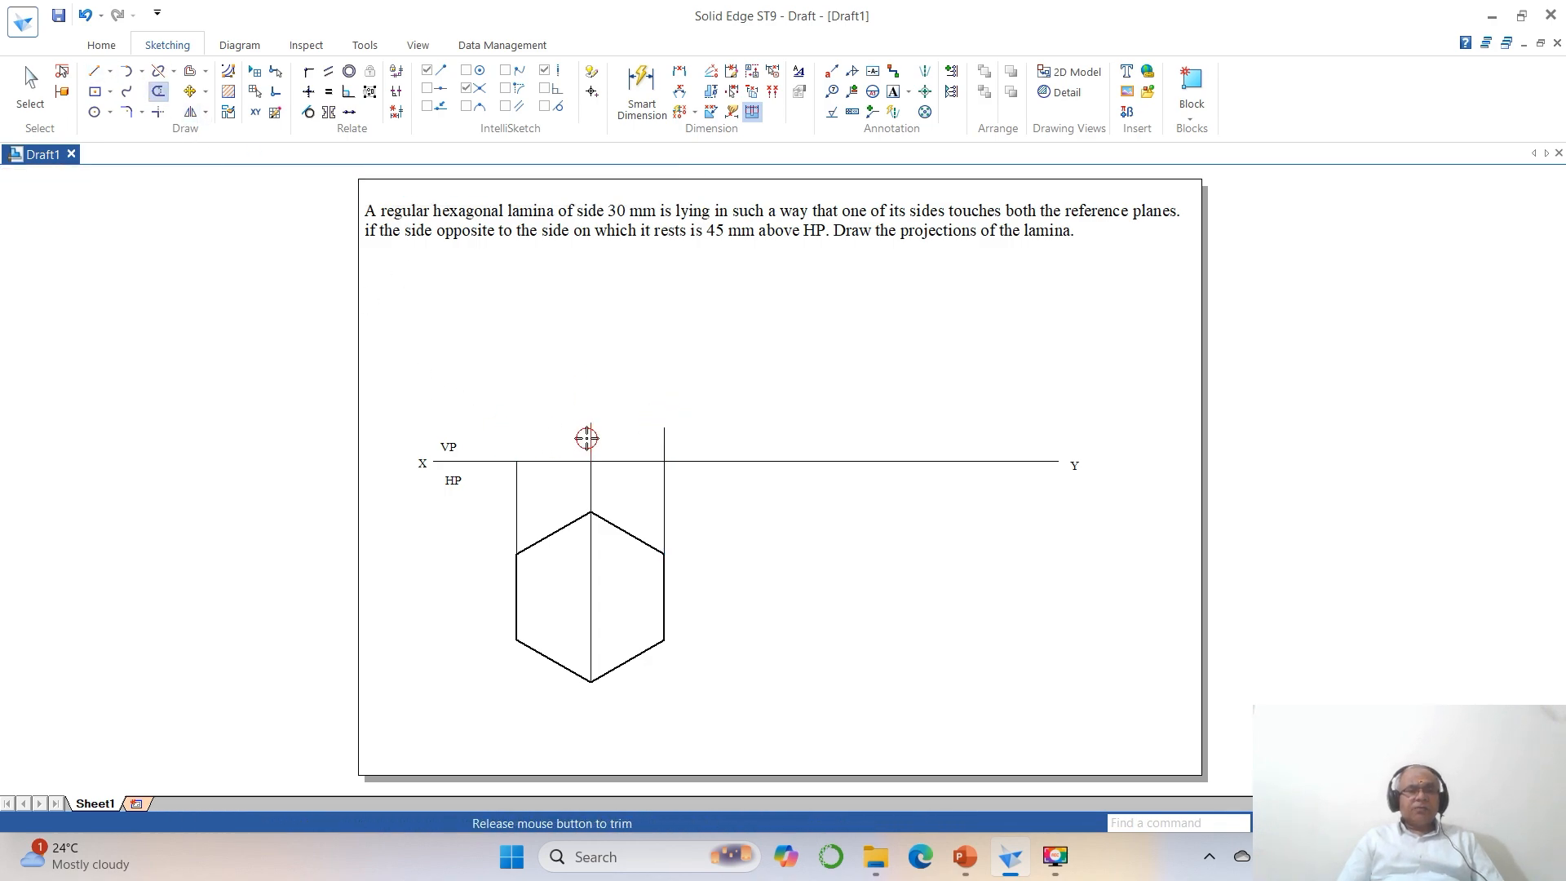
left_click(664, 437)
left_click(709, 461)
left_click(505, 461)
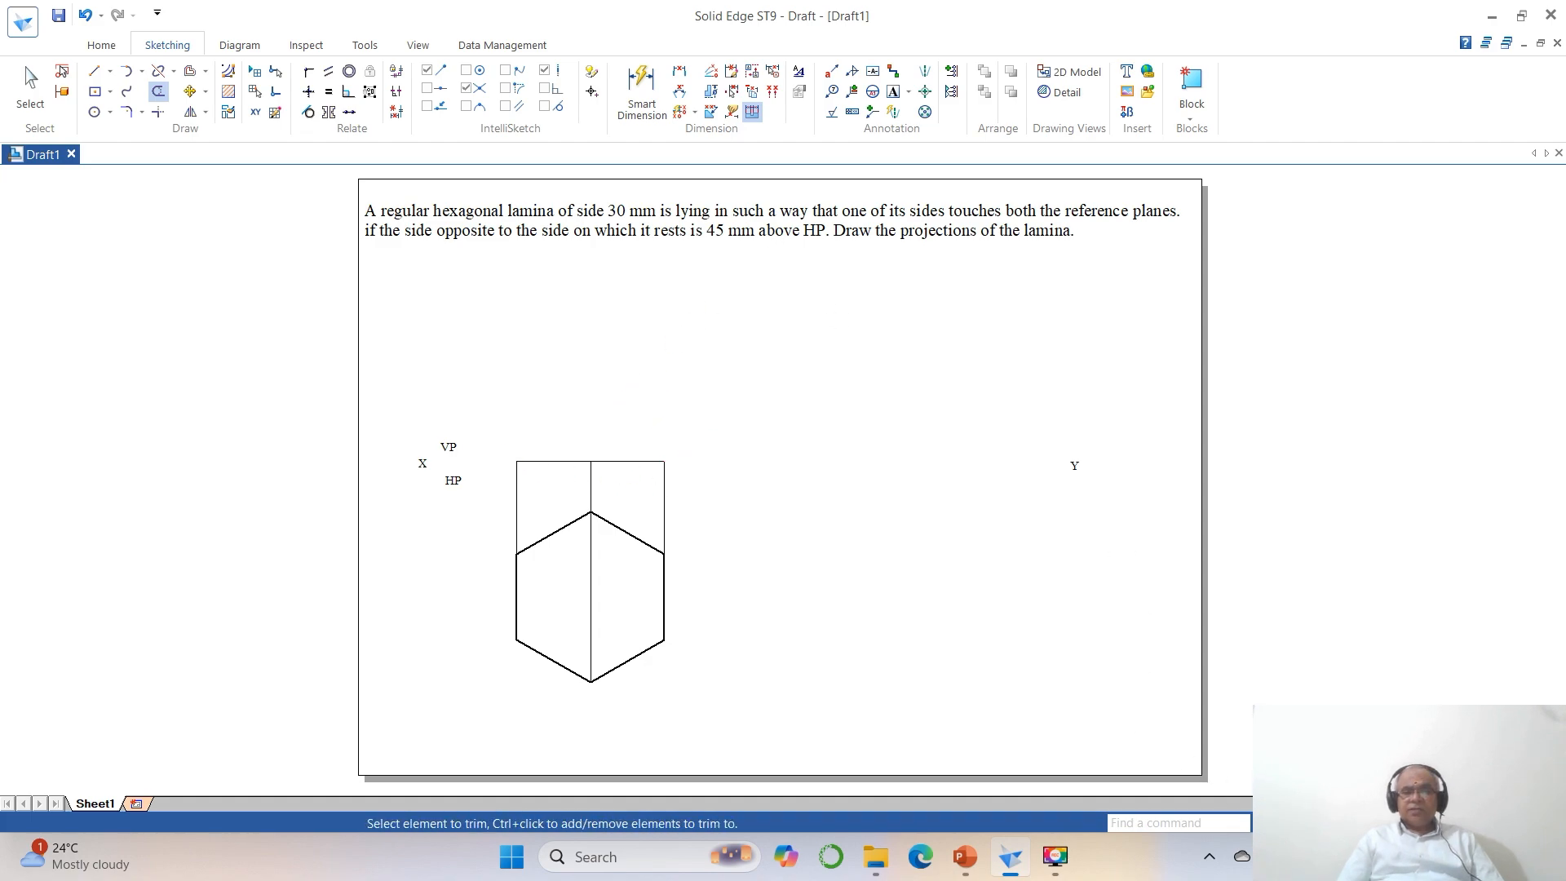
Set the line width of the remaining horizontal front-view line above the hexagon to 0.50 mm and deselect it.
left_click(1322, 823)
left_click(394, 398)
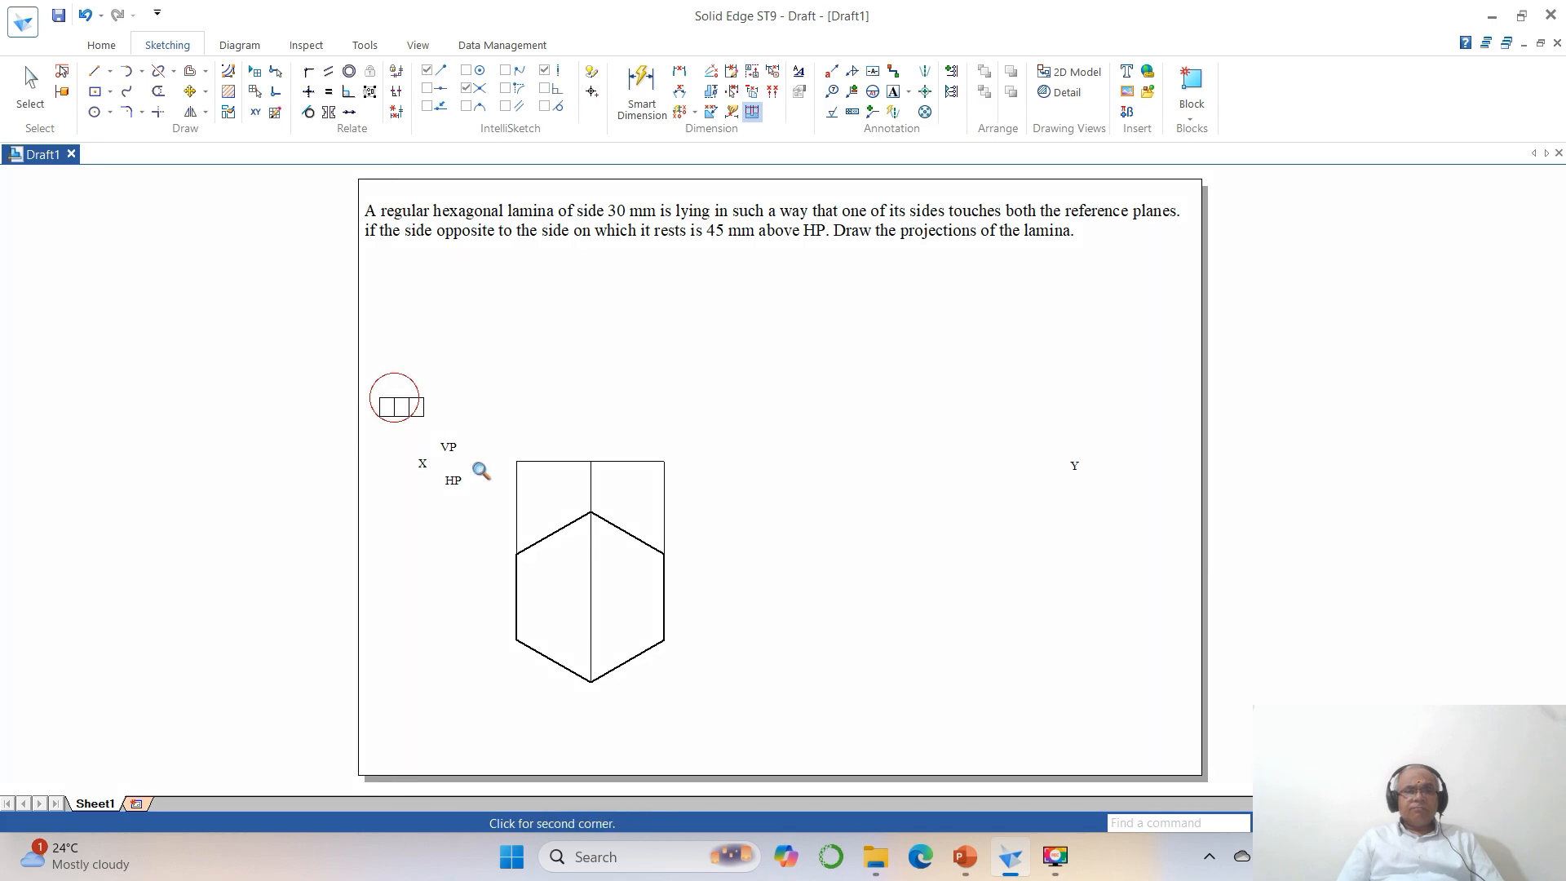
left_click(930, 762)
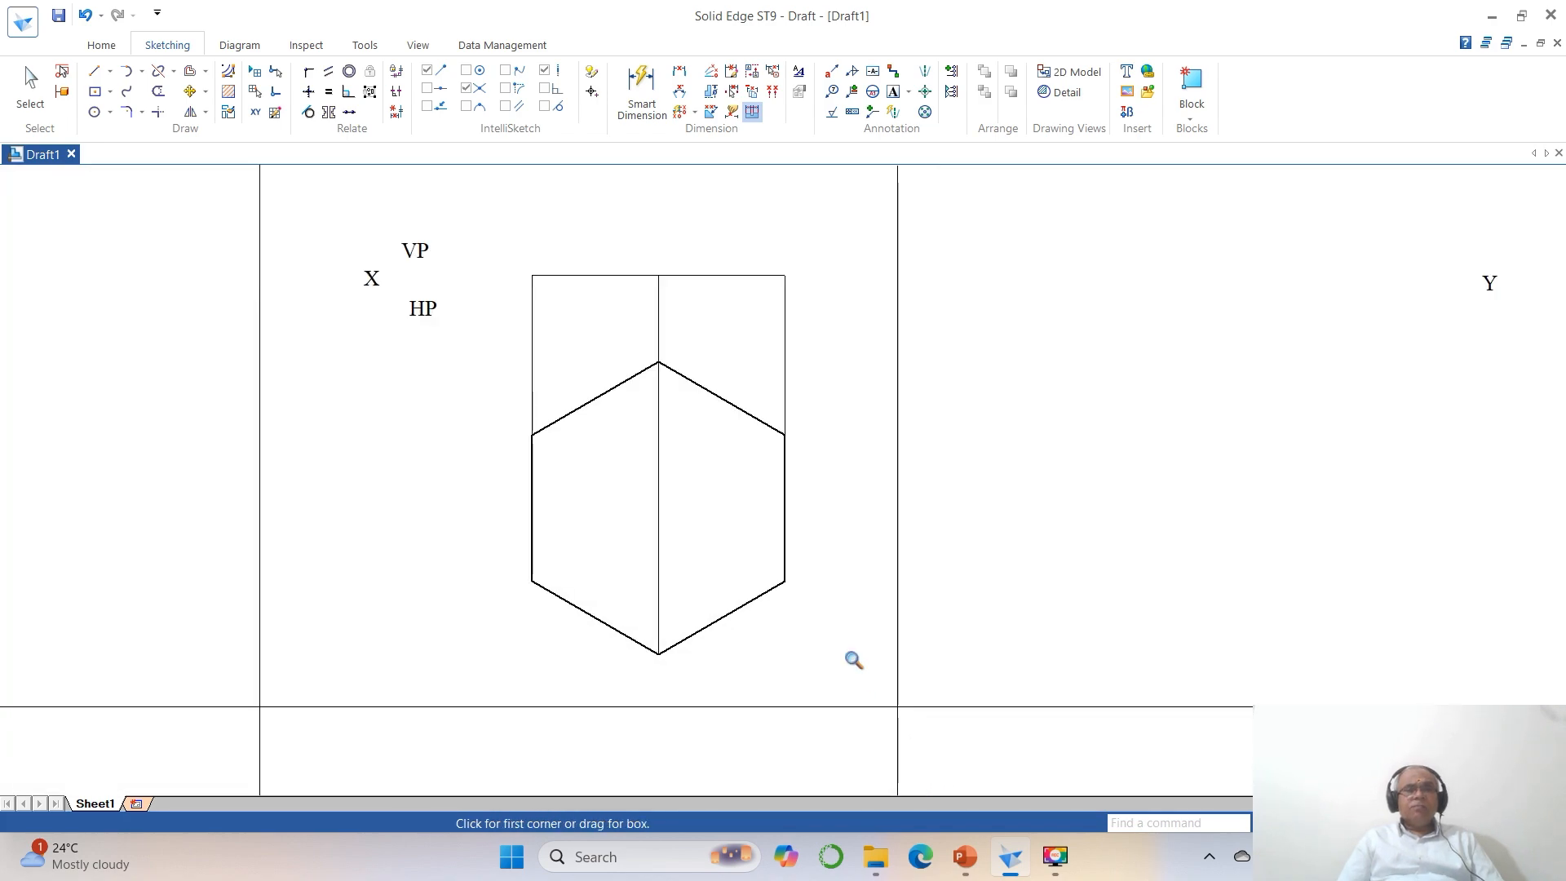
left_click(31, 85)
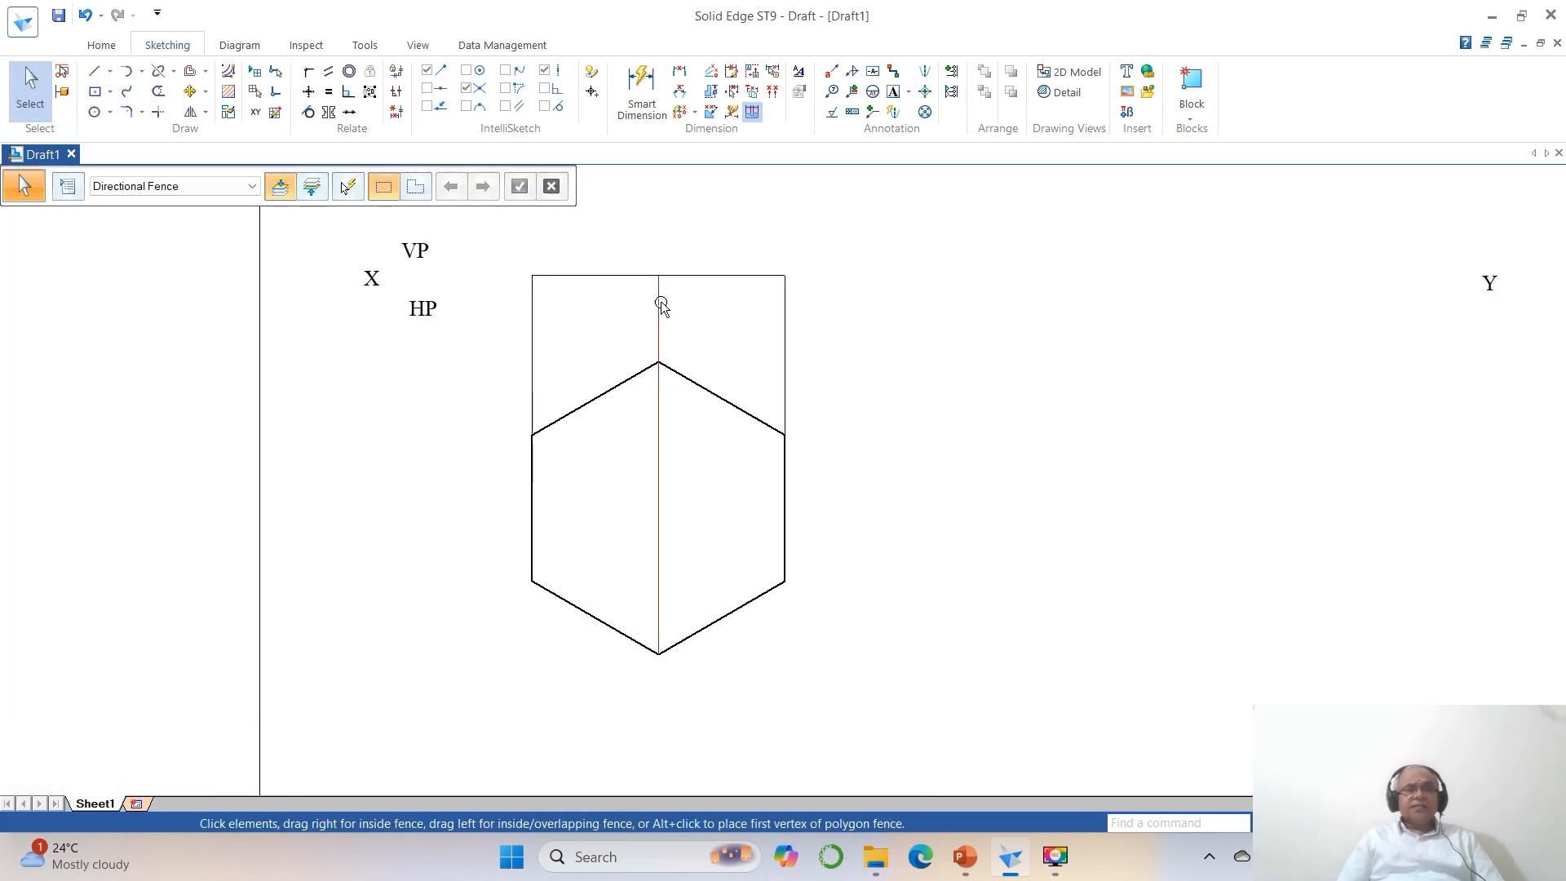
left_click(611, 275)
left_click(252, 189)
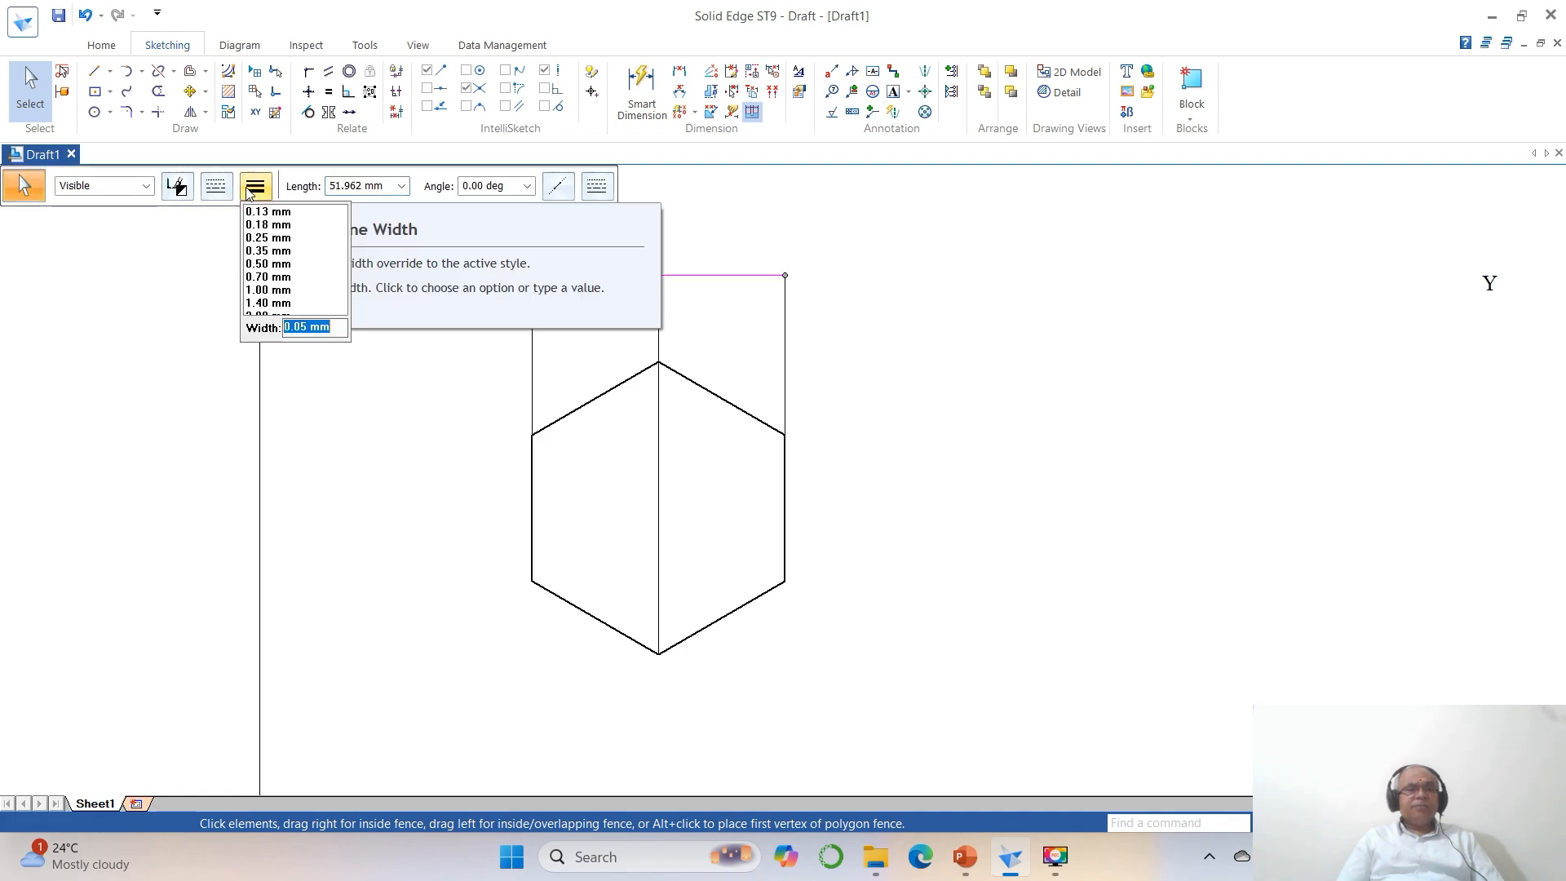
left_click(275, 266)
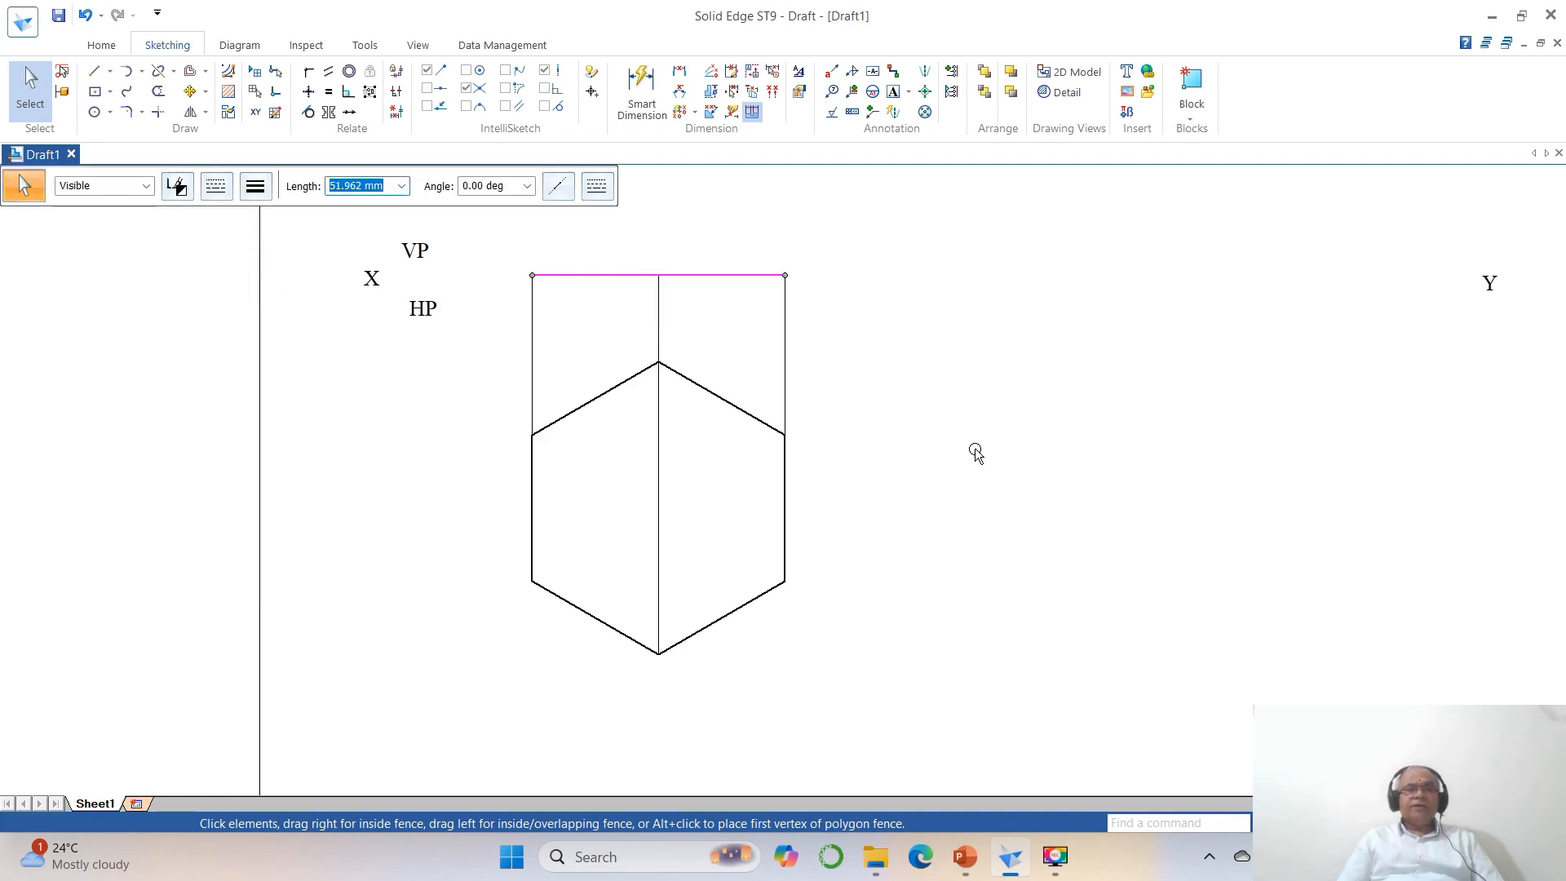
key("Escape")
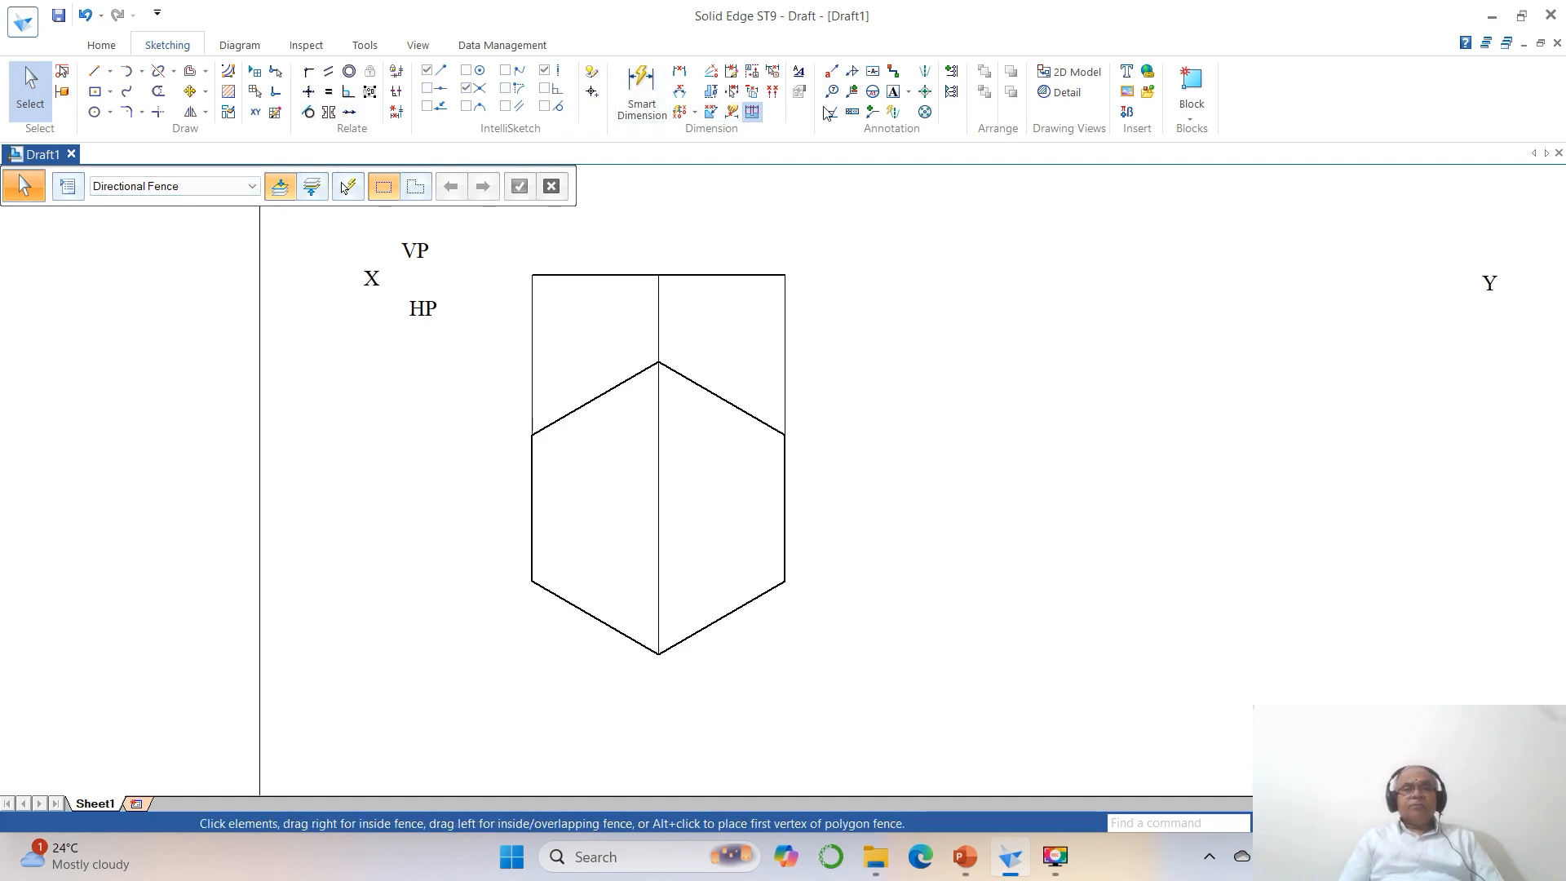
Label the hexagon's vertices a, b, c, d, e and f counterclockwise, starting from the lower-left corner.
left_click(893, 92)
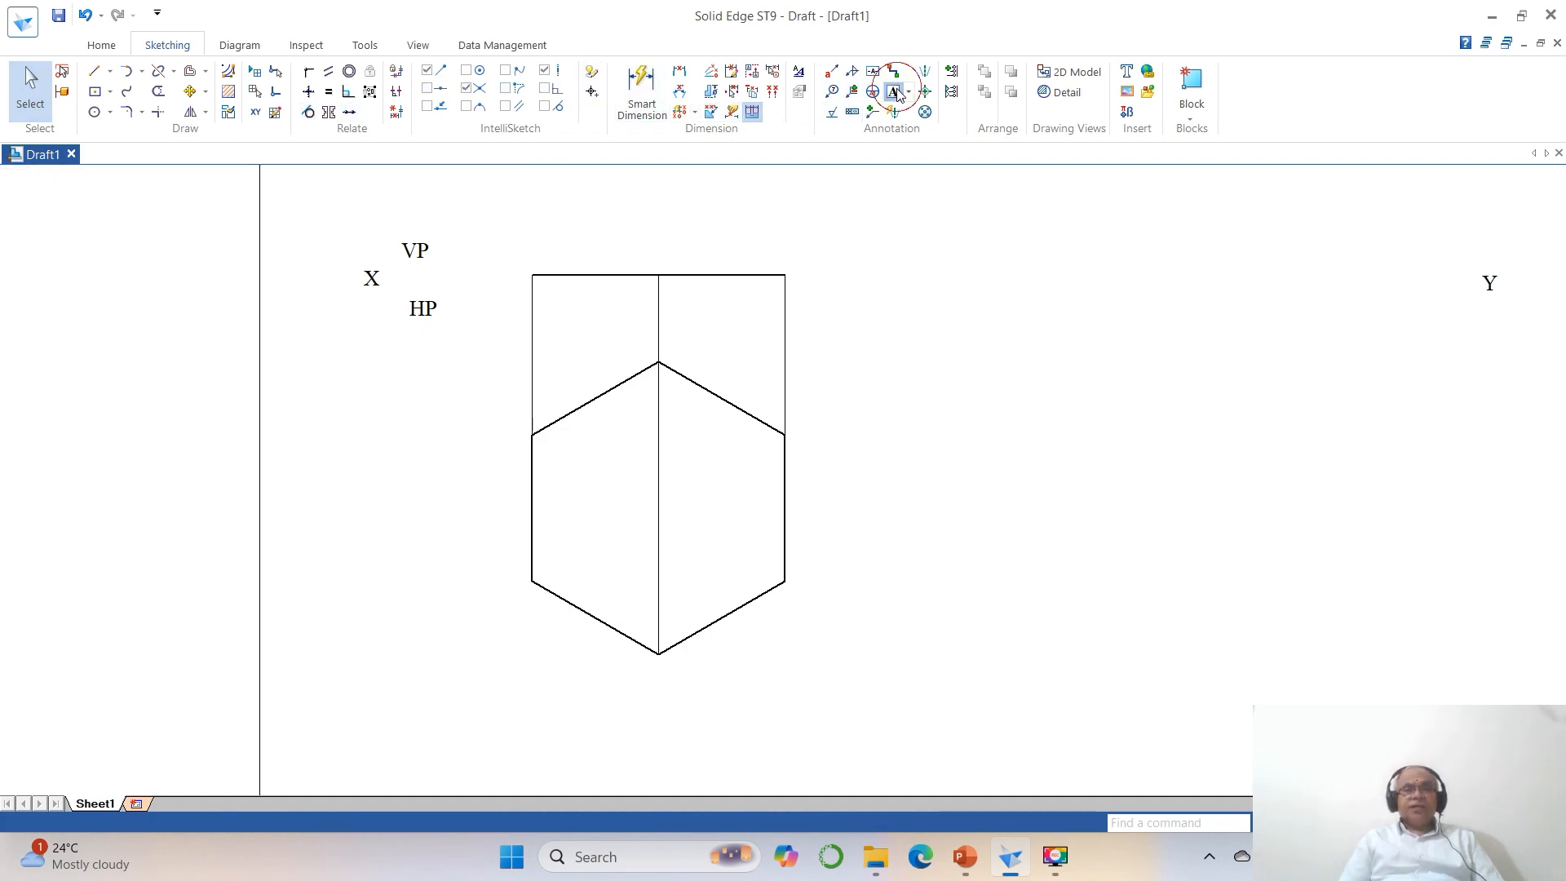
left_click(517, 592)
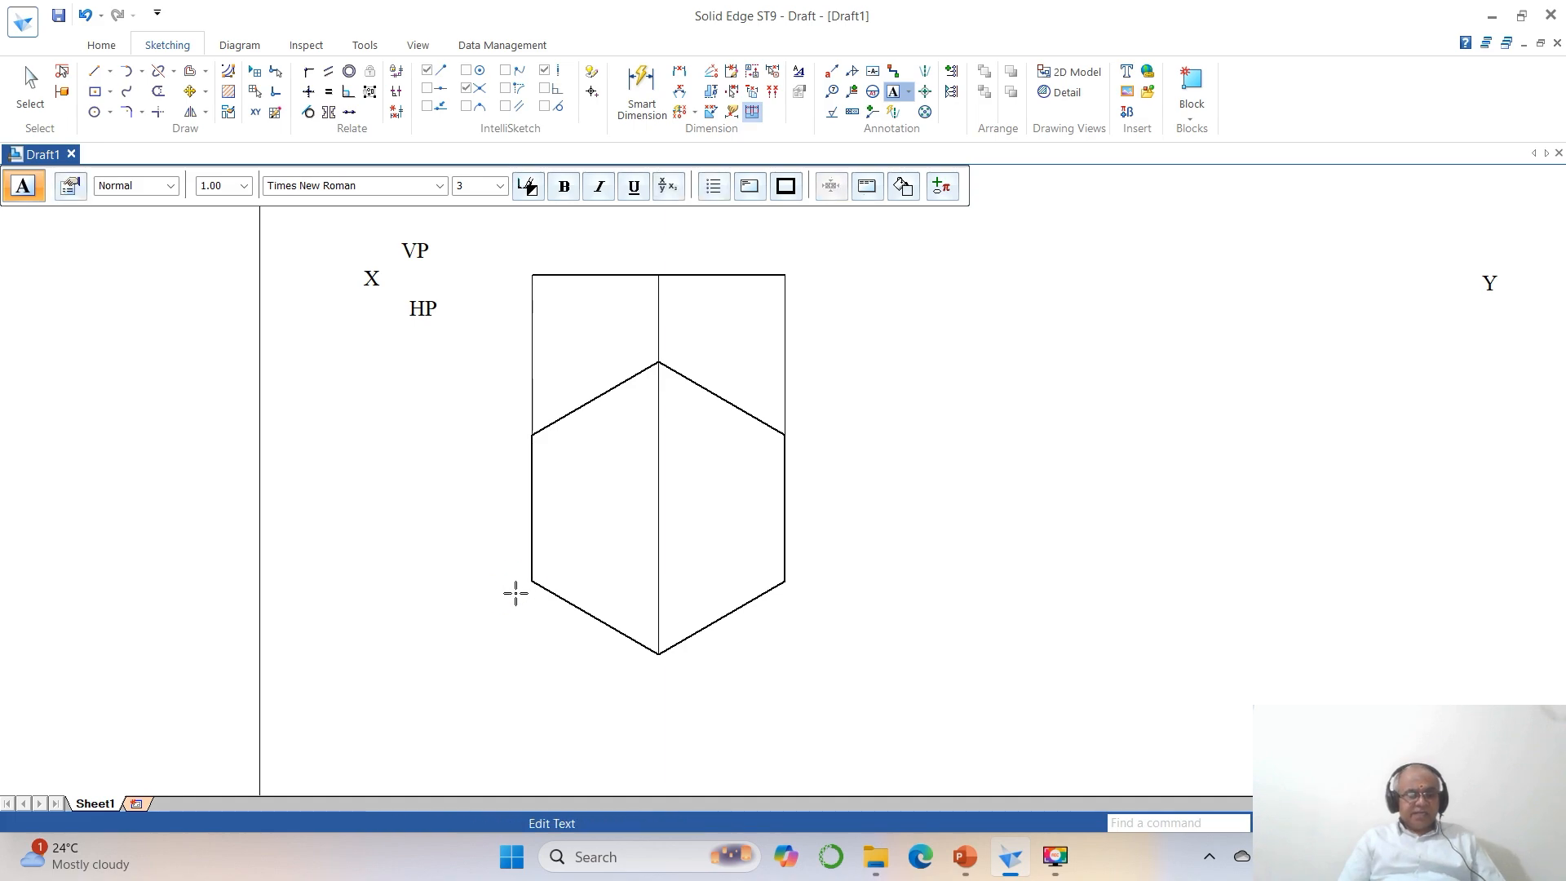
left_click(657, 670)
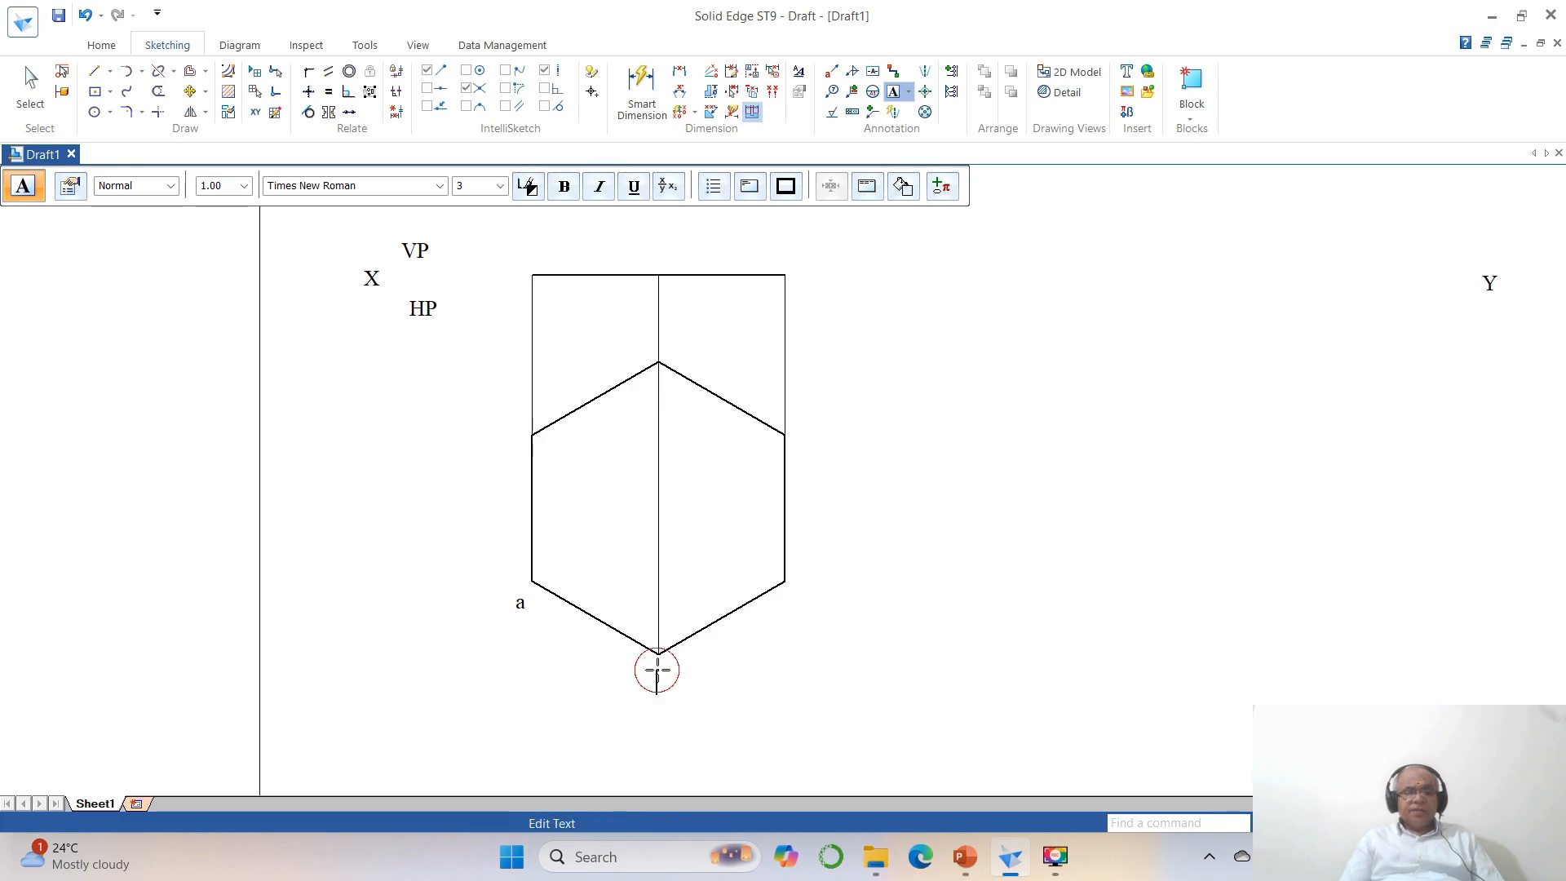
left_click(796, 587)
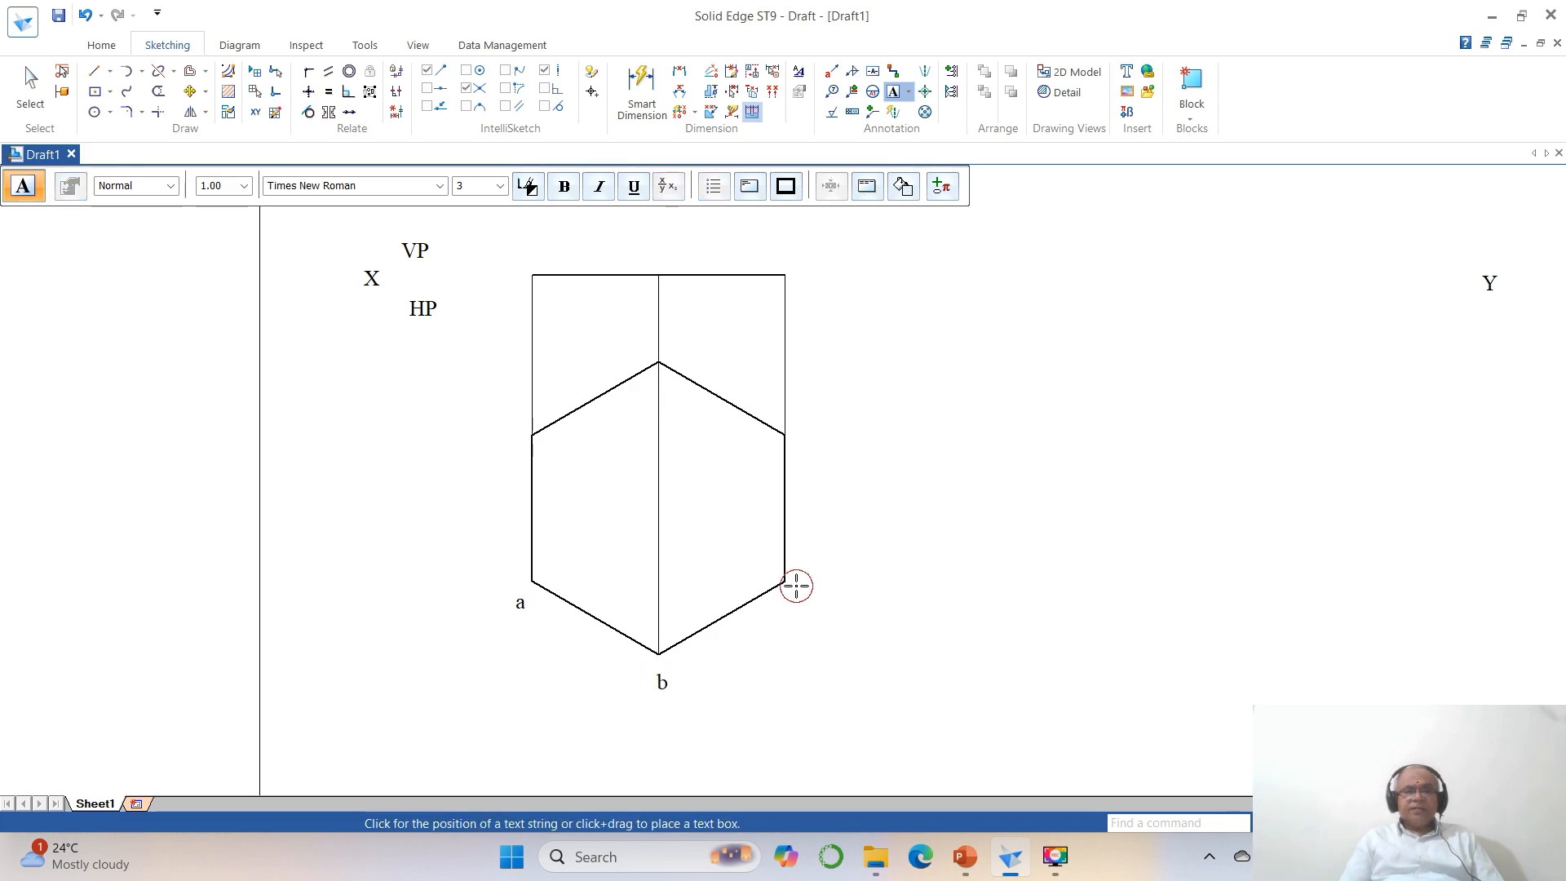
type("c")
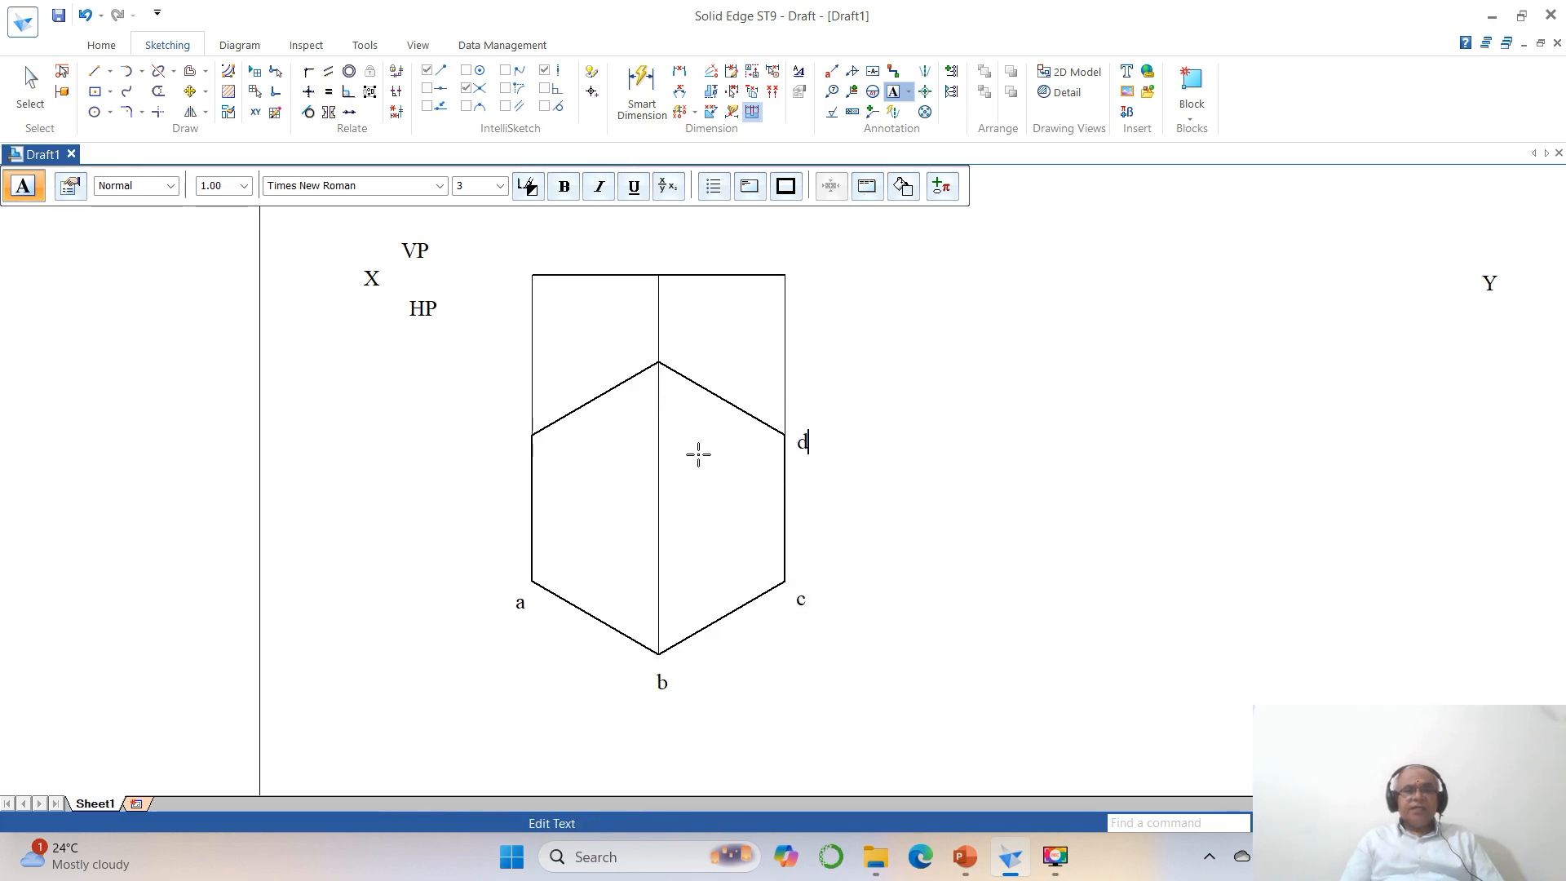
left_click(673, 358)
type("e")
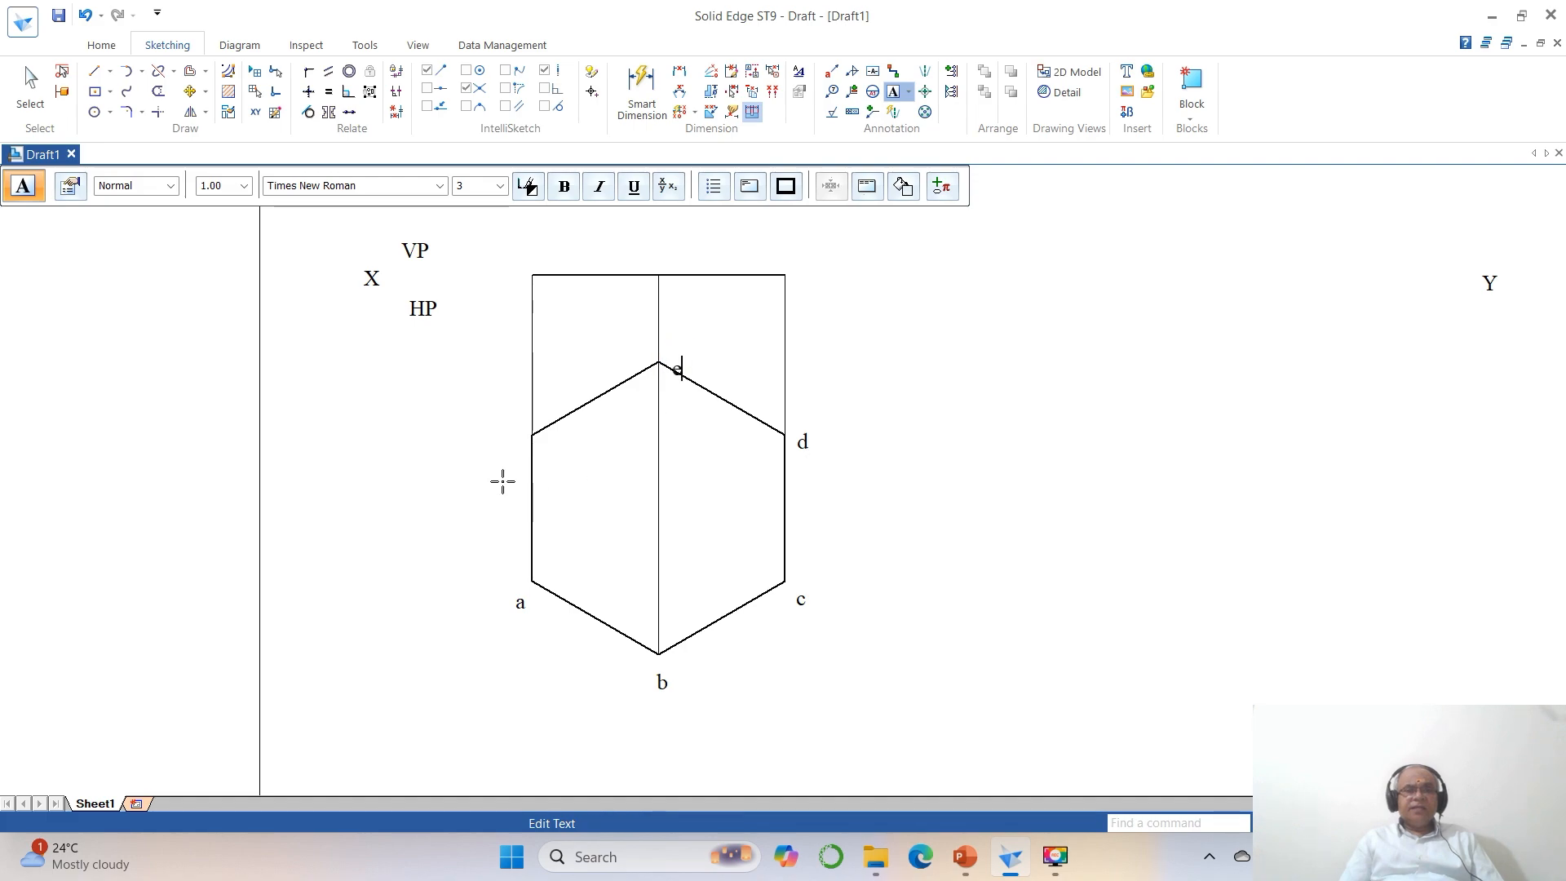
left_click(509, 443)
type("f")
Label the front-view line's points a', b' and c' with (f'), (e') and (d') above them.
left_click(526, 251)
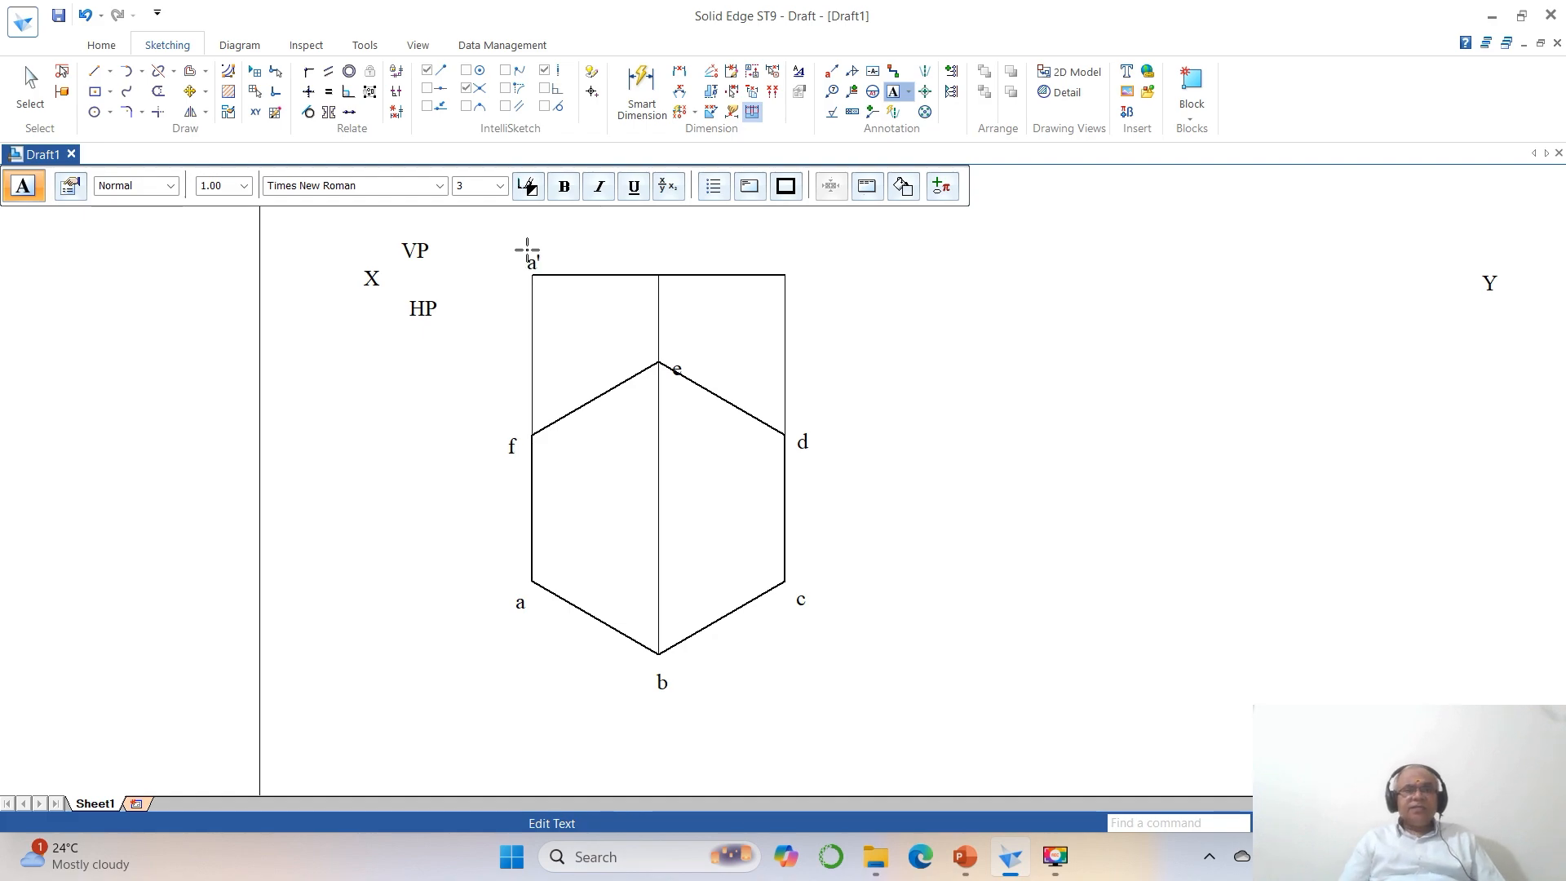
left_click(654, 258)
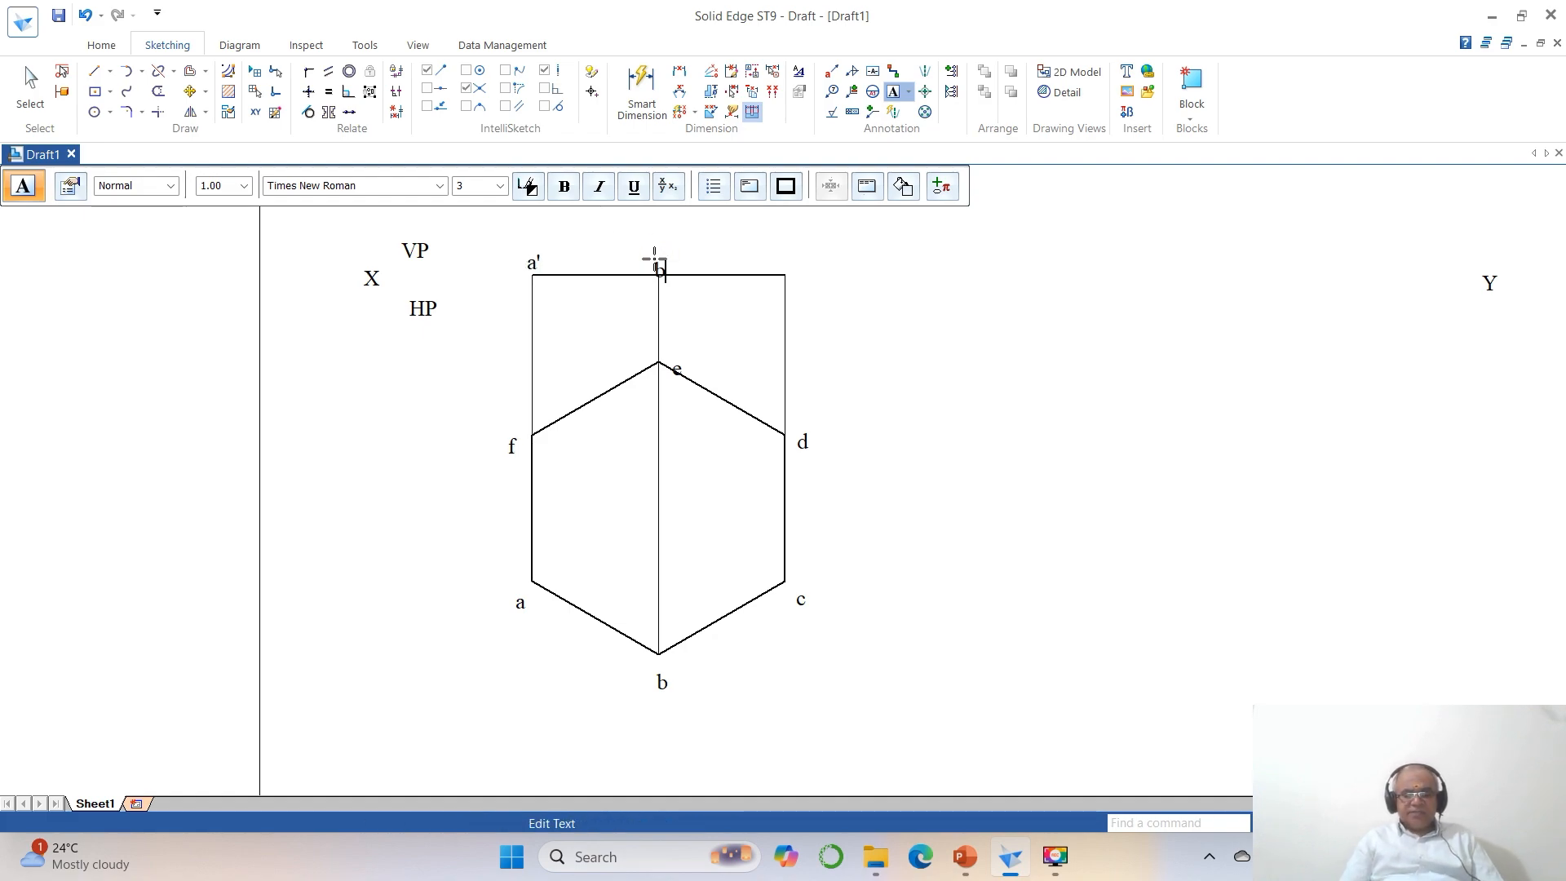
left_click(780, 261)
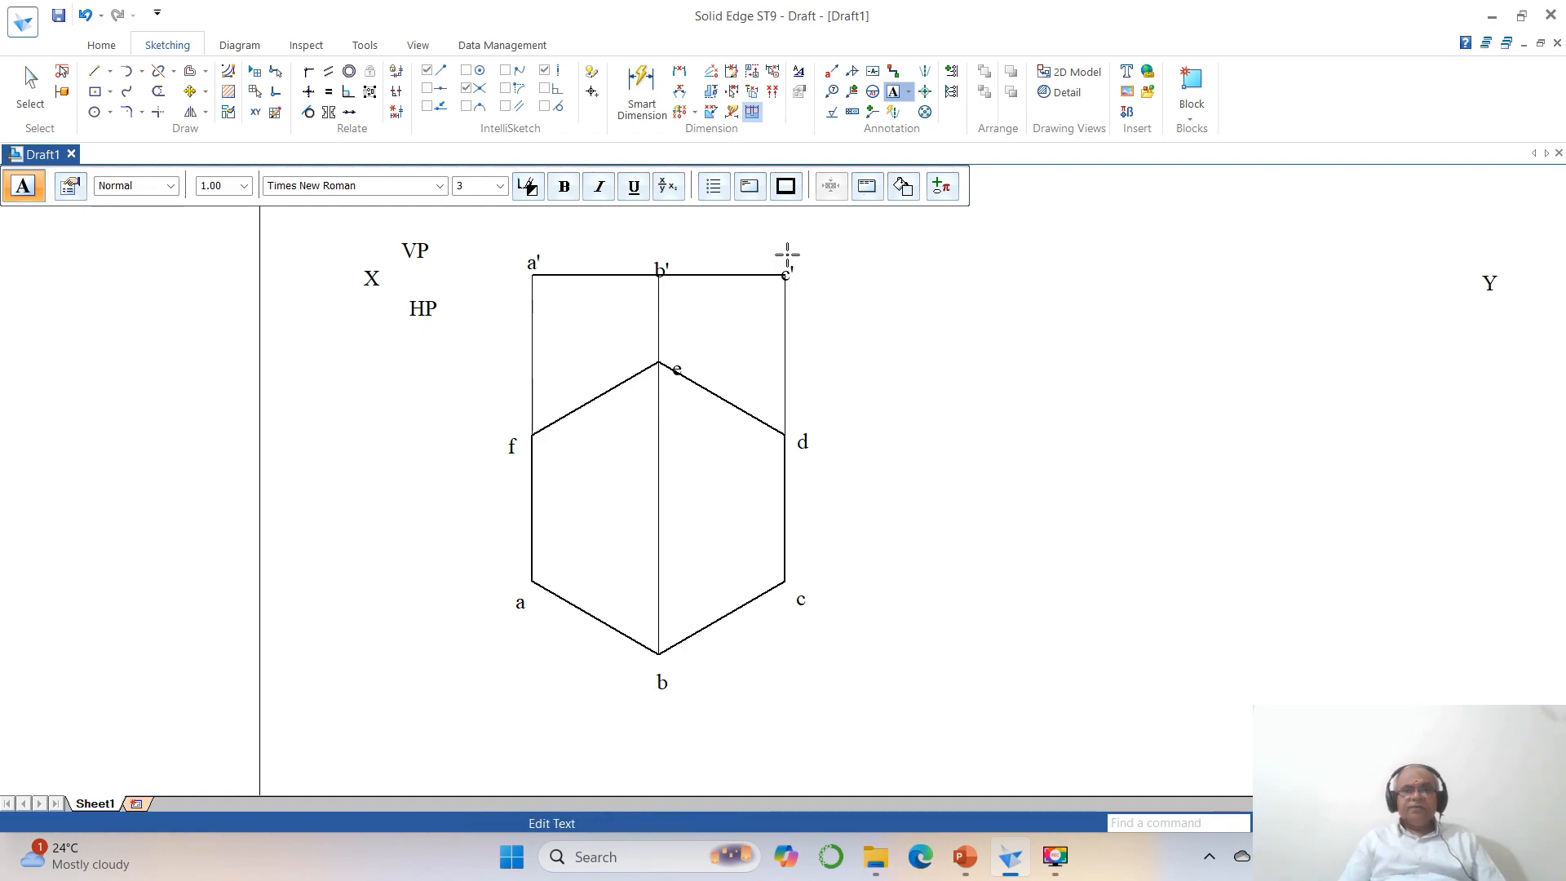
left_click(779, 237)
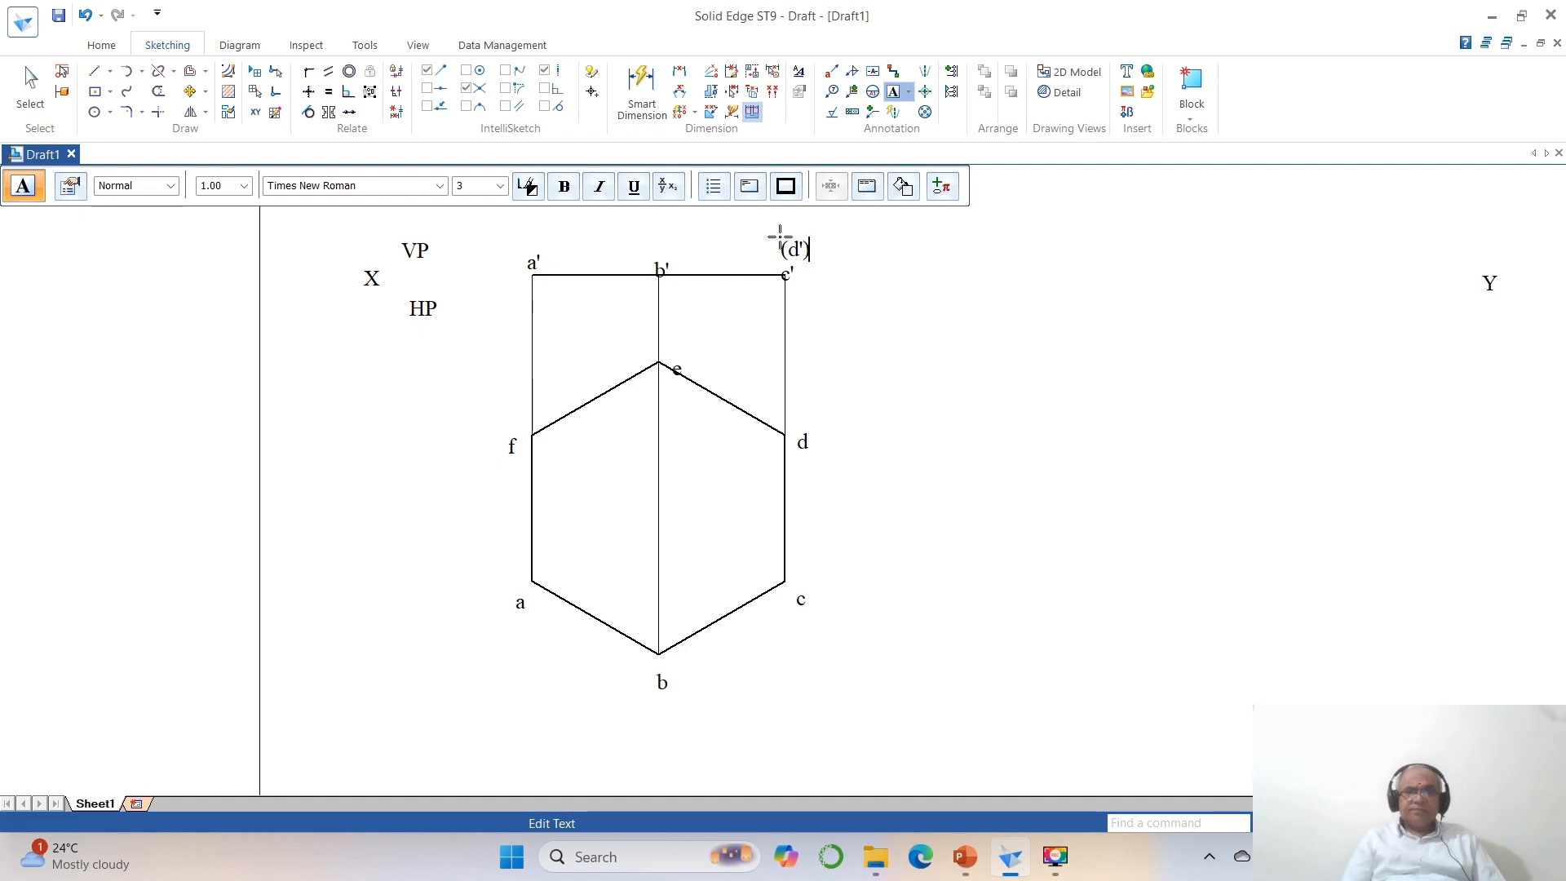
left_click(652, 237)
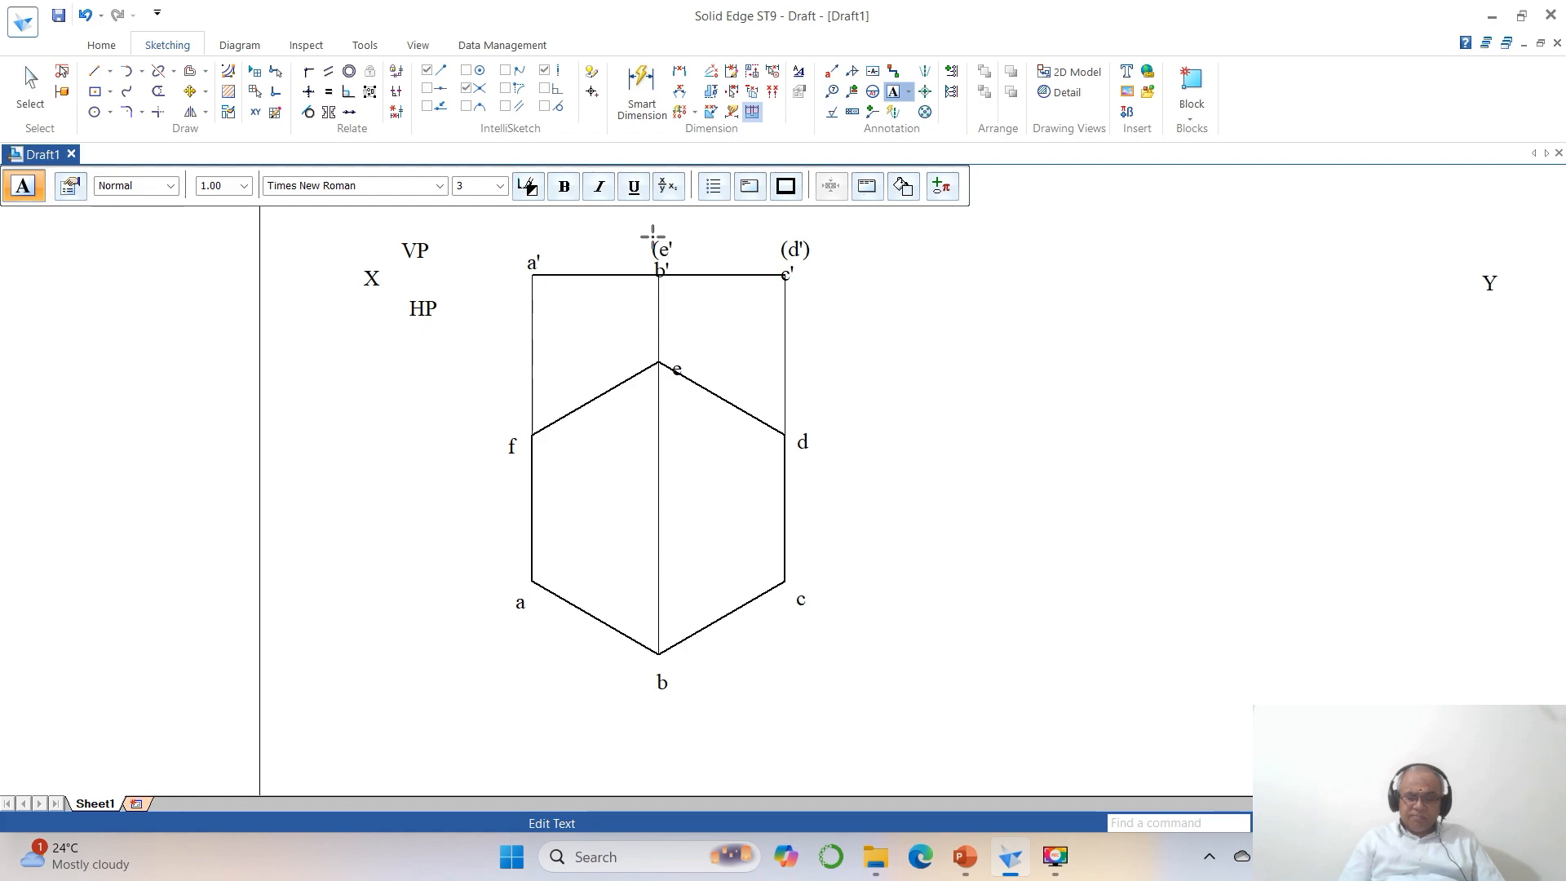
left_click(520, 236)
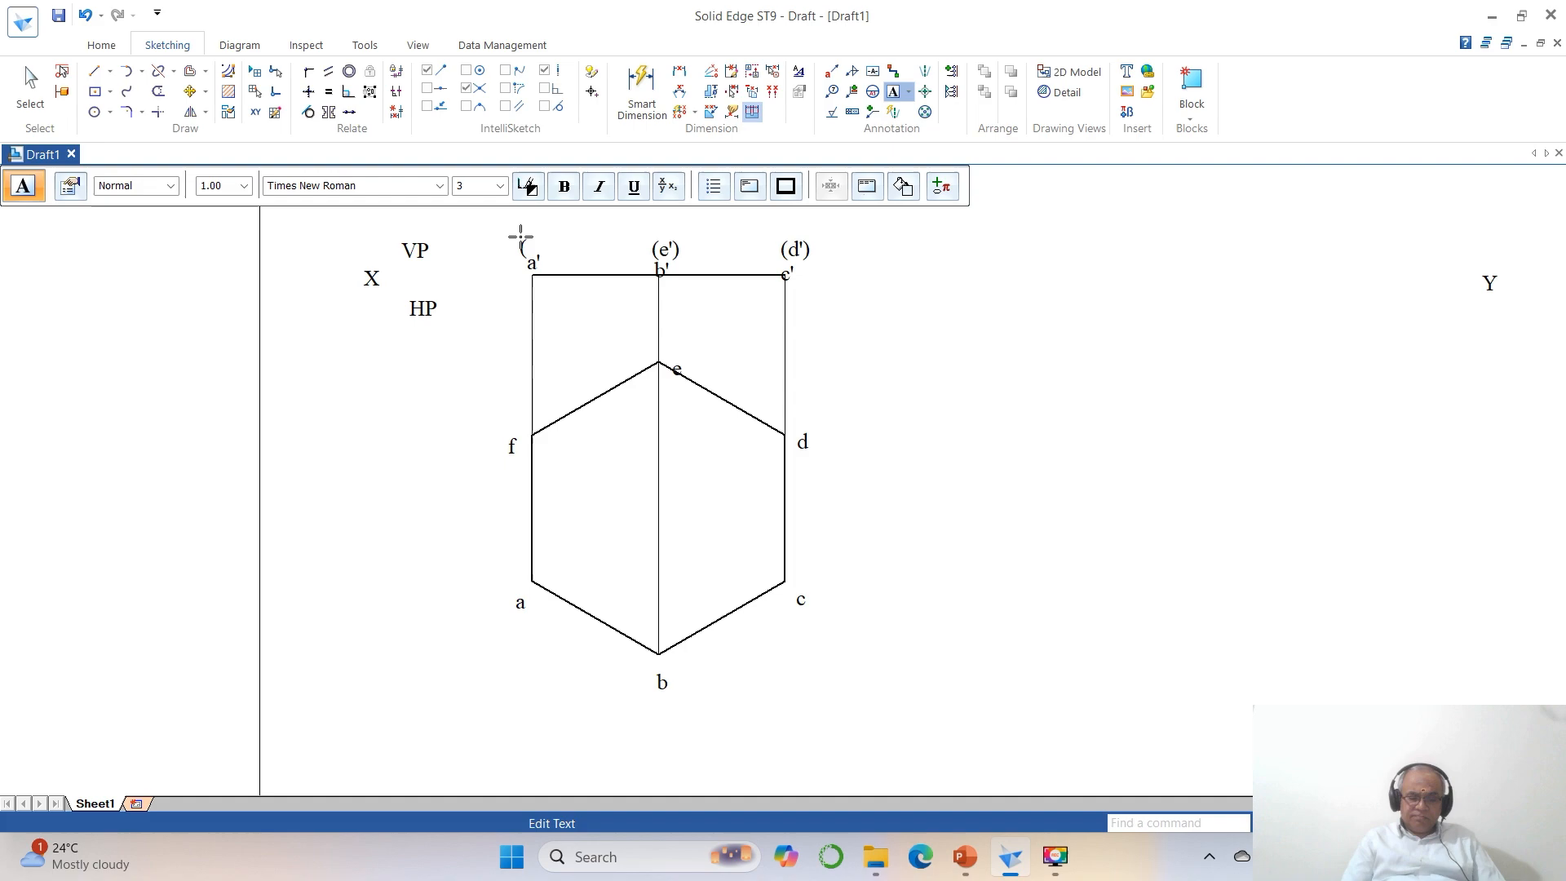
type("(")
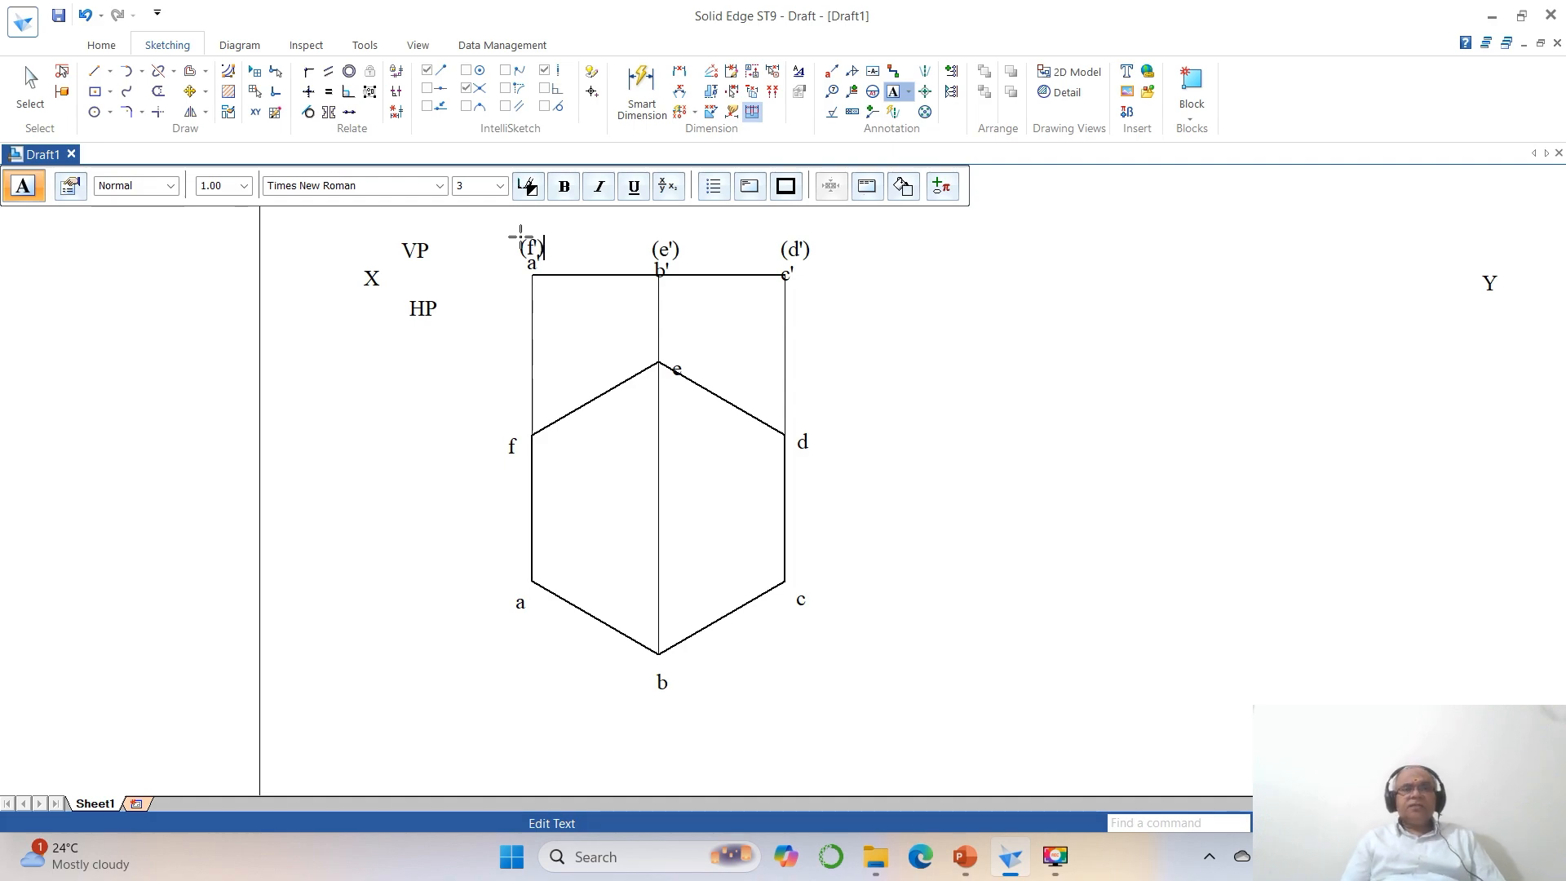
type("f')")
key("Escape")
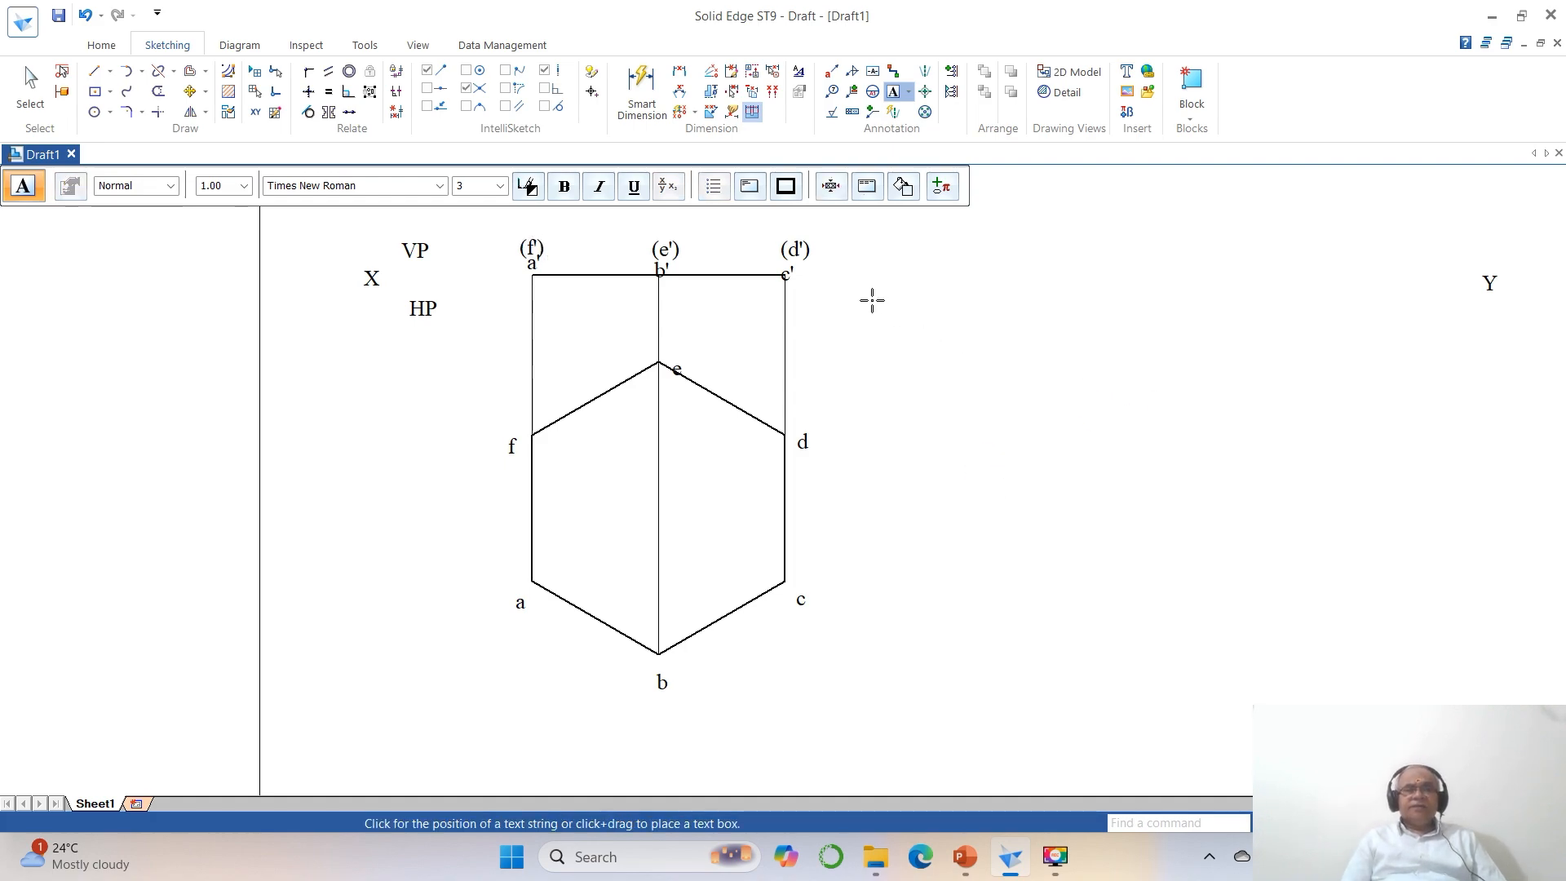
left_click(1371, 823)
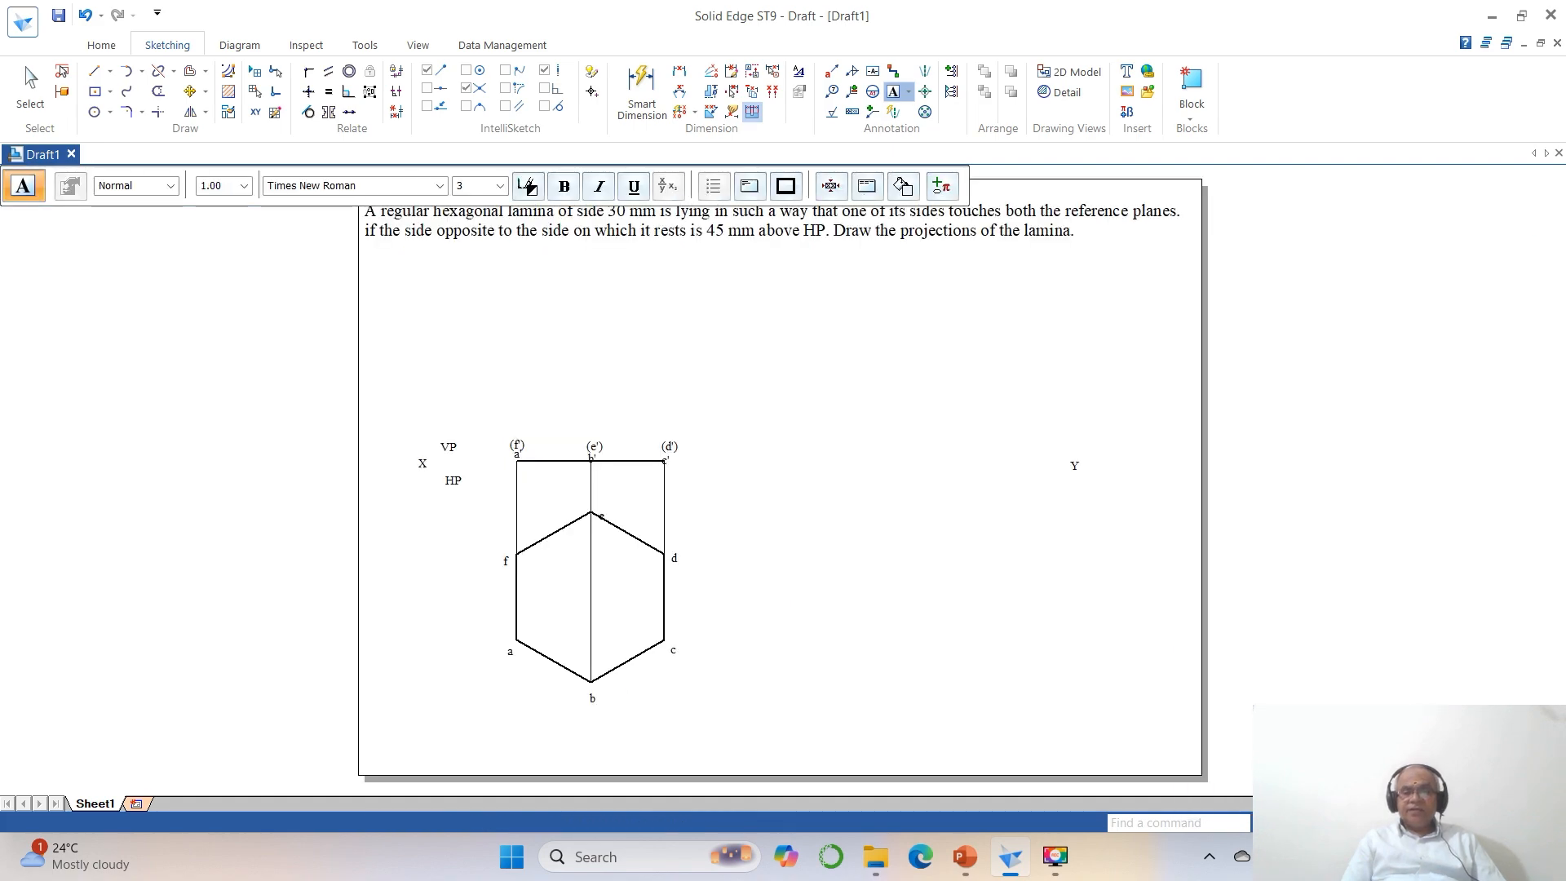
left_click(1275, 856)
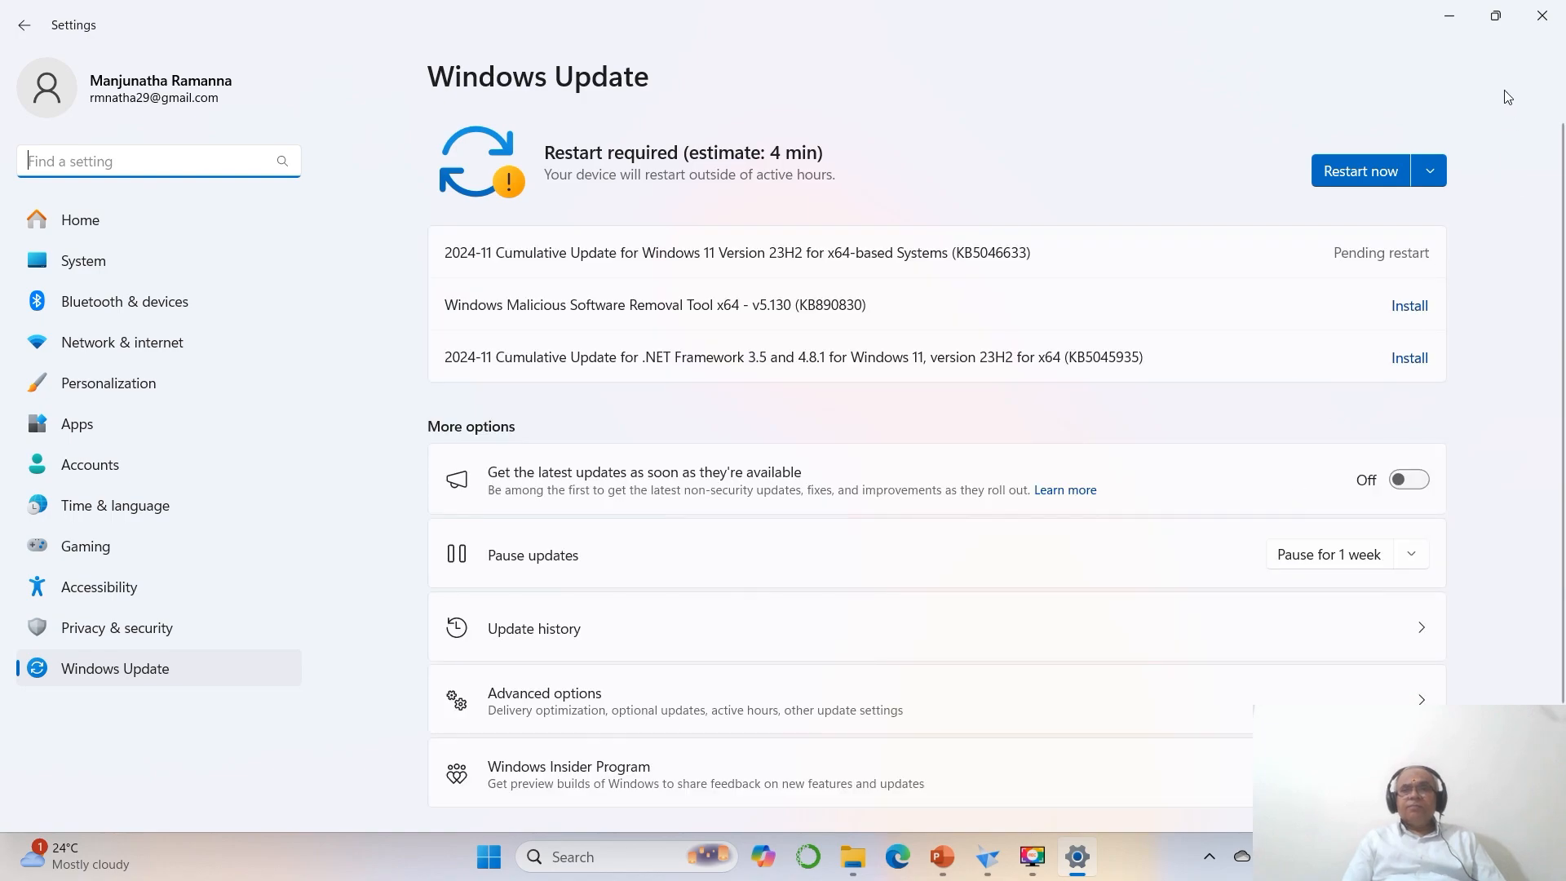
left_click(1542, 16)
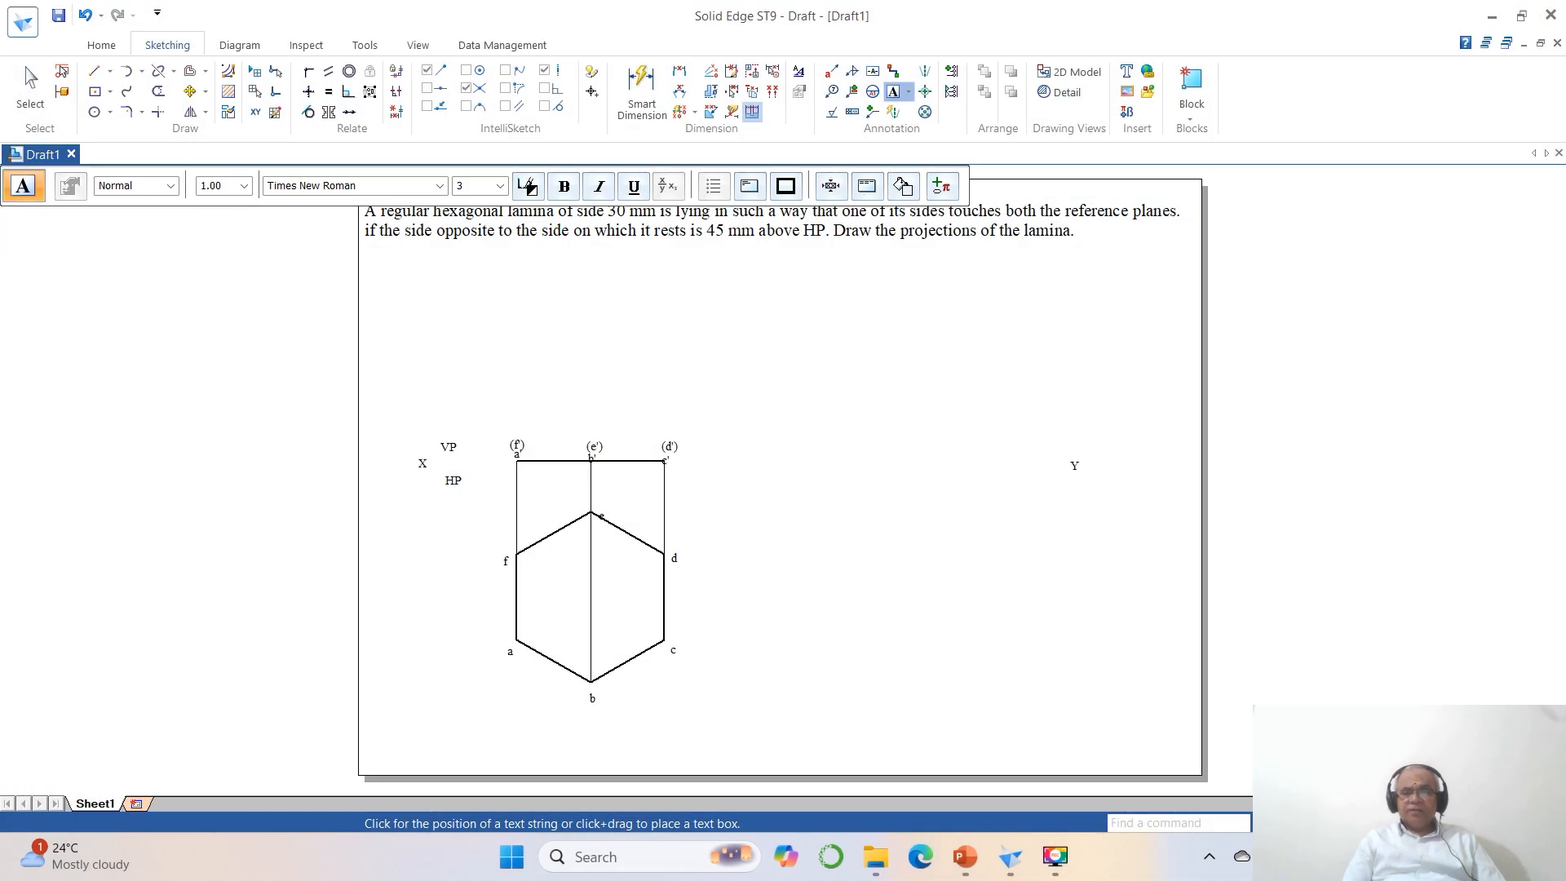
Move the labels a, b and c closer to their vertices along the hexagon's lower edges.
left_click(1338, 823)
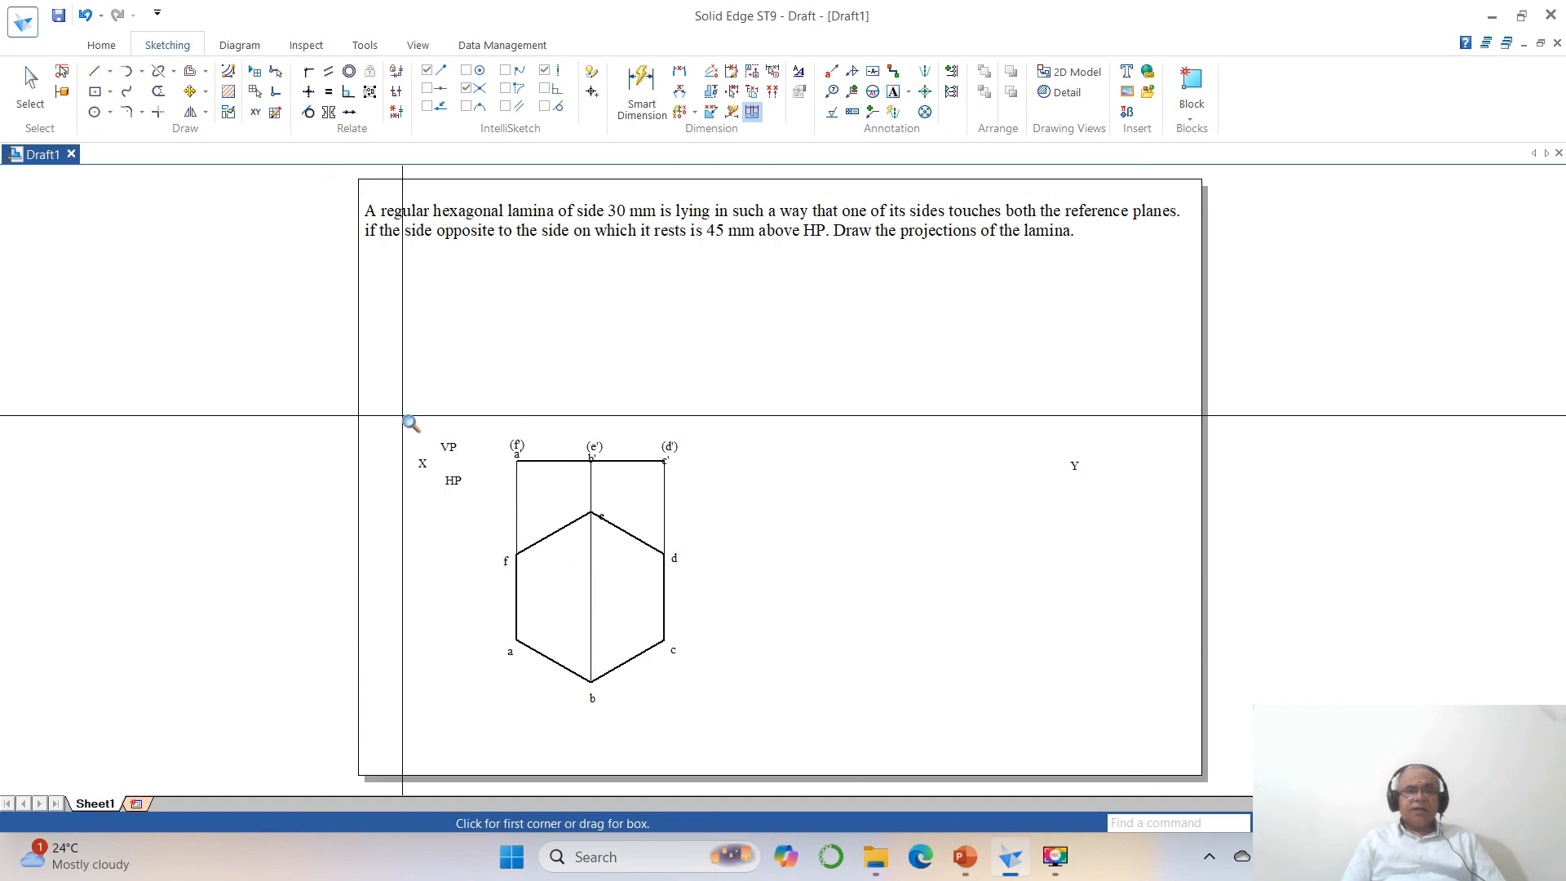
left_click(400, 412)
left_click(849, 753)
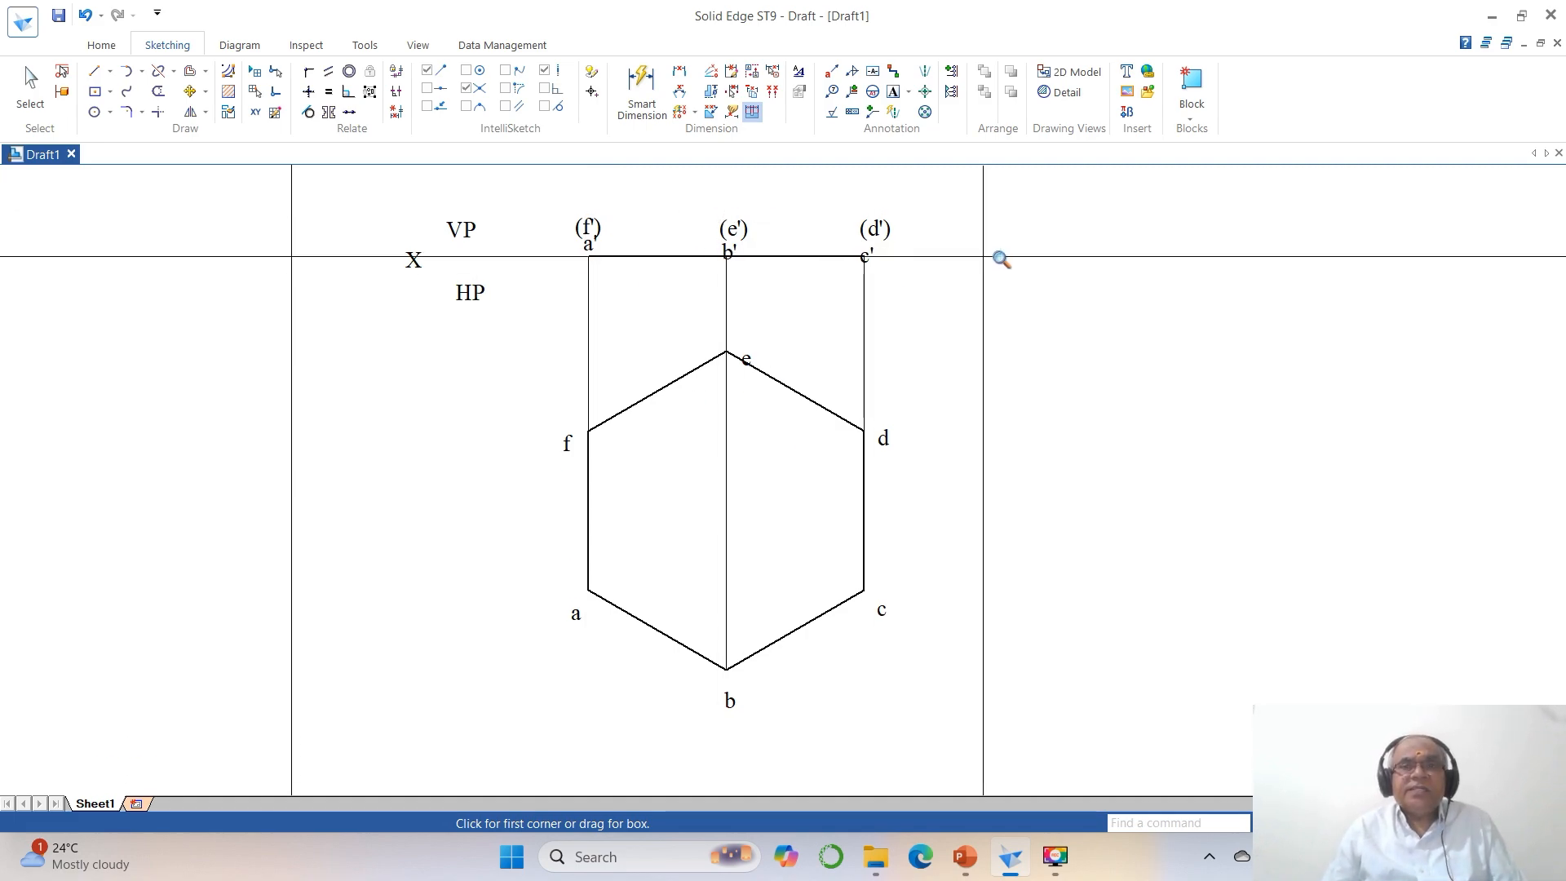
left_click(189, 93)
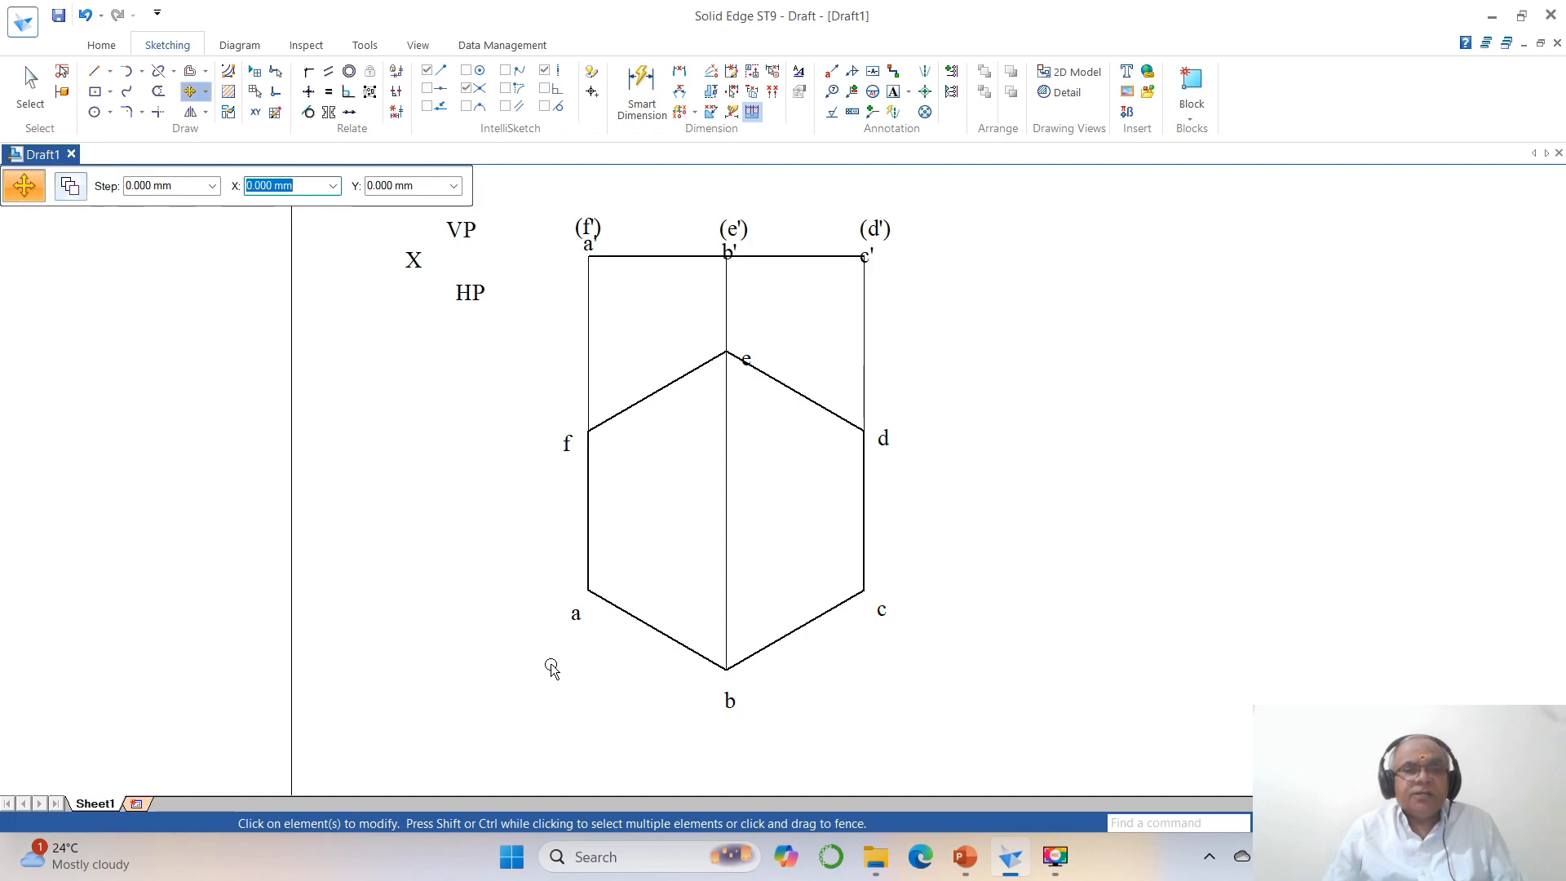
left_click(579, 636)
left_click(596, 685)
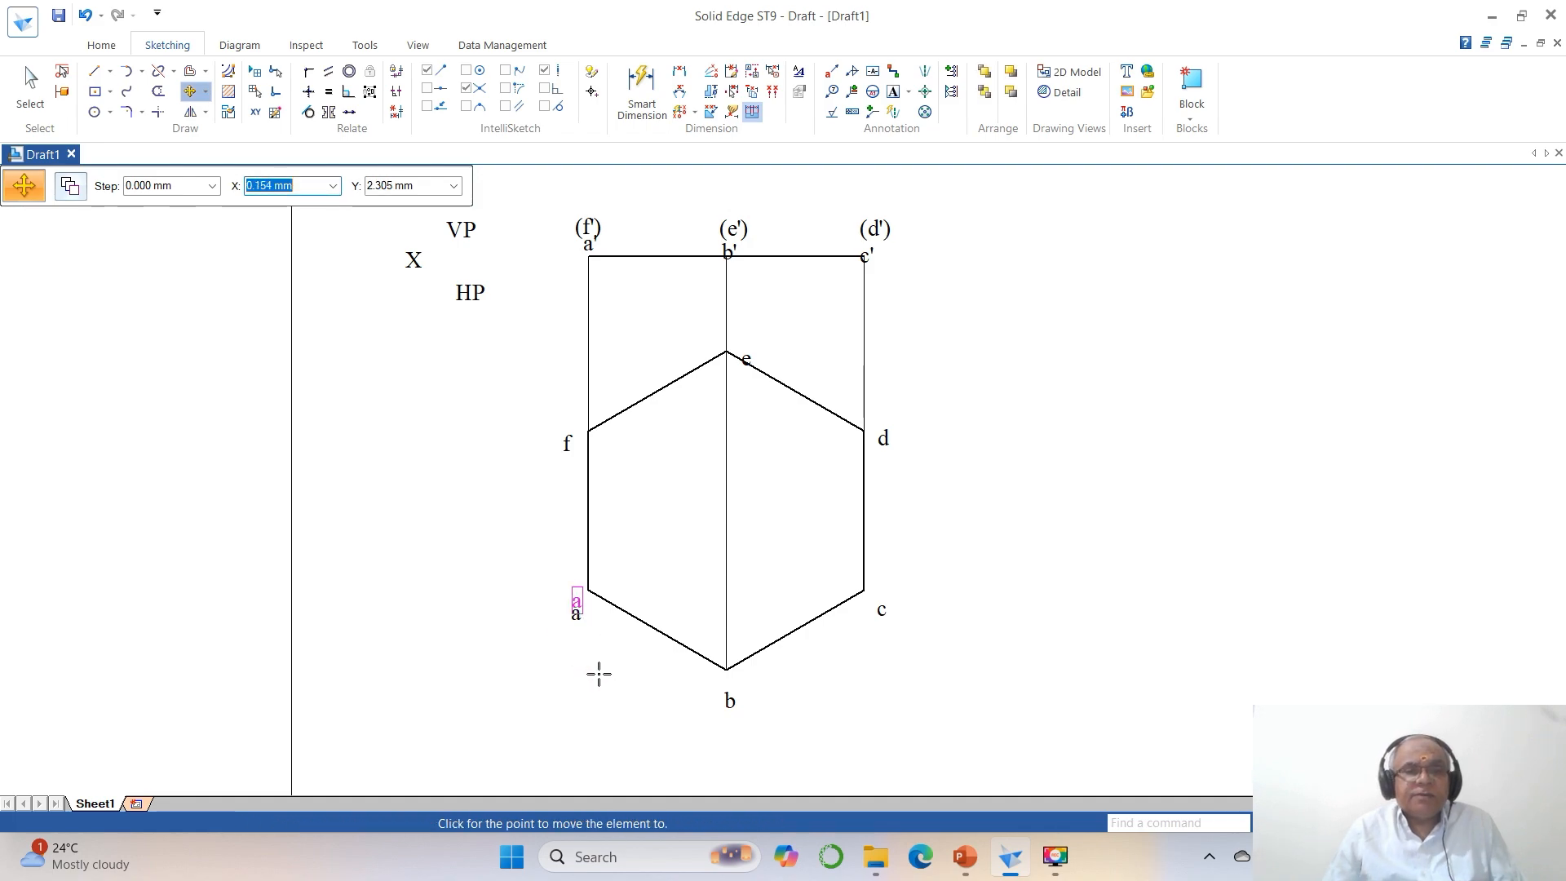
left_click(601, 670)
left_click(732, 701)
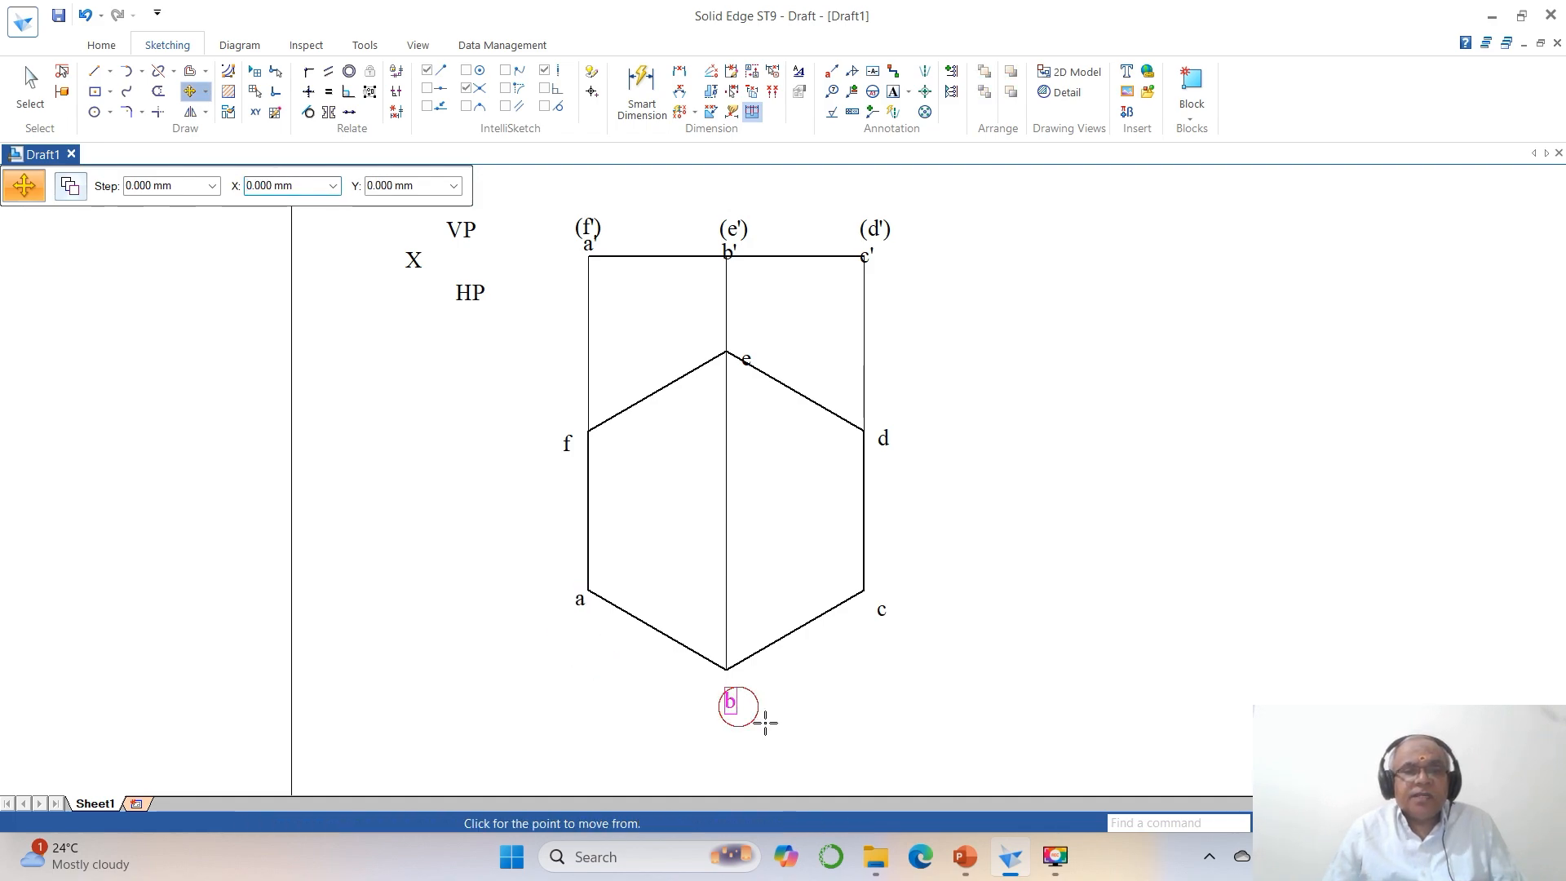
left_click(800, 726)
left_click(797, 717)
left_click(880, 613)
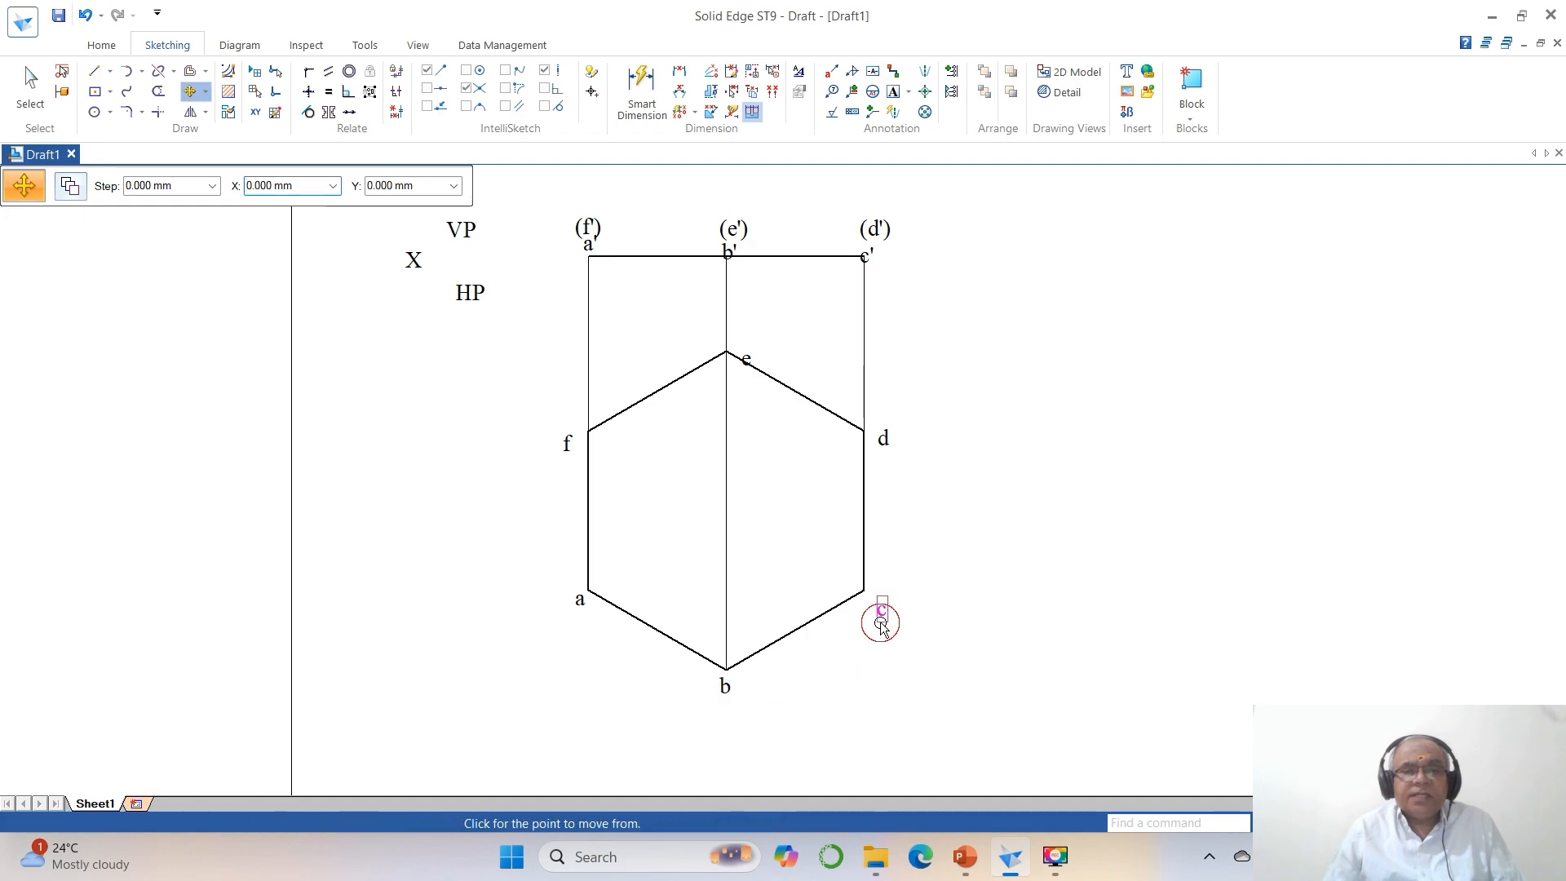
left_click(937, 685)
left_click(928, 669)
Move the labels d, e and f close to their upper hexagon vertices, placing e just above its corner.
left_click(895, 443)
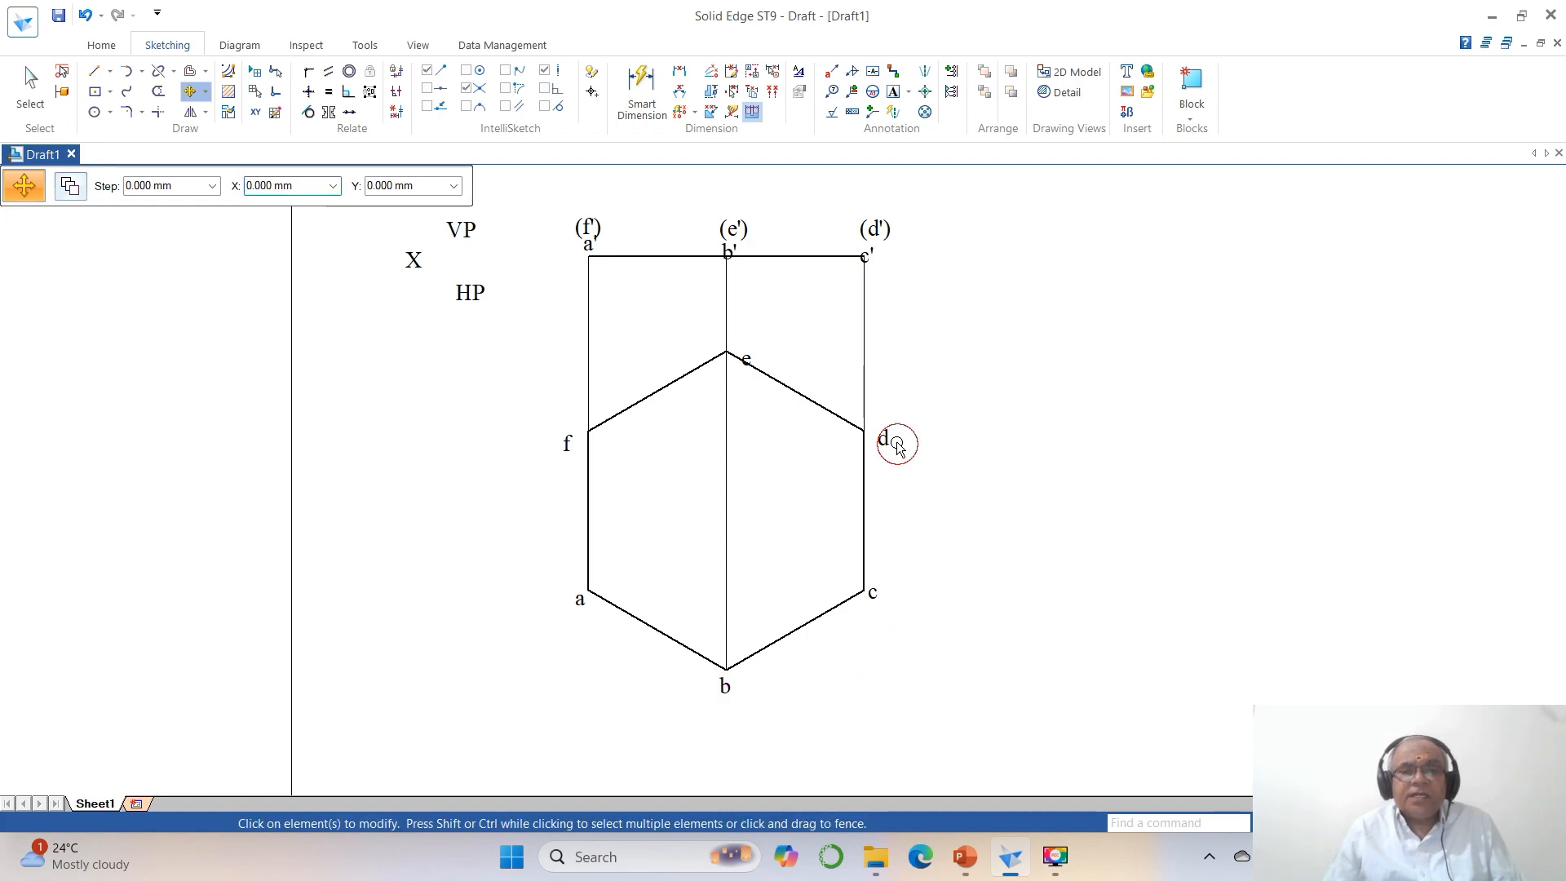
left_click(982, 510)
left_click(976, 500)
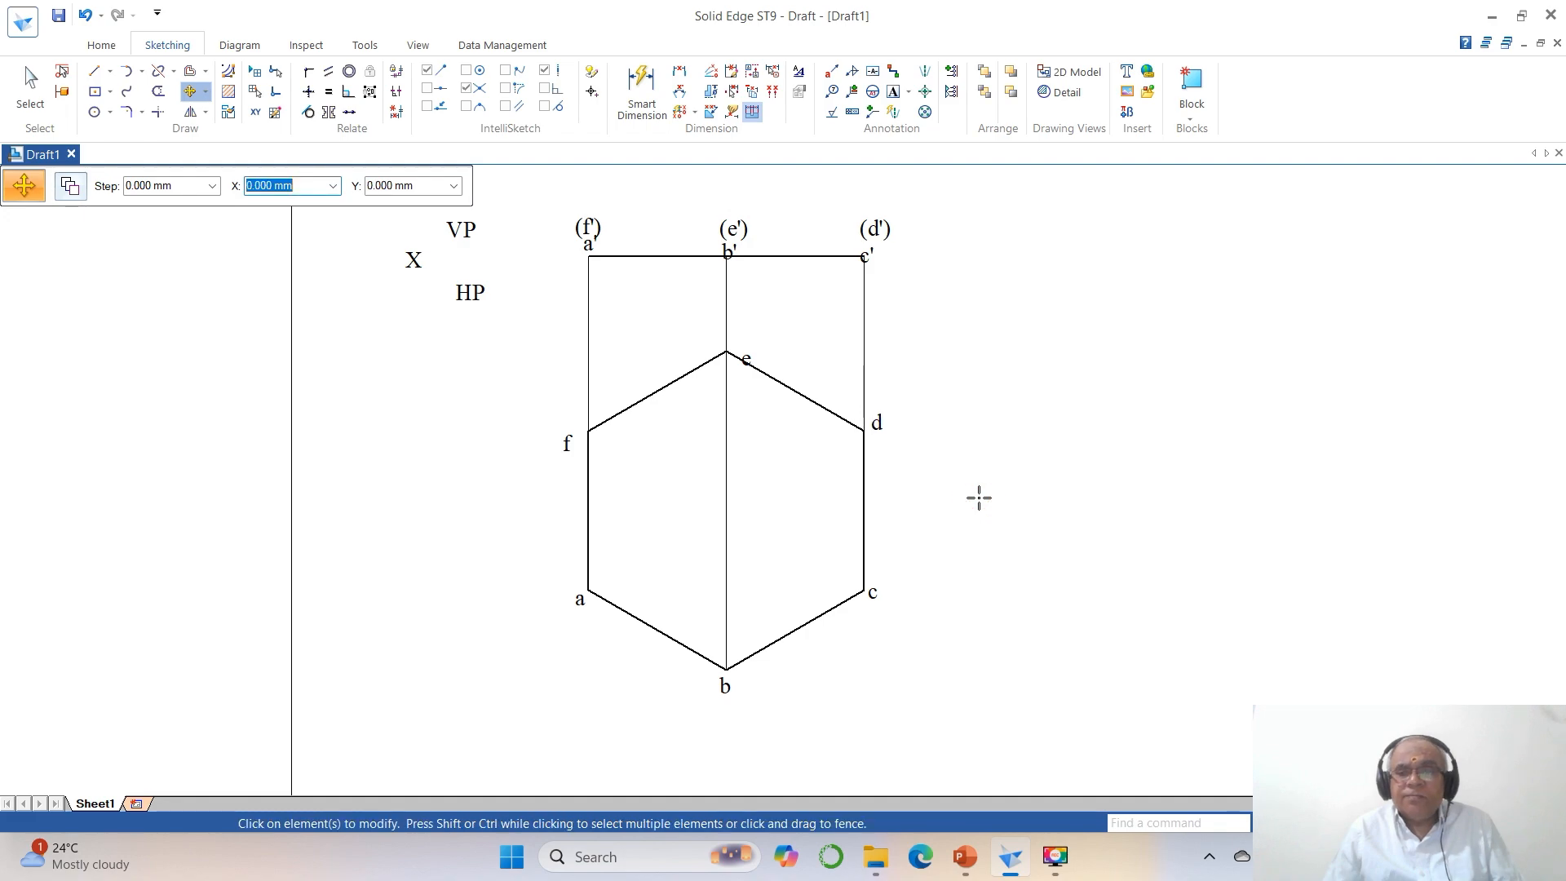
left_click(754, 374)
left_click(781, 445)
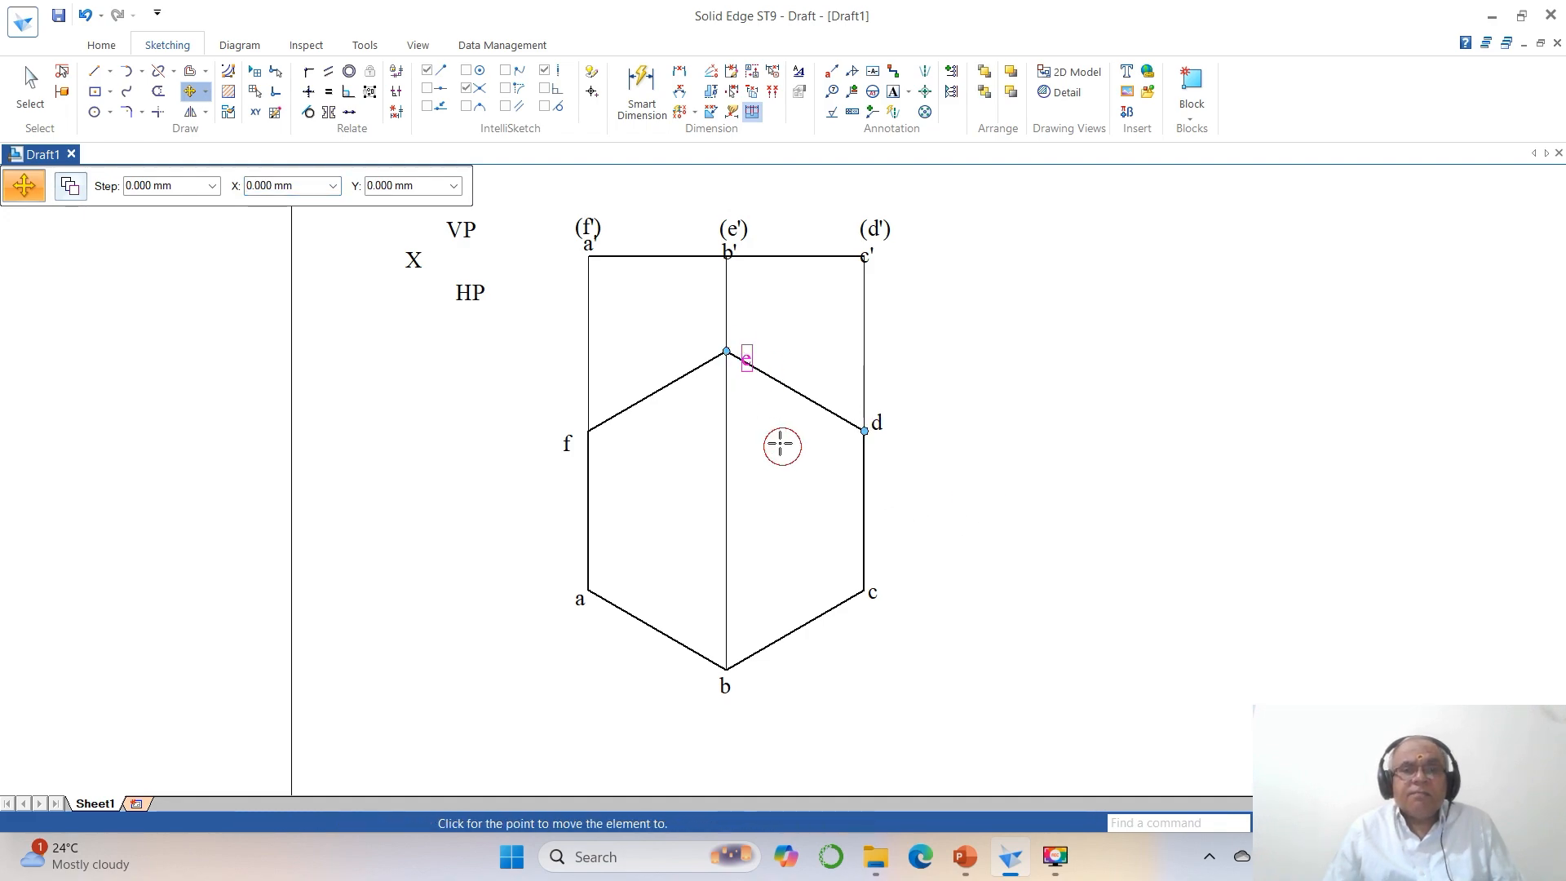
left_click(773, 425)
left_click(566, 448)
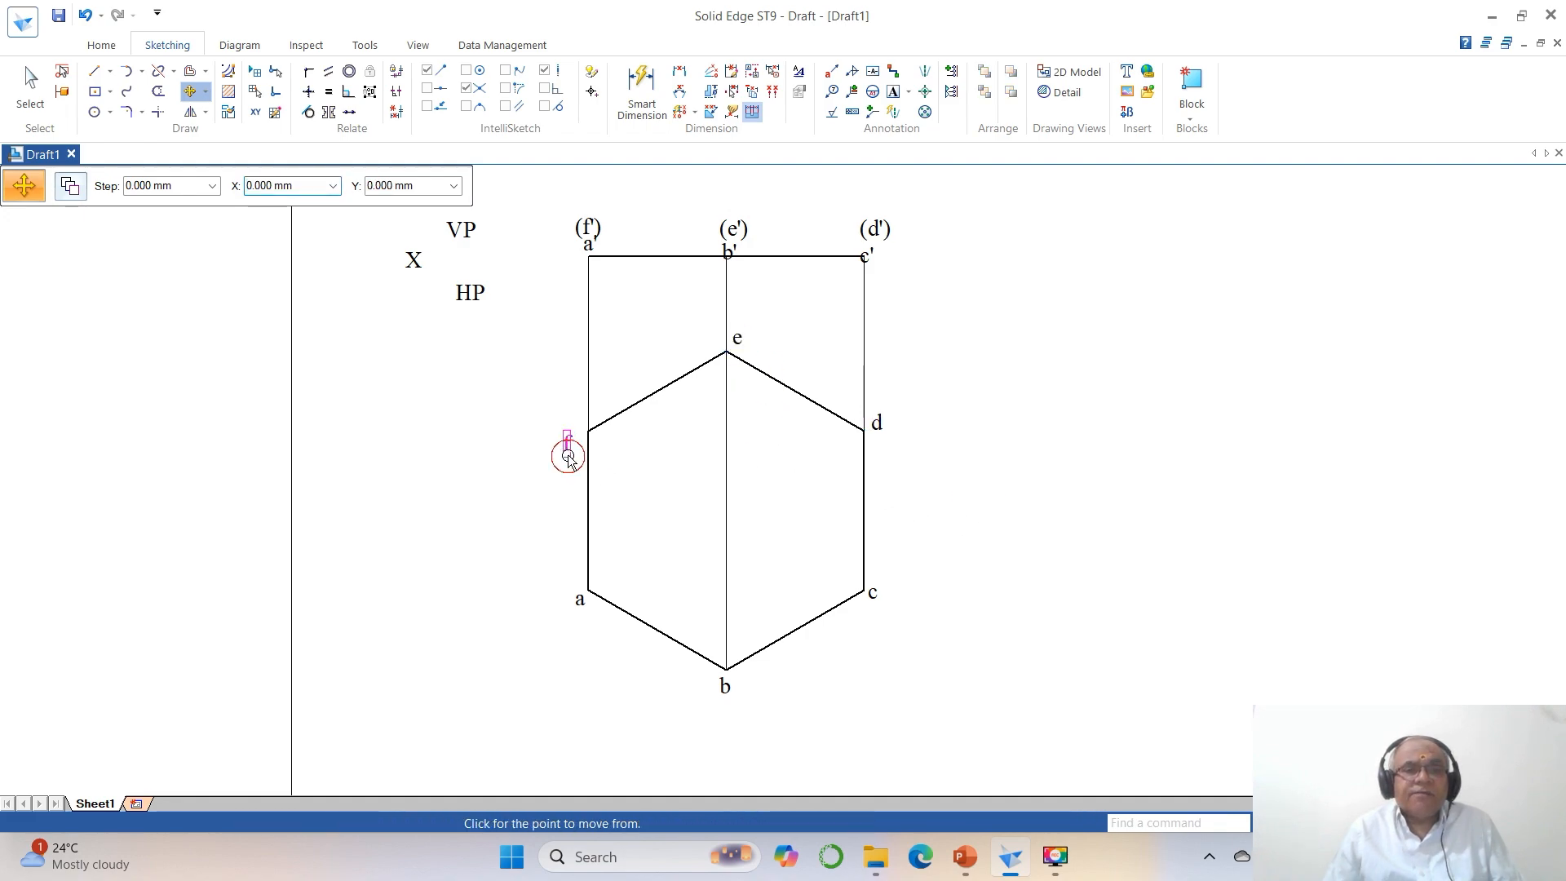
left_click(632, 532)
left_click(639, 508)
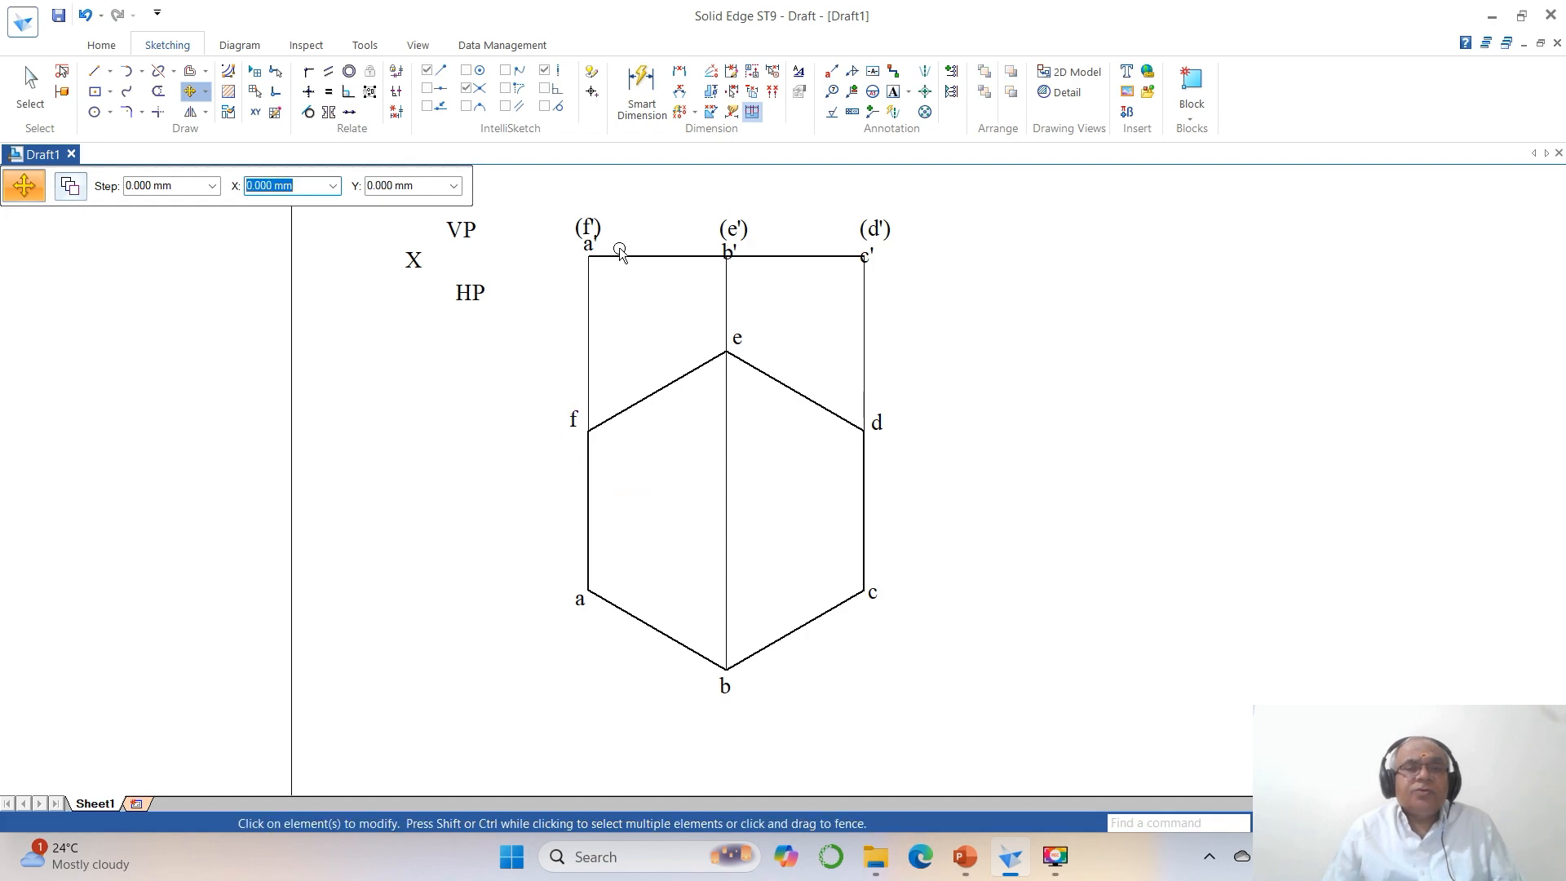
Raise the (f') label well above the front-view line and place a' just above the line's left end.
left_click(588, 229)
left_click(618, 331)
left_click(645, 288)
left_click(591, 239)
left_click(639, 293)
left_click(642, 296)
Raise the (e') label above the middle projector and place b' just above the front-view line.
left_click(734, 232)
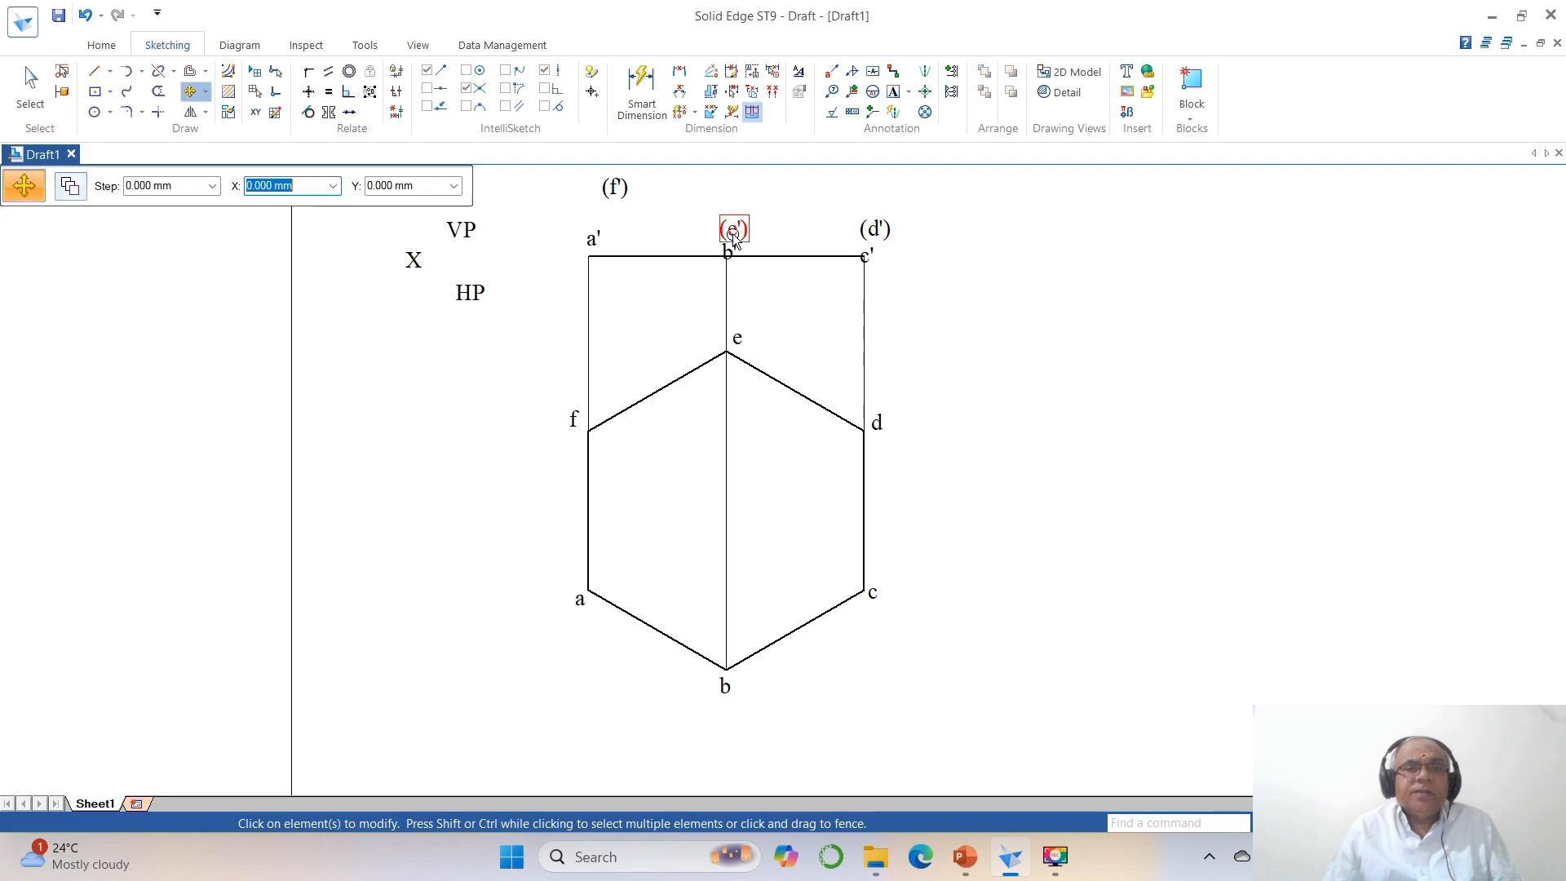
left_click(773, 297)
left_click(765, 251)
left_click(727, 249)
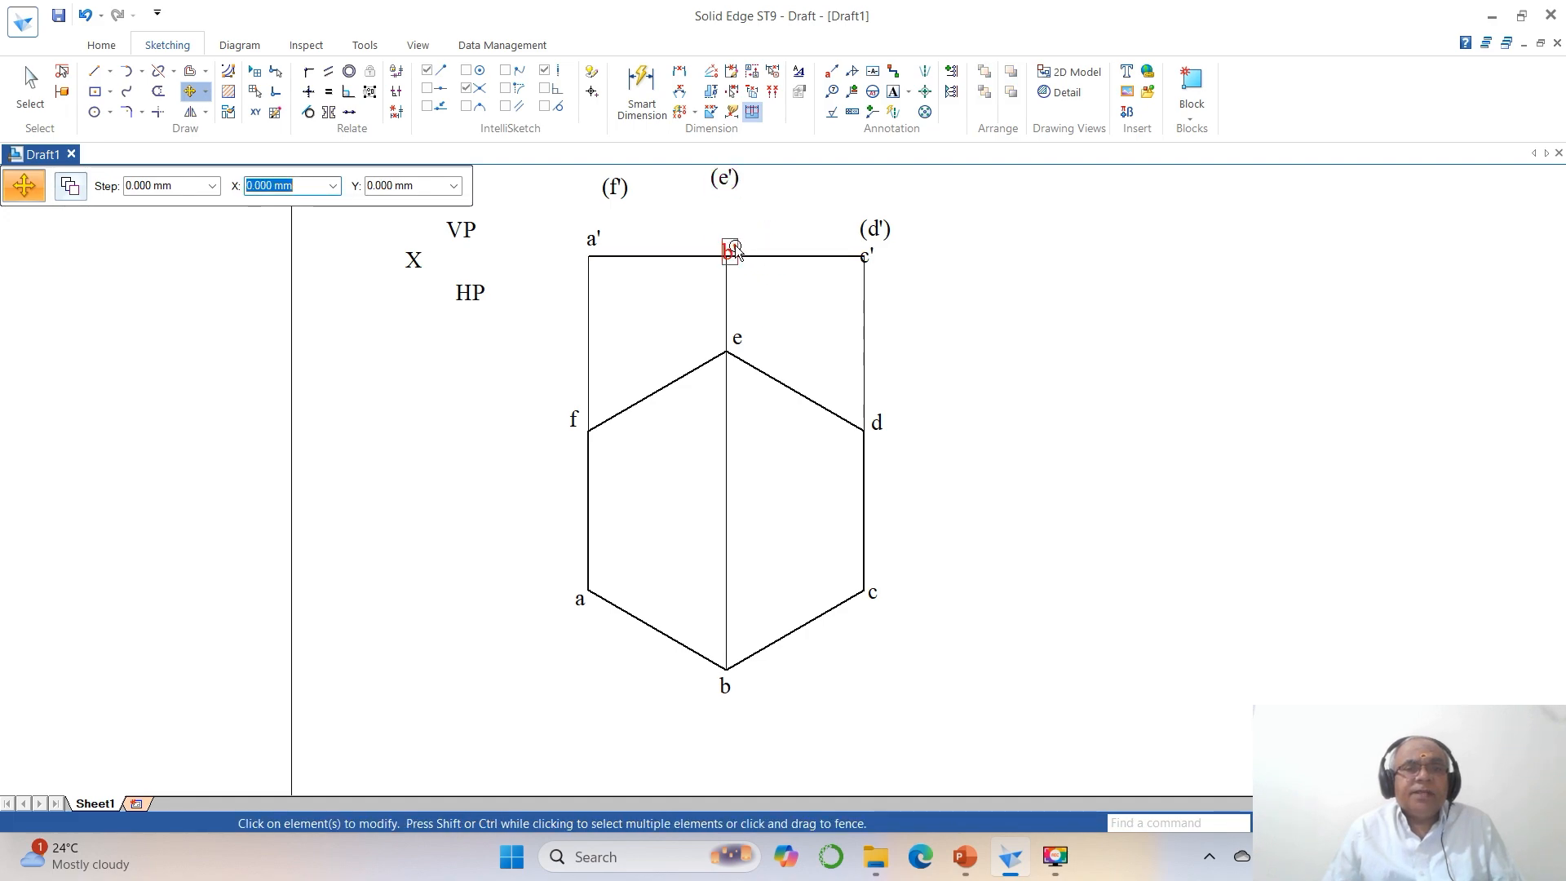
left_click(782, 306)
left_click(782, 297)
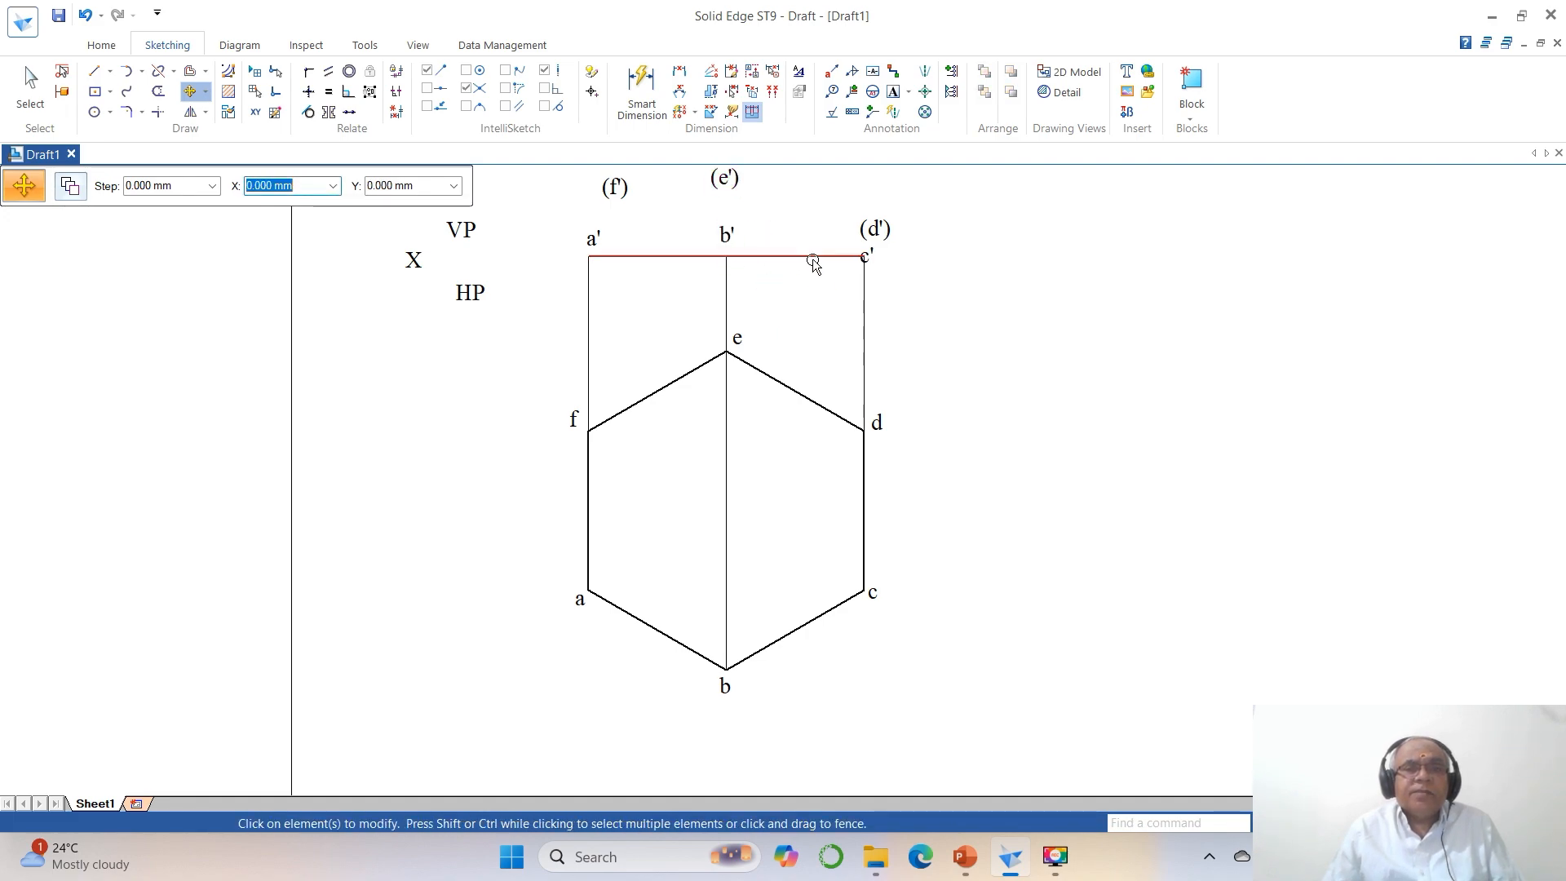
Raise the (d') label above the right projector and place c' just above the front-view line's right end.
left_click(872, 231)
left_click(972, 301)
left_click(961, 260)
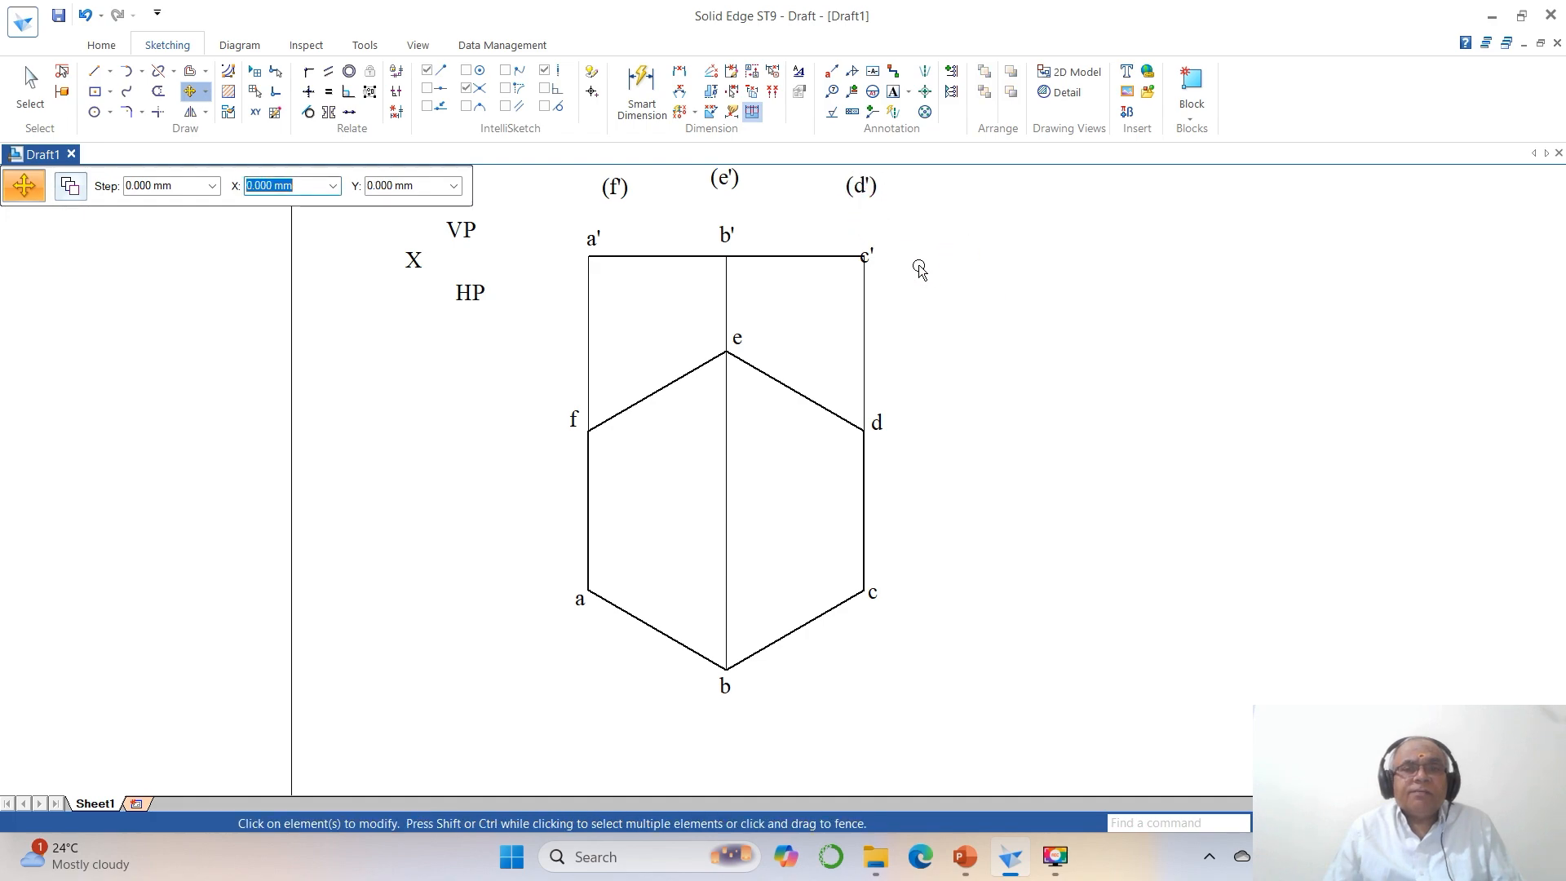
left_click(870, 256)
left_click(941, 303)
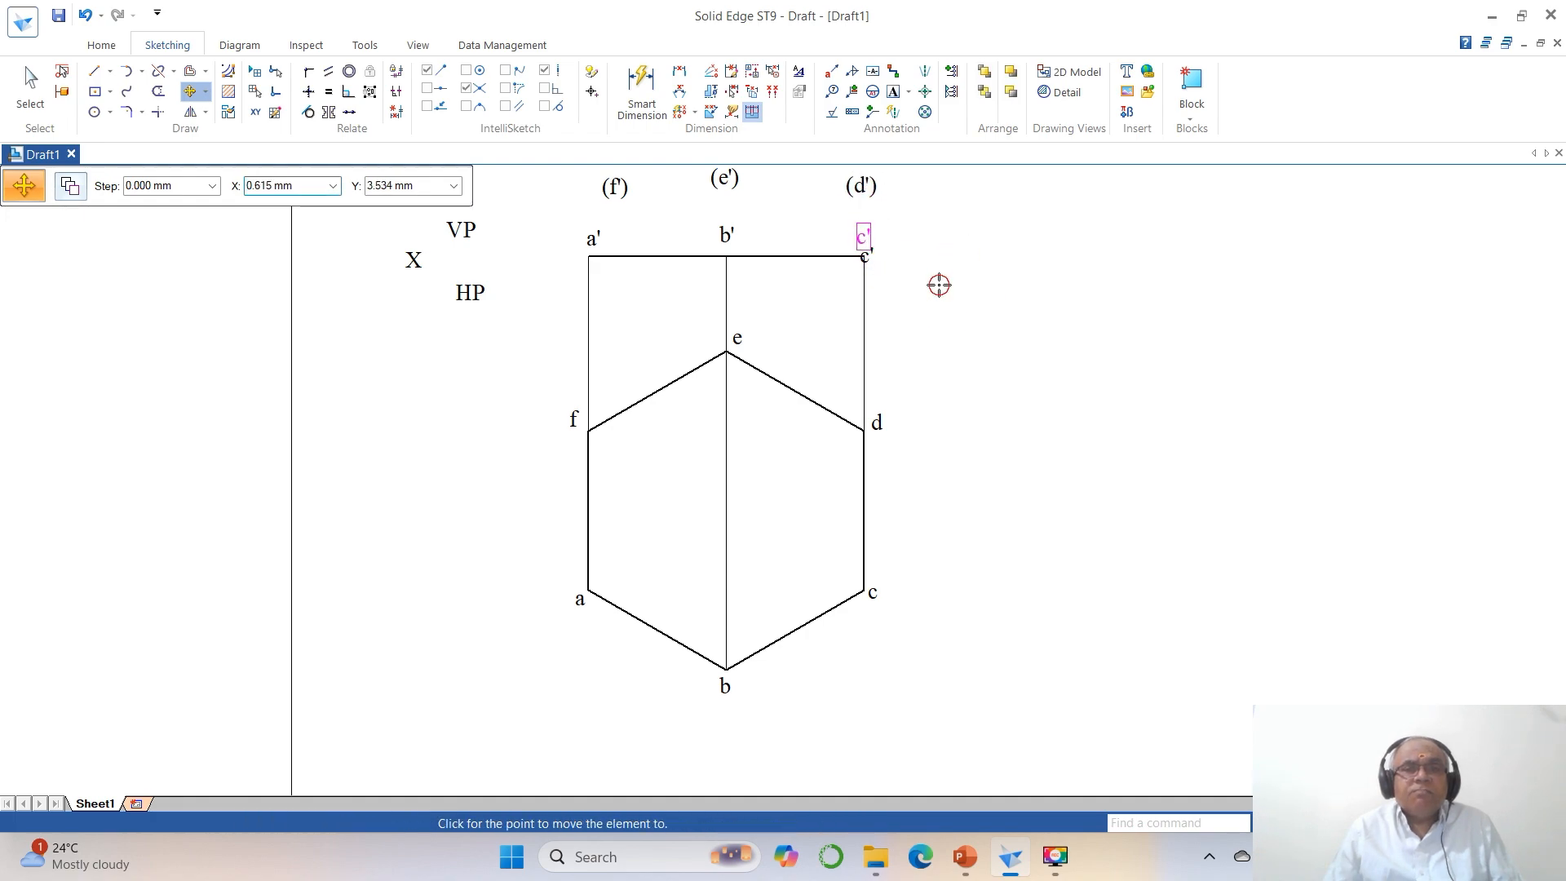
left_click(938, 285)
Lower the labels (d'), (e') and (f') so each sits directly above c', b' and a' respectively.
left_click(871, 194)
left_click(910, 216)
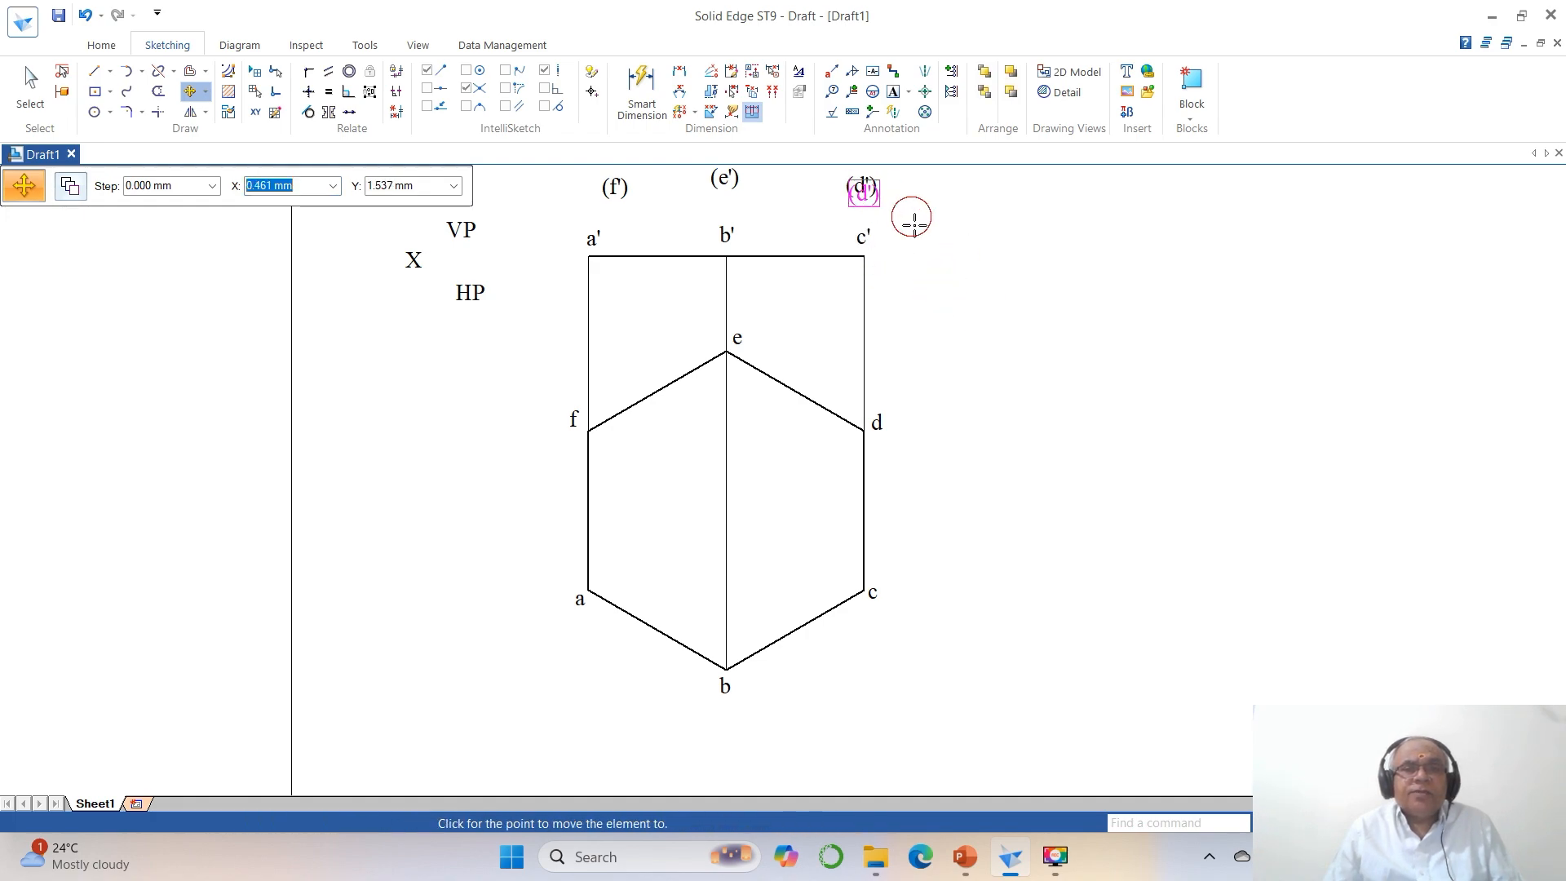
left_click(915, 244)
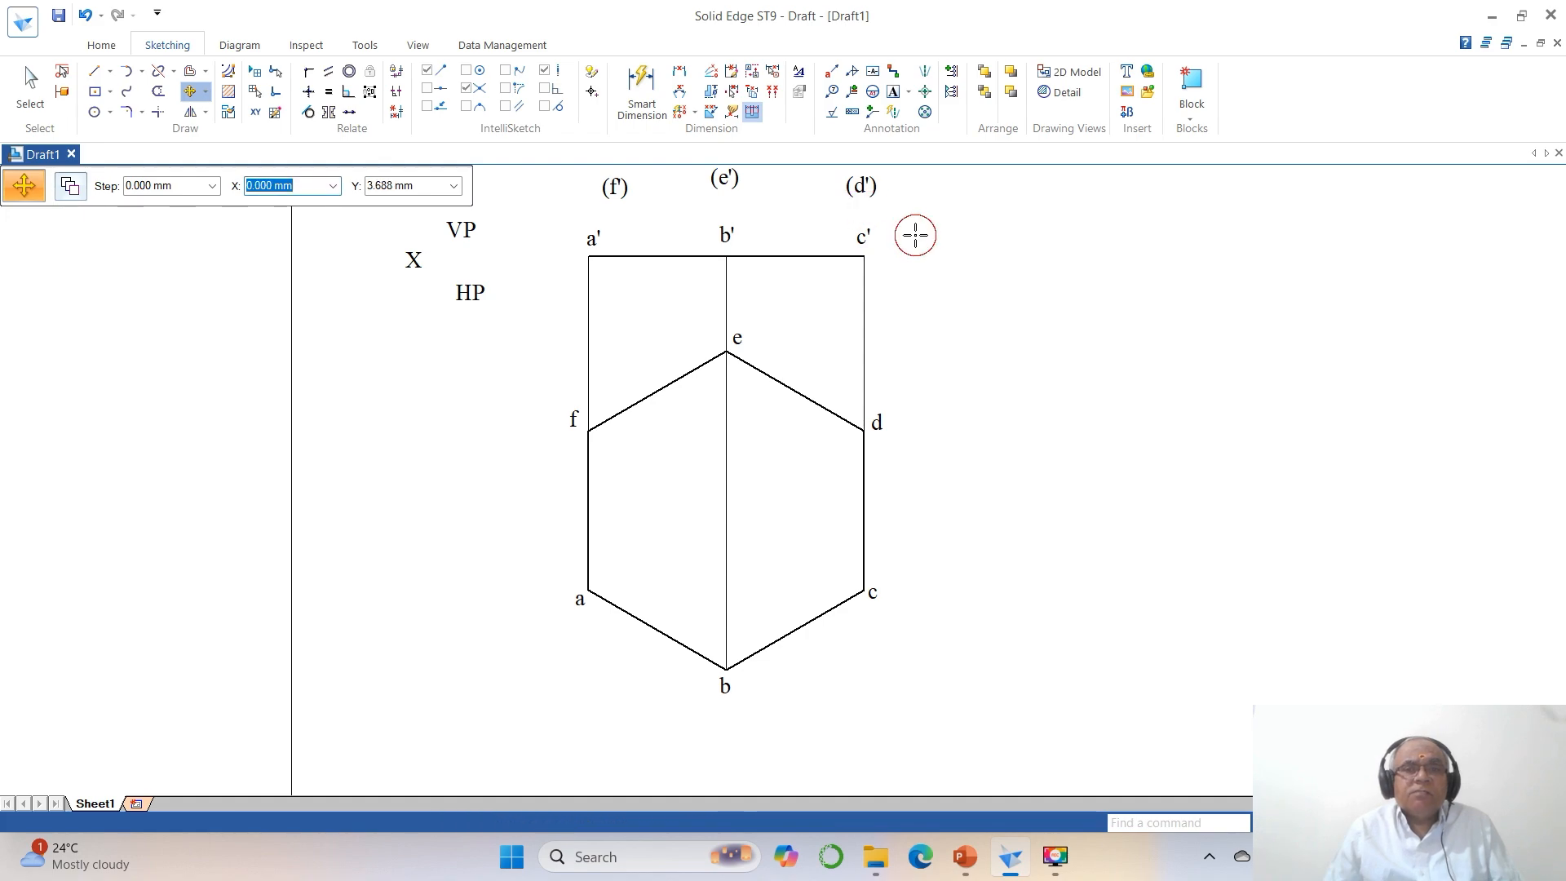
left_click(746, 186)
left_click(782, 210)
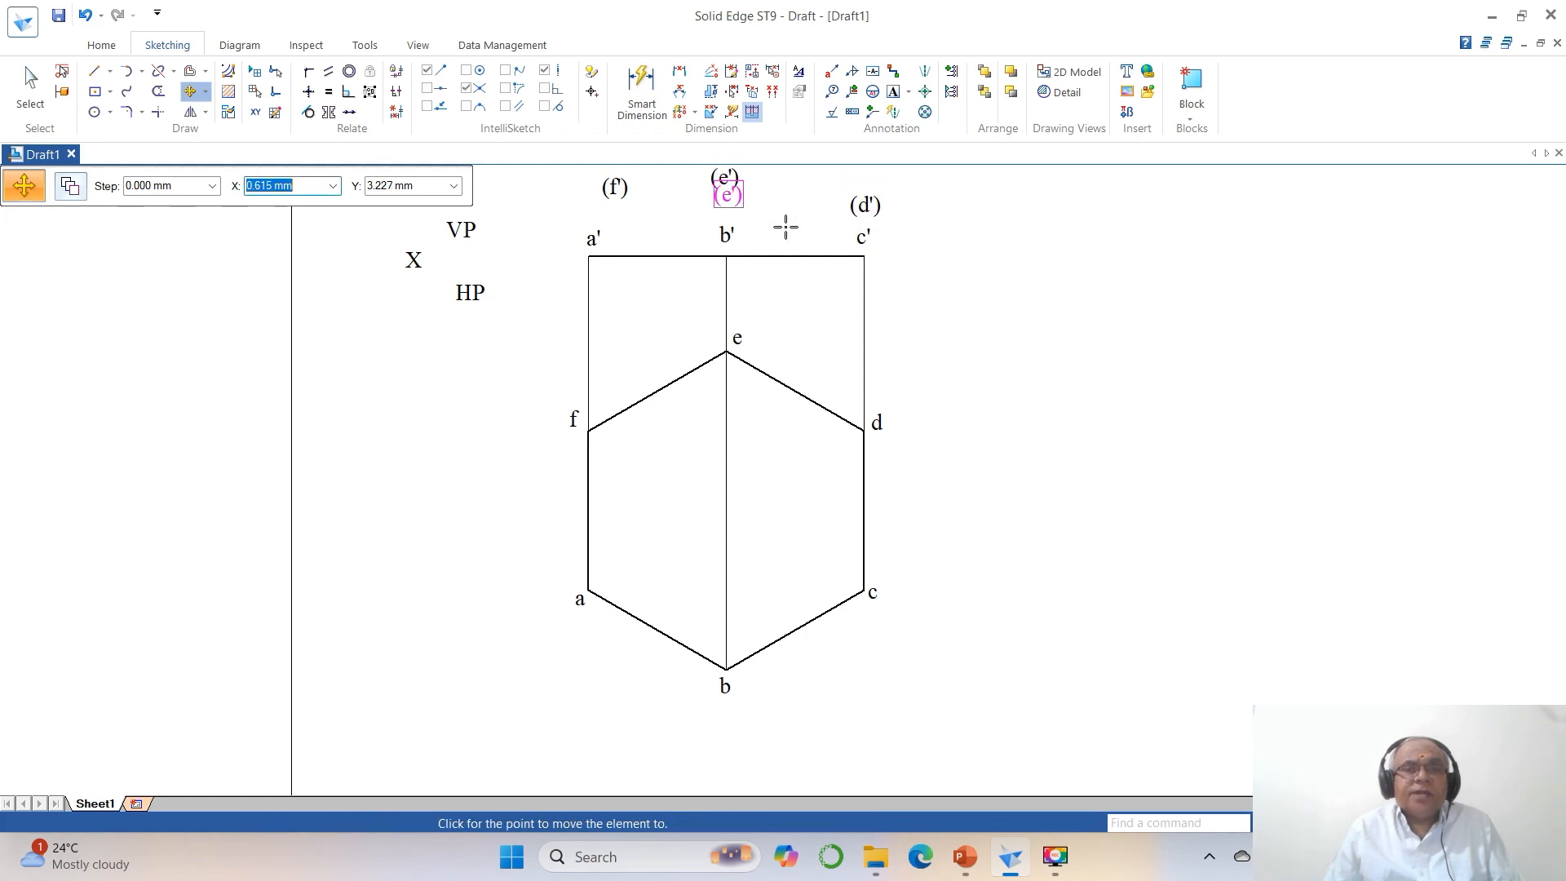
left_click(787, 235)
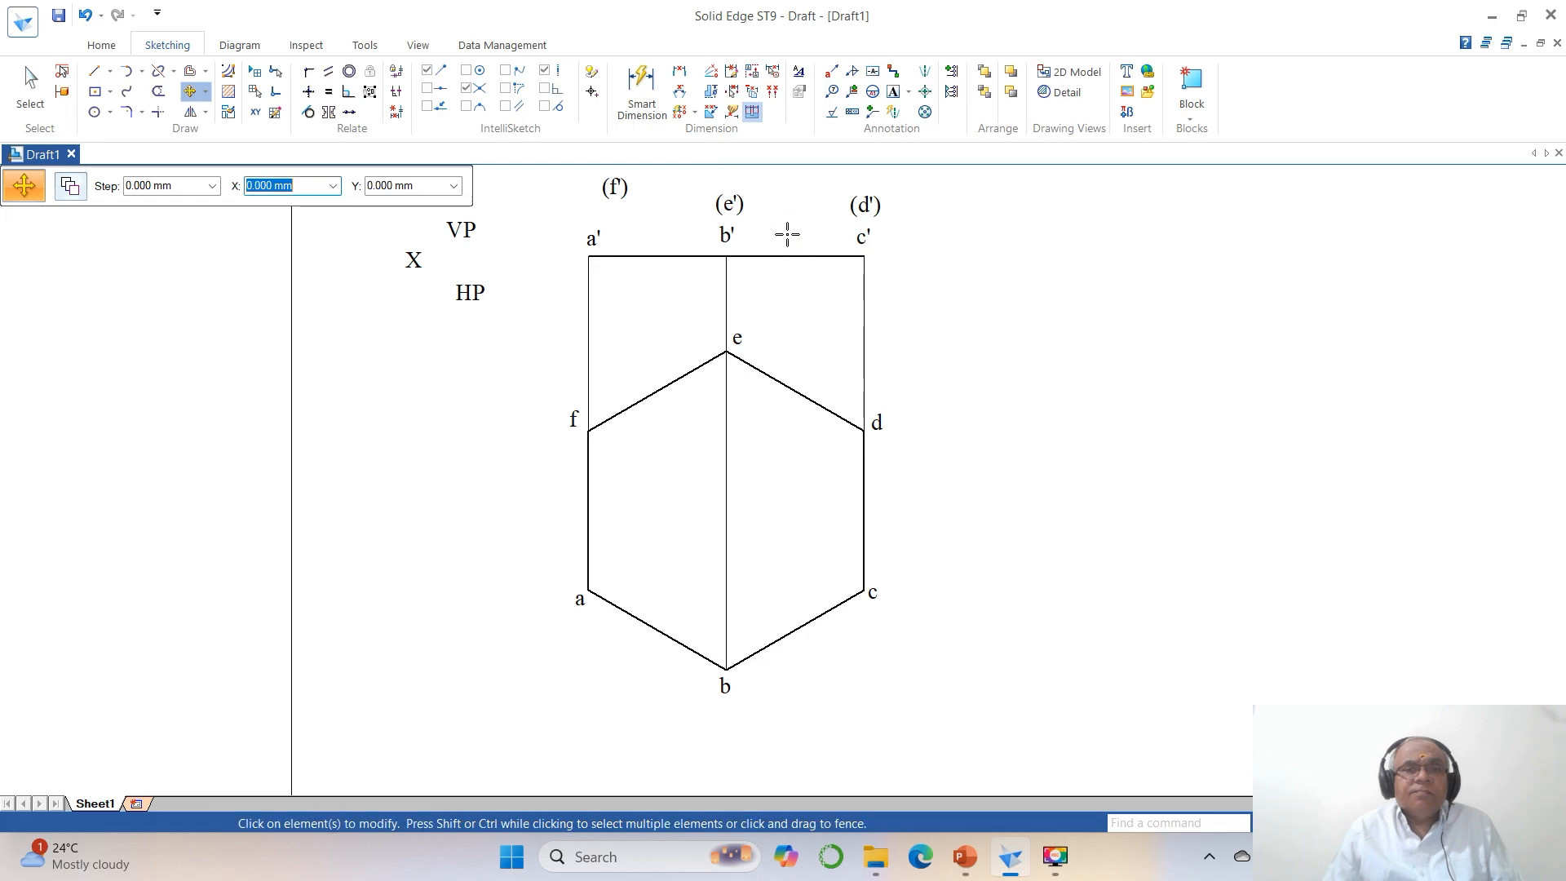
left_click(617, 194)
left_click(650, 237)
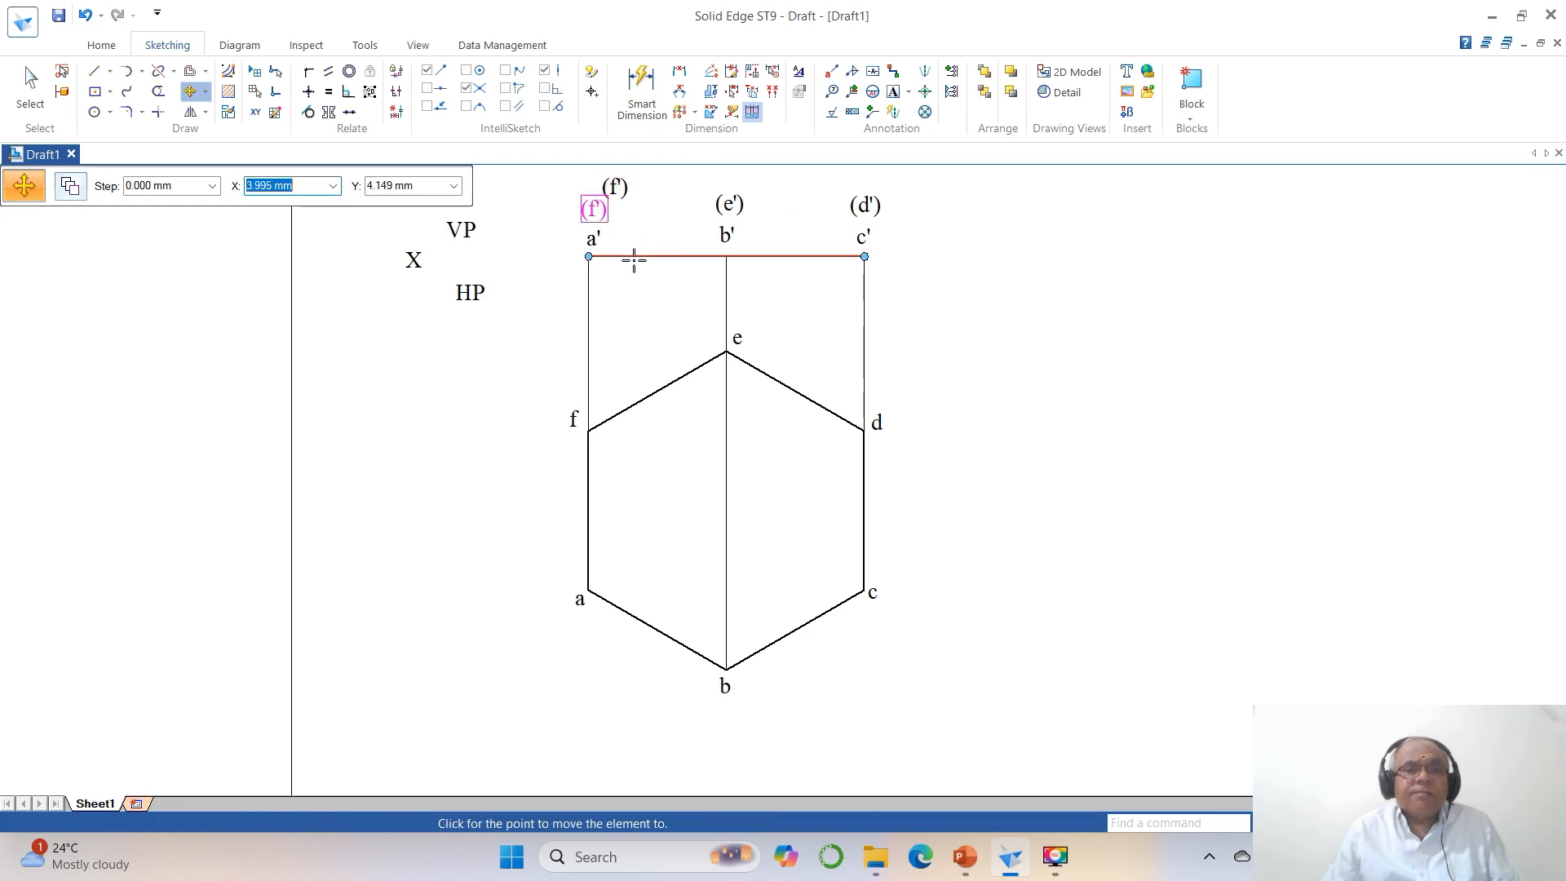
left_click(633, 255)
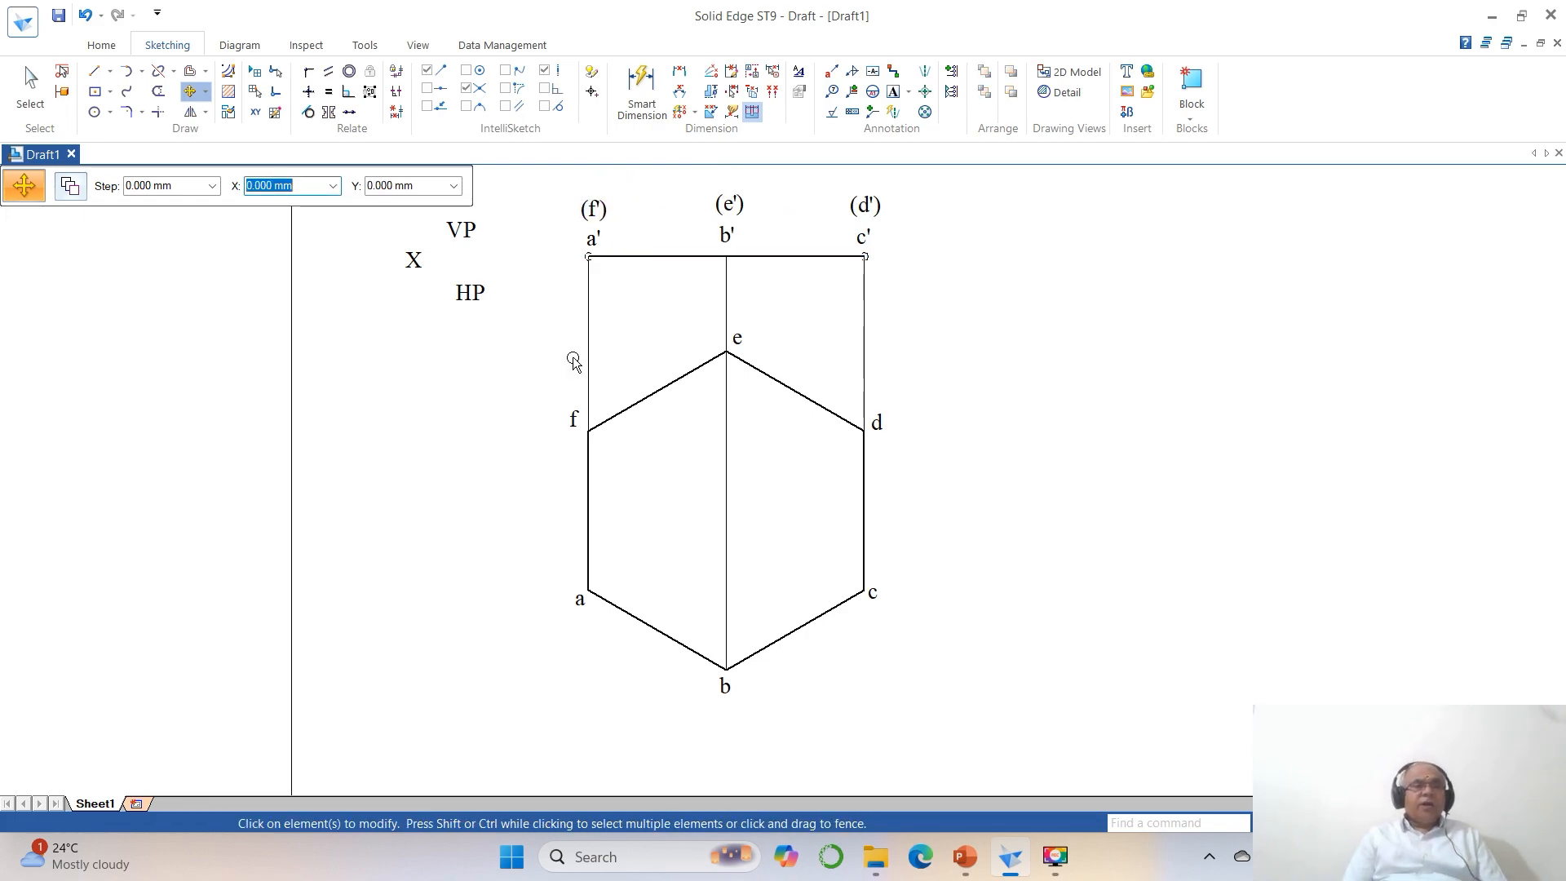
Draw a horizontal reference line from the front view's point a' leftward, ending short of the X label.
left_click(95, 71)
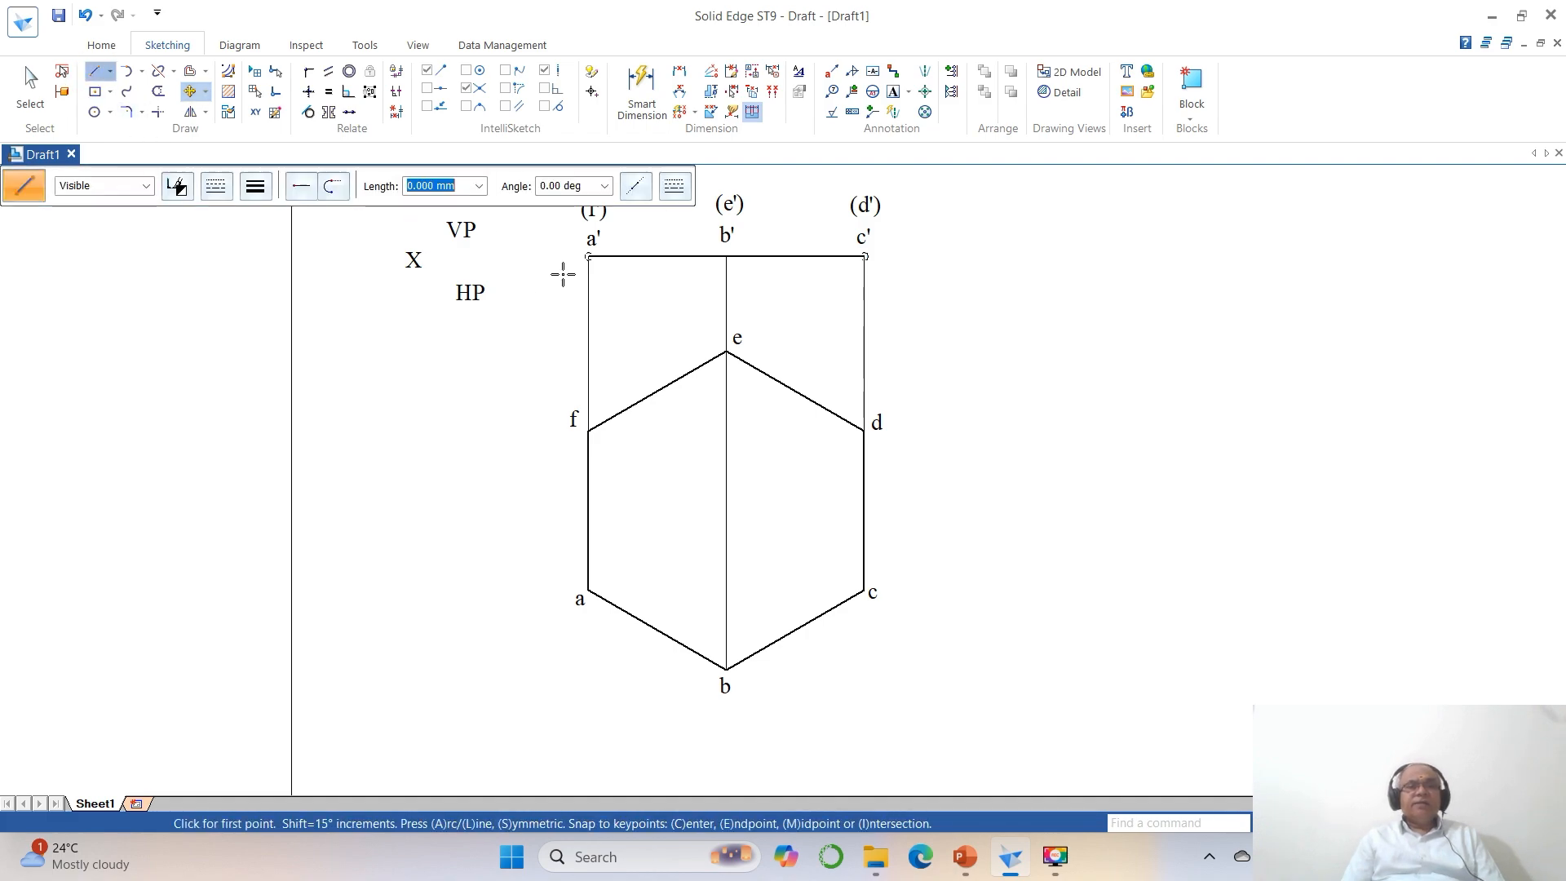
left_click(589, 257)
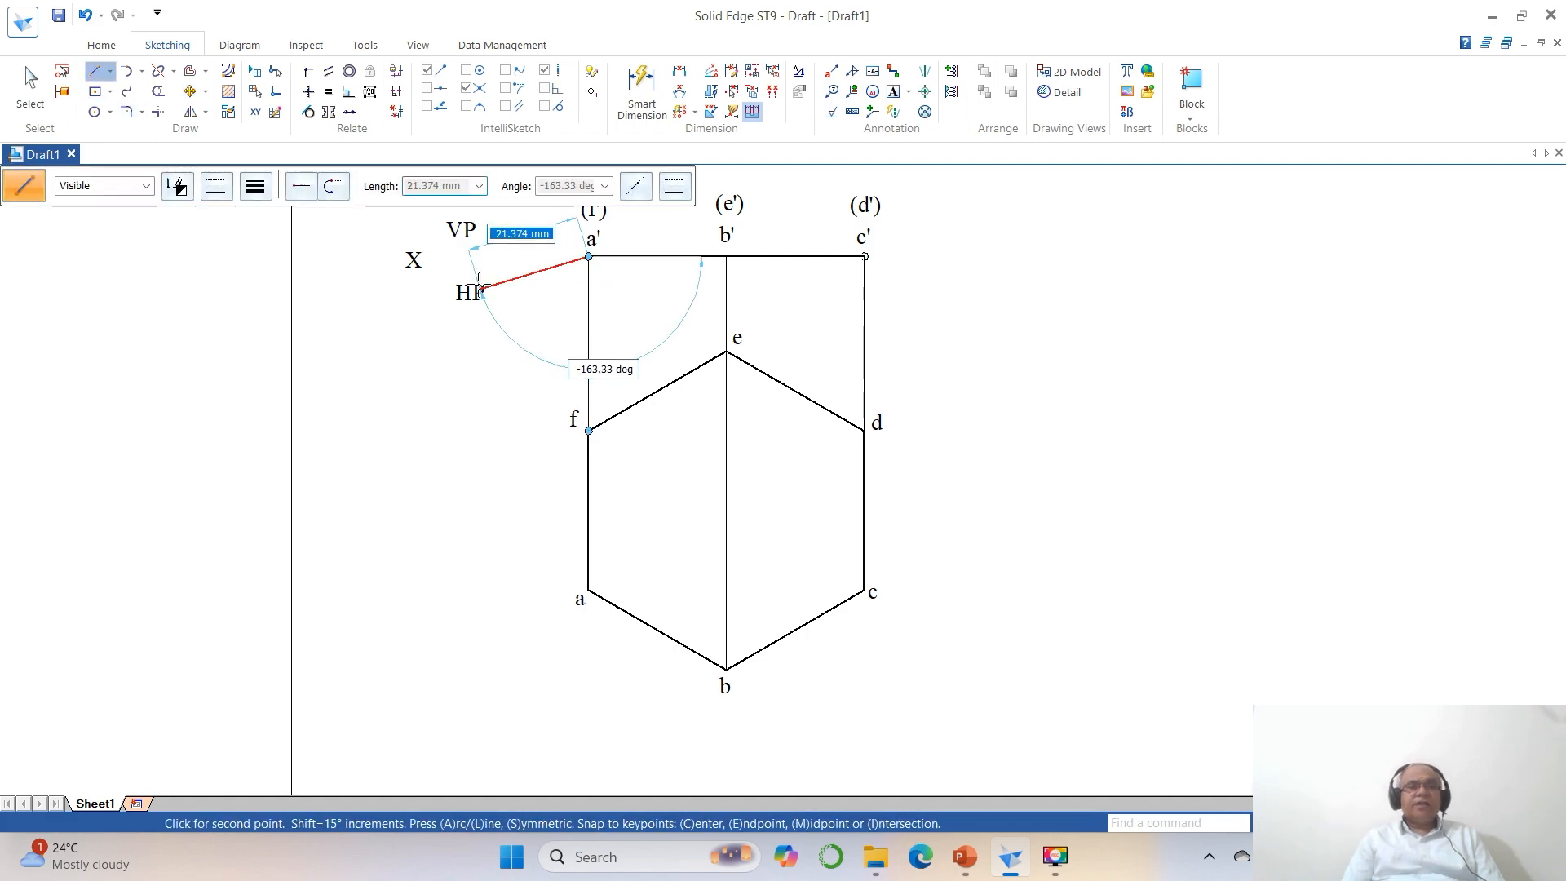
left_click(451, 260)
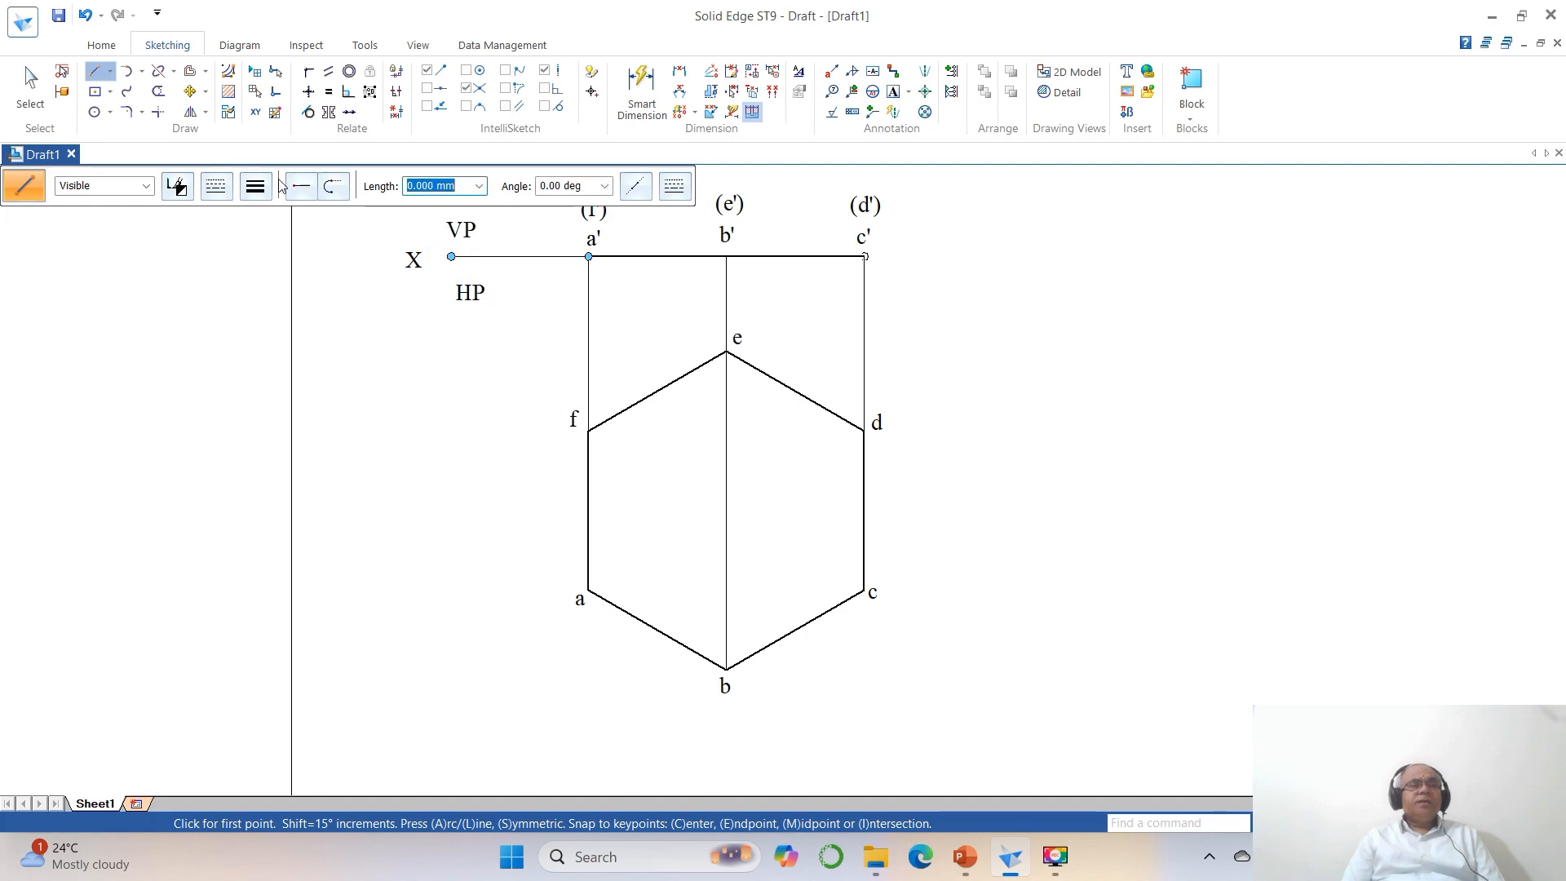
Move VP just above and HP just below the reference line, and place X at its left end.
left_click(189, 91)
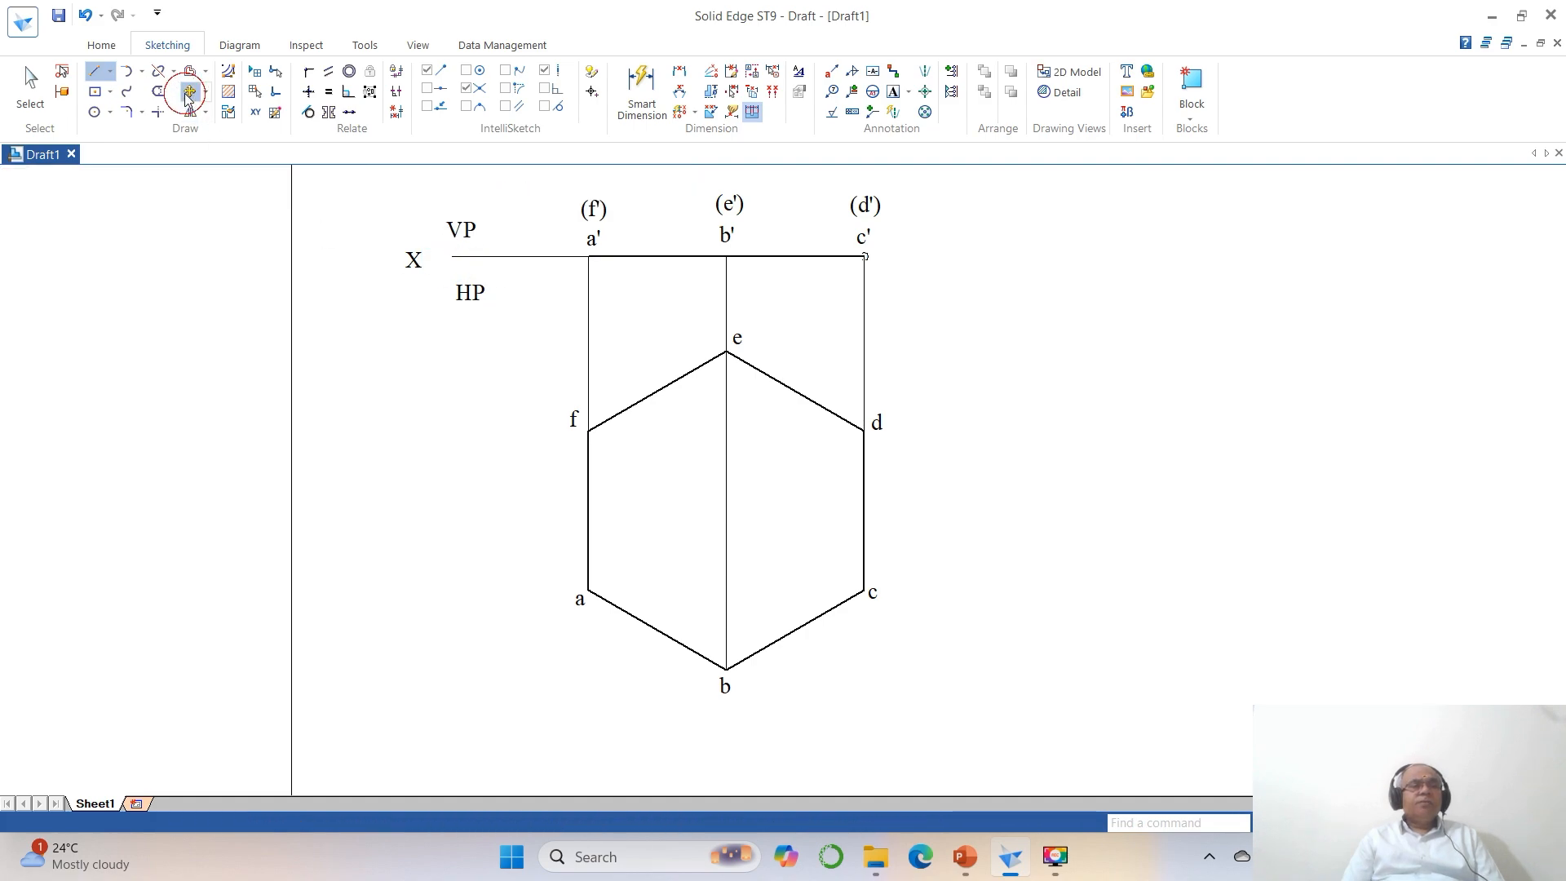
left_click(457, 230)
left_click(516, 291)
left_click(532, 297)
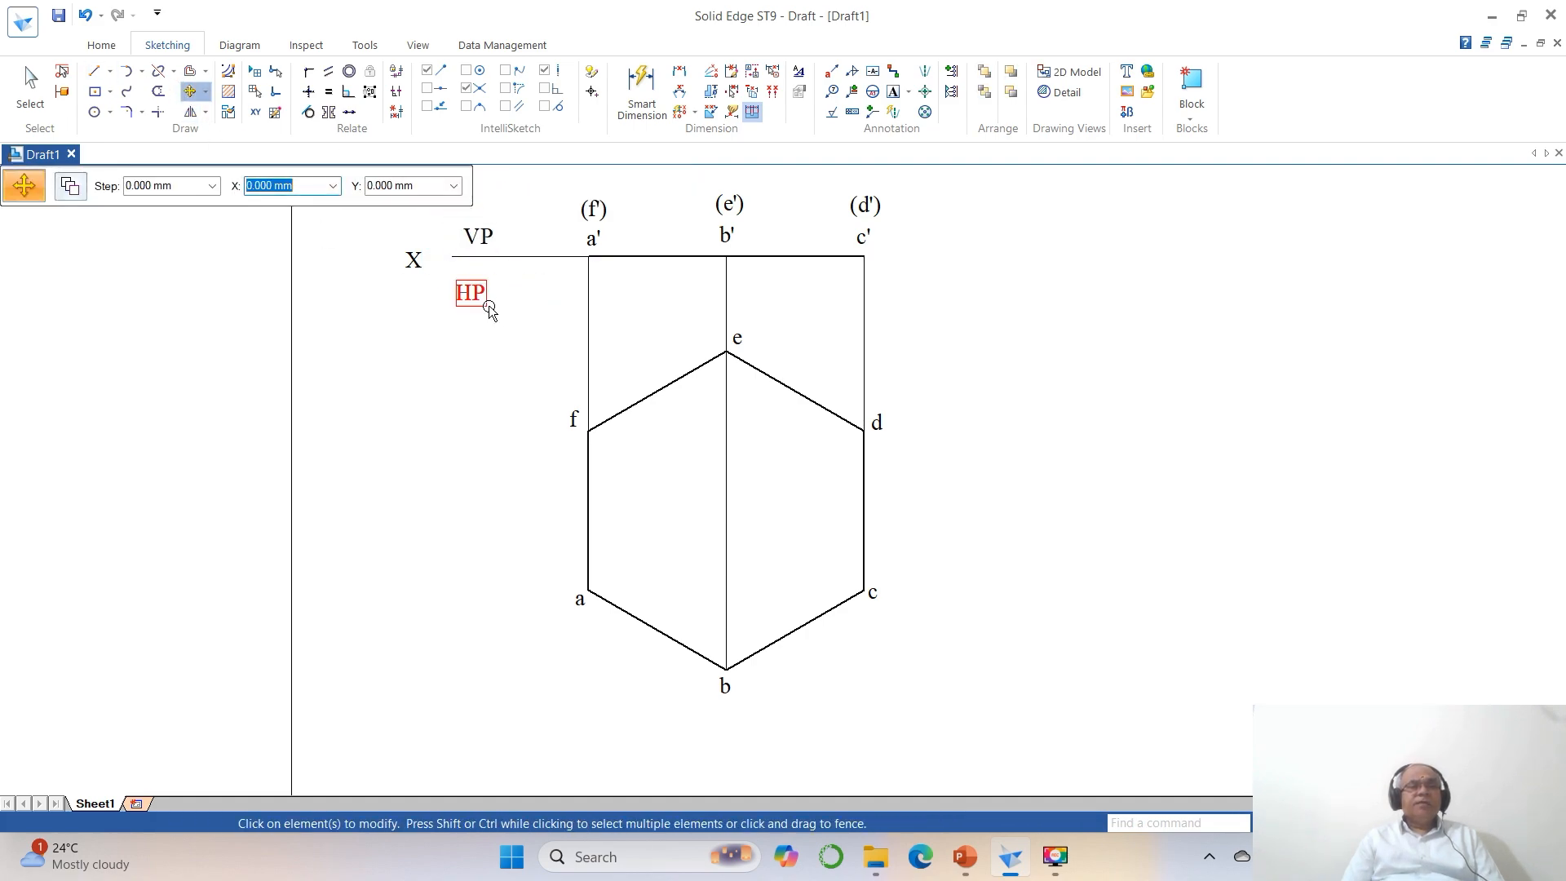
left_click(488, 304)
left_click(483, 342)
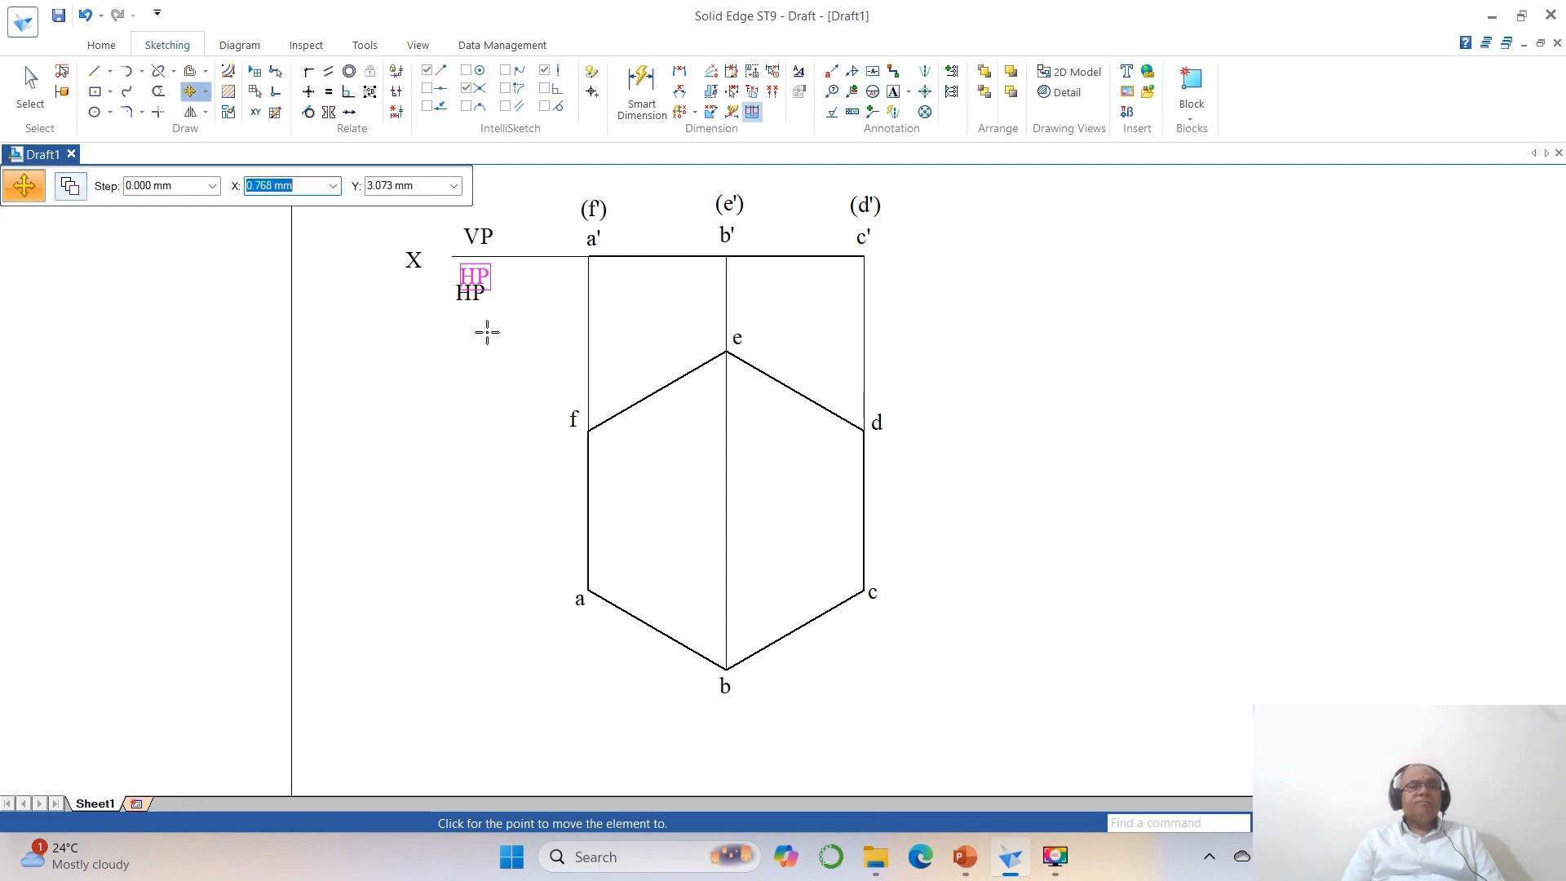
left_click(492, 333)
left_click(413, 261)
left_click(399, 317)
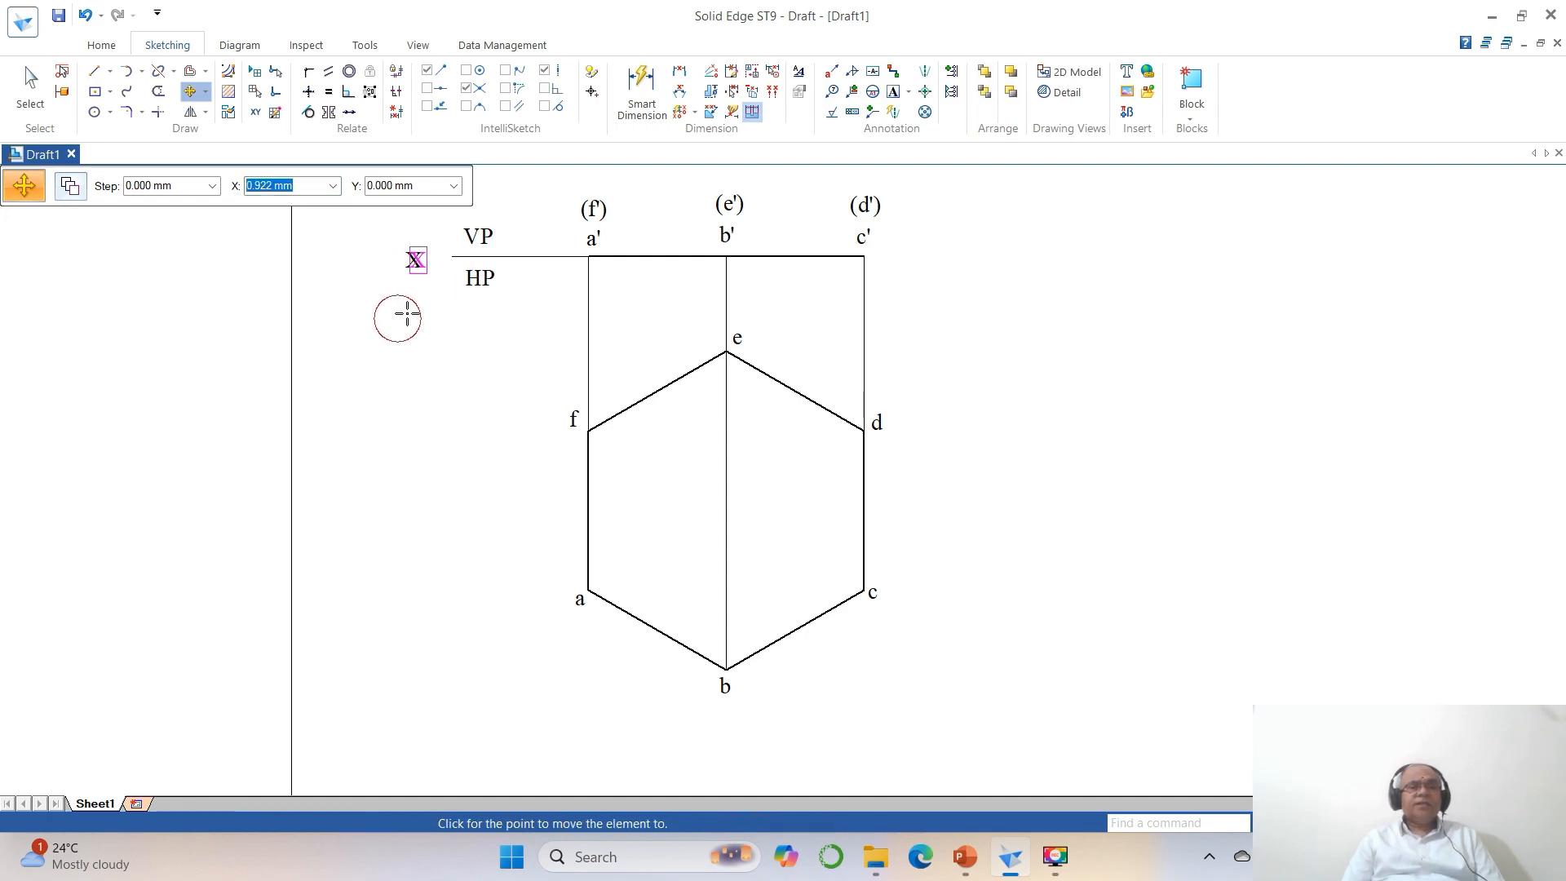
left_click(420, 316)
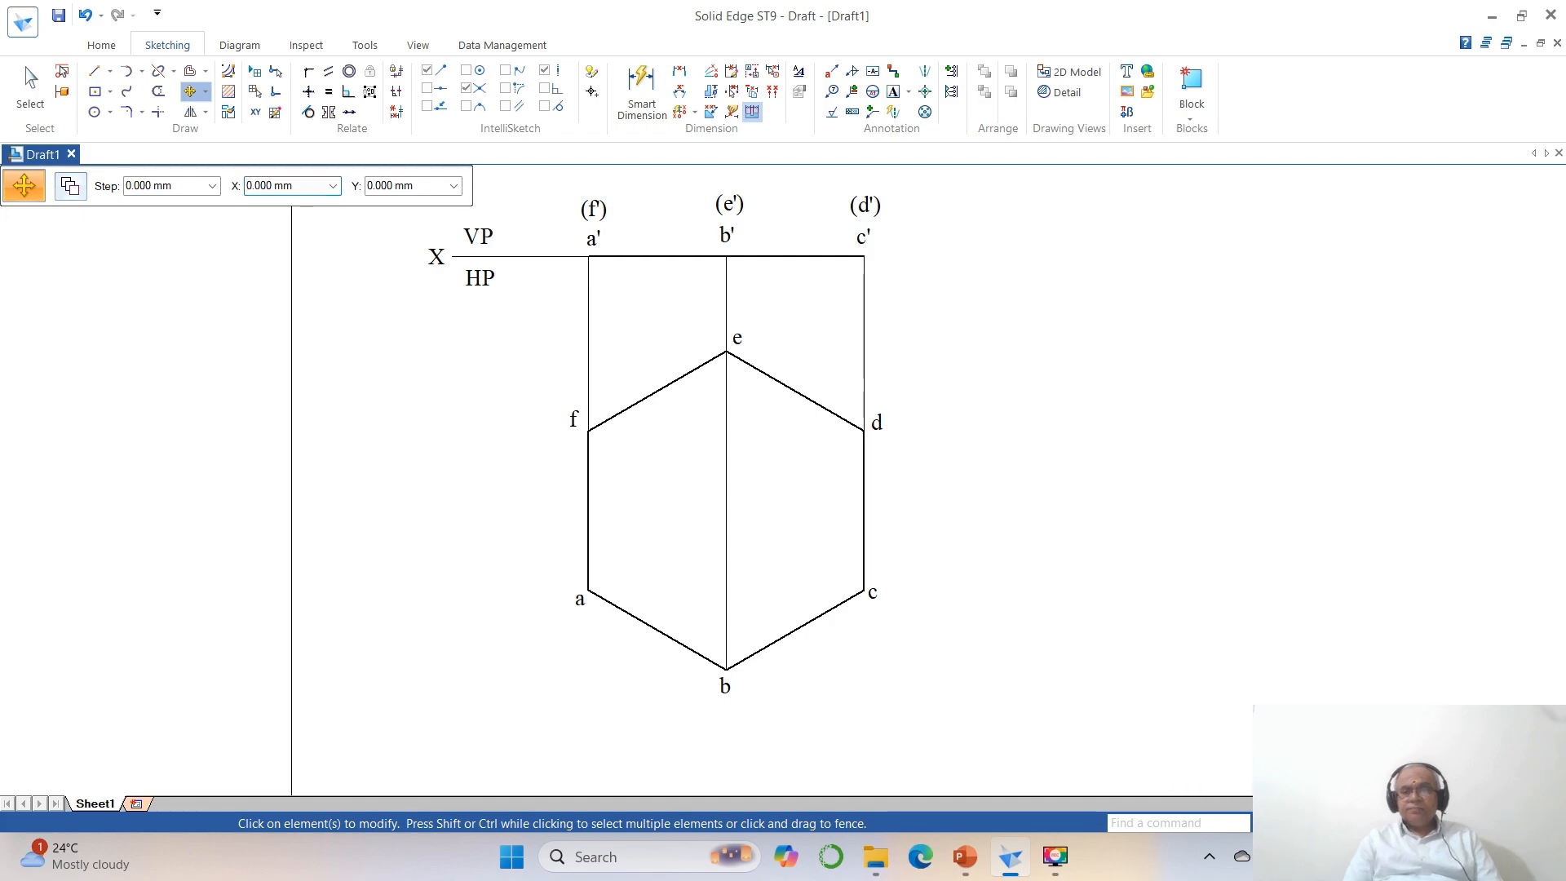
Split the front-view line a'c' at point b' on the middle projector.
left_click(1390, 823)
left_click(1347, 822)
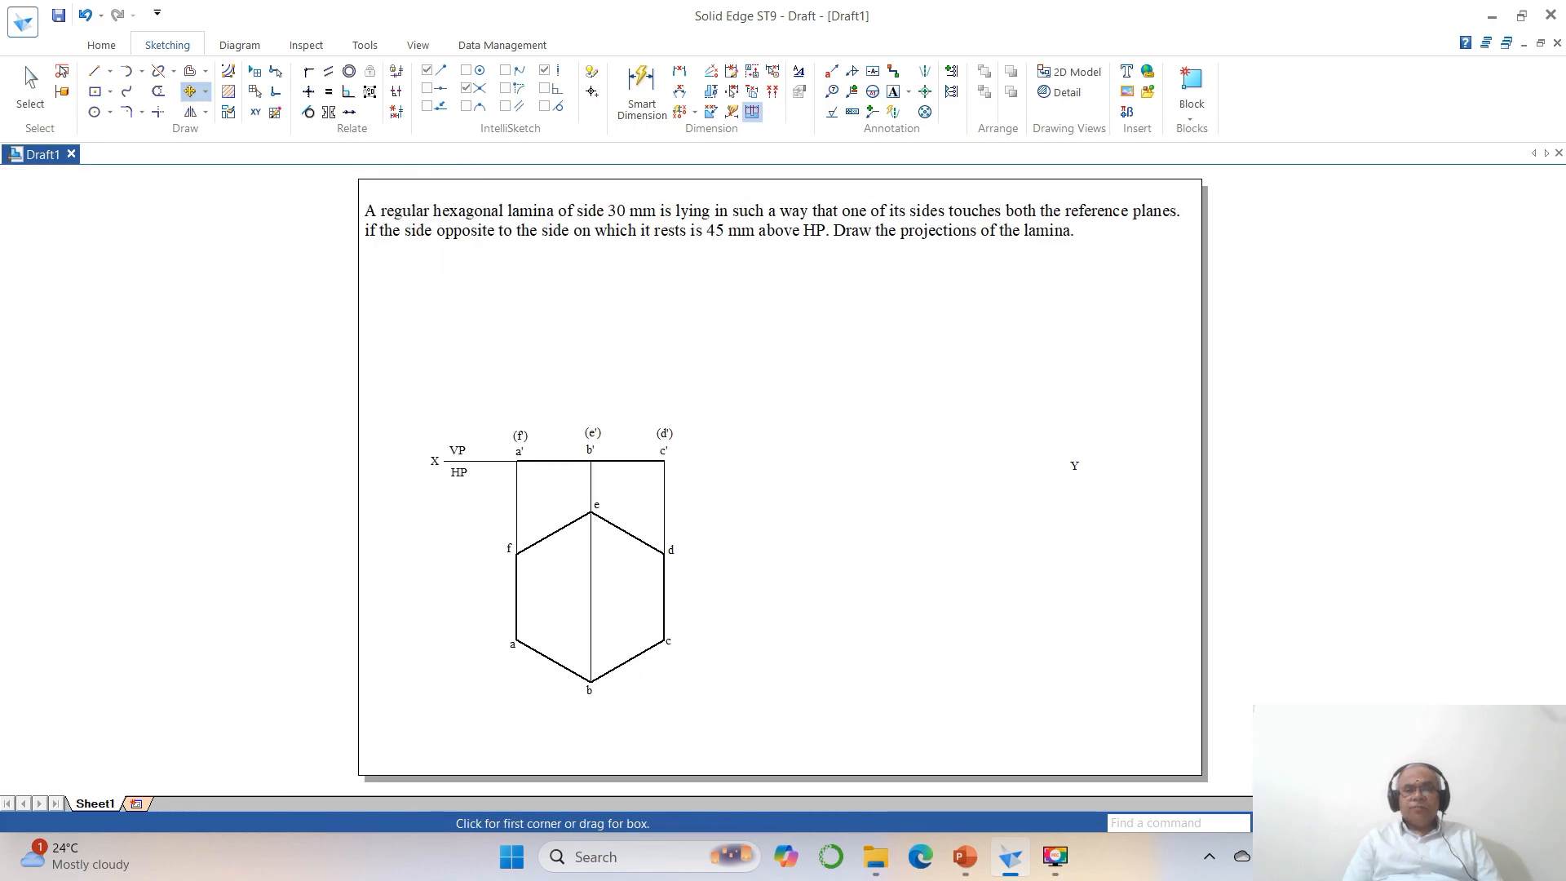
left_click(399, 318)
left_click(1221, 734)
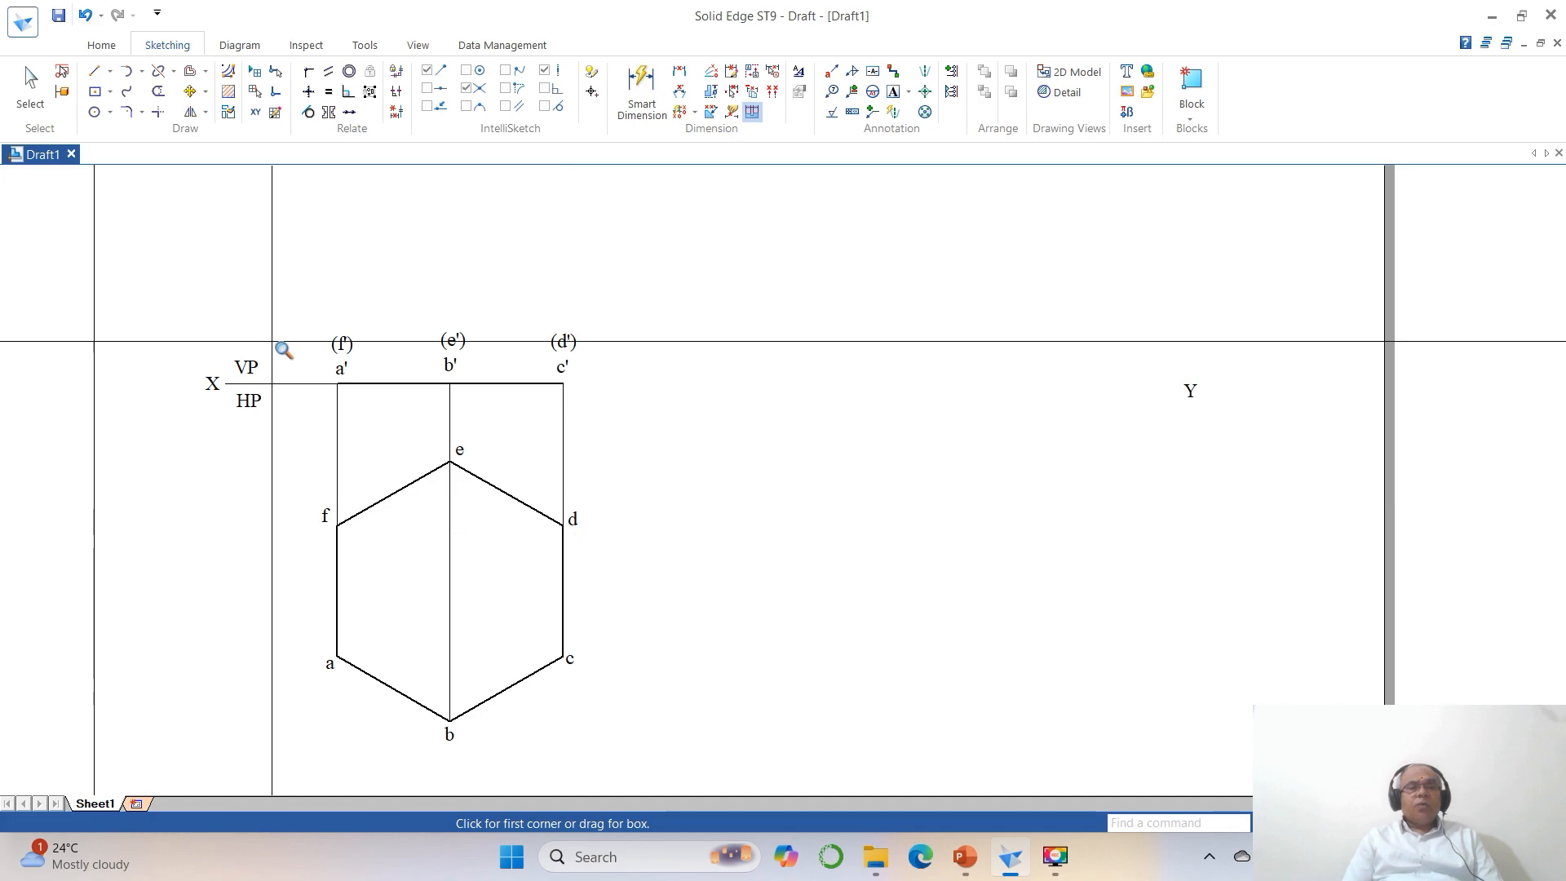
left_click(159, 71)
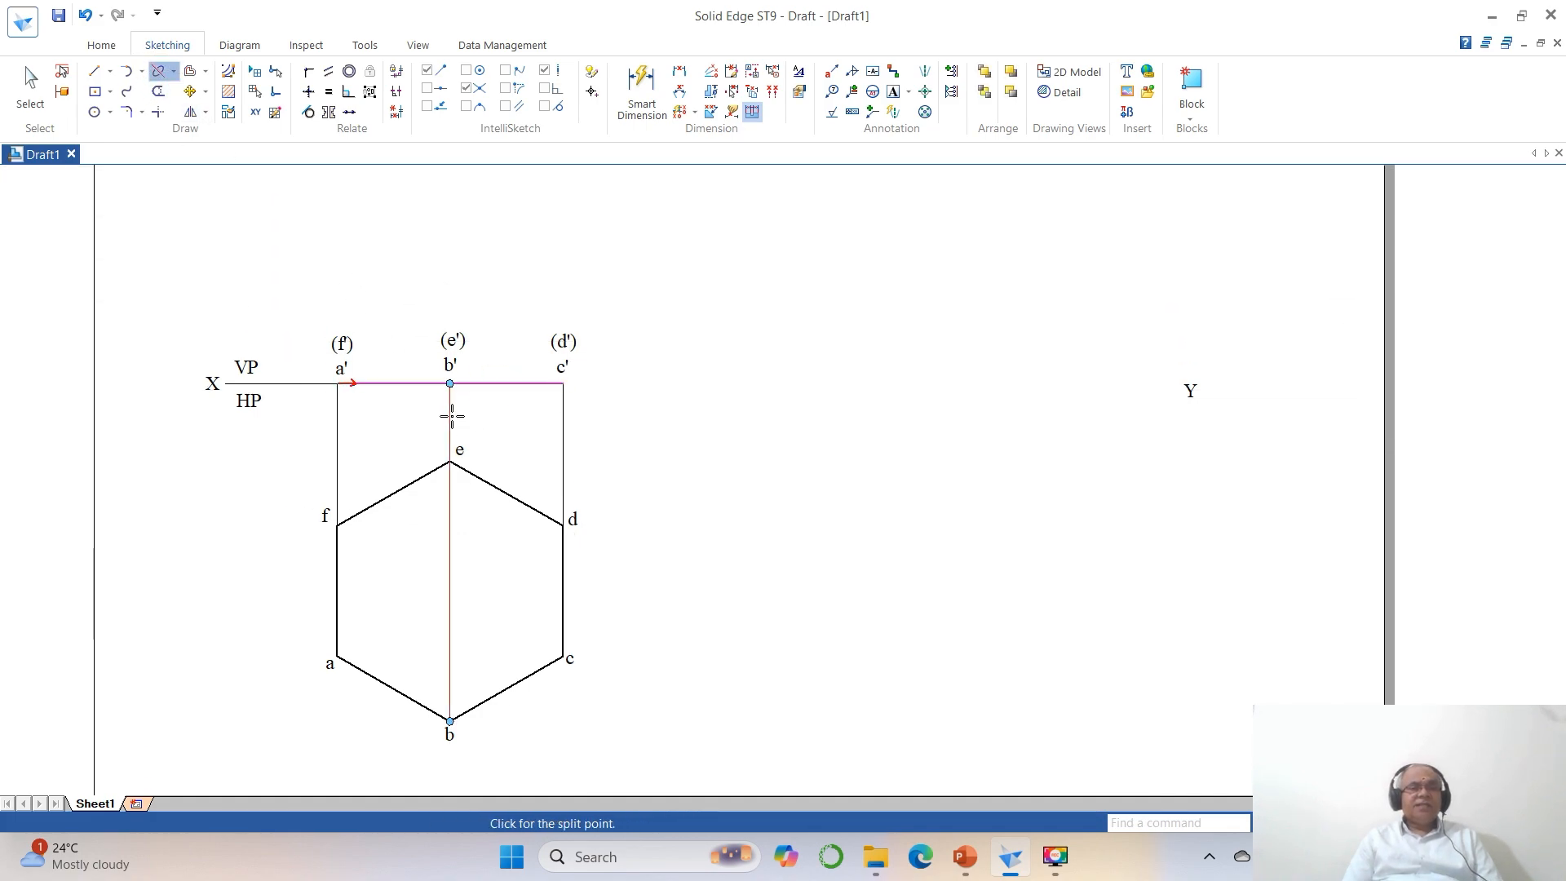
left_click(451, 384)
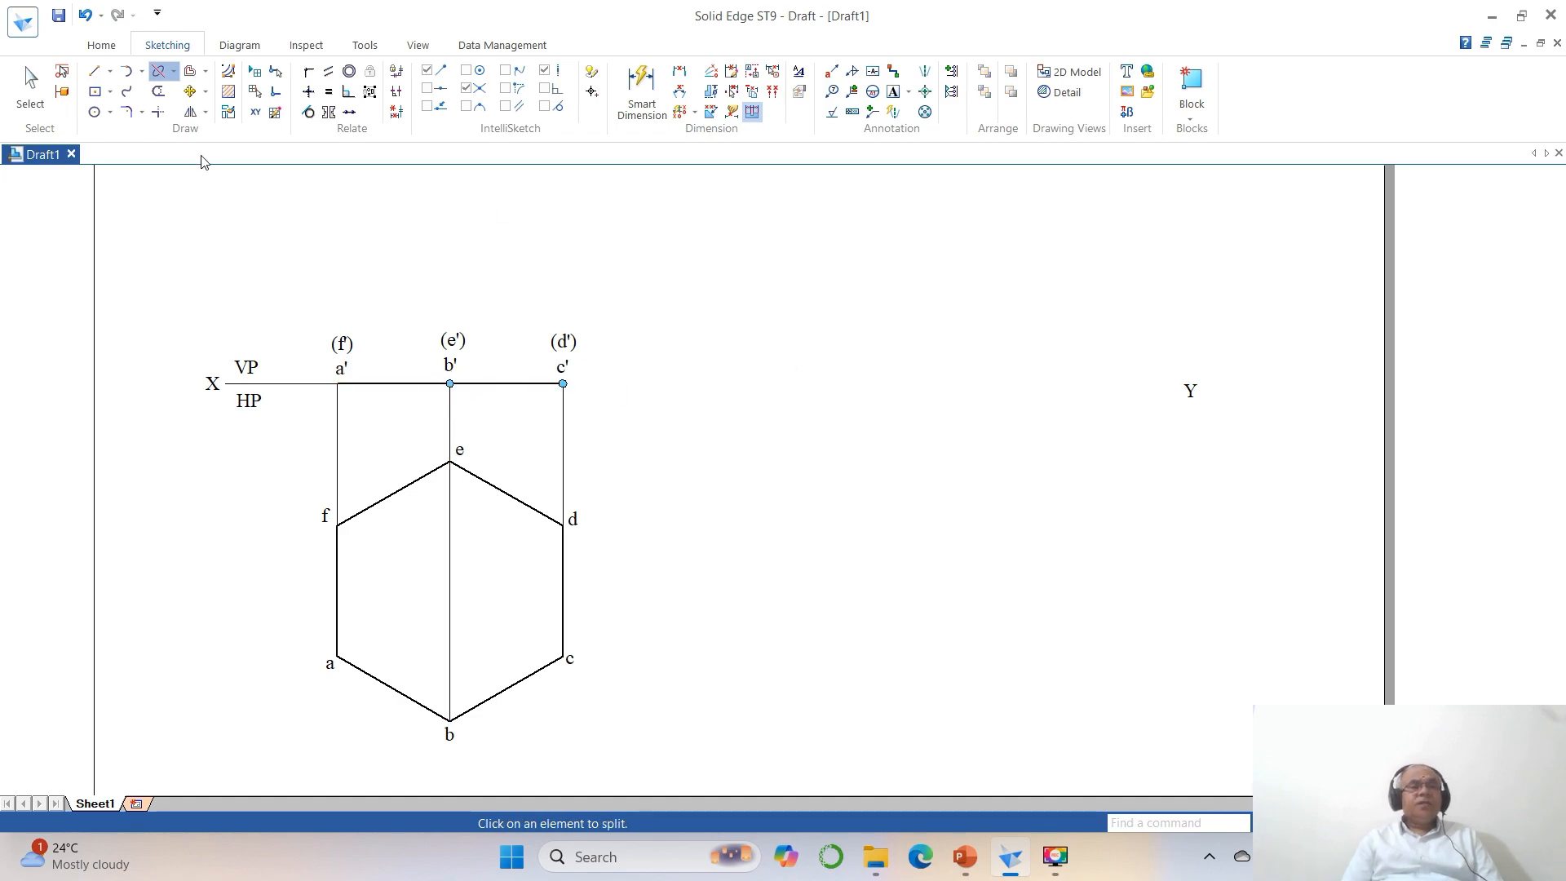
Extend the reference line horizontally from the front view's point c' to just short of the Y label.
left_click(94, 71)
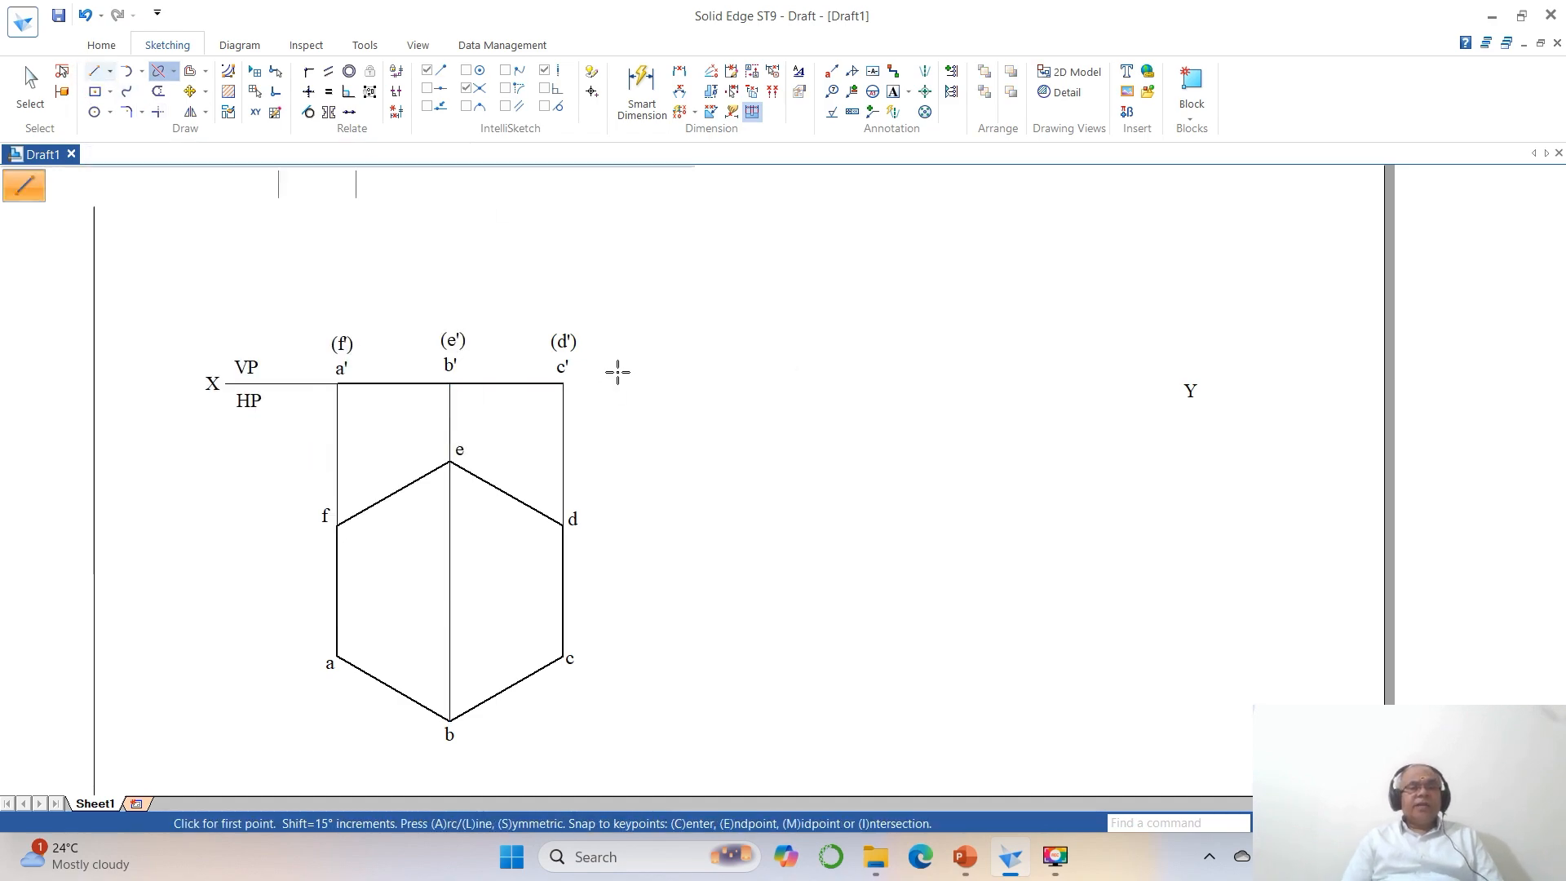
left_click(562, 383)
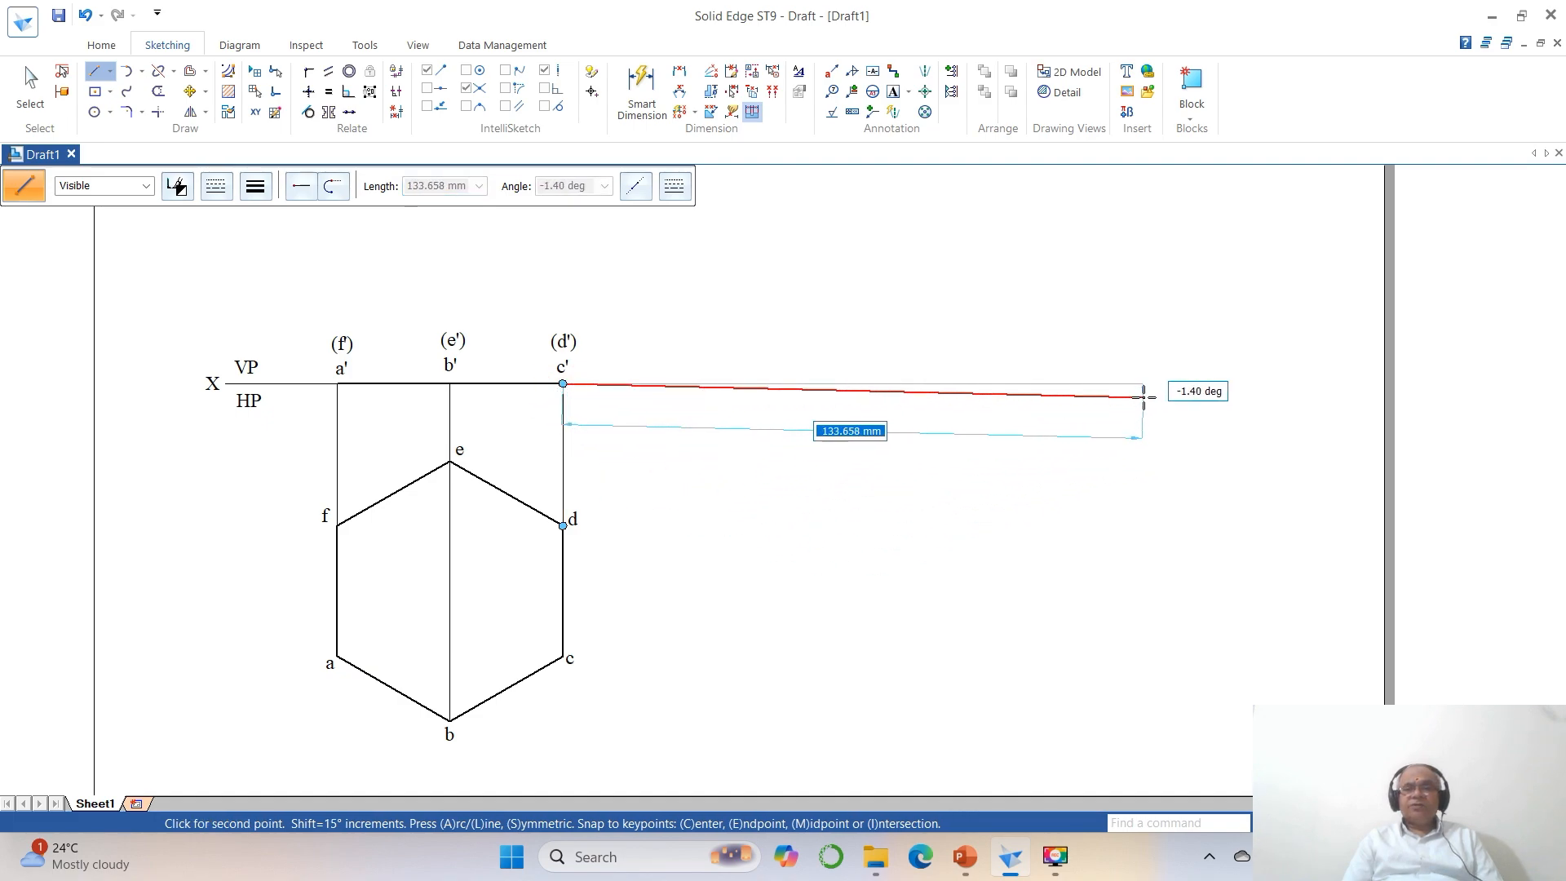
left_click(1164, 384)
right_click(1121, 538)
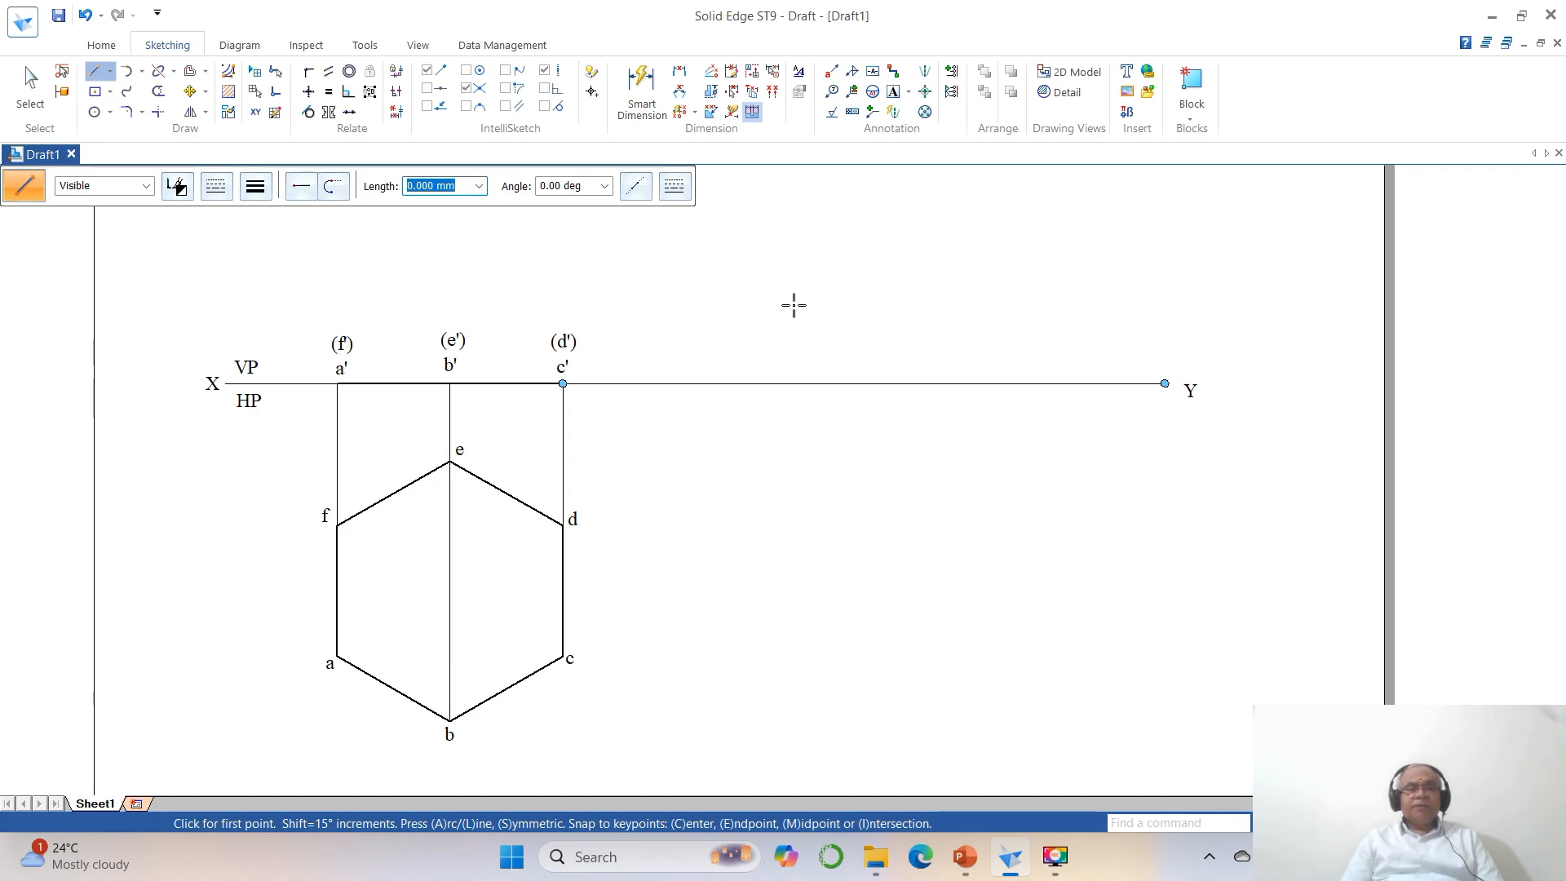
Offset the reference-line segment between c' and Y by 45 mm upward as a single parallel line.
scroll(794, 306, "down", 2)
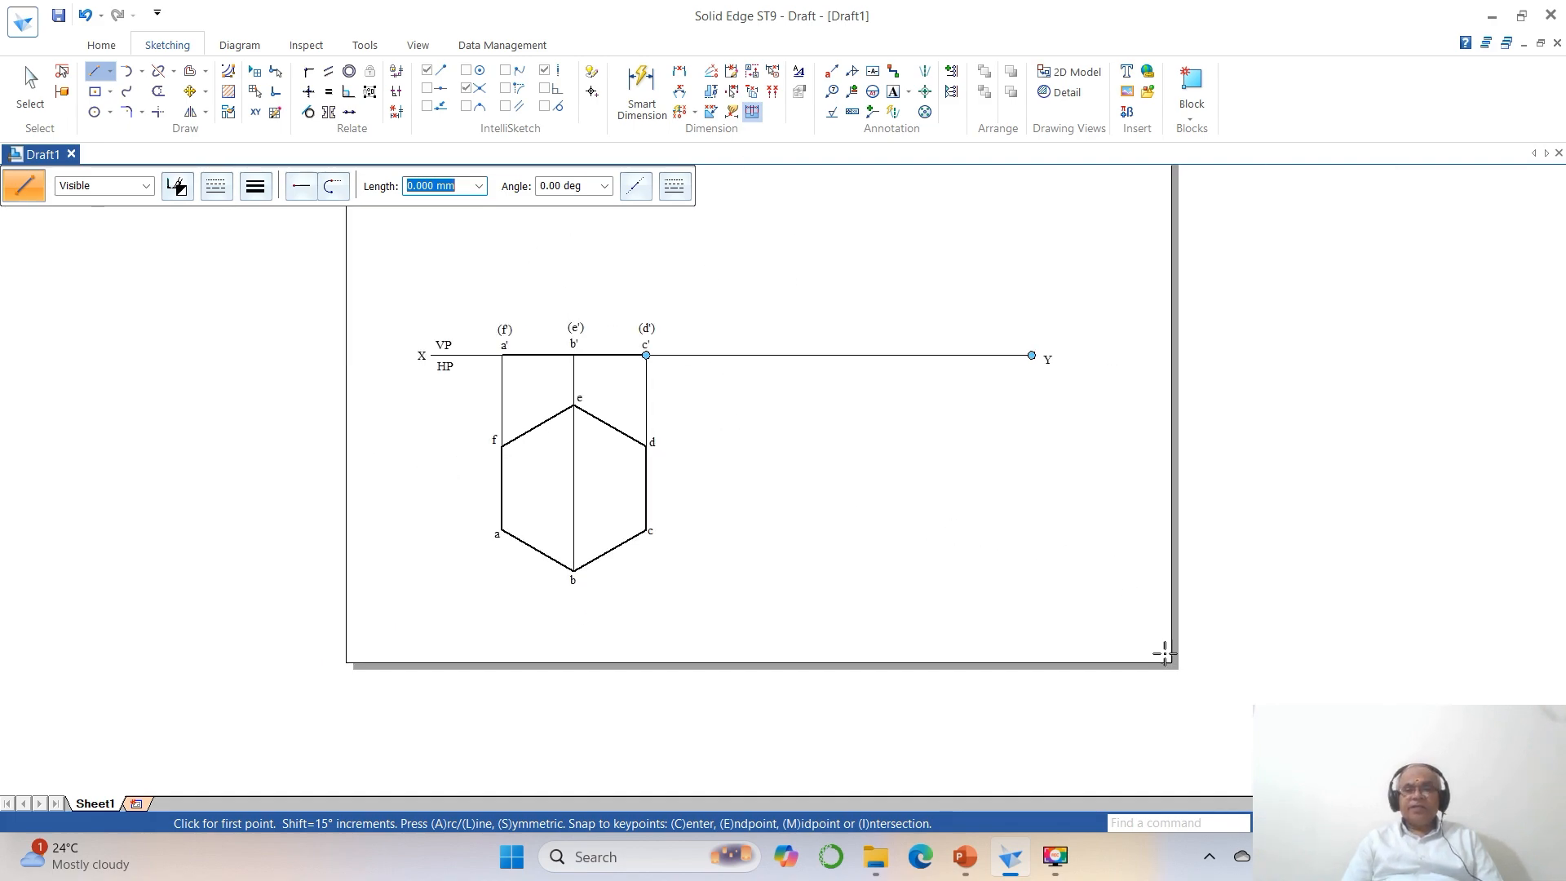
left_click(1358, 823)
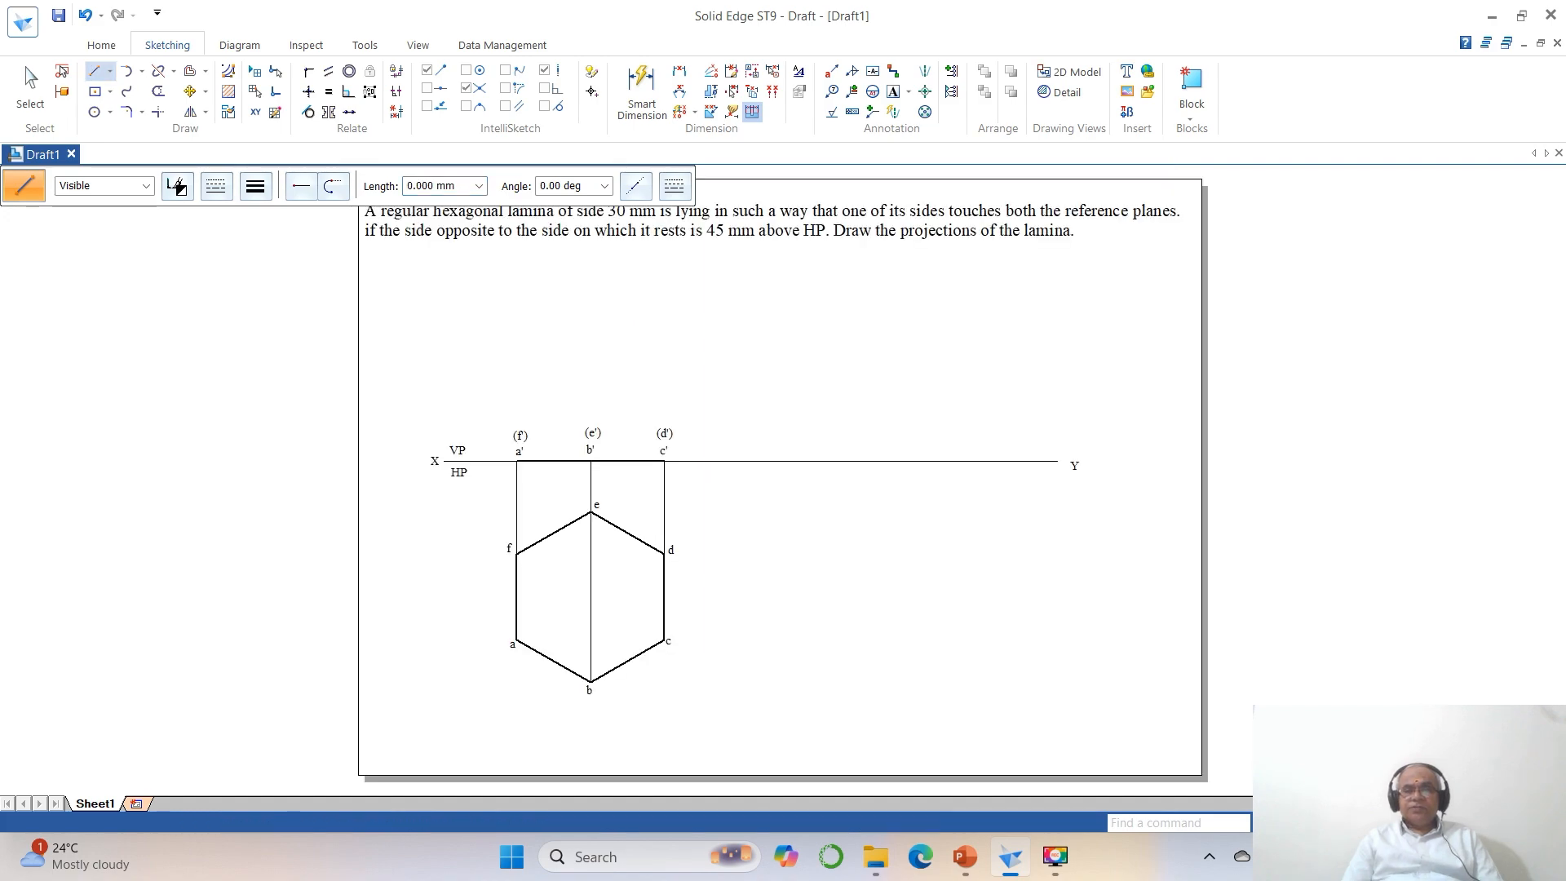
left_click(1321, 823)
left_click(368, 188)
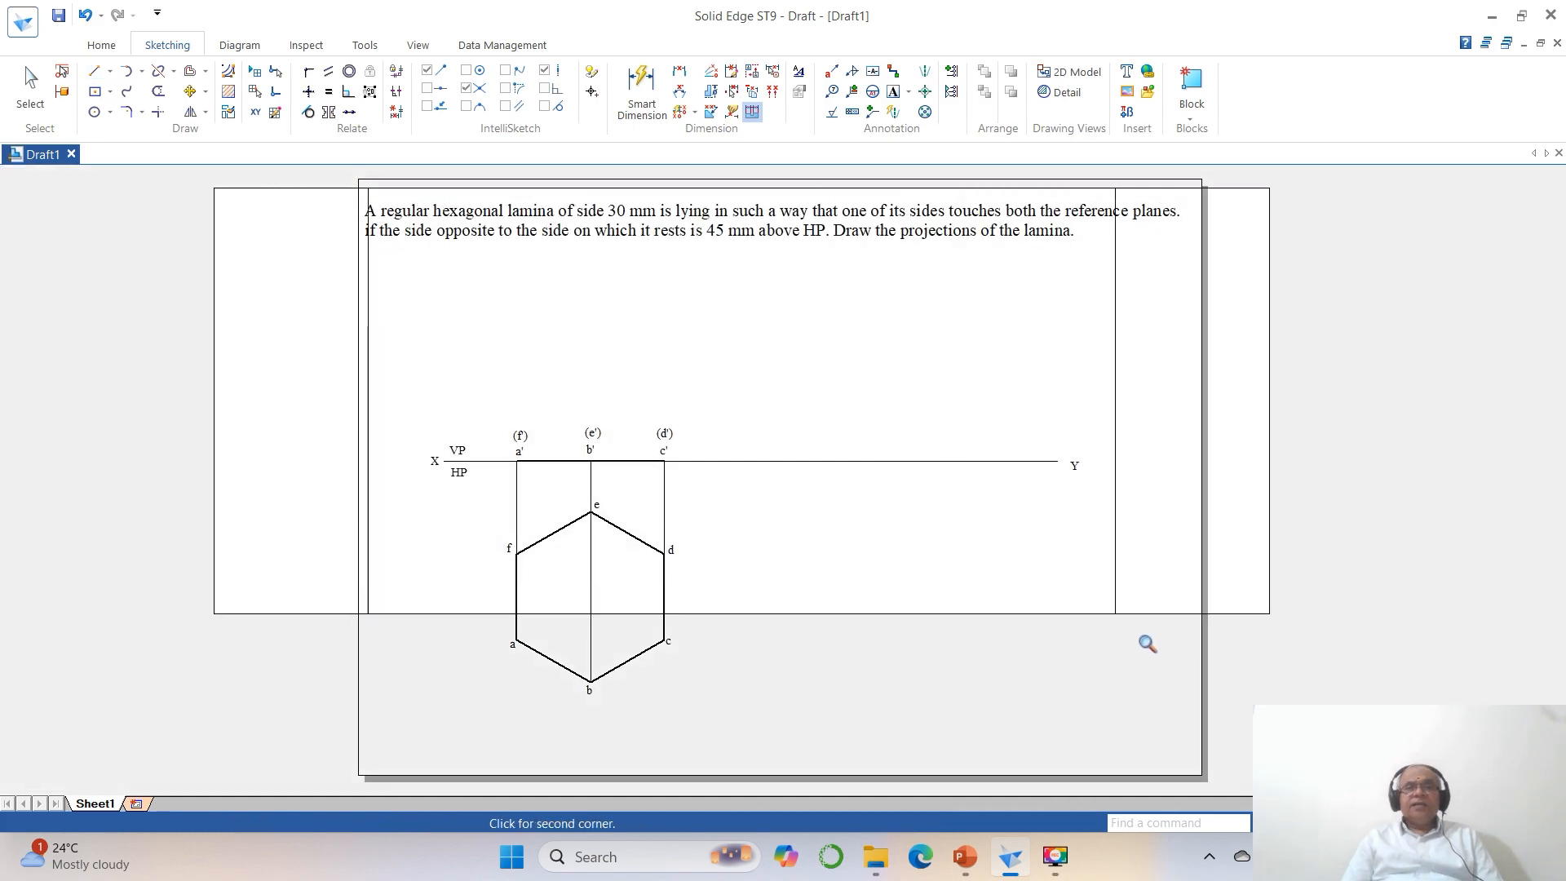
left_click(1148, 644)
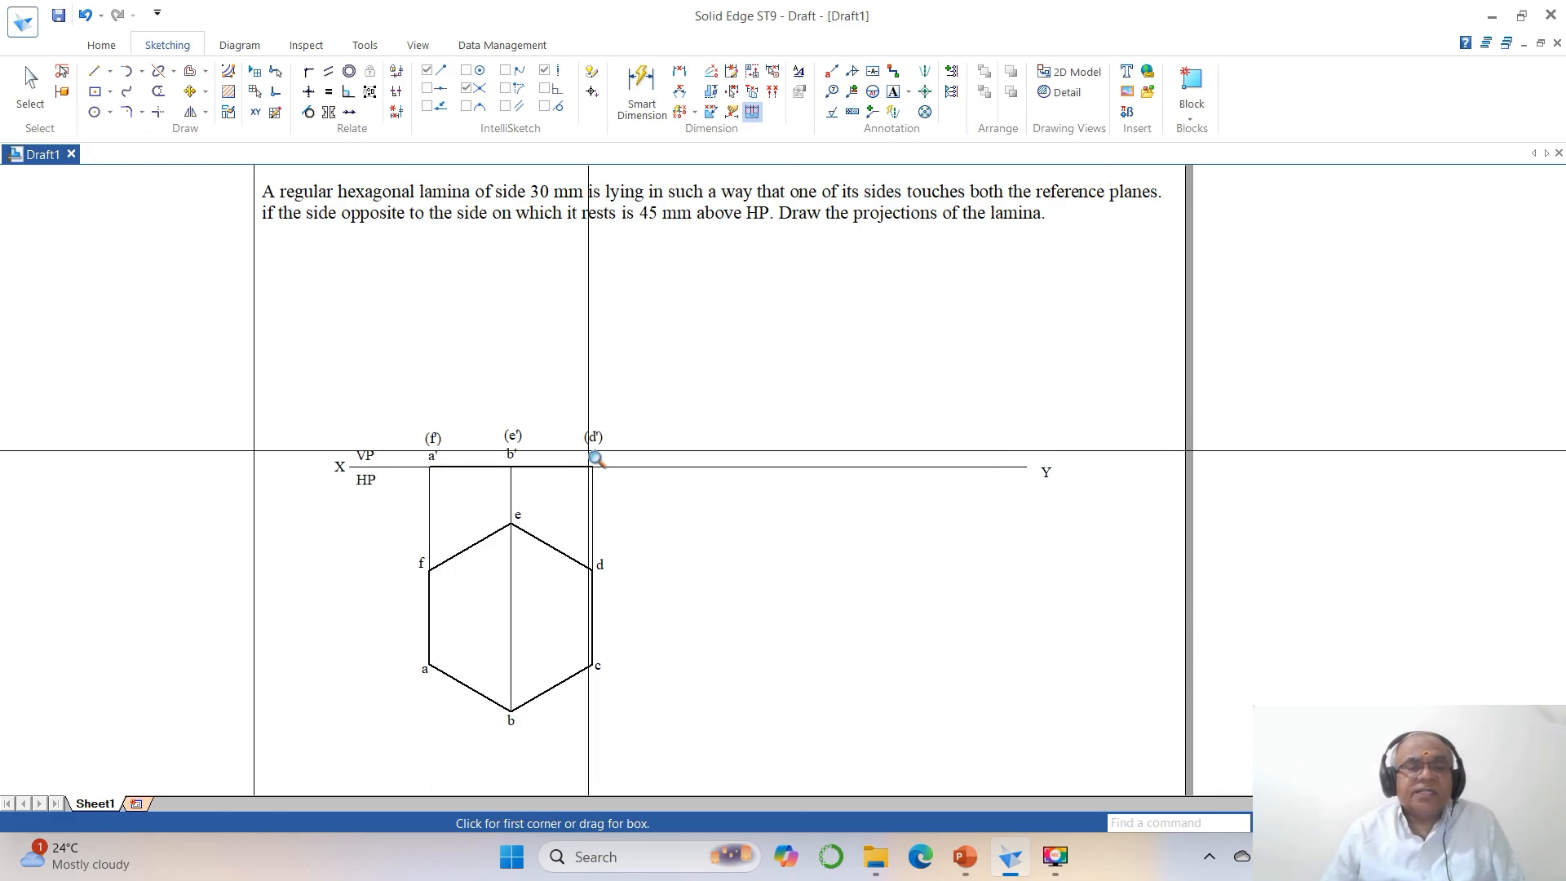
left_click(189, 75)
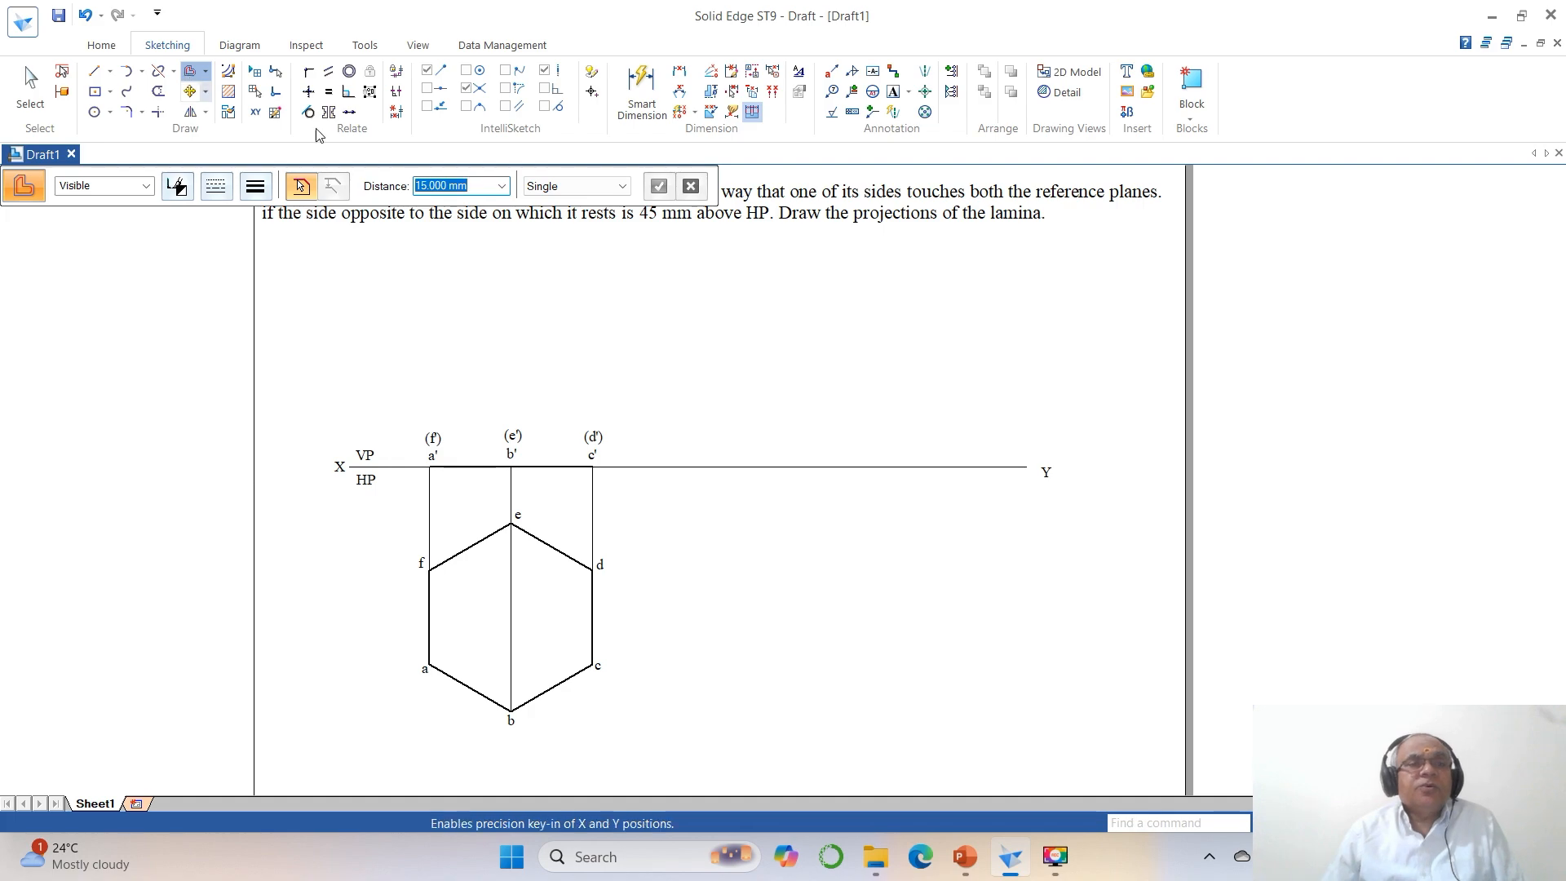
type("45")
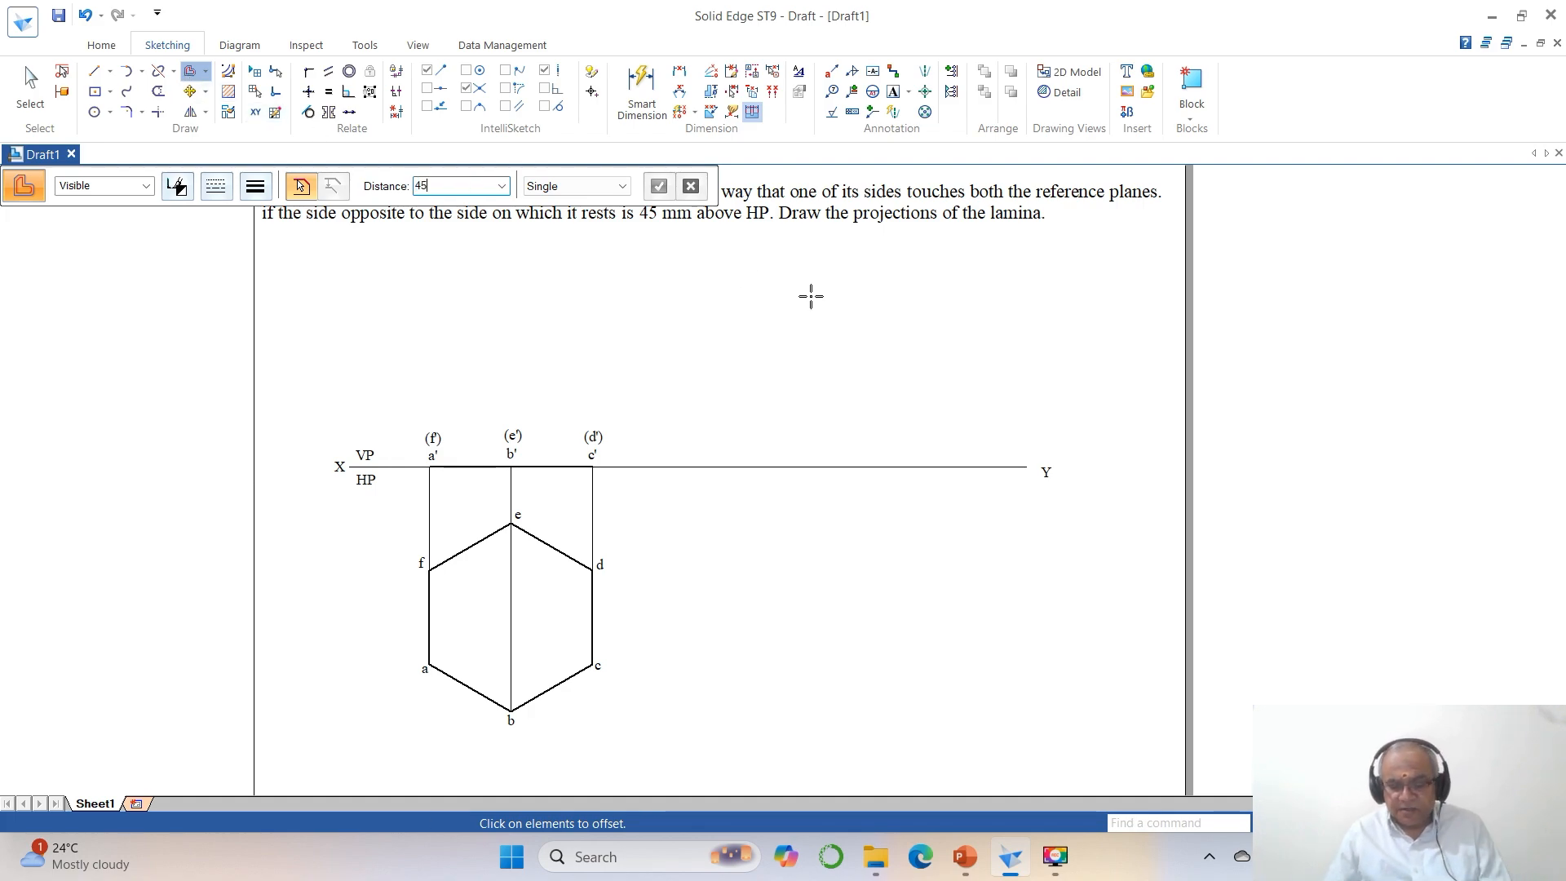
key("Return")
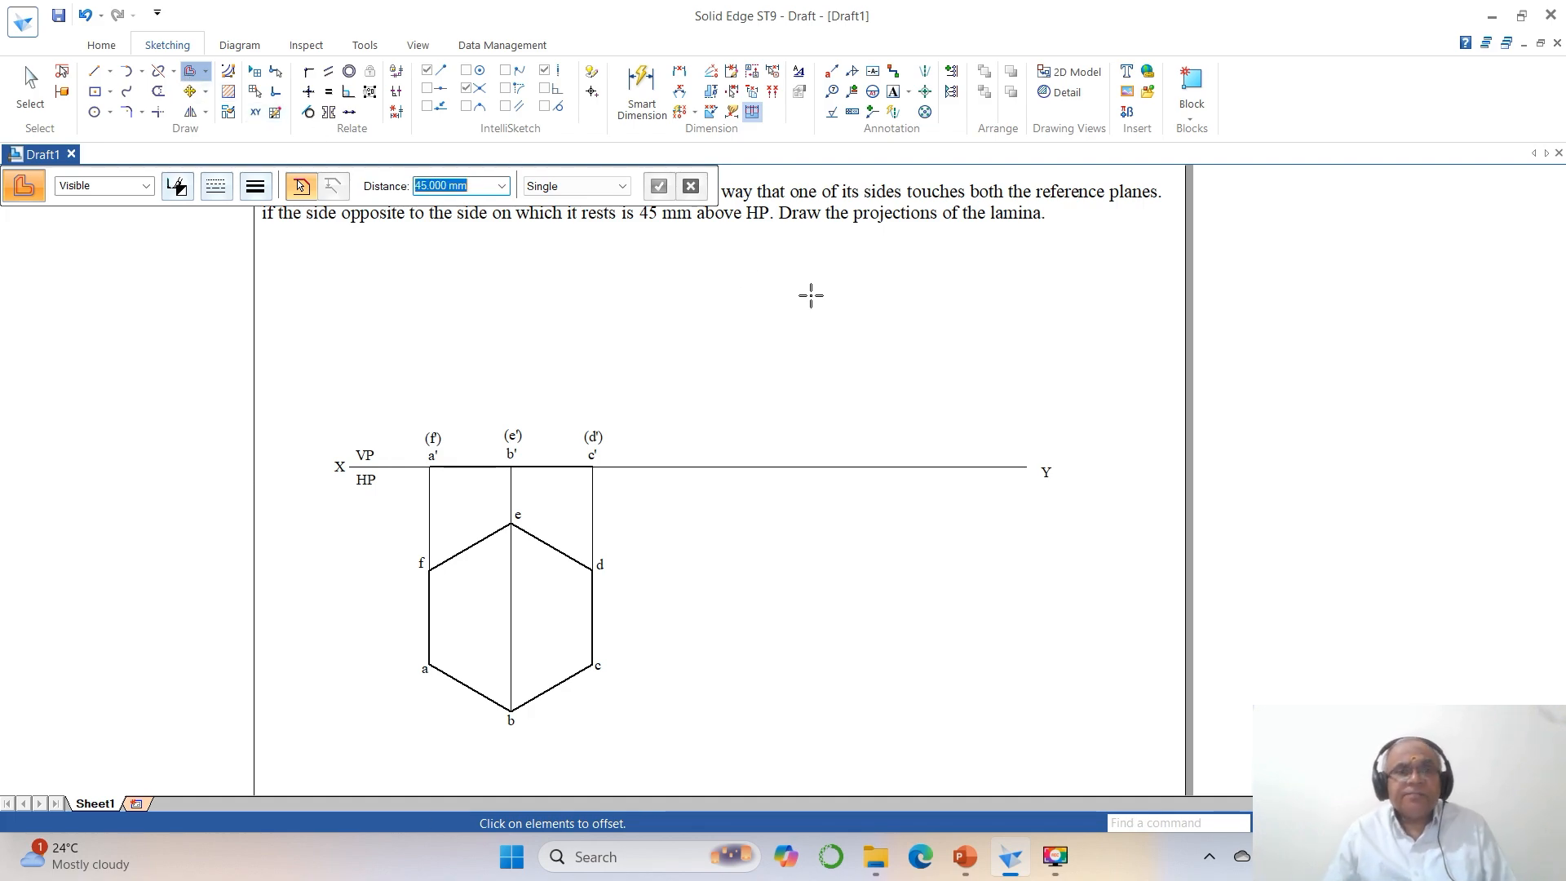
left_click(752, 468)
right_click(764, 419)
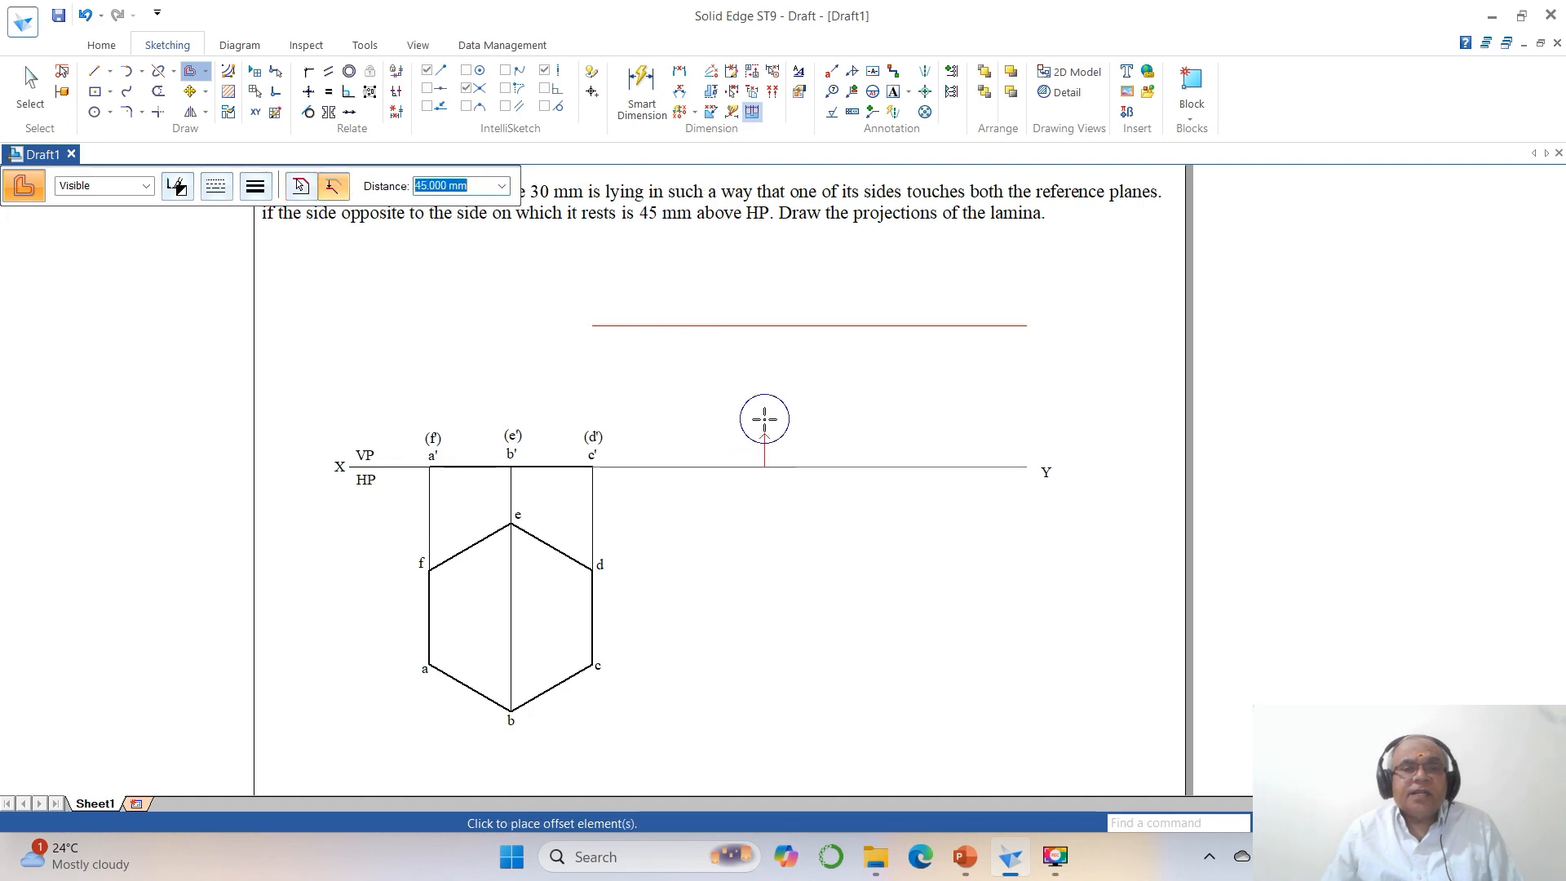
left_click(764, 417)
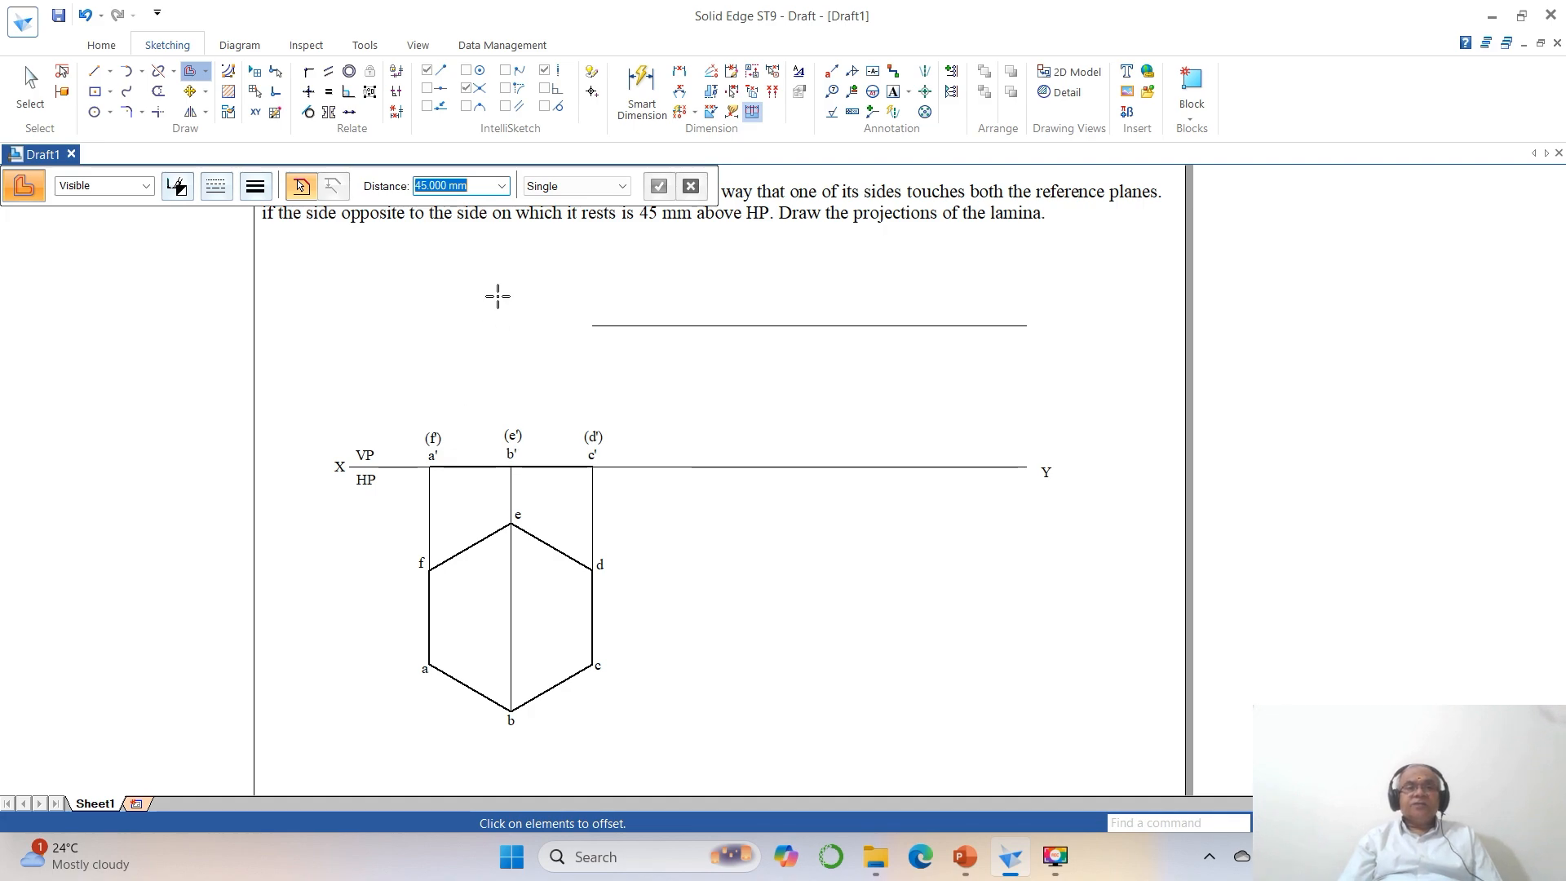
Modify the ISO (mm) dimension style so its driving, driven, error and connector colours are all Black.
left_click(679, 73)
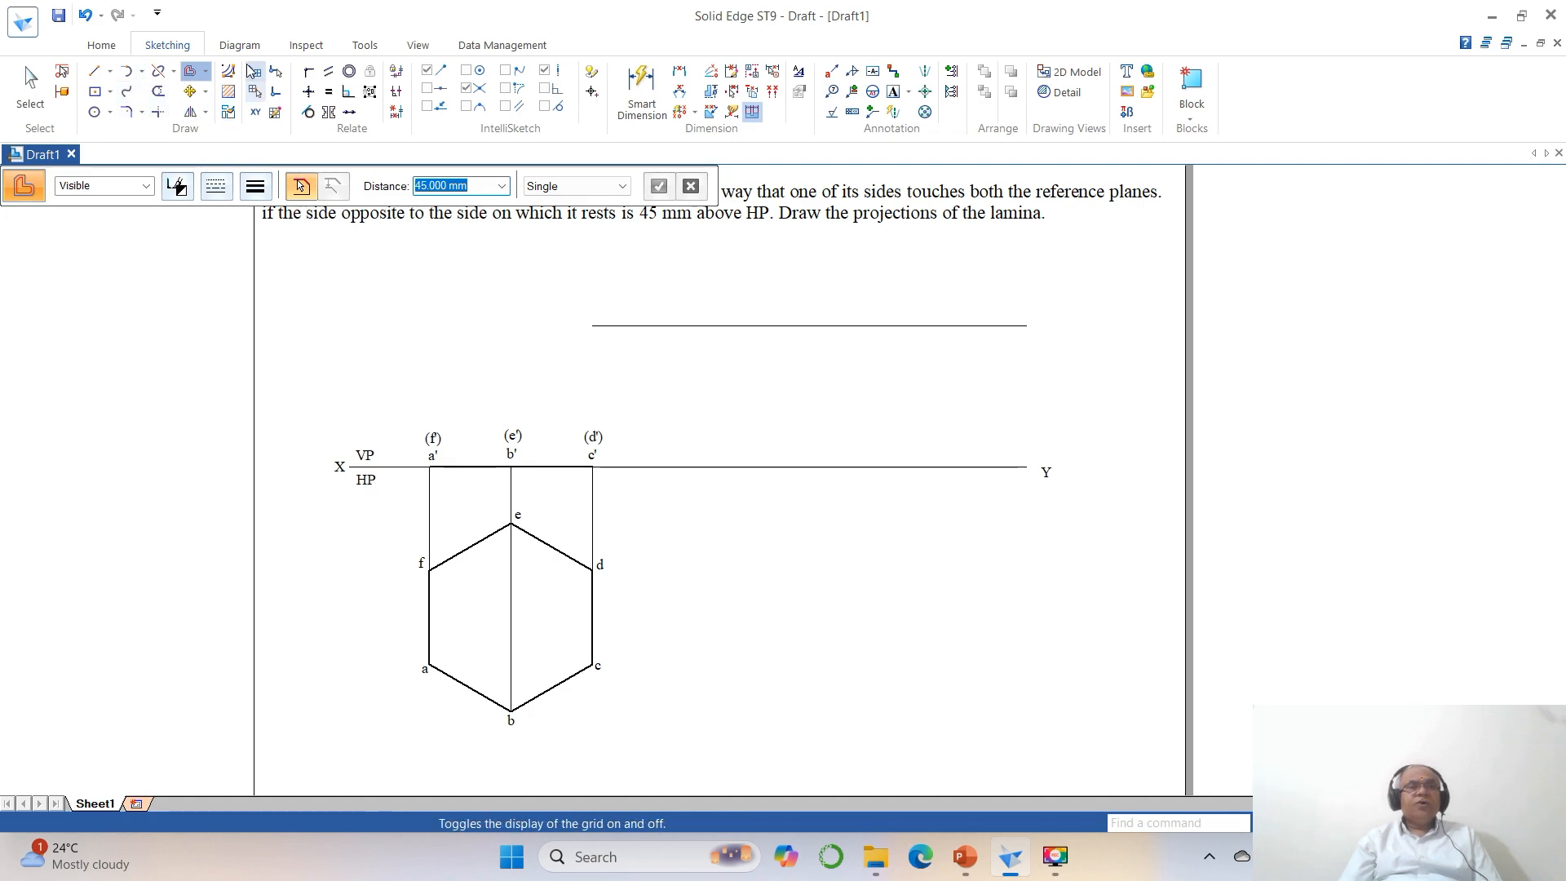
left_click(102, 46)
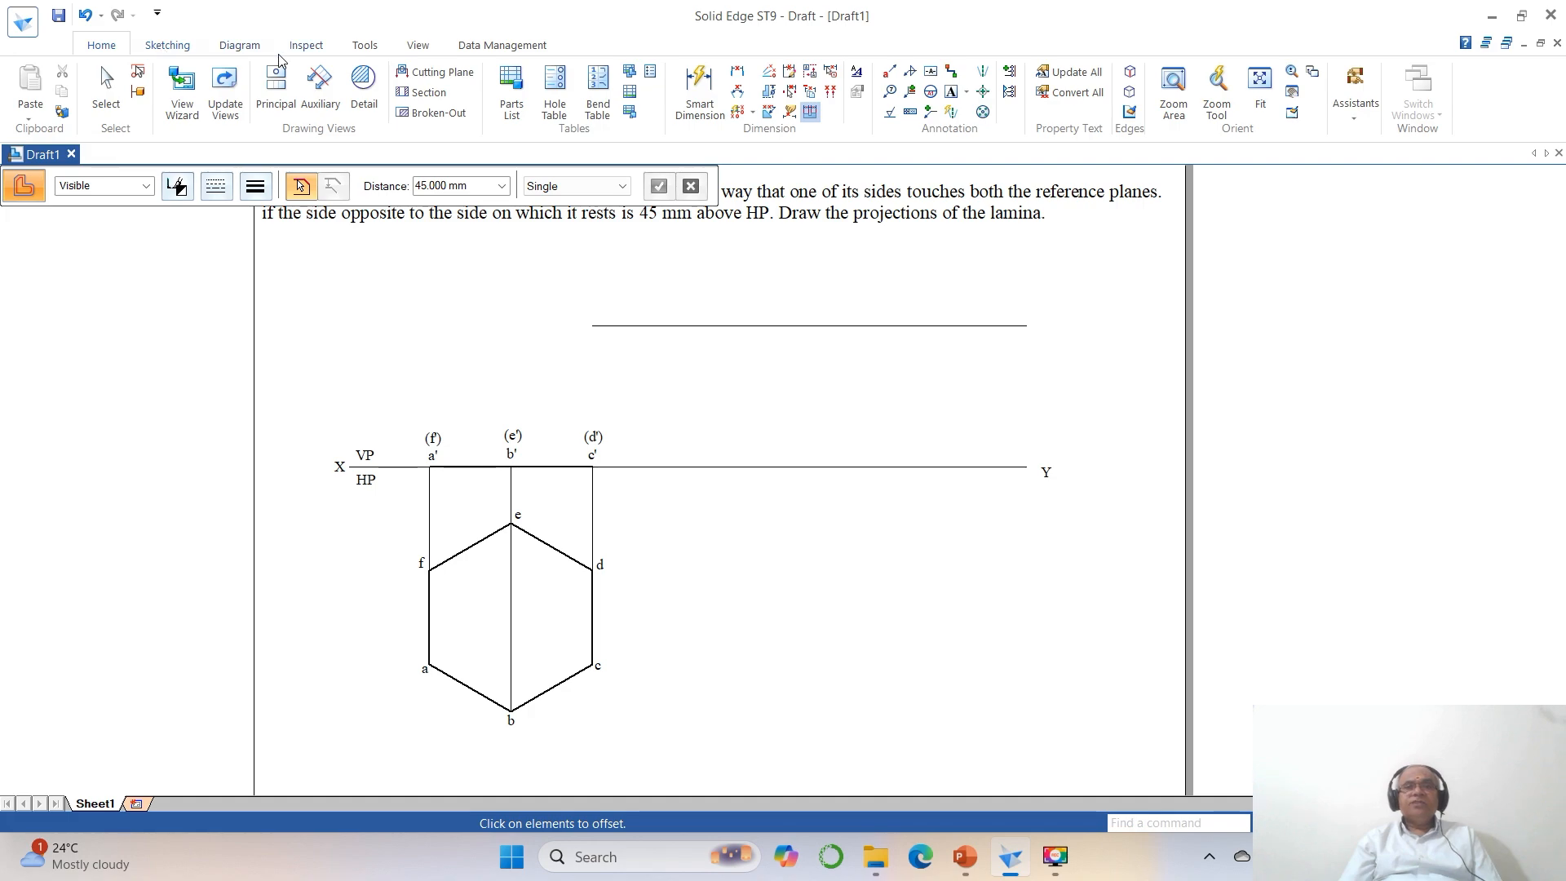
left_click(859, 76)
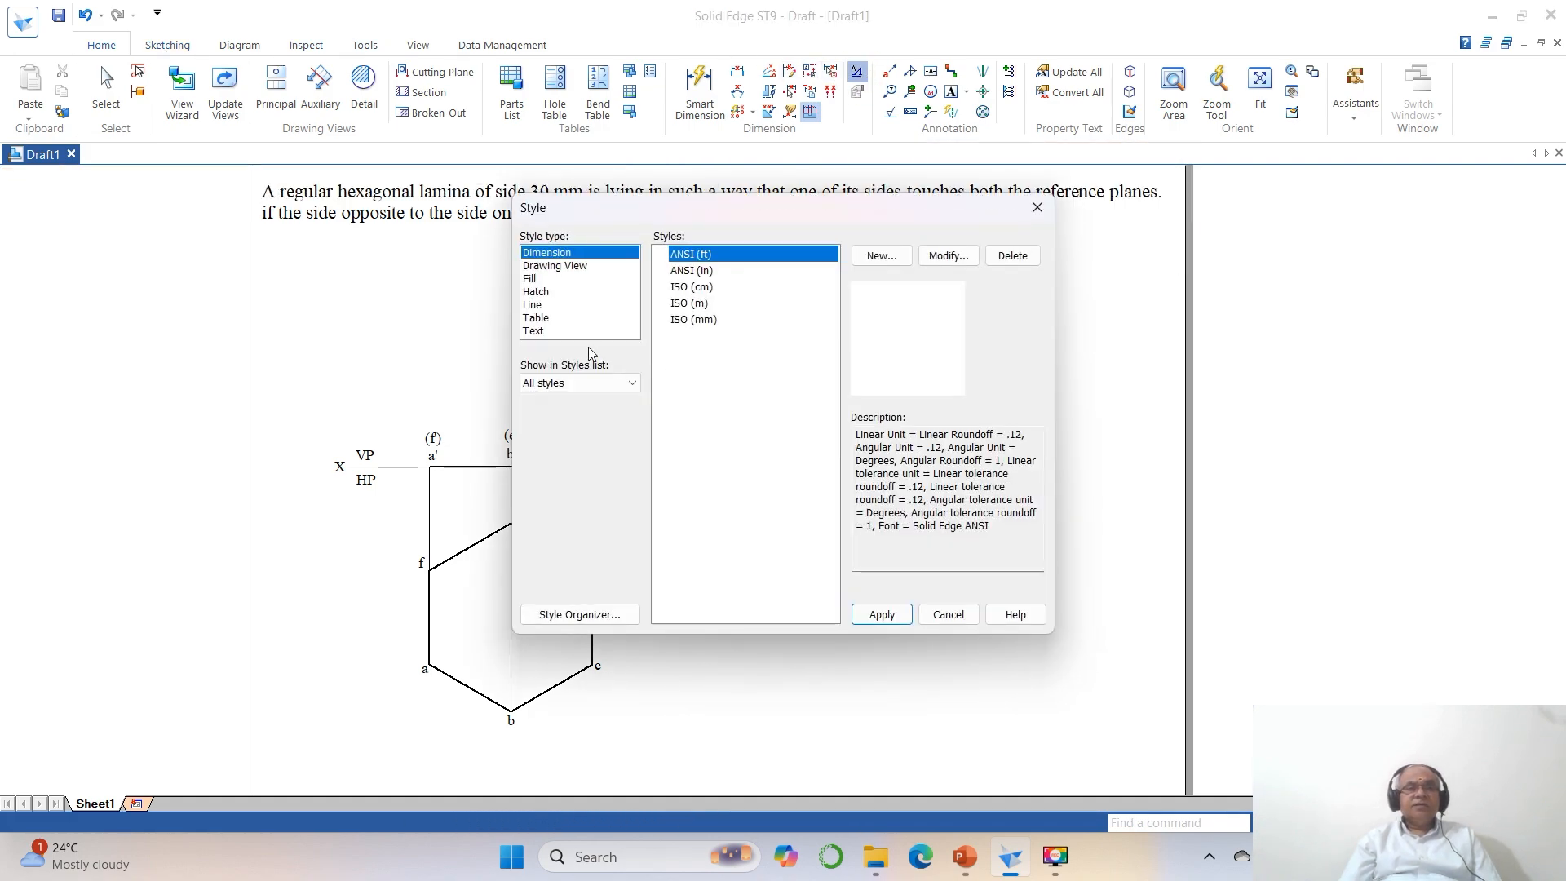
left_click(691, 320)
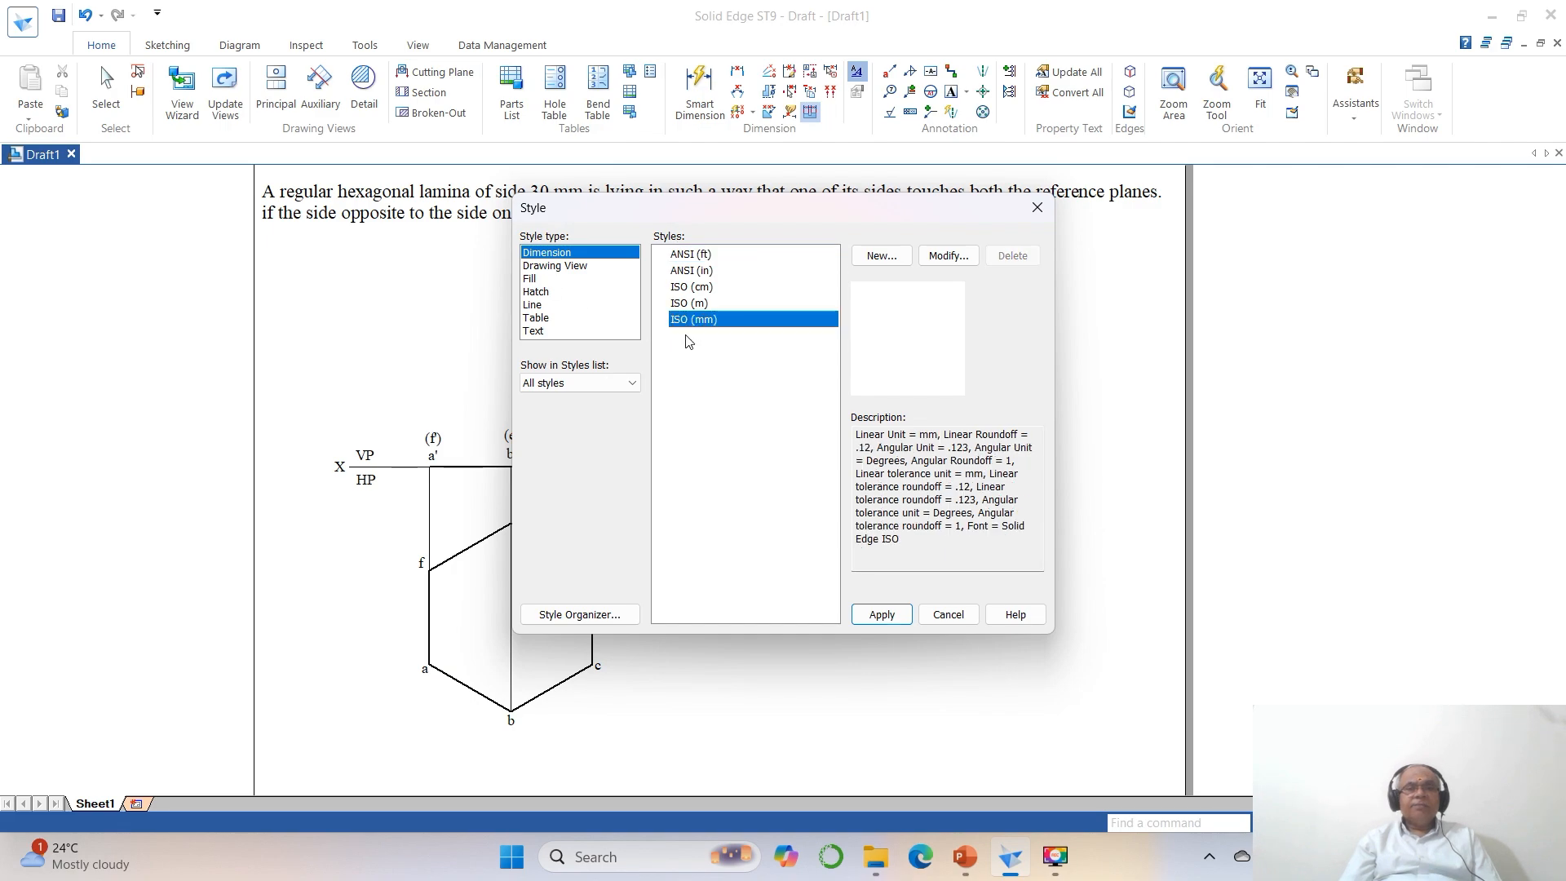
left_click(938, 258)
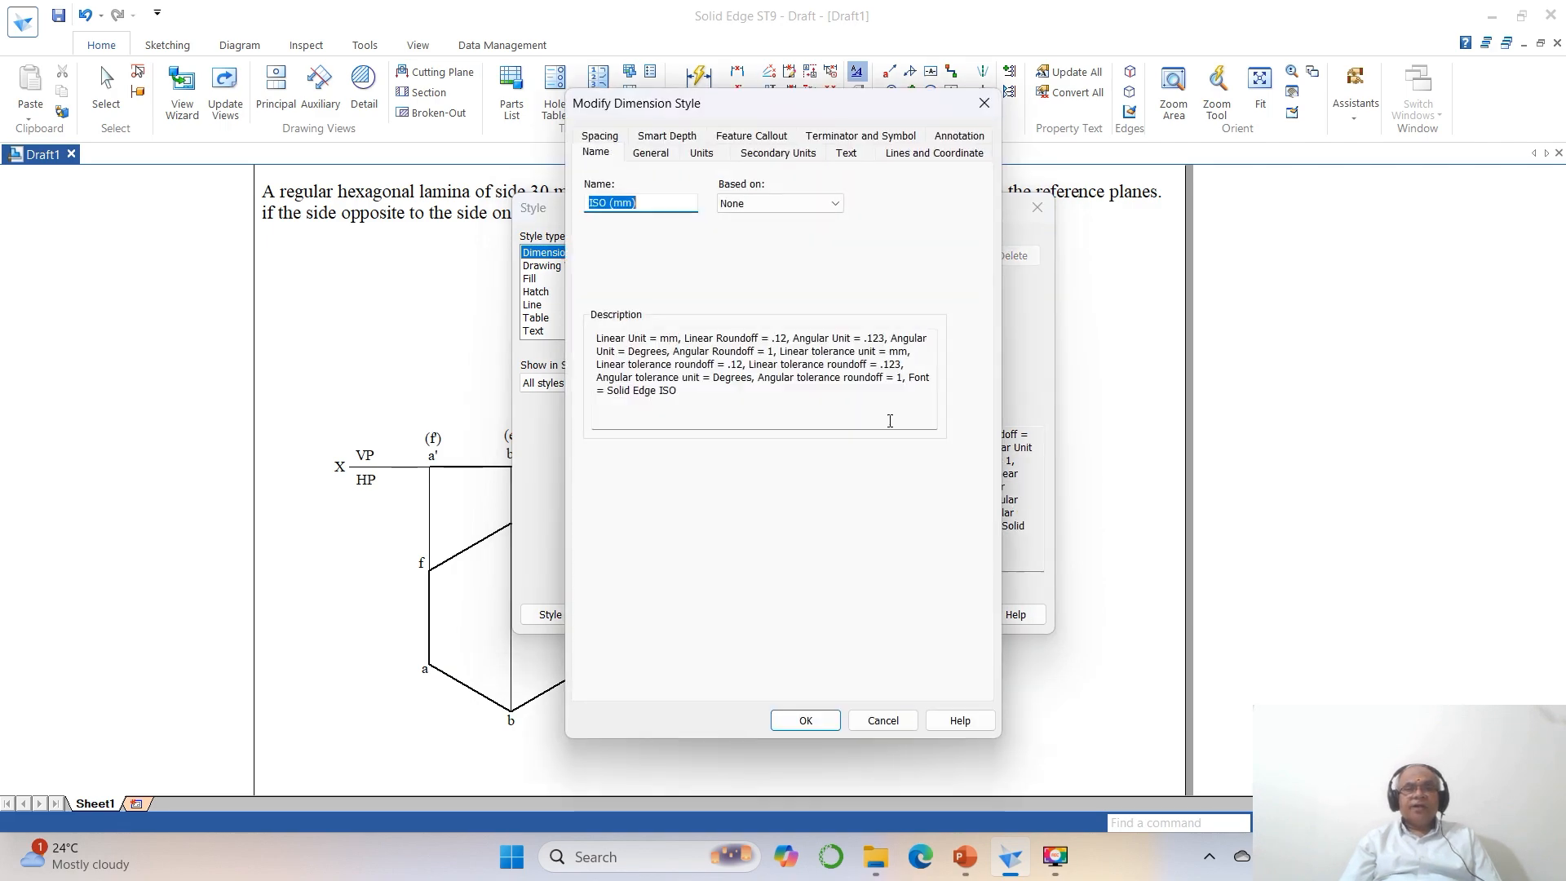
left_click(646, 162)
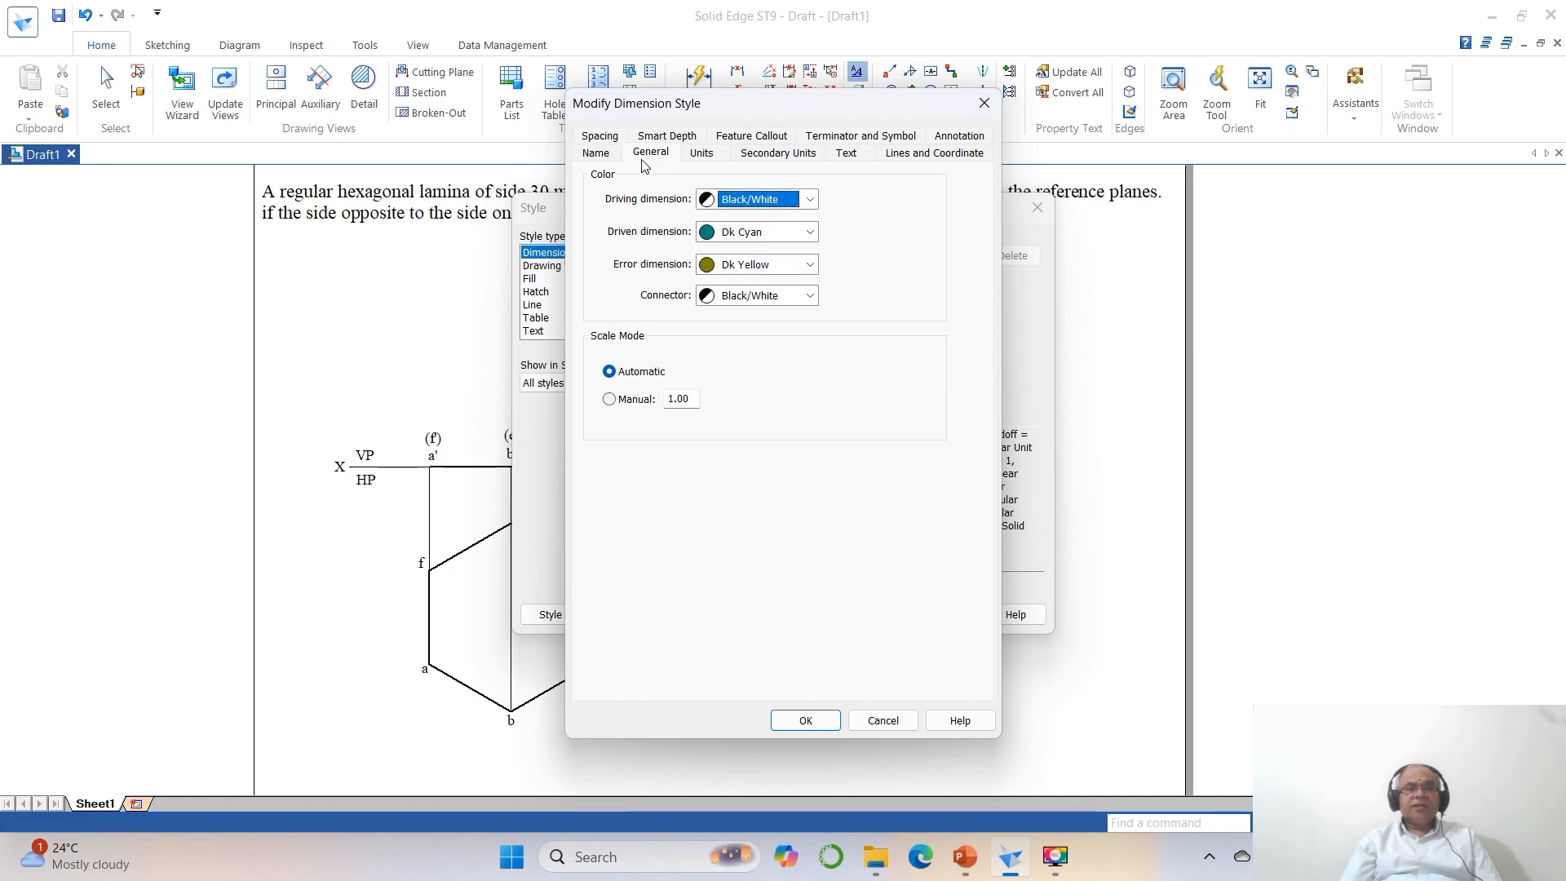
left_click(732, 206)
left_click(737, 219)
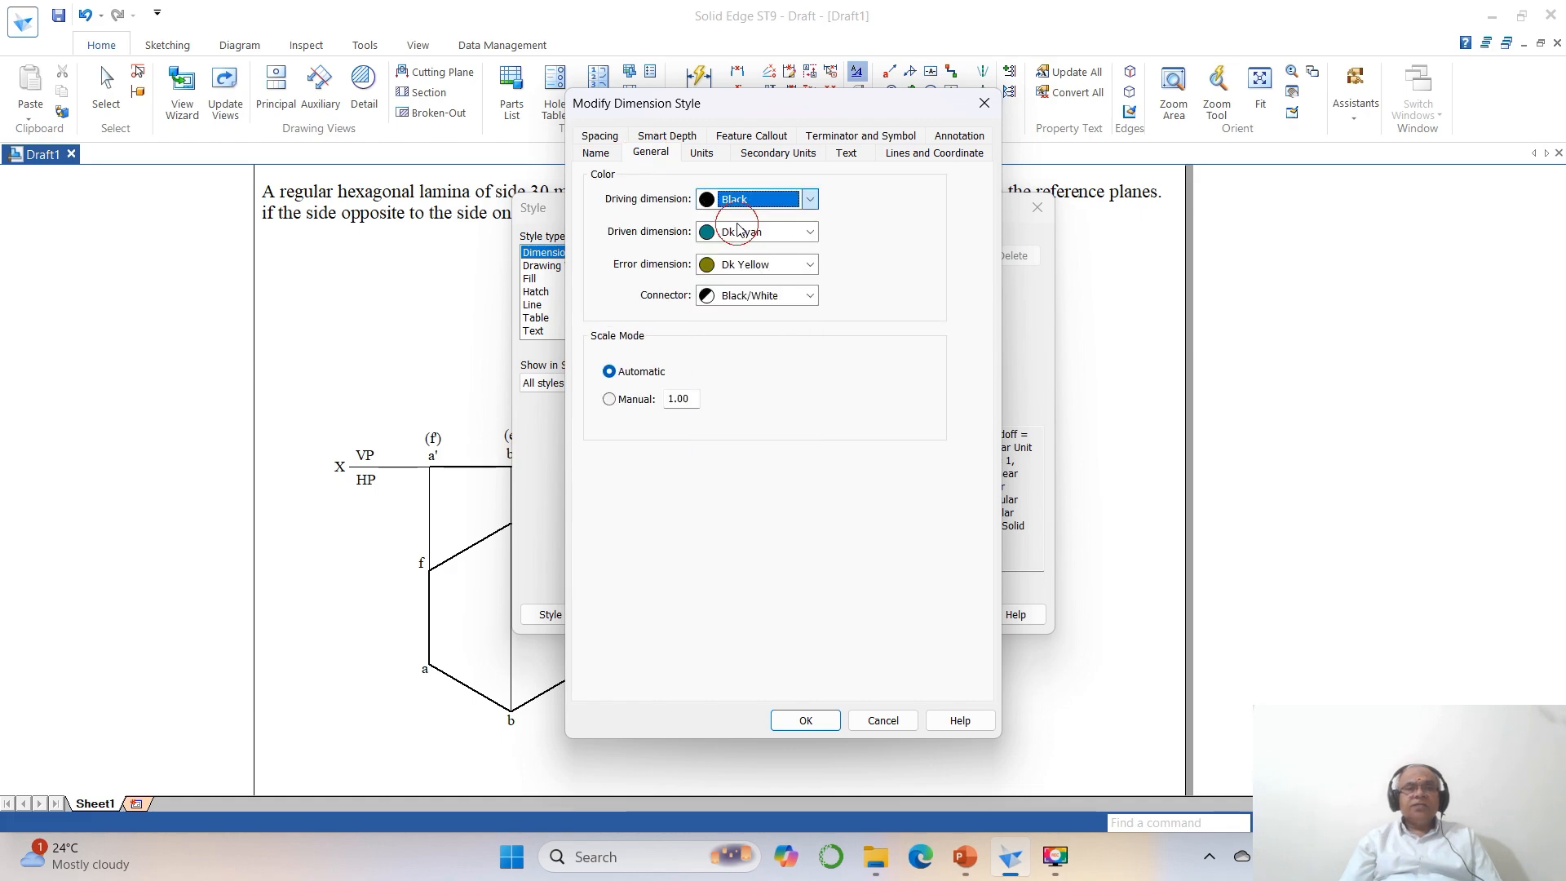
left_click(740, 232)
left_click(737, 253)
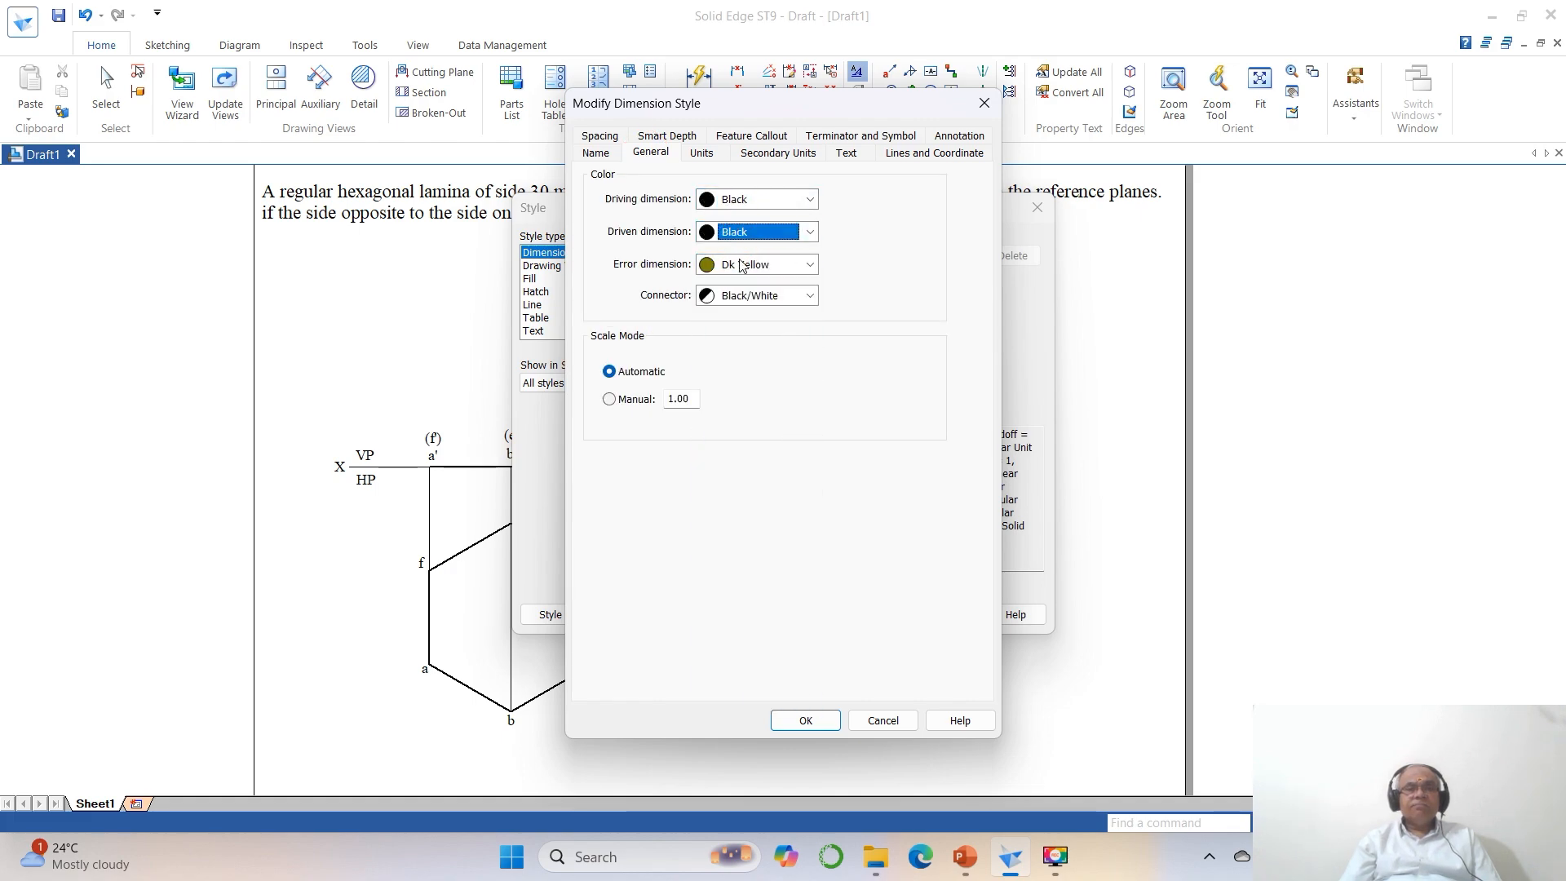
left_click(744, 264)
left_click(749, 285)
left_click(749, 296)
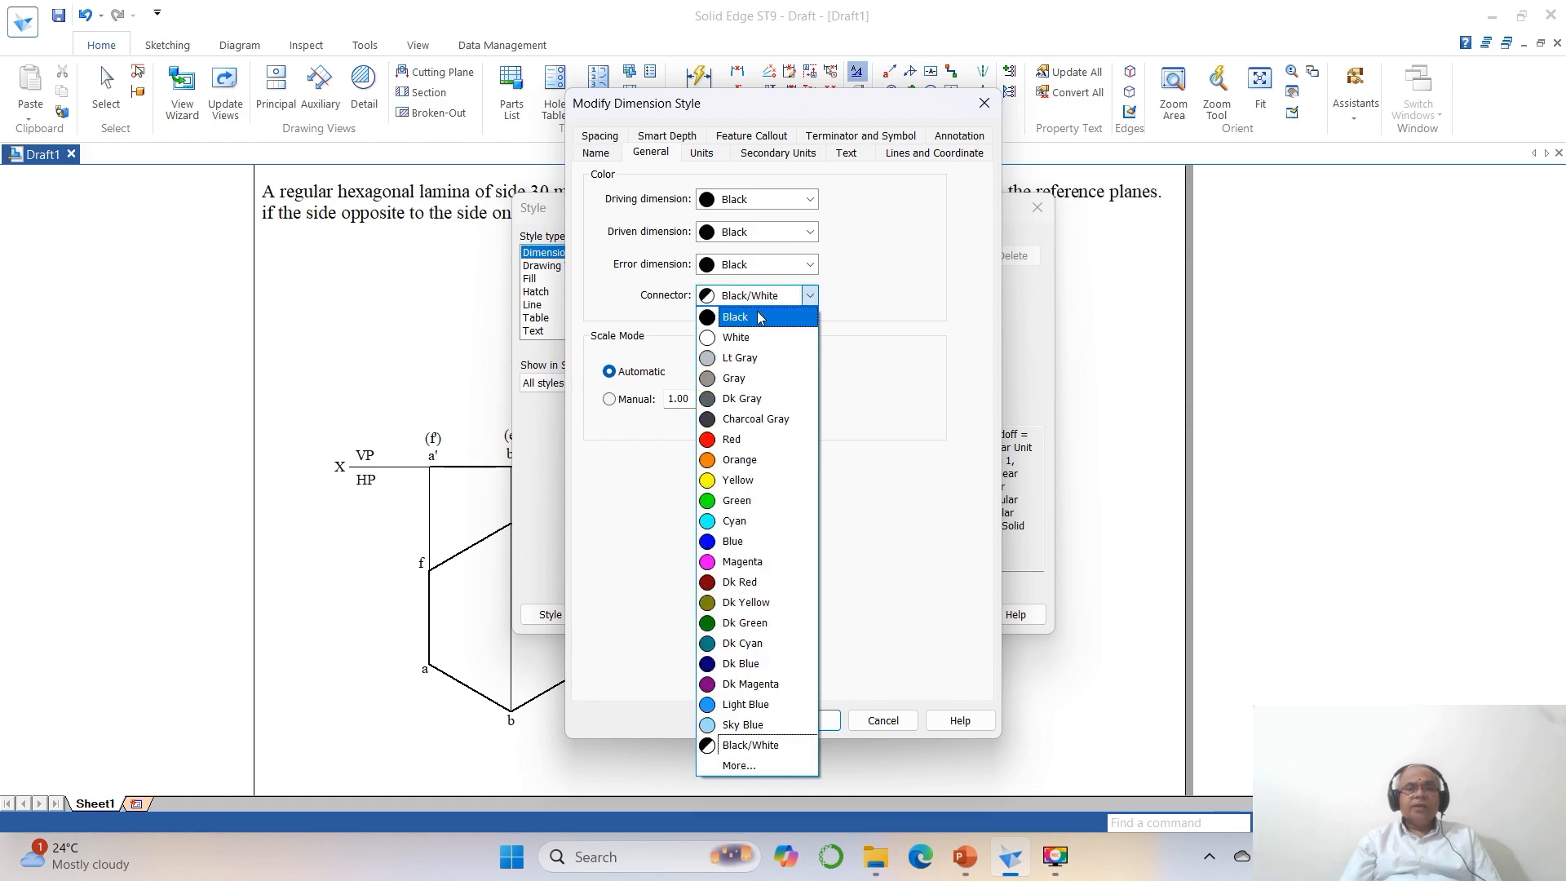
left_click(746, 314)
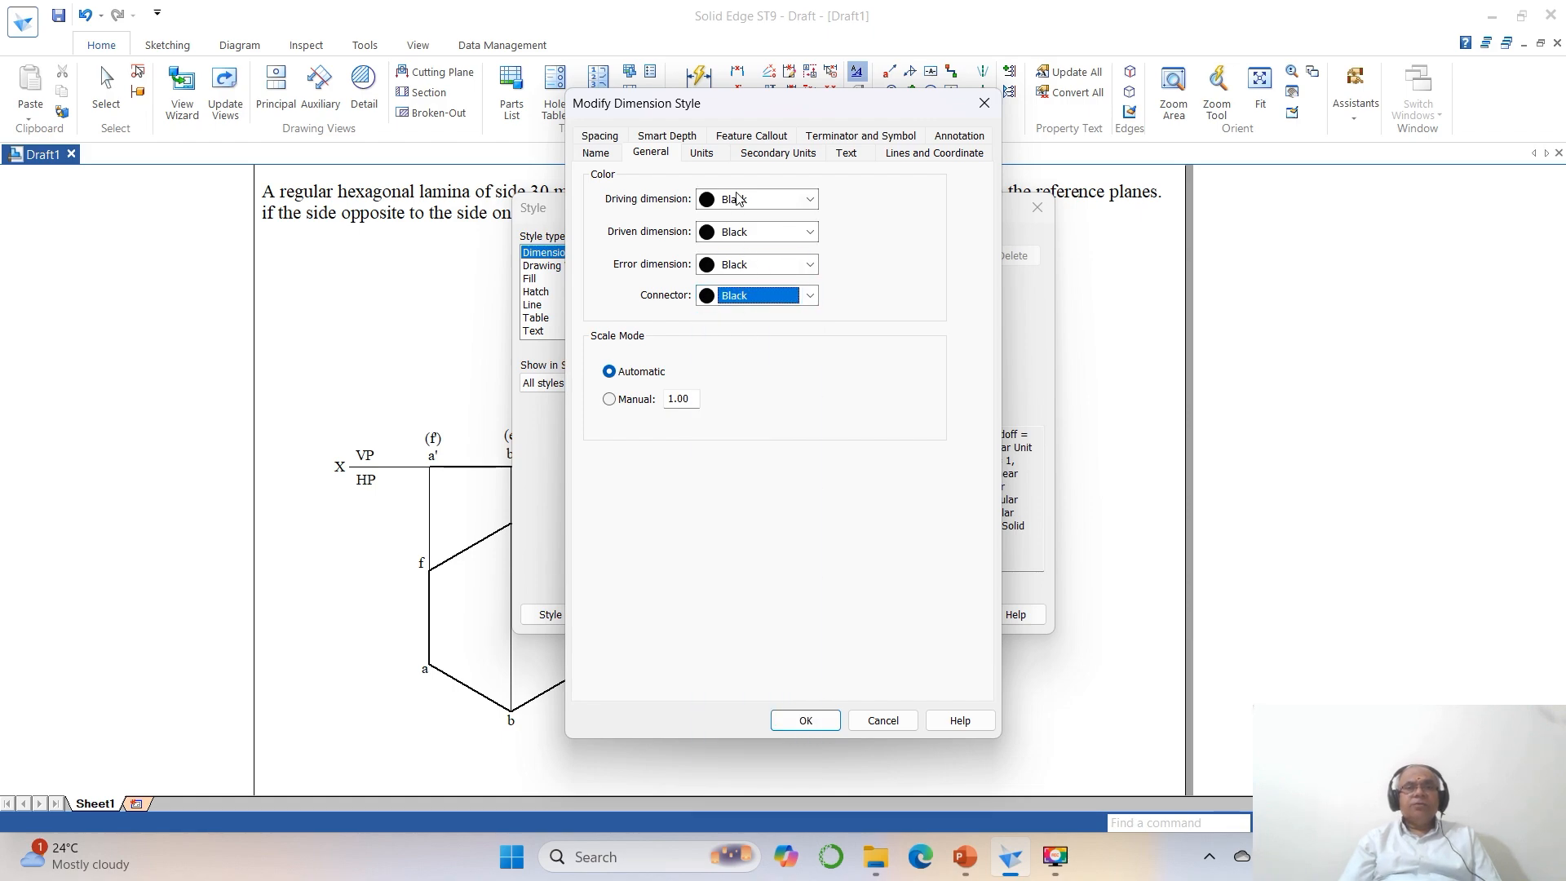
Set the dimension style's angular round-off to .12.
left_click(703, 154)
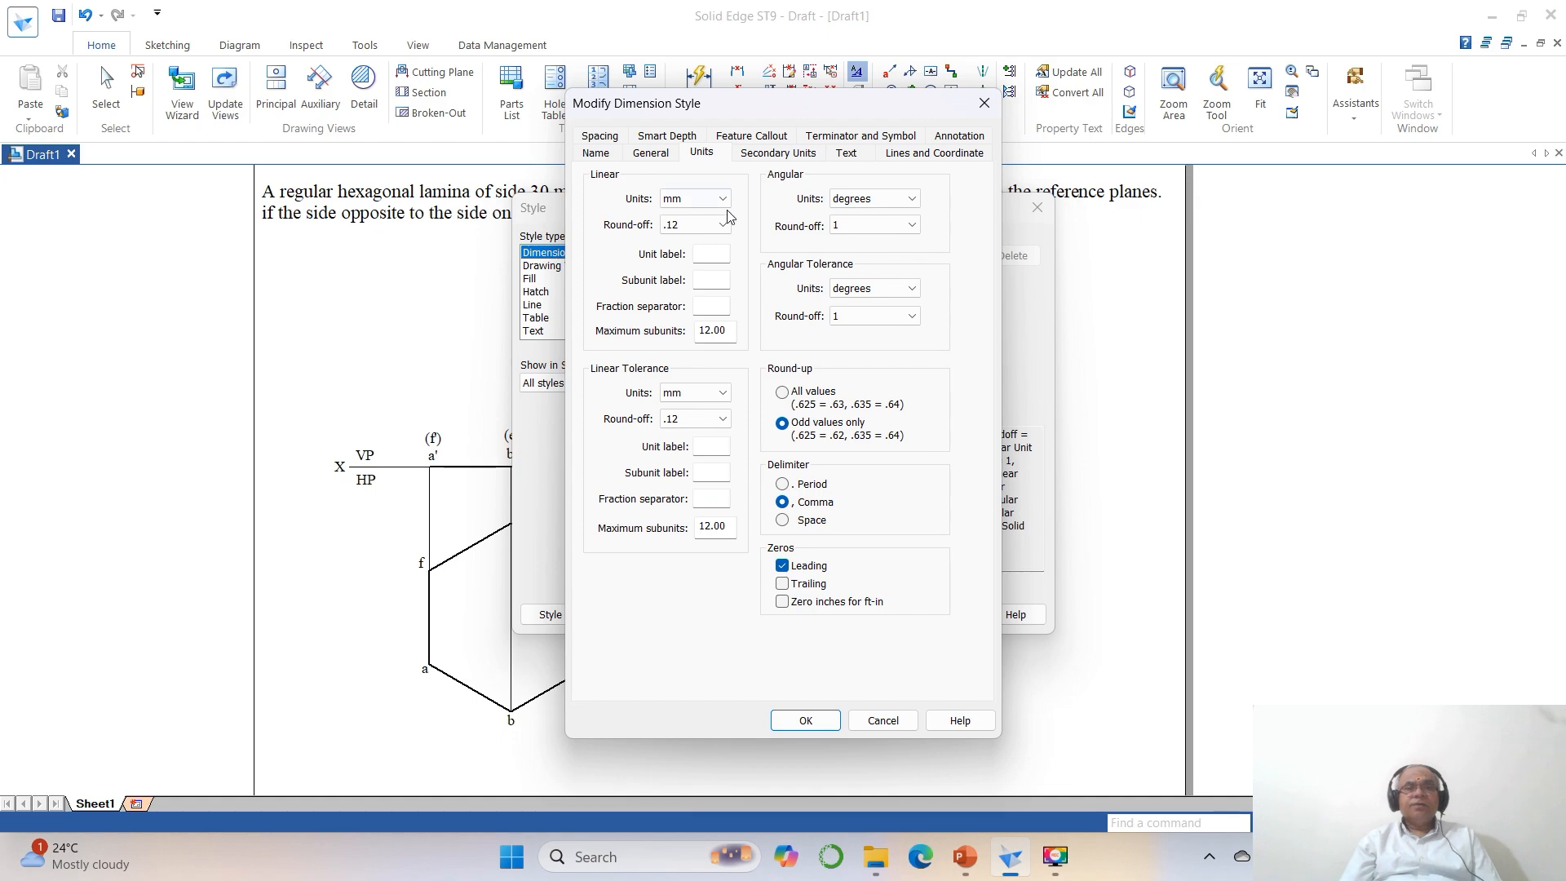
left_click(914, 232)
left_click(875, 290)
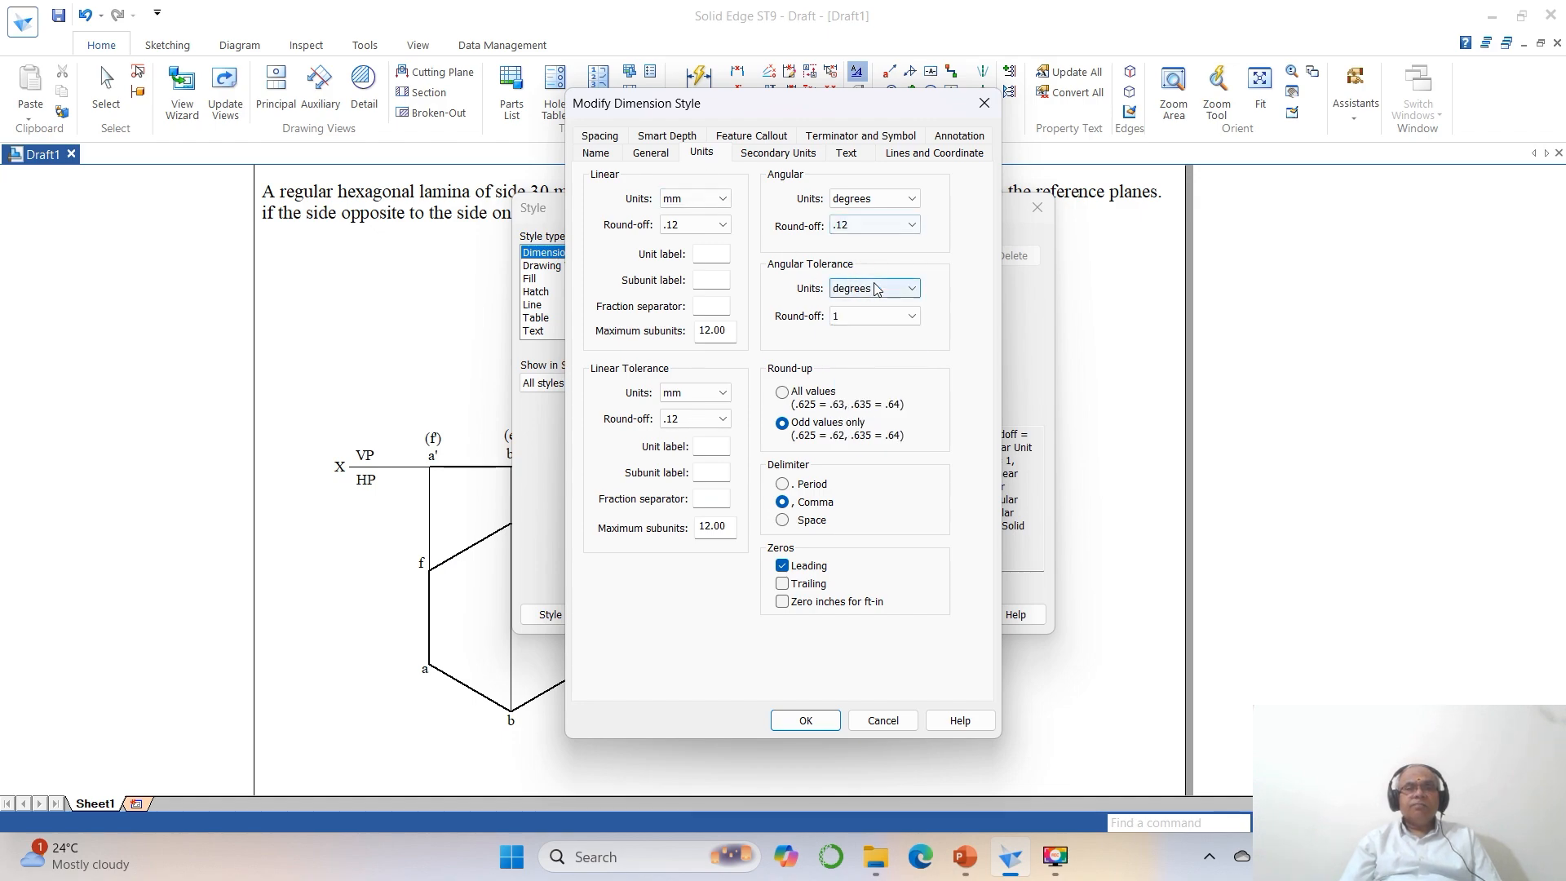
Set the dimension style's text font to Times New Roman with a font size of 3.
left_click(856, 155)
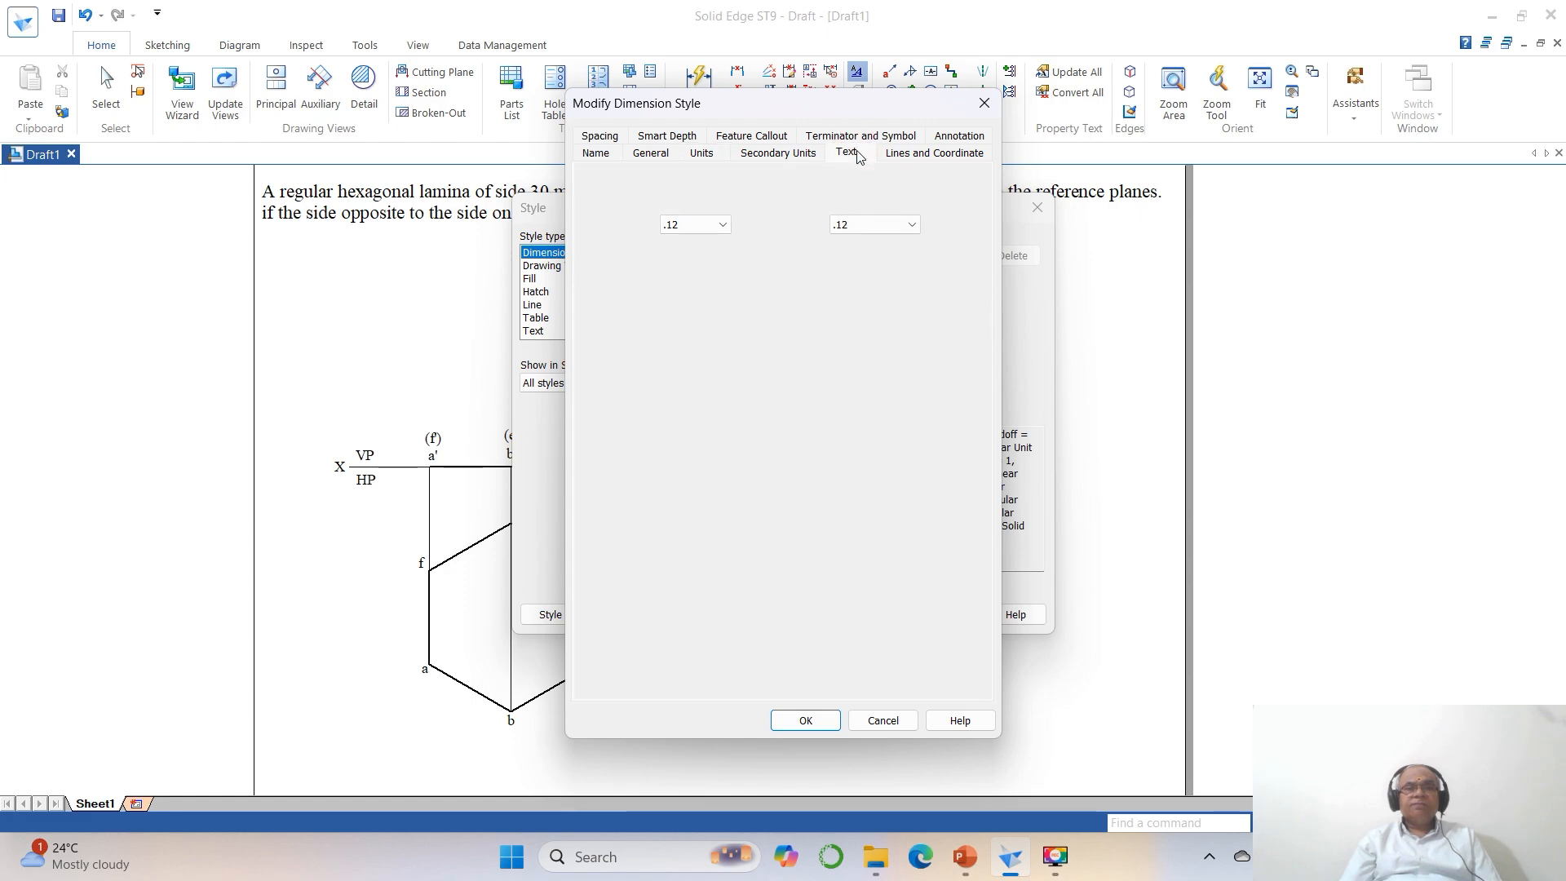
left_click(749, 213)
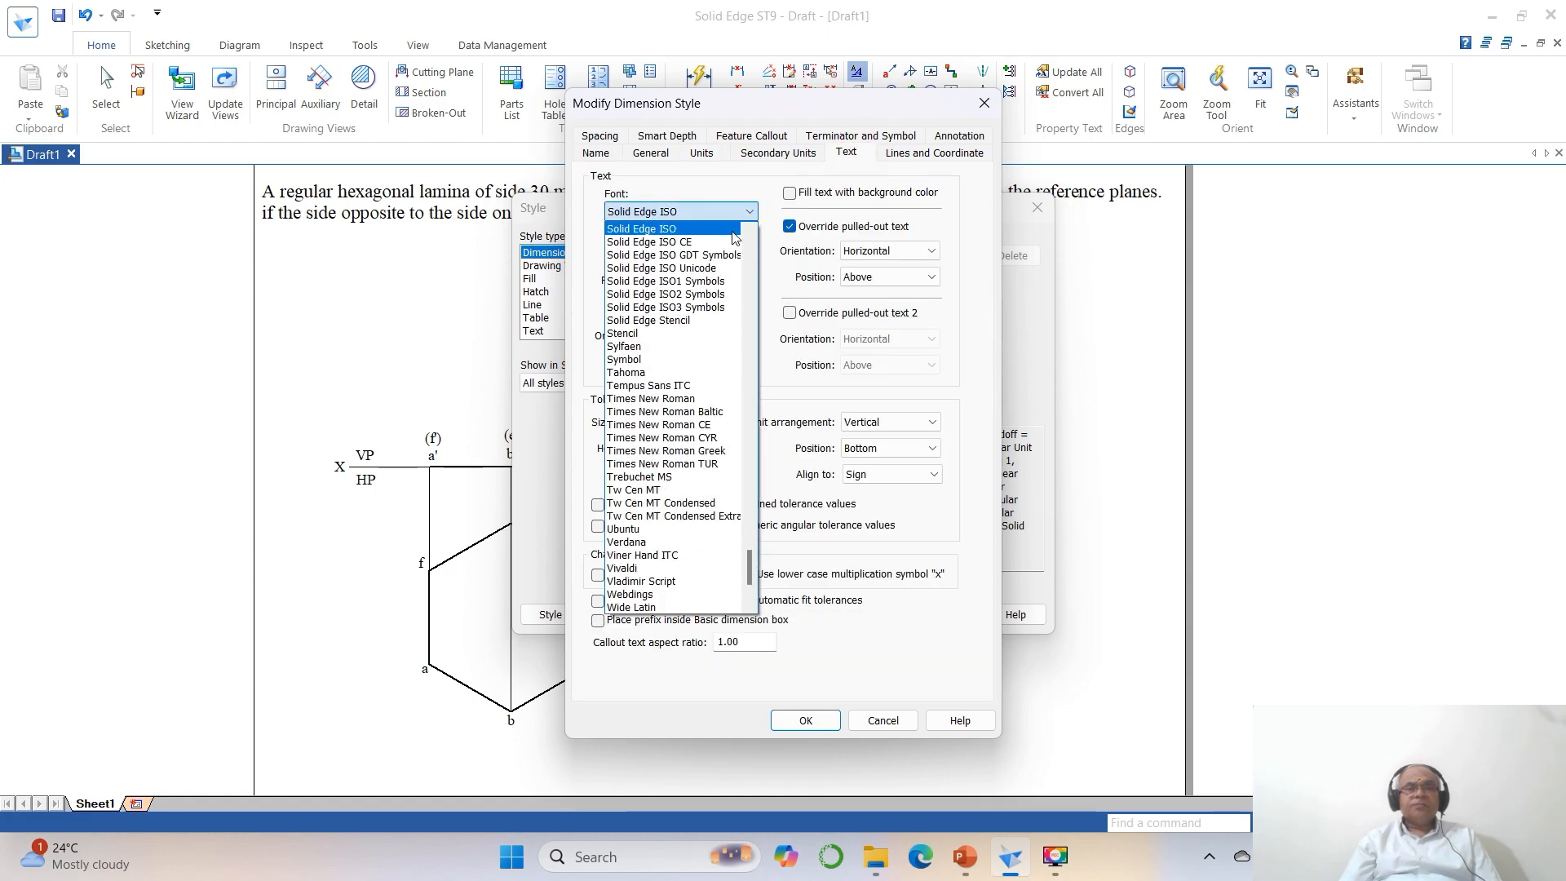
left_click(651, 398)
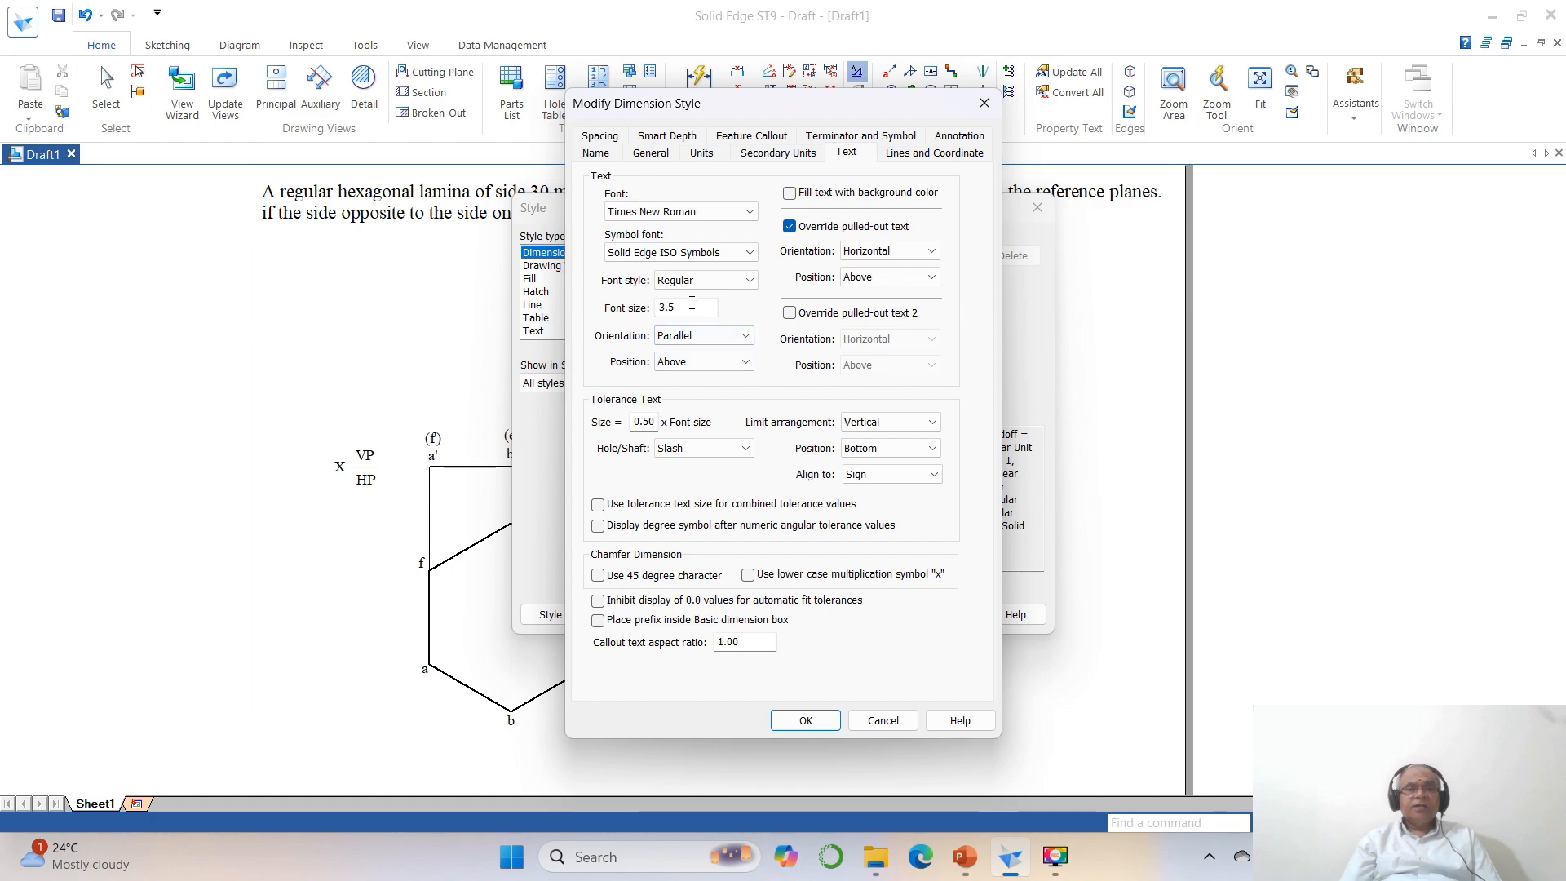
double_click(692, 306)
type("3")
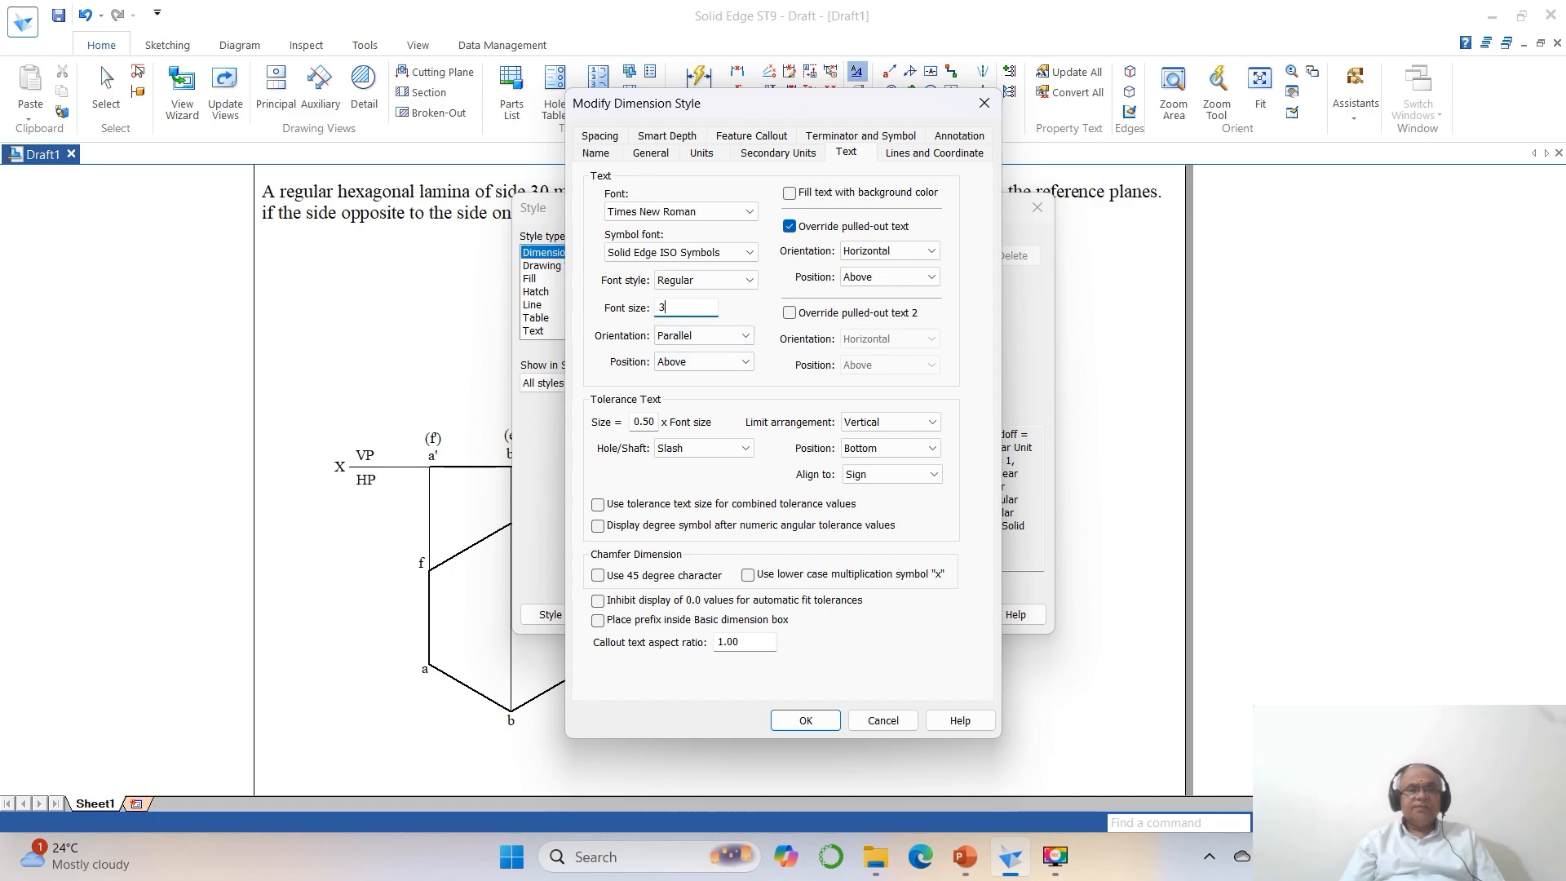
Set the dimension line width to .1 and apply the modified ISO (mm) style.
left_click(932, 155)
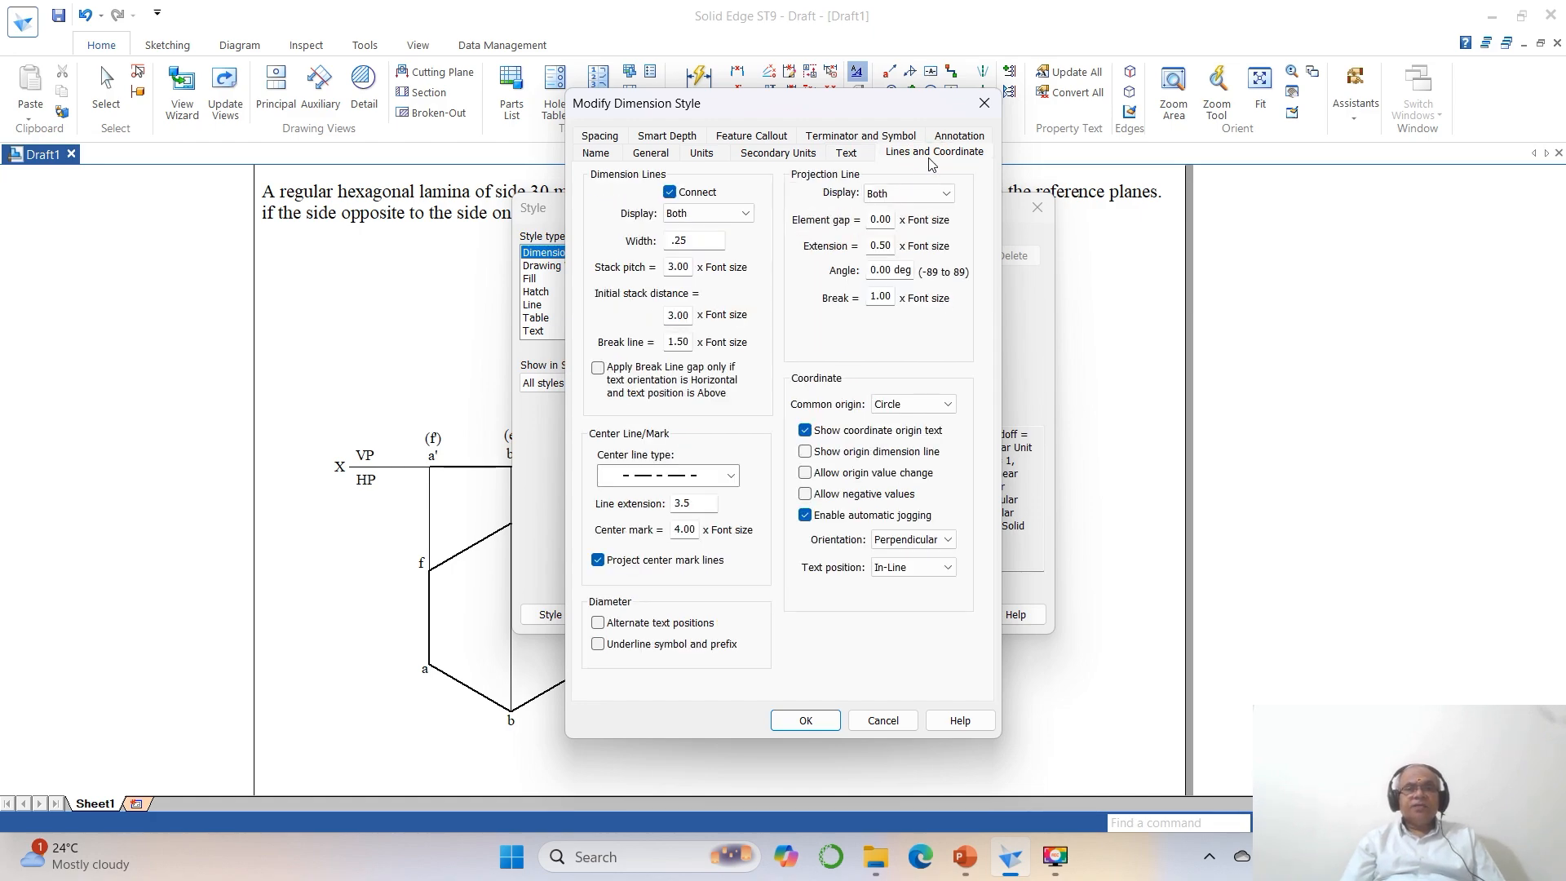
double_click(709, 239)
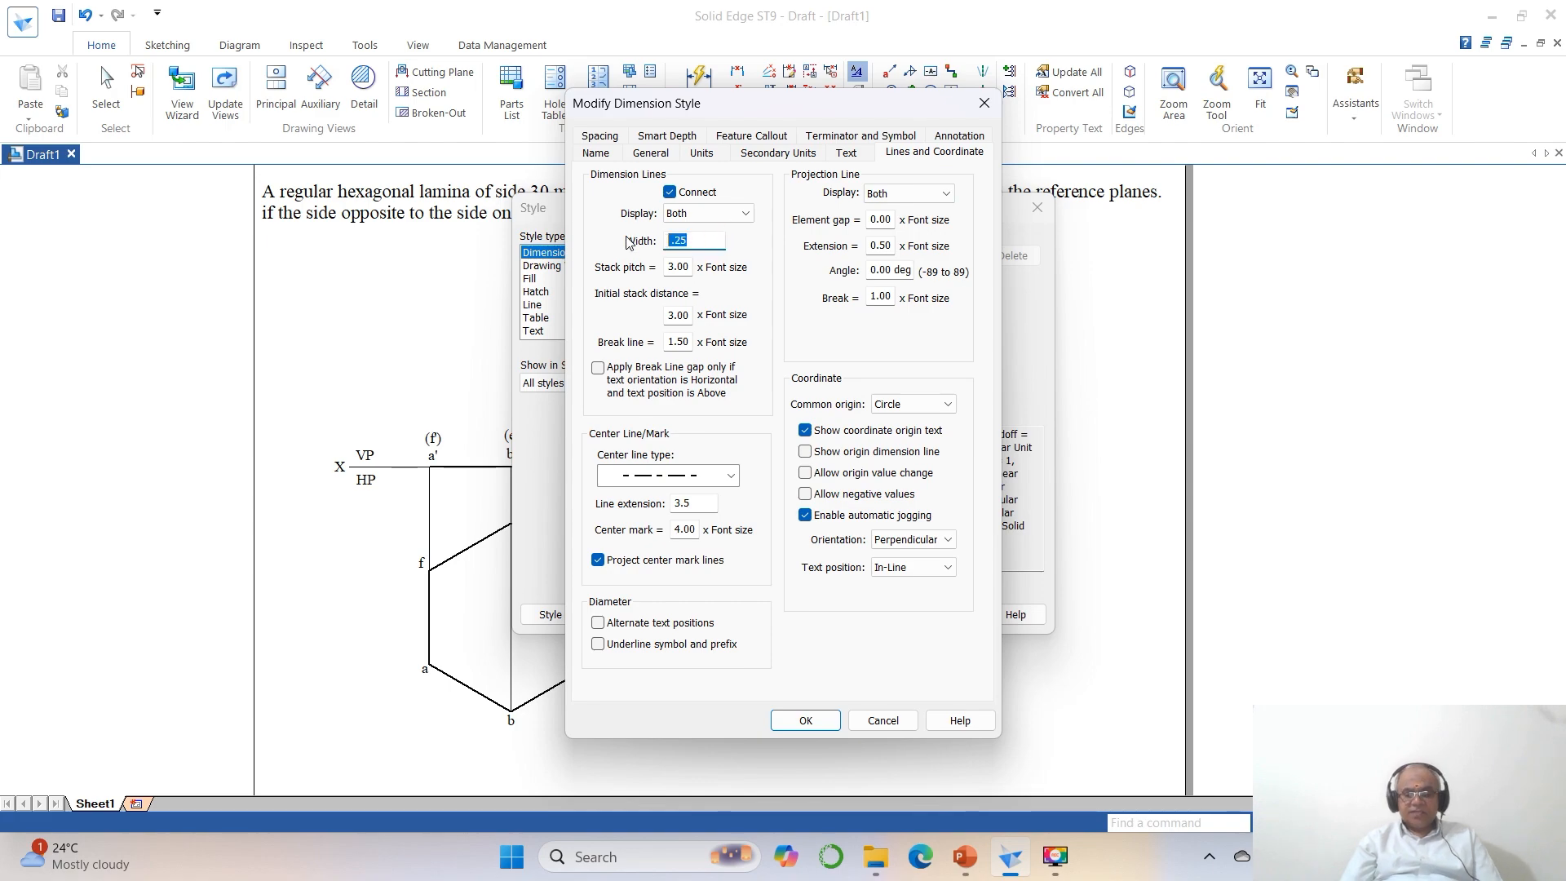
type(".1")
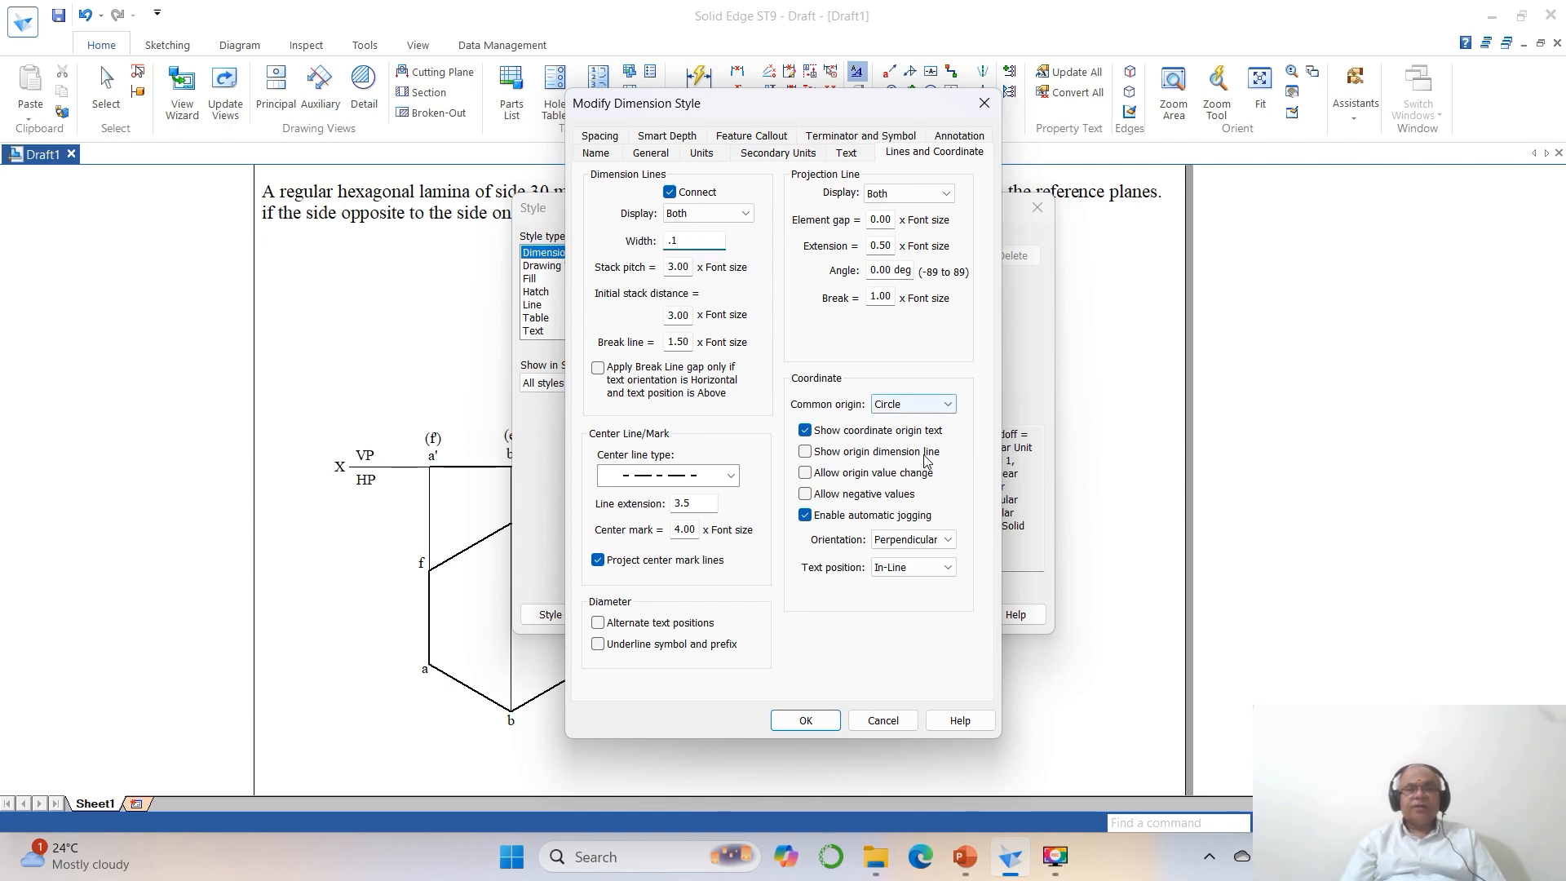
left_click(805, 720)
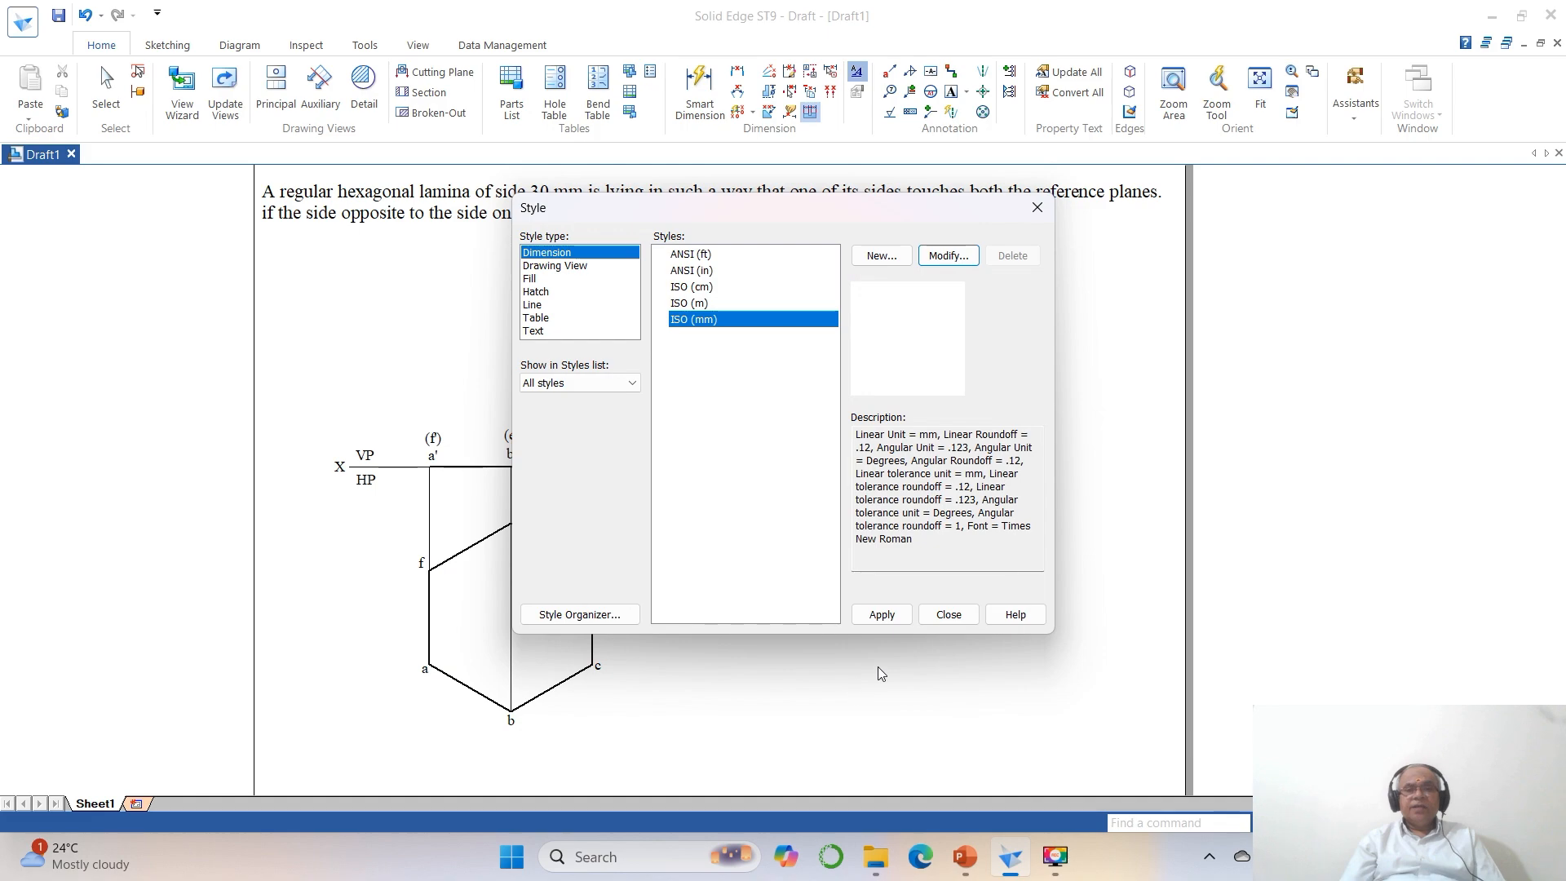
left_click(882, 614)
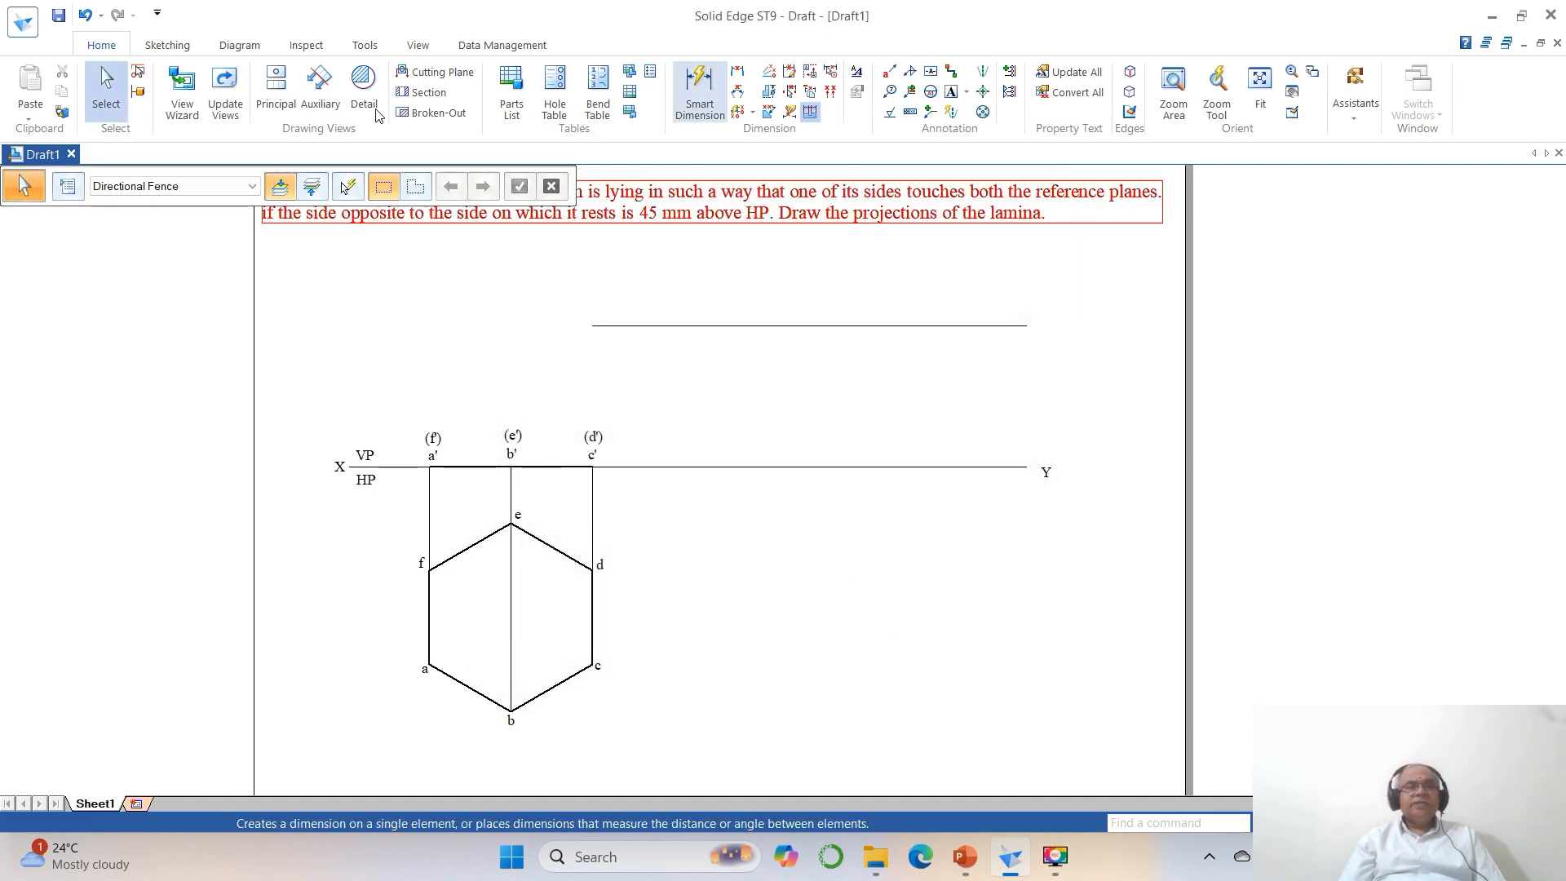
Dimension the horizontal distance between the projectors through f–a' and d–c', placing the dimension just below the XY line.
left_click(167, 45)
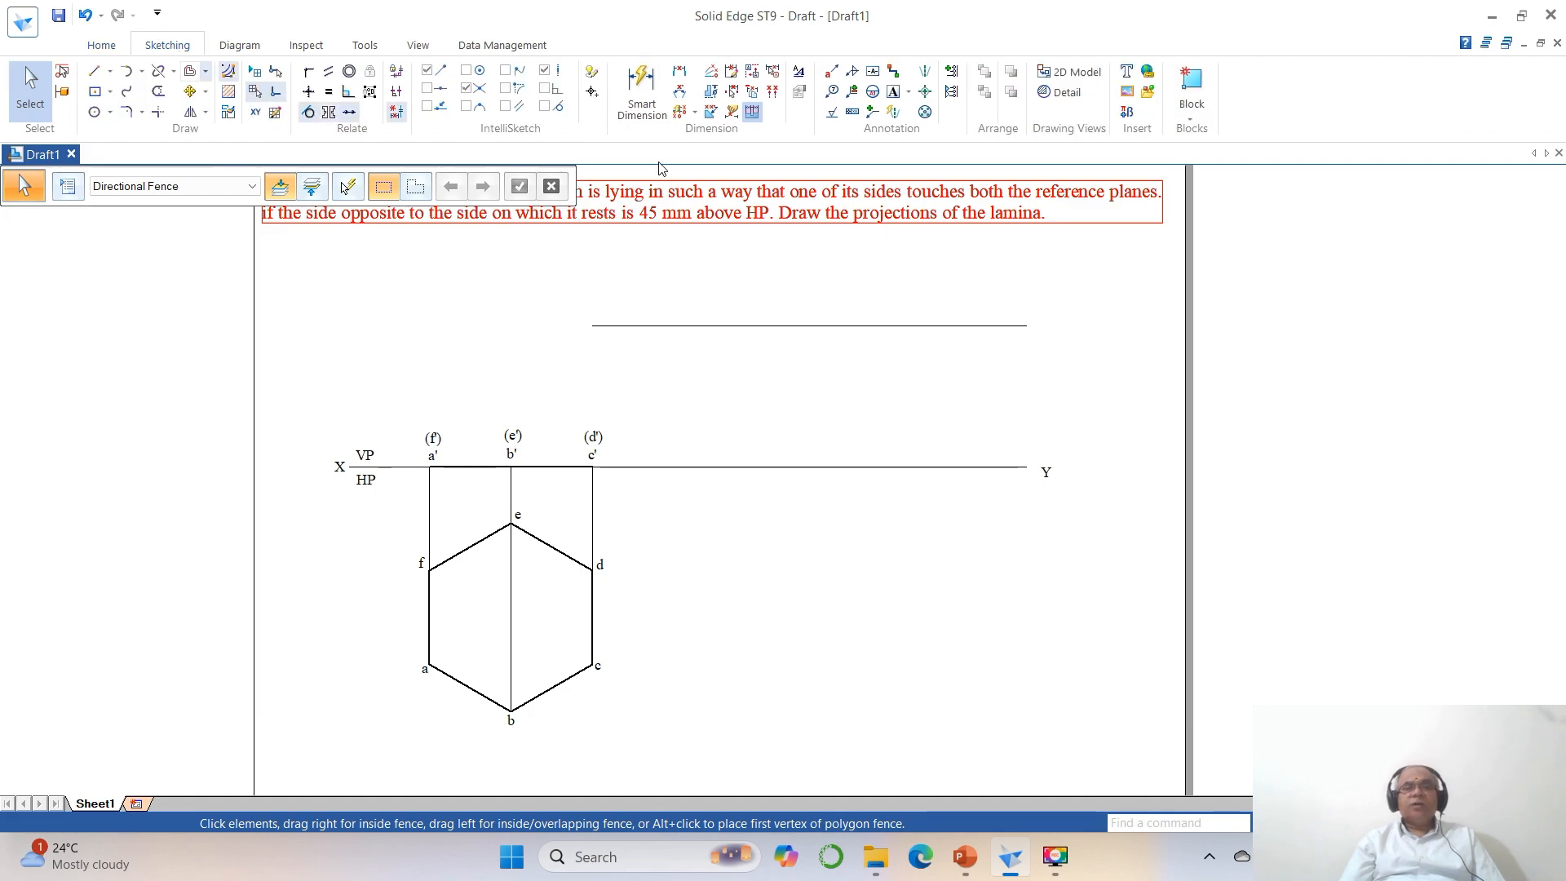
left_click(680, 71)
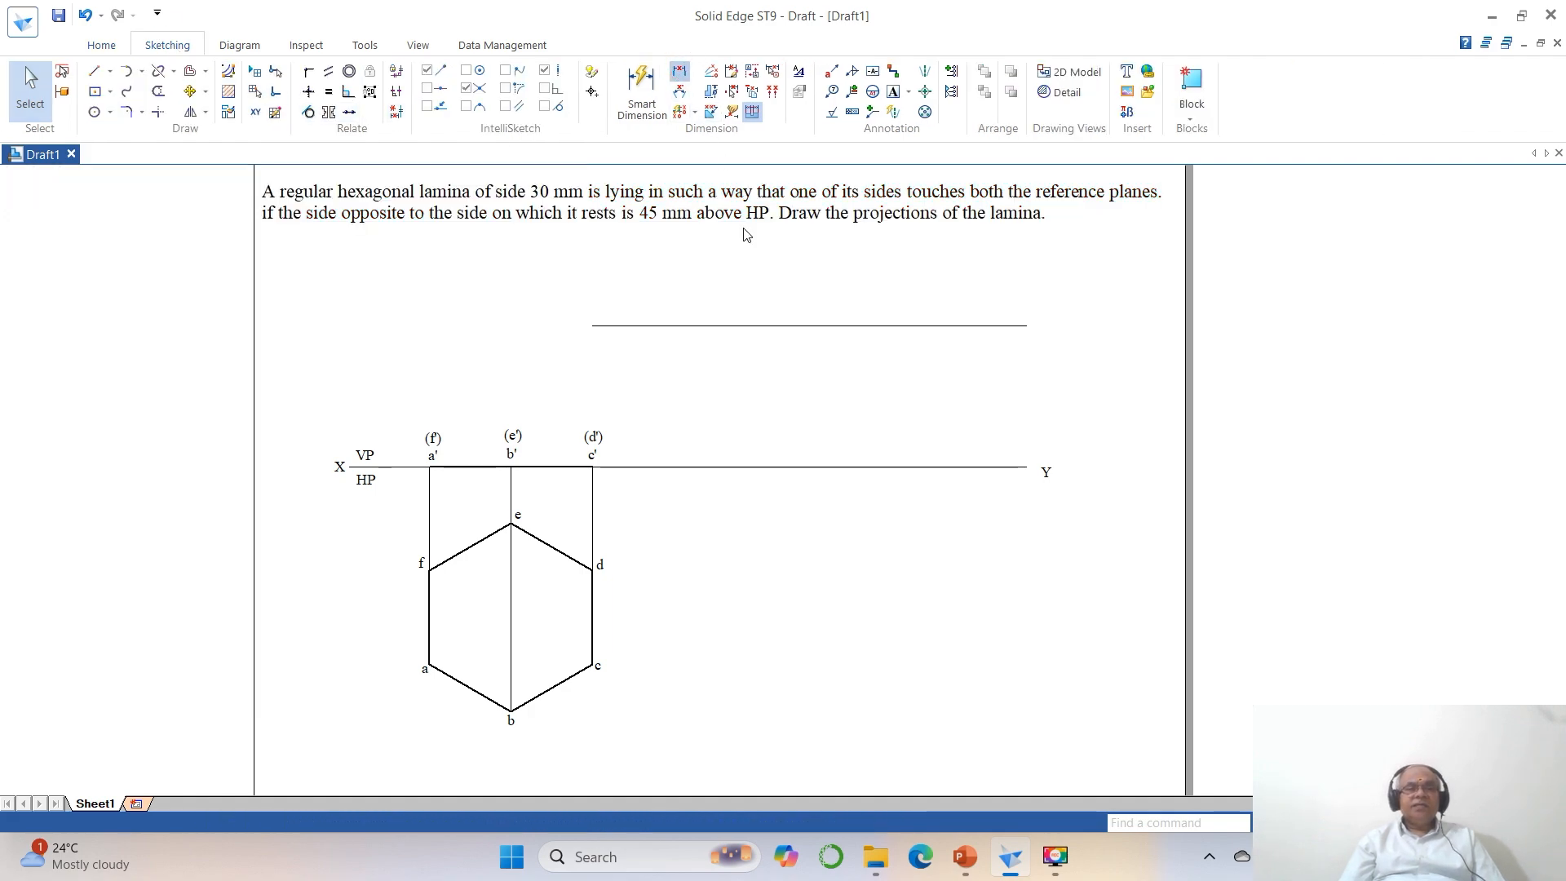
left_click(433, 493)
left_click(589, 490)
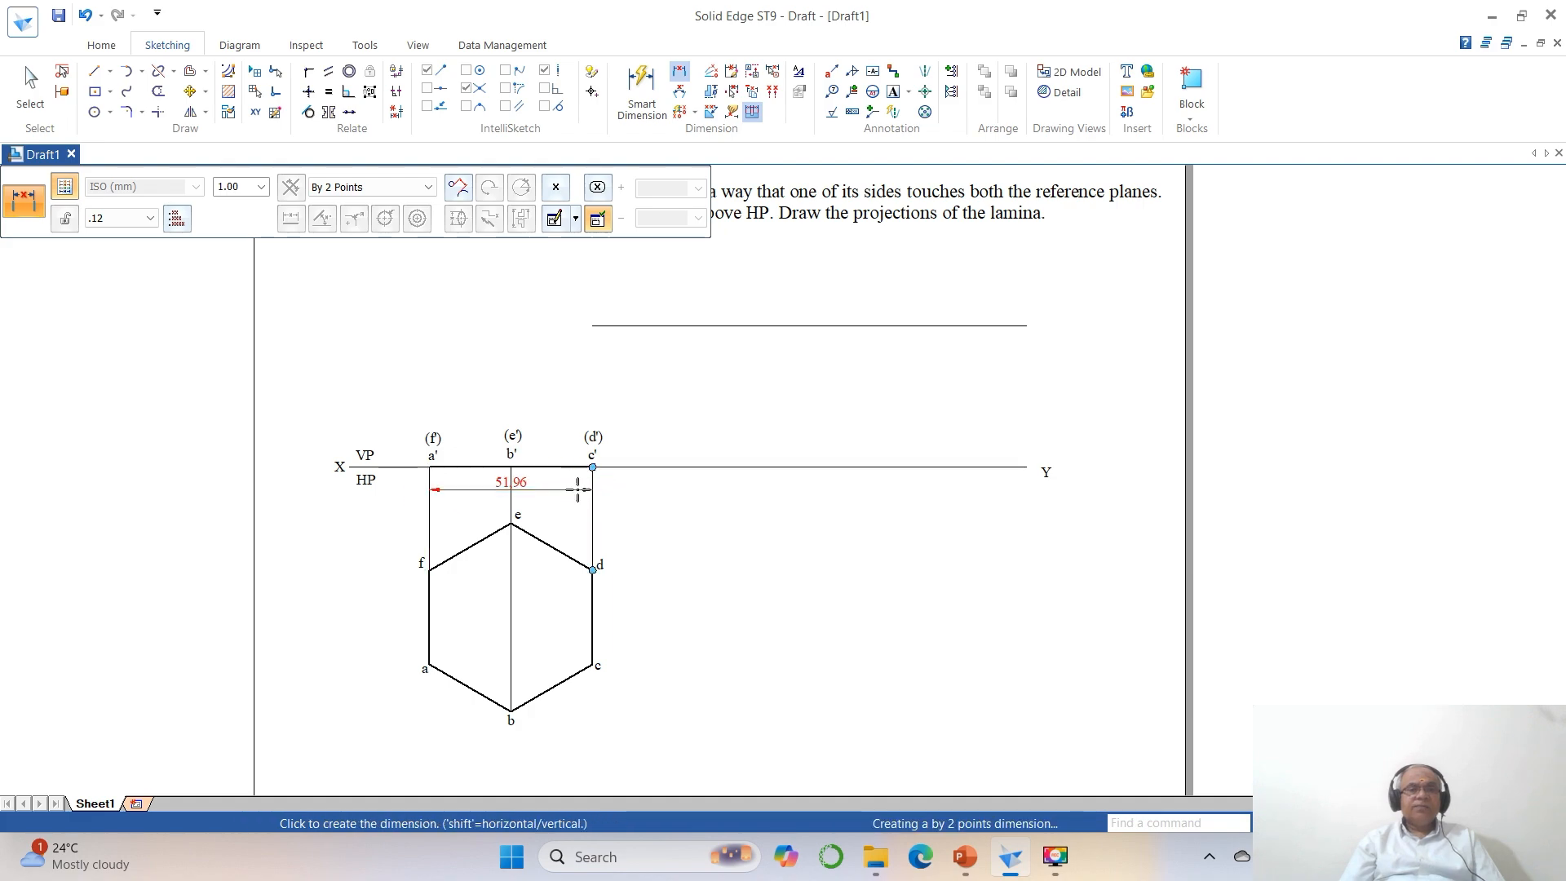
left_click(574, 494)
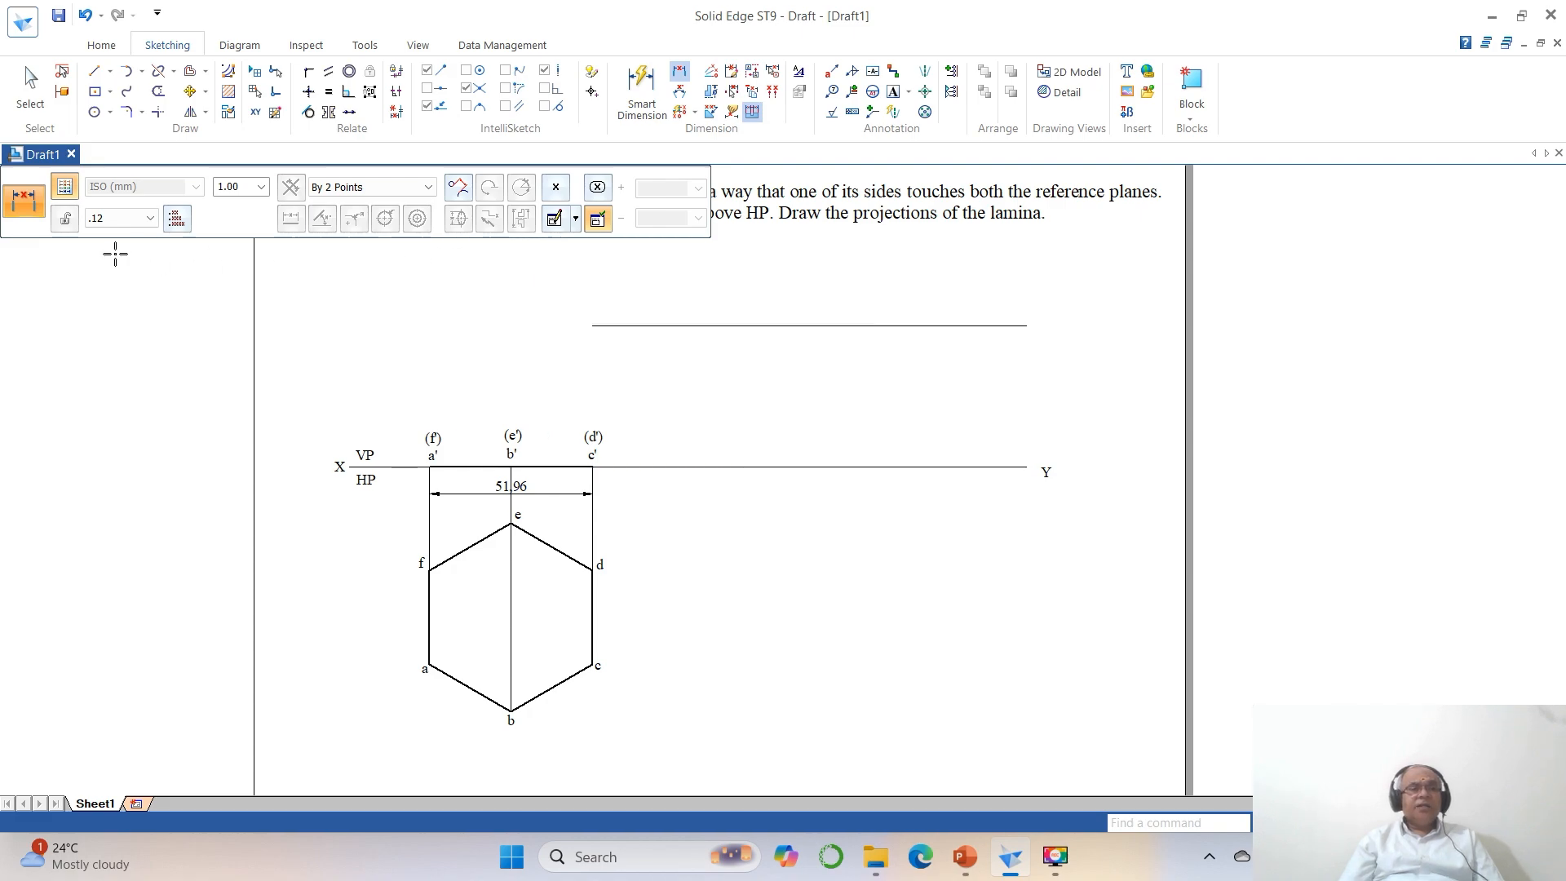
Try to draw a center-point arc of radius 51.96 mm and sweep 10° across the upper parallel line, centered on the XY line.
left_click(141, 72)
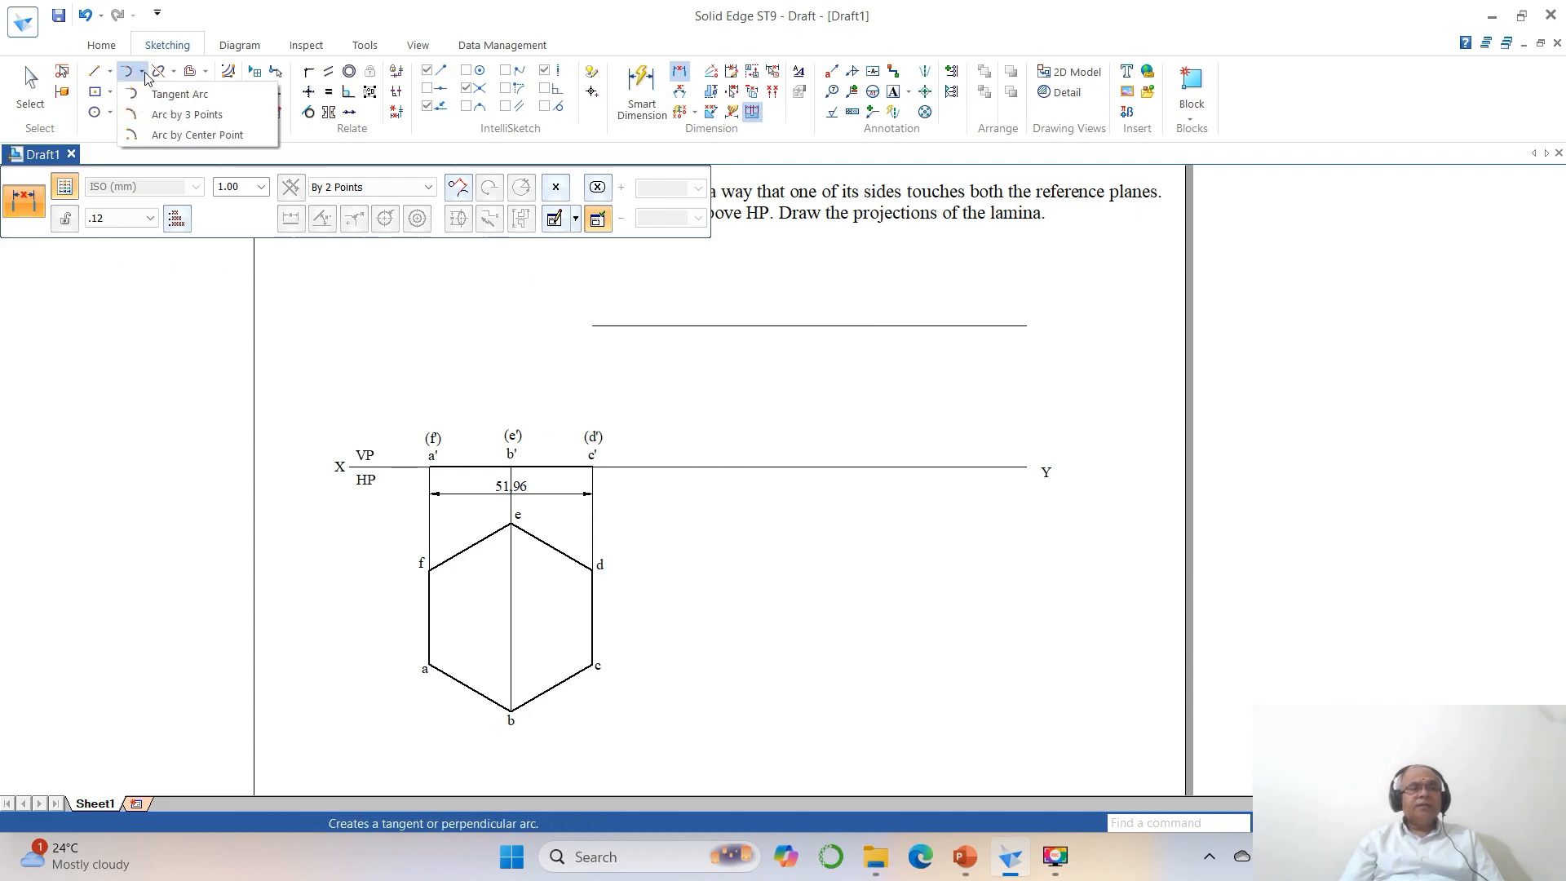
left_click(173, 134)
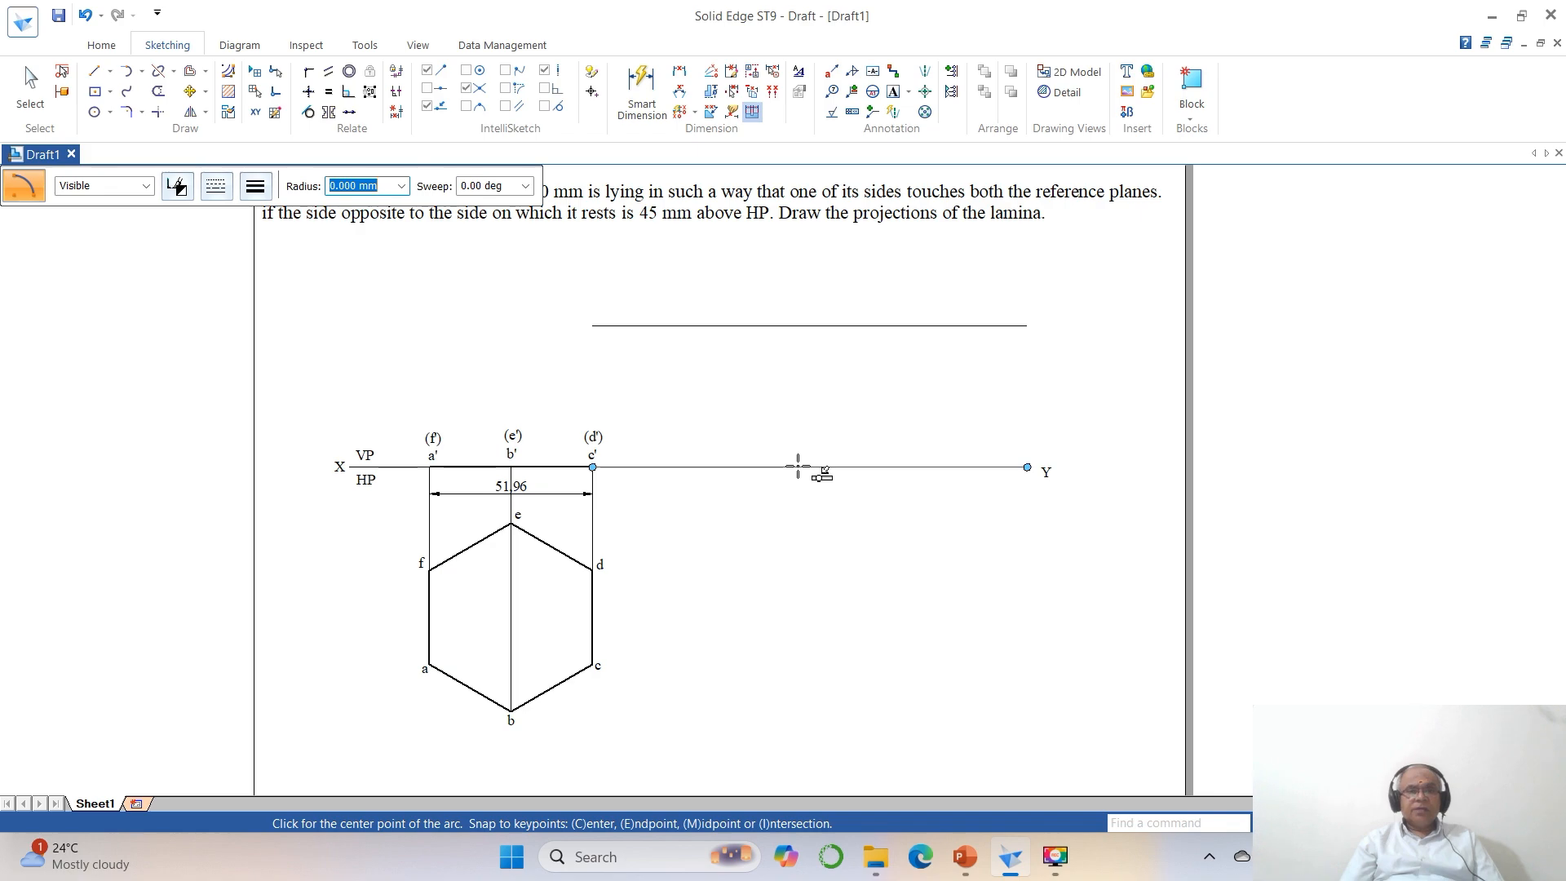
left_click(798, 467)
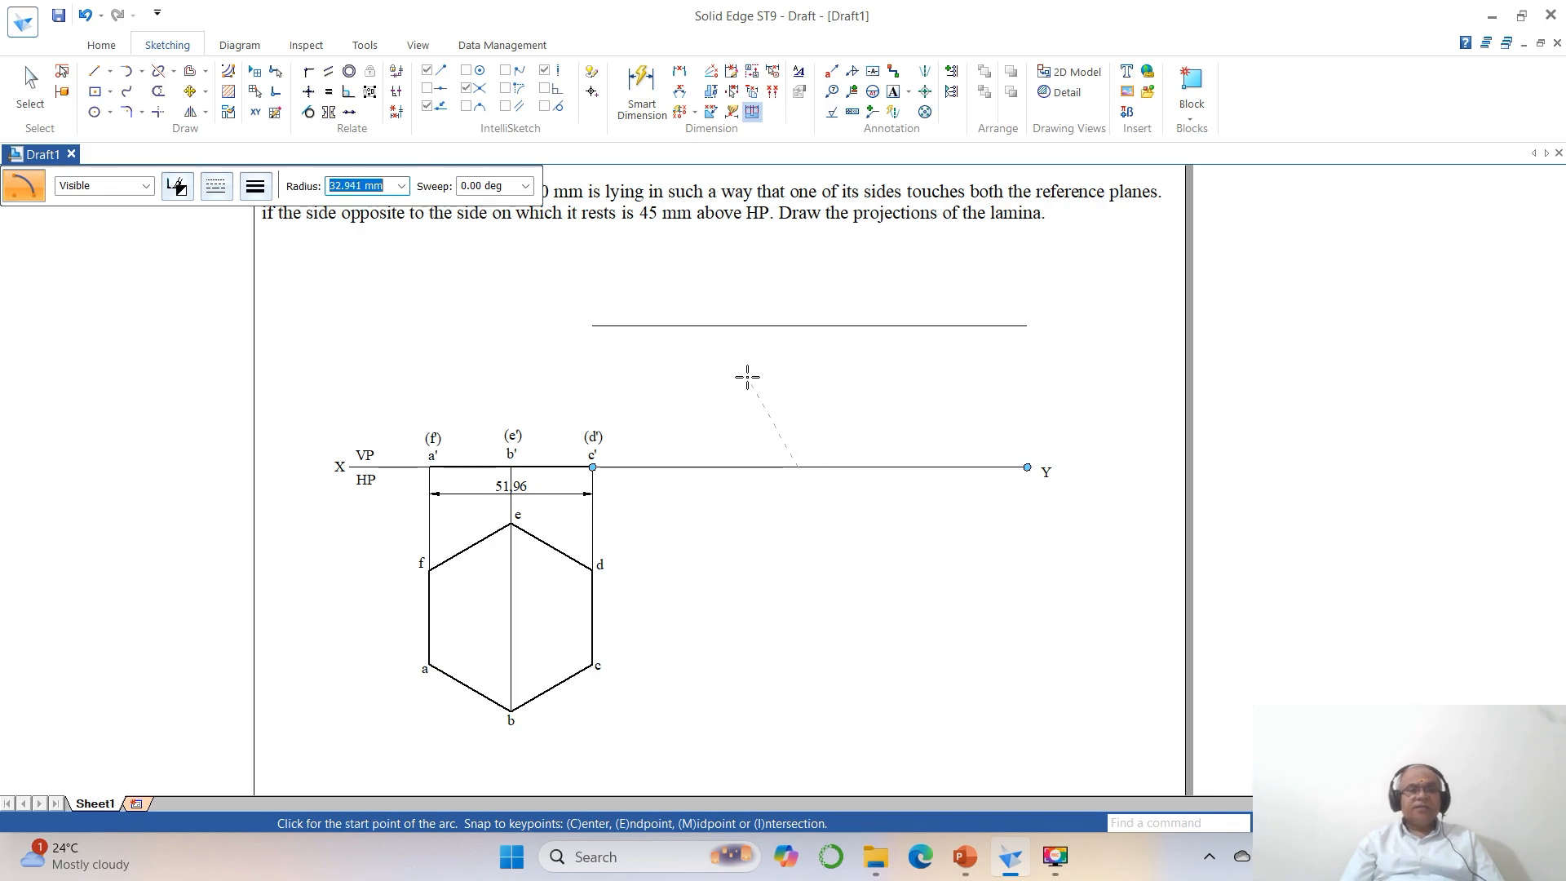
type("51.96")
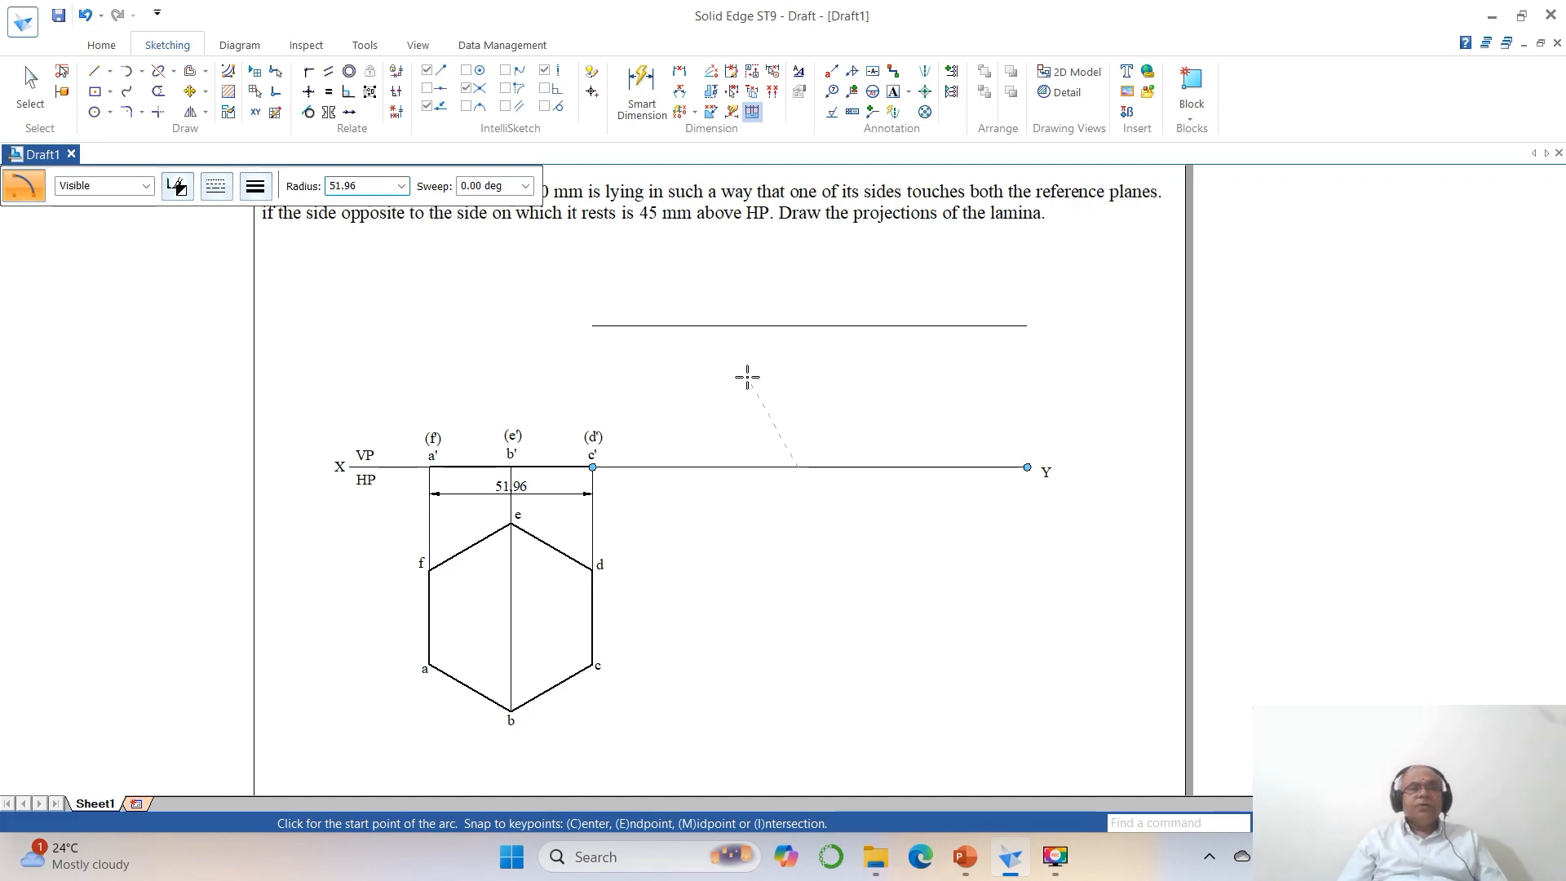
key("Tab")
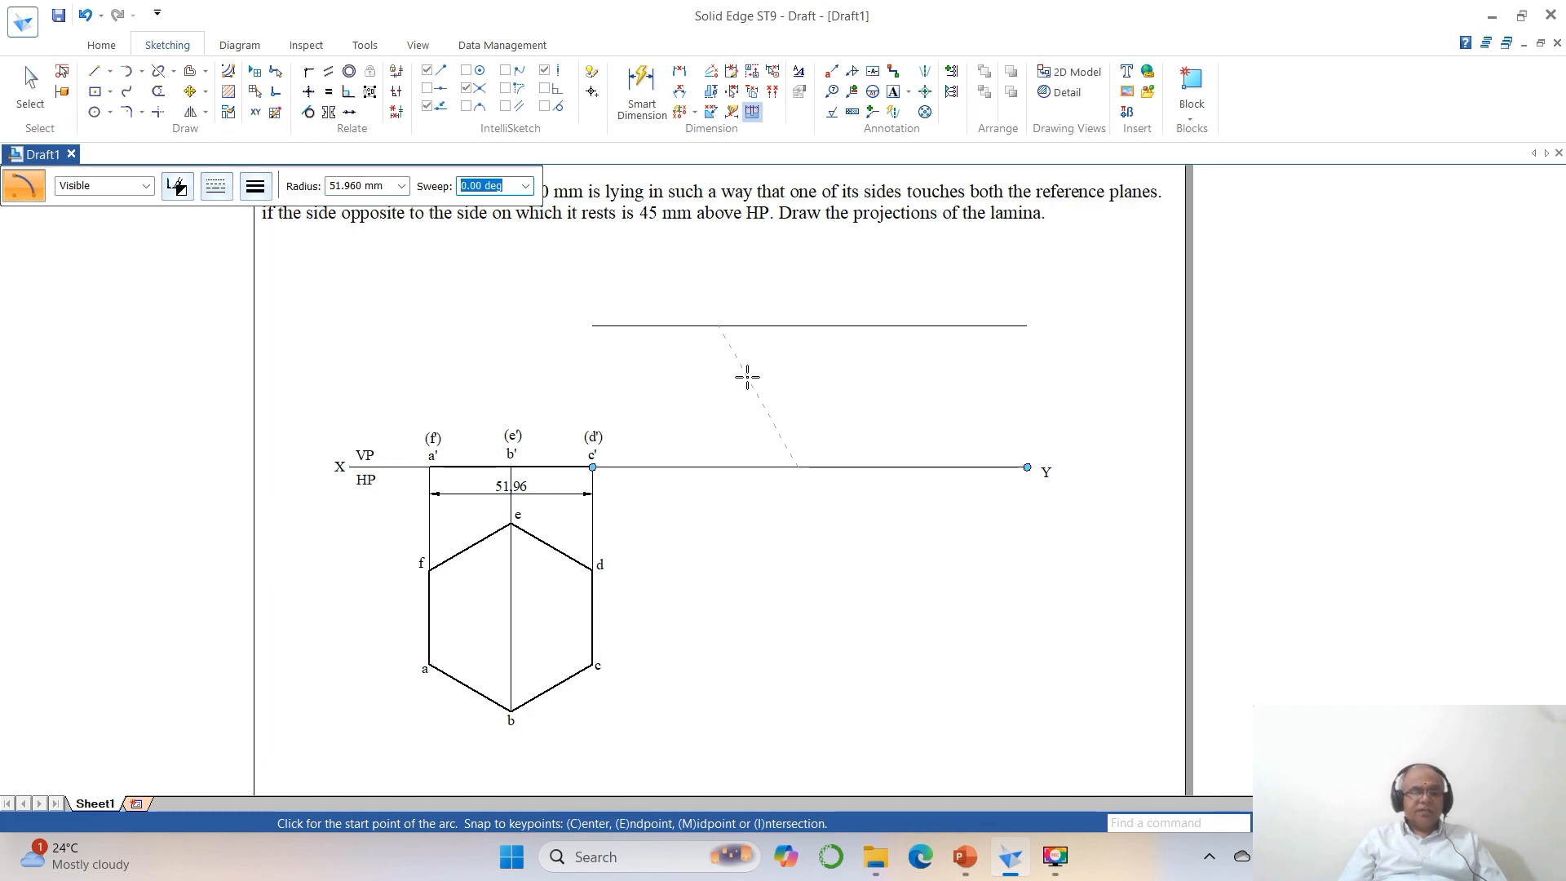
type("10")
key("Tab")
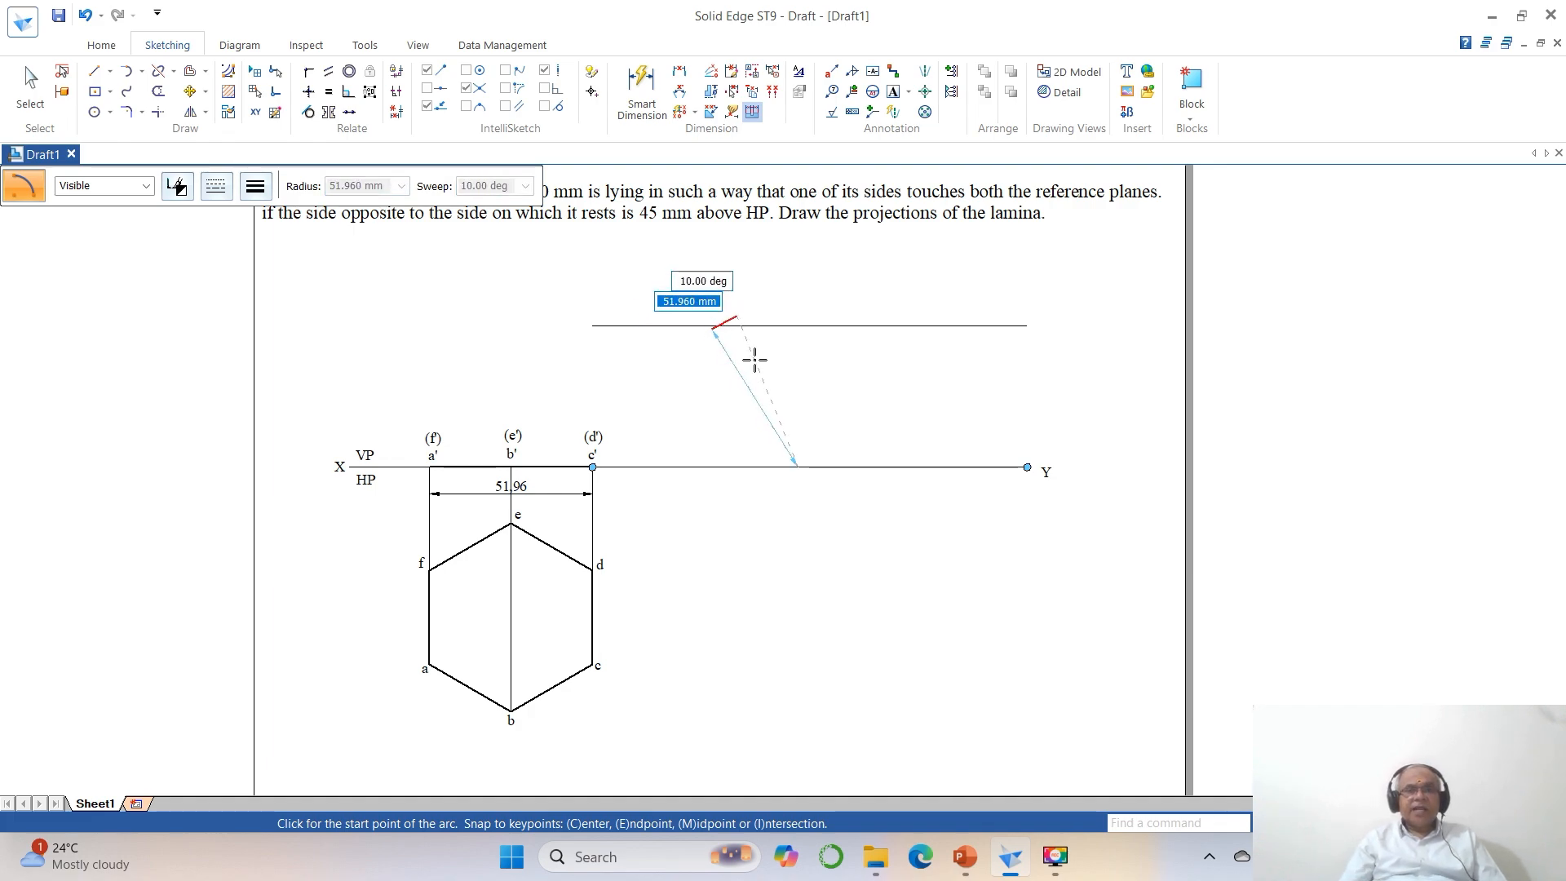
left_click(754, 360)
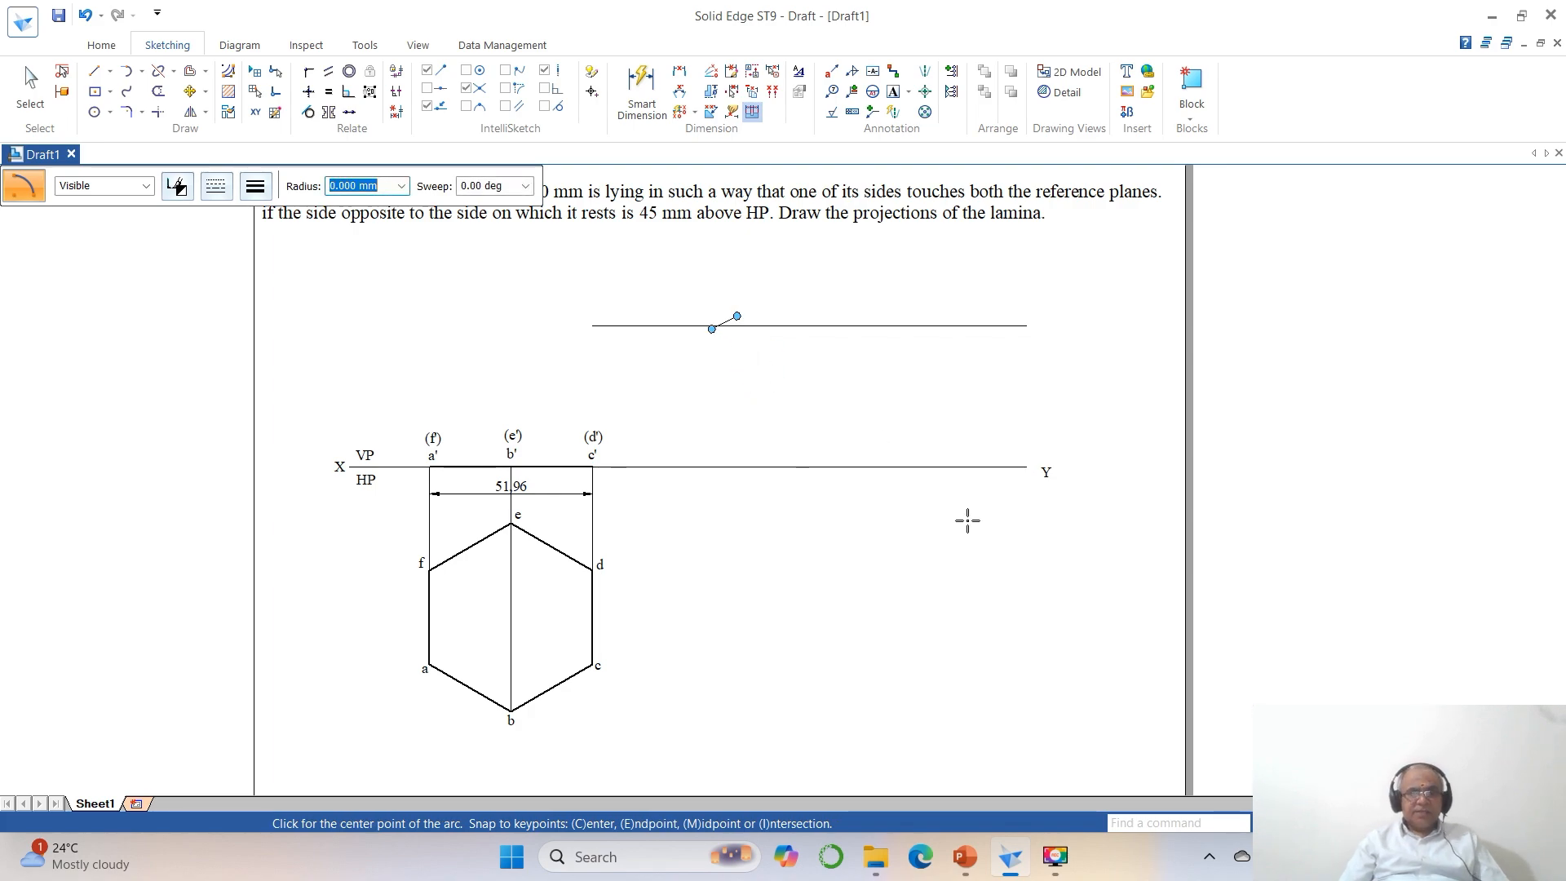
key("Escape")
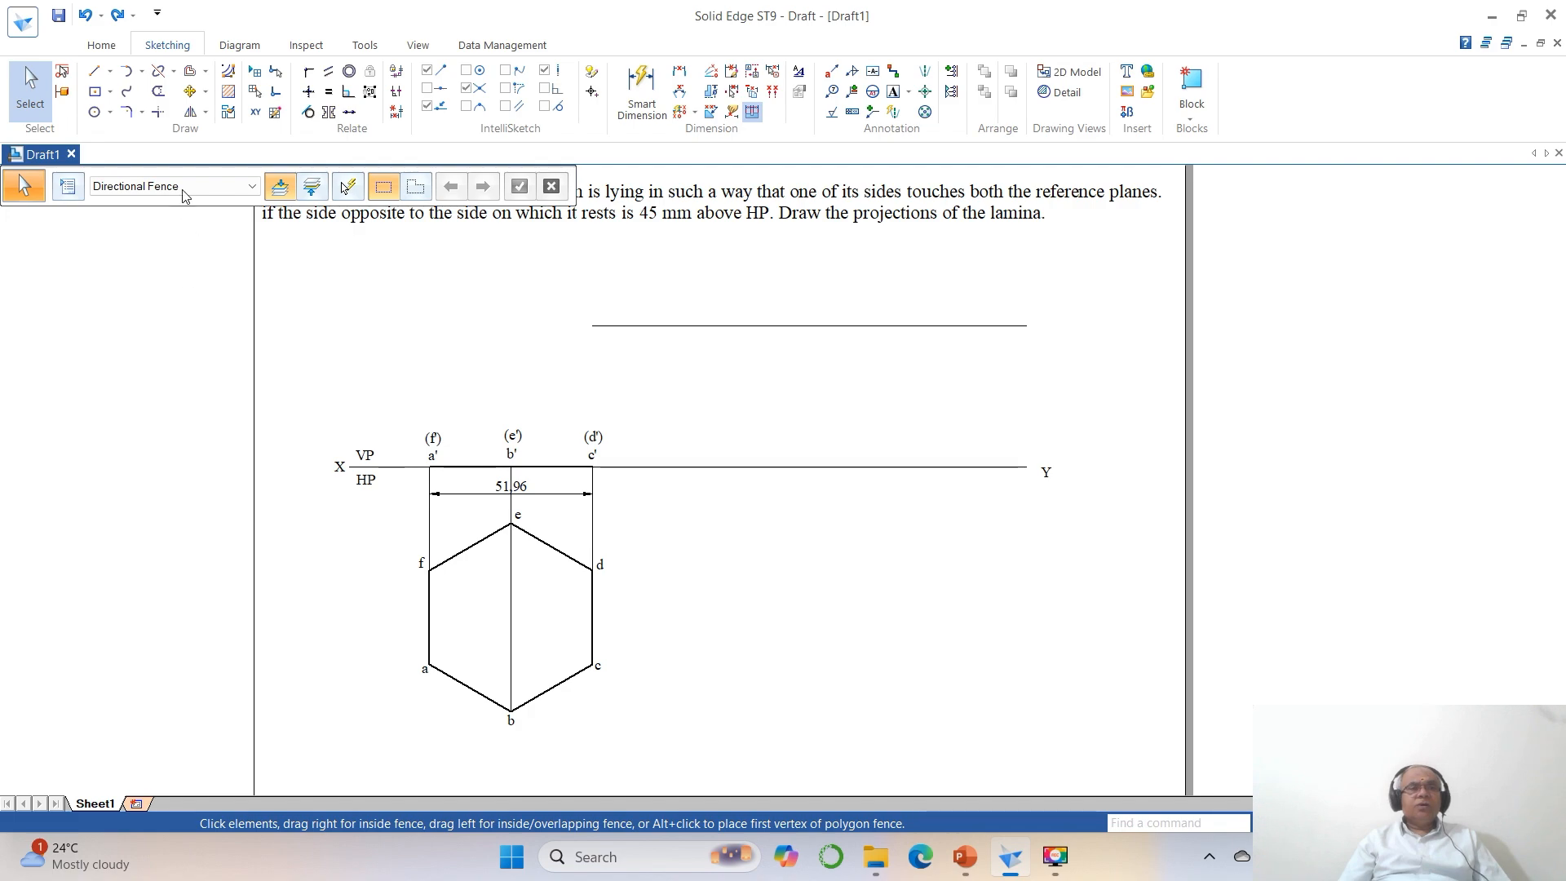
Draw a center-point arc of radius 51.96 mm and sweep 15° across the upper parallel line, centered on the XY line.
left_click(141, 71)
left_click(170, 135)
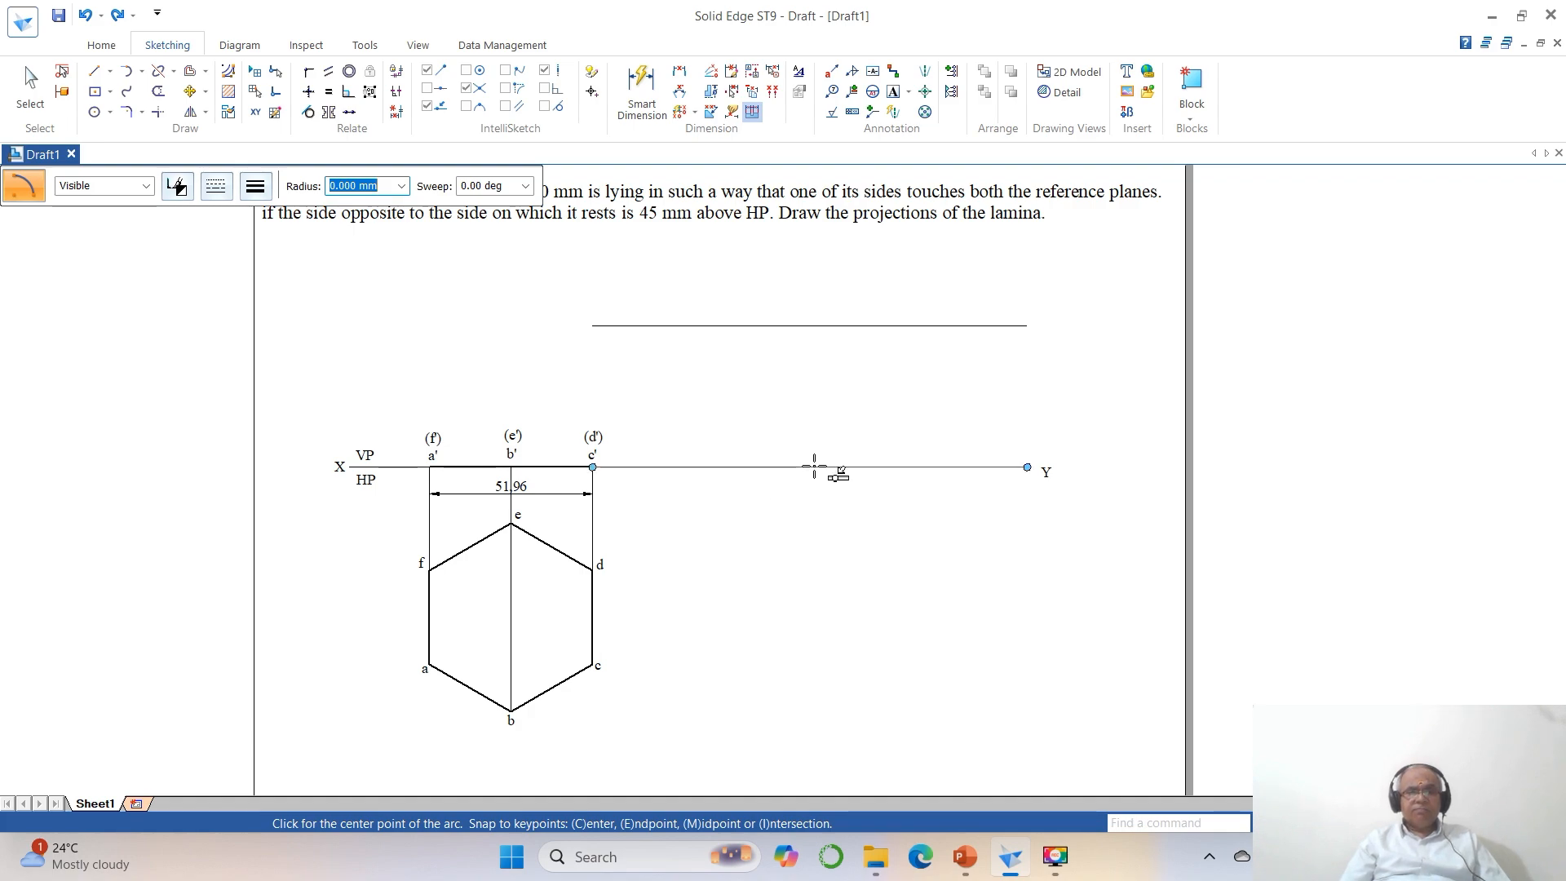
left_click(813, 467)
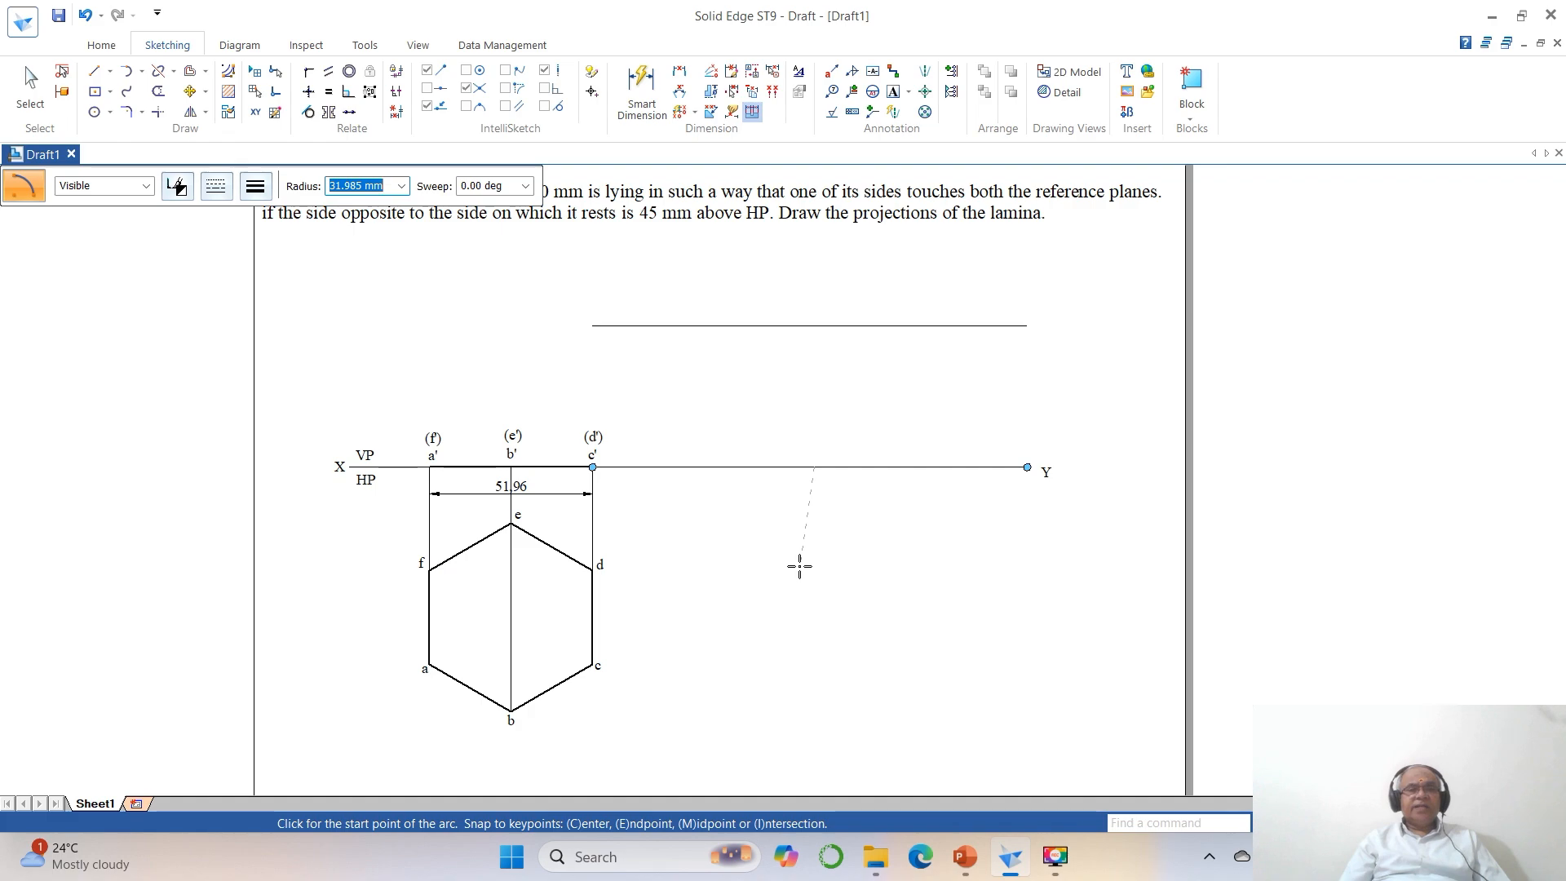
type("51.96")
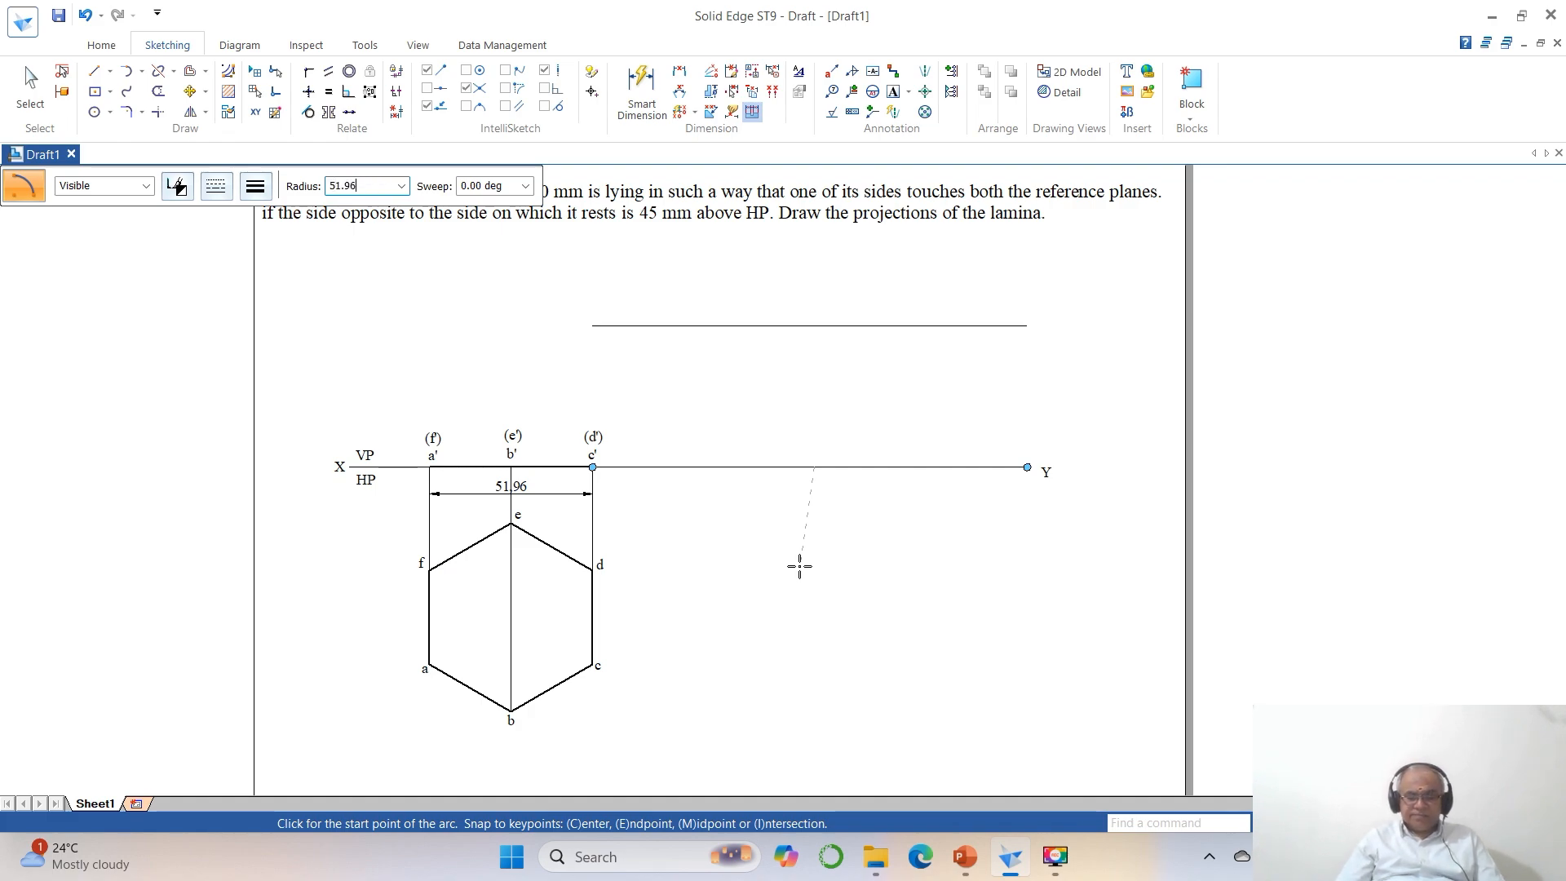
key("Tab")
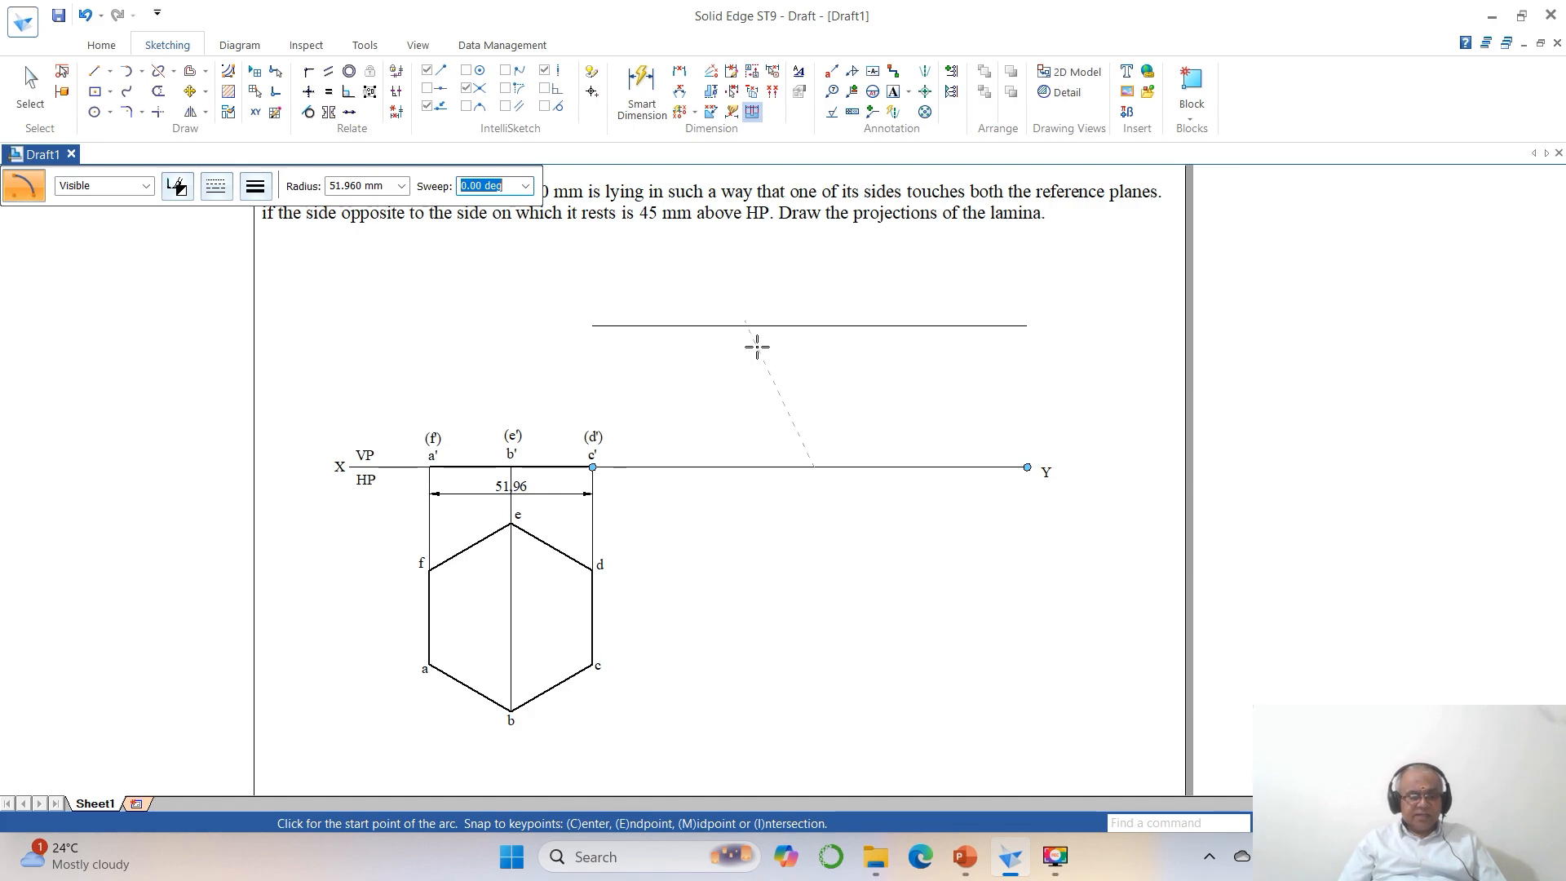
type("15")
key("Tab")
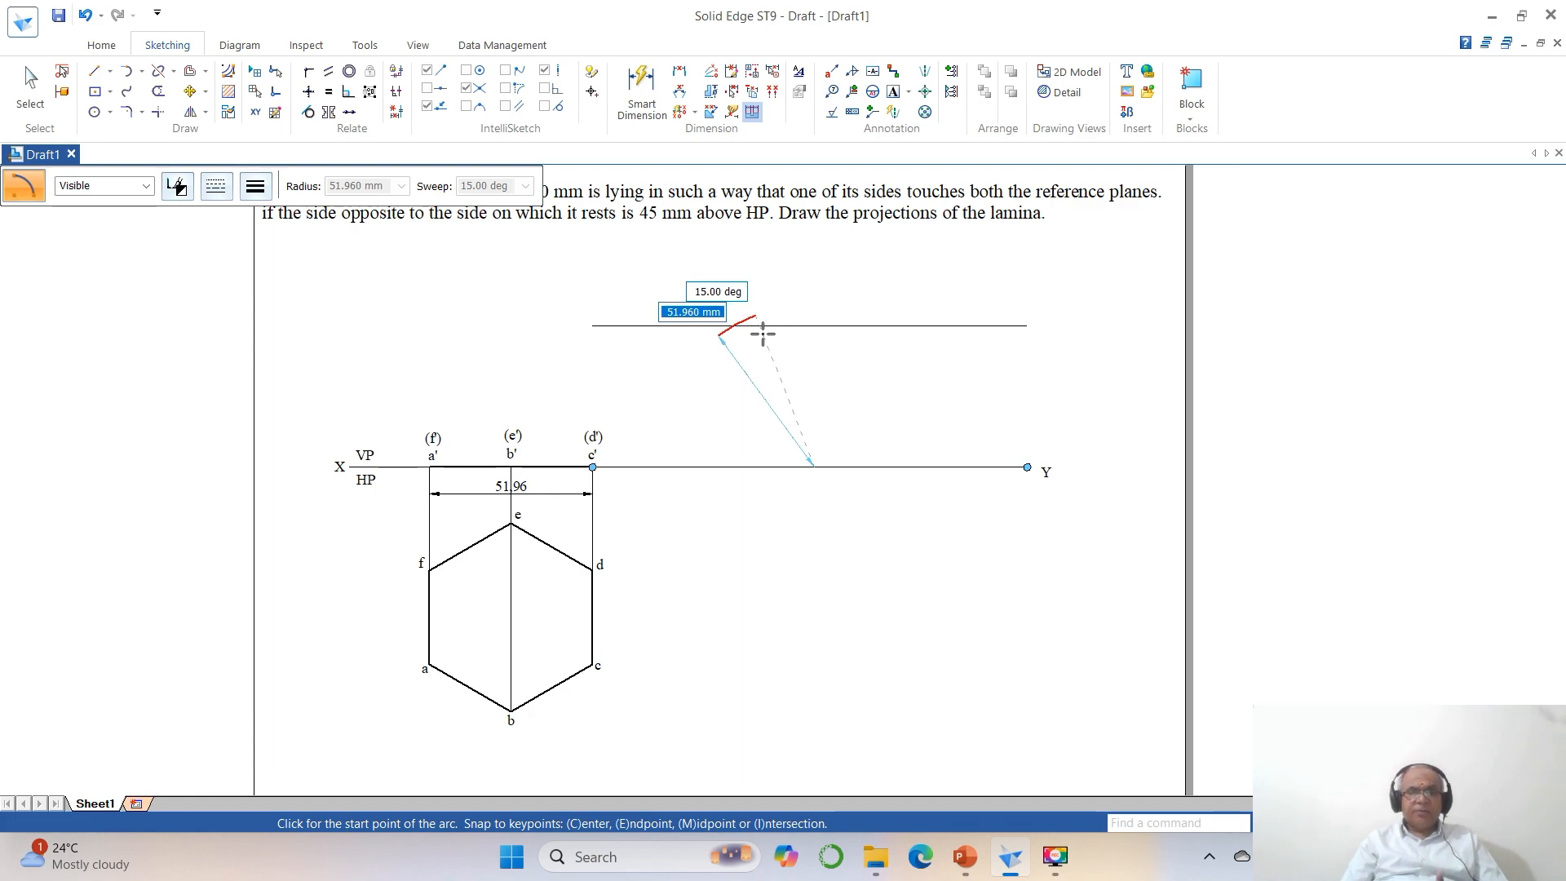
left_click(761, 334)
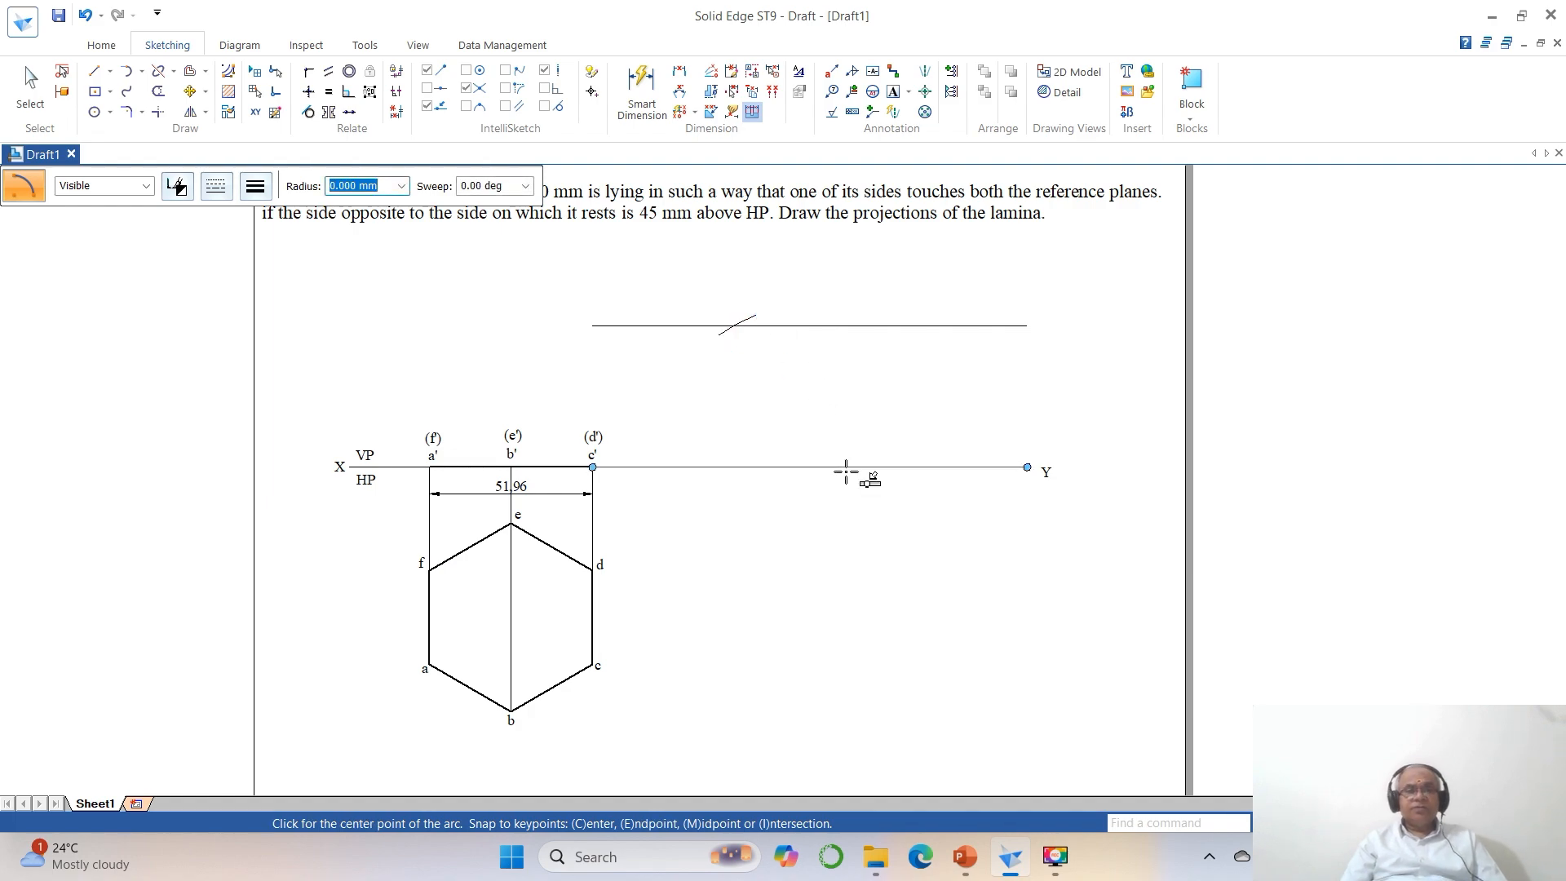
key("Escape")
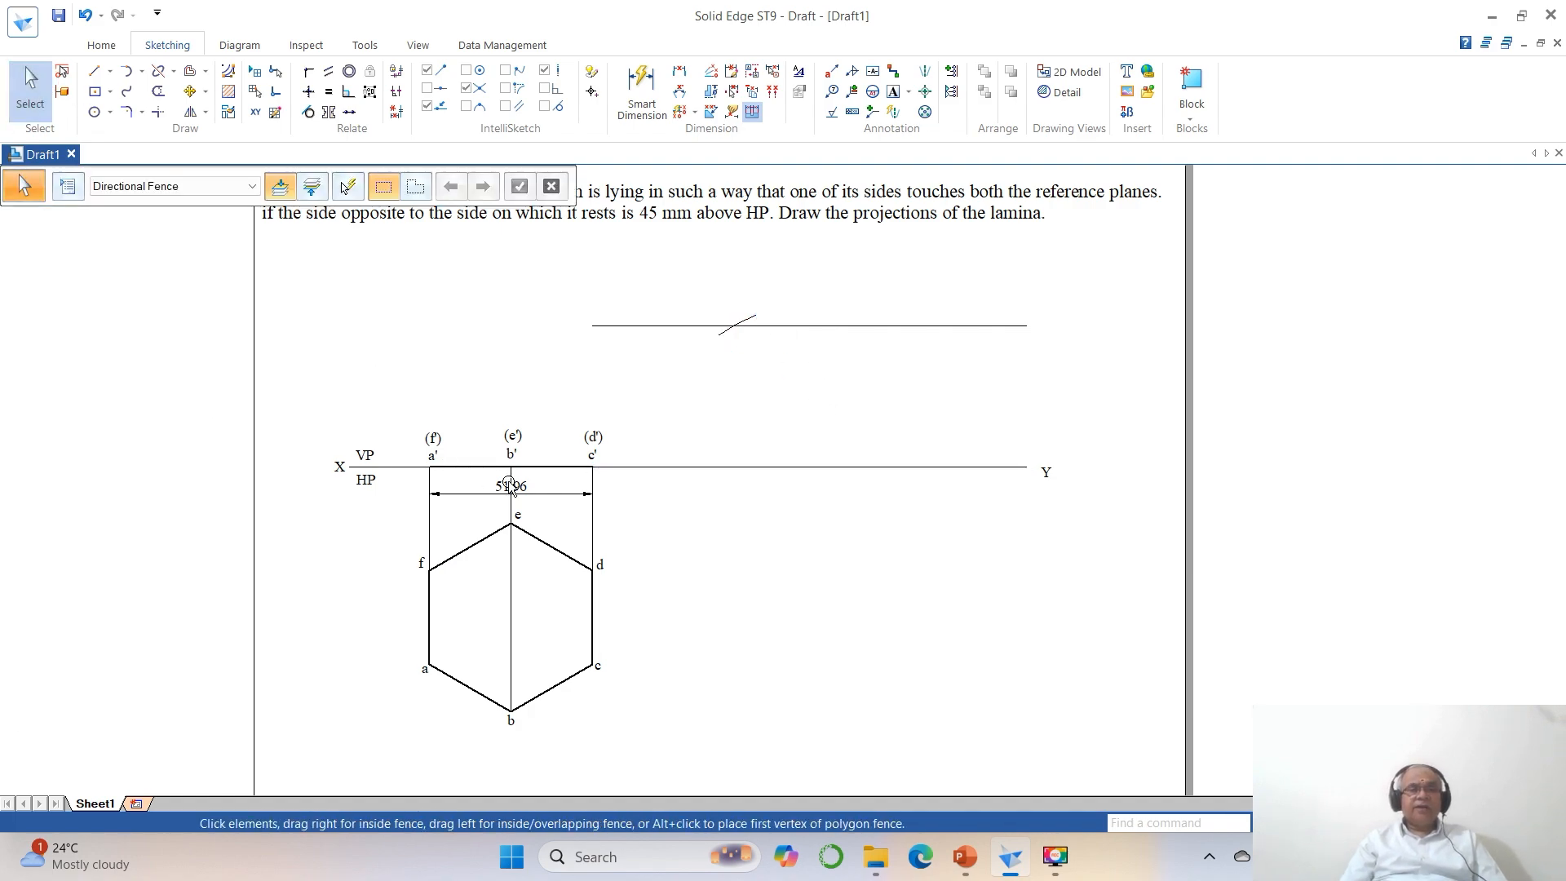
Delete the dimension below a'–c' and the reference line segment running from c' to Y.
left_click(567, 498)
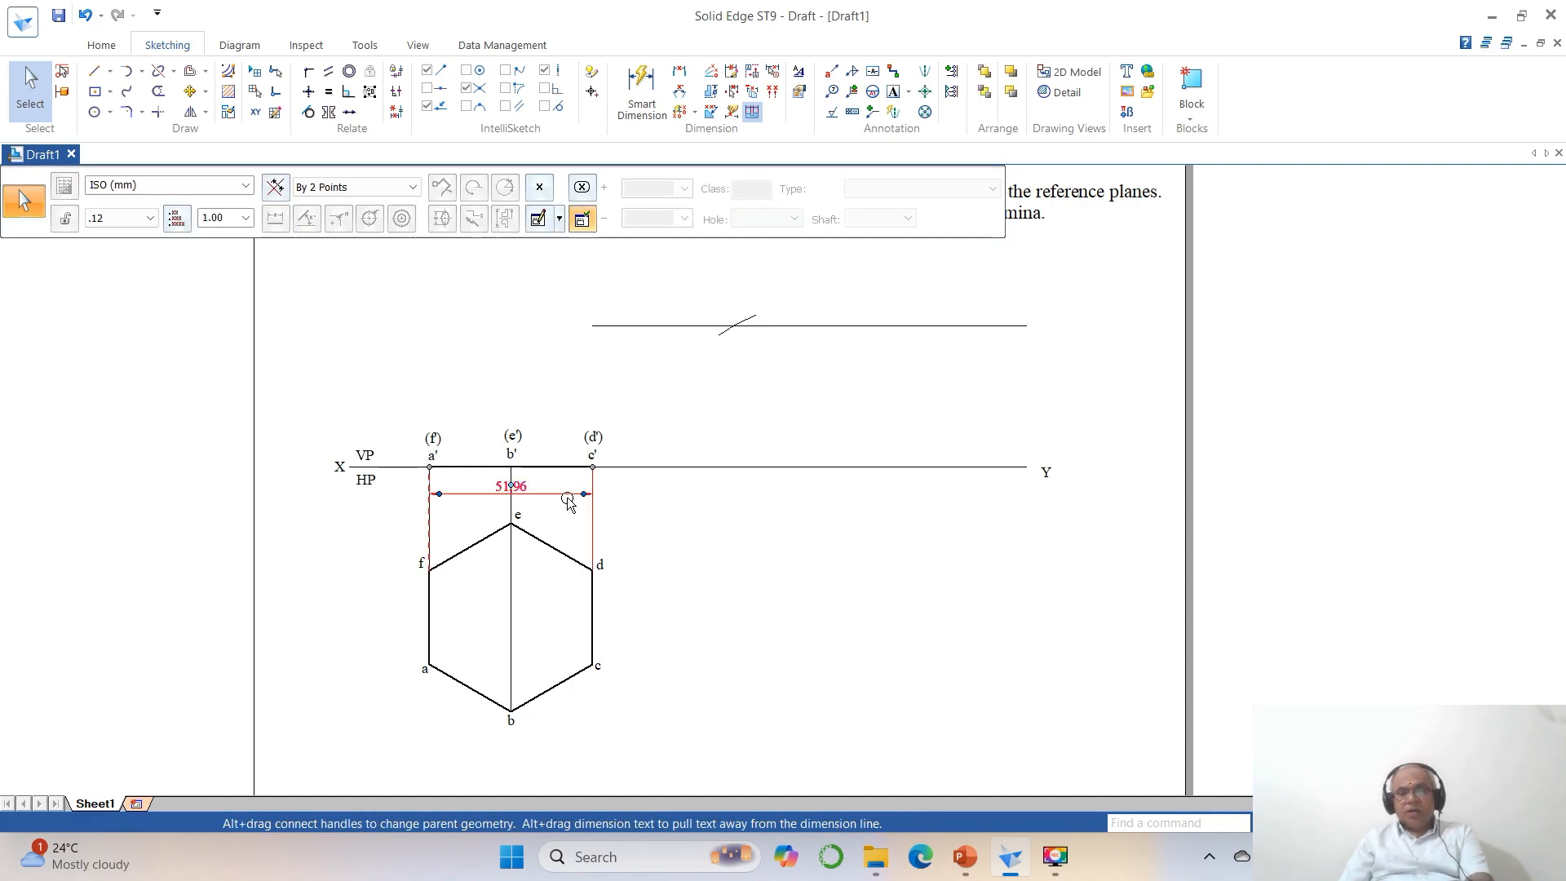
key("Delete")
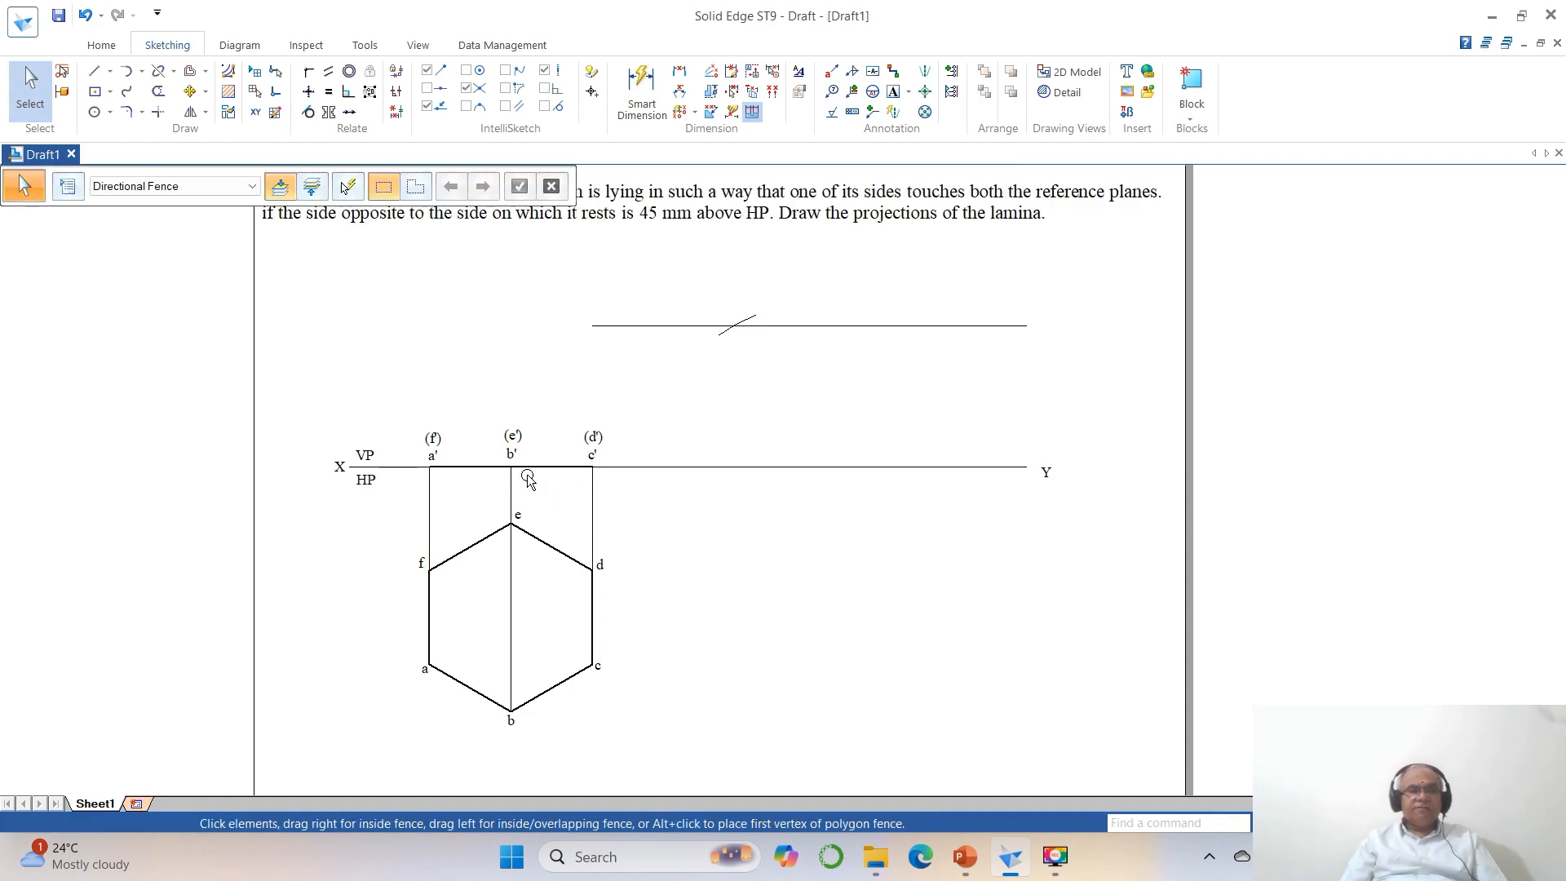
left_click(774, 467)
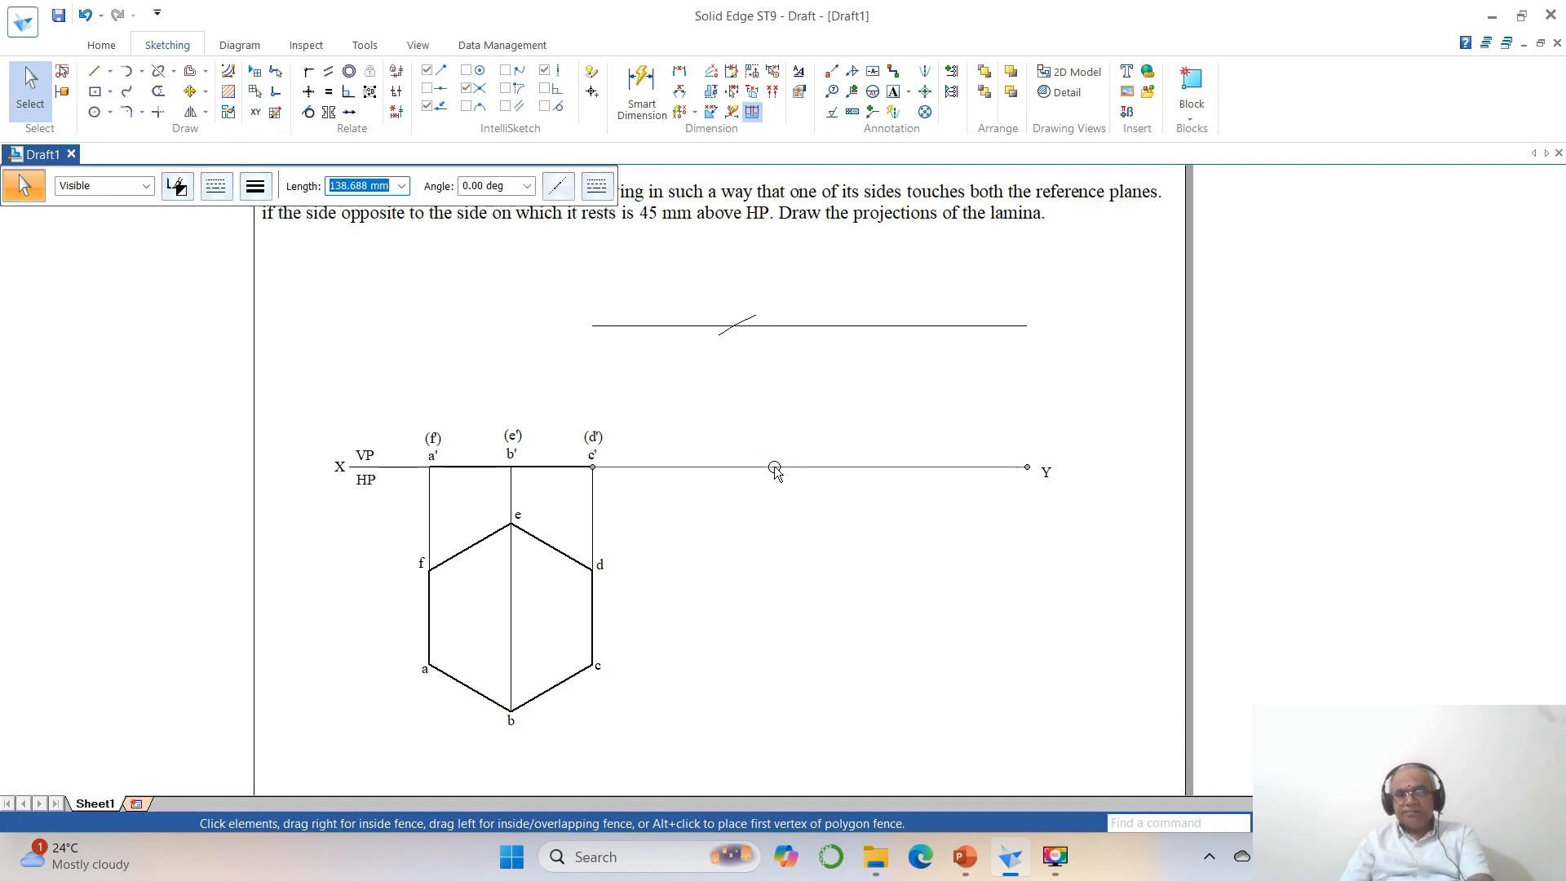
key("Delete")
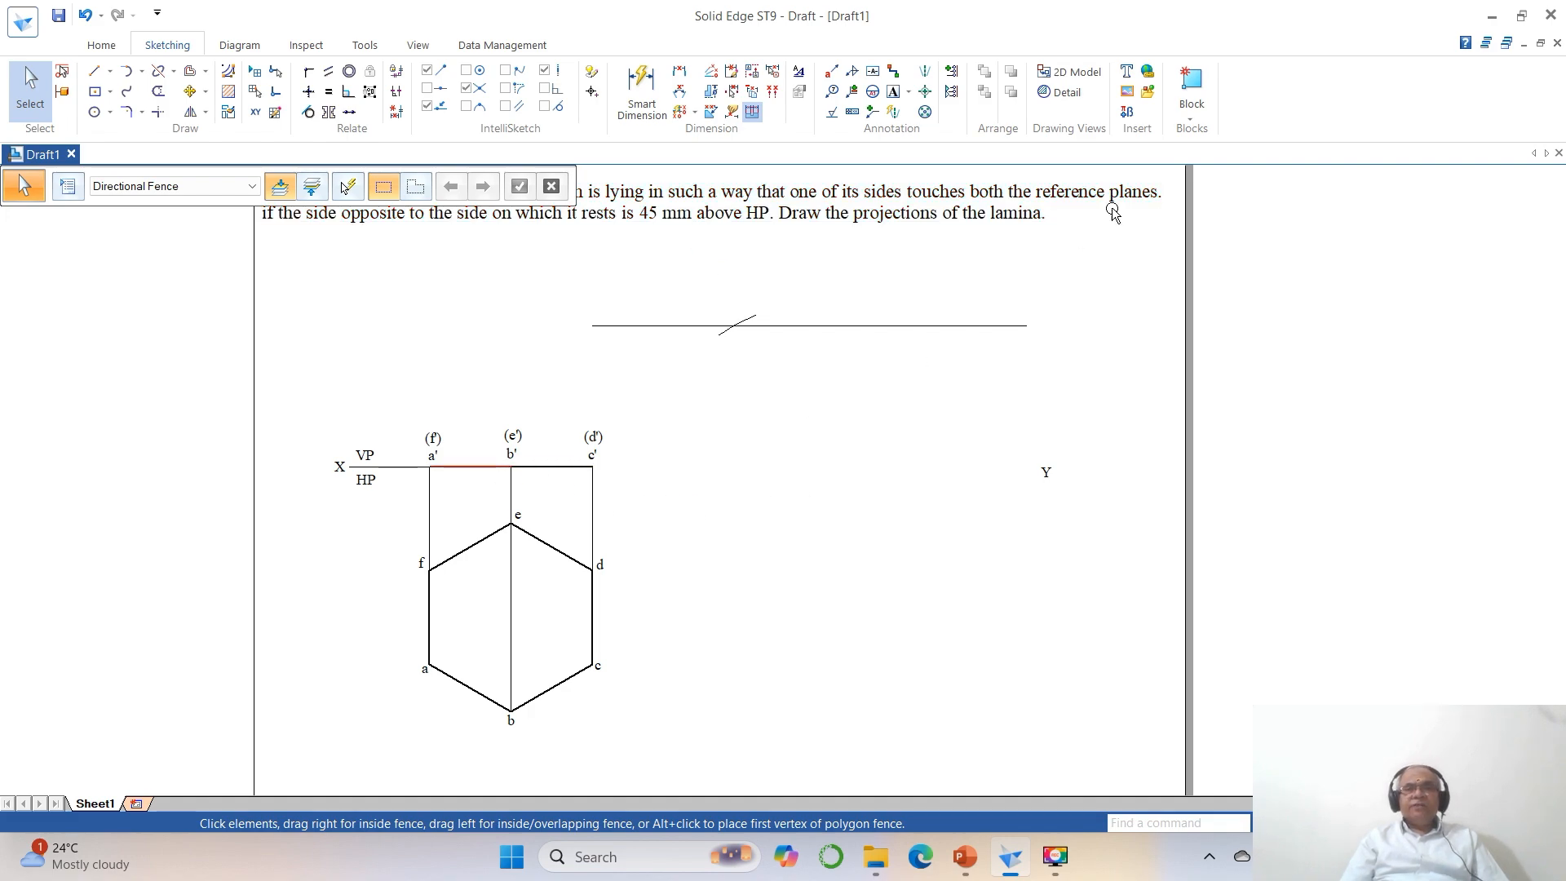
left_click(1191, 118)
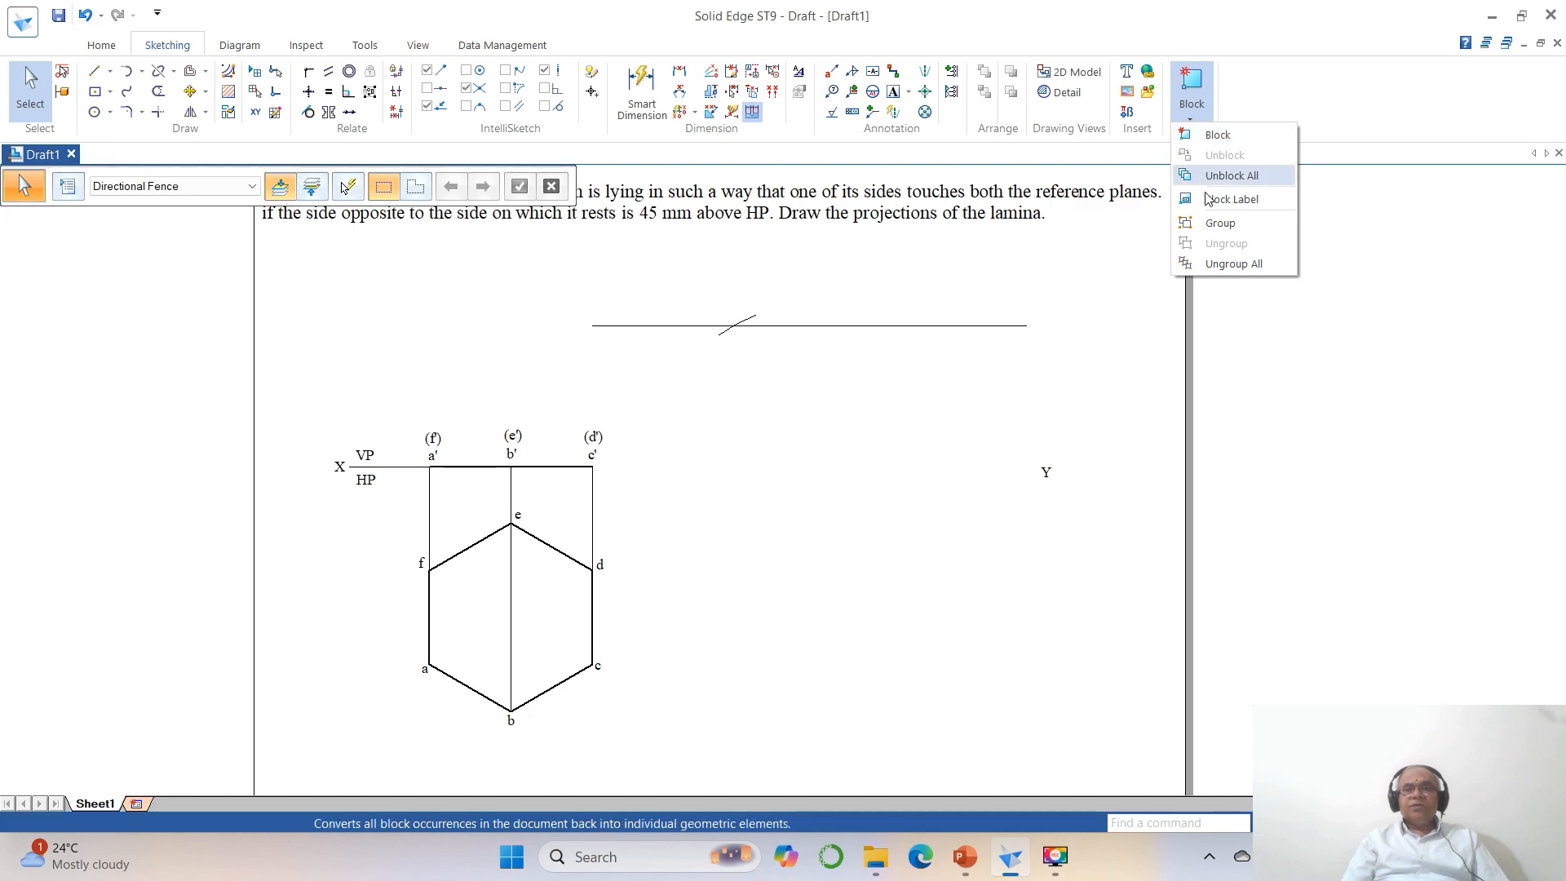
left_click(1220, 223)
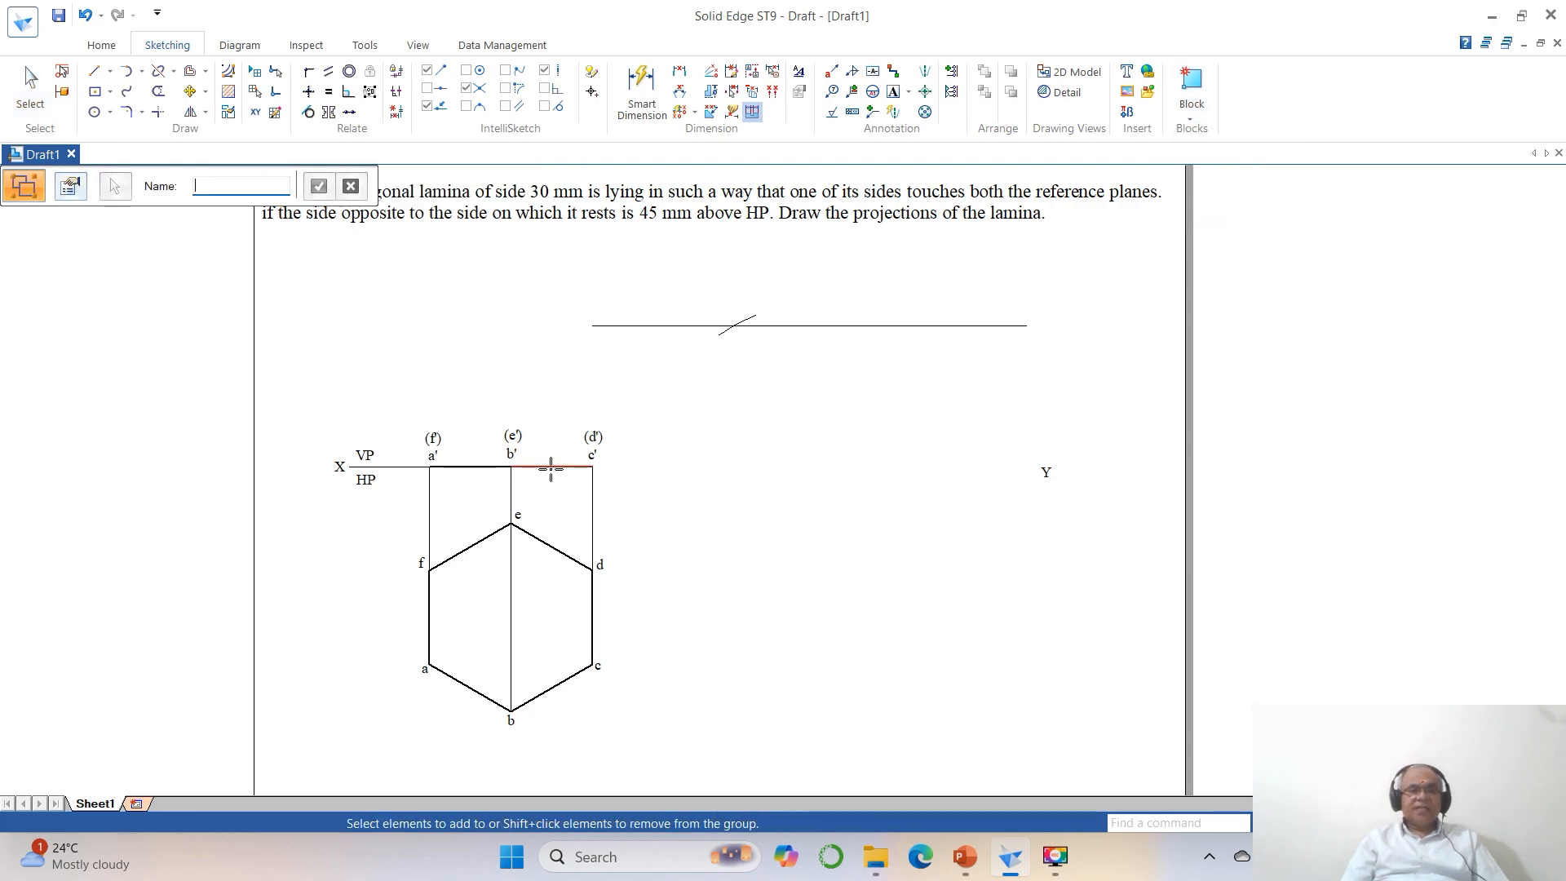
left_click(548, 467)
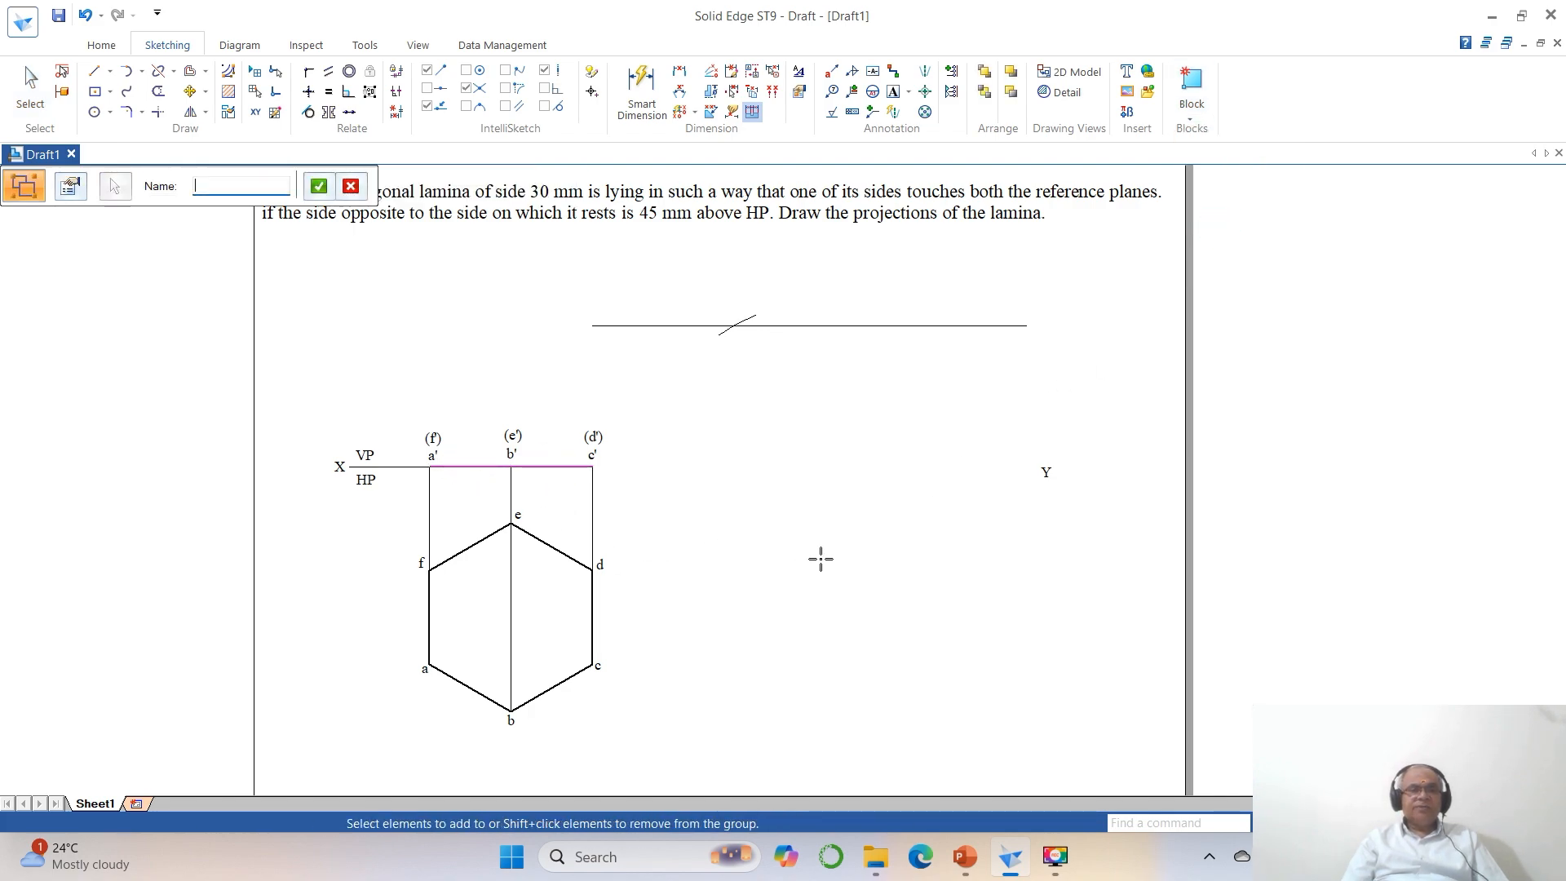
left_click(840, 557)
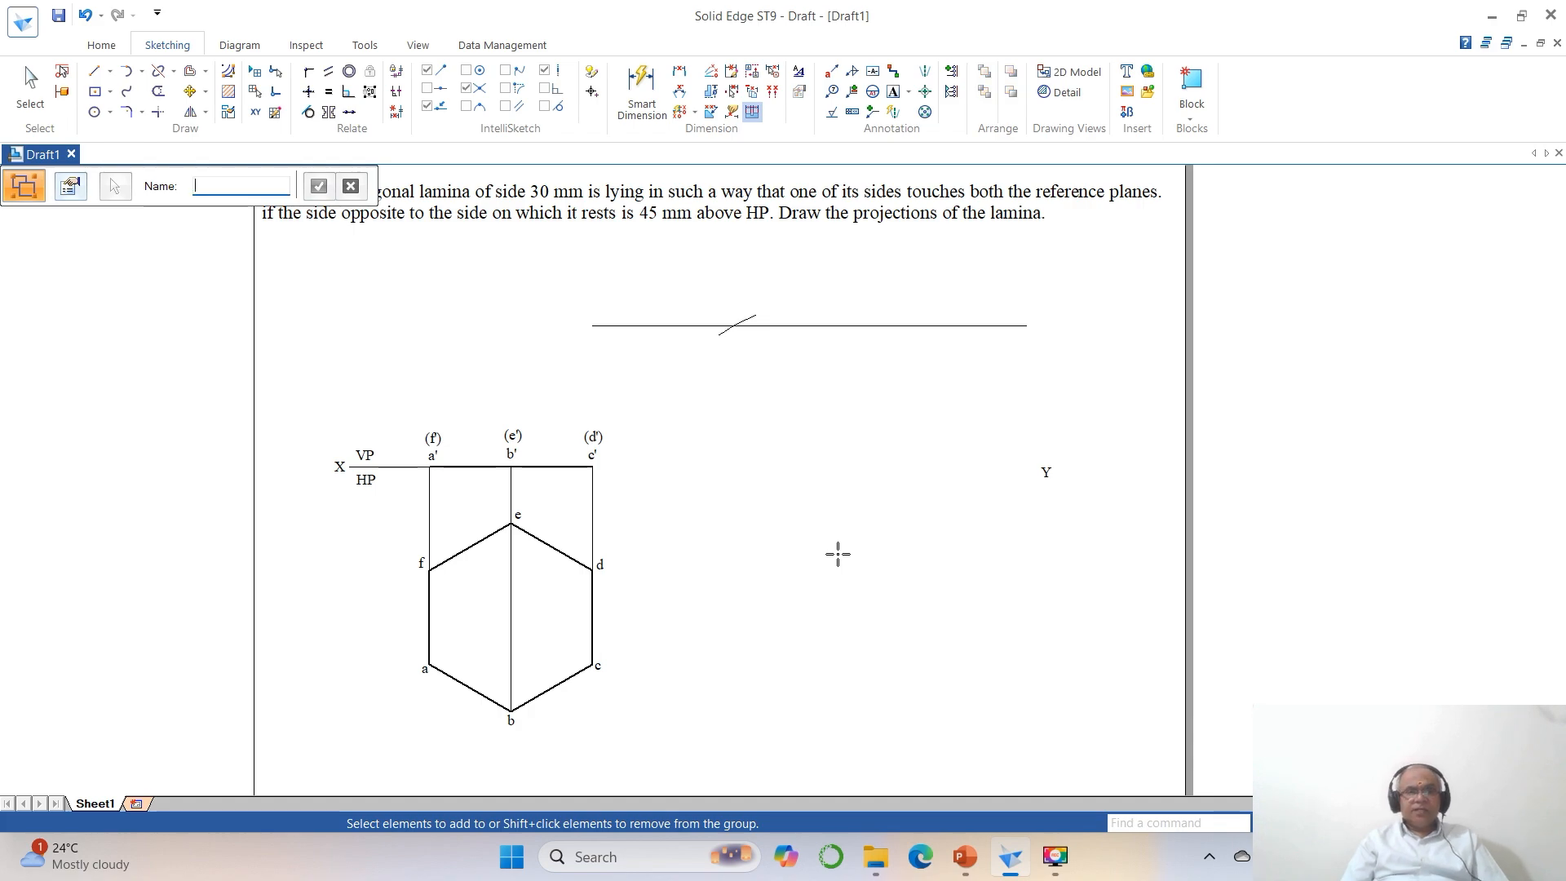
Copy the front-view line a'–c' from its c' end to a spot between c' and Y at XY level, adjusting the endpoint snaps.
left_click(190, 92)
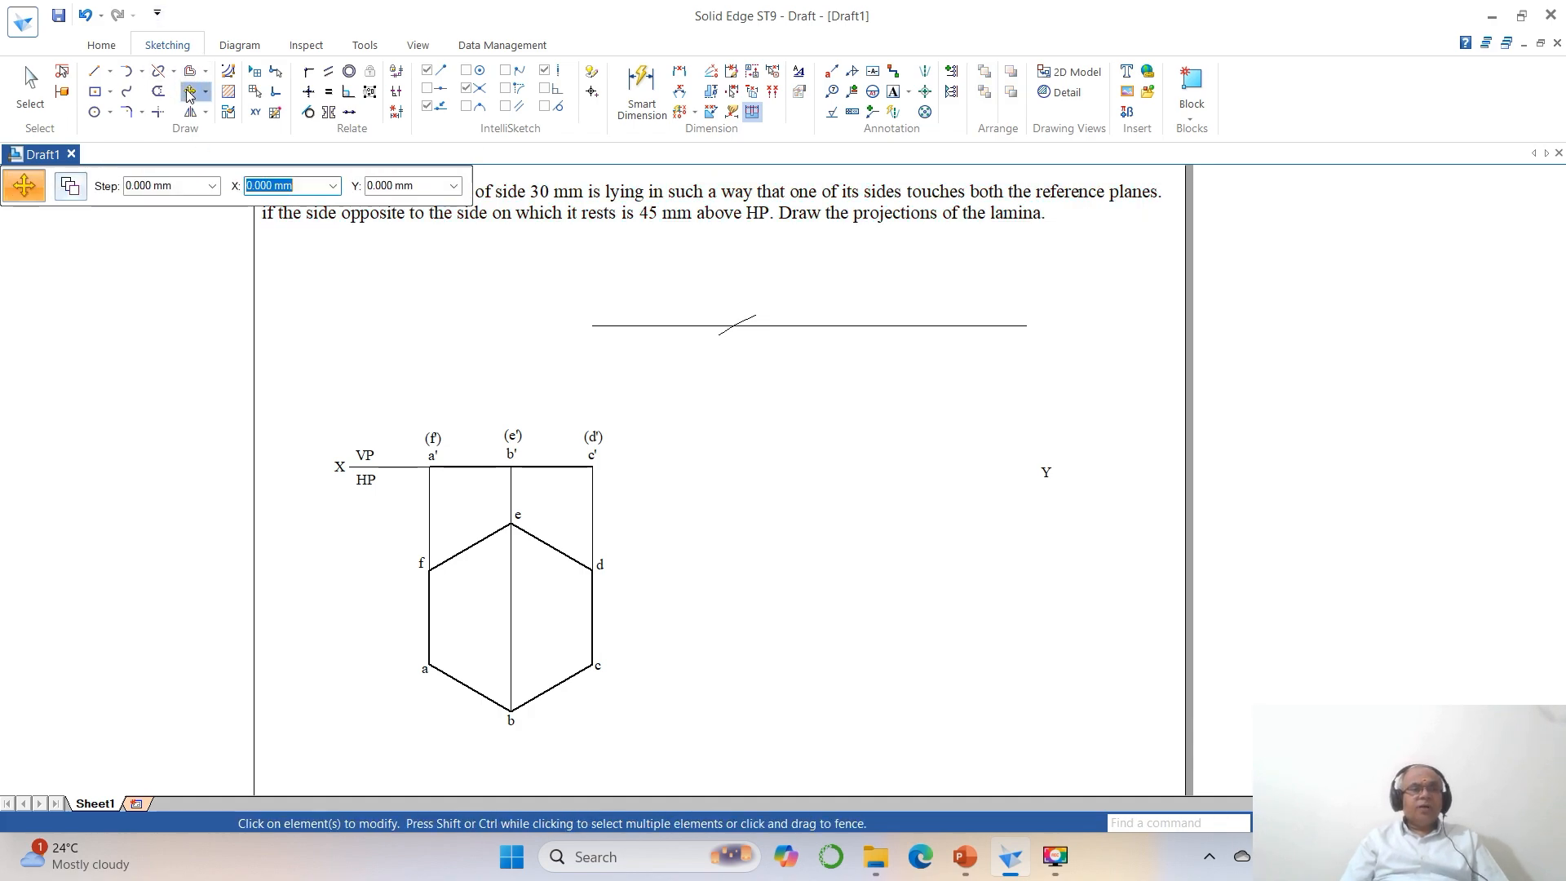
left_click(70, 187)
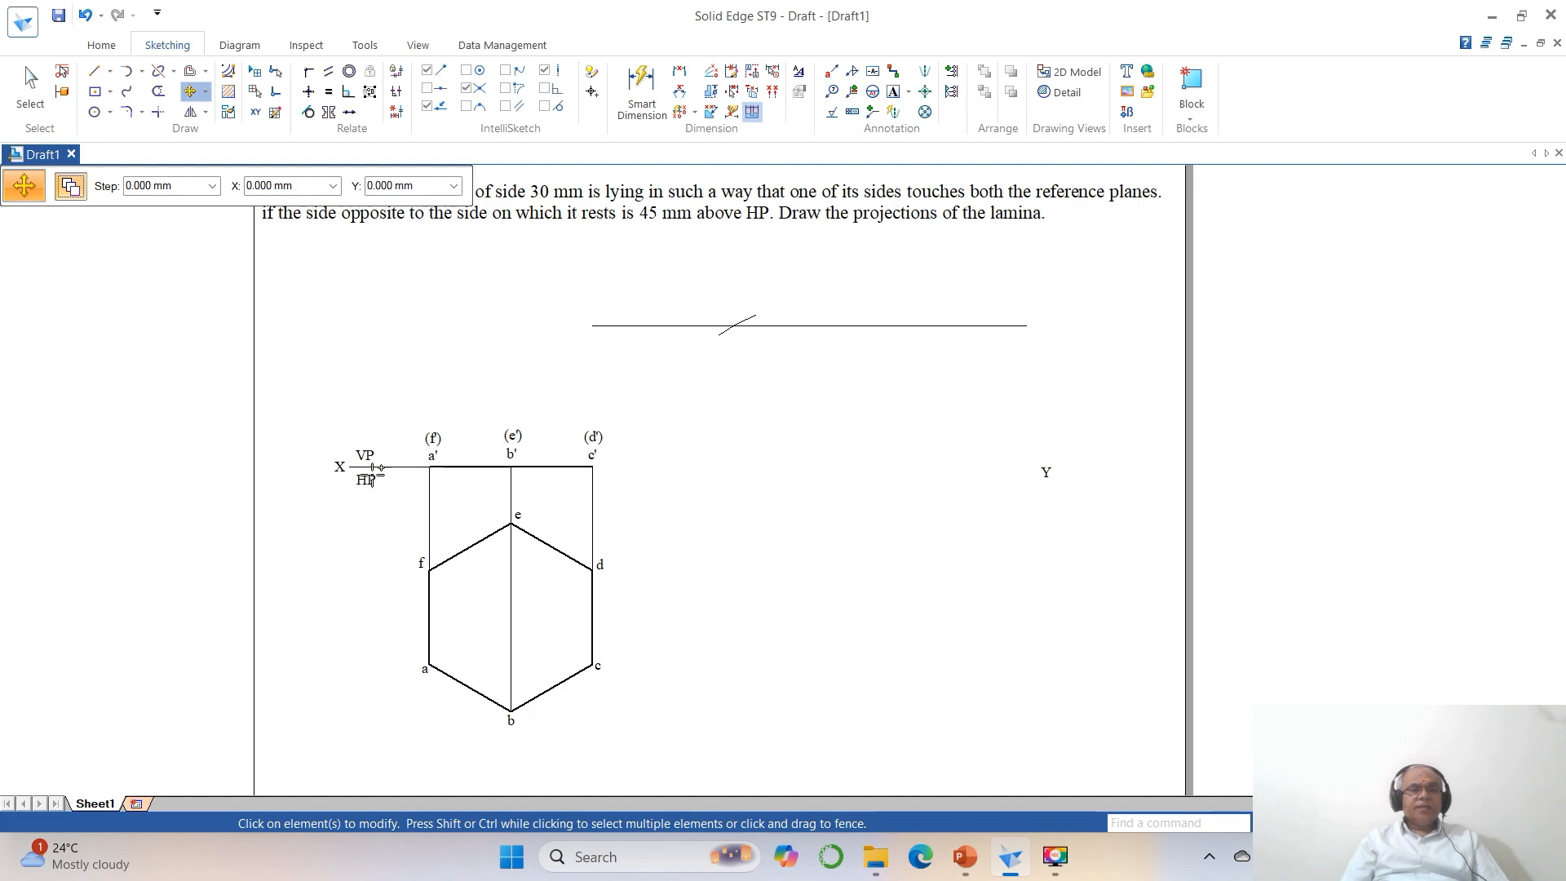
left_click(483, 467)
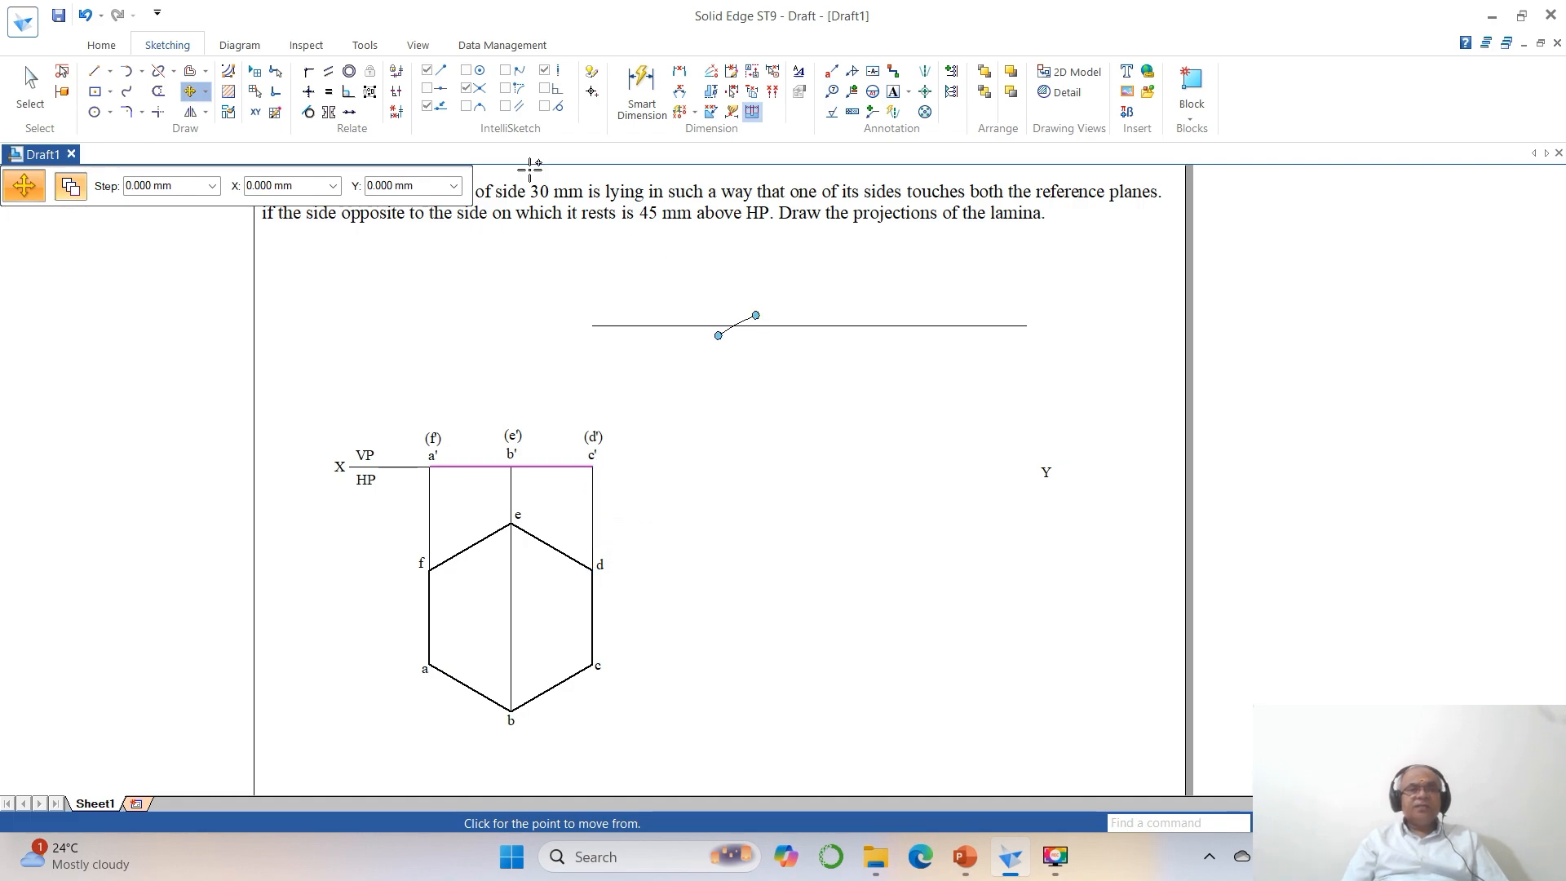
left_click(428, 106)
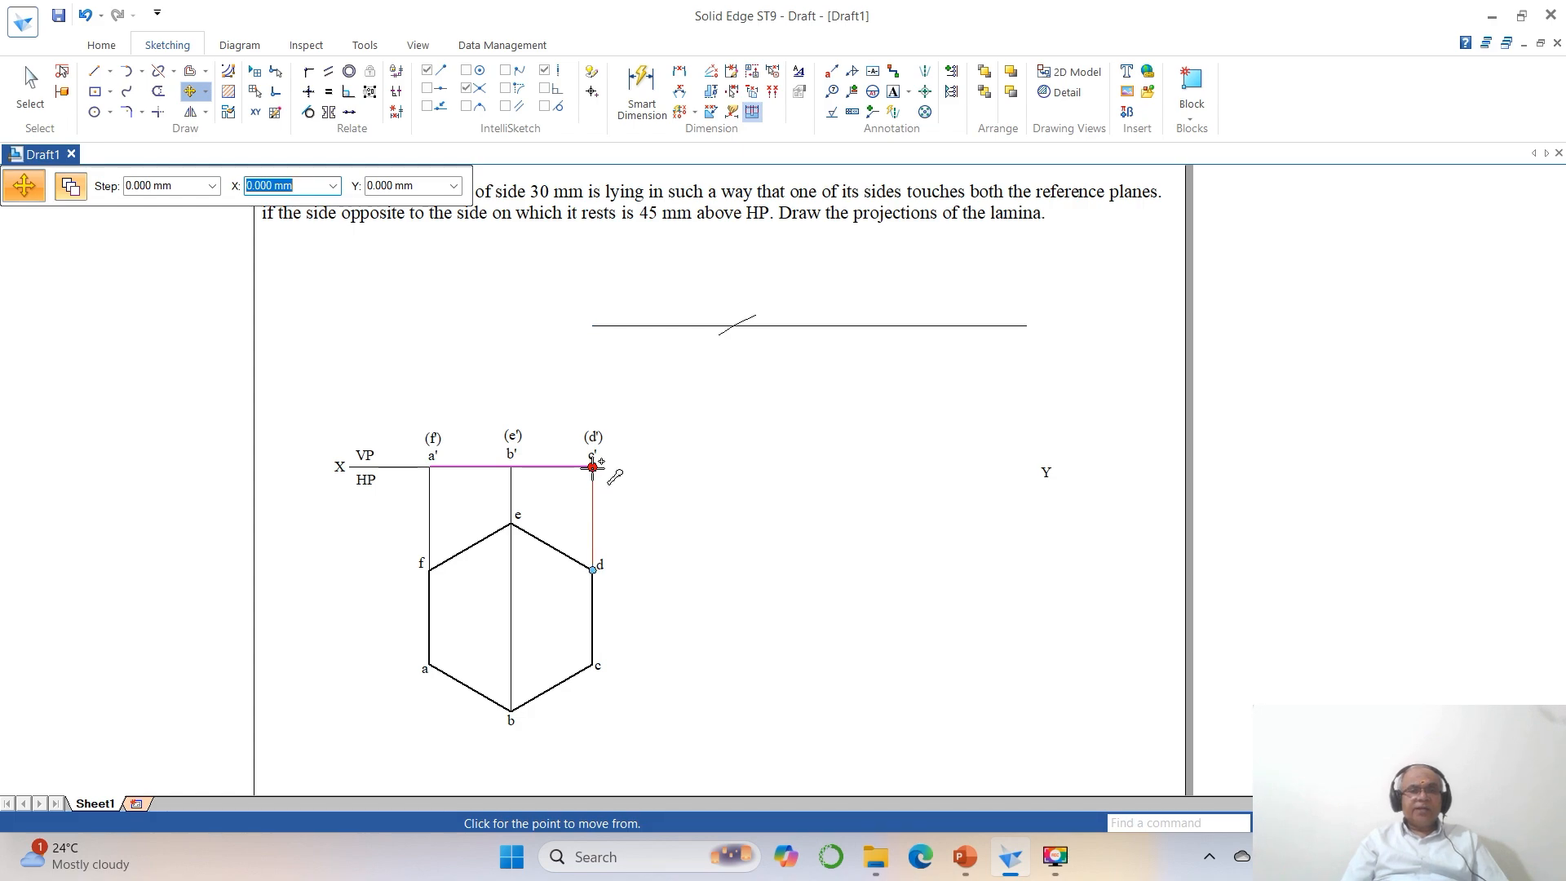
left_click(592, 466)
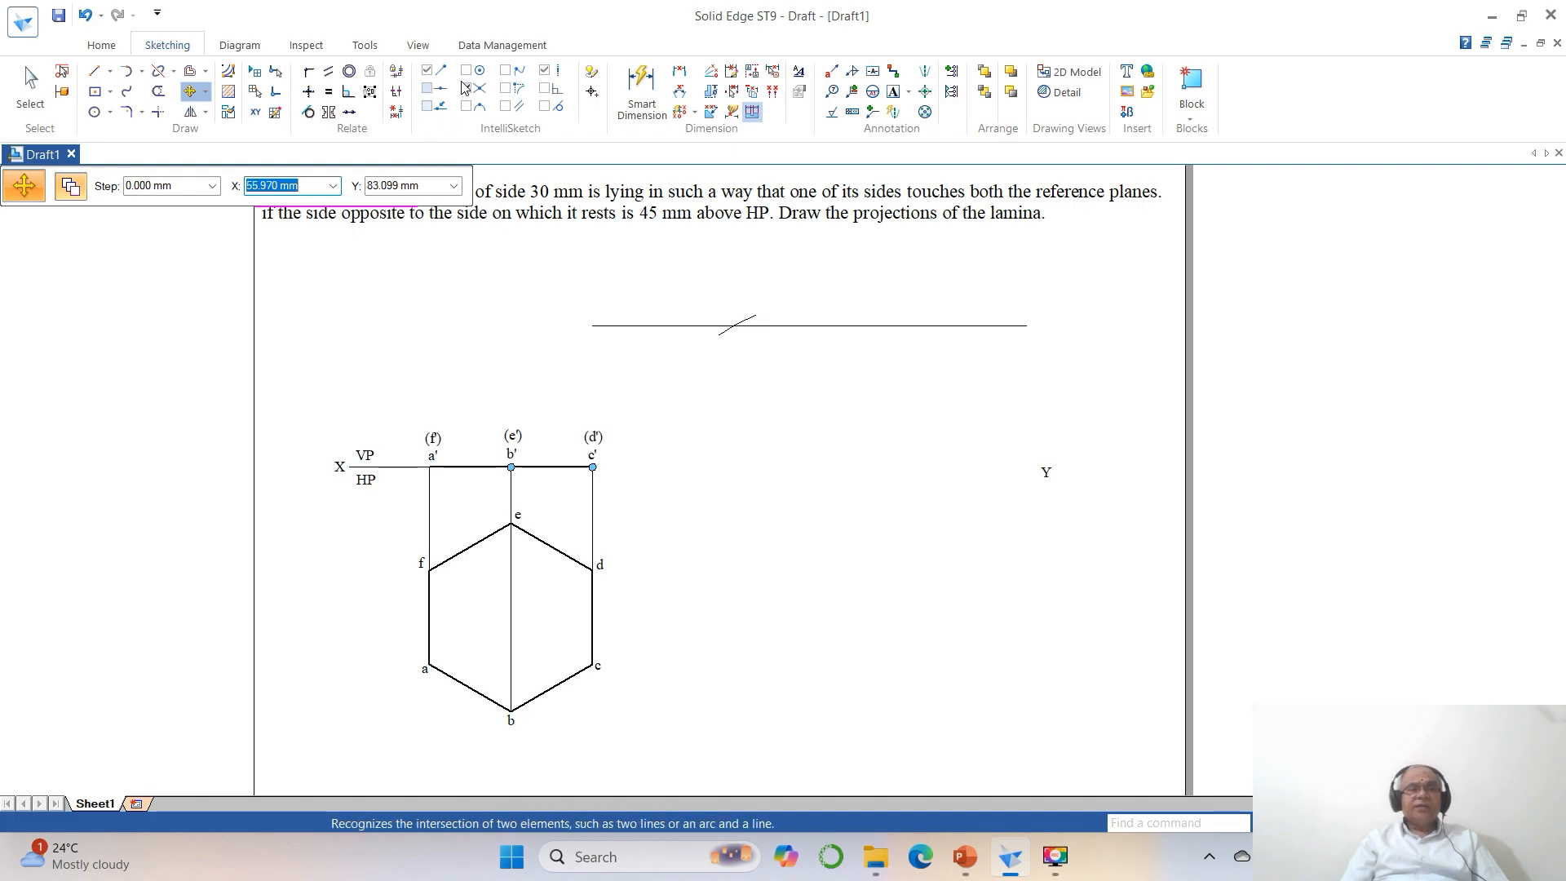
left_click(426, 70)
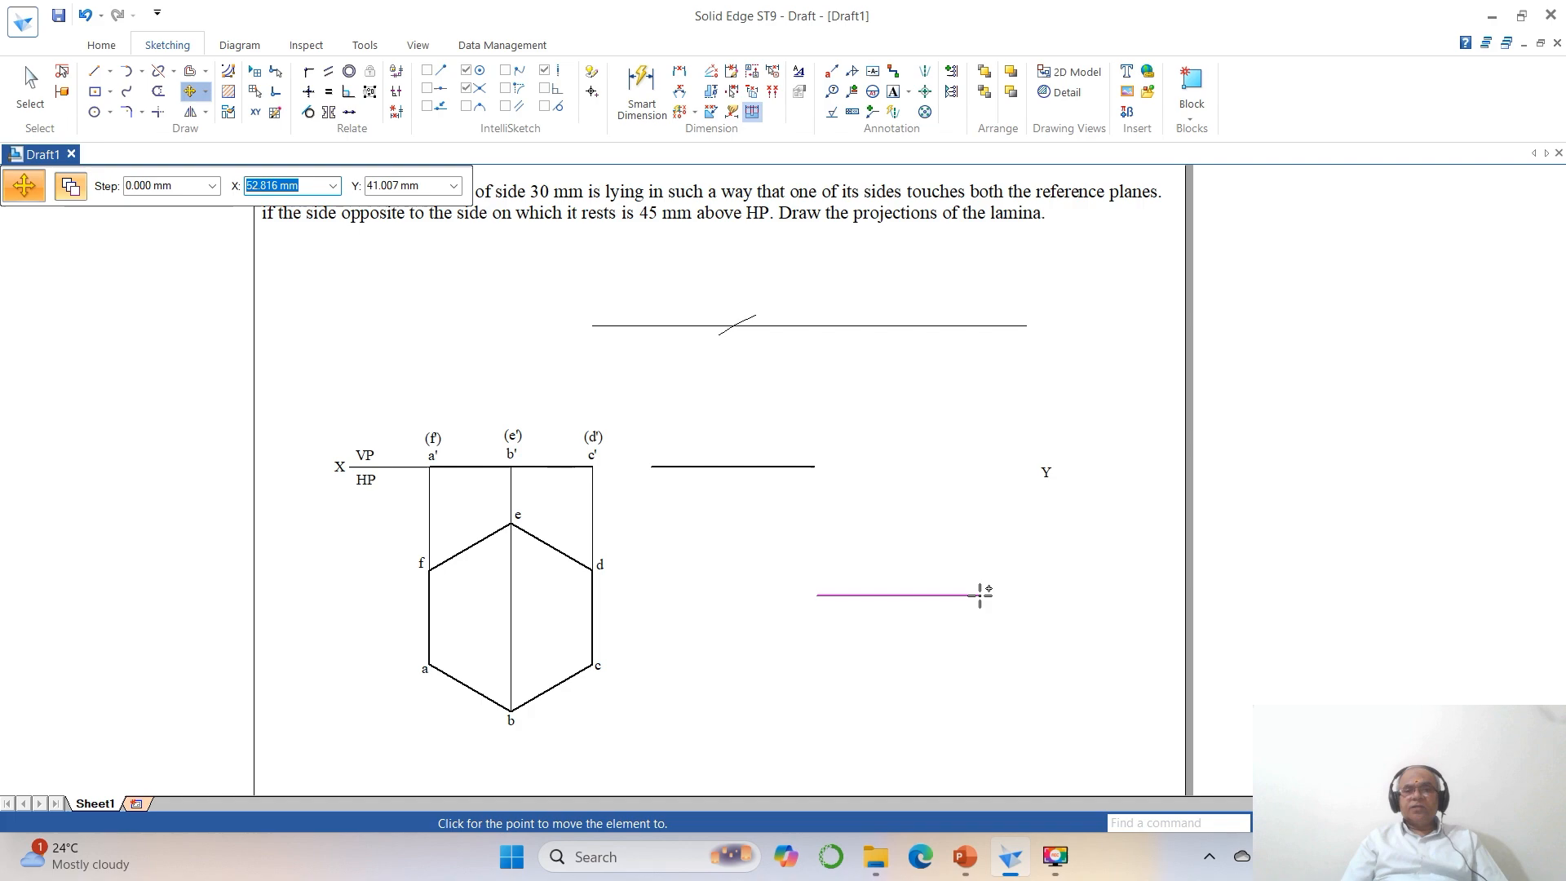
key("Escape")
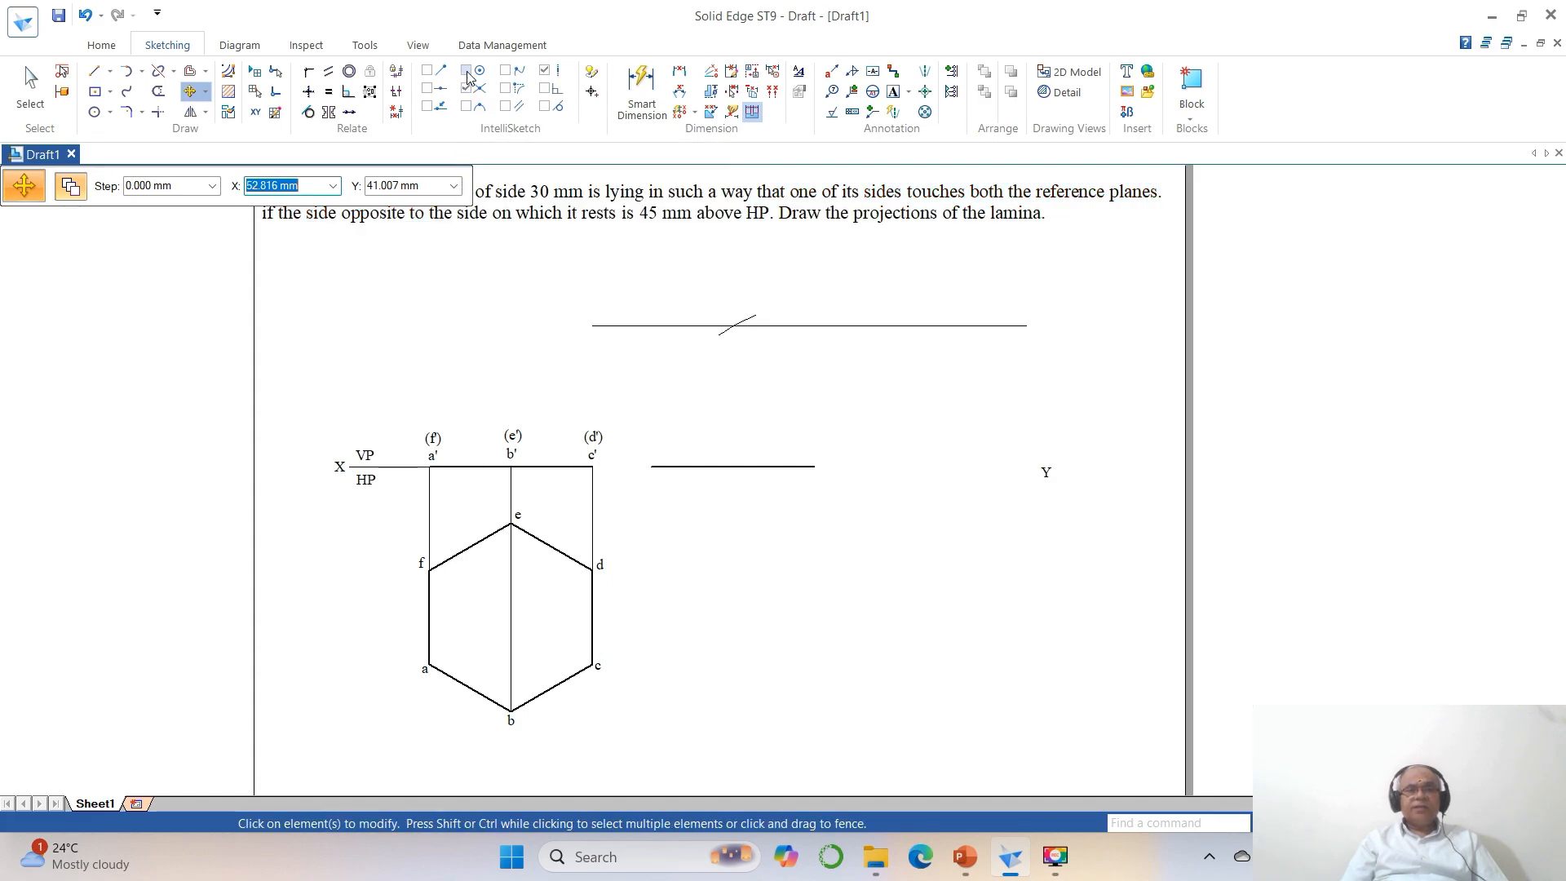
left_click(426, 70)
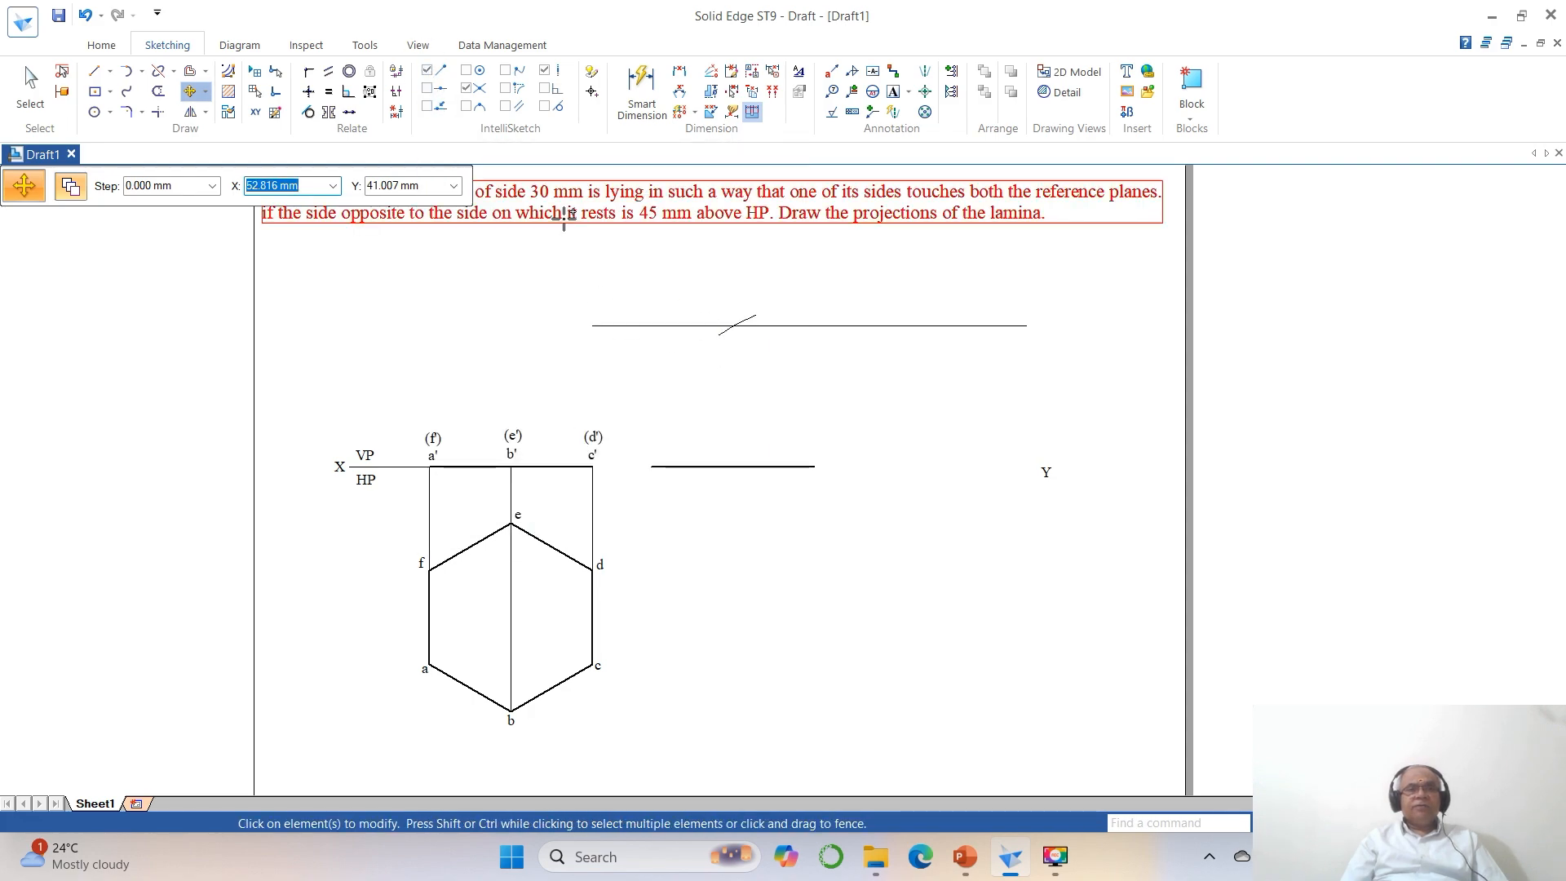
Try to rotate the copied front-view line about its Y-side endpoint onto the arc's intersection with the upper parallel line.
left_click(206, 91)
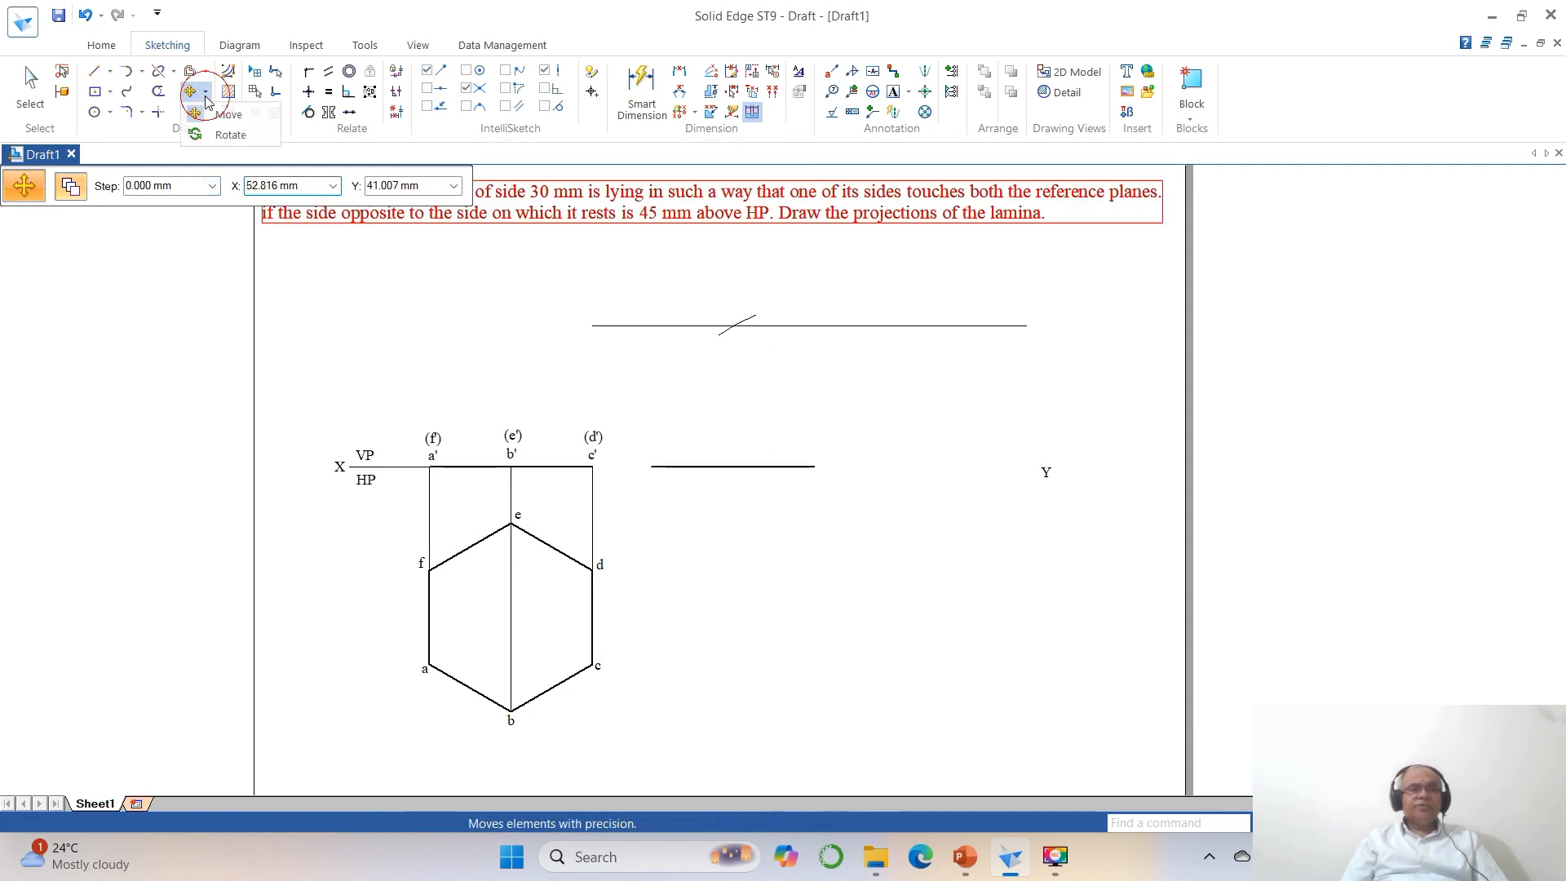
left_click(228, 131)
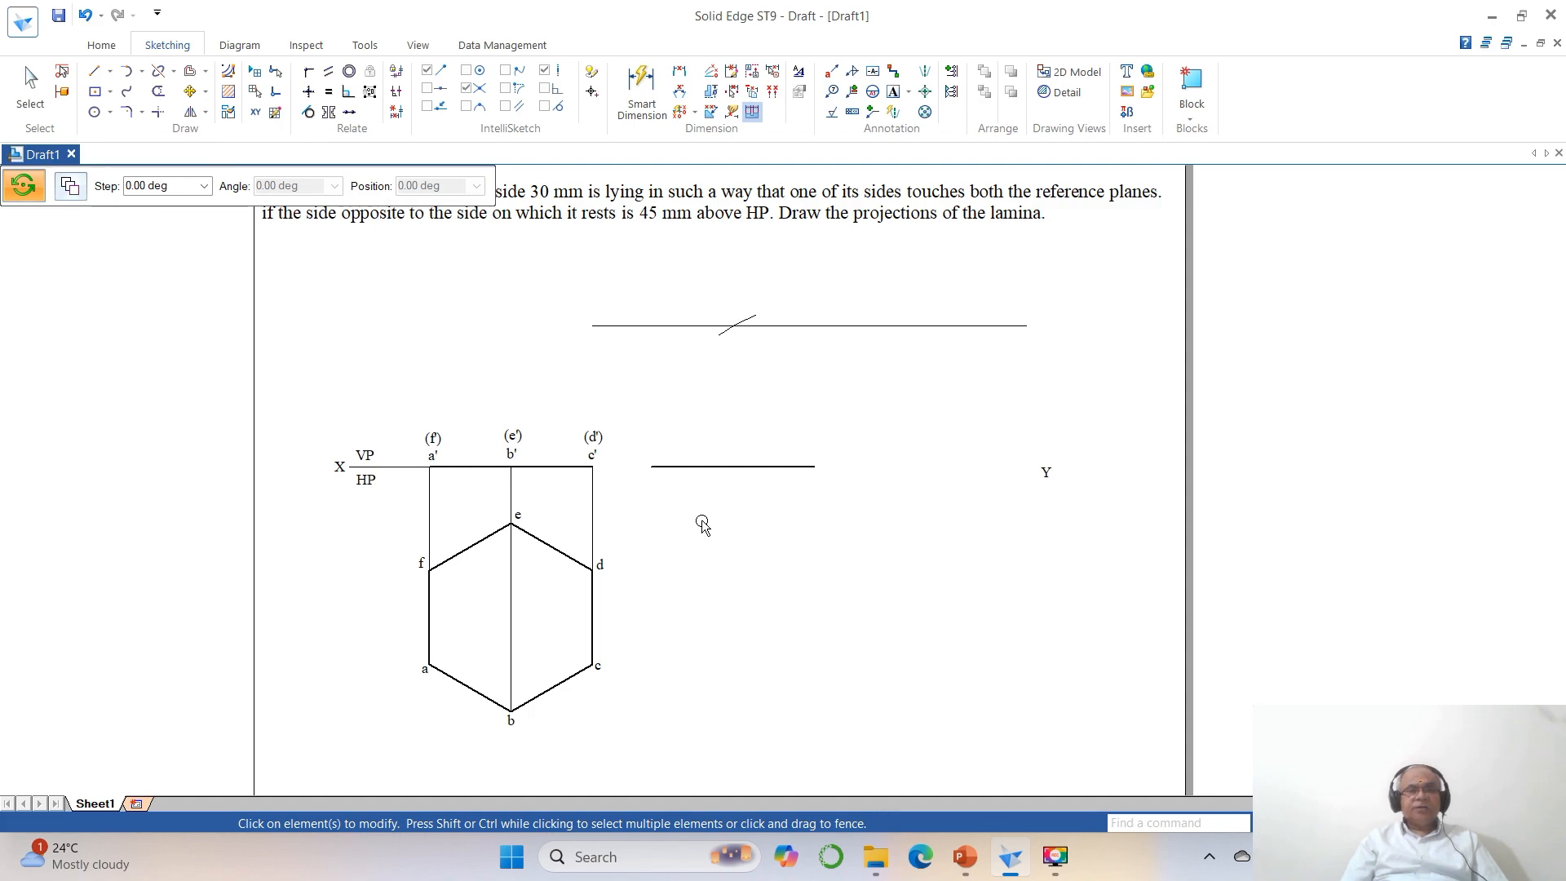
left_click(705, 468)
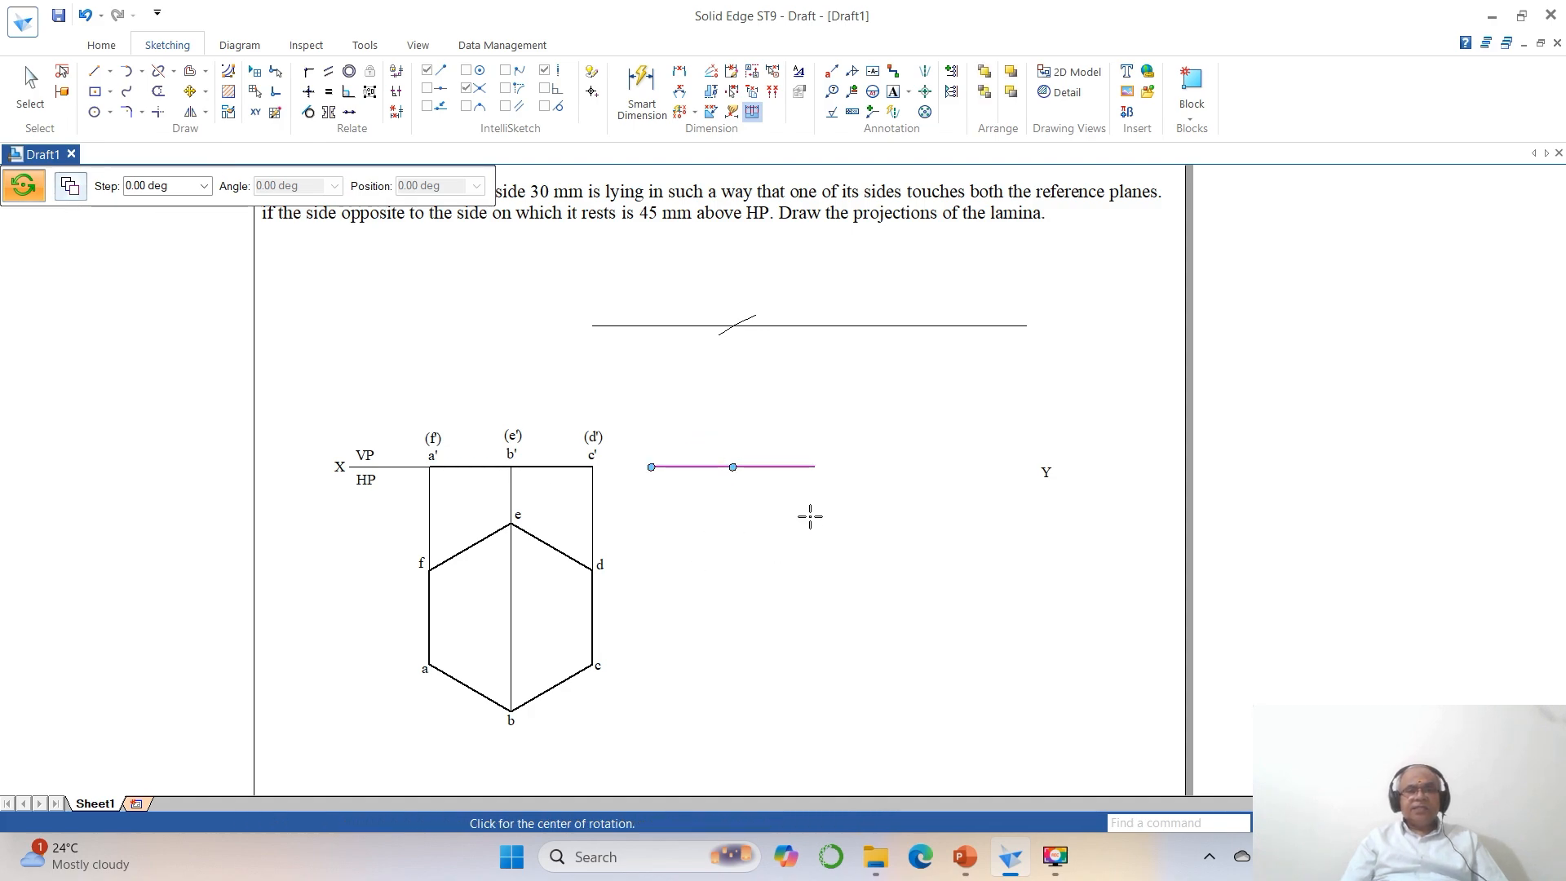
left_click(813, 467)
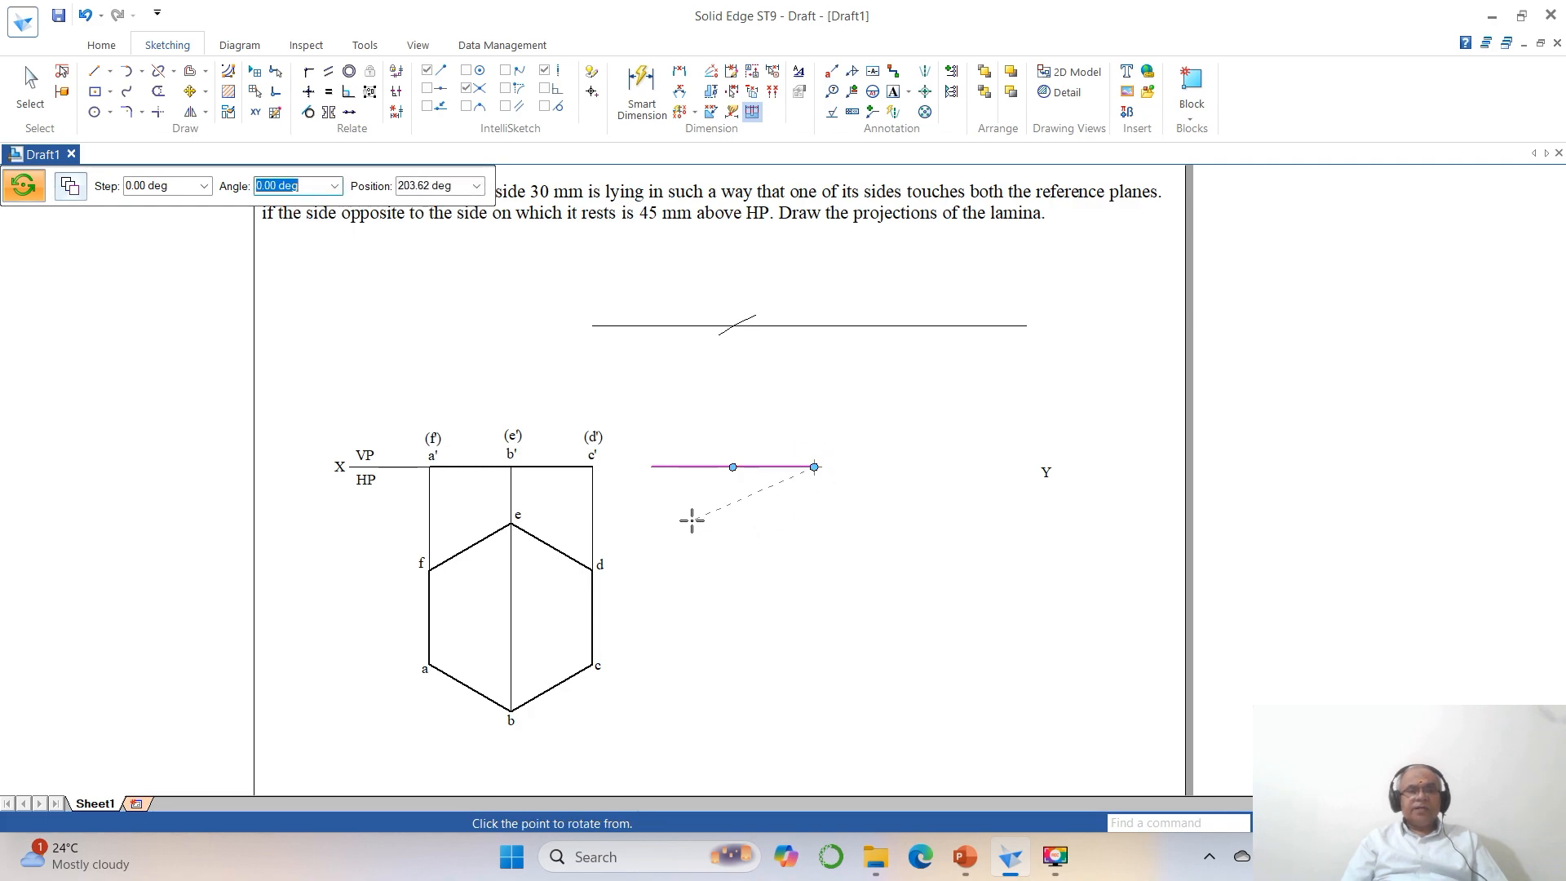
left_click(651, 467)
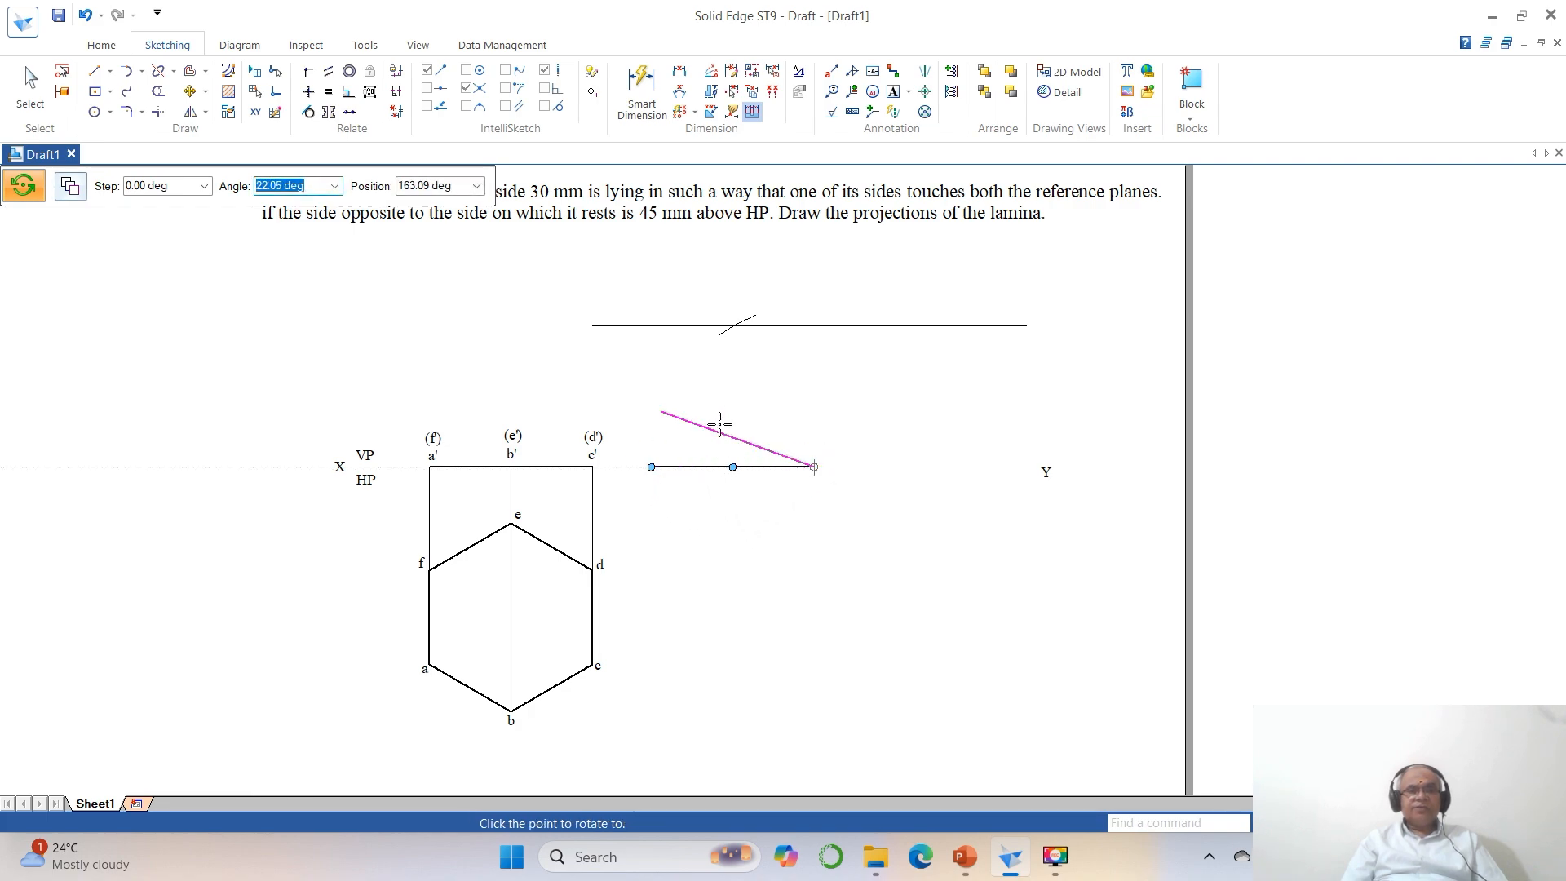
left_click(734, 325)
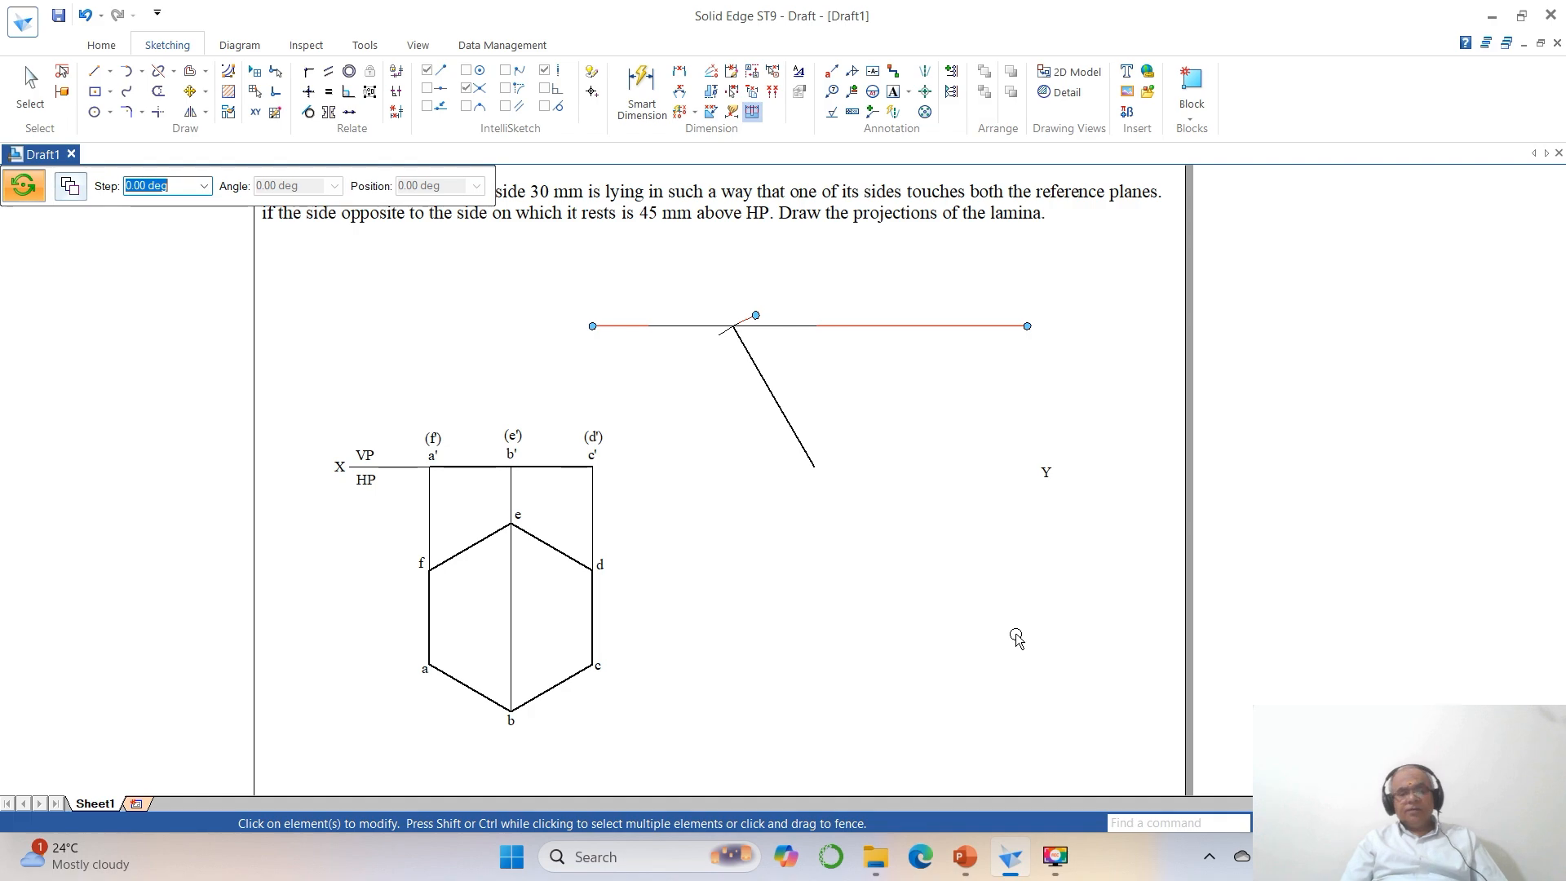
key("ctrl+z")
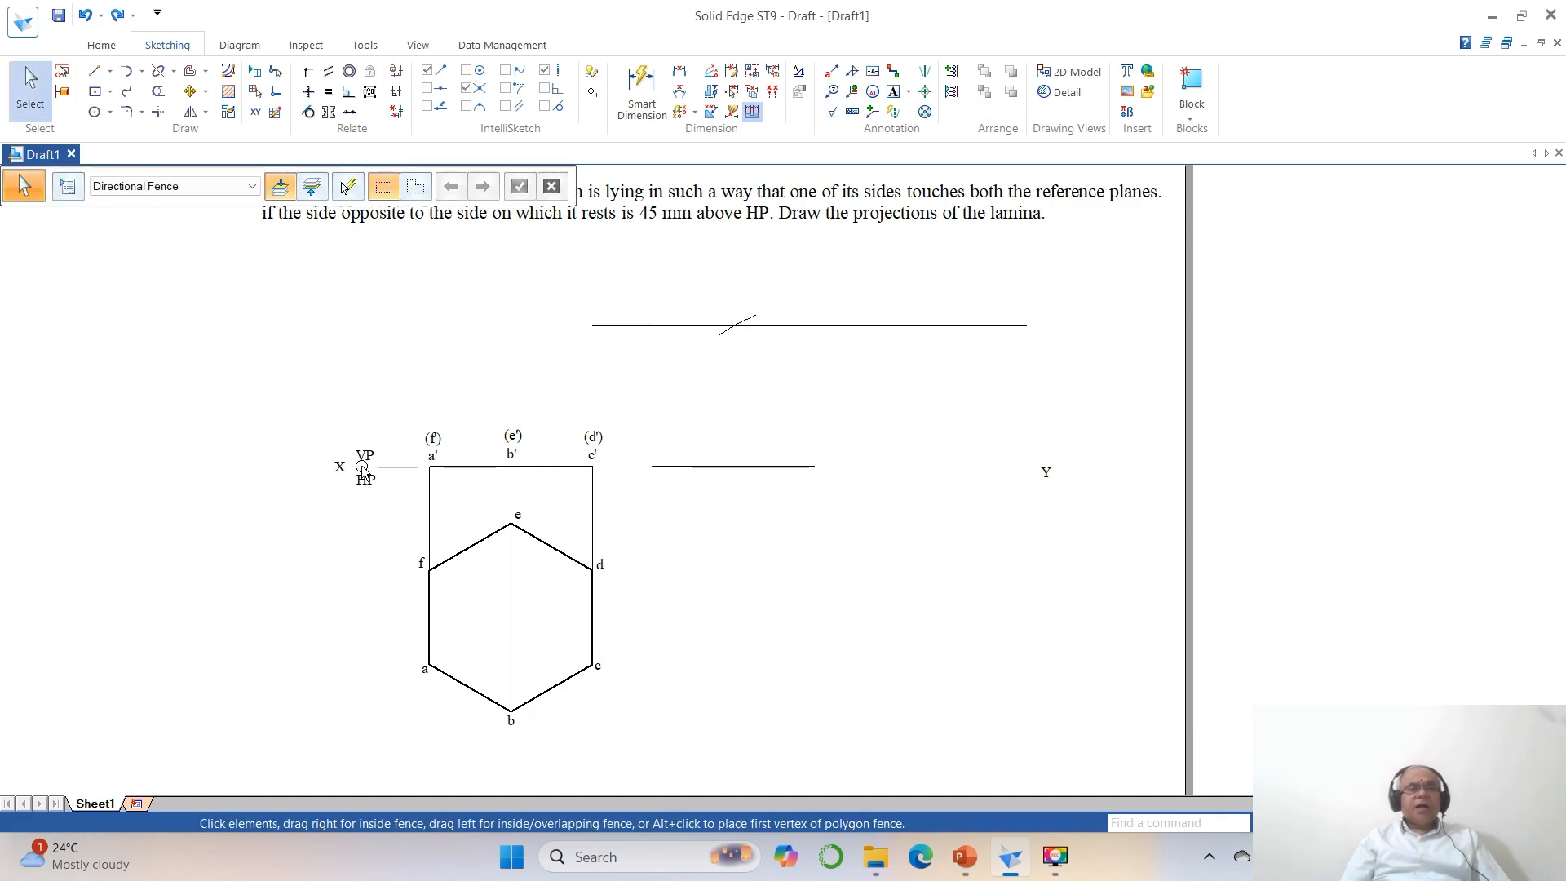
Rotate the copied front-view line about the endpoint nearer Y until its free end meets the intersection of the arc and upper parallel line.
left_click(205, 91)
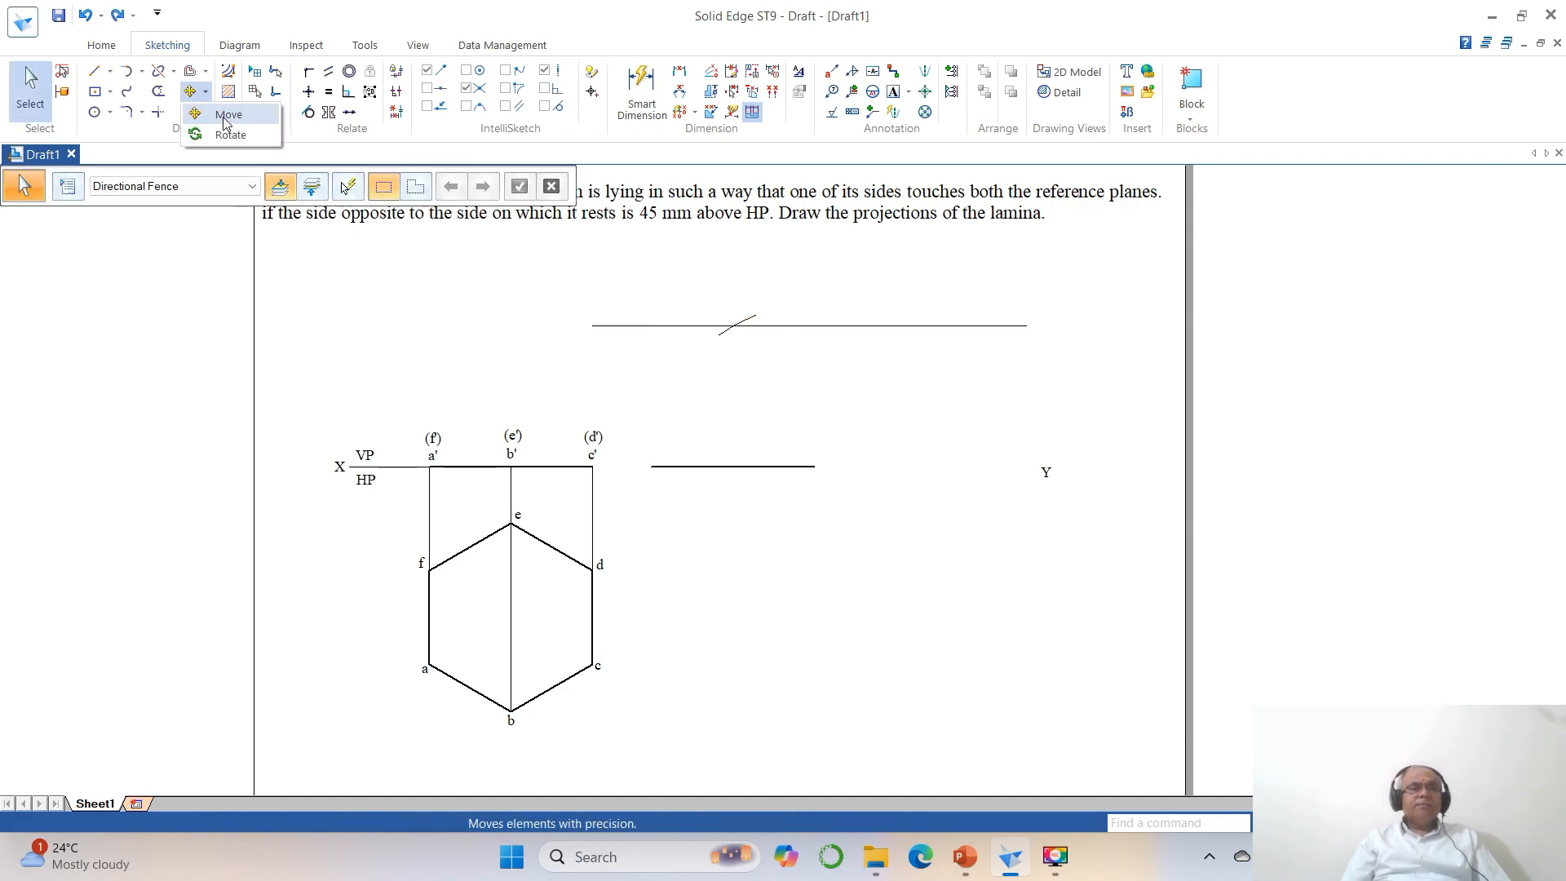
left_click(230, 135)
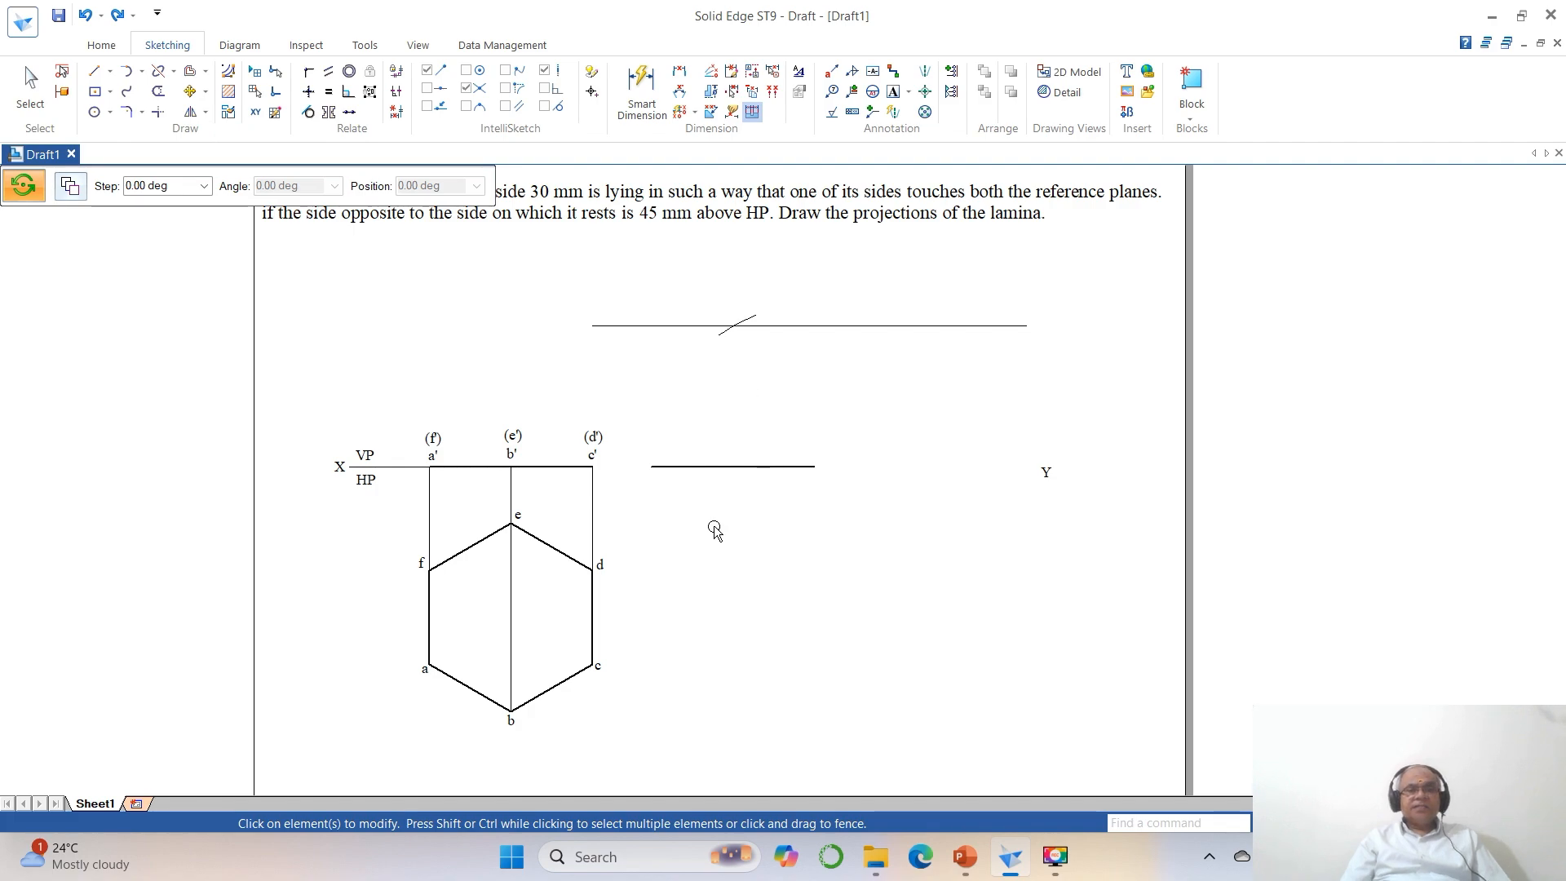
left_click(689, 469)
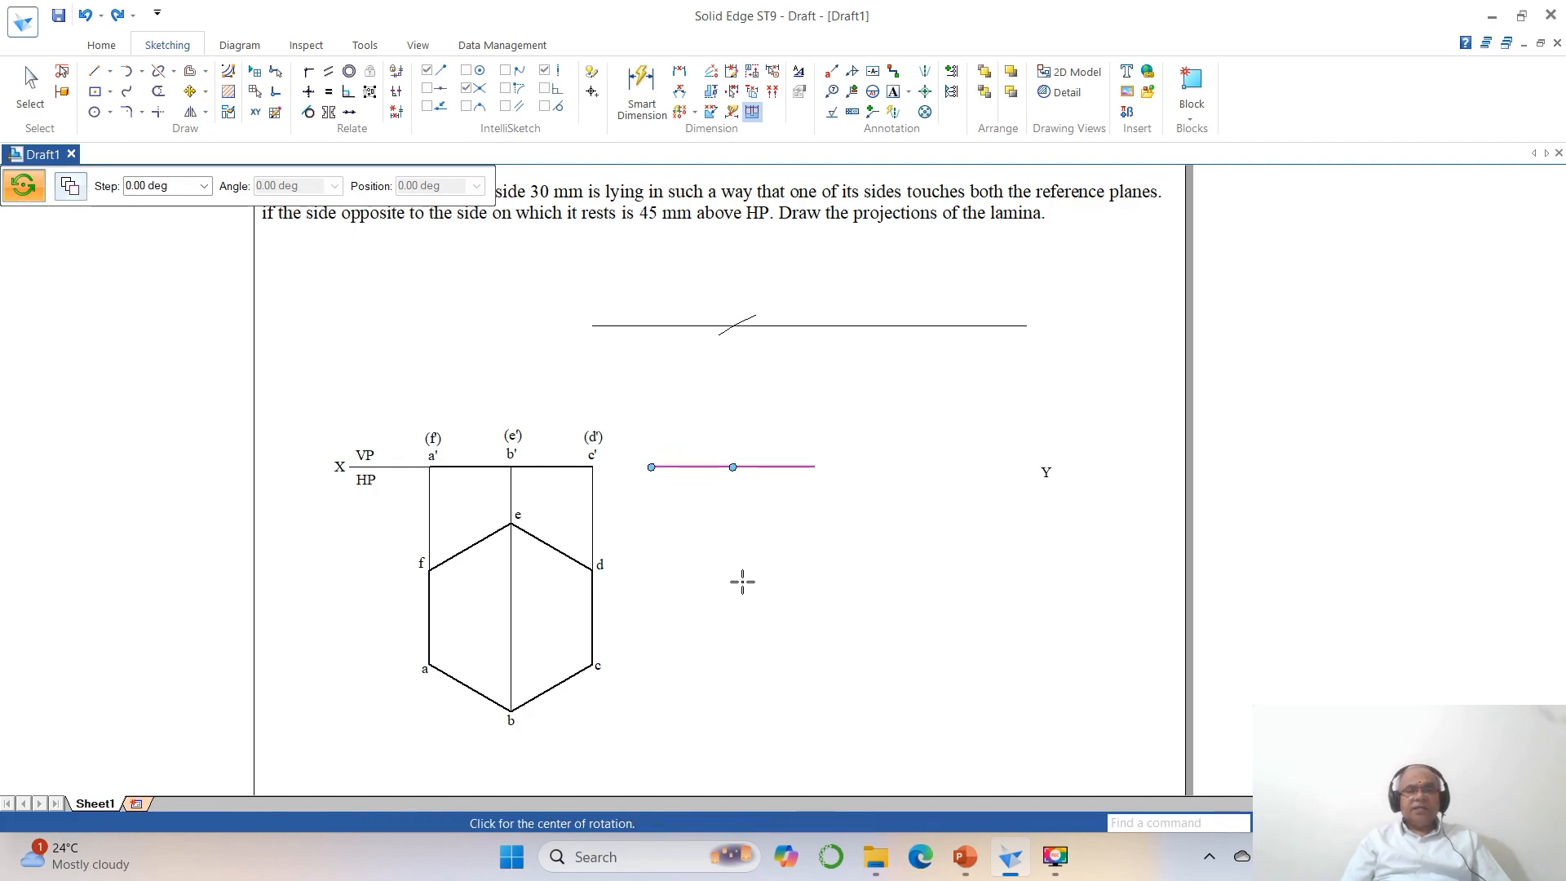
left_click(814, 466)
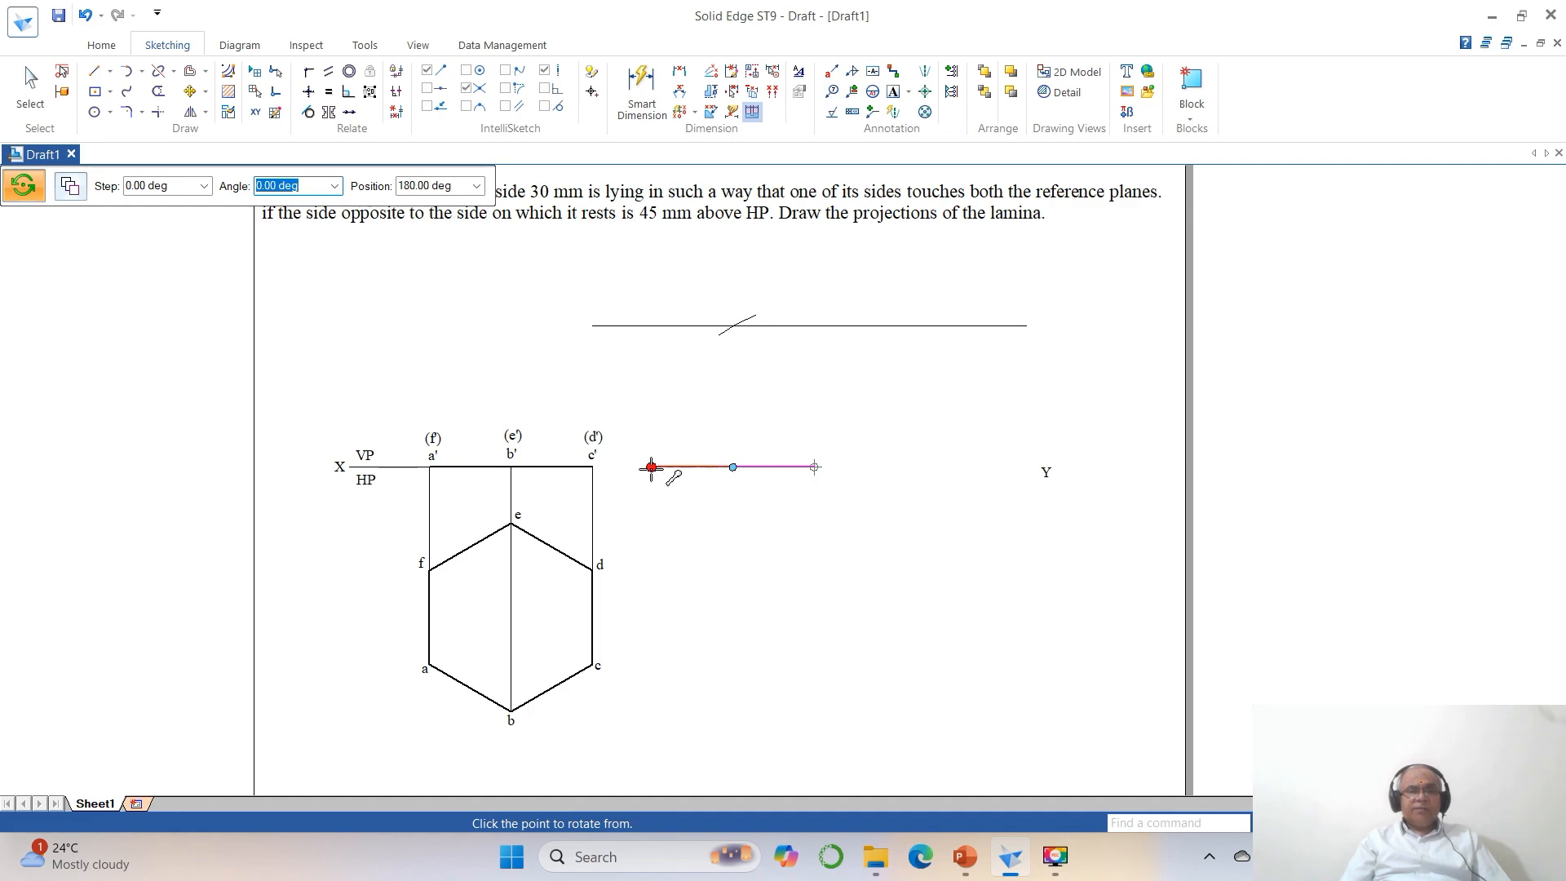
left_click(651, 467)
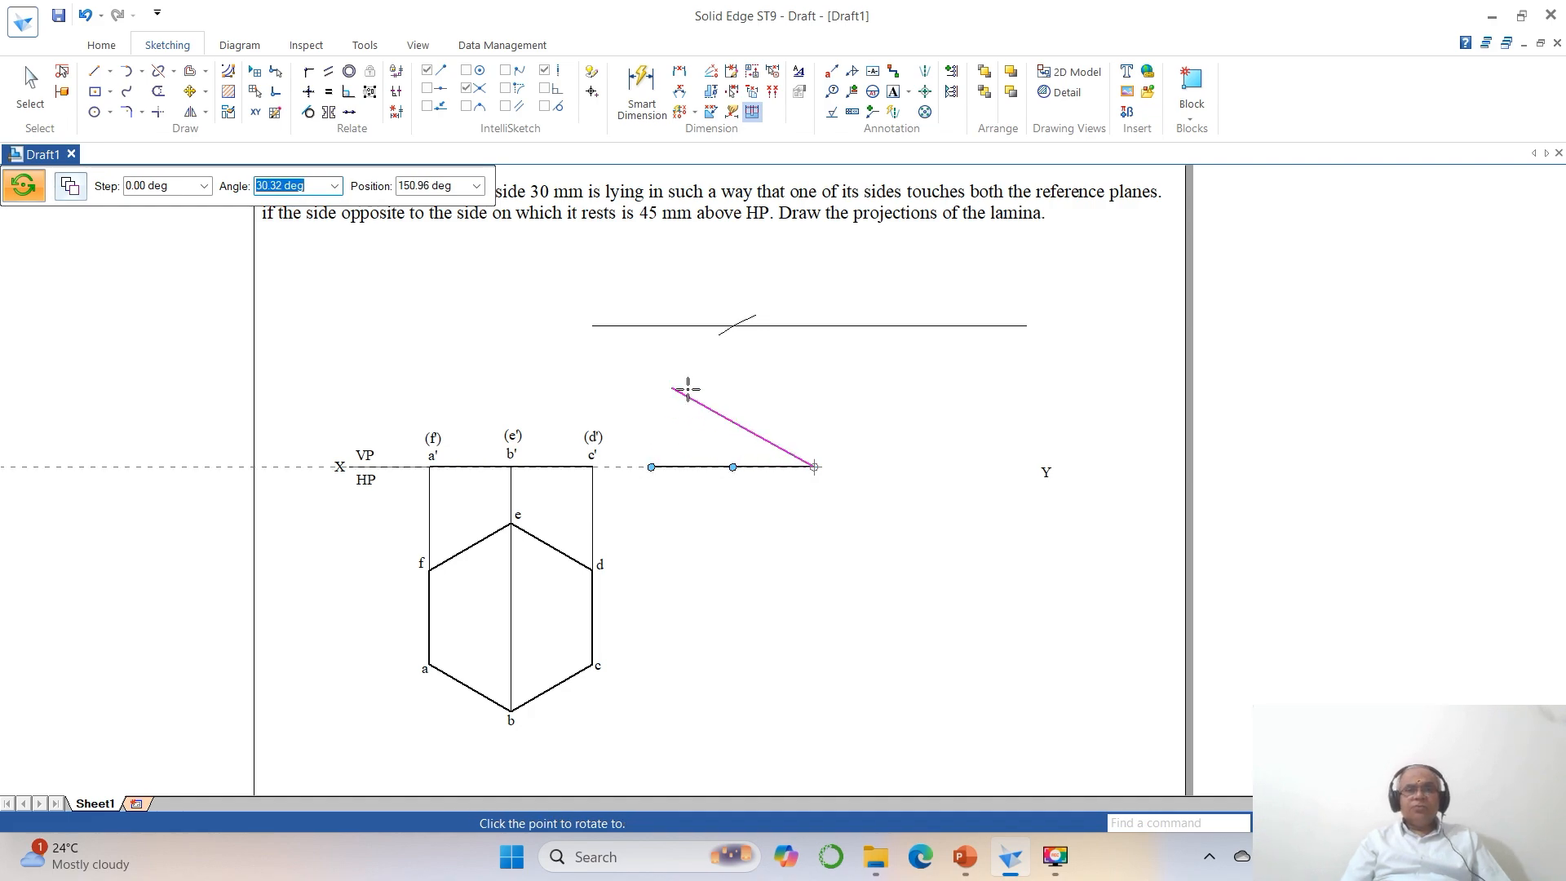
left_click(735, 325)
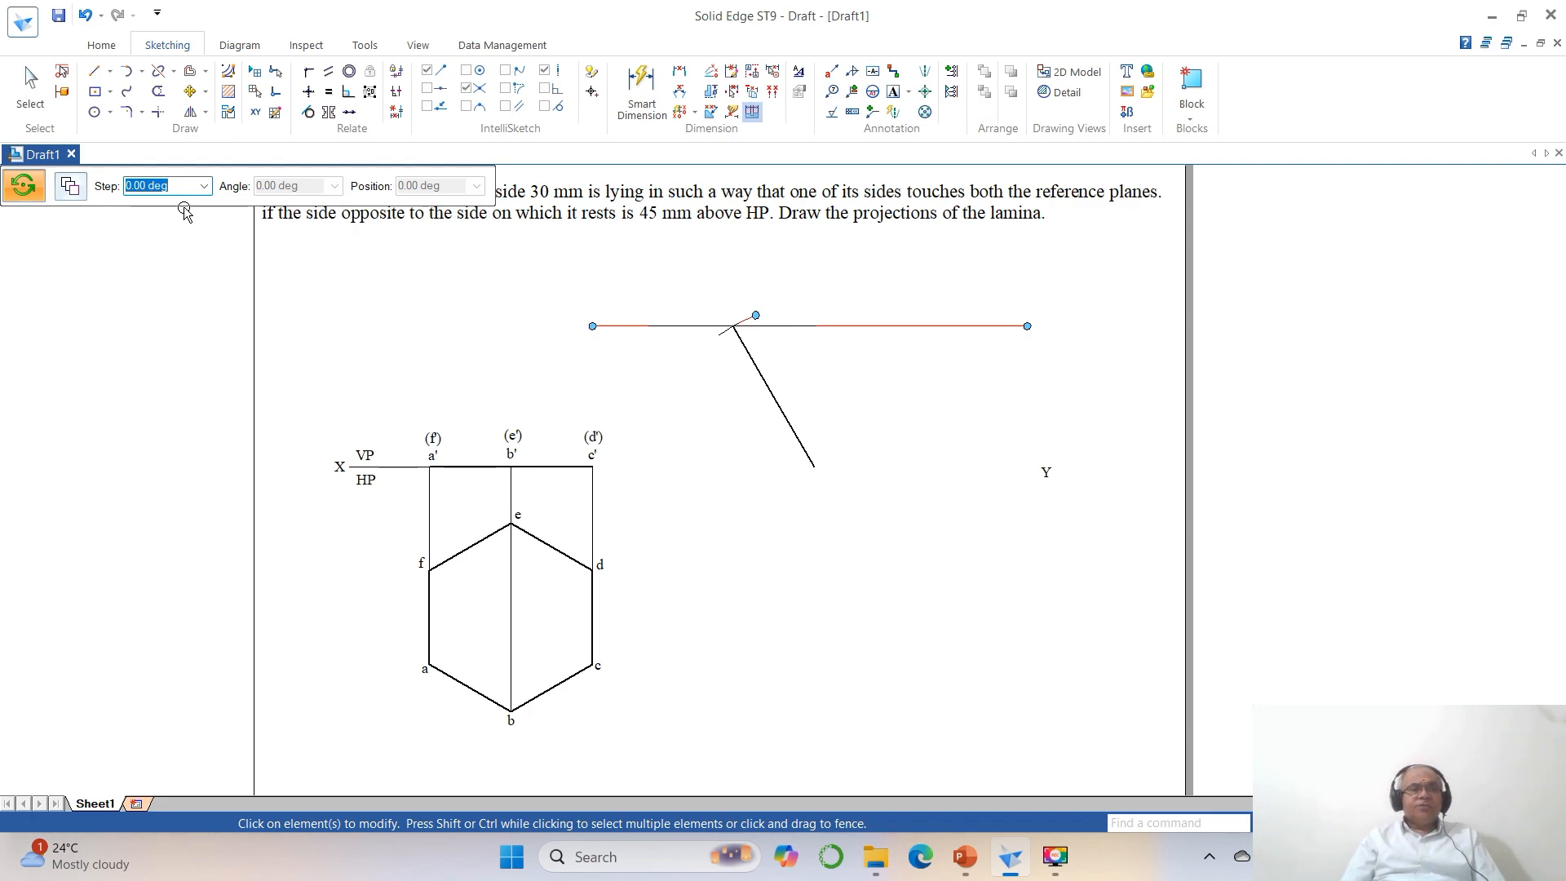
Draw vertical projectors downward from the inclined line's lower end, about 69 mm long, and its upper end, about 117 mm long.
left_click(95, 71)
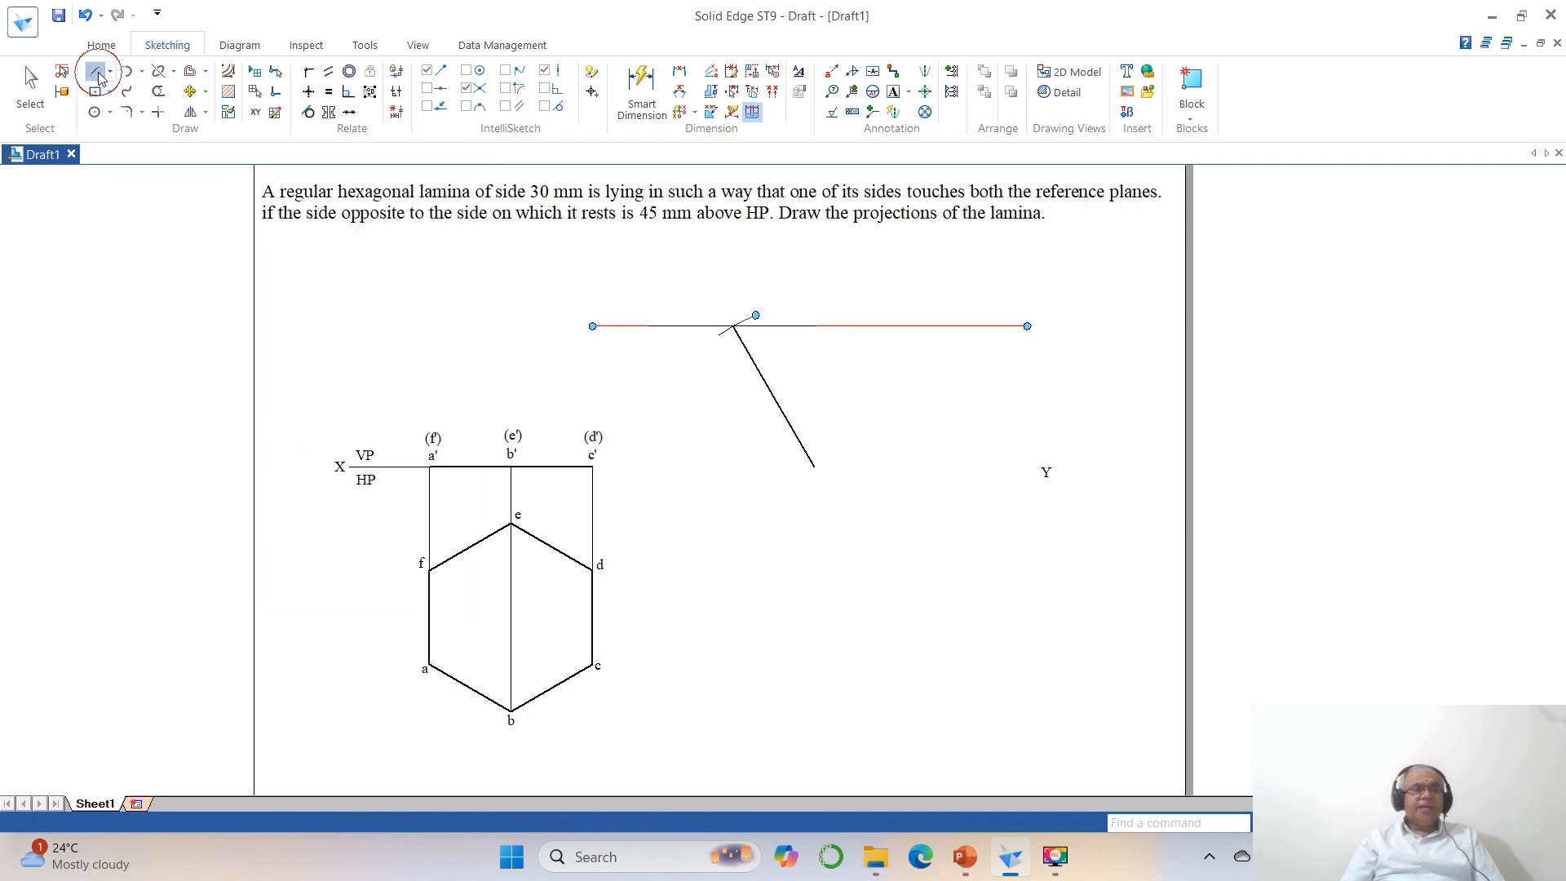
left_click(813, 468)
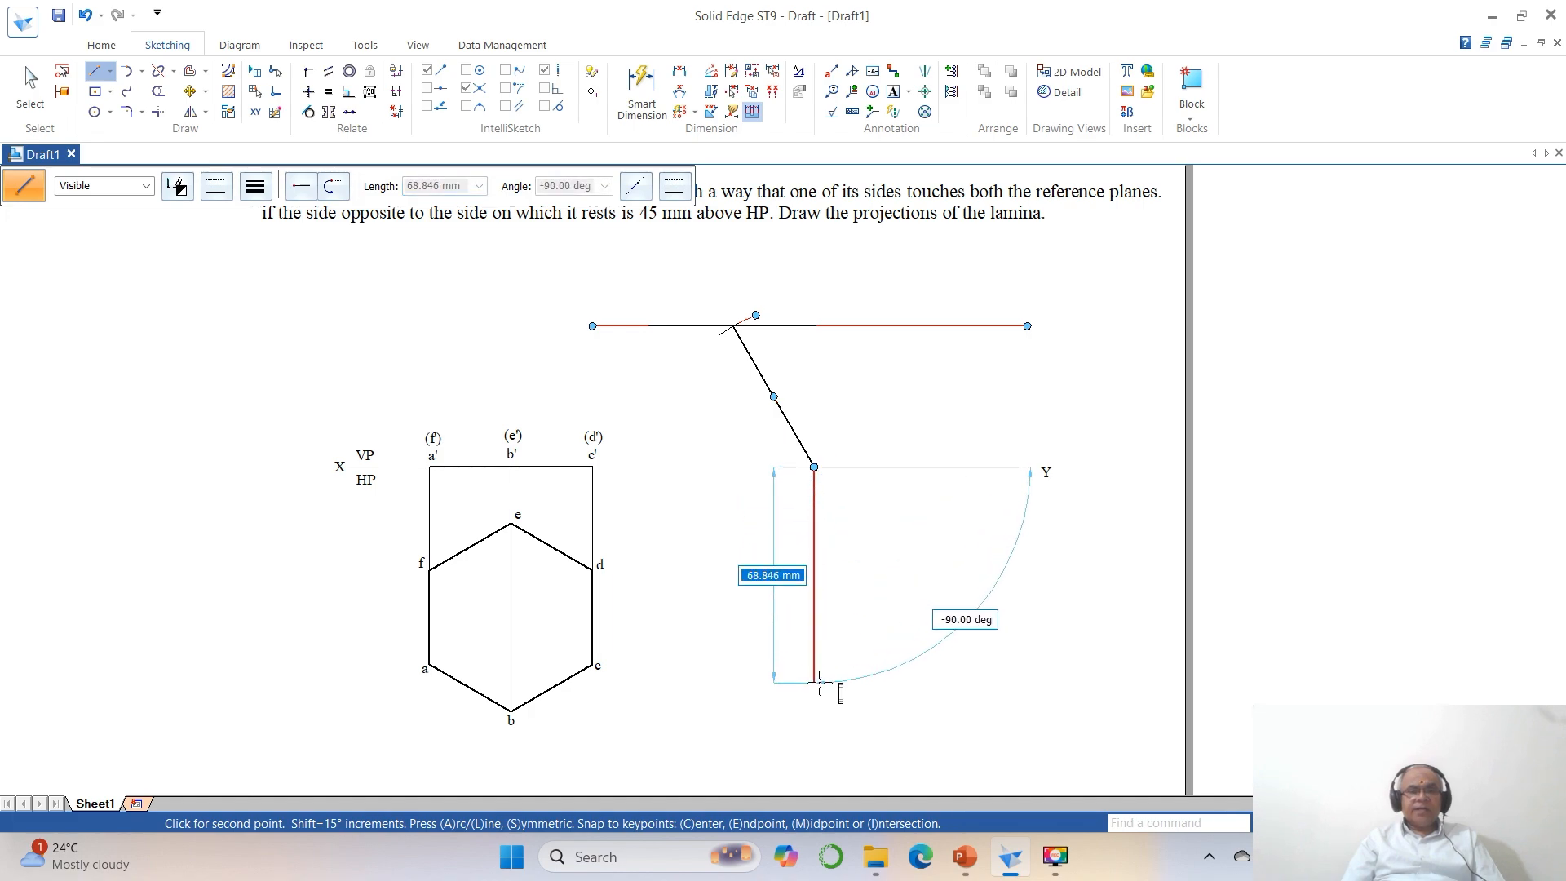
left_click(818, 683)
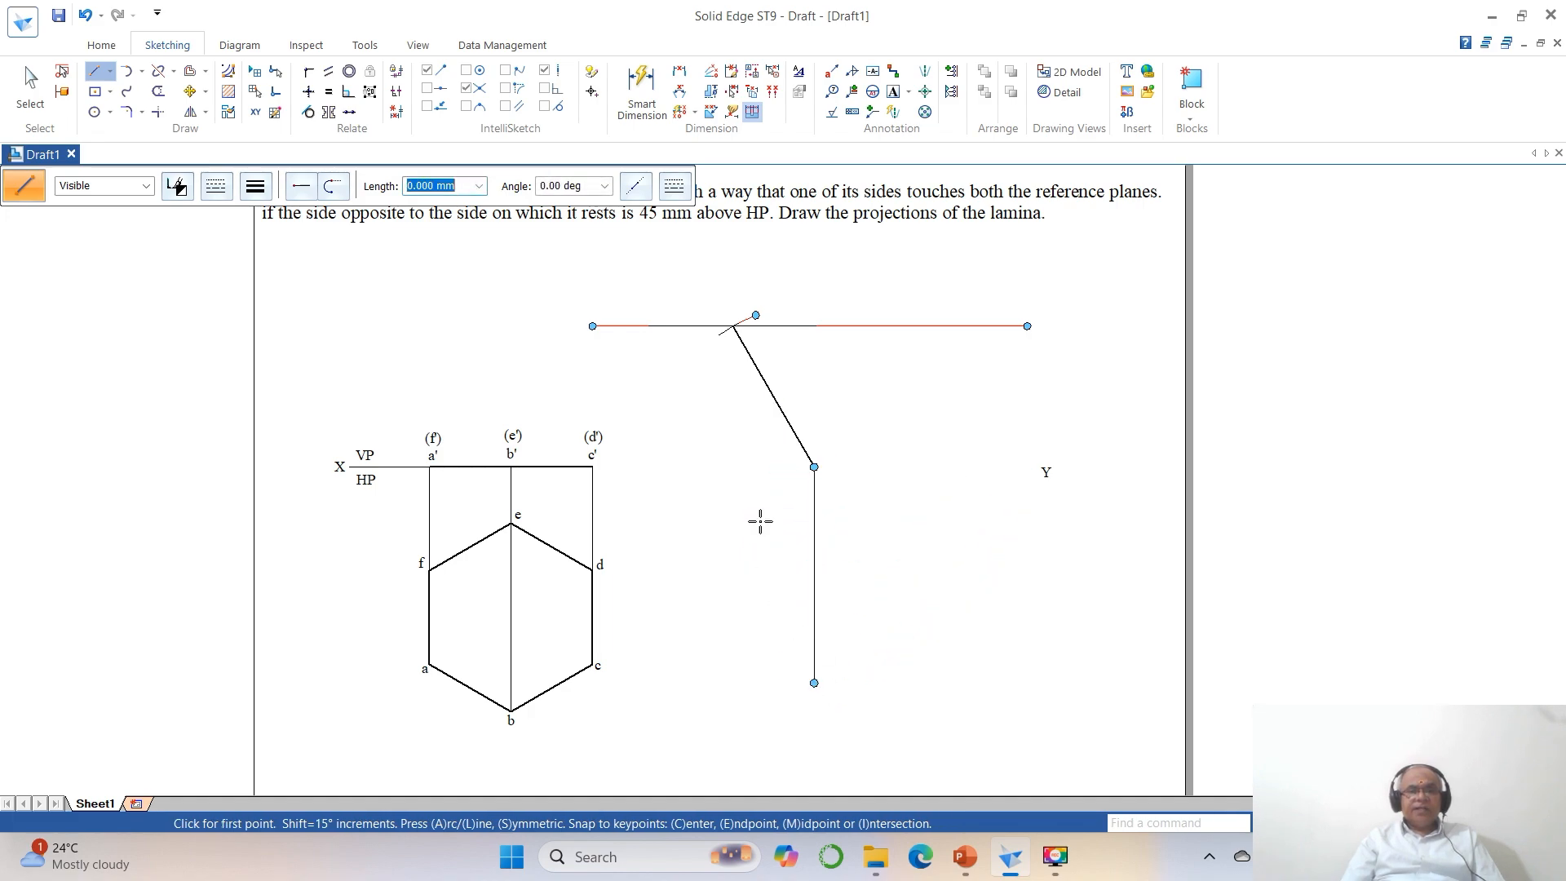
left_click(732, 326)
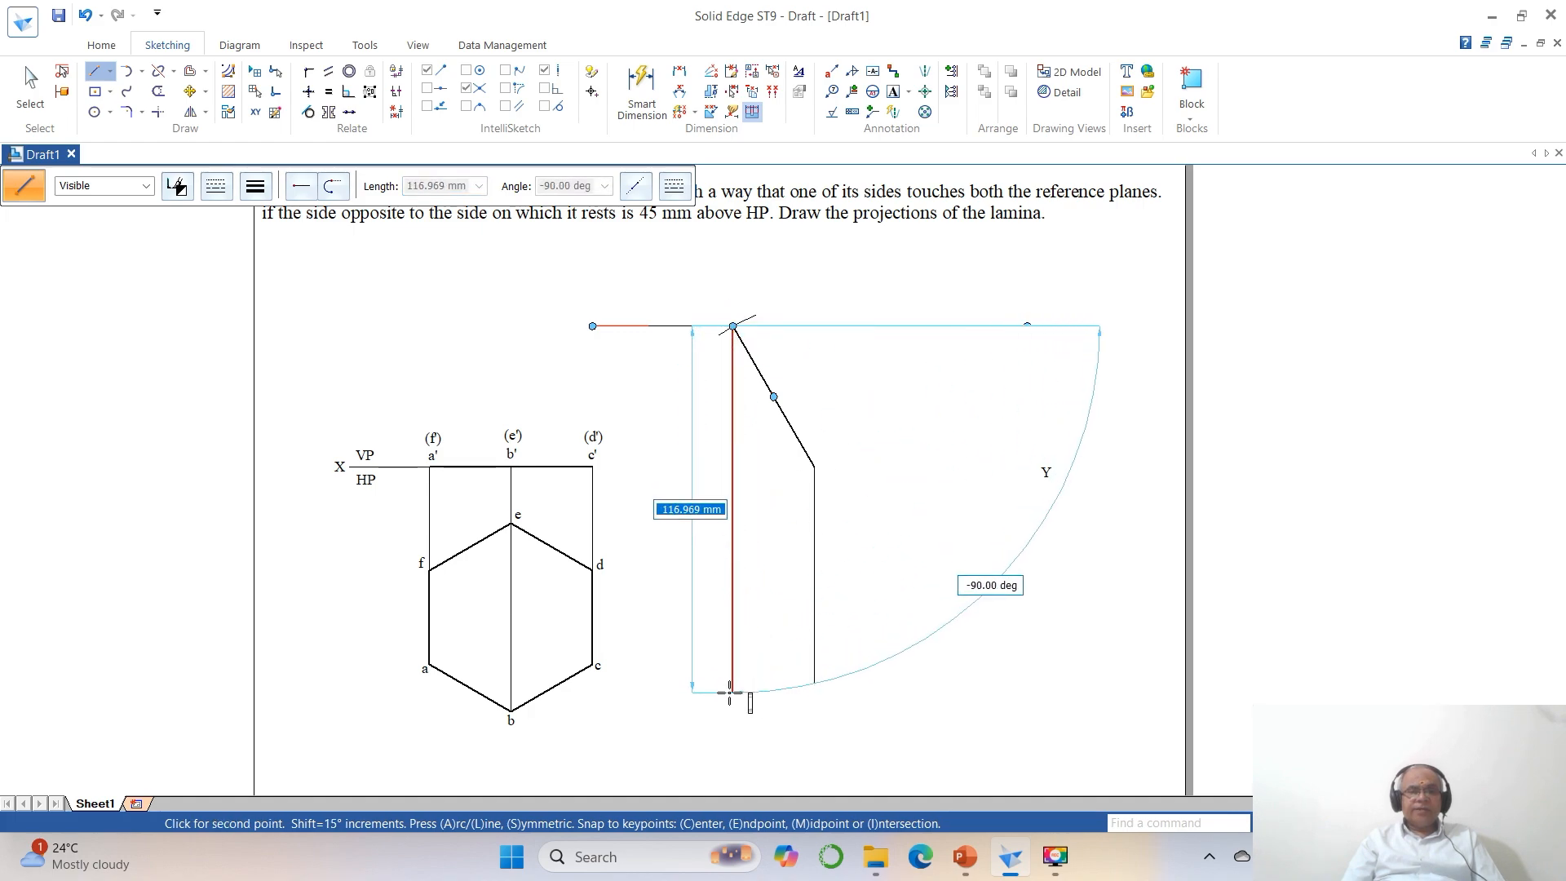
left_click(731, 692)
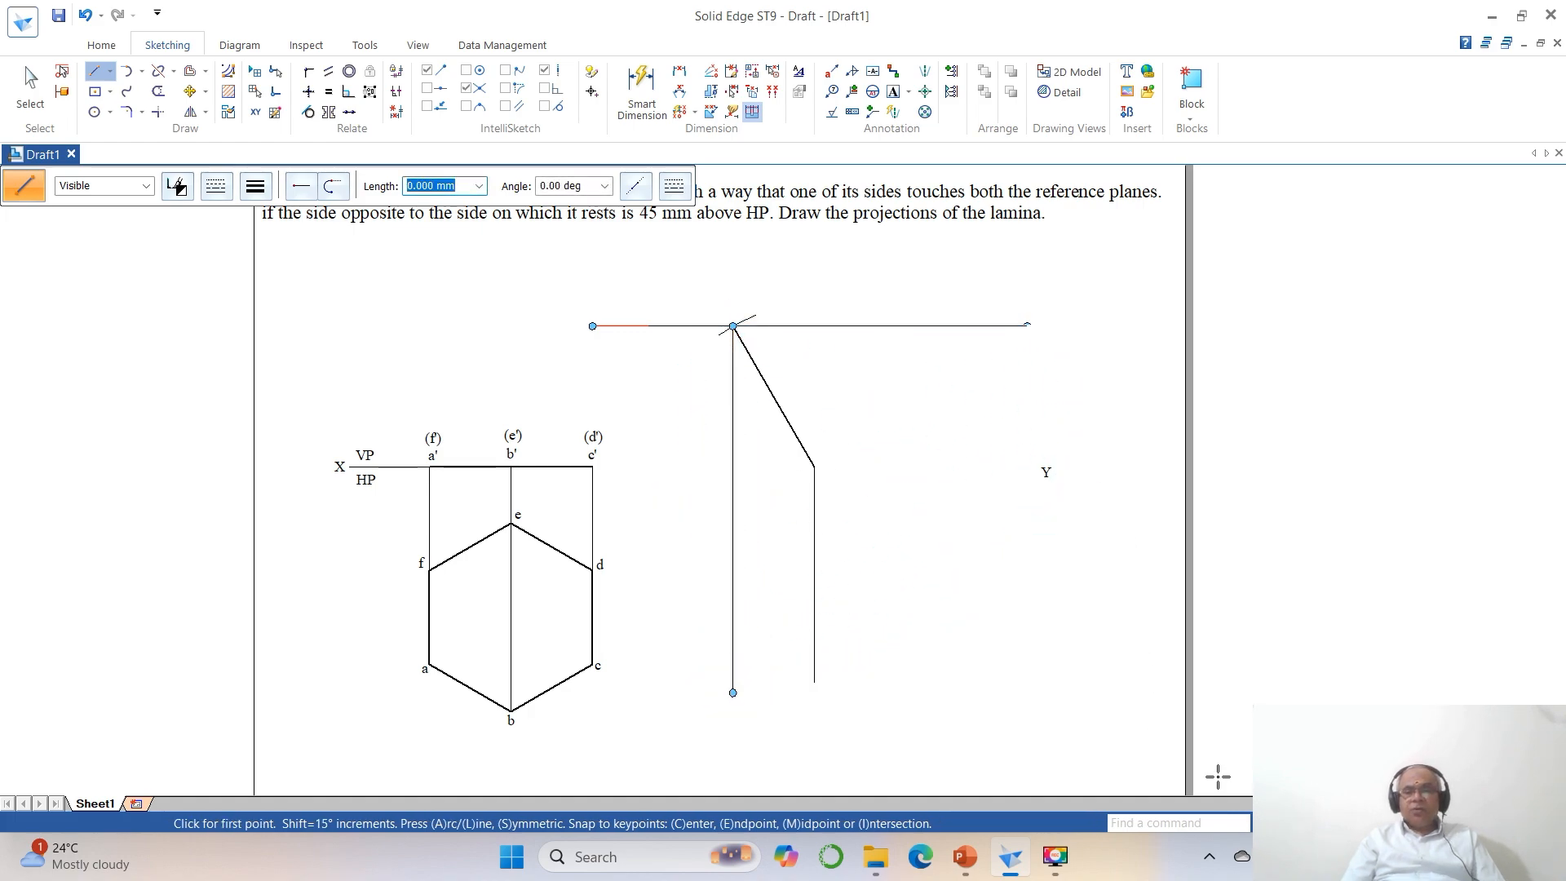
Copy the c' and (d') labels from the first front view to the lower end of the inclined line.
left_click(1337, 823)
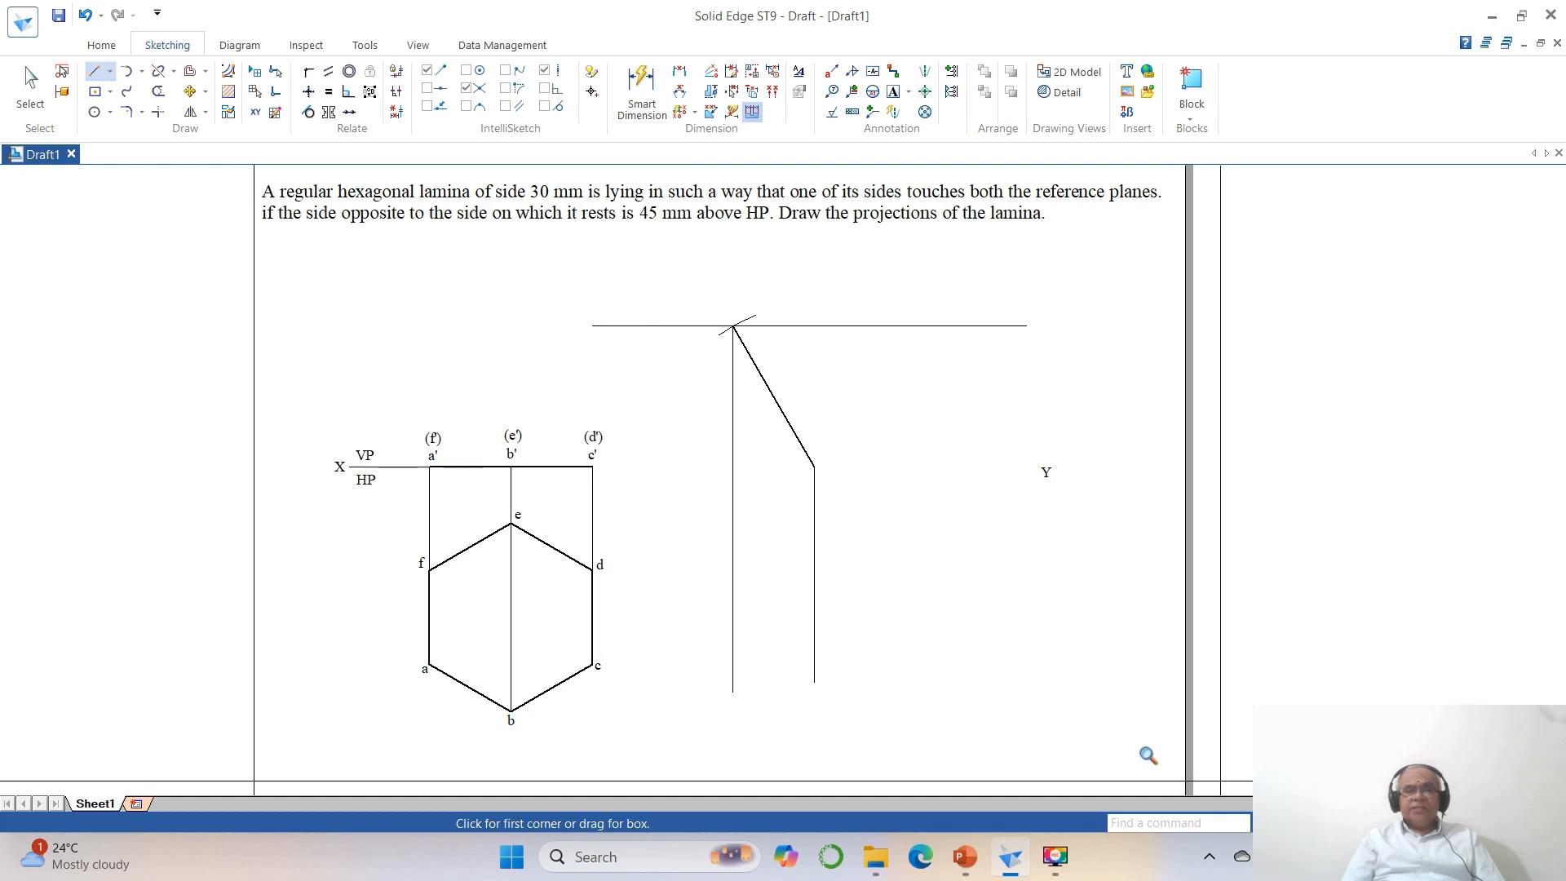
left_click(357, 265)
left_click(1118, 629)
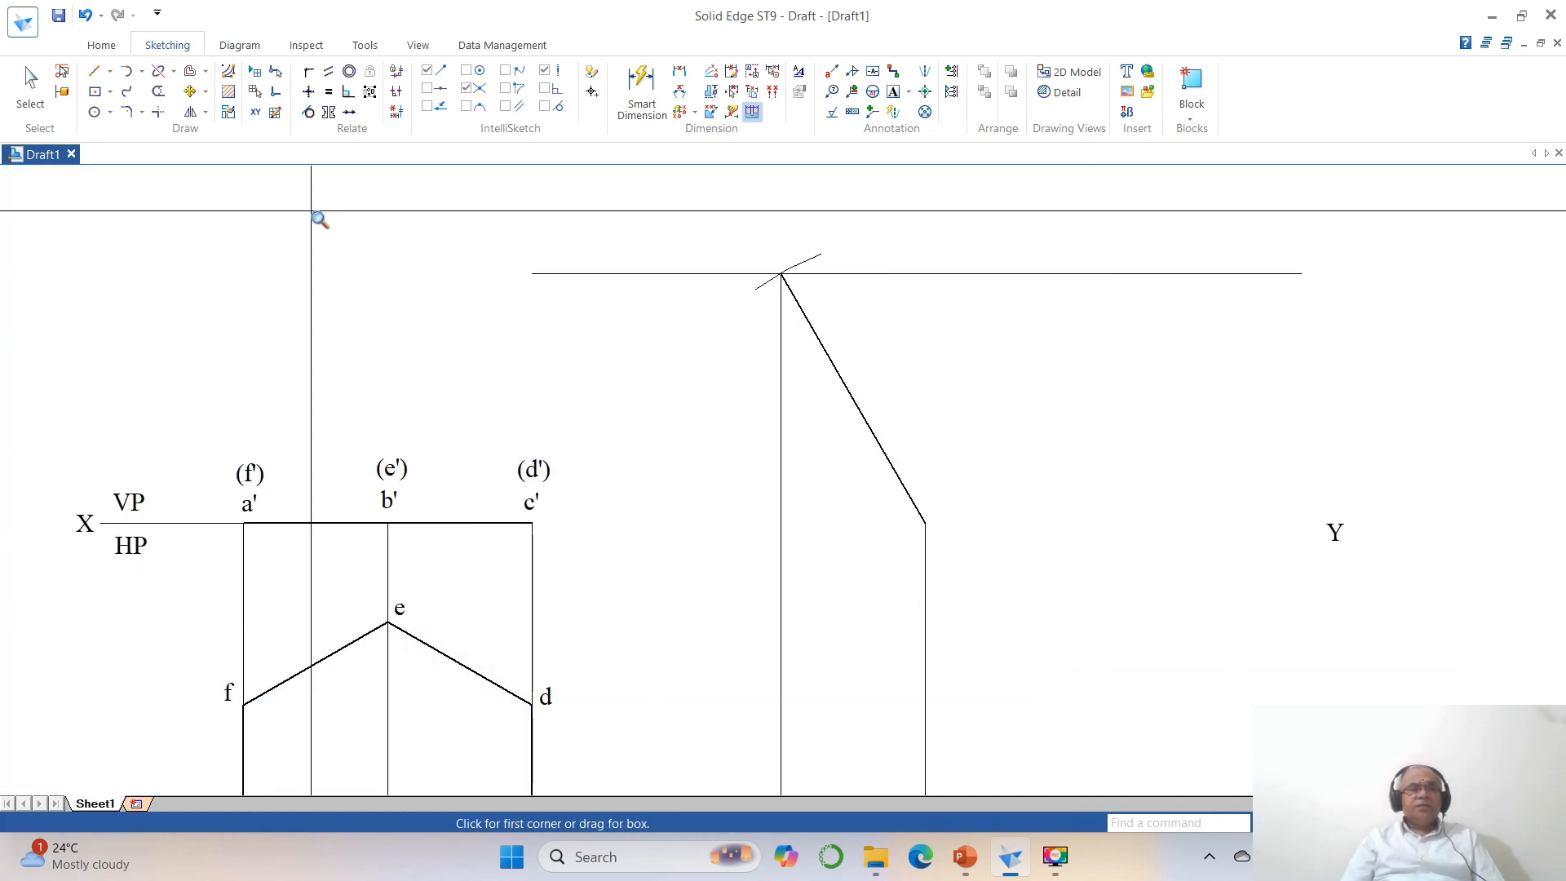
left_click(189, 90)
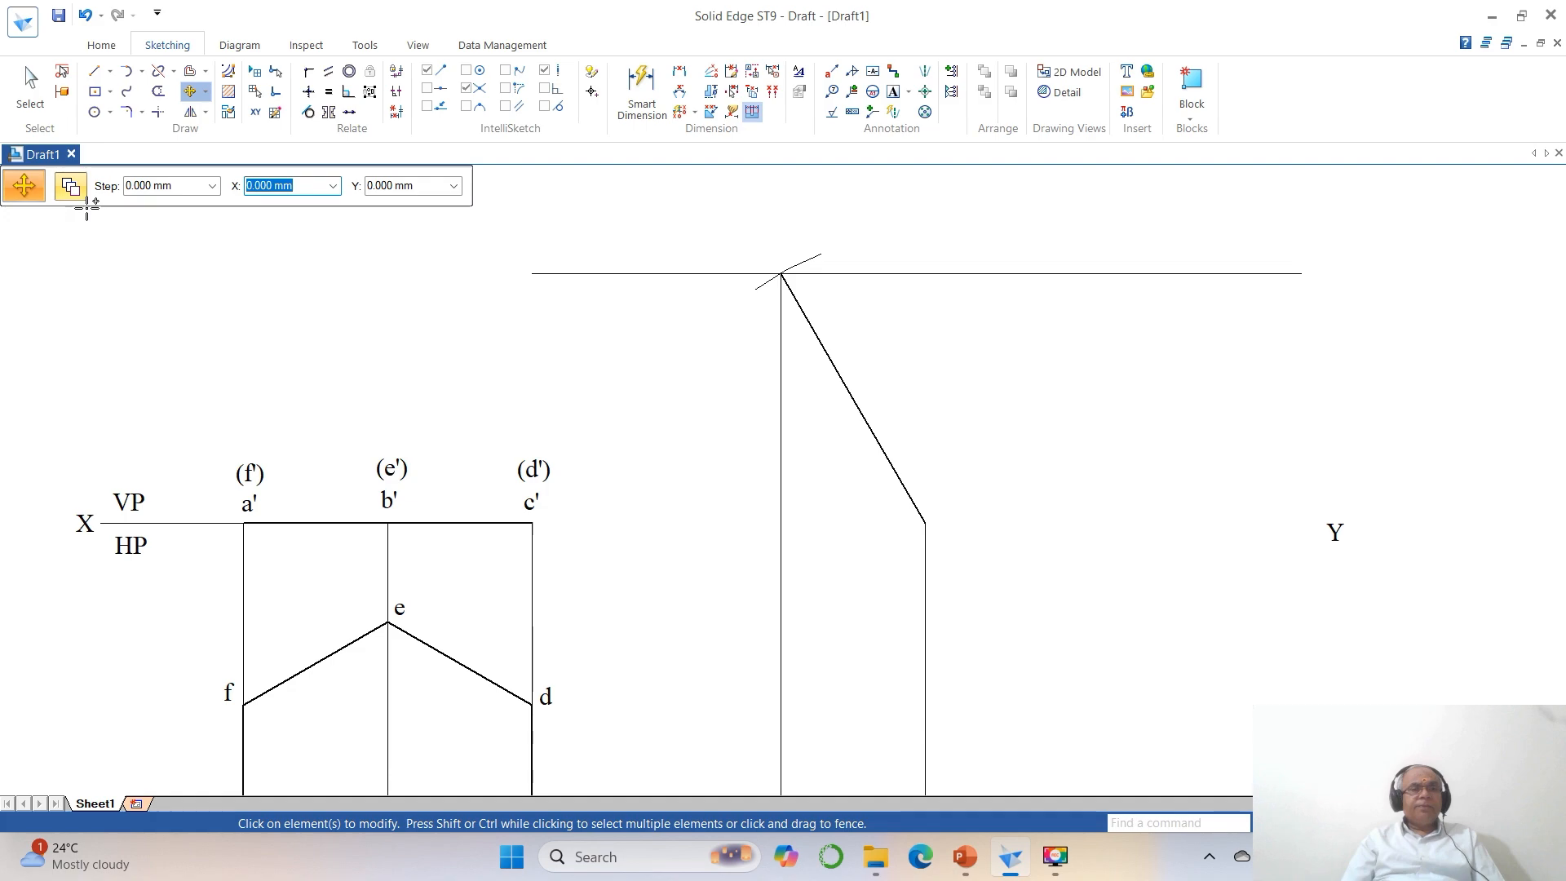
left_click(532, 501)
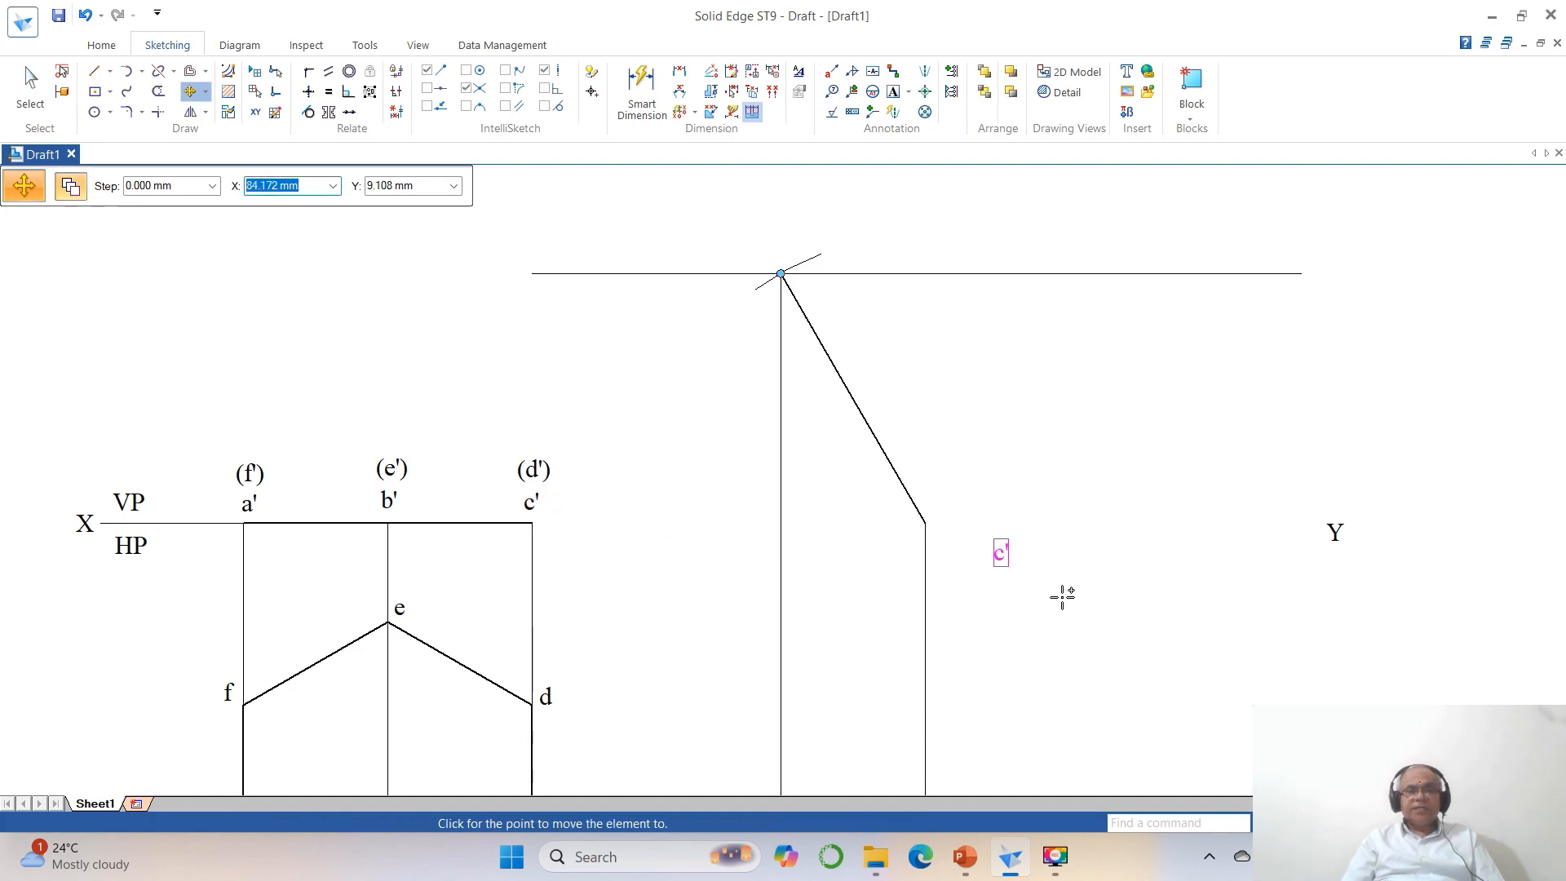
left_click(1004, 559)
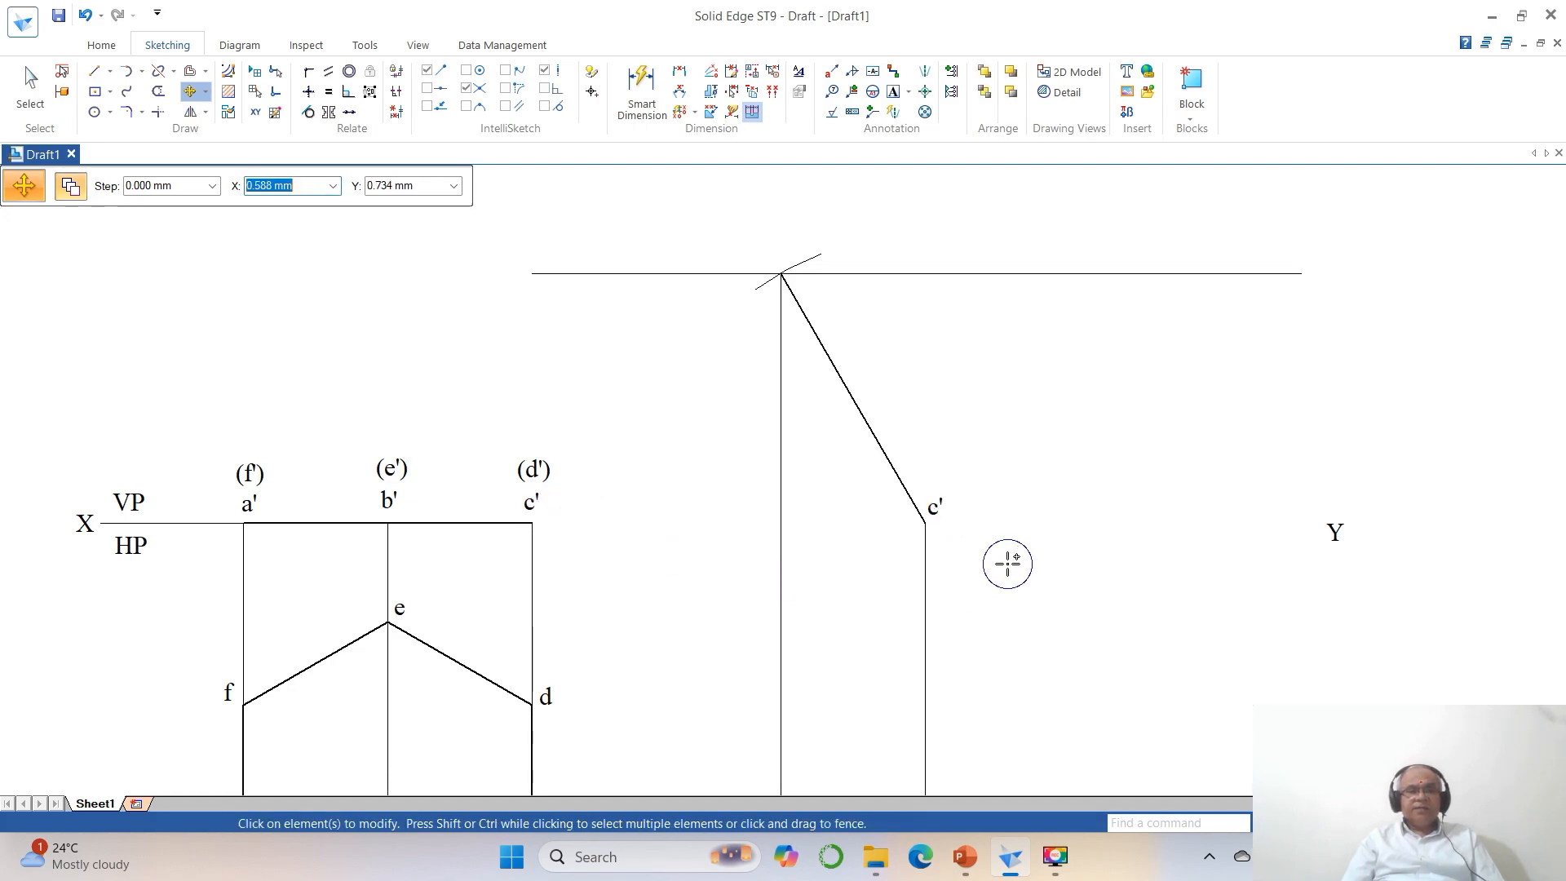
left_click(558, 472)
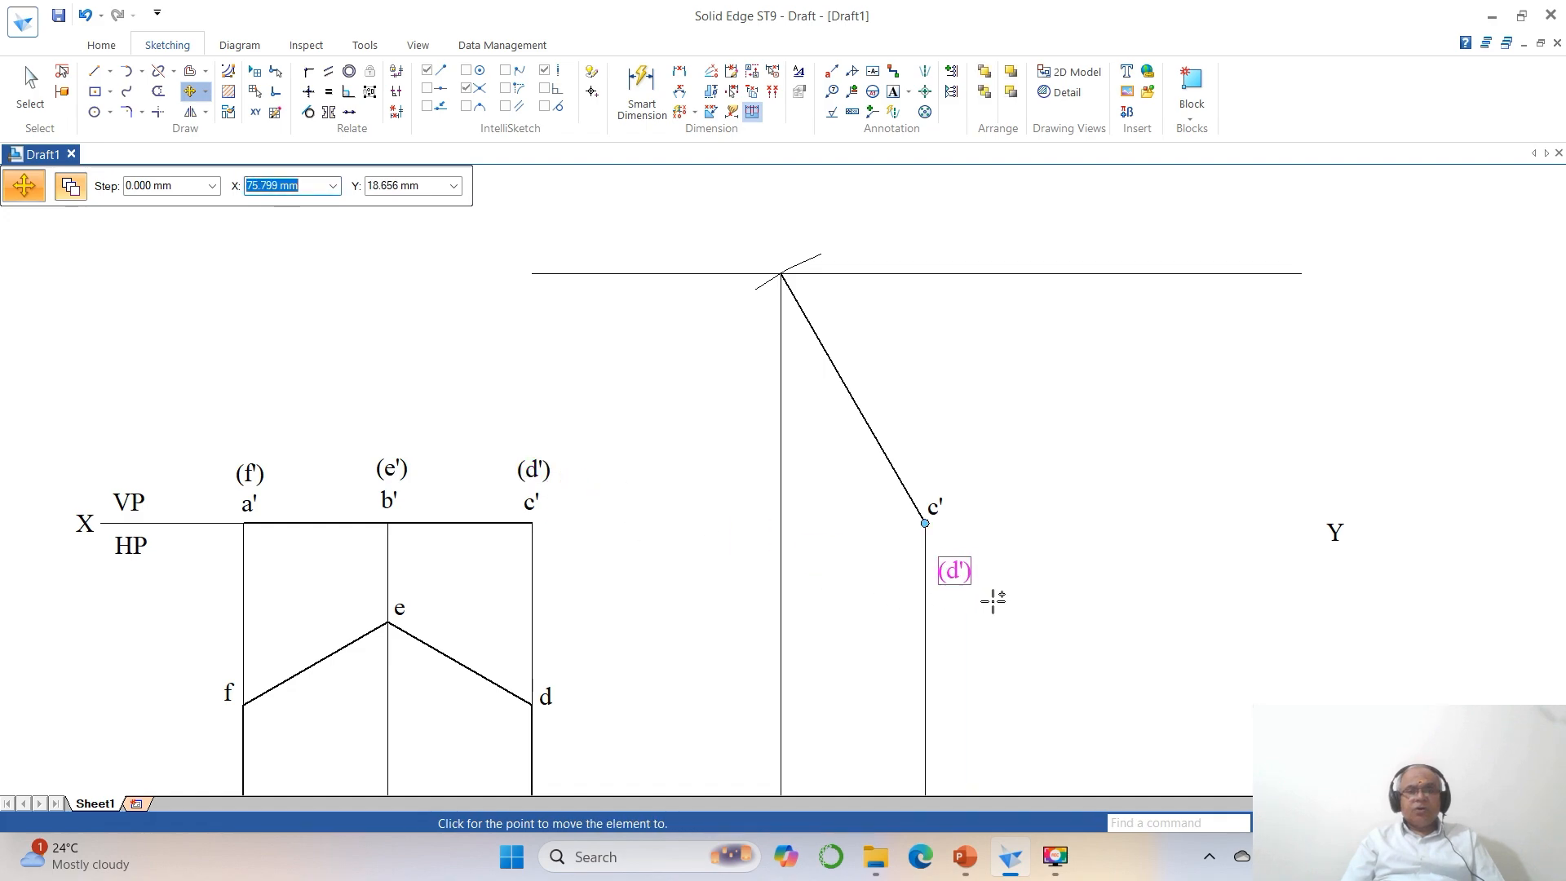
left_click(1002, 539)
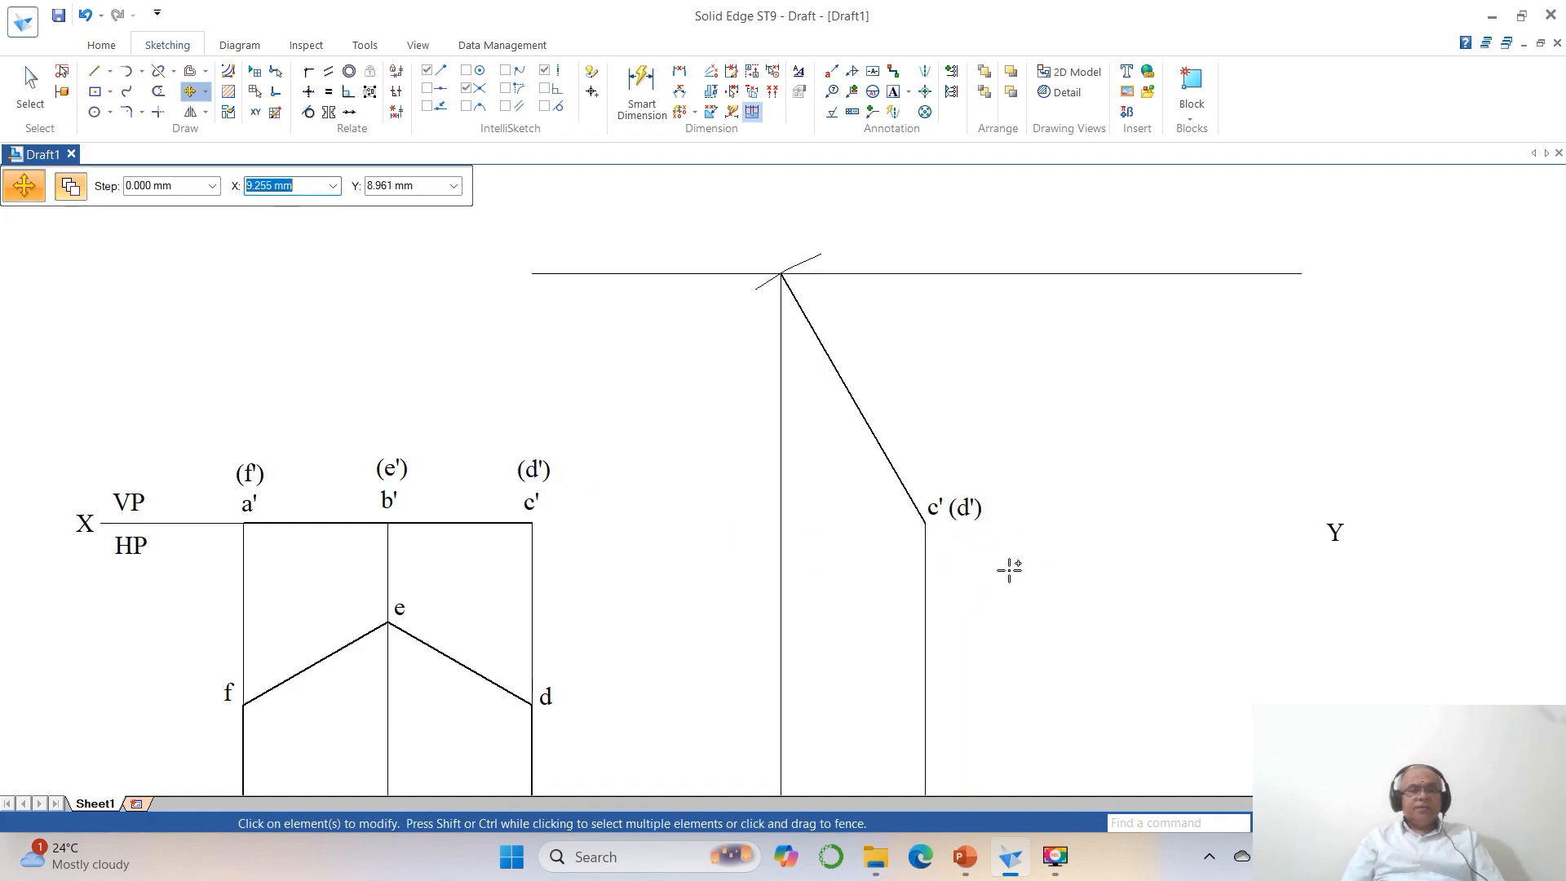
Copy the a' and (f') labels to the inclined line's upper end, and the b' and (e') labels beside its midpoint.
left_click(258, 503)
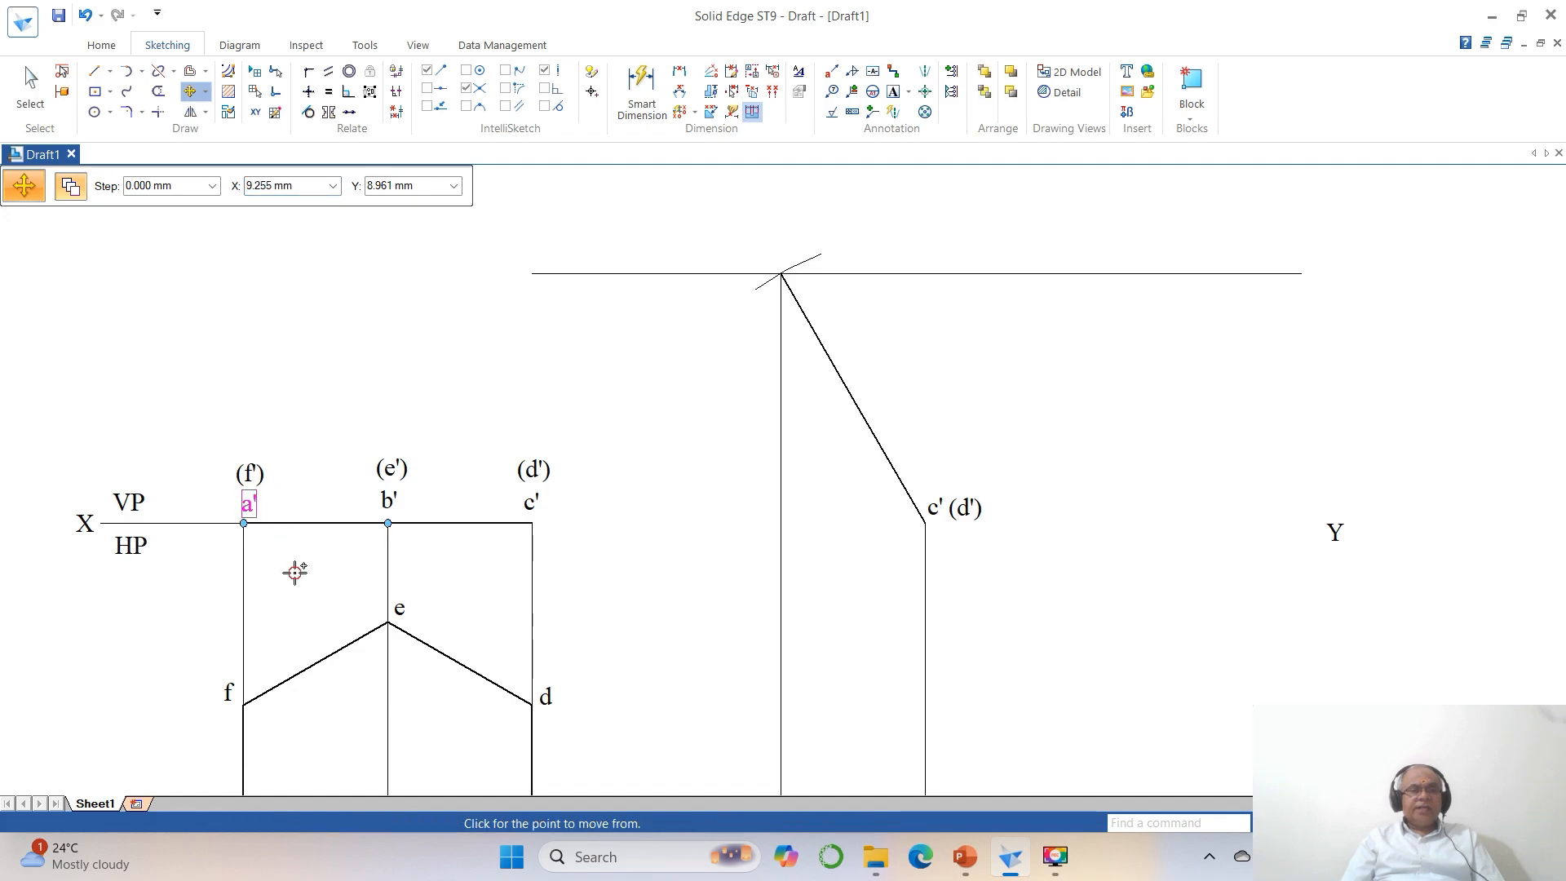
left_click(821, 322)
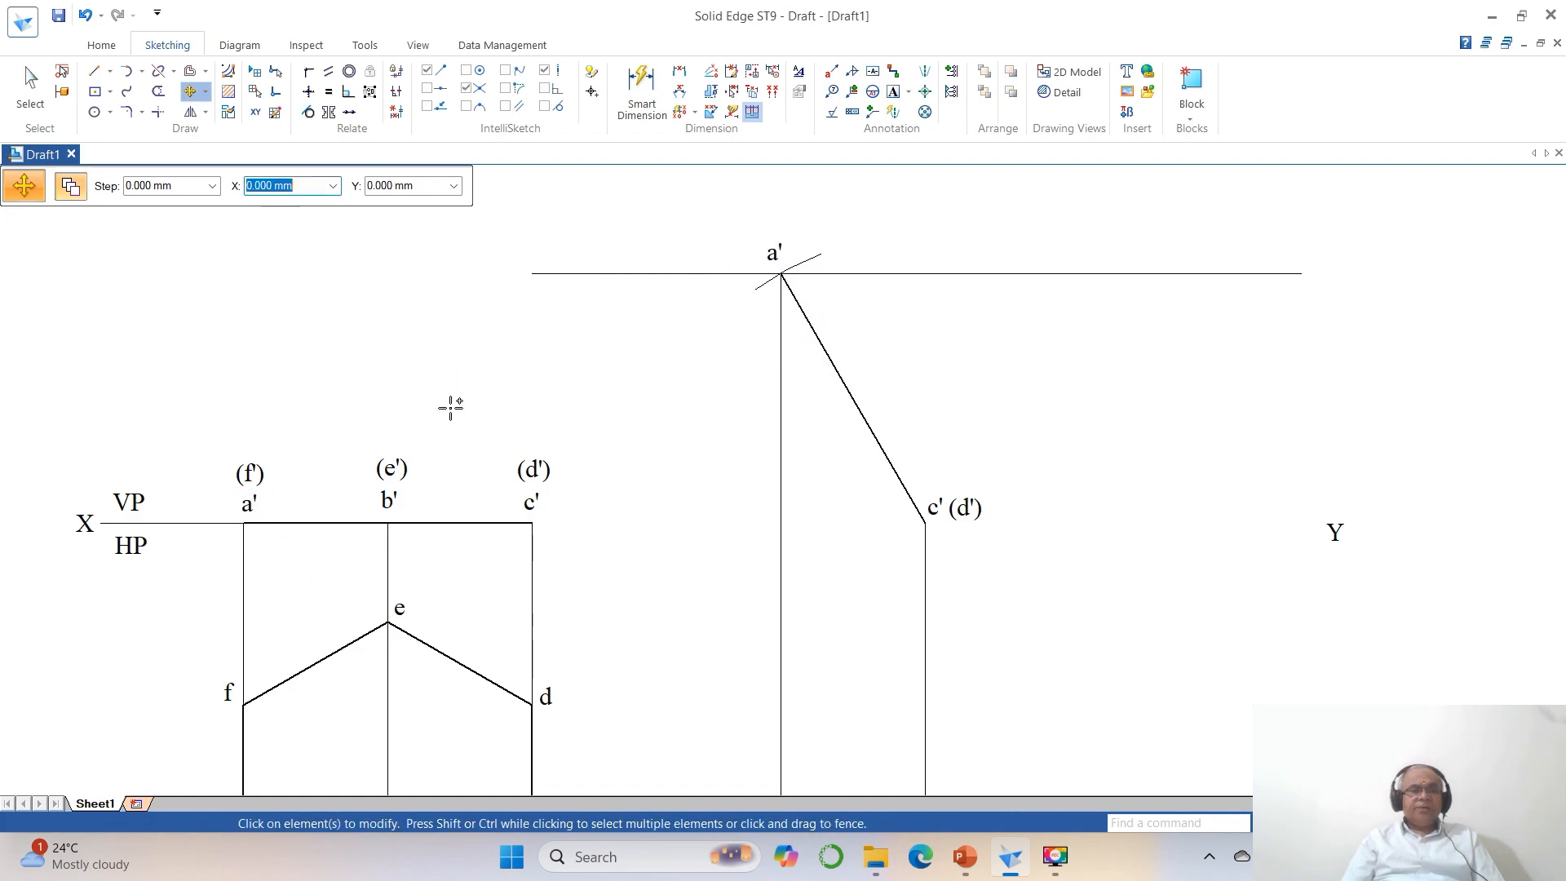
left_click(264, 456)
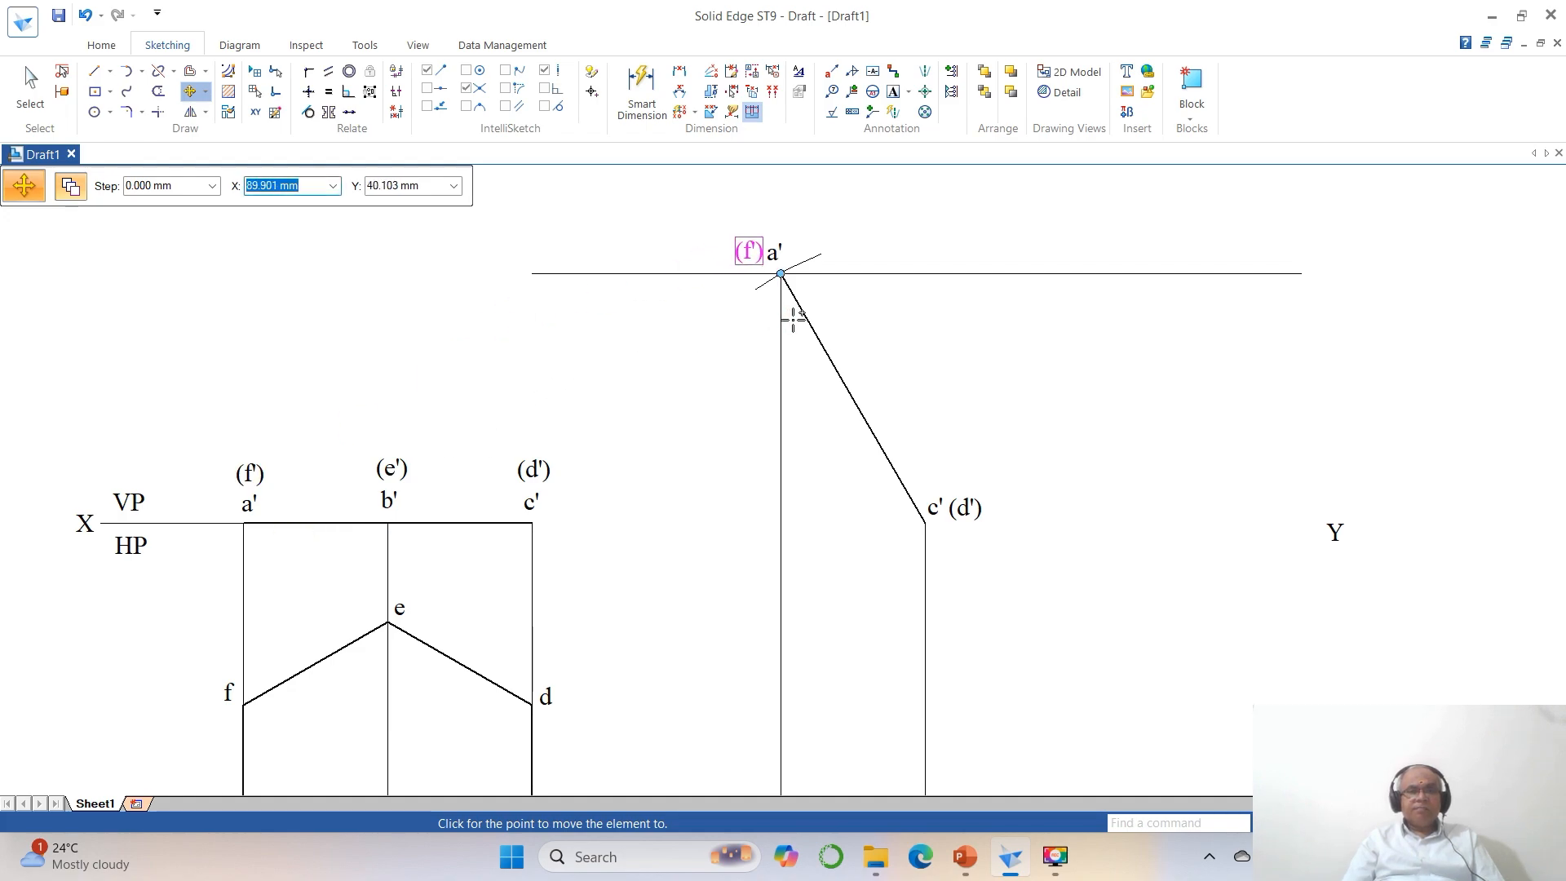
left_click(793, 320)
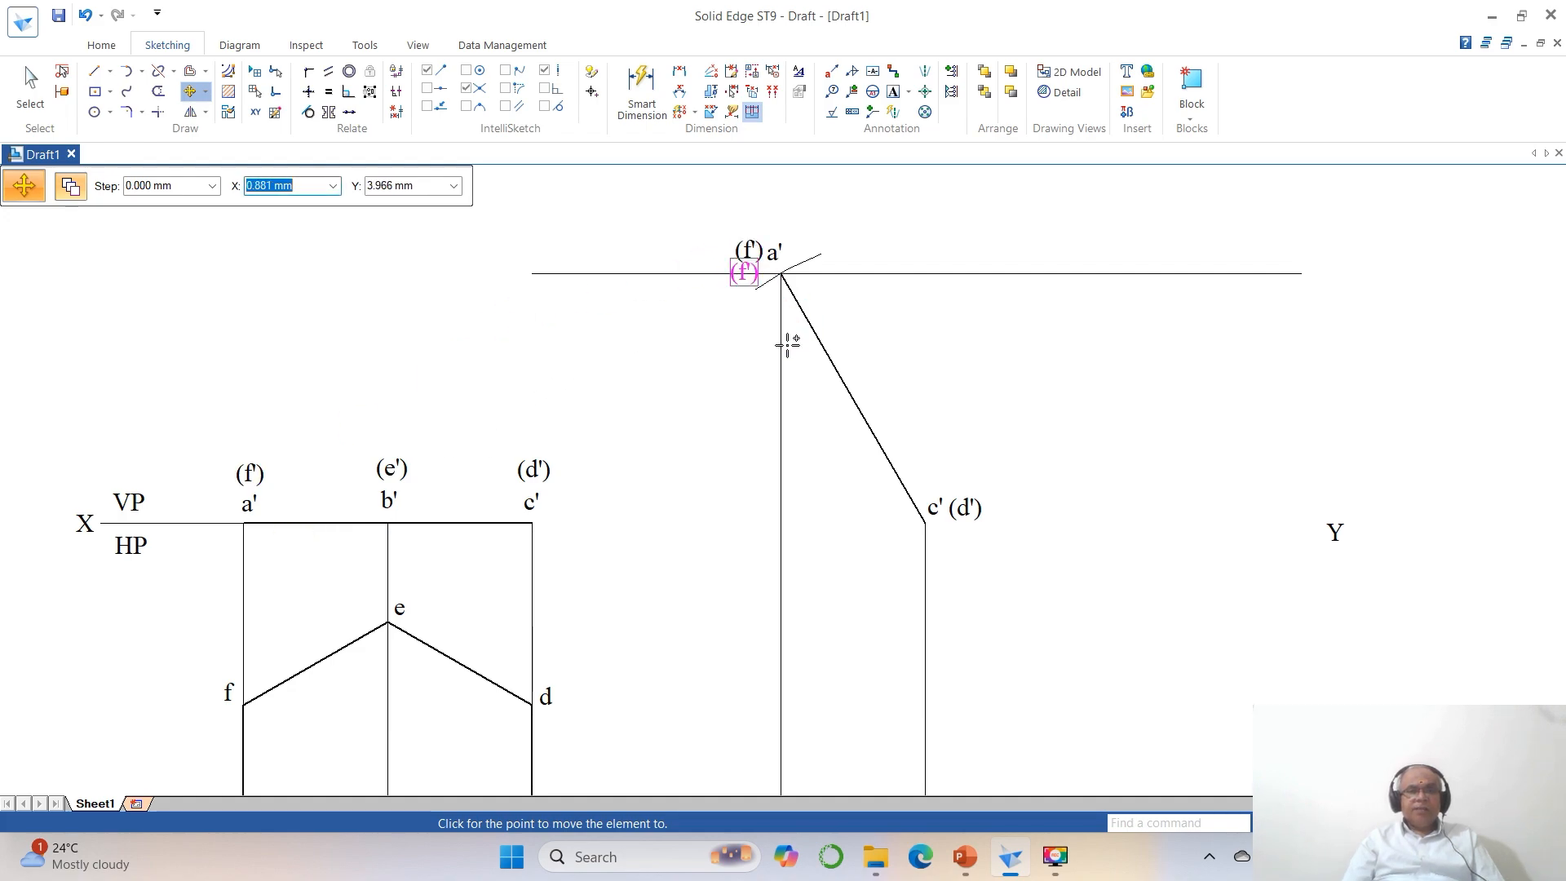
left_click(389, 503)
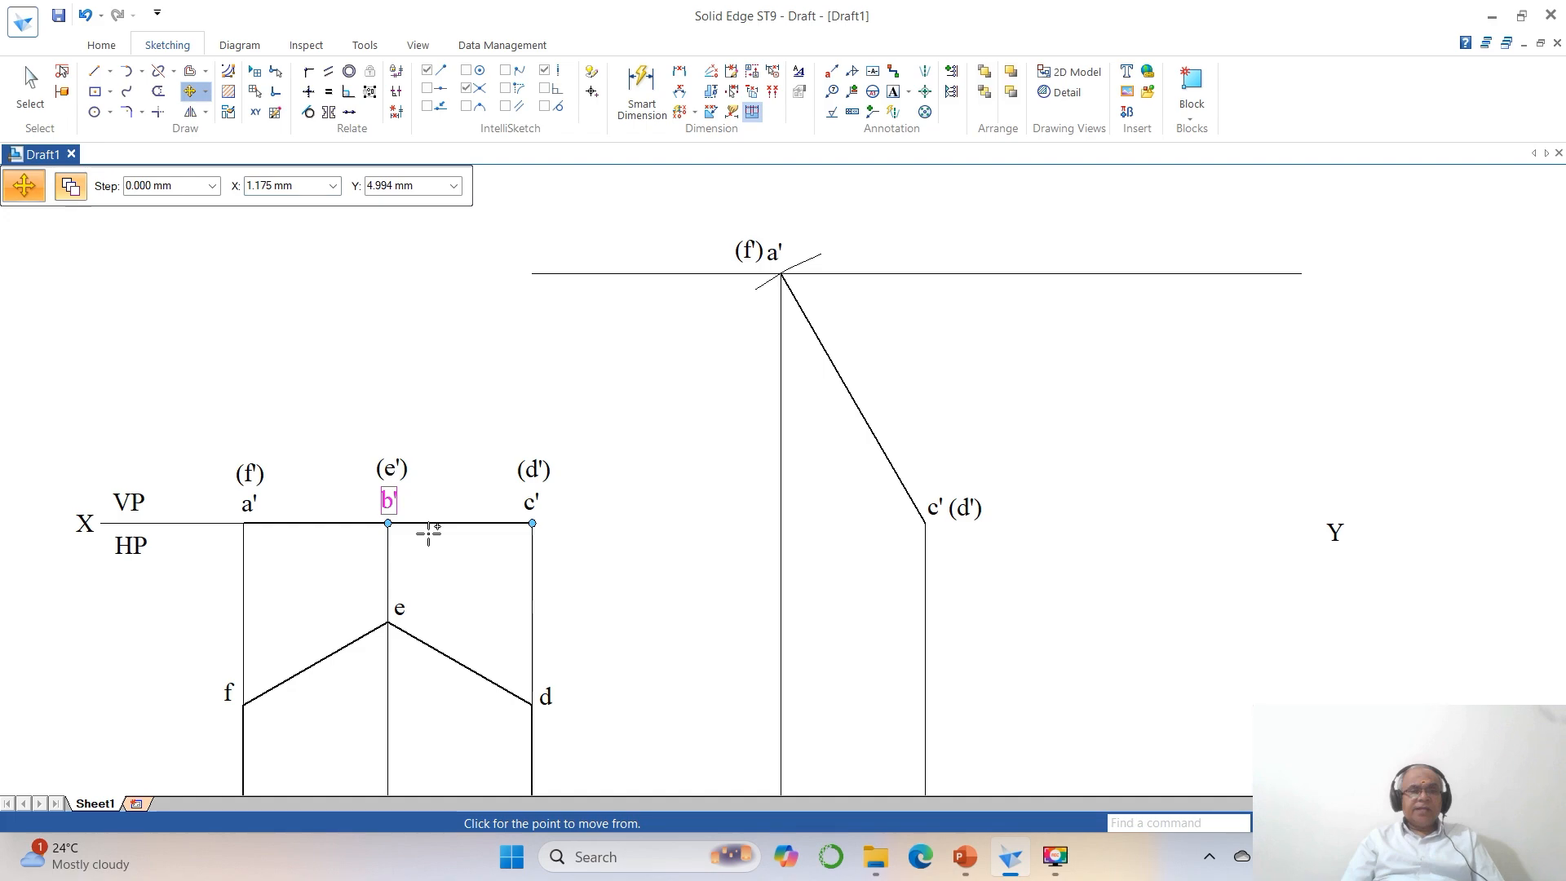
left_click(908, 421)
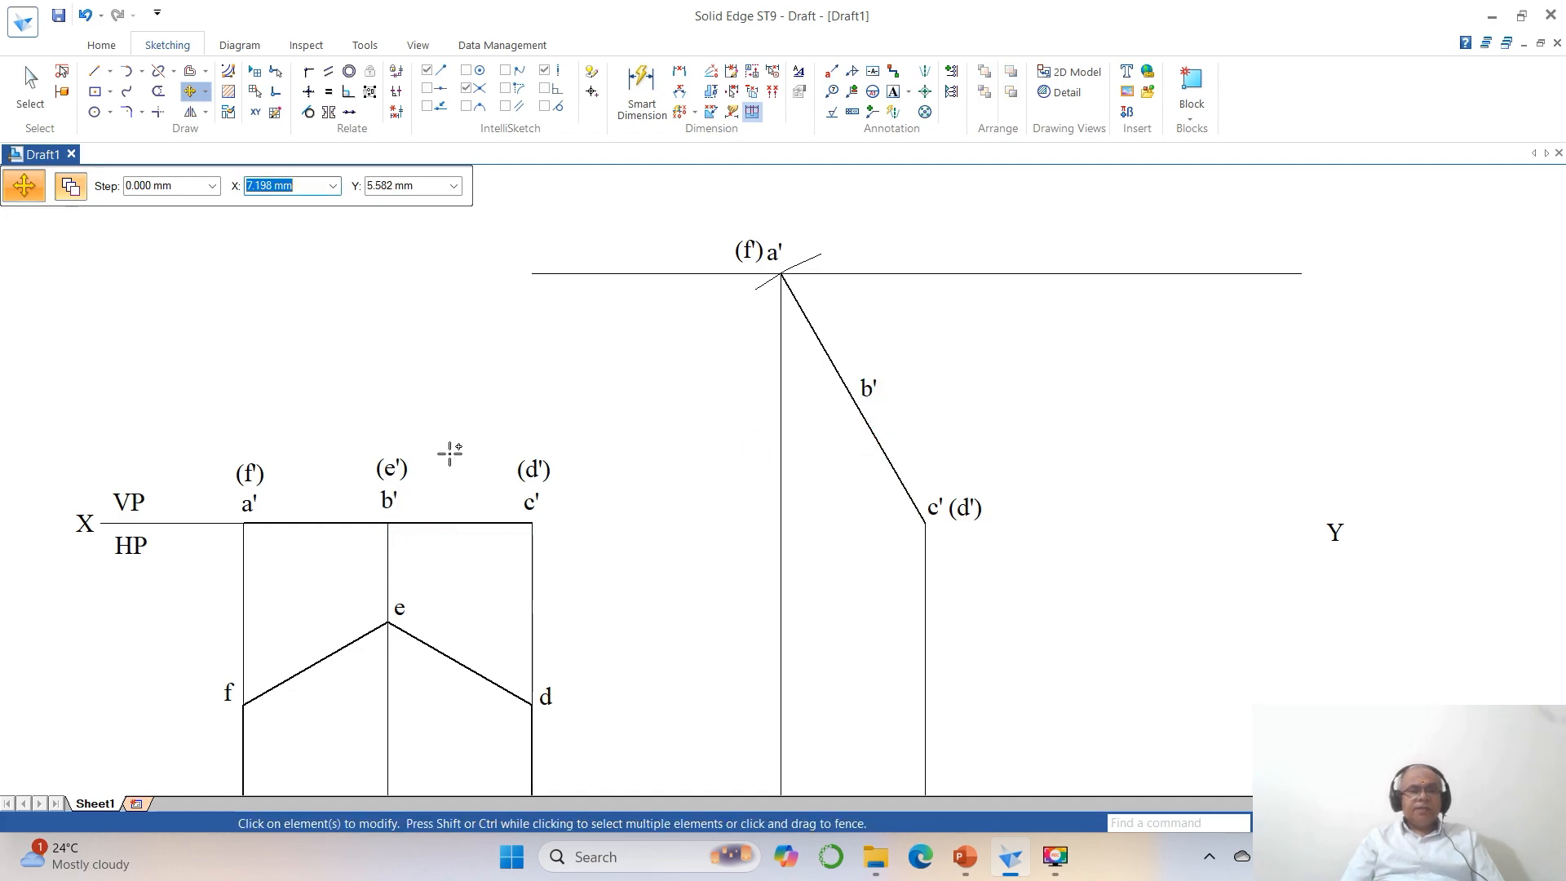
left_click(404, 471)
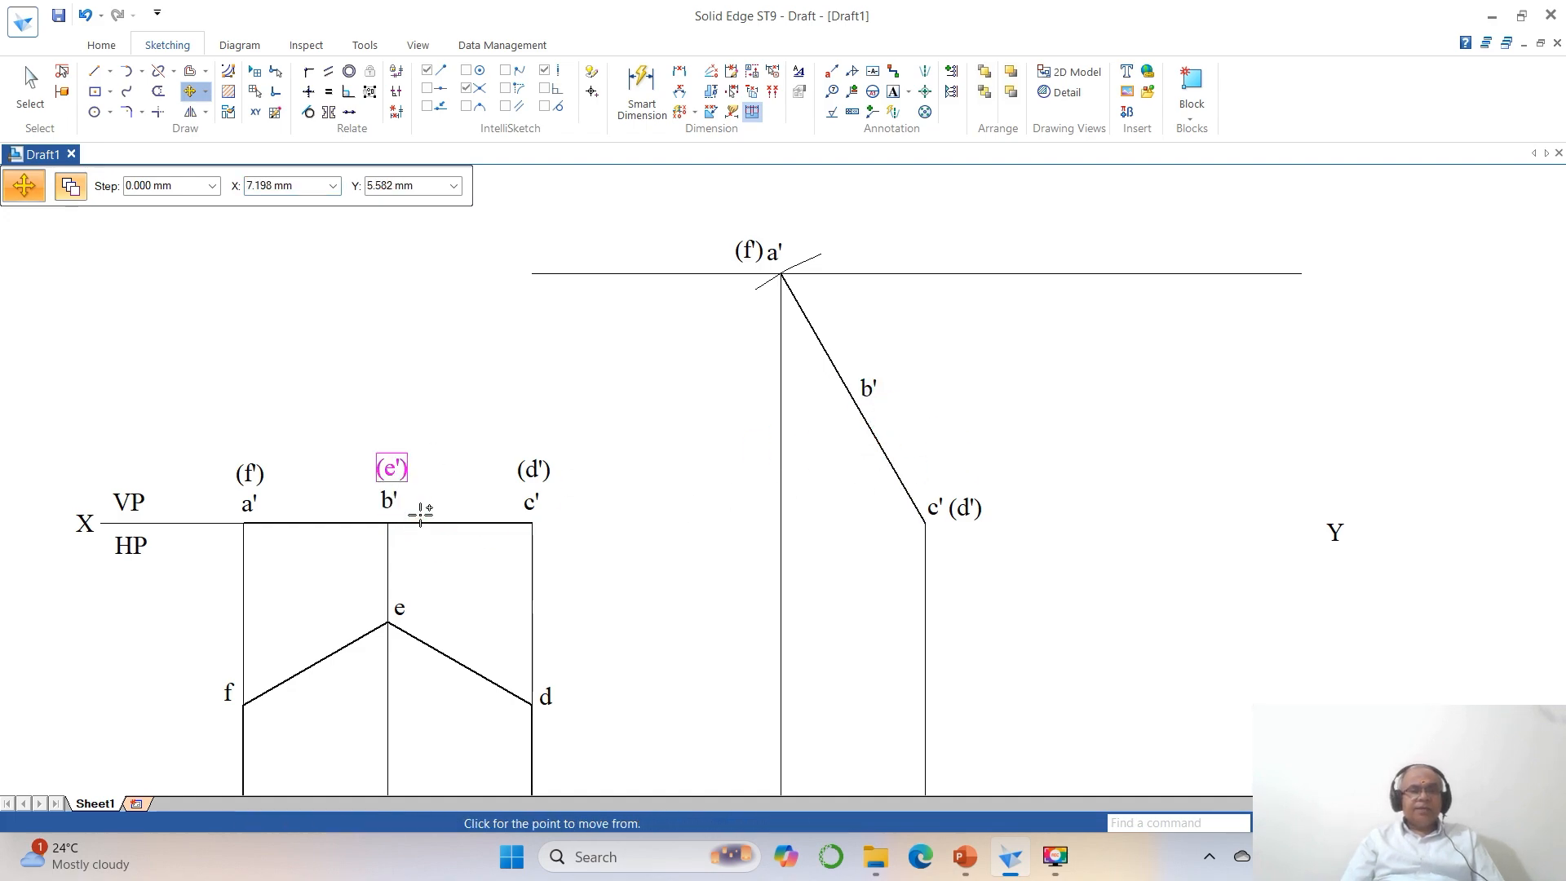
left_click(926, 437)
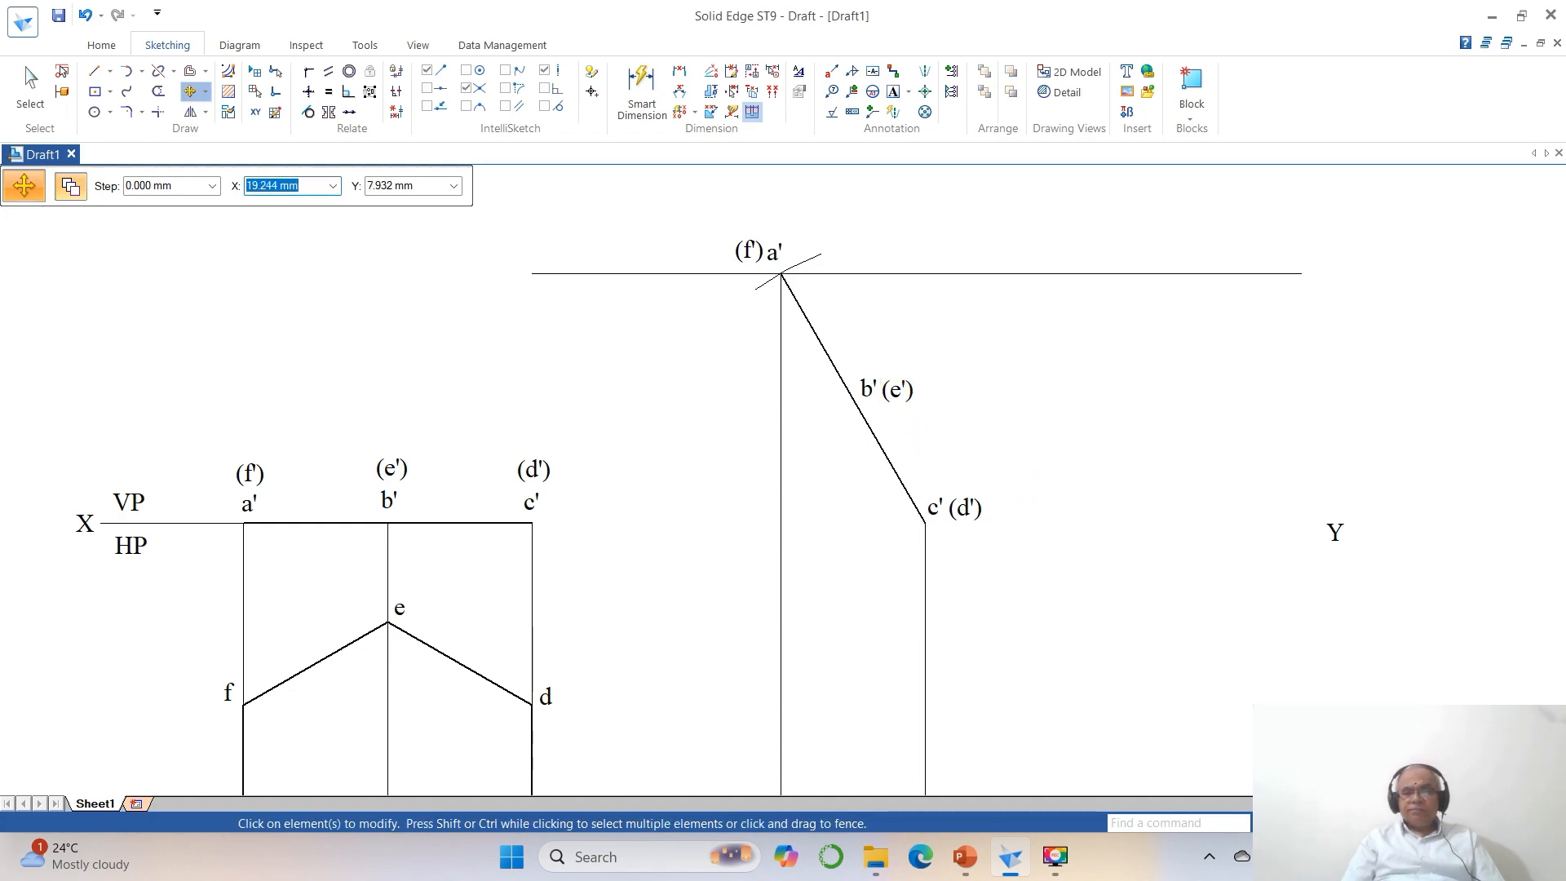
Draw horizontal projectors from corners f and a of the hexagon, extending past the vertical projector dropped from c' (d').
left_click(1375, 823)
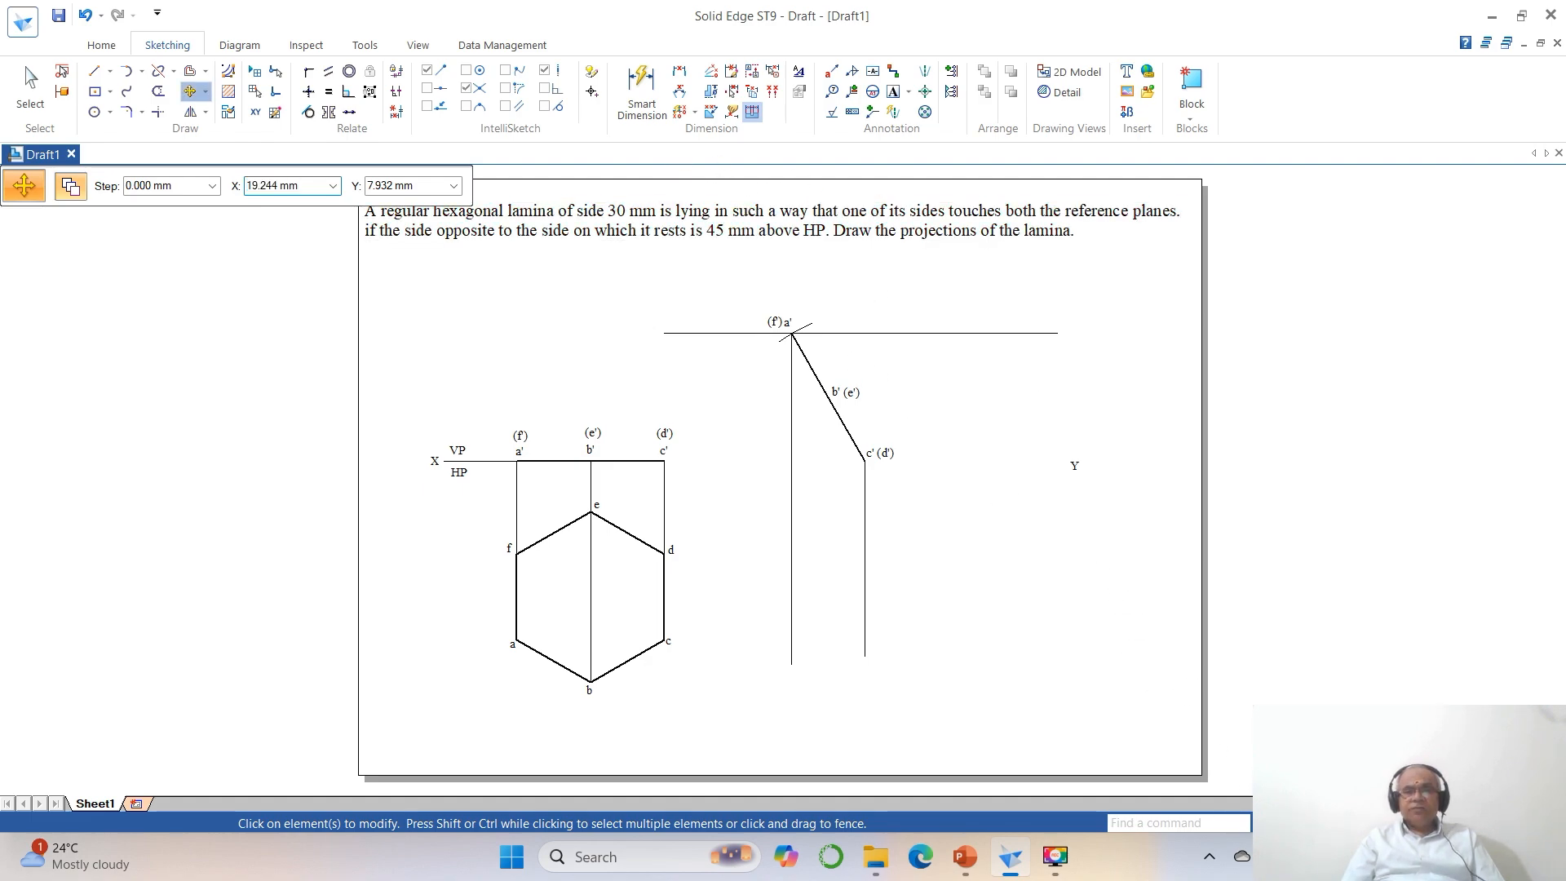
left_click(1337, 823)
left_click(443, 299)
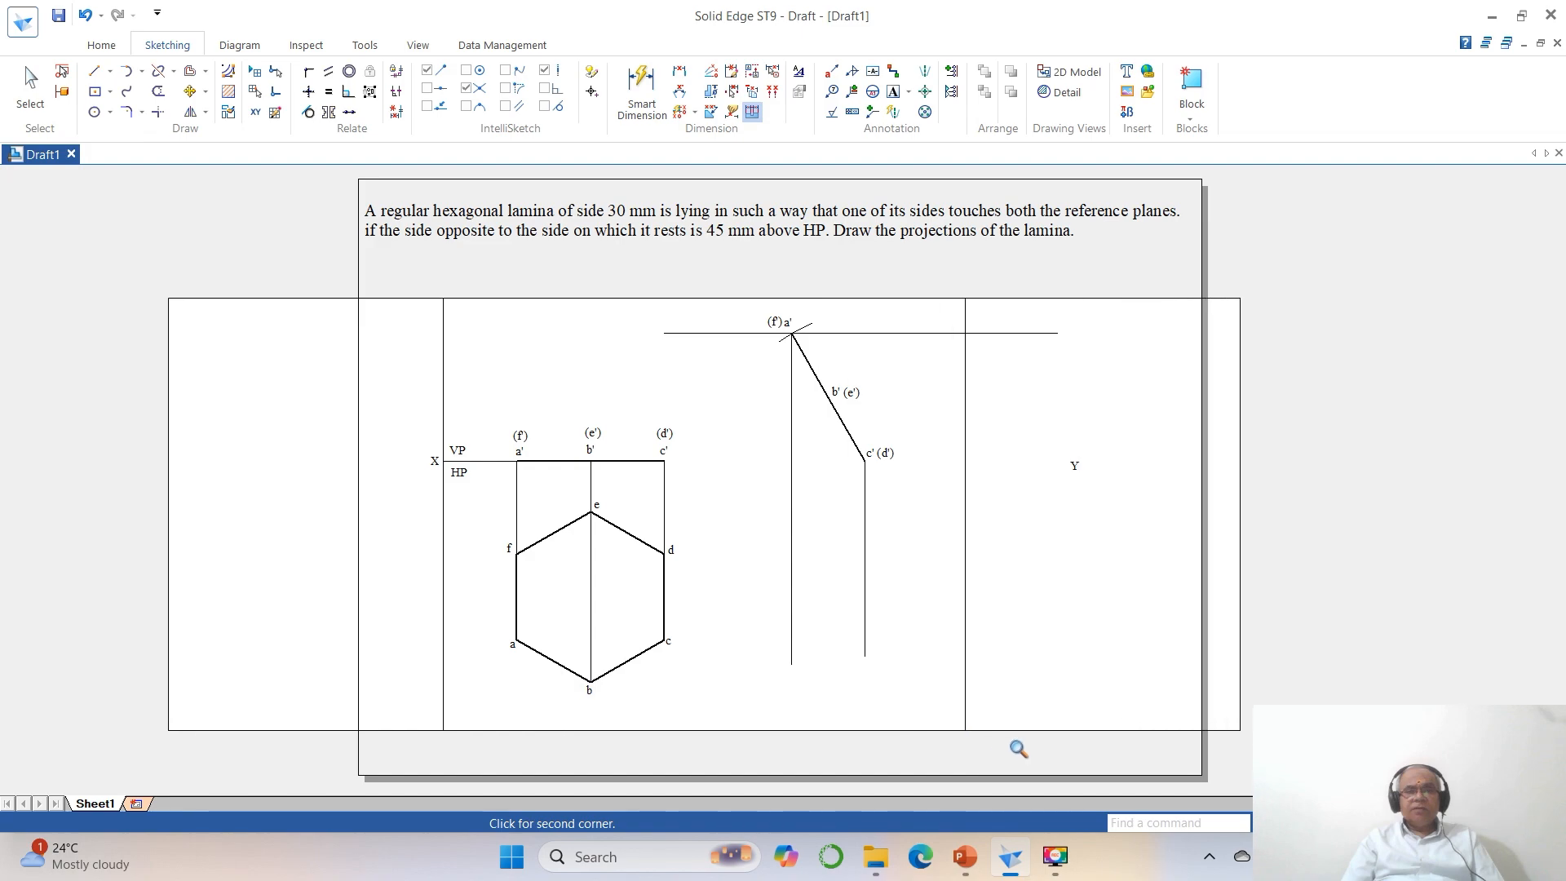
left_click(1093, 724)
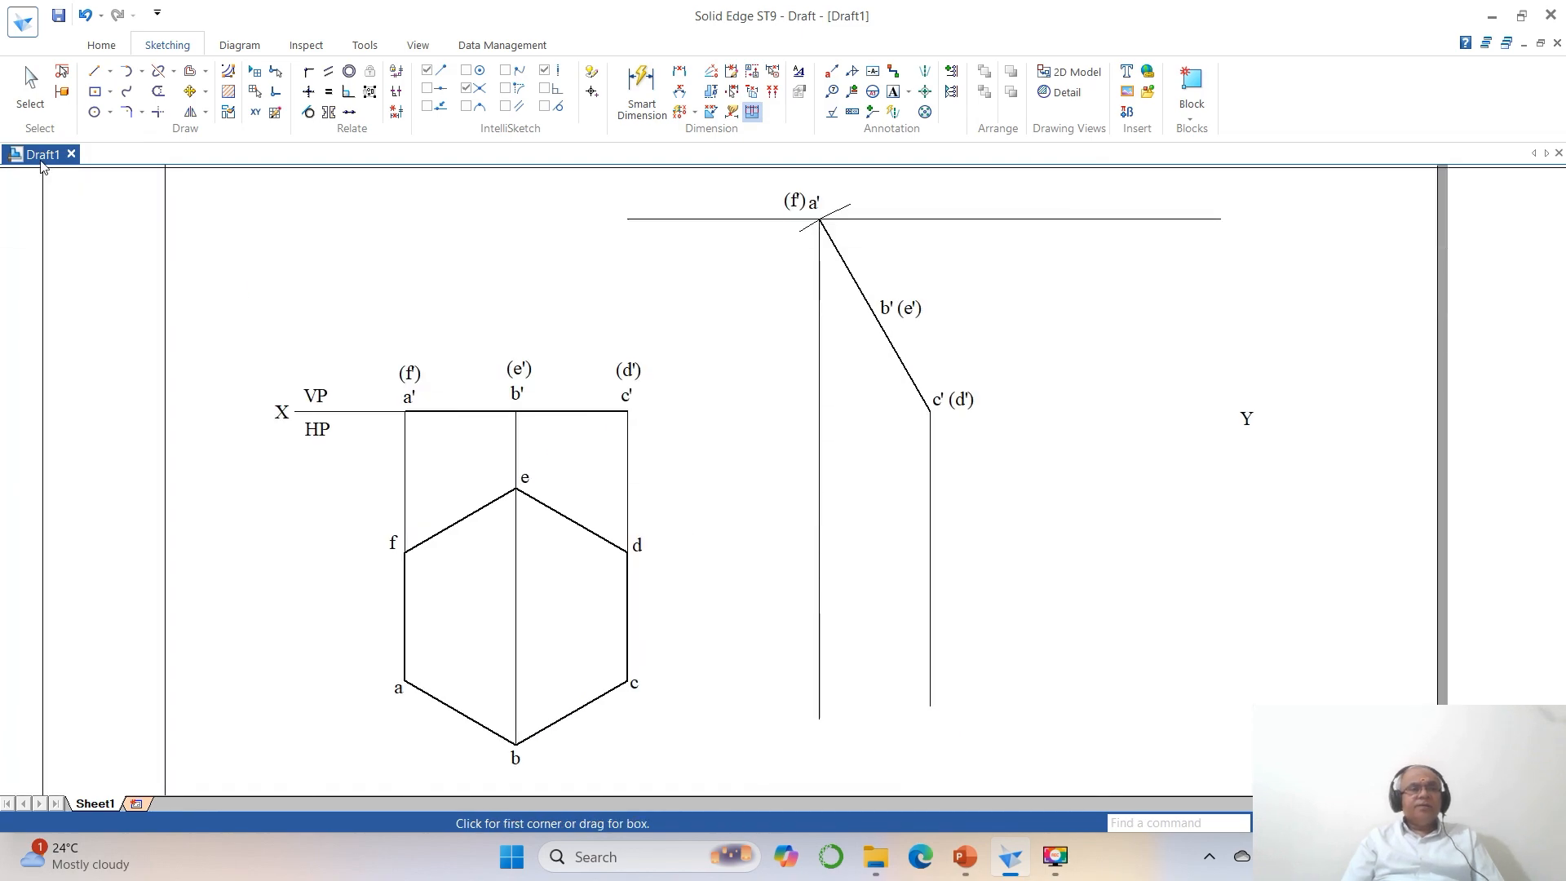
left_click(94, 71)
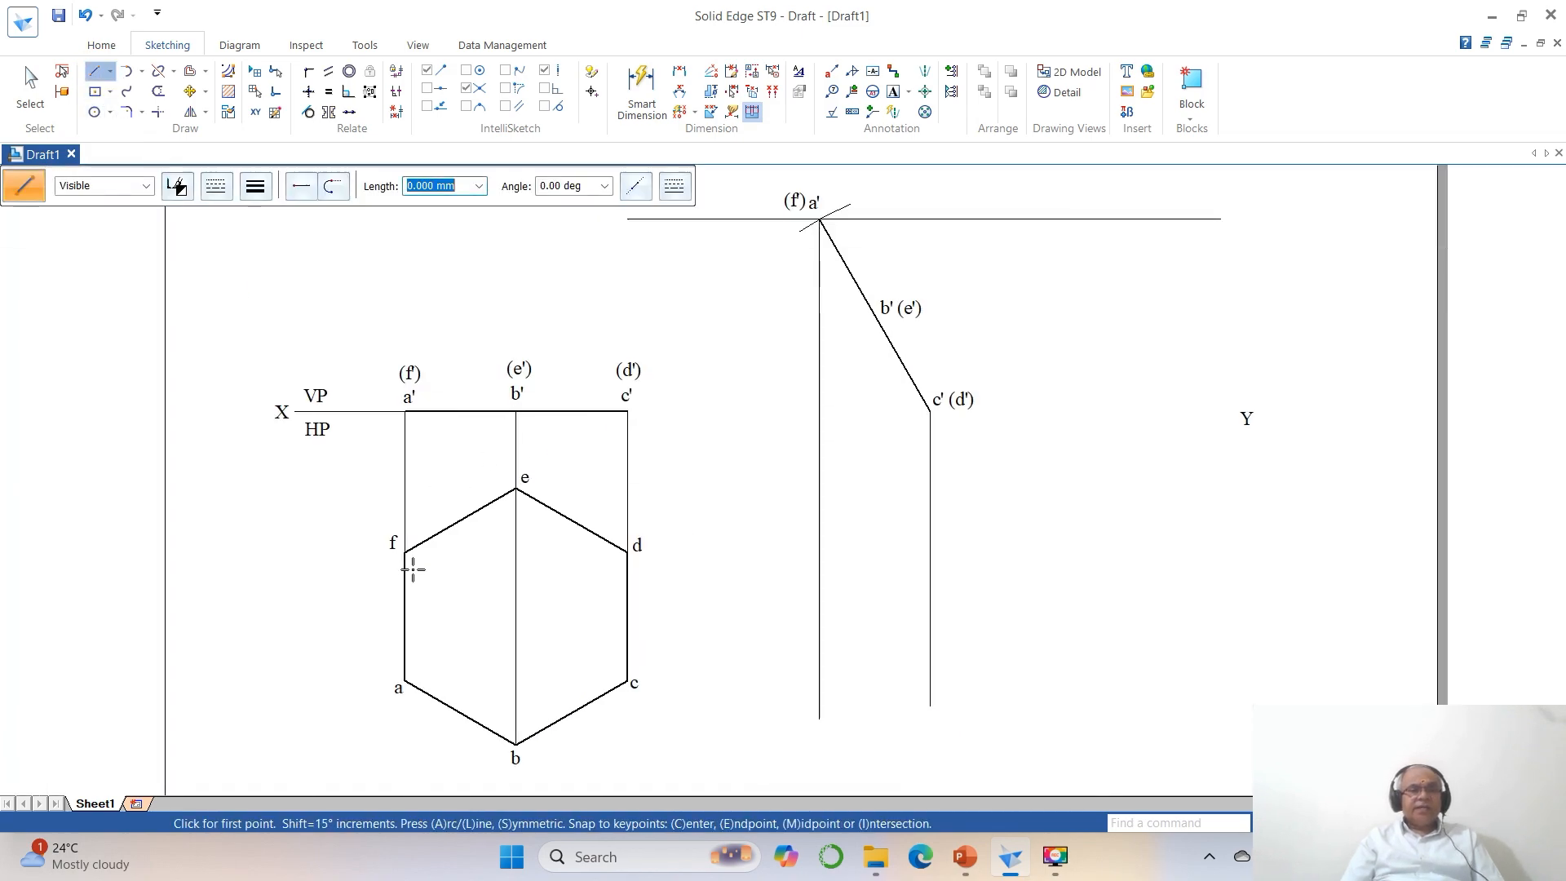
left_click(405, 552)
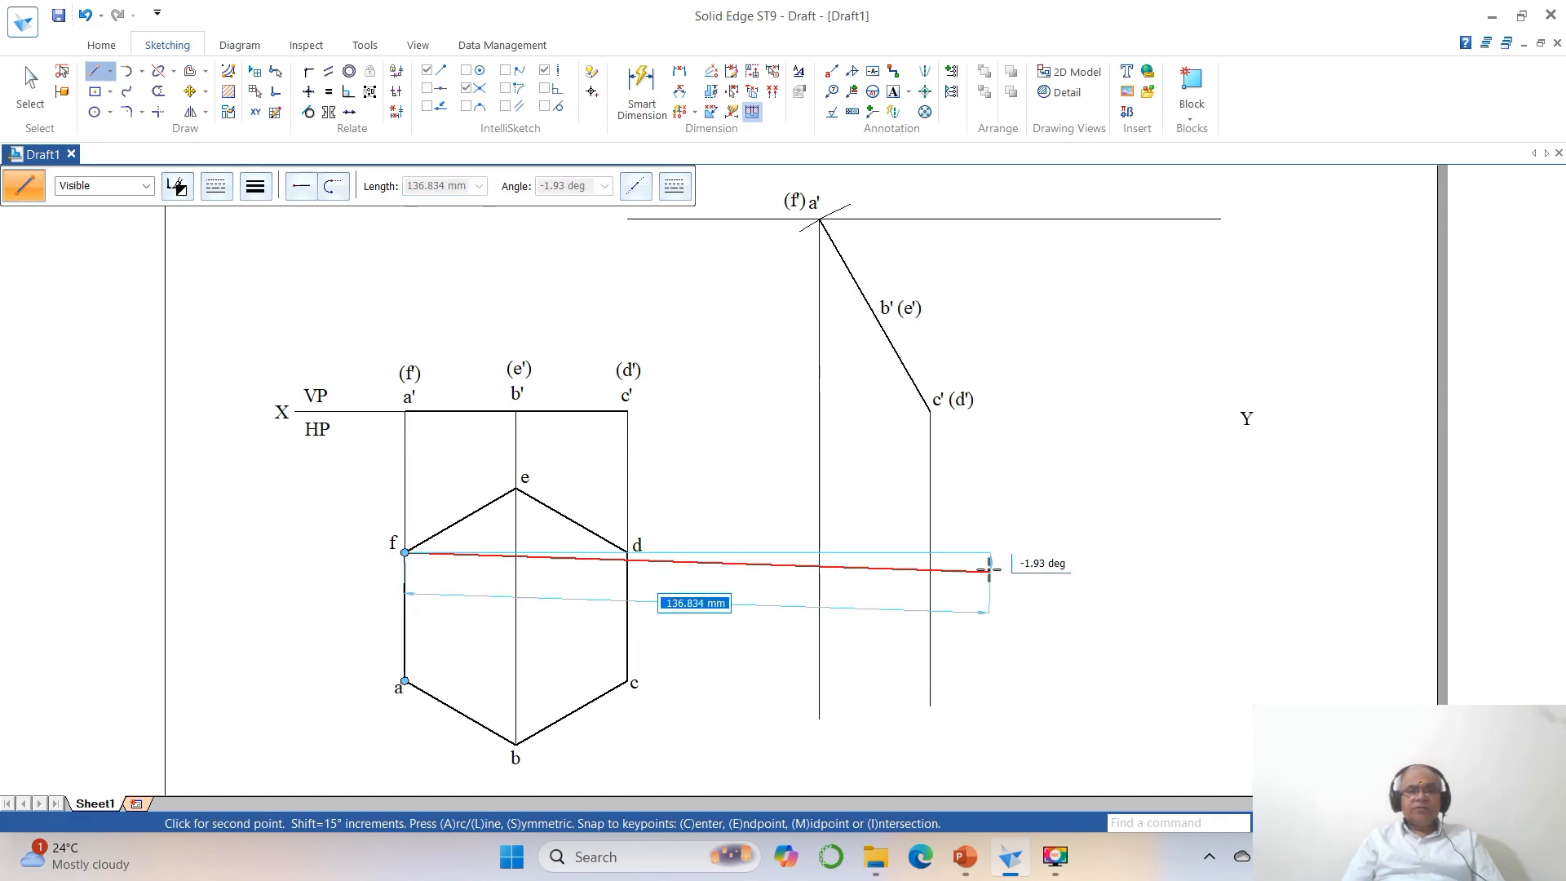
double_click(980, 553)
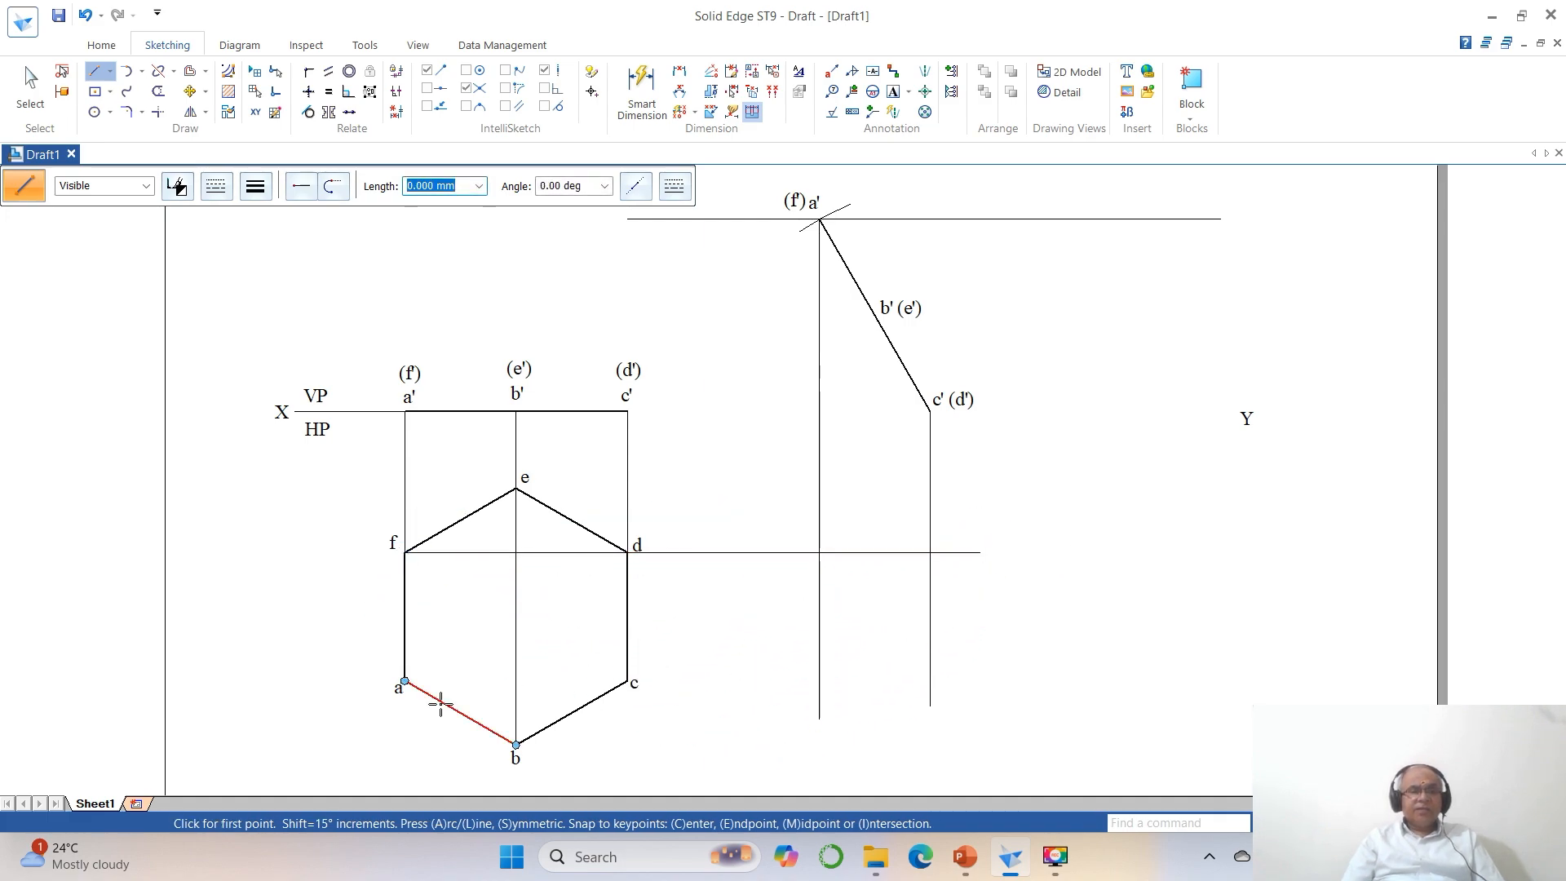
left_click(404, 679)
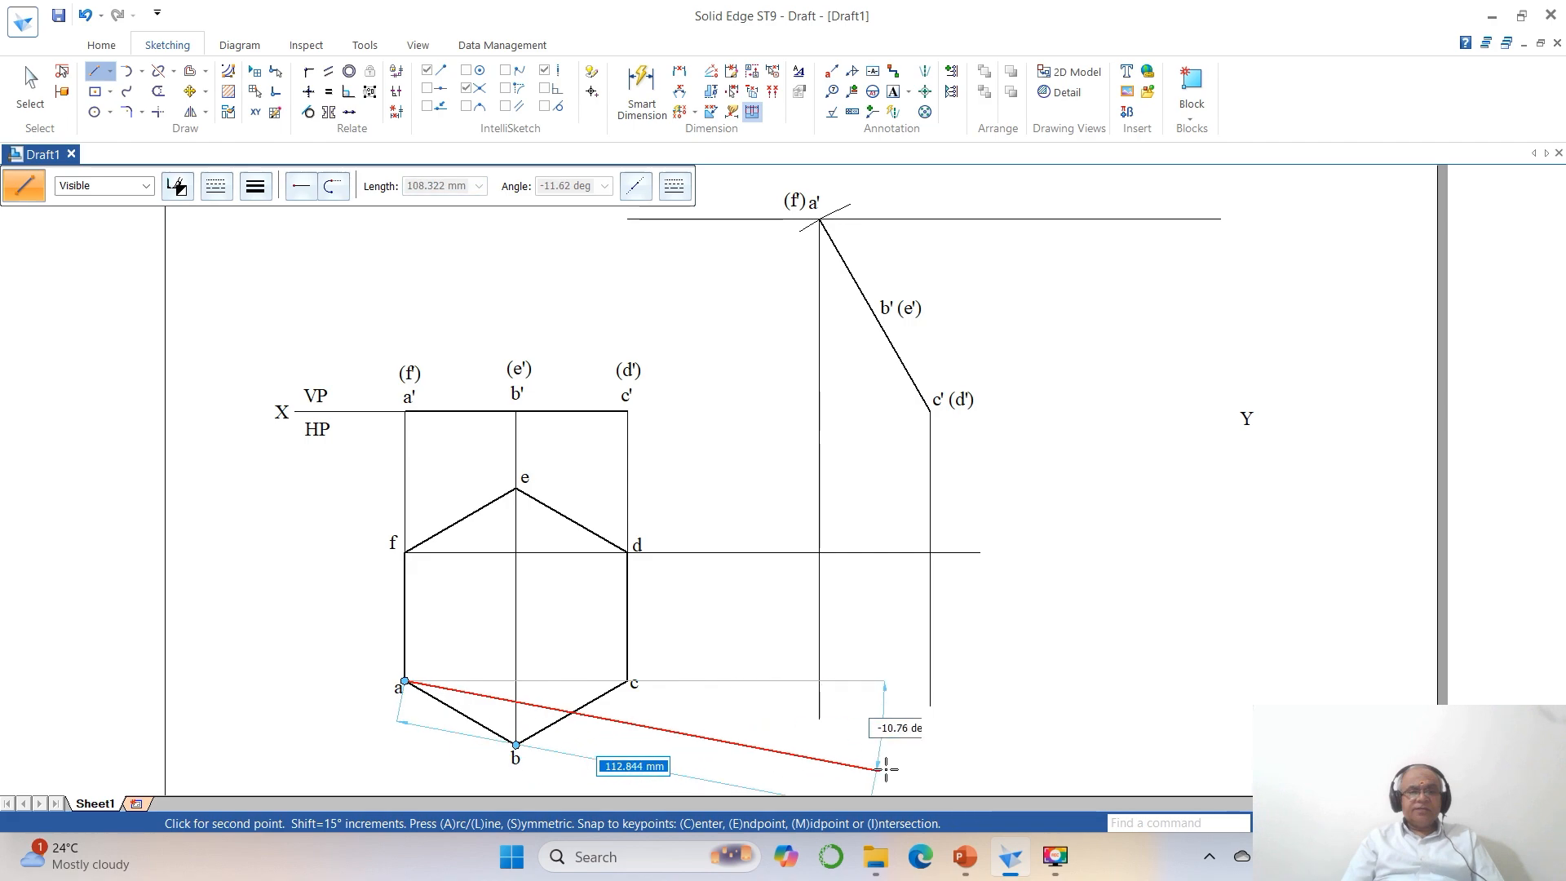
double_click(1016, 680)
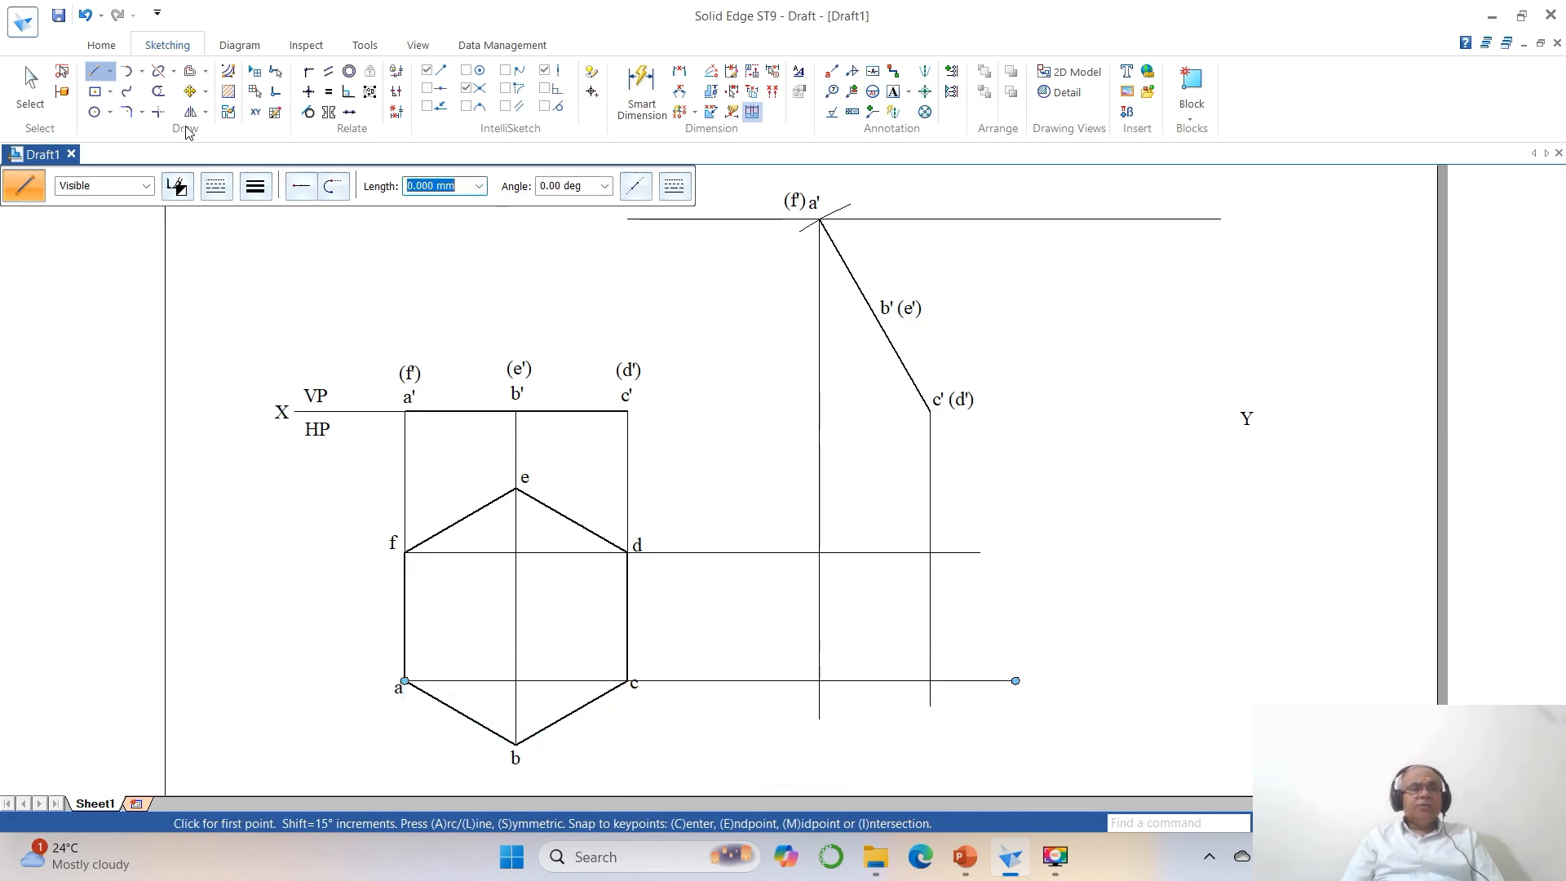
Trim and extend the horizontal projectors from f and a and the vertical projectors from a' and c' so their outer ends meet in clean corners.
left_click(158, 112)
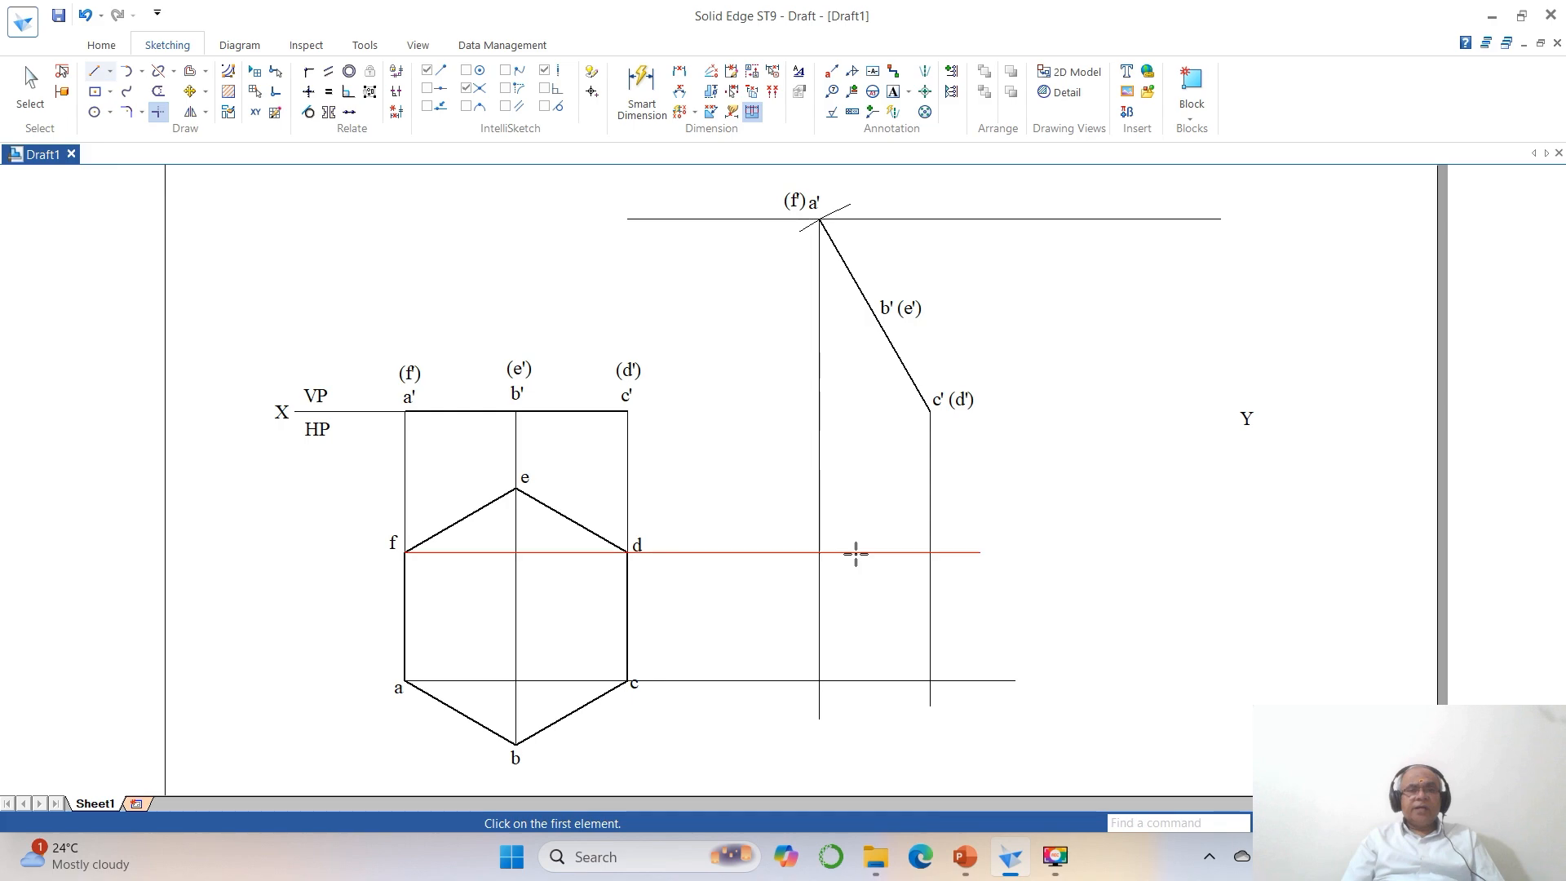
left_click(788, 553)
left_click(816, 486)
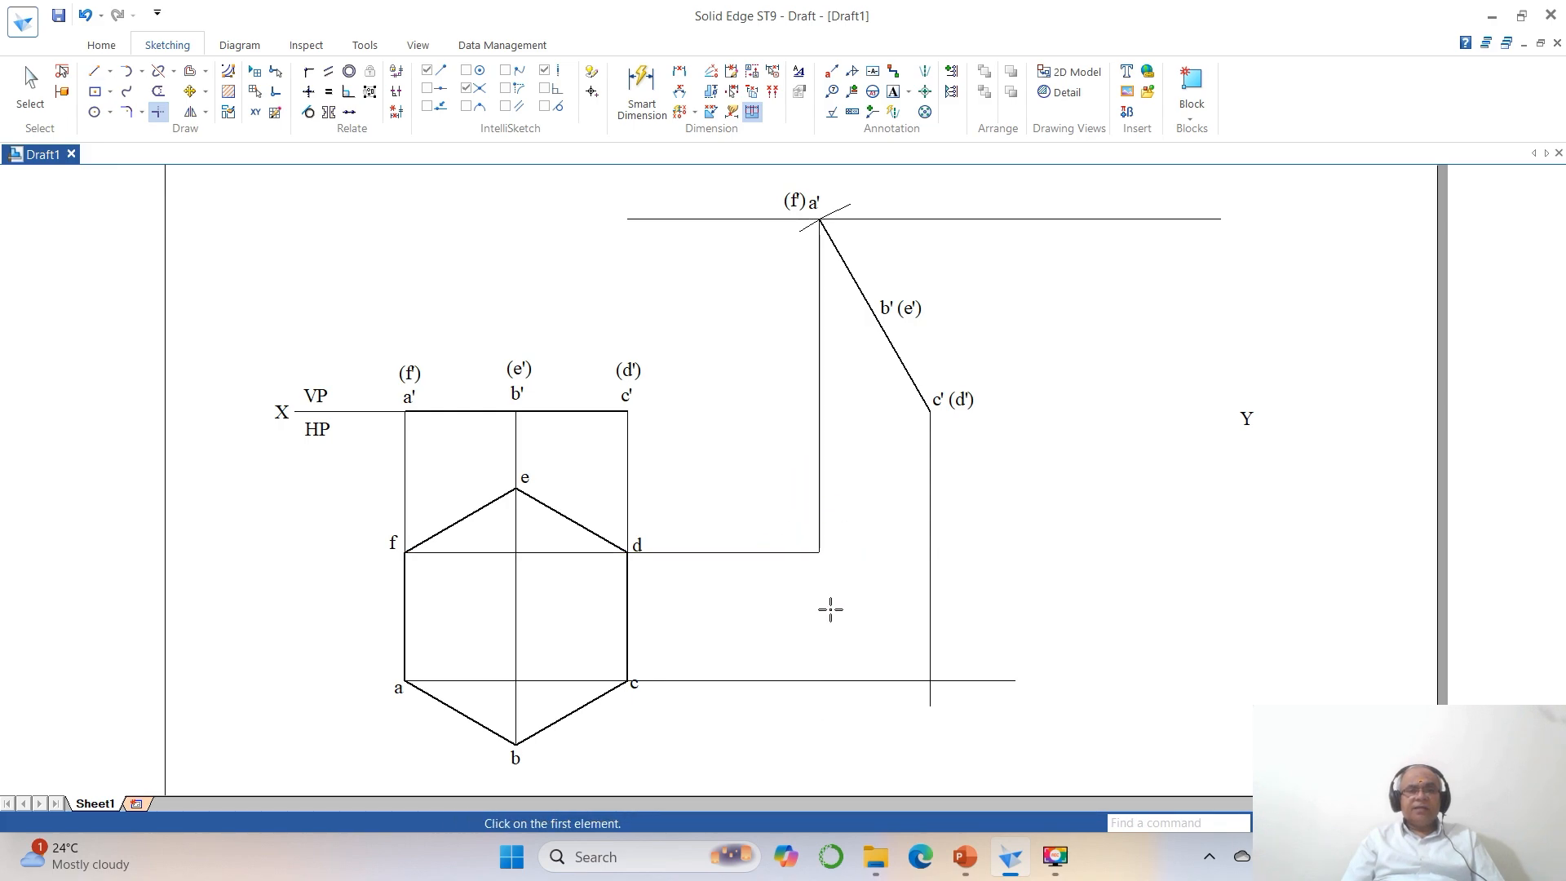
left_click(765, 680)
left_click(816, 499)
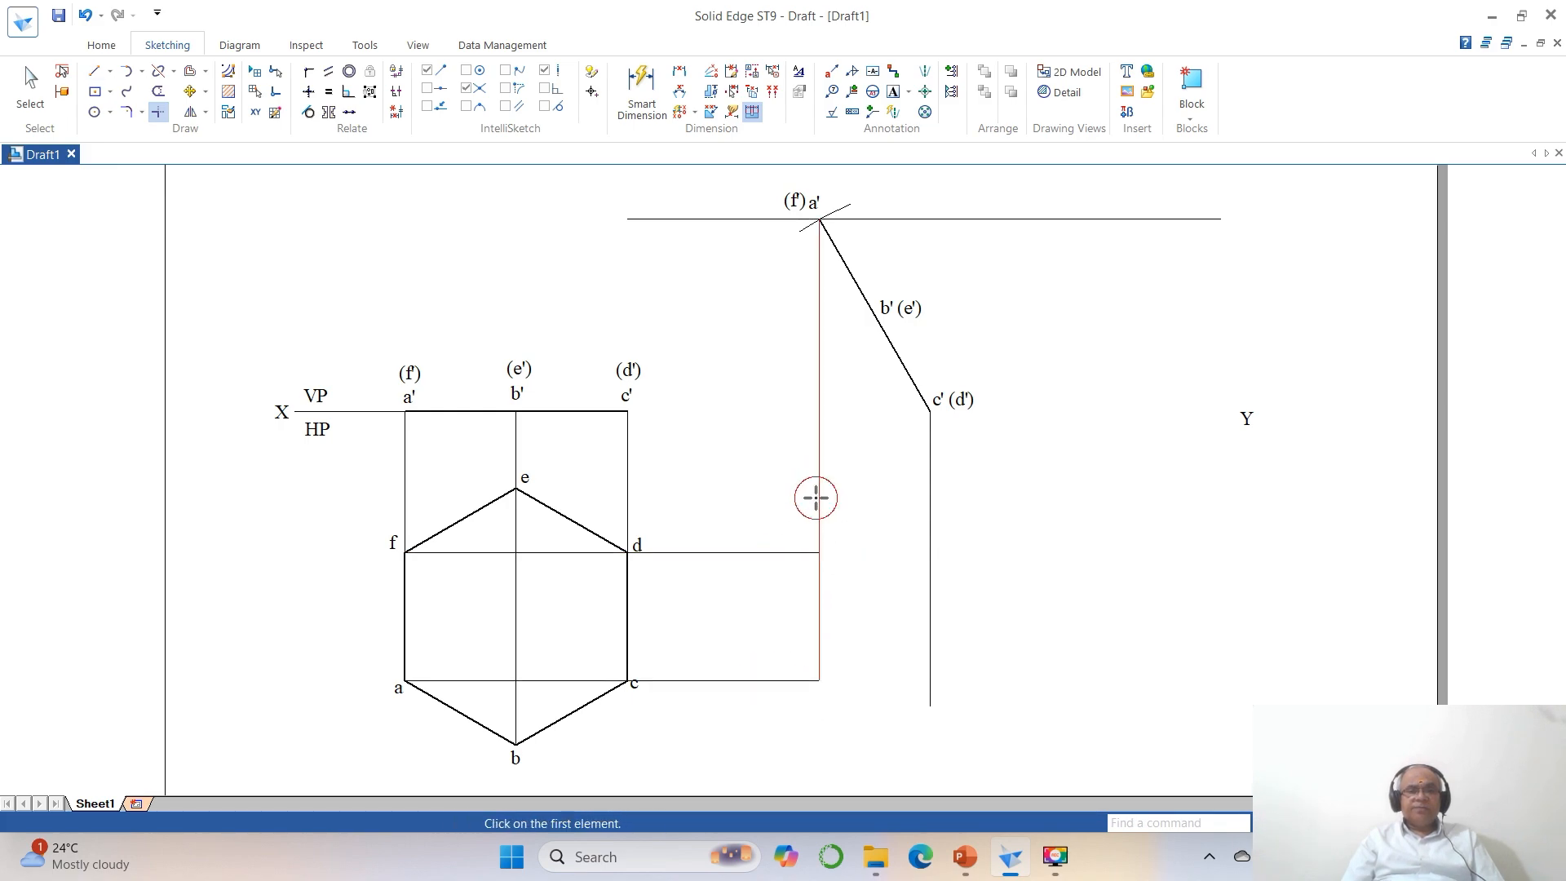
left_click(777, 553)
left_click(927, 504)
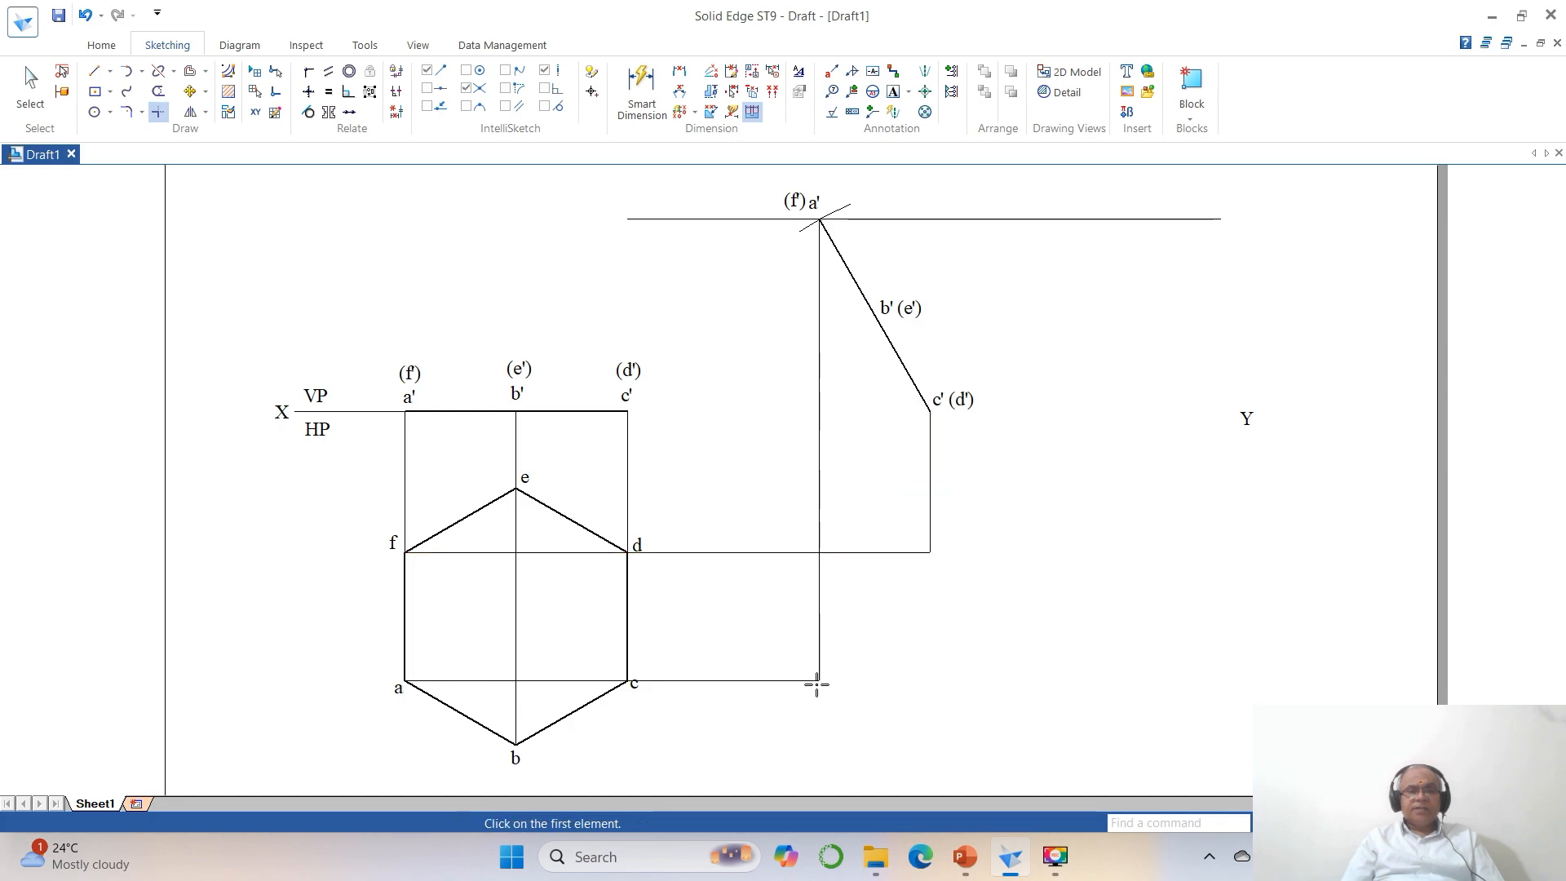
left_click(795, 680)
left_click(929, 607)
left_click(934, 534)
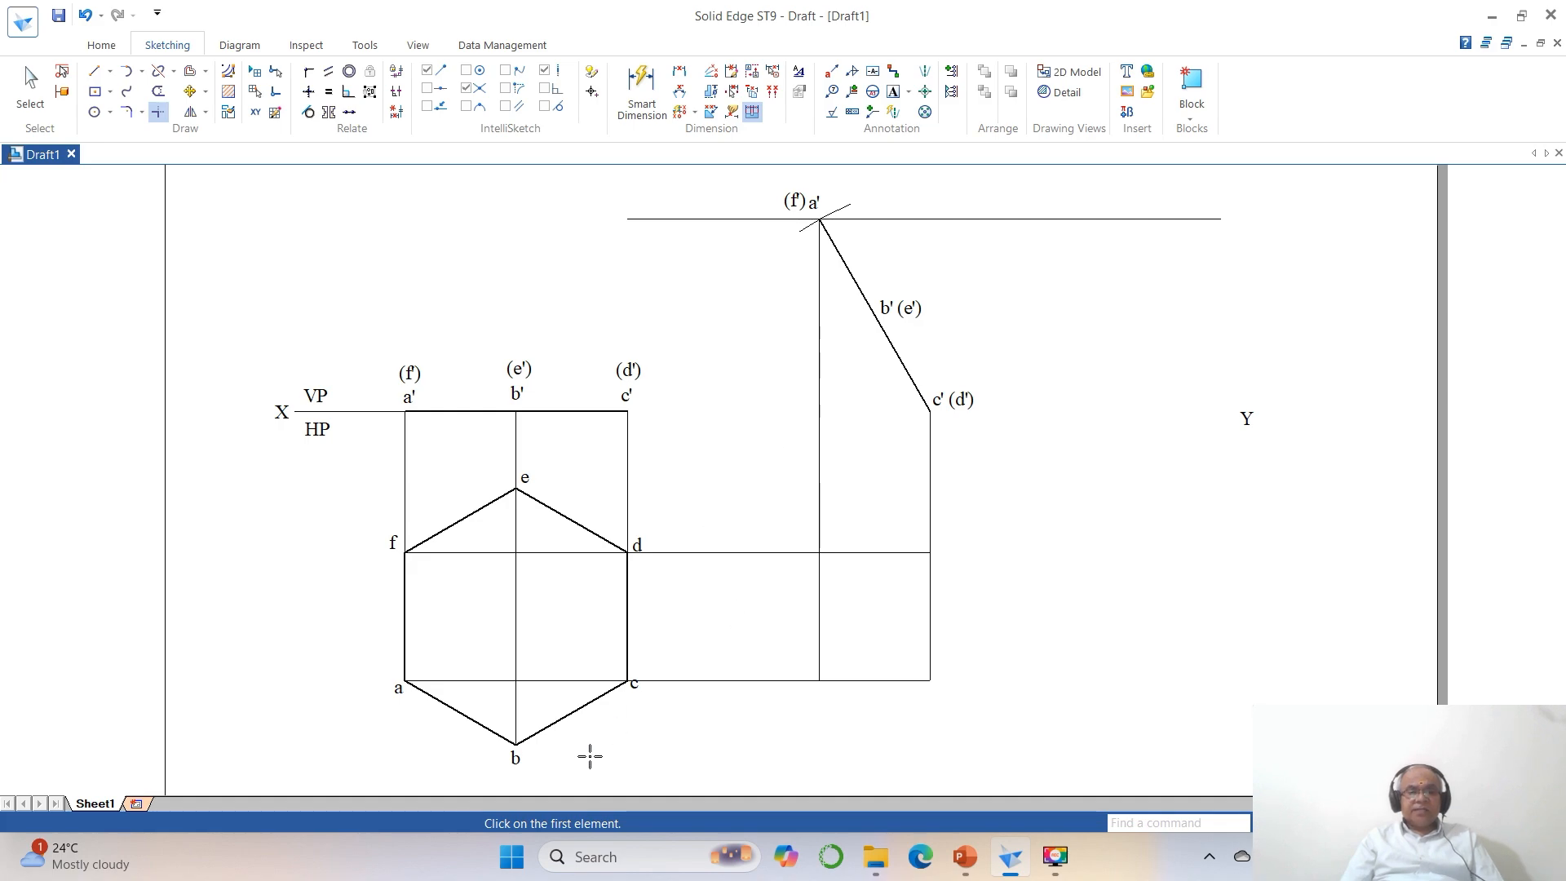
Begin another line for the projections of the hexagon.
left_click(95, 74)
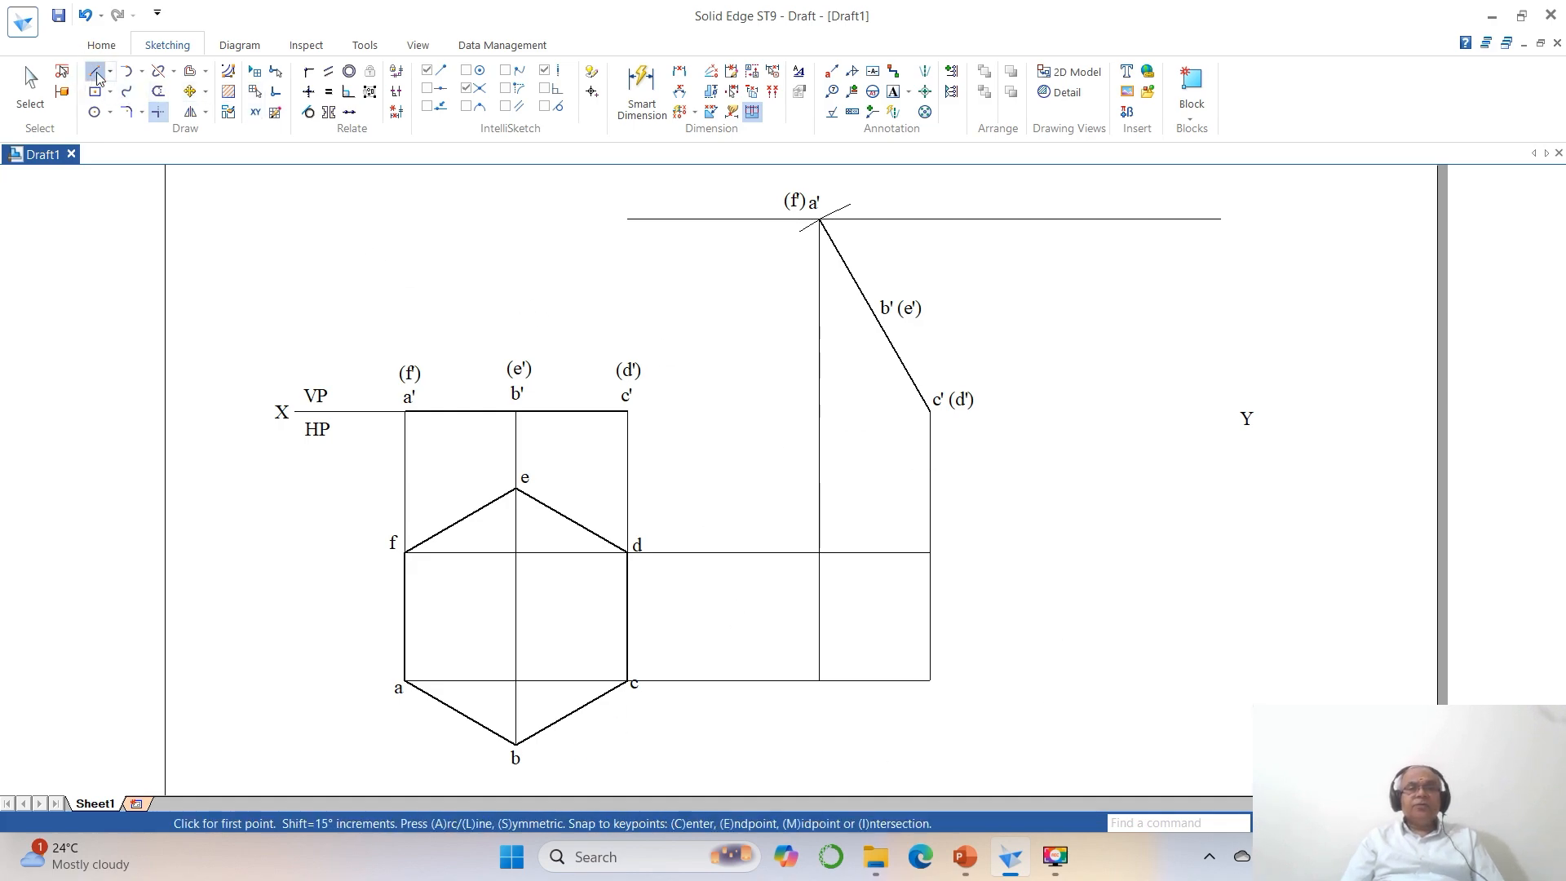
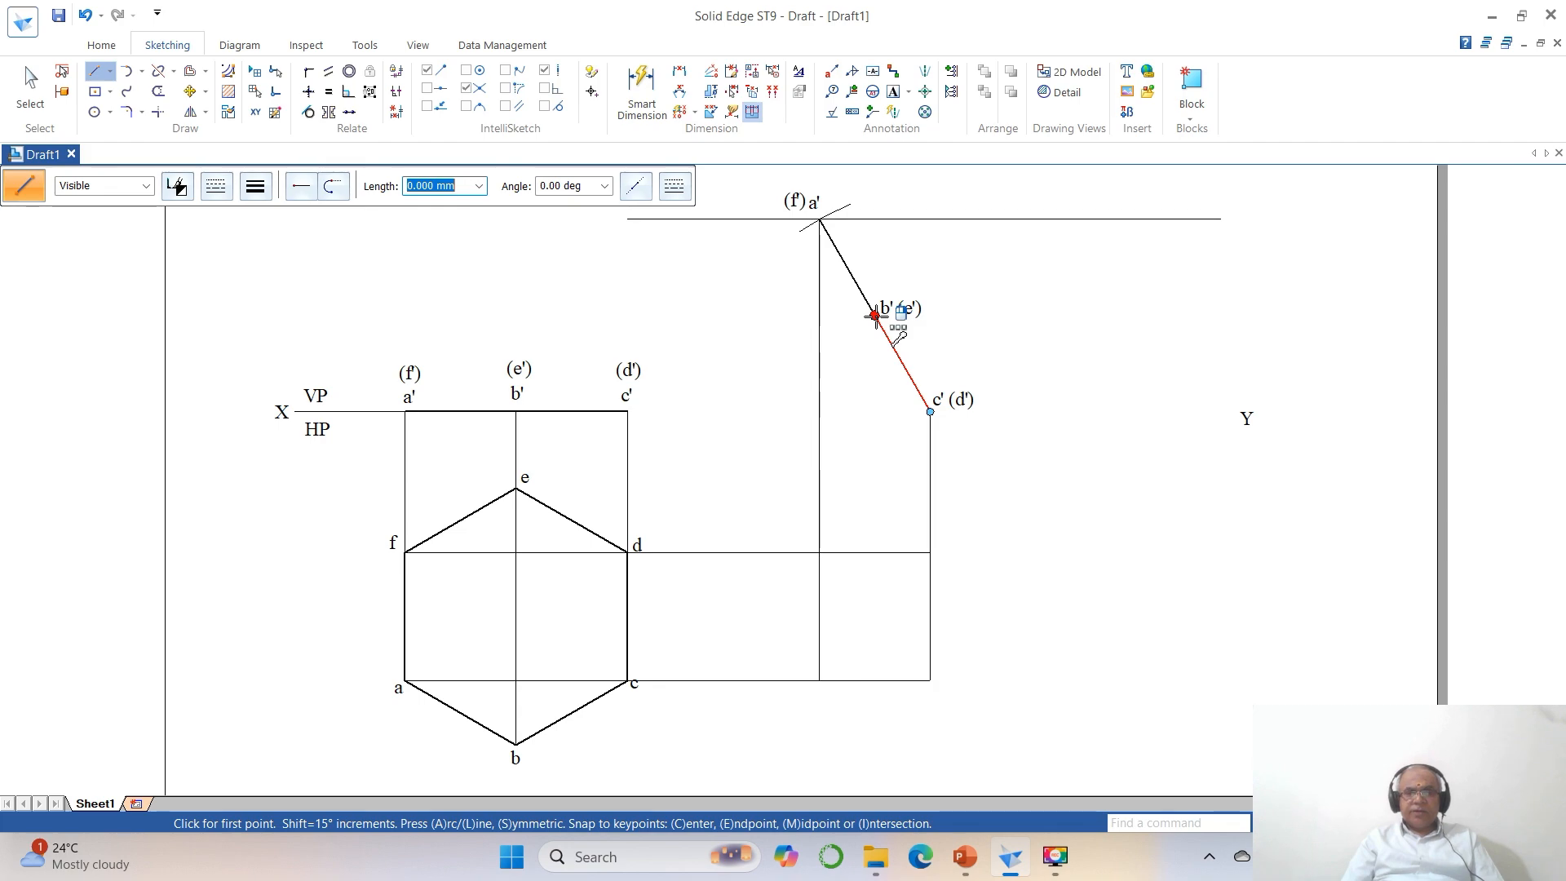
Draw a vertical projector down from b' (e') on the inclined line and horizontal projectors across from hexagon corners e and b.
left_click(875, 315)
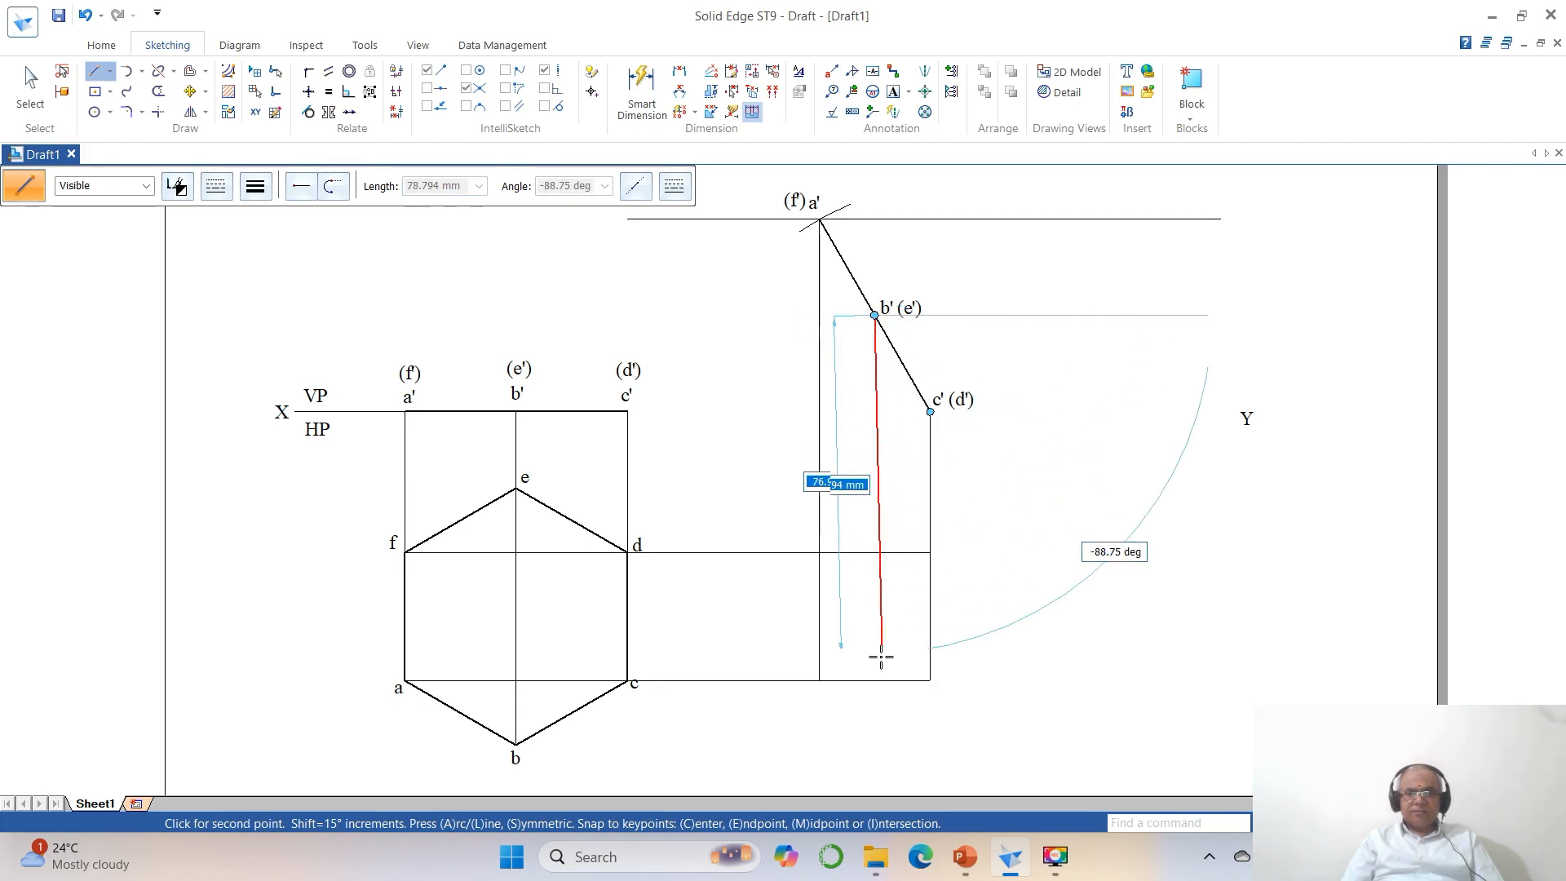
left_click(875, 775)
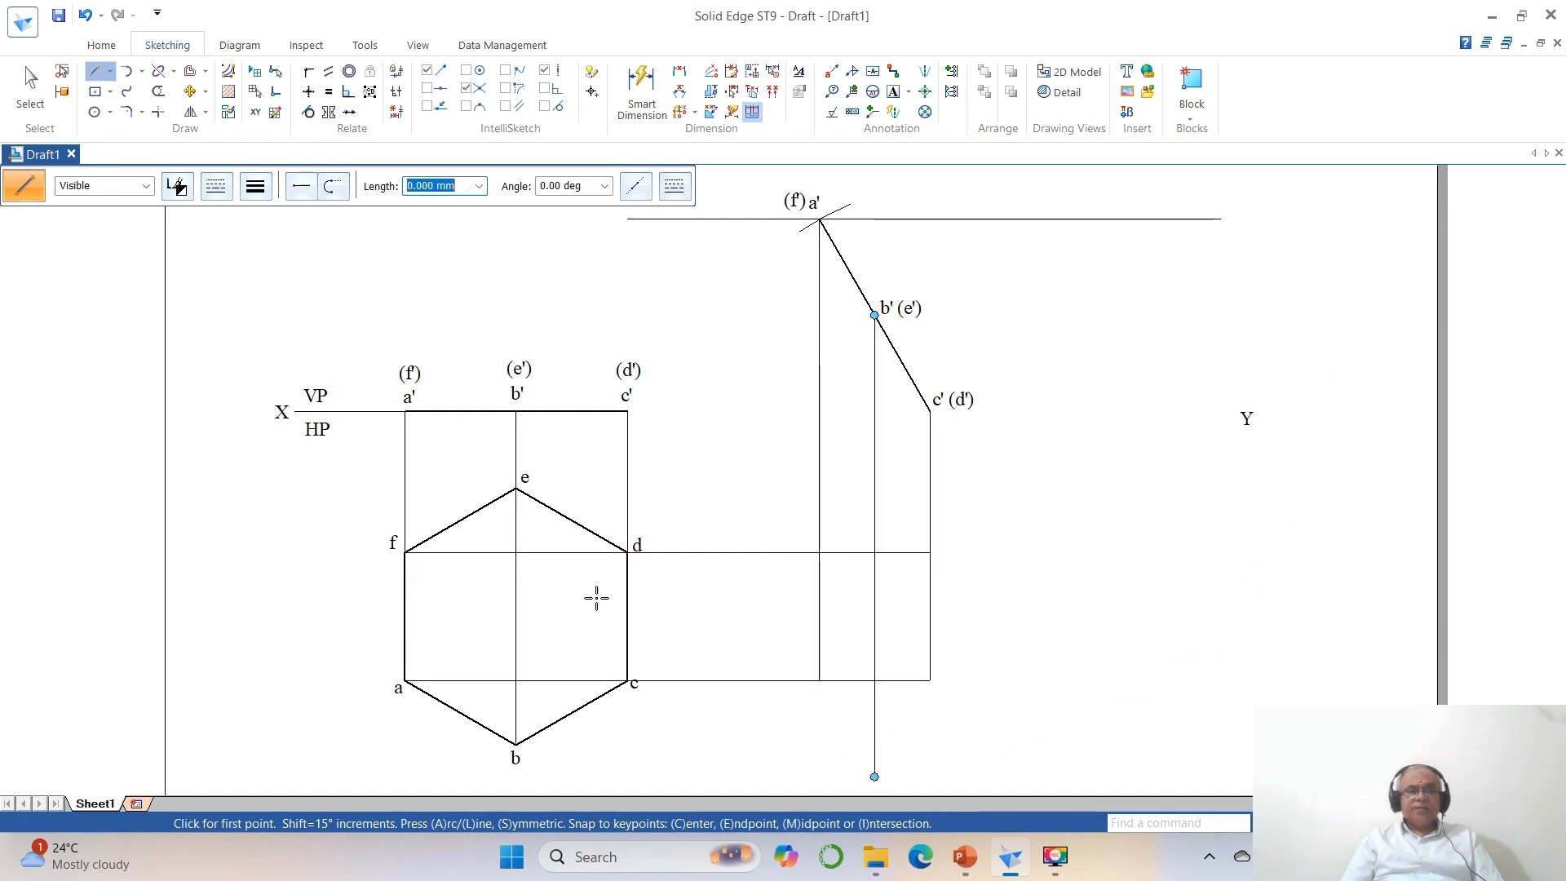
left_click(516, 488)
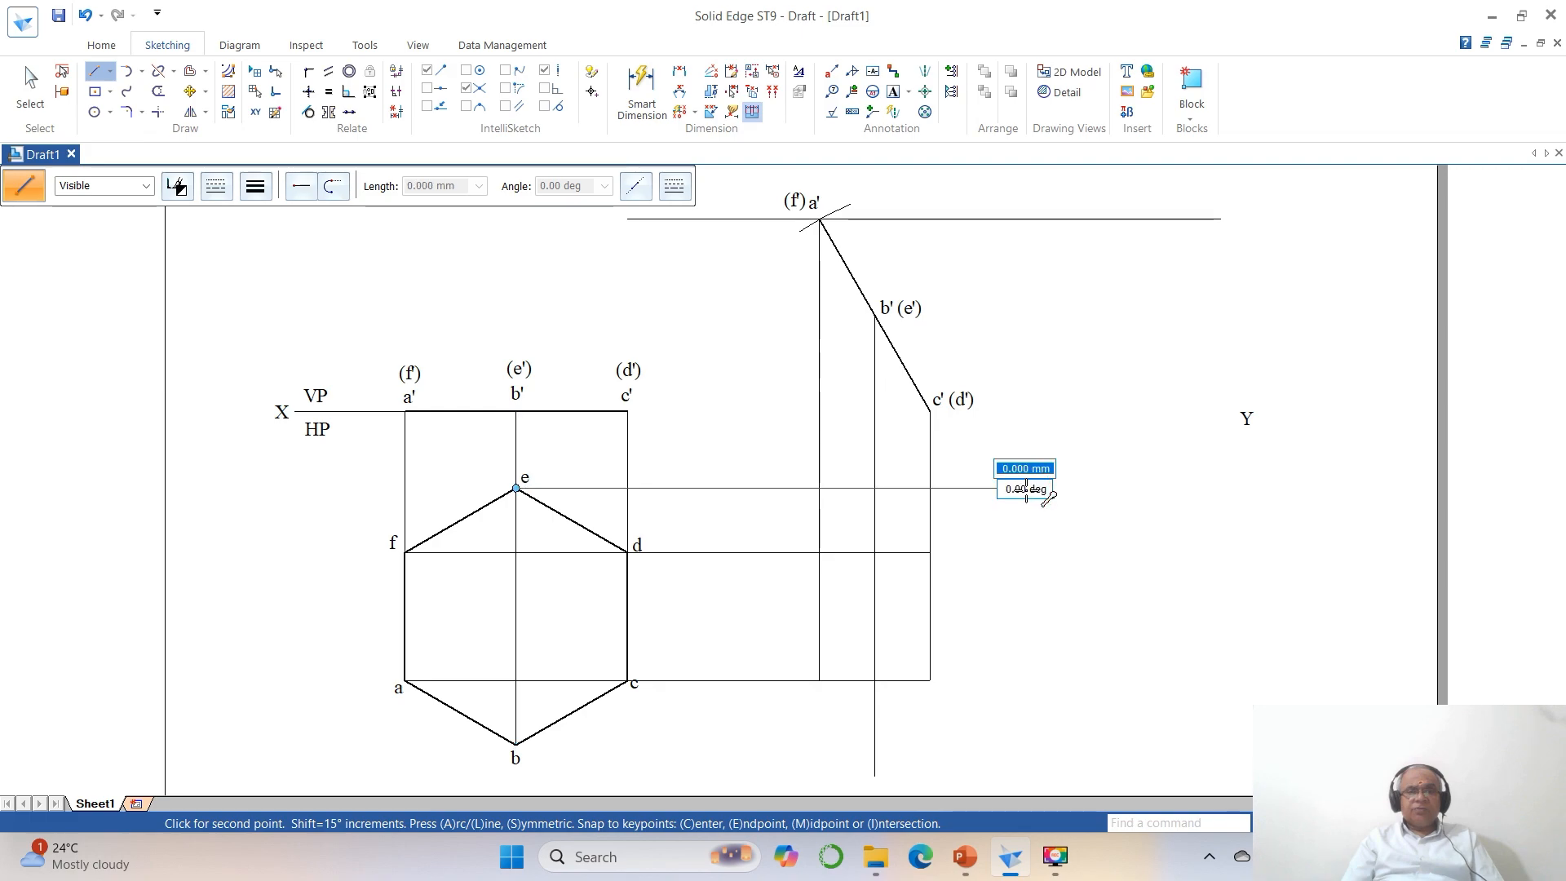
left_click(1026, 487)
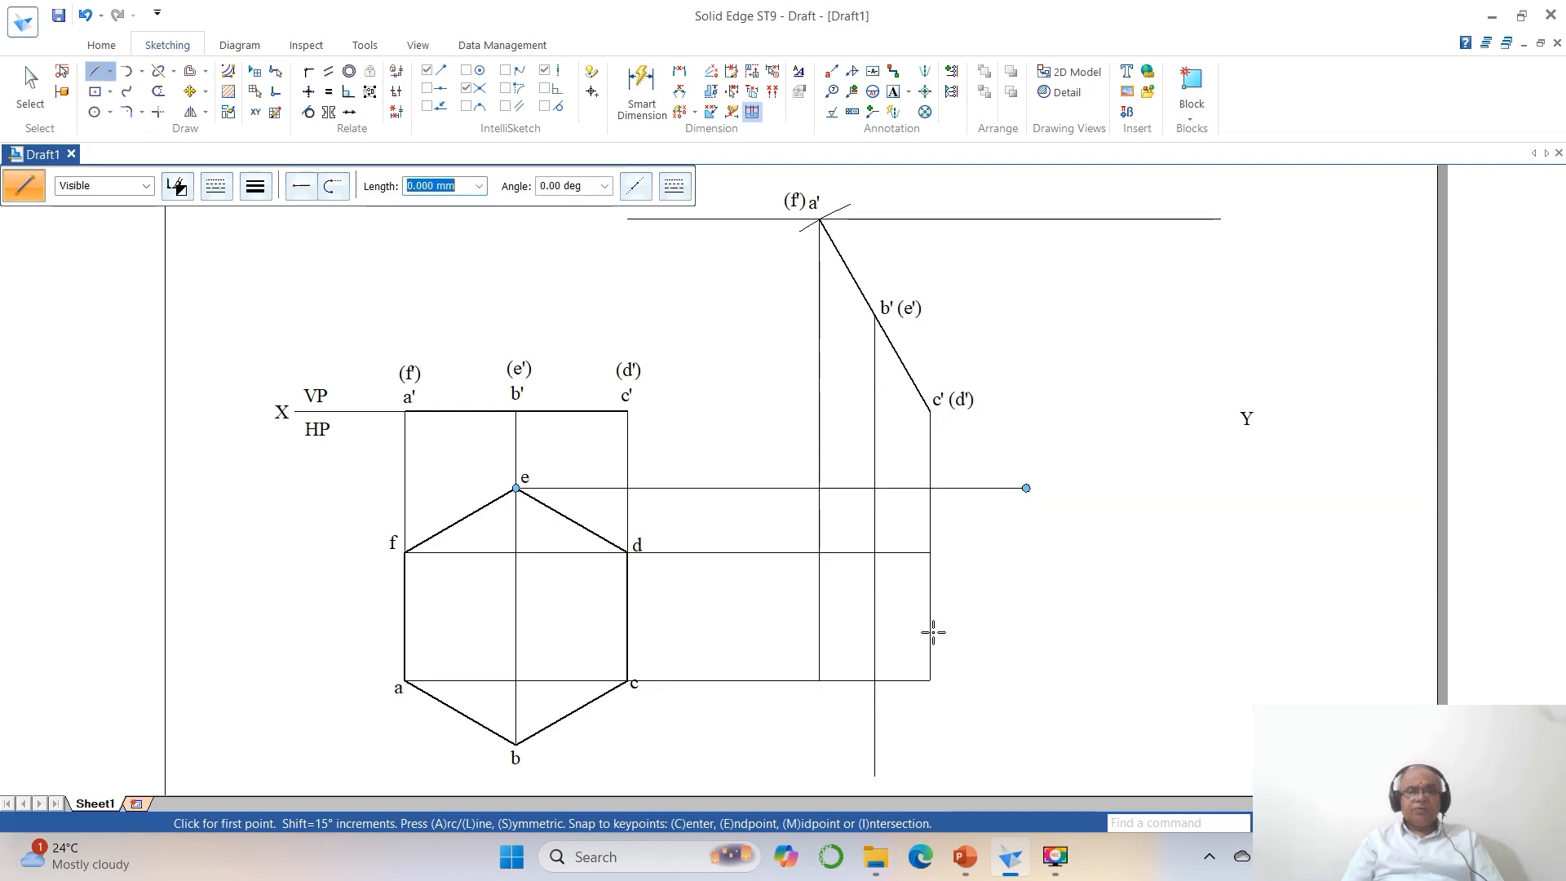
left_click(516, 744)
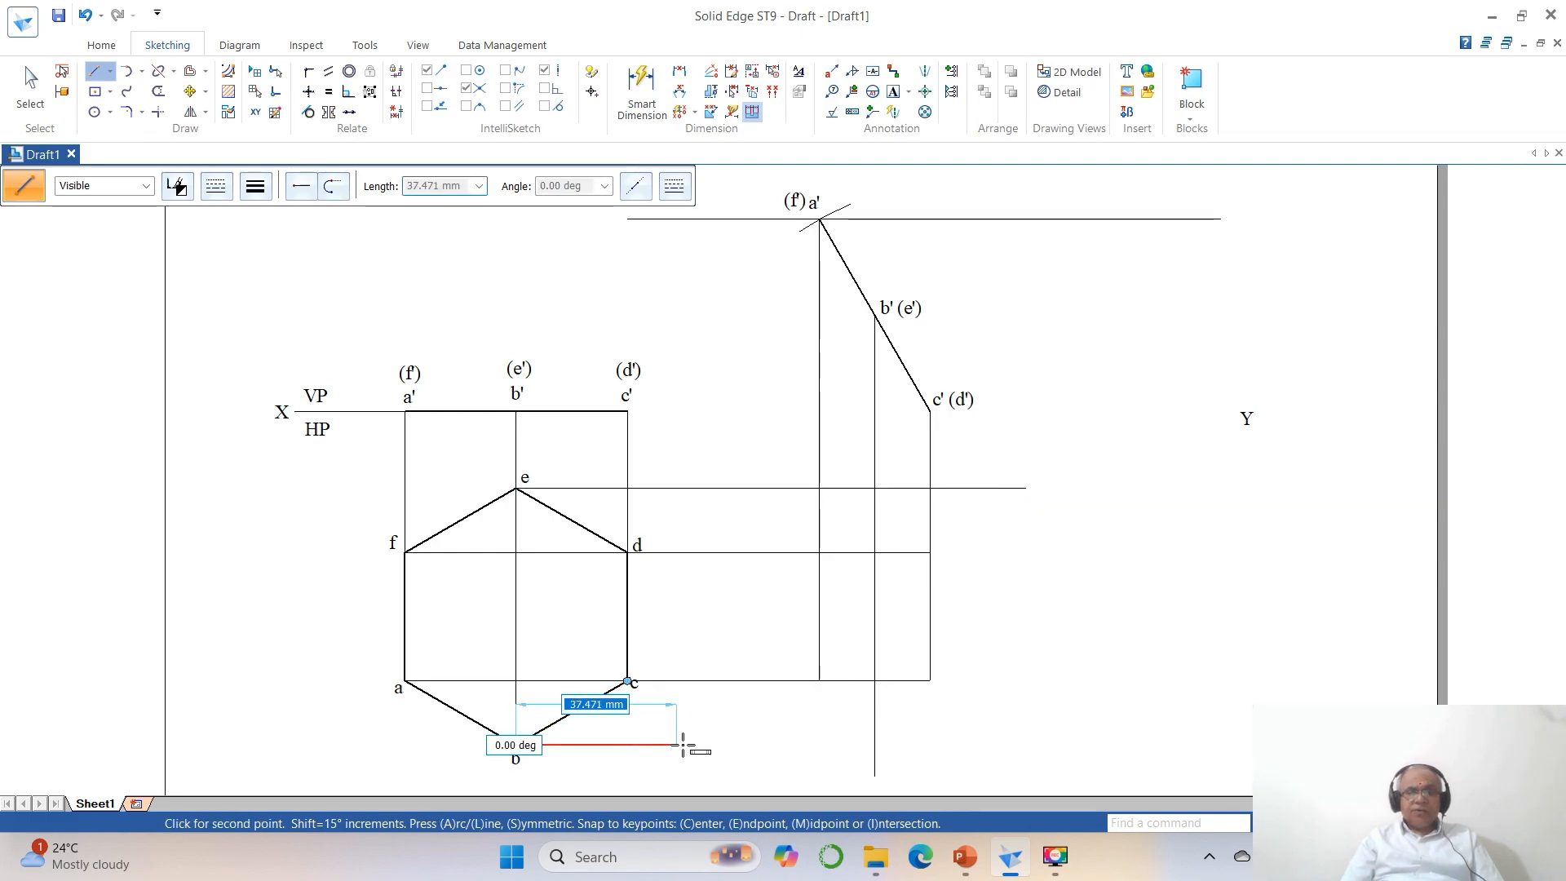
left_click(951, 746)
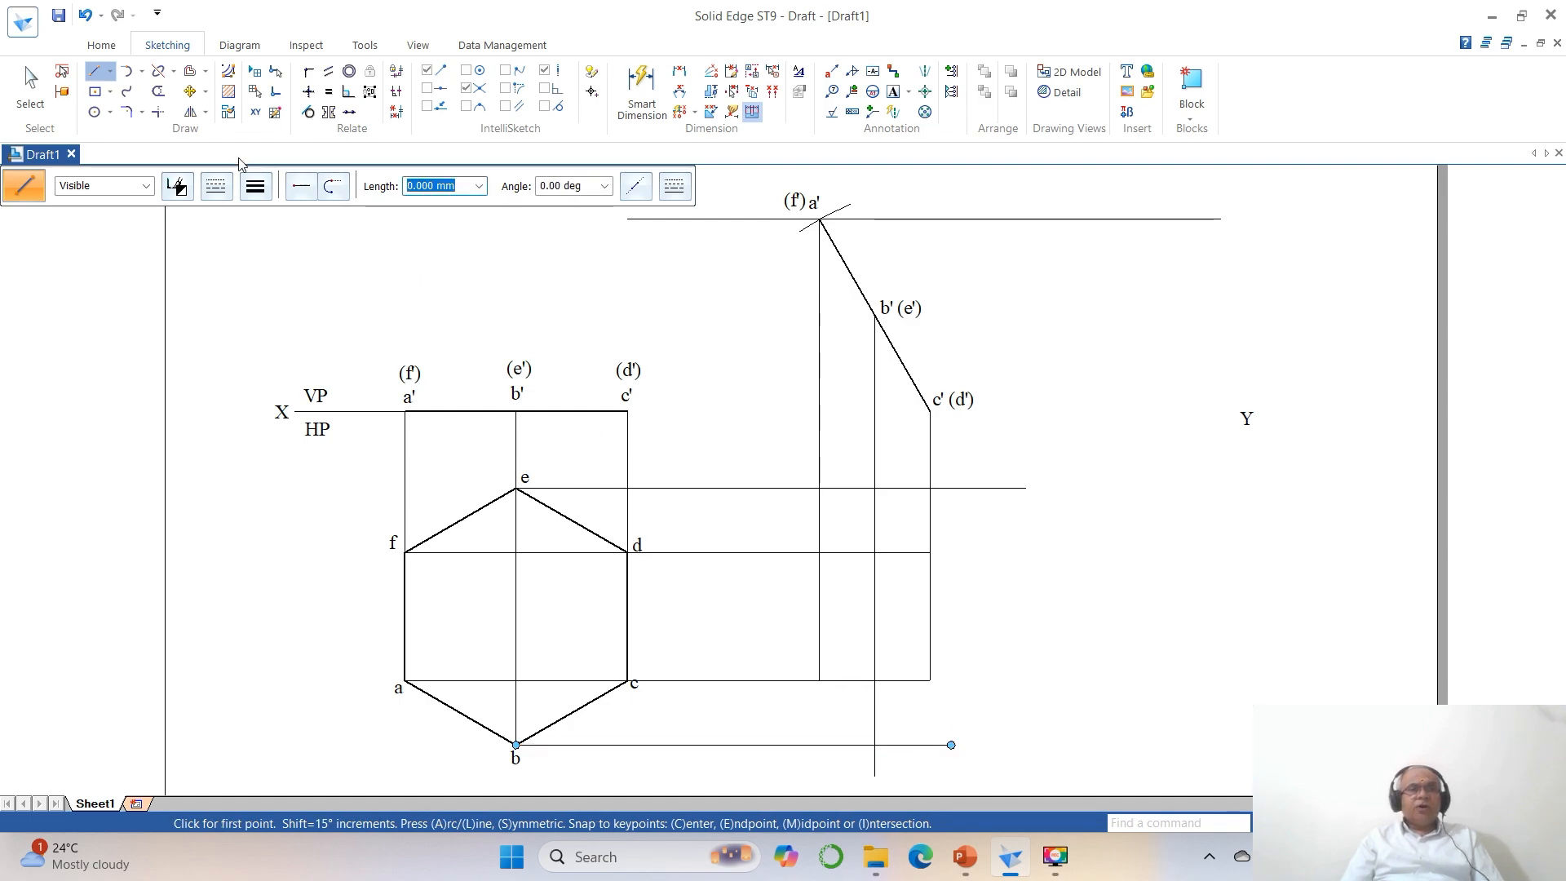
Trim the horizontal projectors from e and b and the vertical projector from b' (e') so they end in clean corners.
left_click(157, 112)
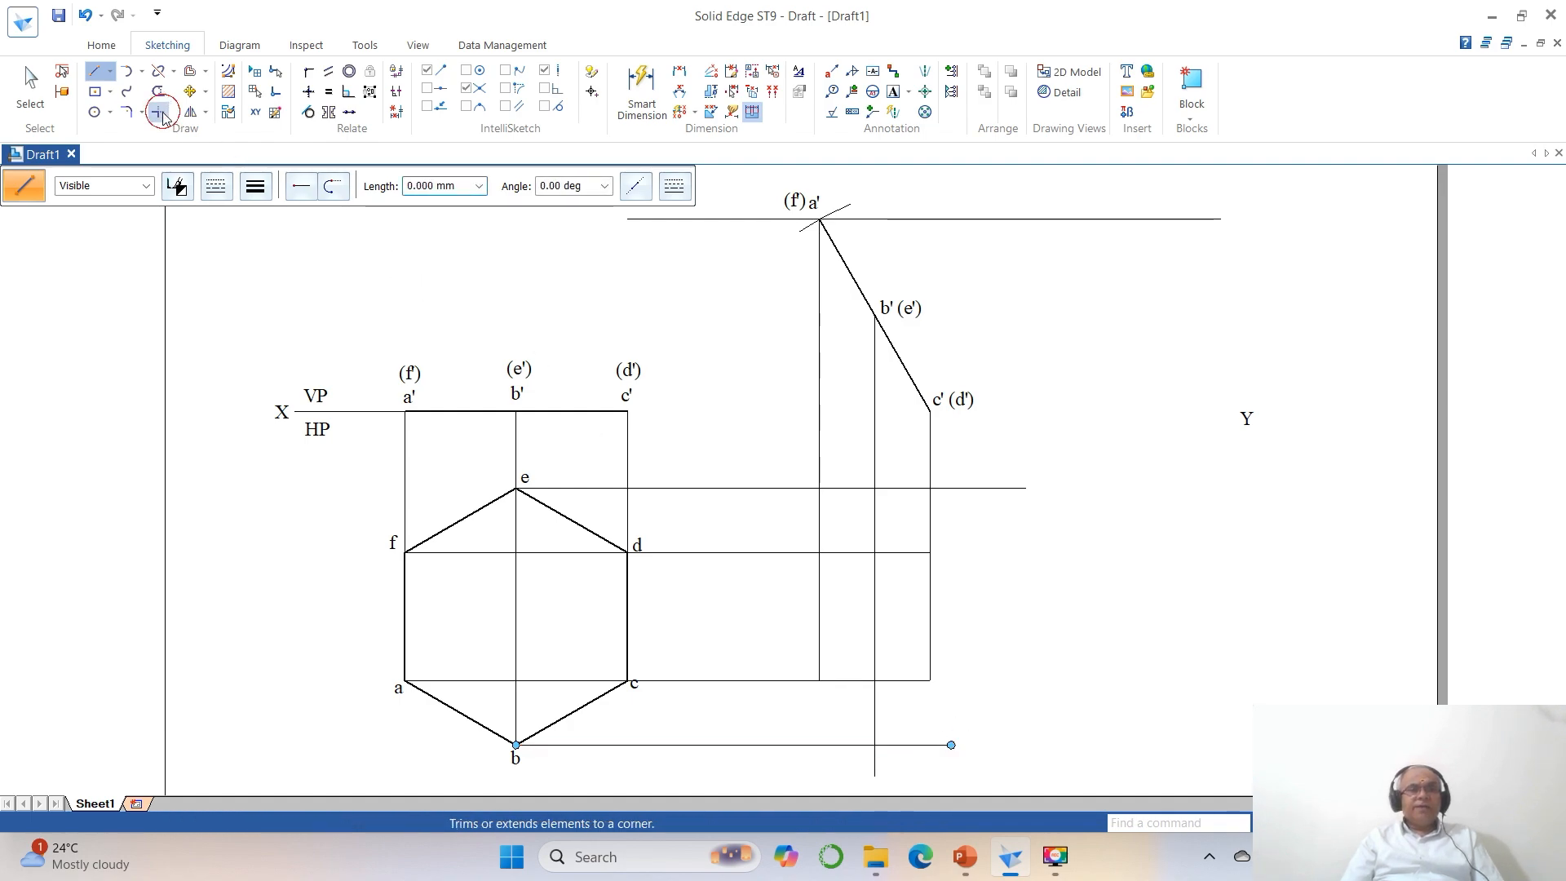
left_click(780, 488)
left_click(874, 446)
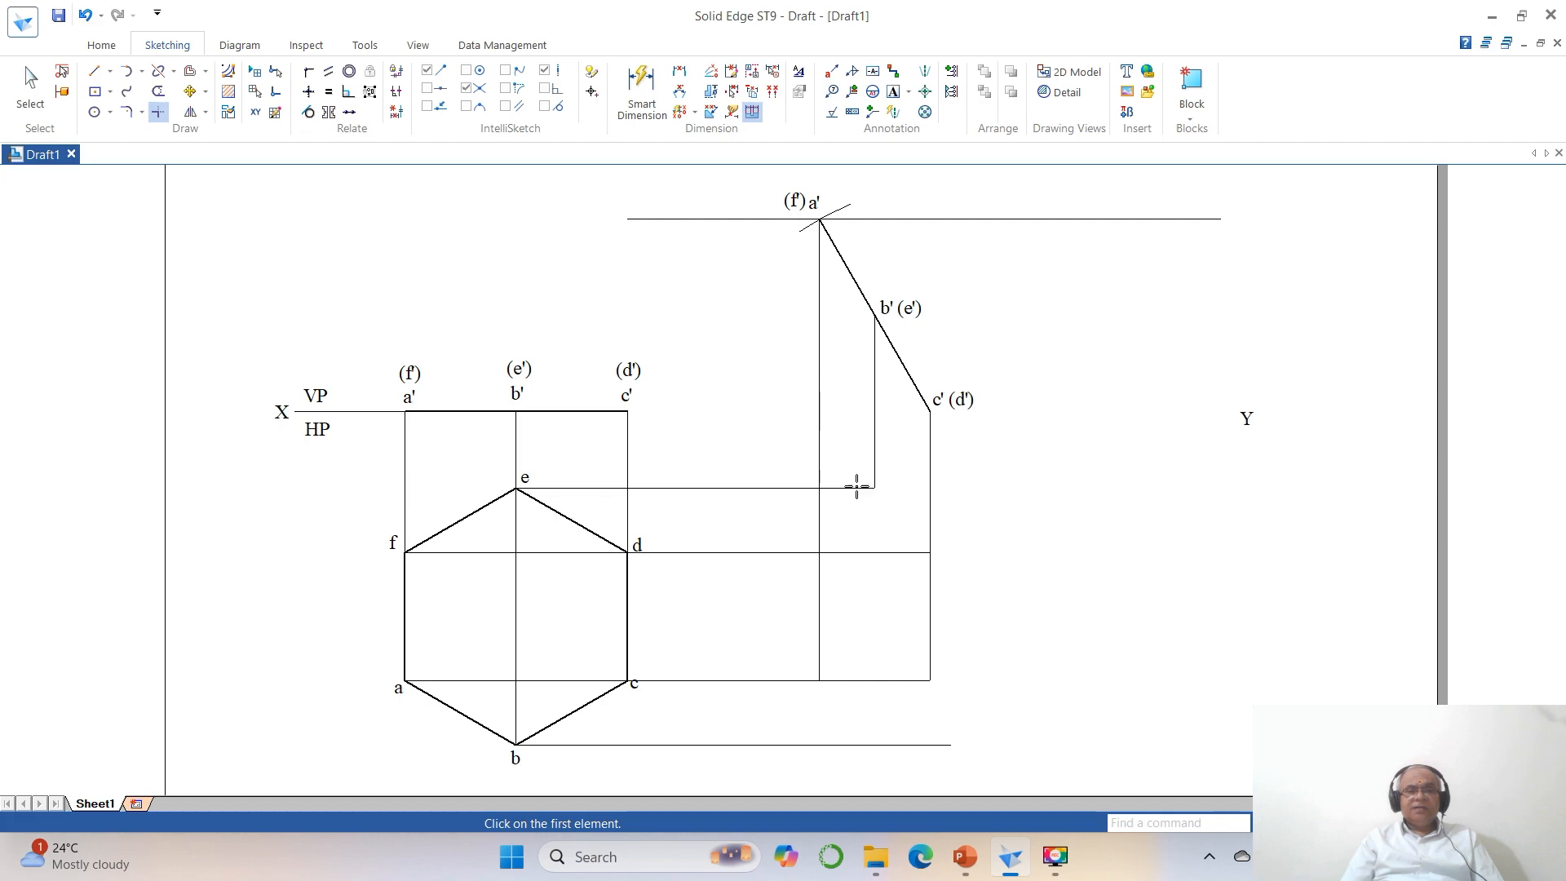
left_click(771, 744)
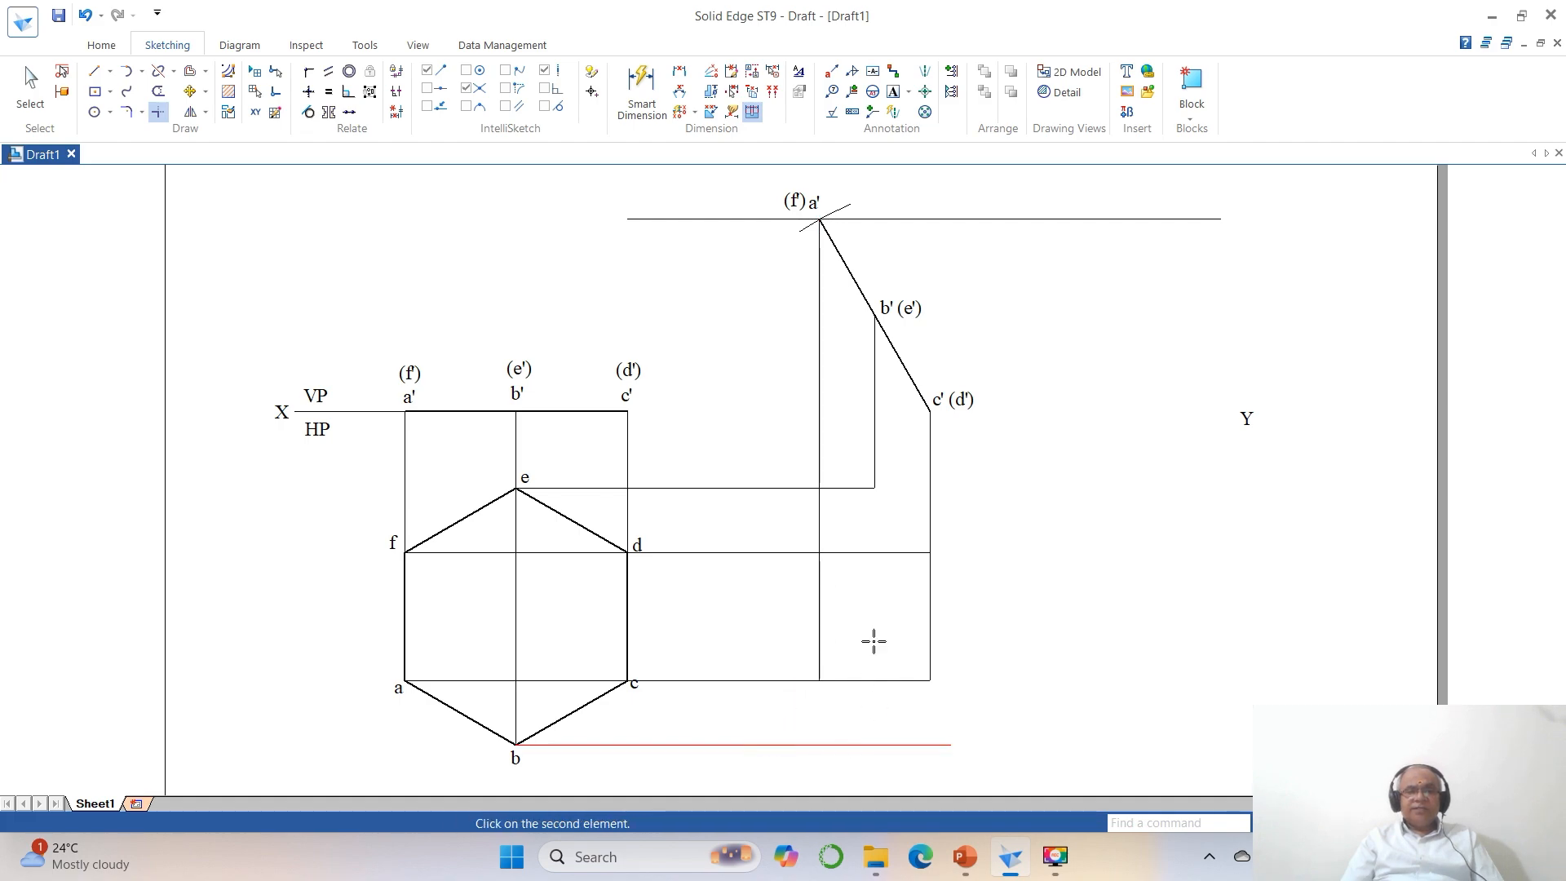
left_click(874, 455)
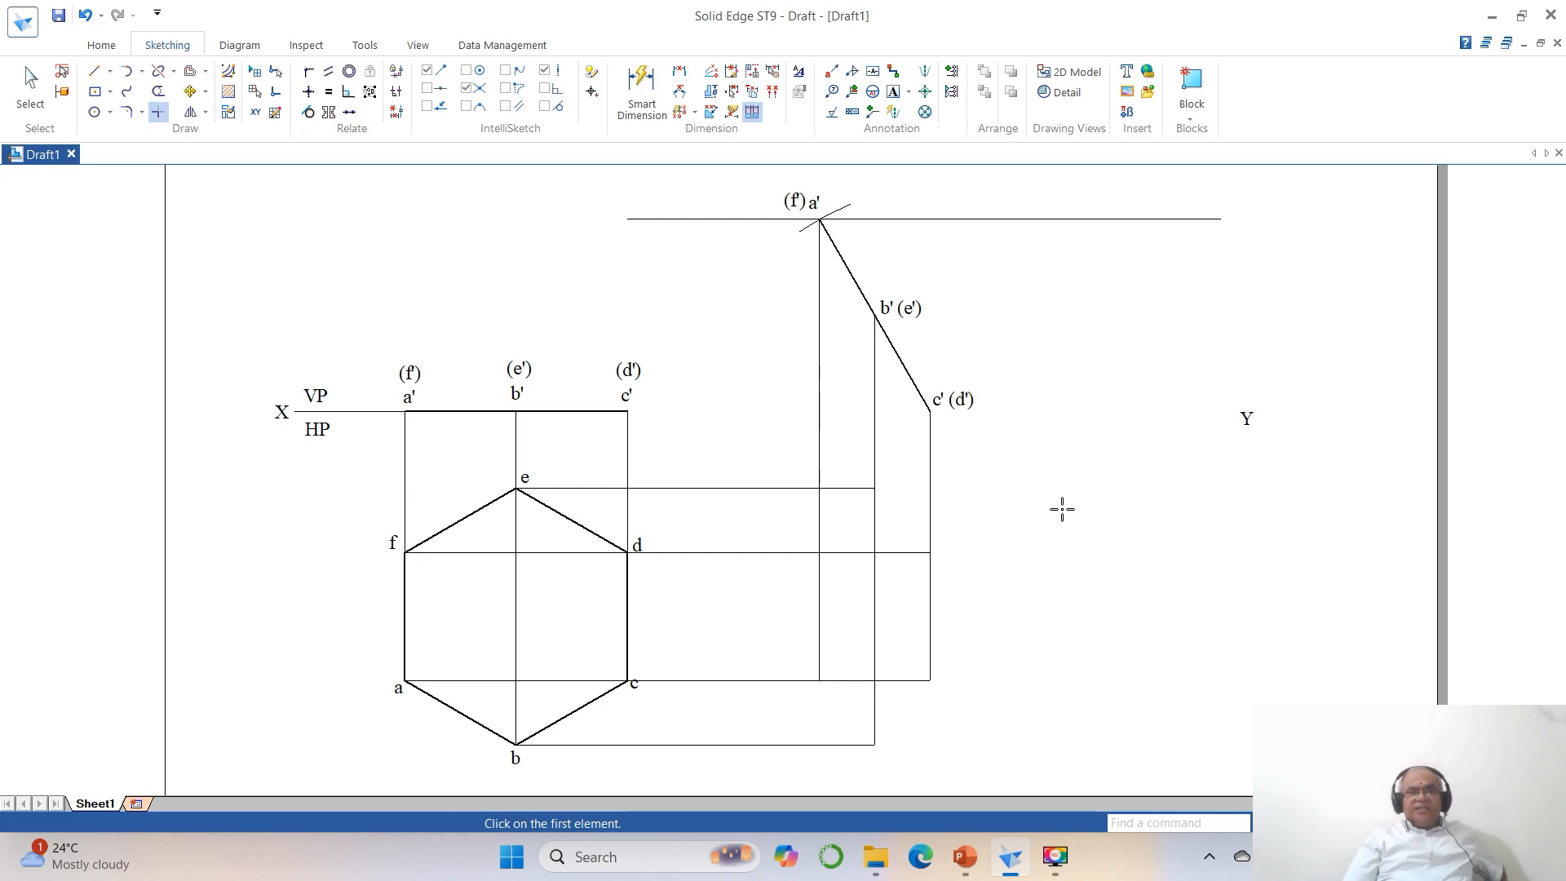
Draw the four sloping edges of the foreshortened hexagon by joining the projector intersections at its upper and lower ends.
left_click(95, 71)
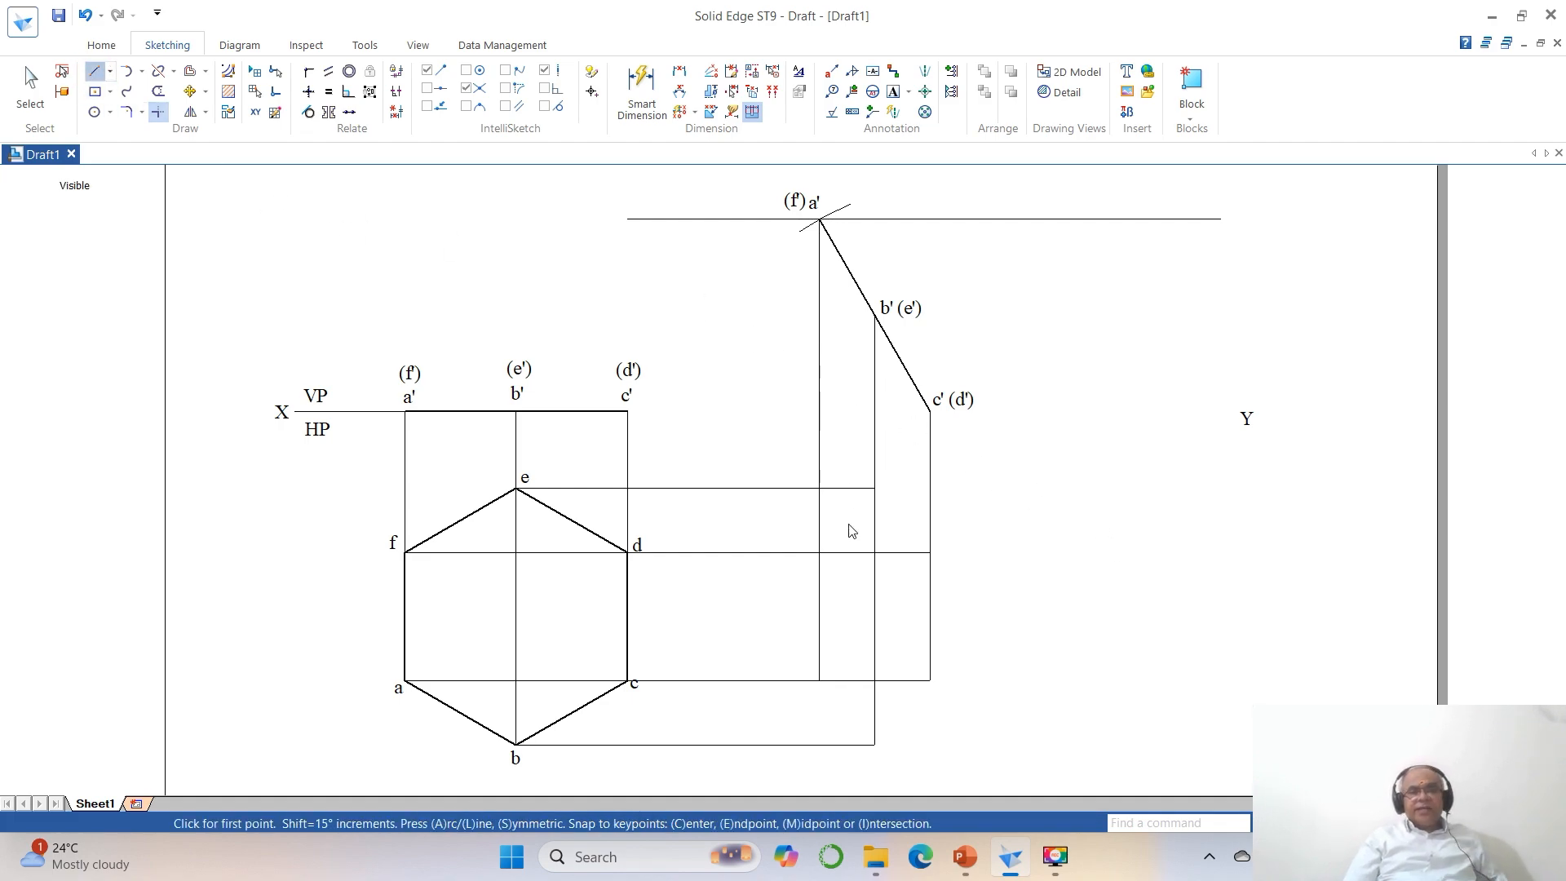
left_click(819, 552)
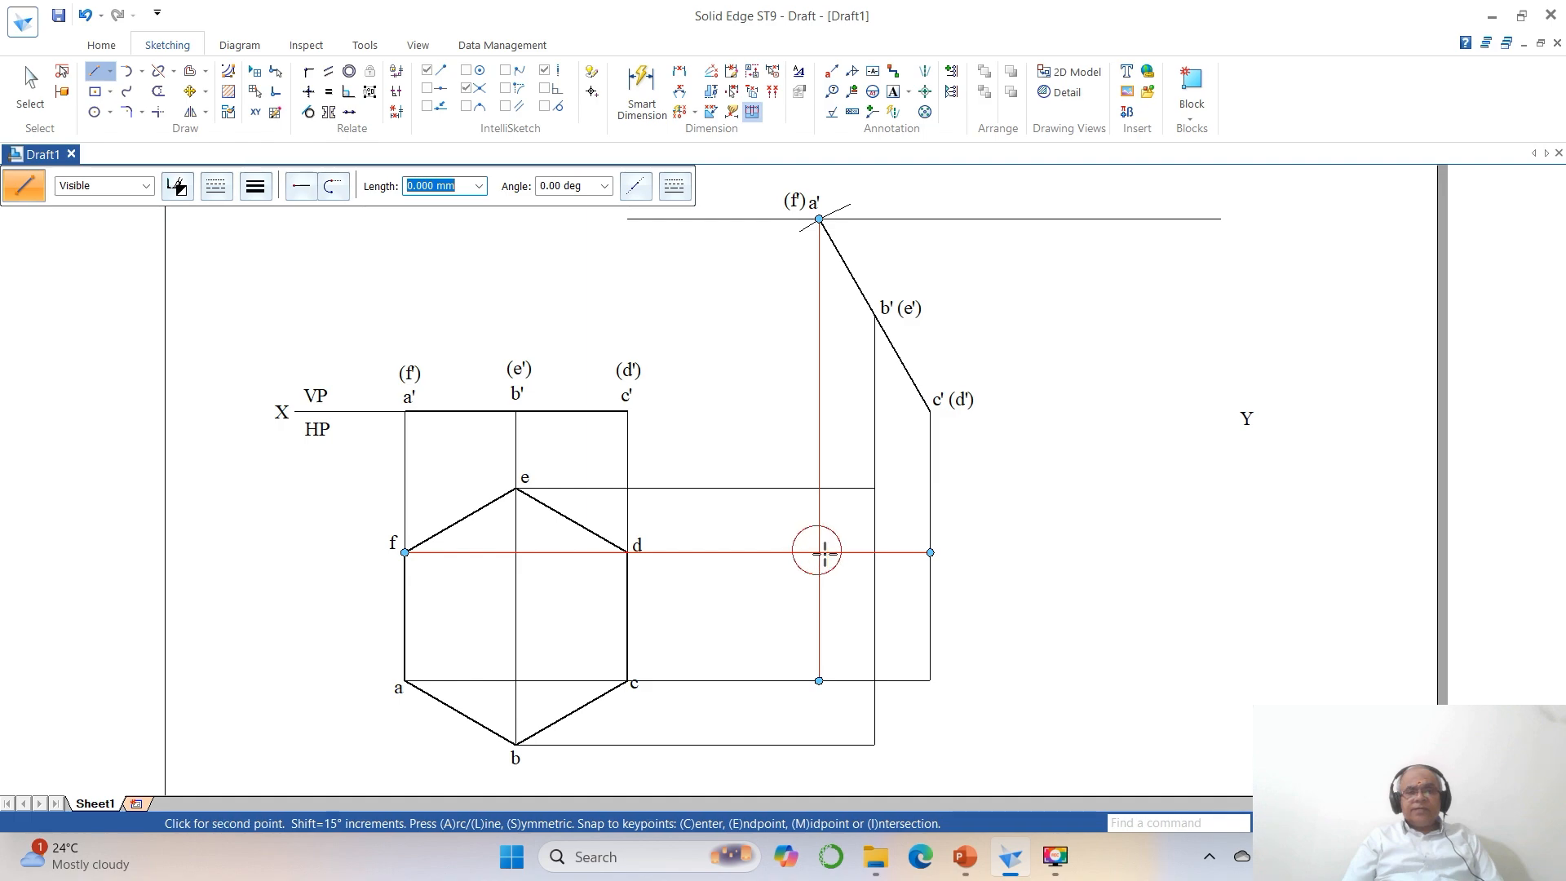
left_click(875, 487)
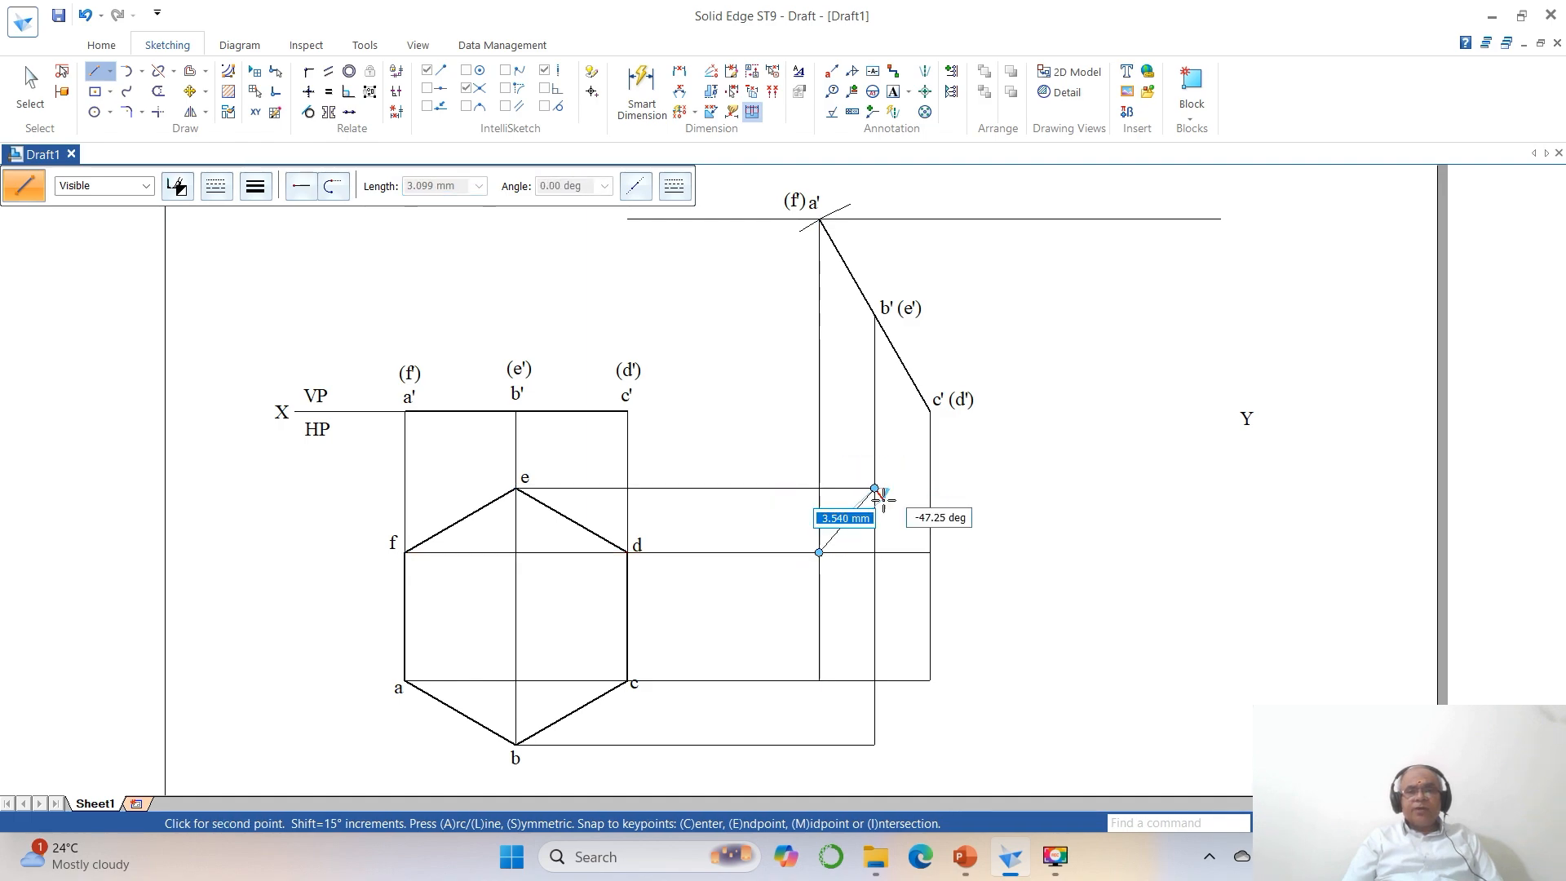
left_click(930, 552)
key("Escape")
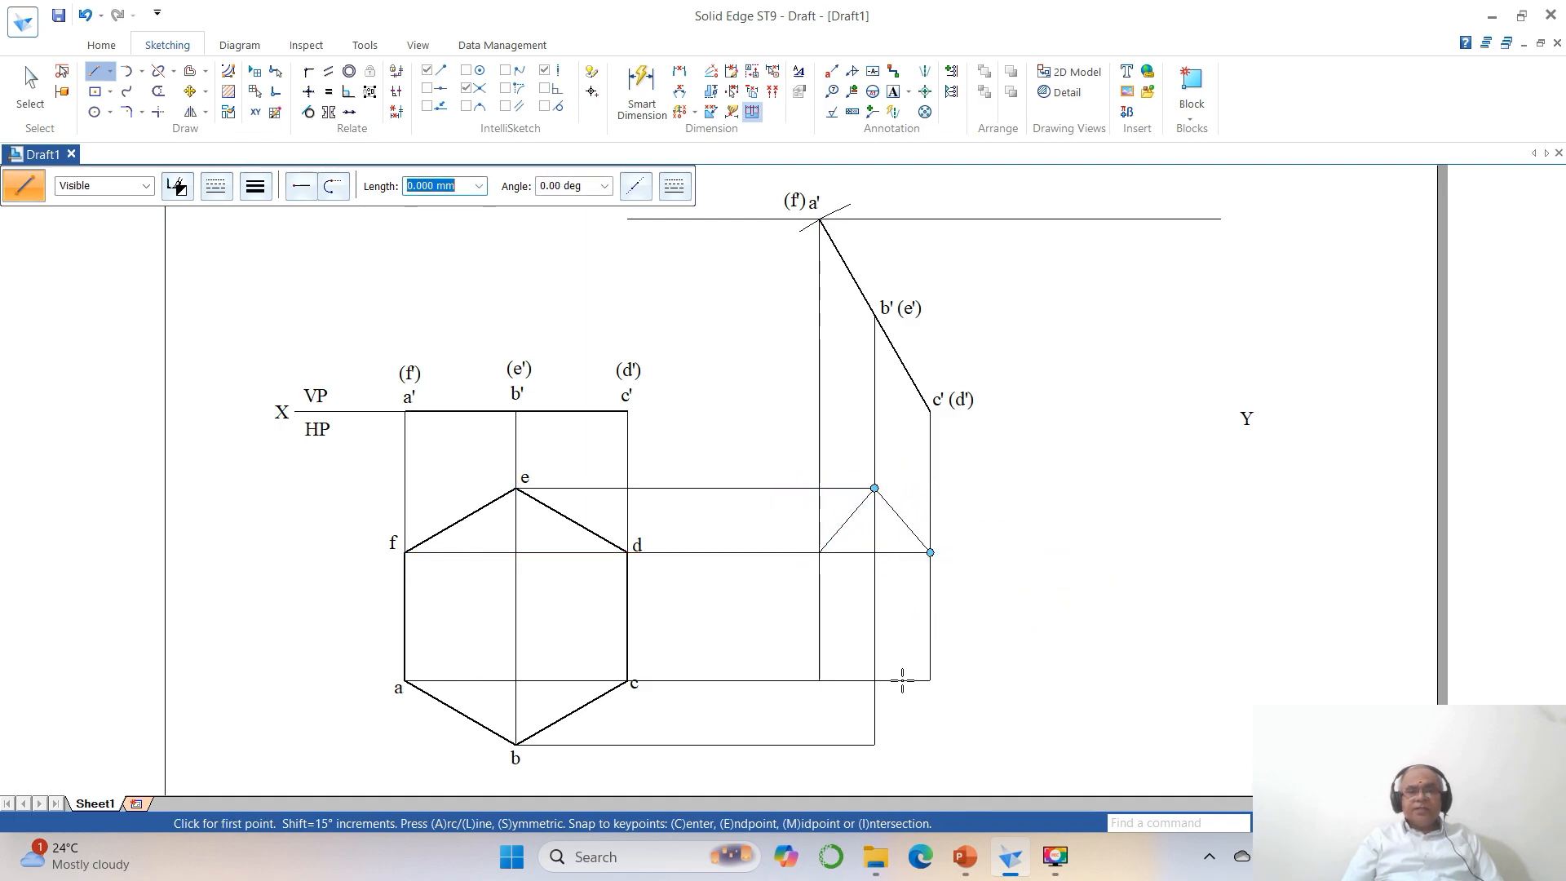
left_click(819, 680)
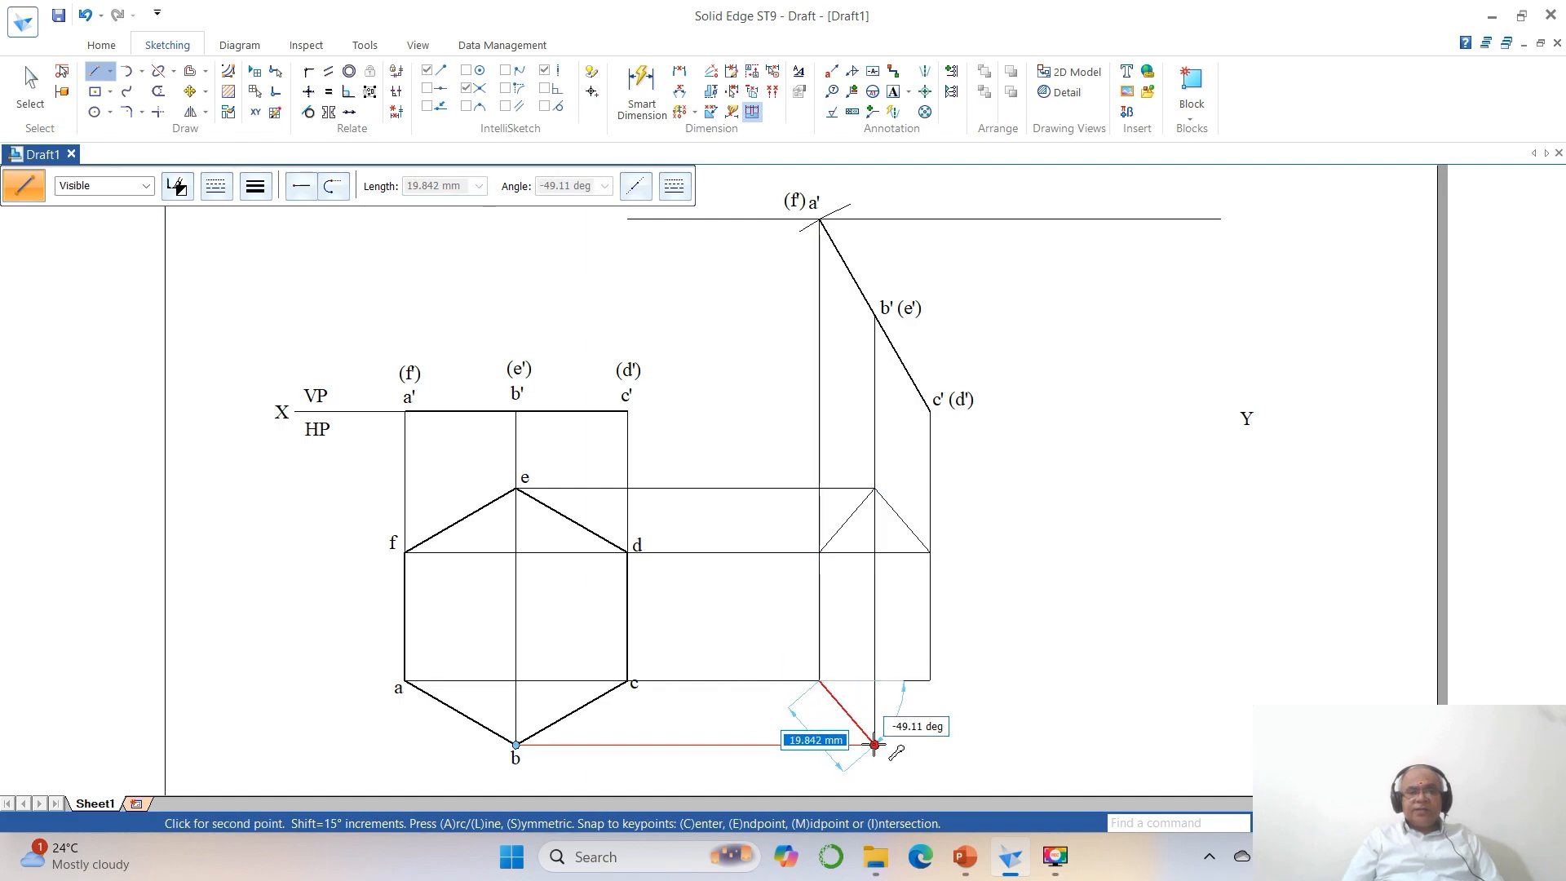
left_click(875, 744)
left_click(930, 681)
key("Escape")
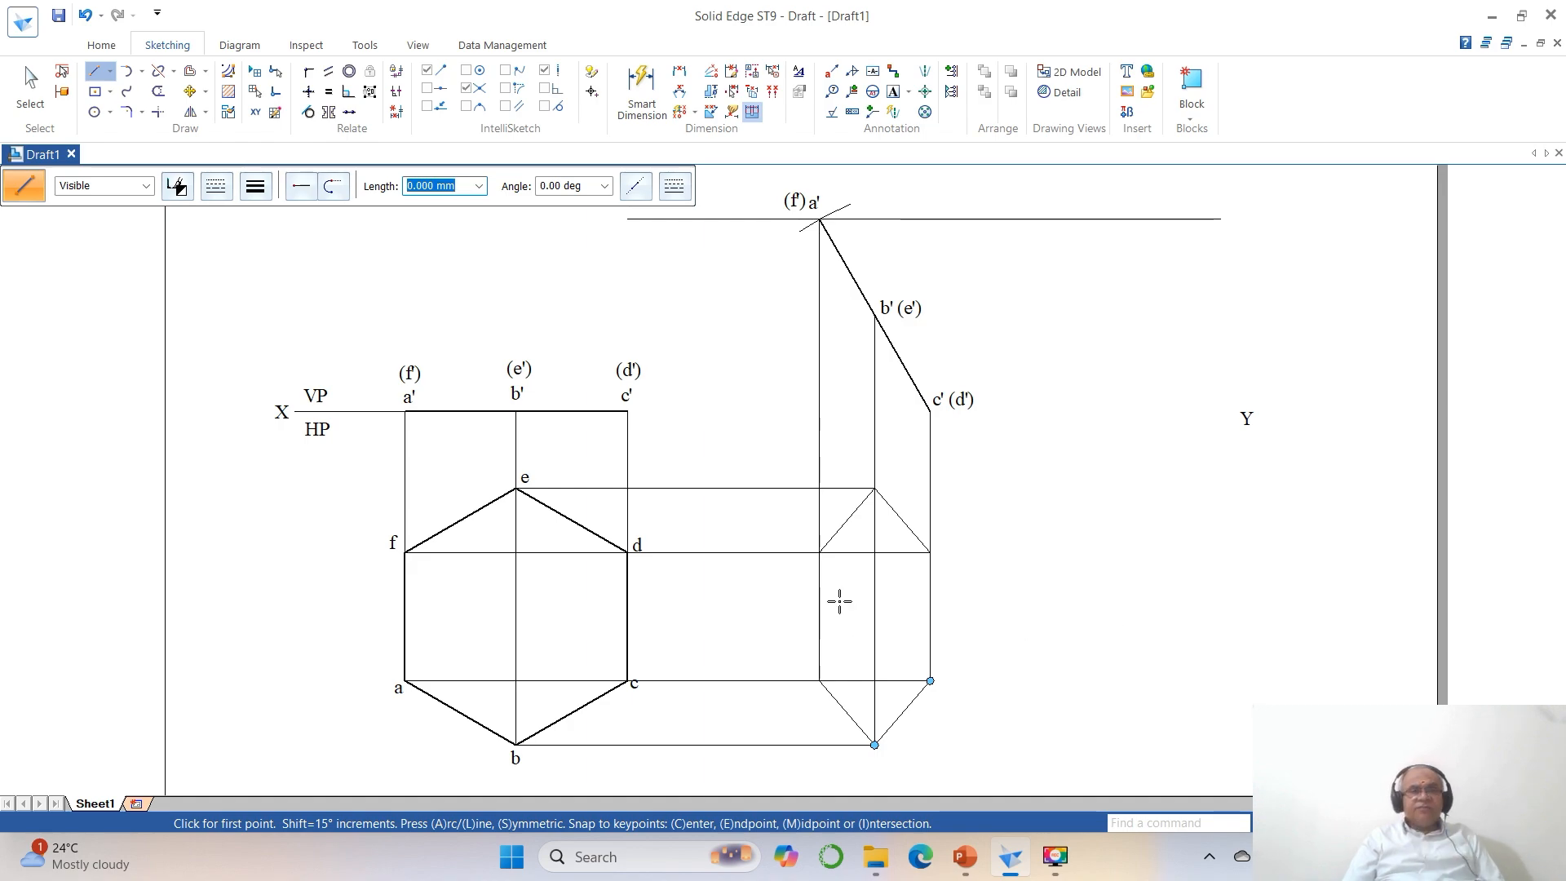
Split the vertical projectors from a', c' and b' where they meet the upper corners of the foreshortened hexagon.
left_click(158, 71)
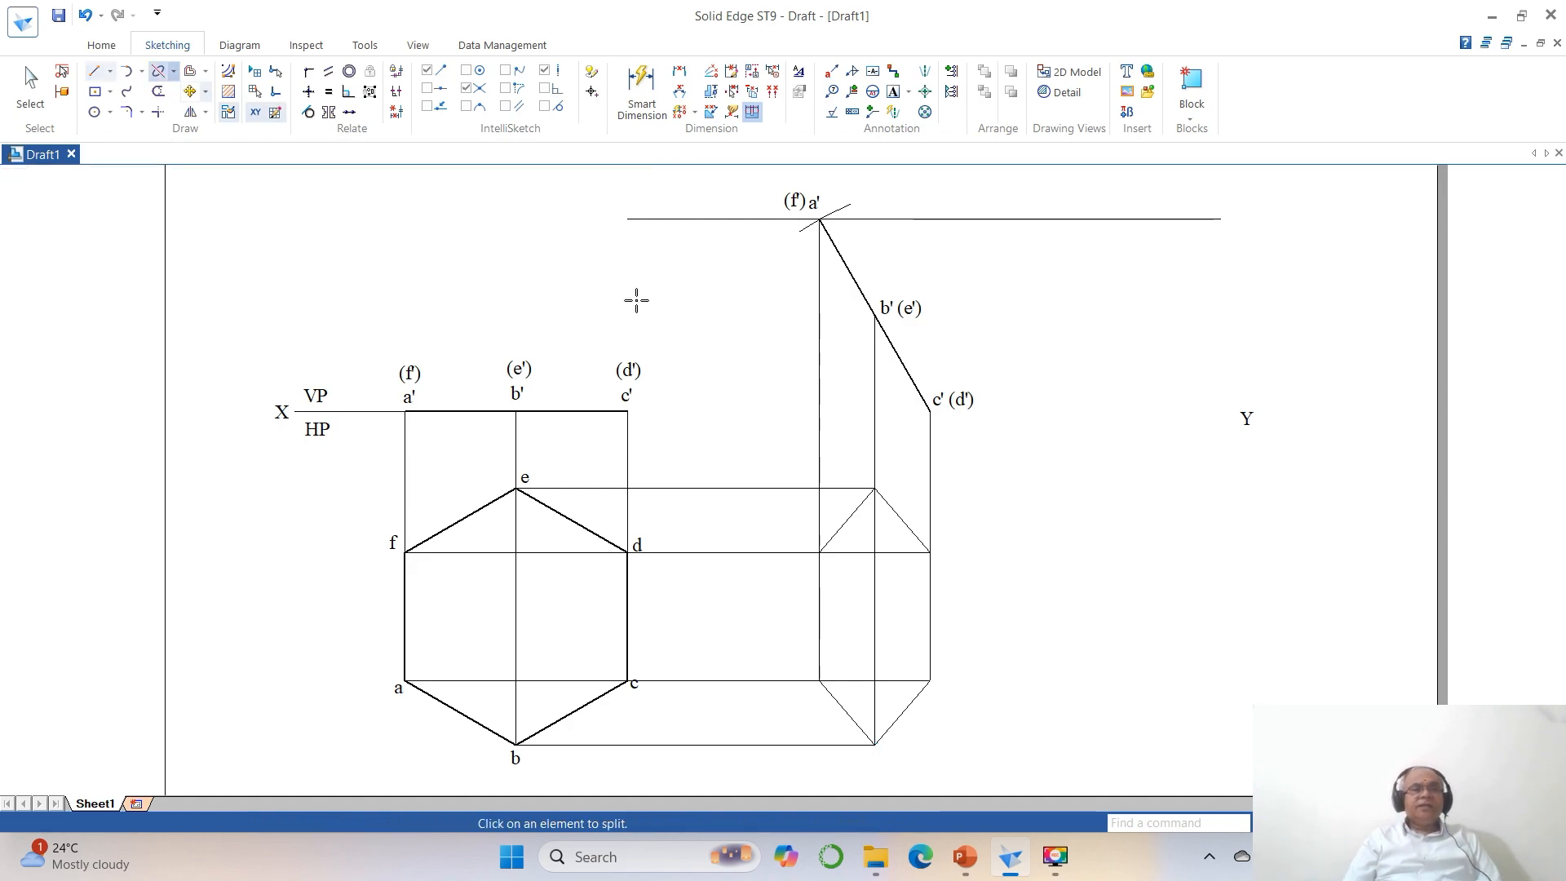
left_click(818, 592)
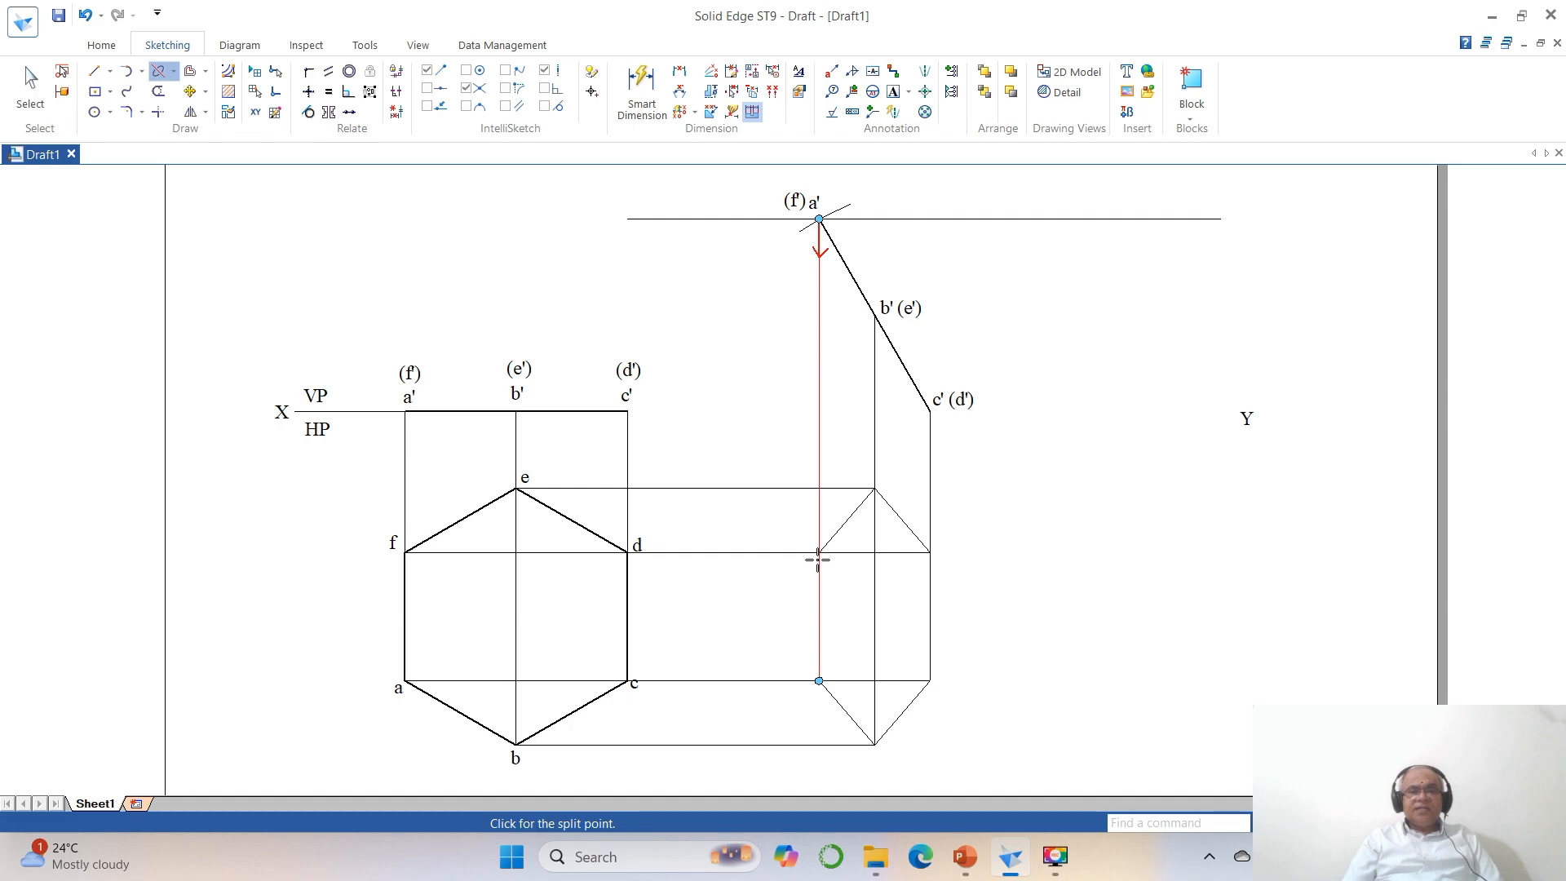
left_click(818, 552)
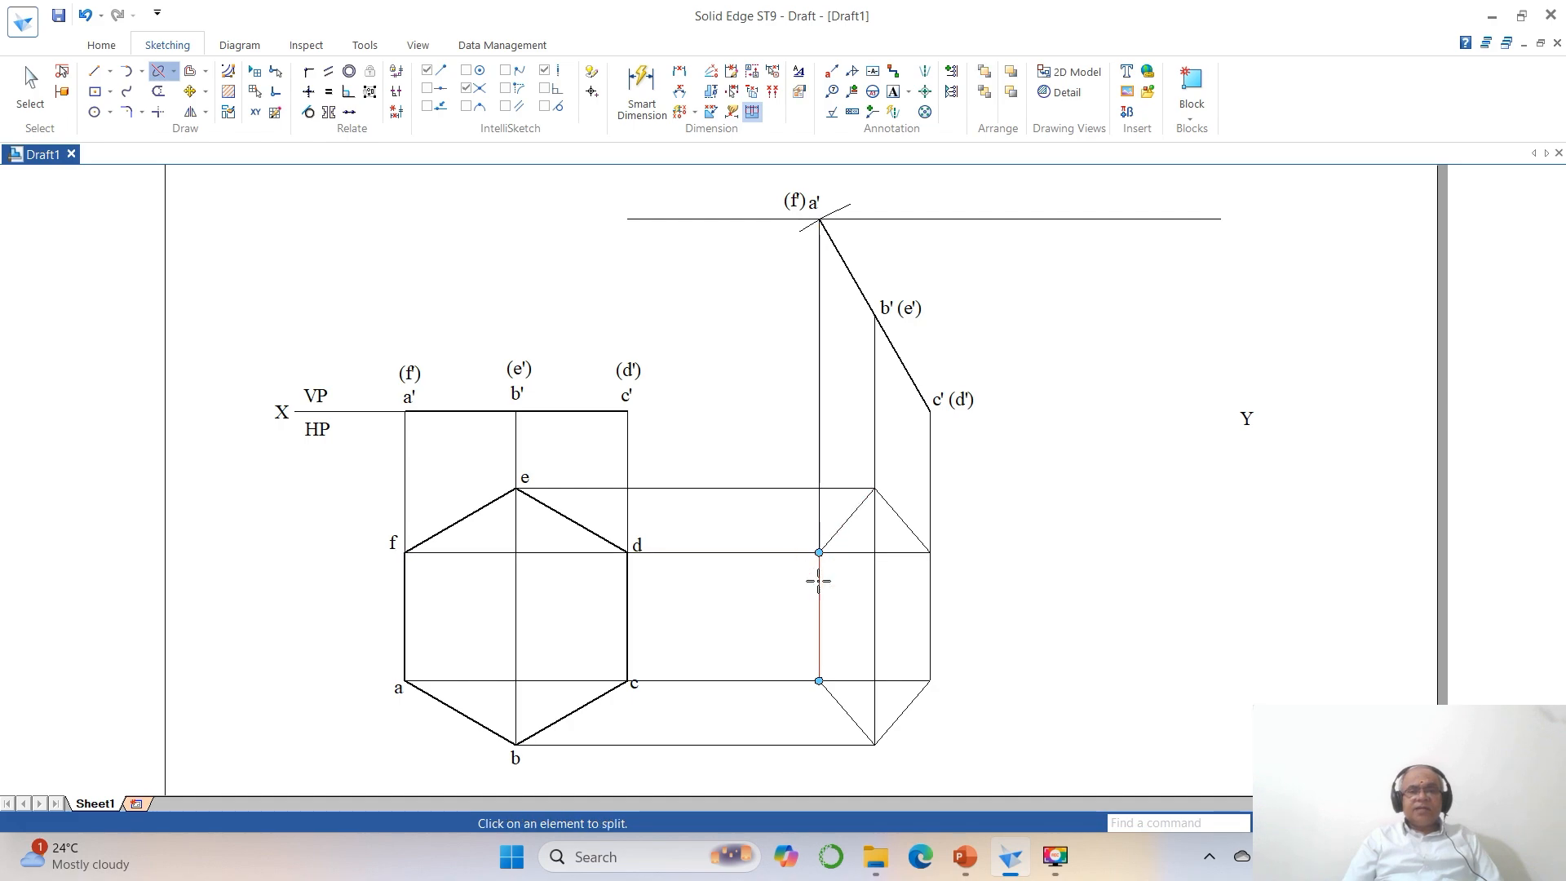
left_click(930, 616)
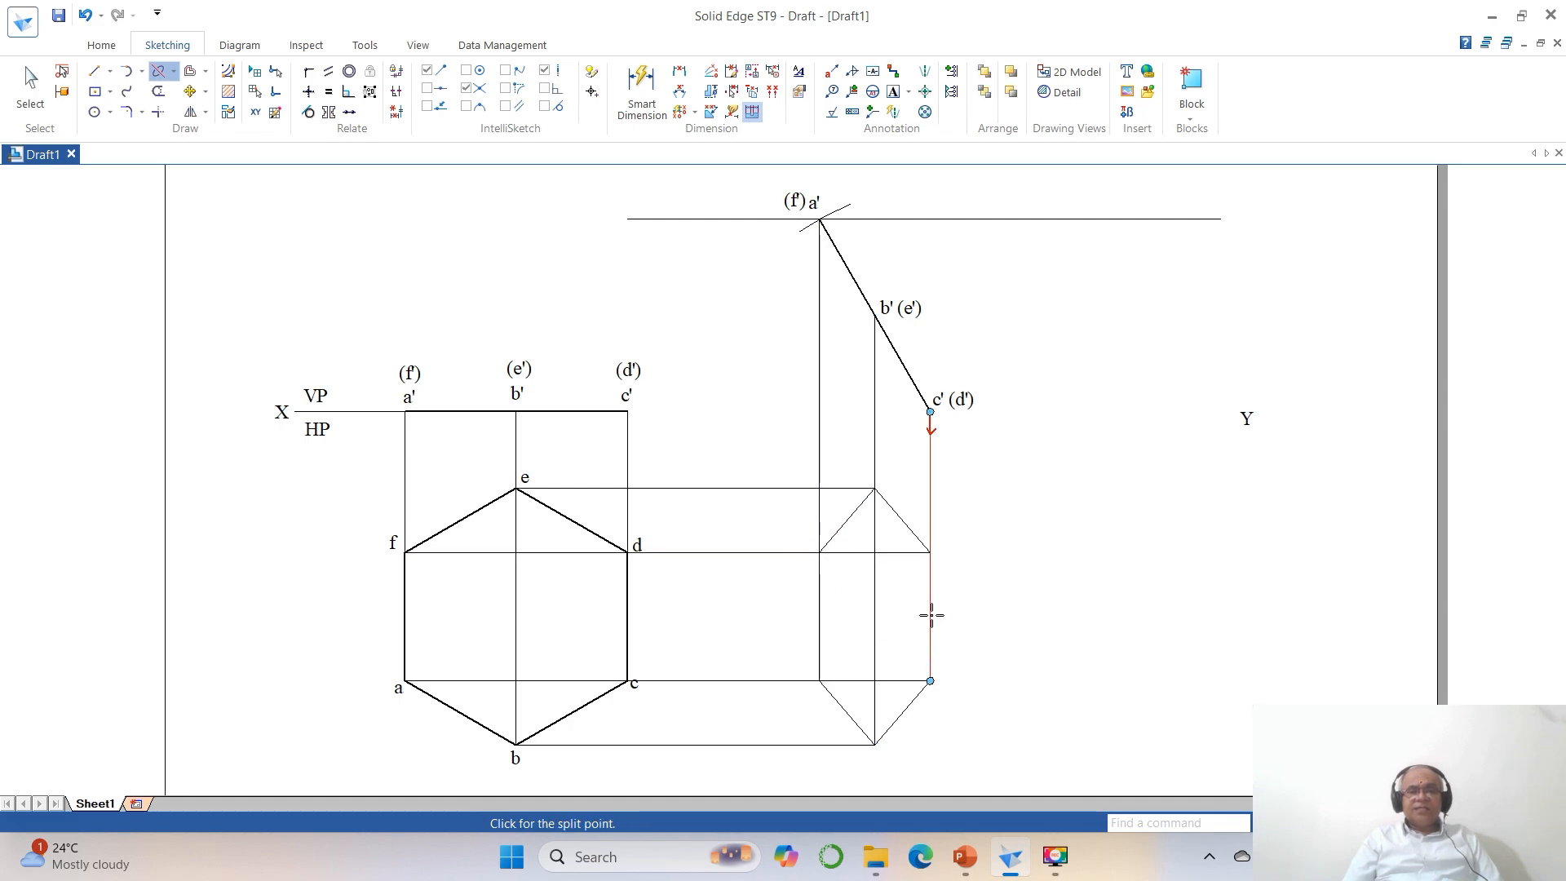
left_click(930, 552)
left_click(876, 650)
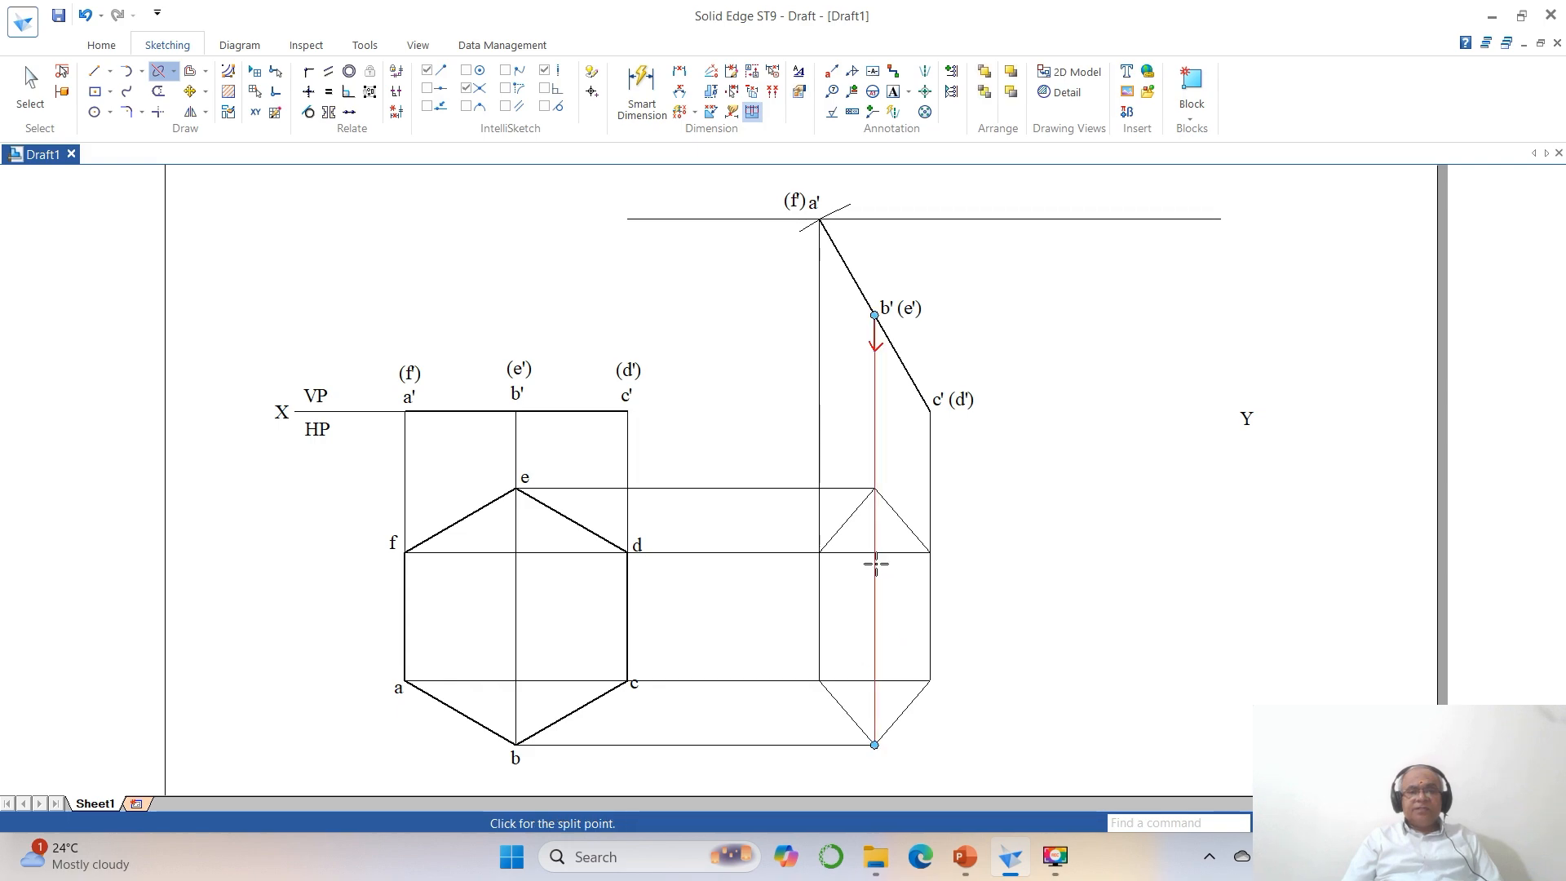
left_click(874, 488)
Split the horizontal projectors from f and a where they cross the vertical projector from a'.
left_click(856, 553)
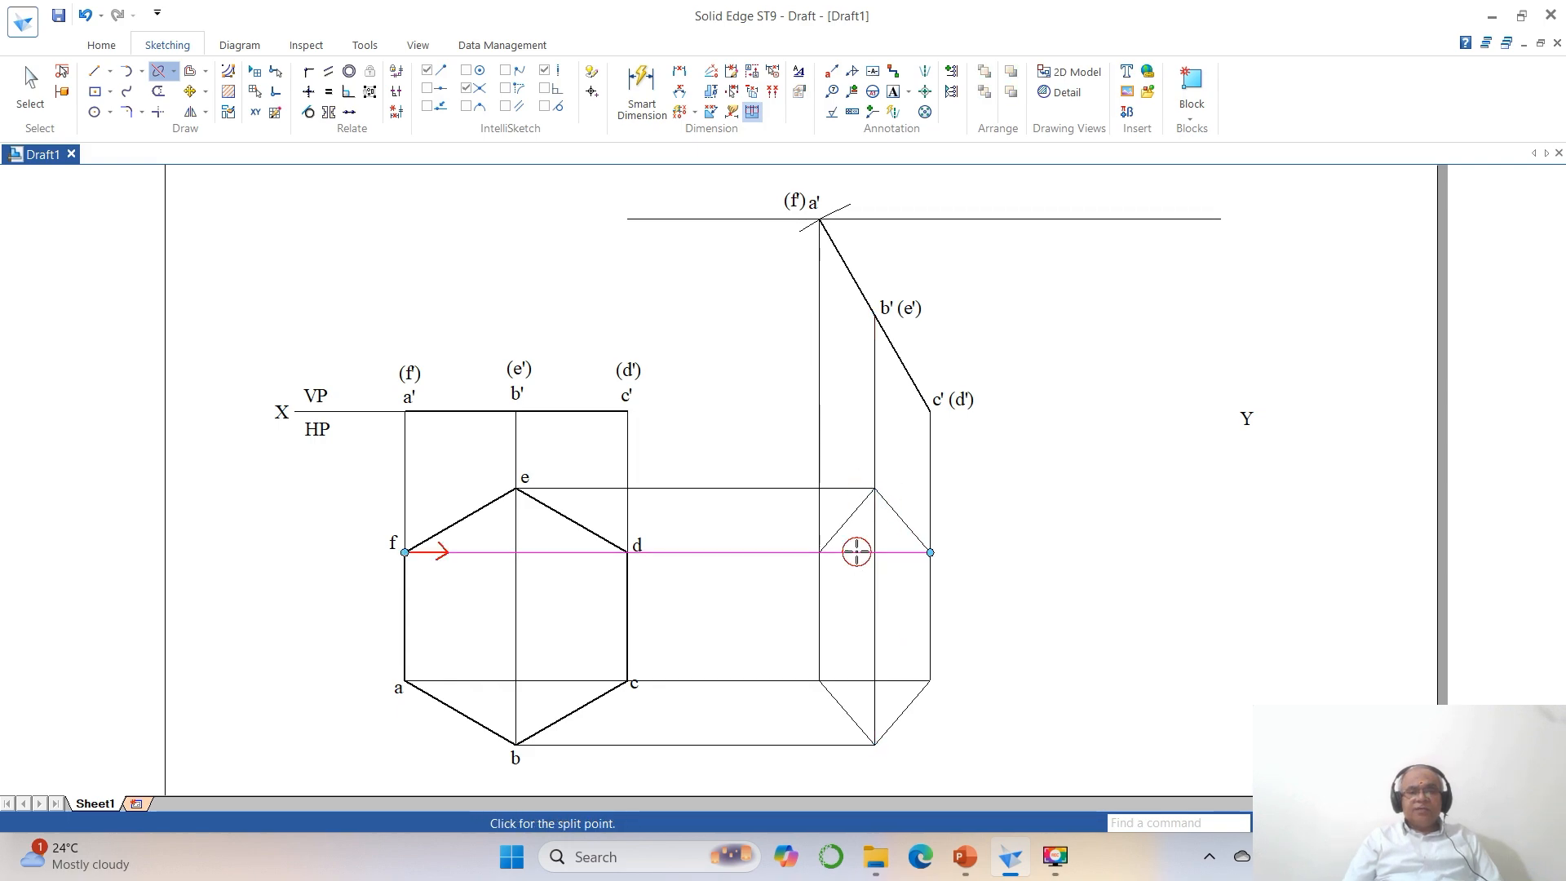
left_click(819, 553)
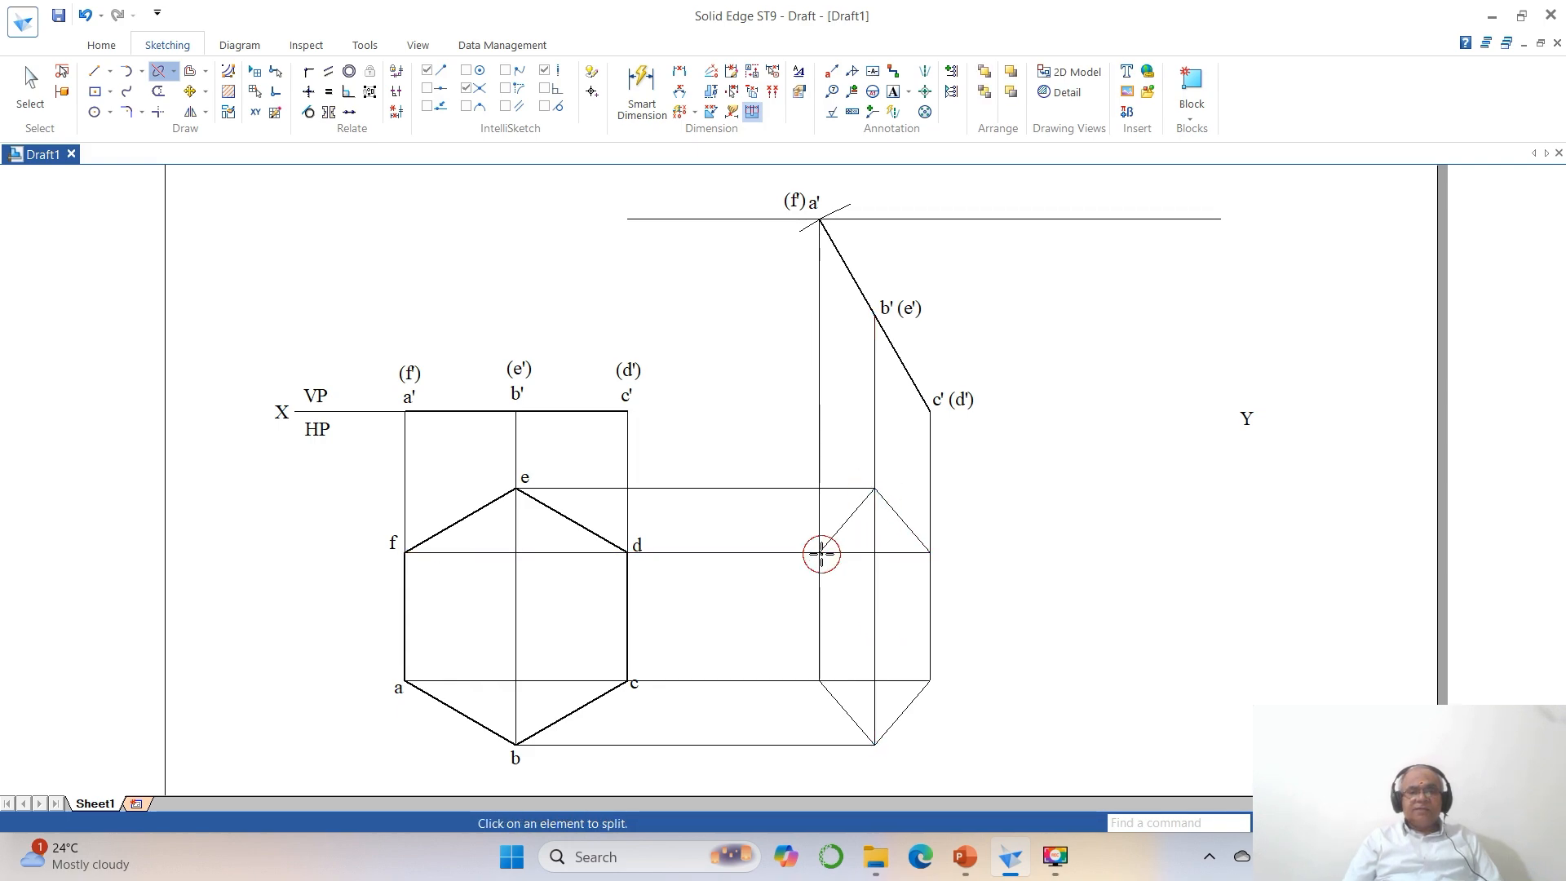
left_click(847, 682)
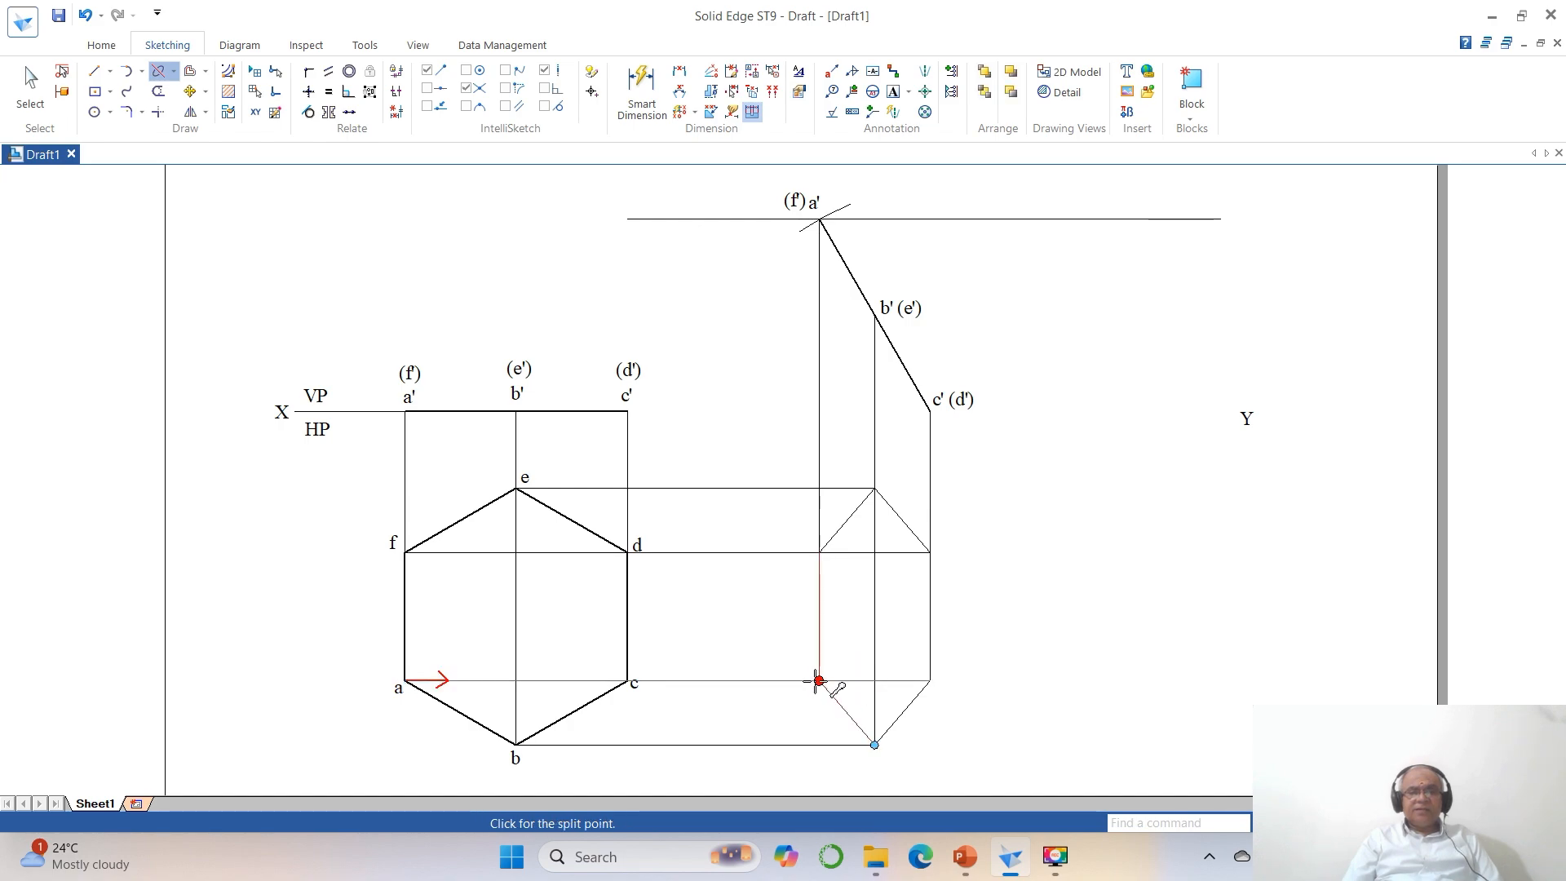
left_click(819, 682)
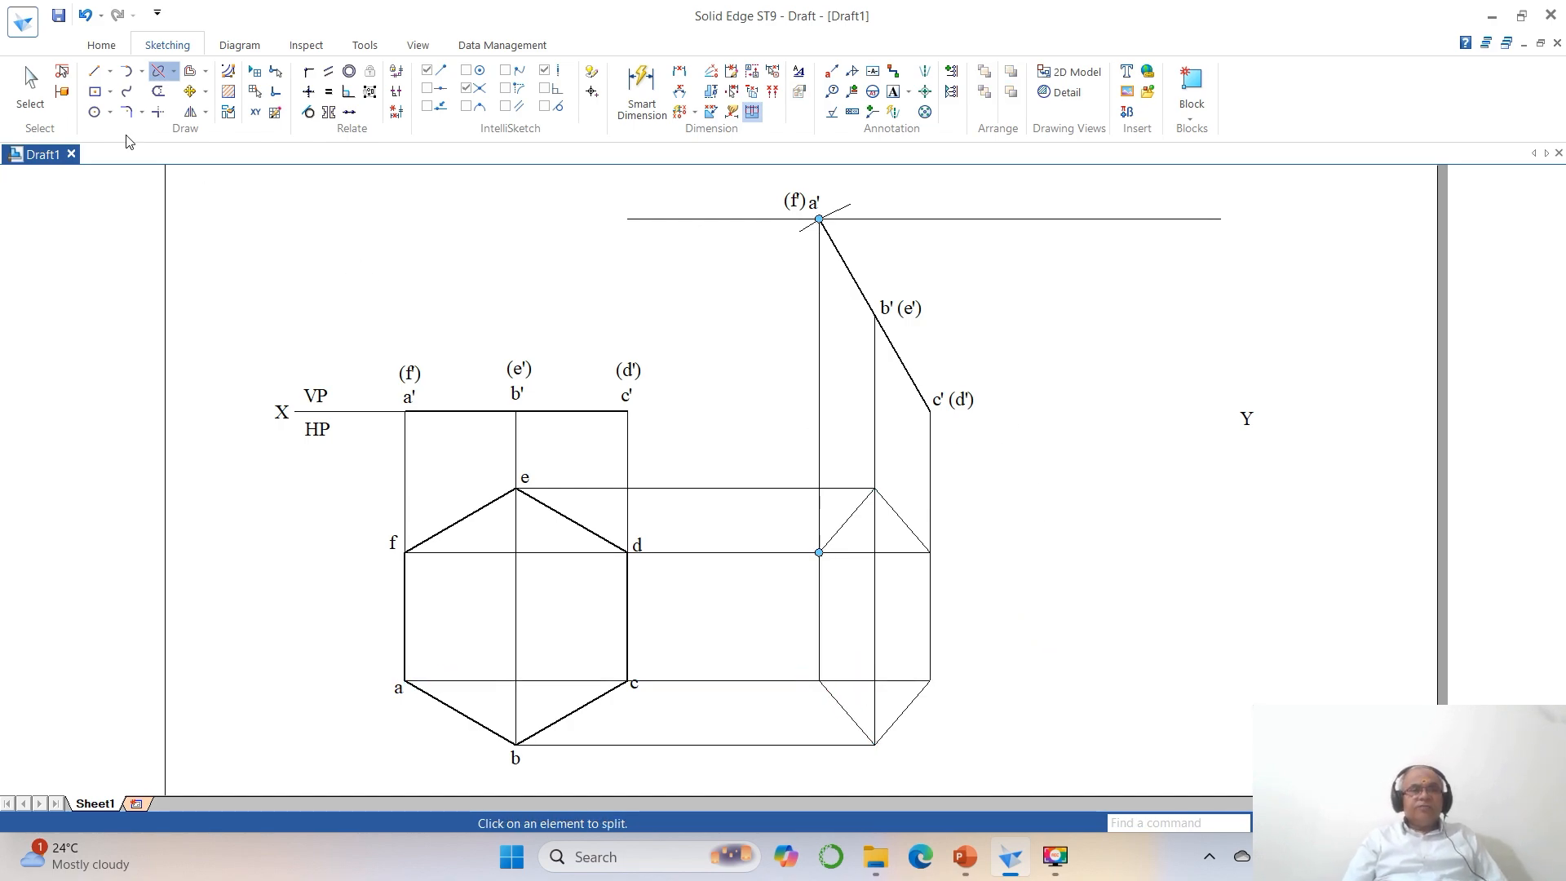
Select the six outline edges of the foreshortened hexagon and apply a thicker line width to them.
left_click(30, 106)
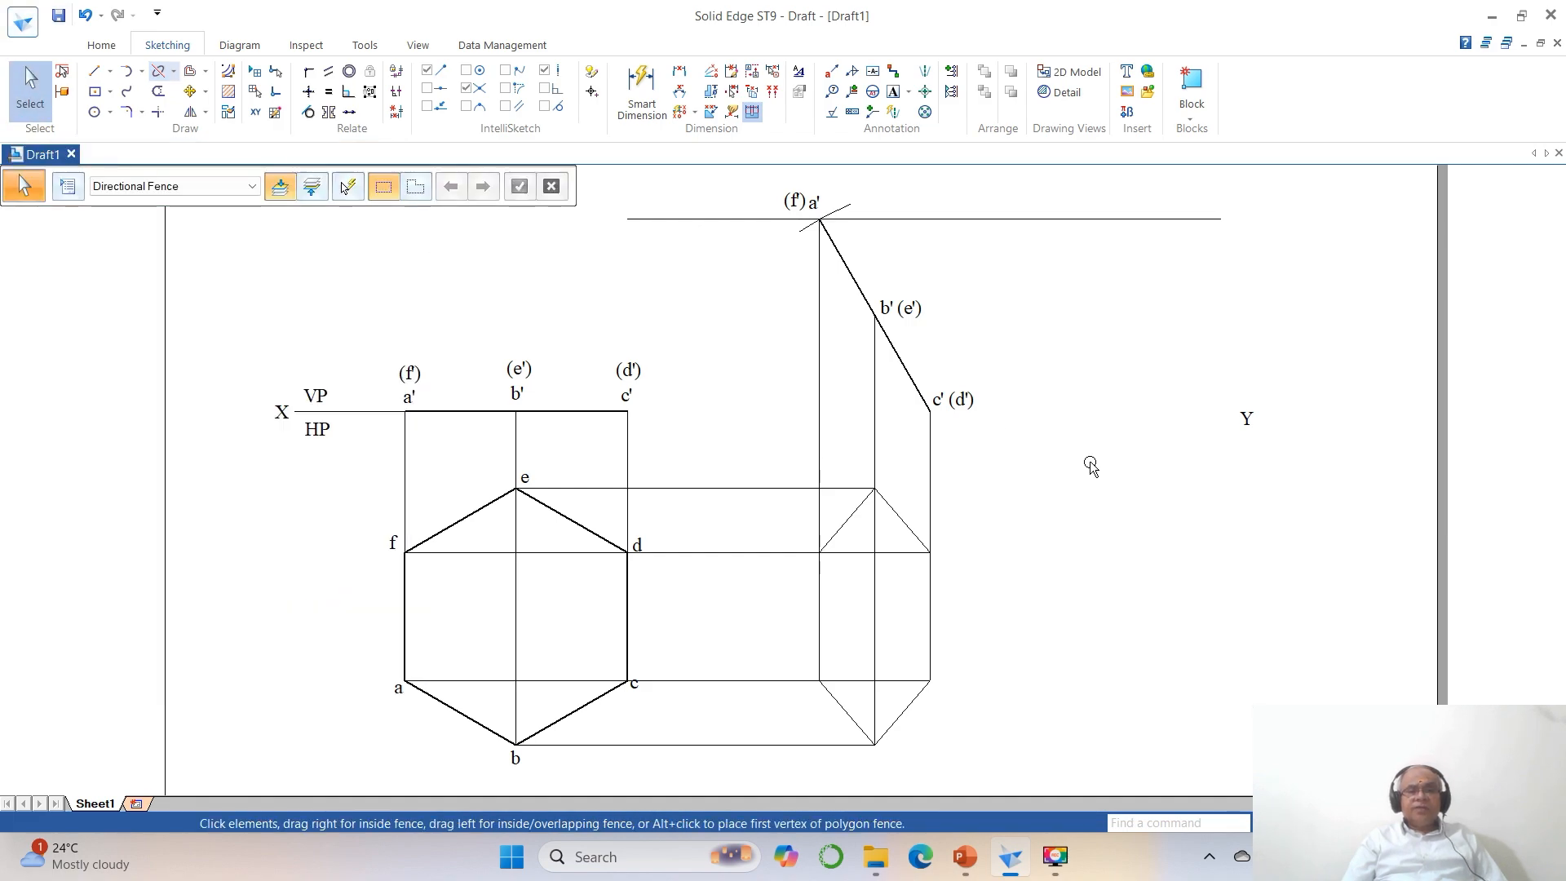
left_click(821, 617)
left_click(849, 715, "ctrl")
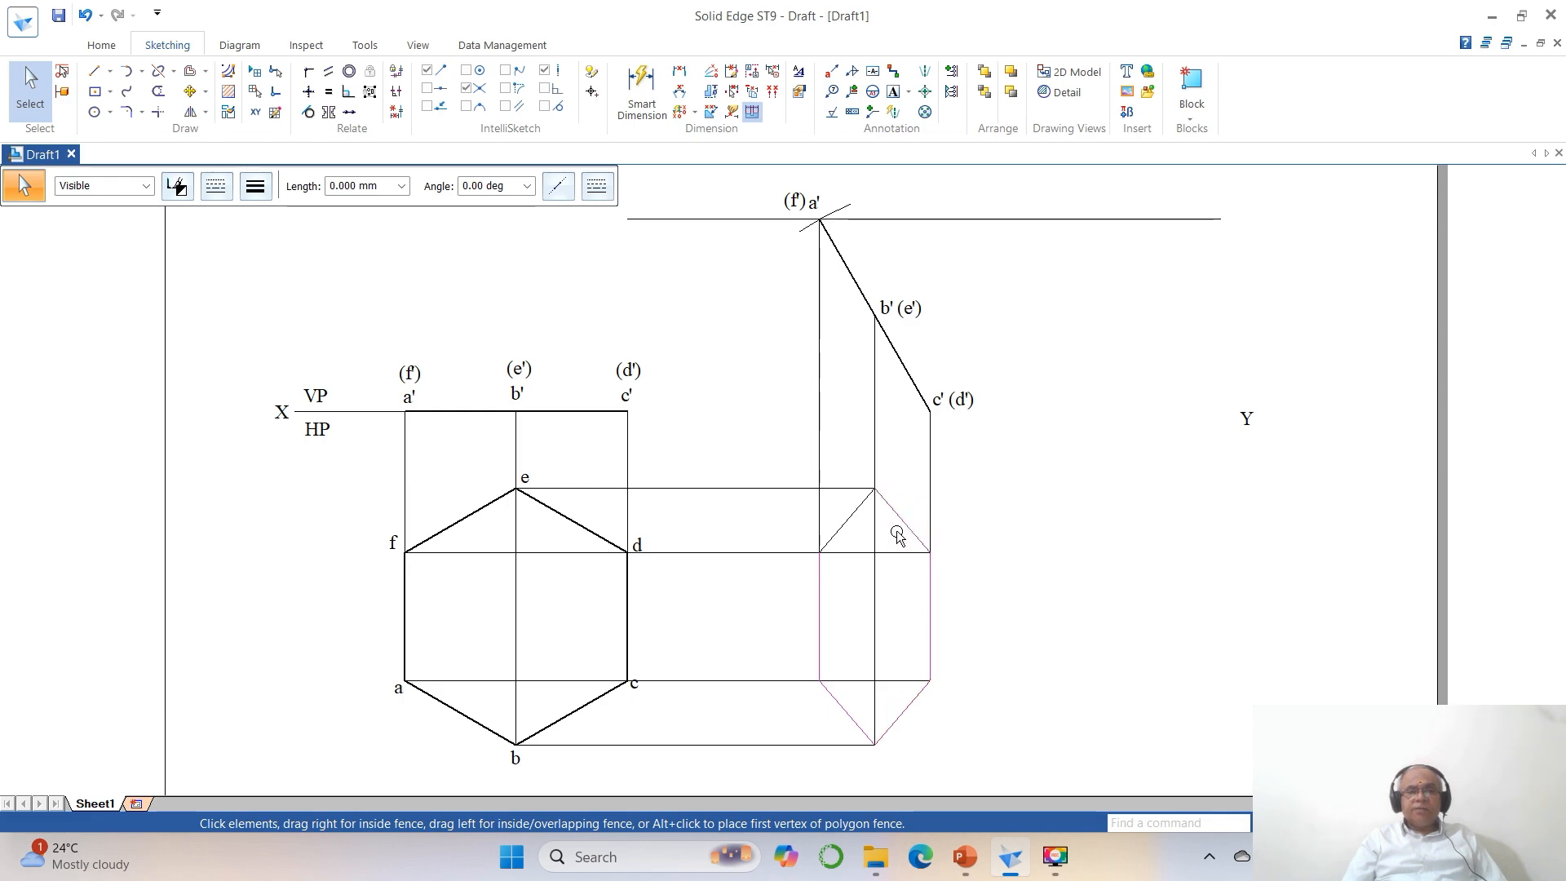
left_click(261, 194)
left_click(266, 263)
left_click(1241, 570)
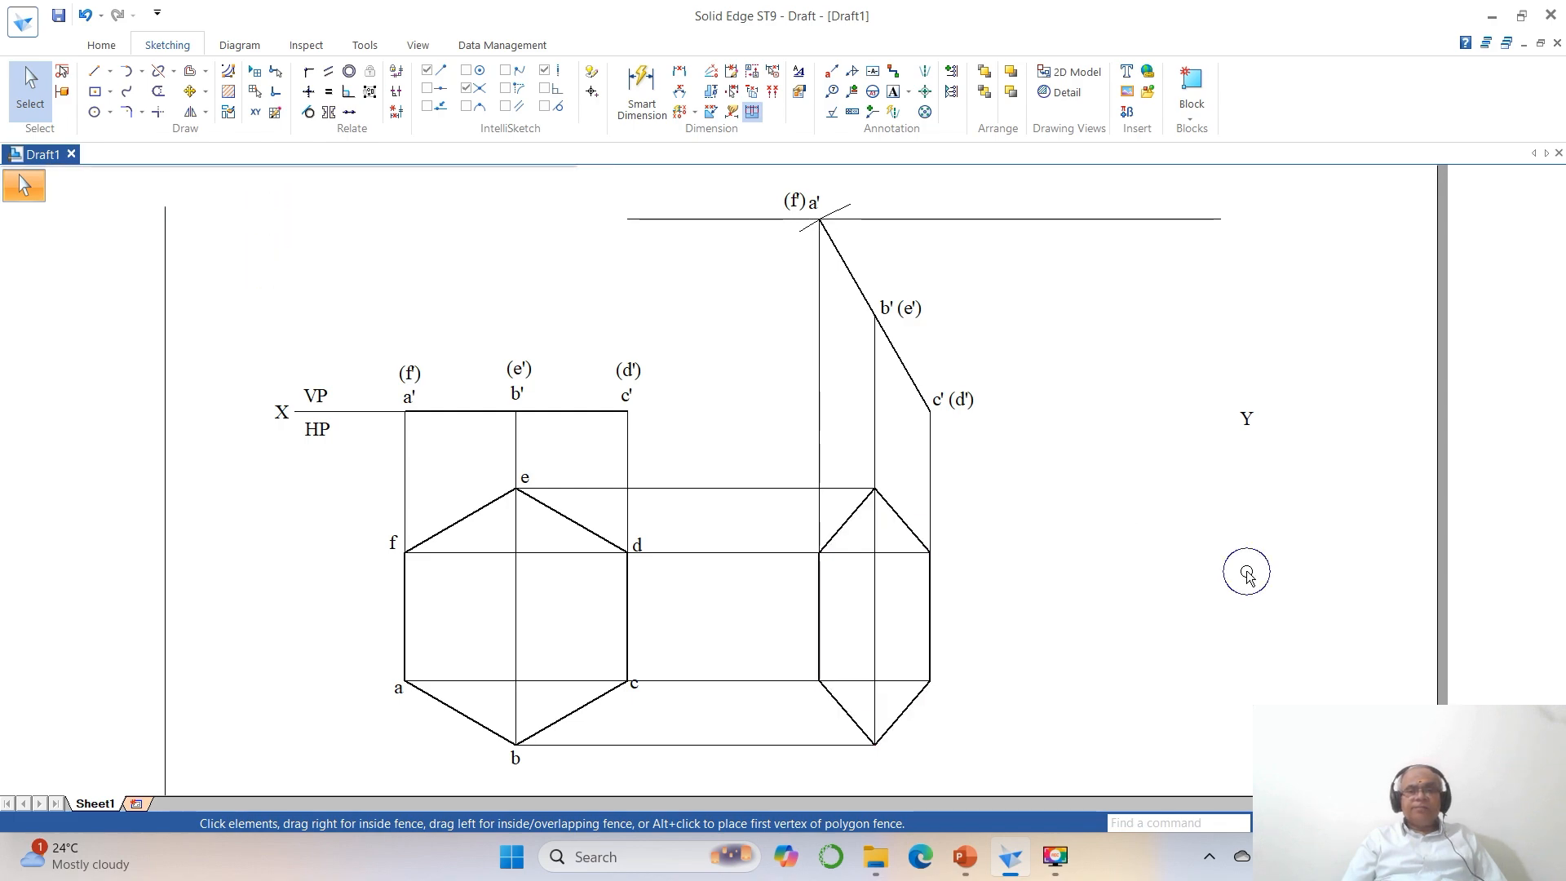
Copy the labels a, b and c from the true-shape hexagon to the matching lower corners of the foreshortened hexagon.
left_click(190, 91)
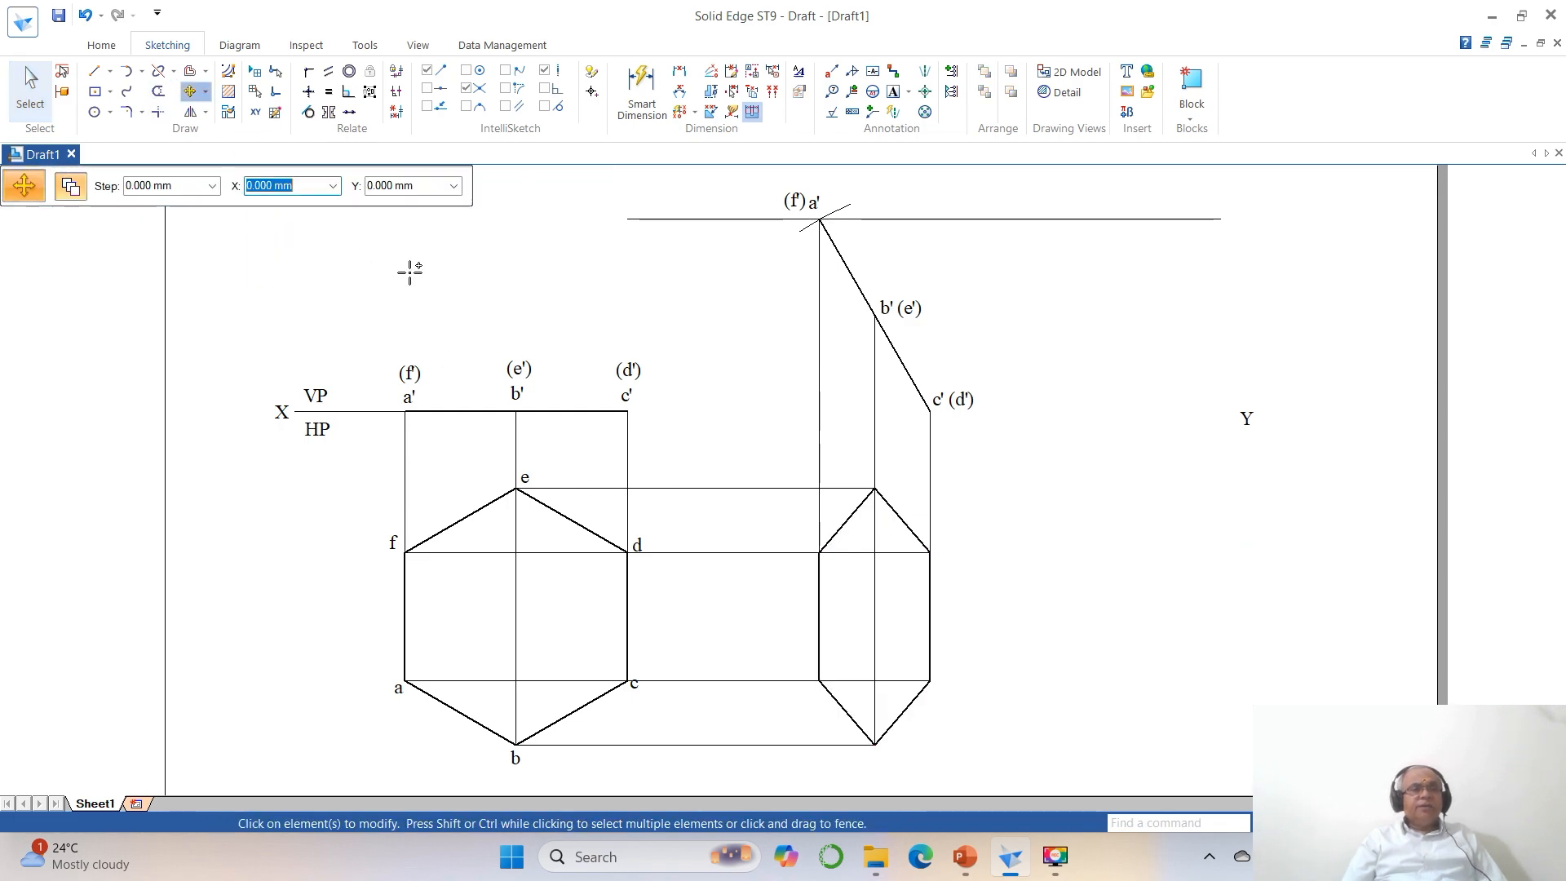
left_click(399, 690)
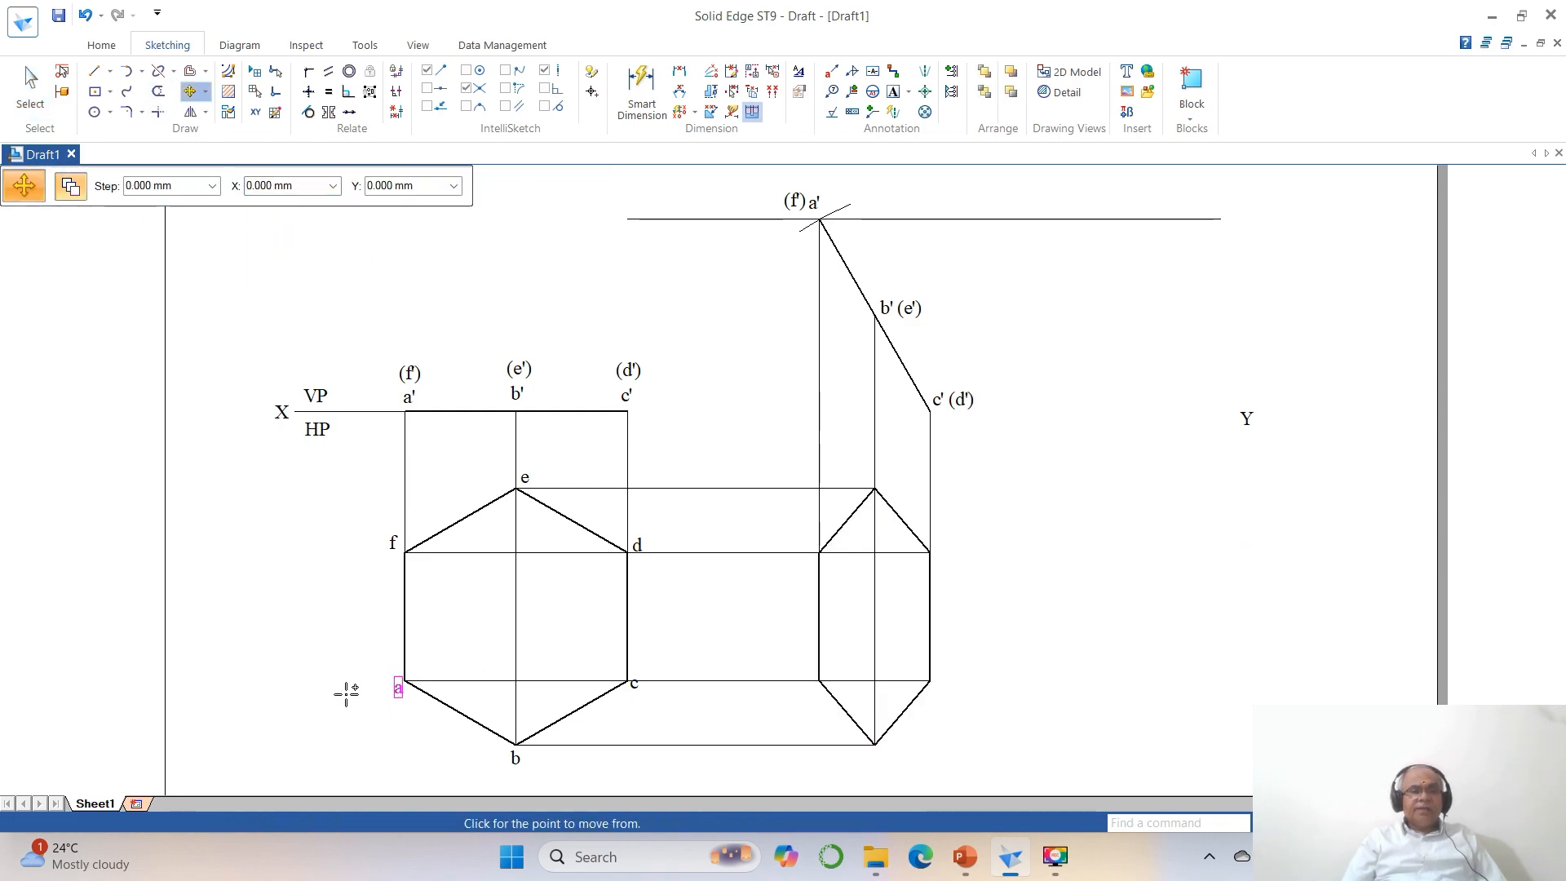
left_click(316, 647)
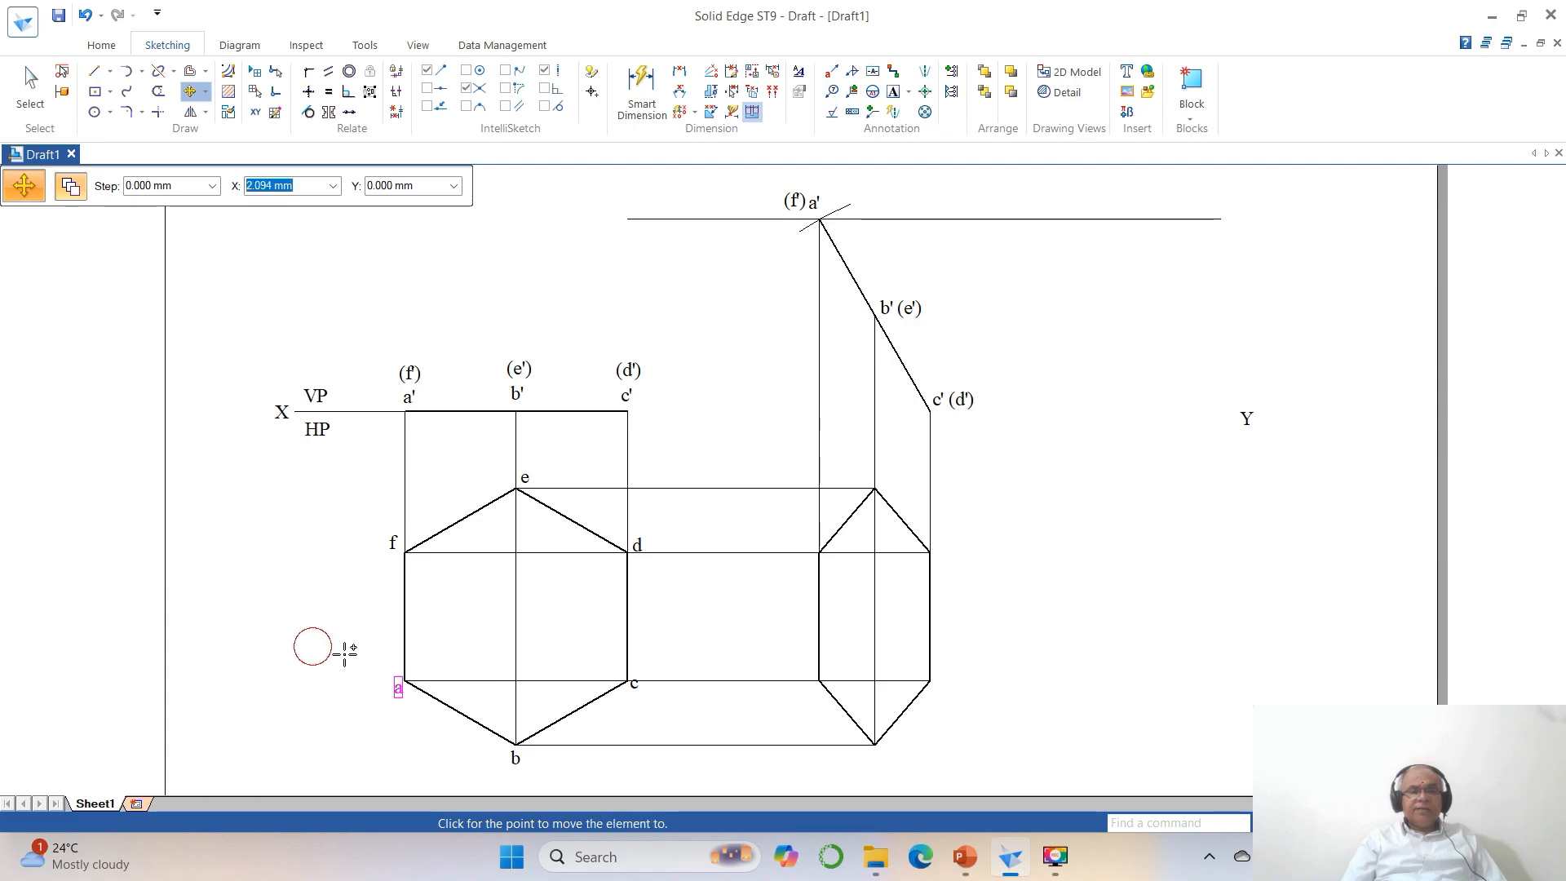
left_click(729, 652)
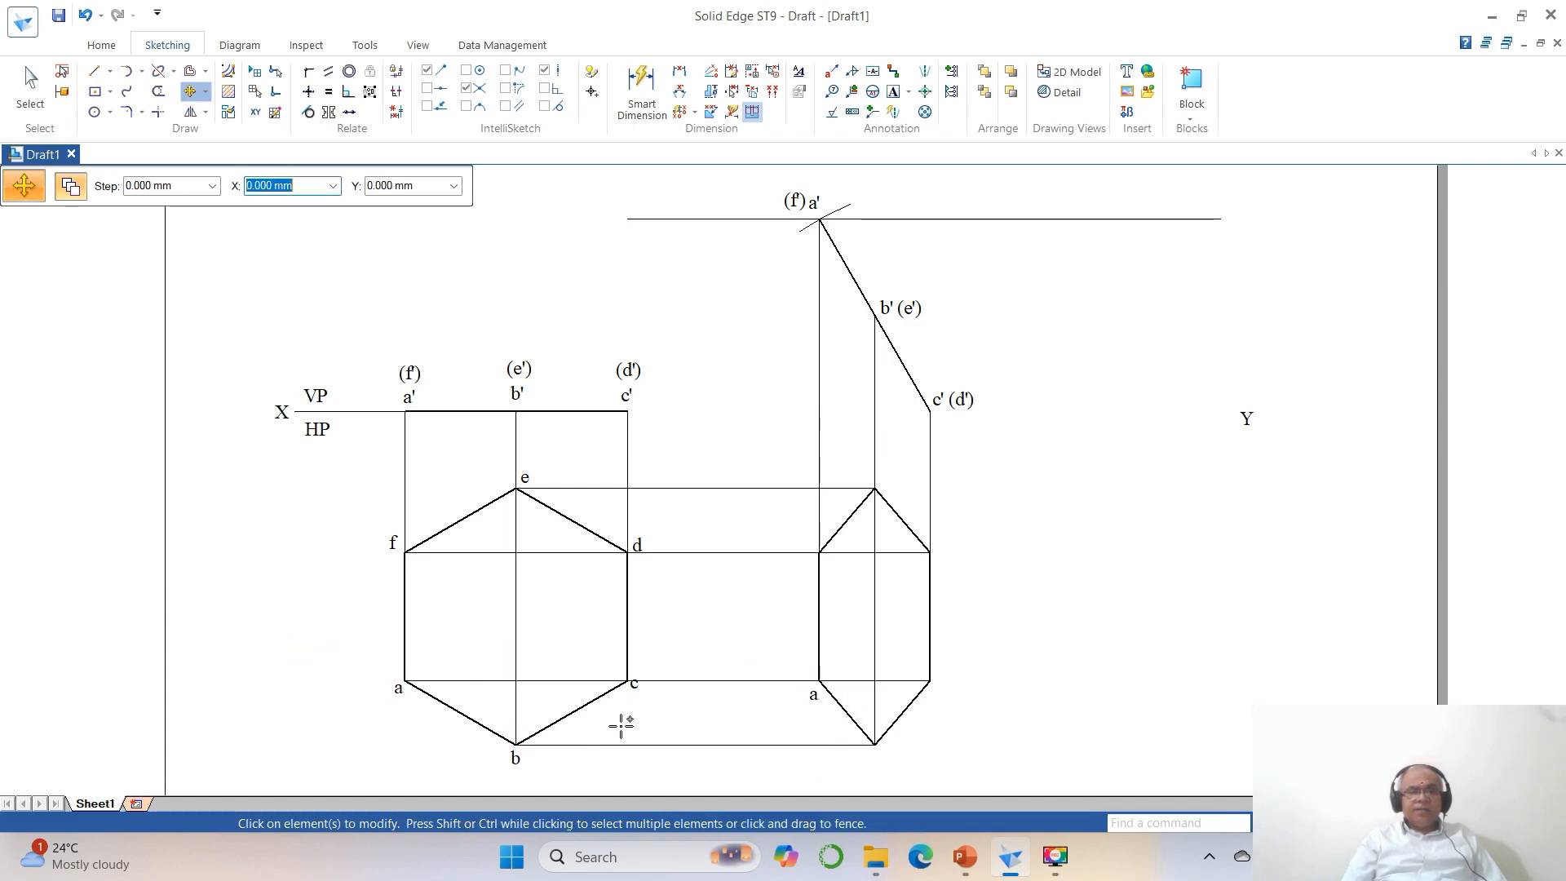
left_click(523, 760)
left_click(338, 600)
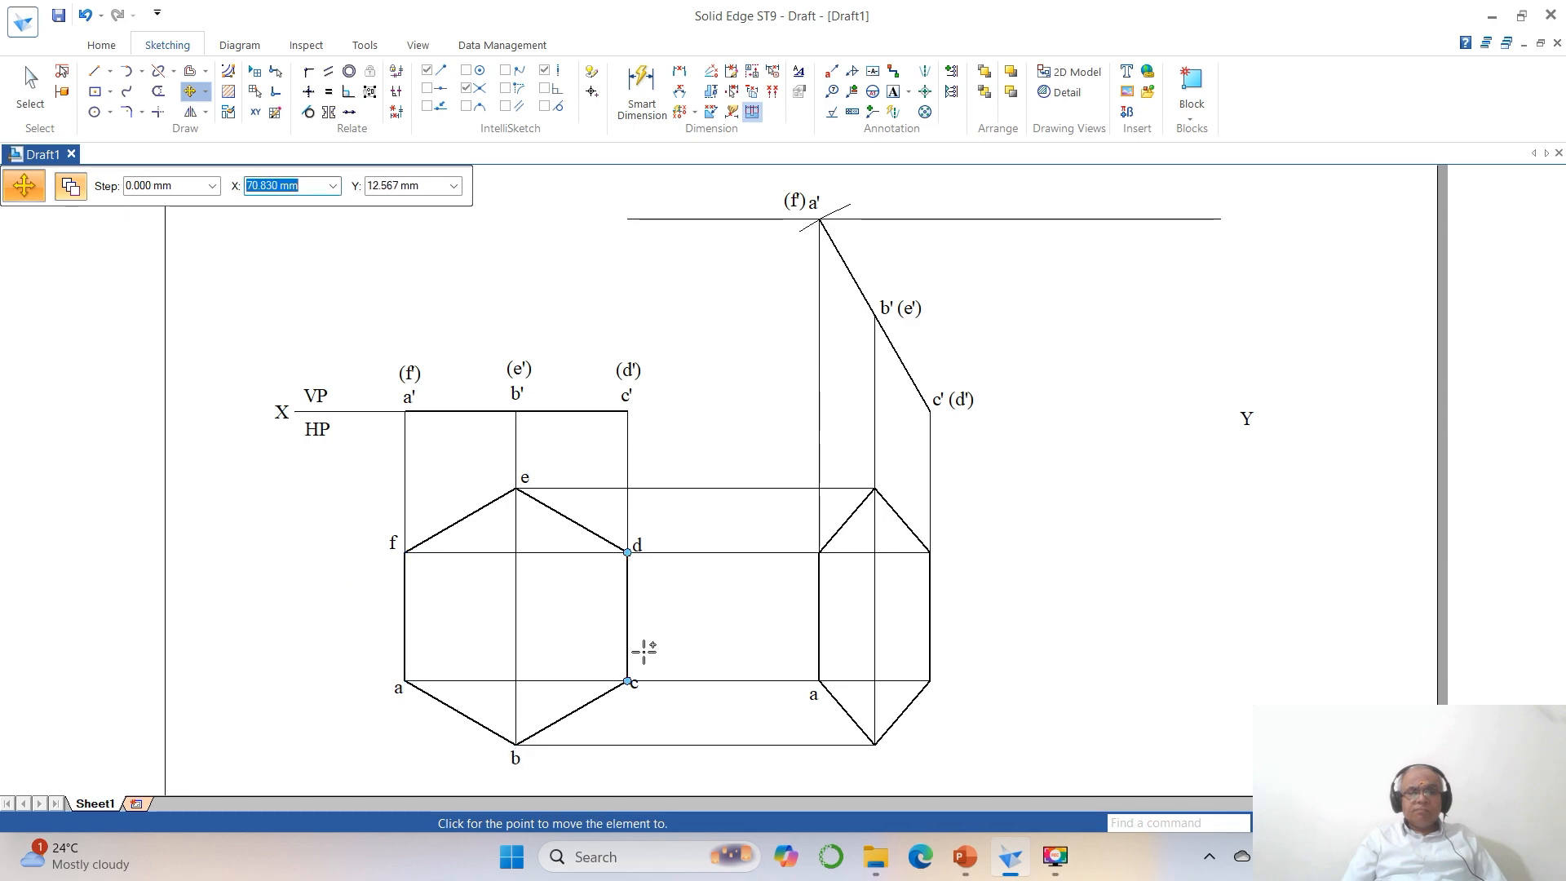
left_click(693, 602)
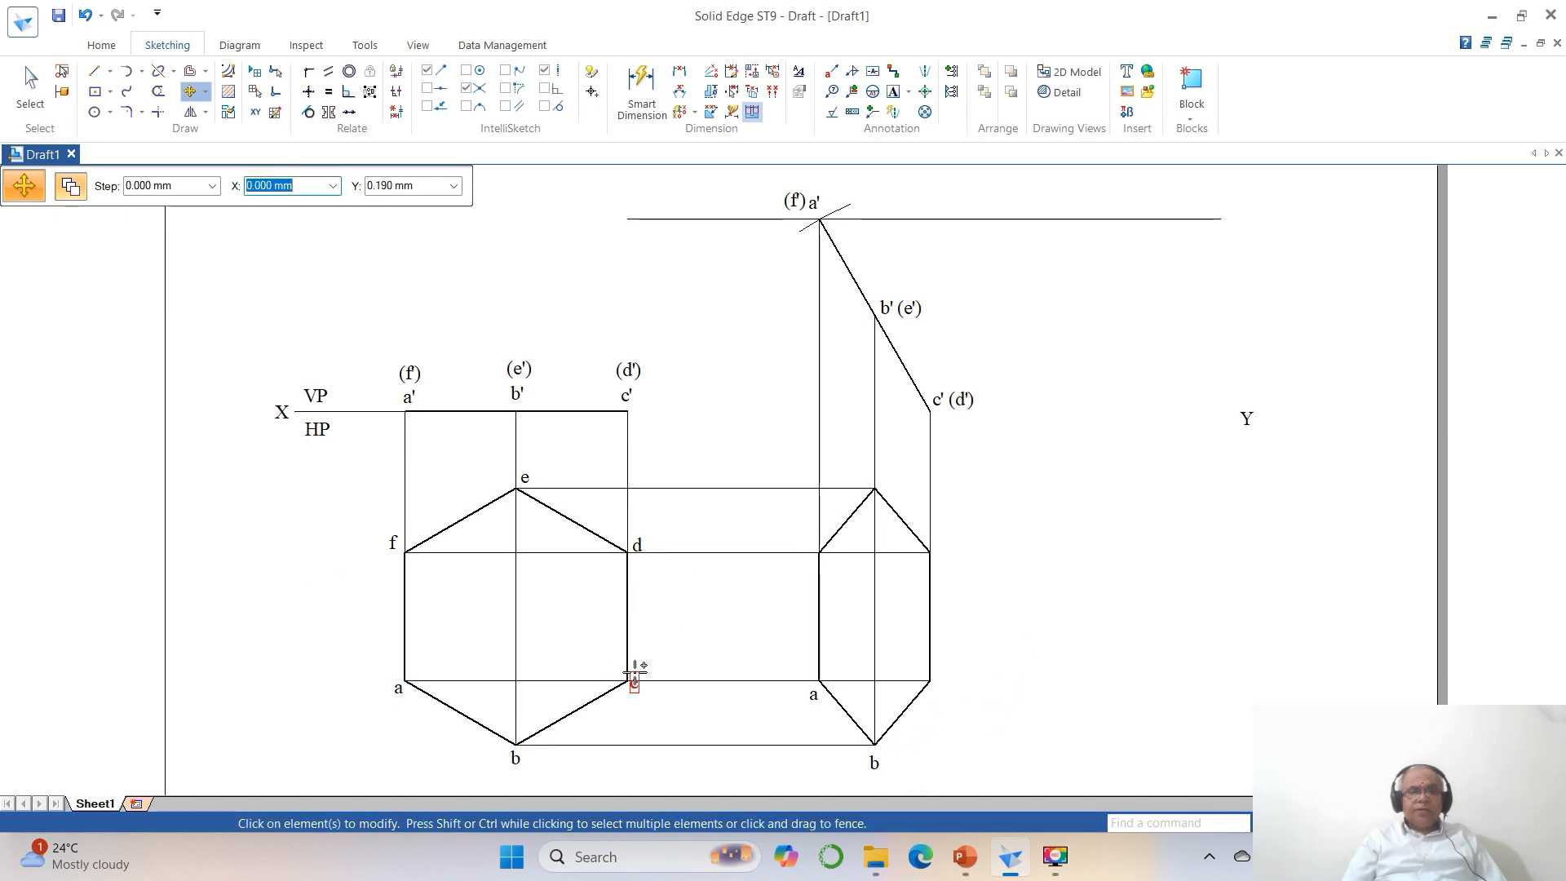
left_click(634, 683)
left_click(675, 718)
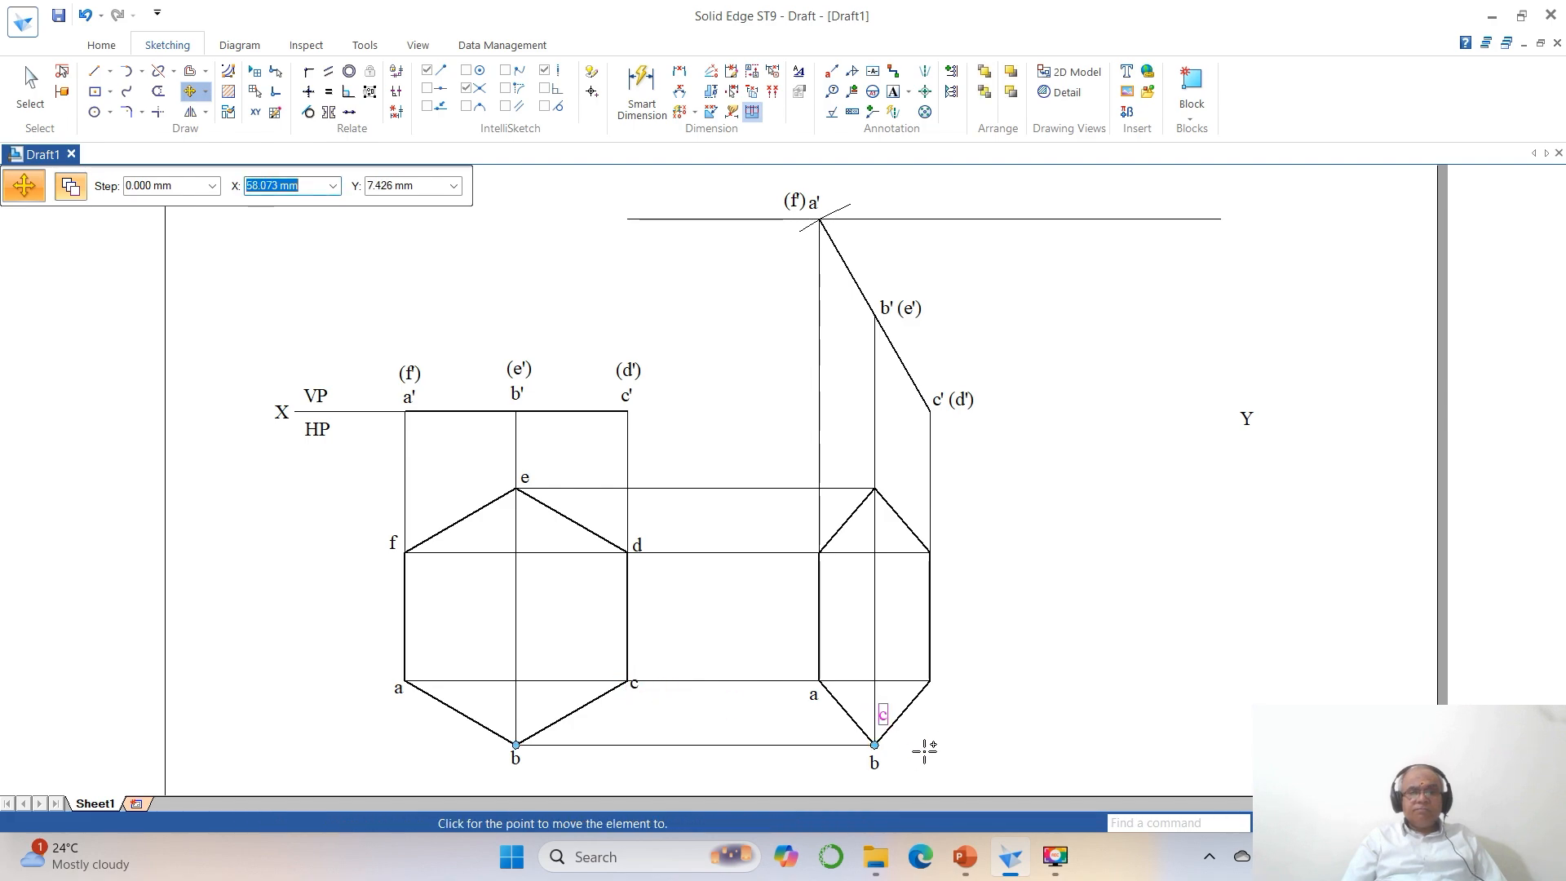
left_click(979, 720)
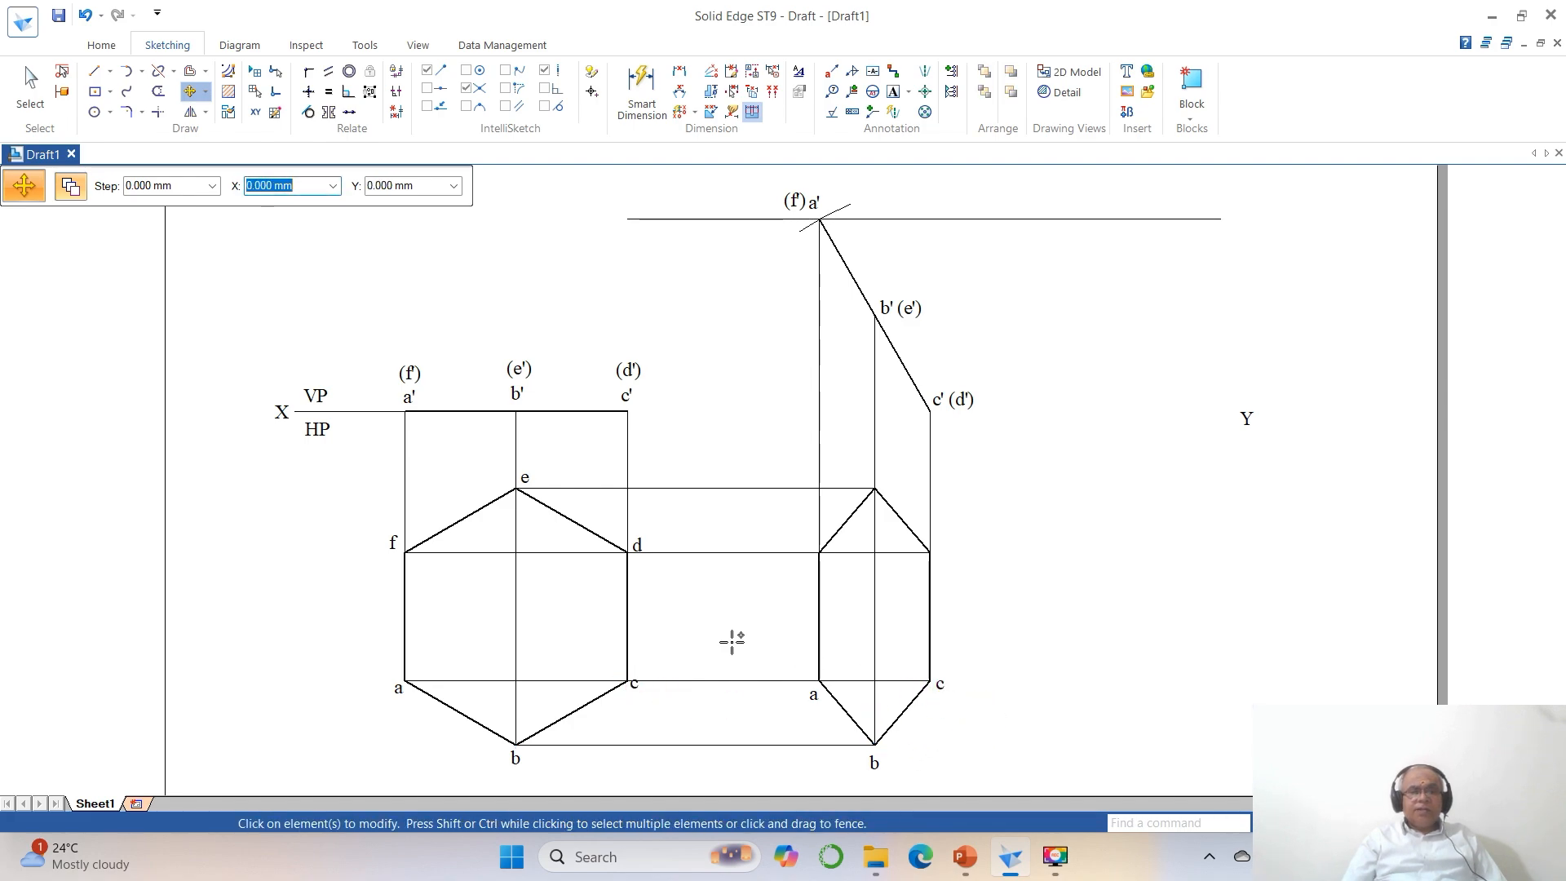
Copy the labels d, e and f from the true-shape hexagon to the matching upper corners of the foreshortened hexagon.
left_click(642, 531)
left_click(680, 605)
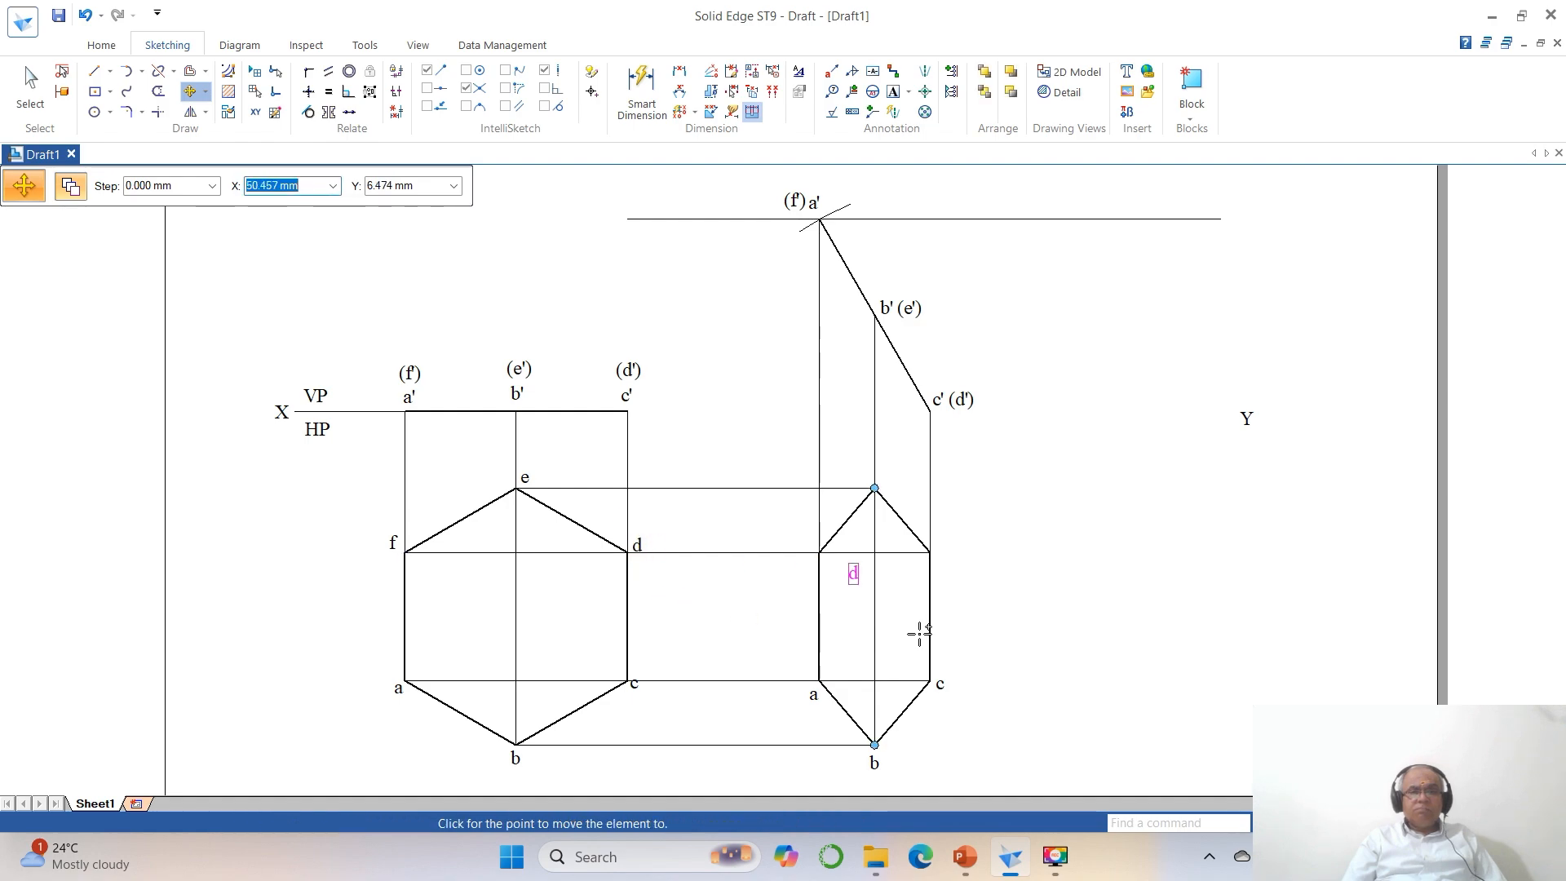
left_click(987, 610)
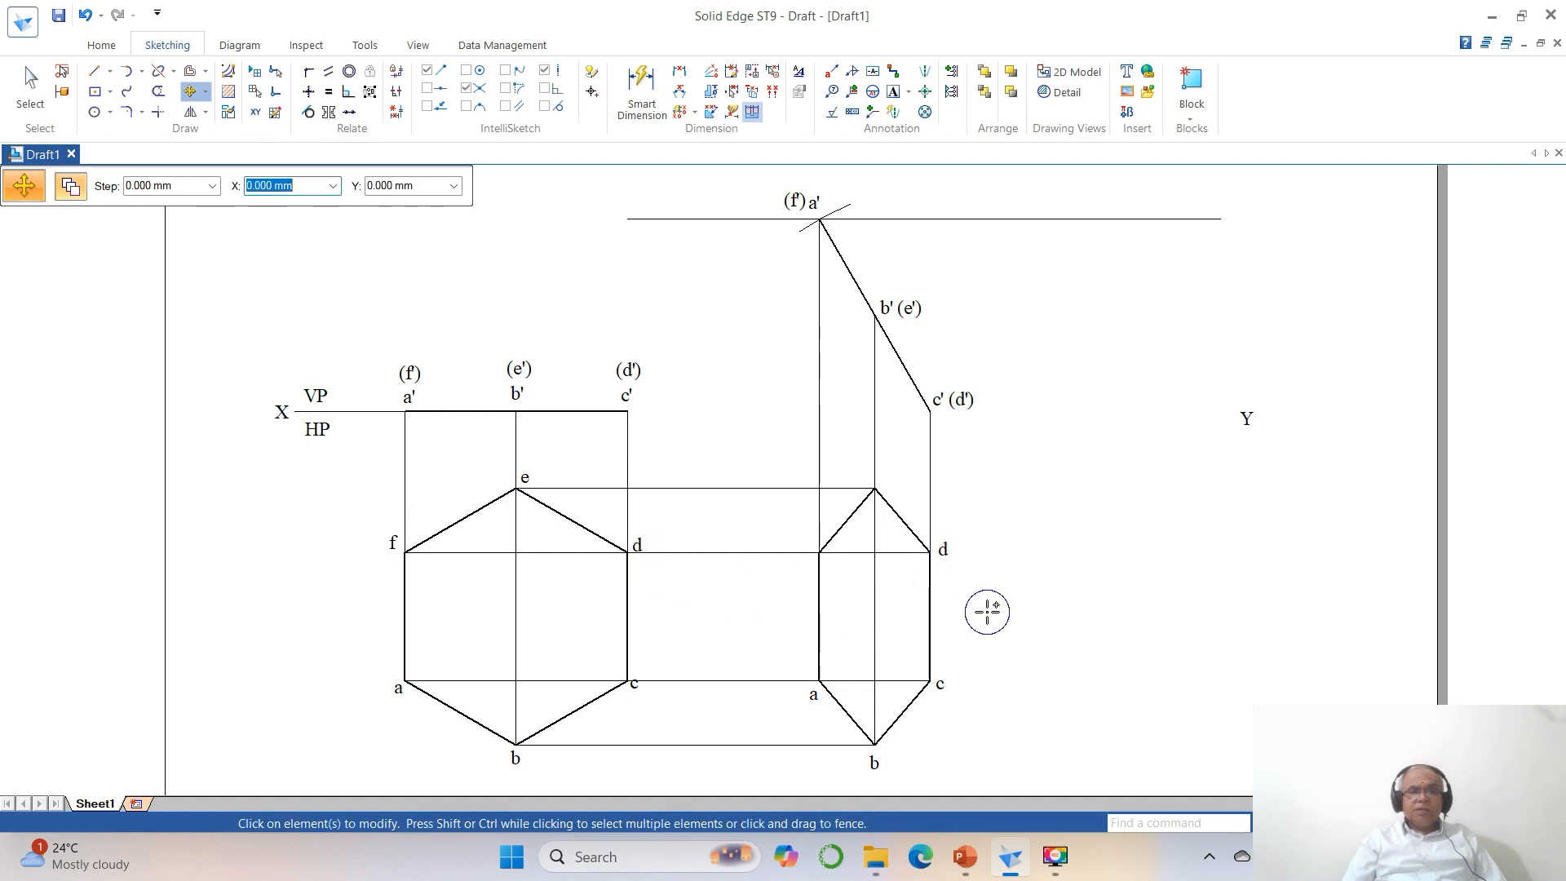
left_click(526, 476)
left_click(543, 534)
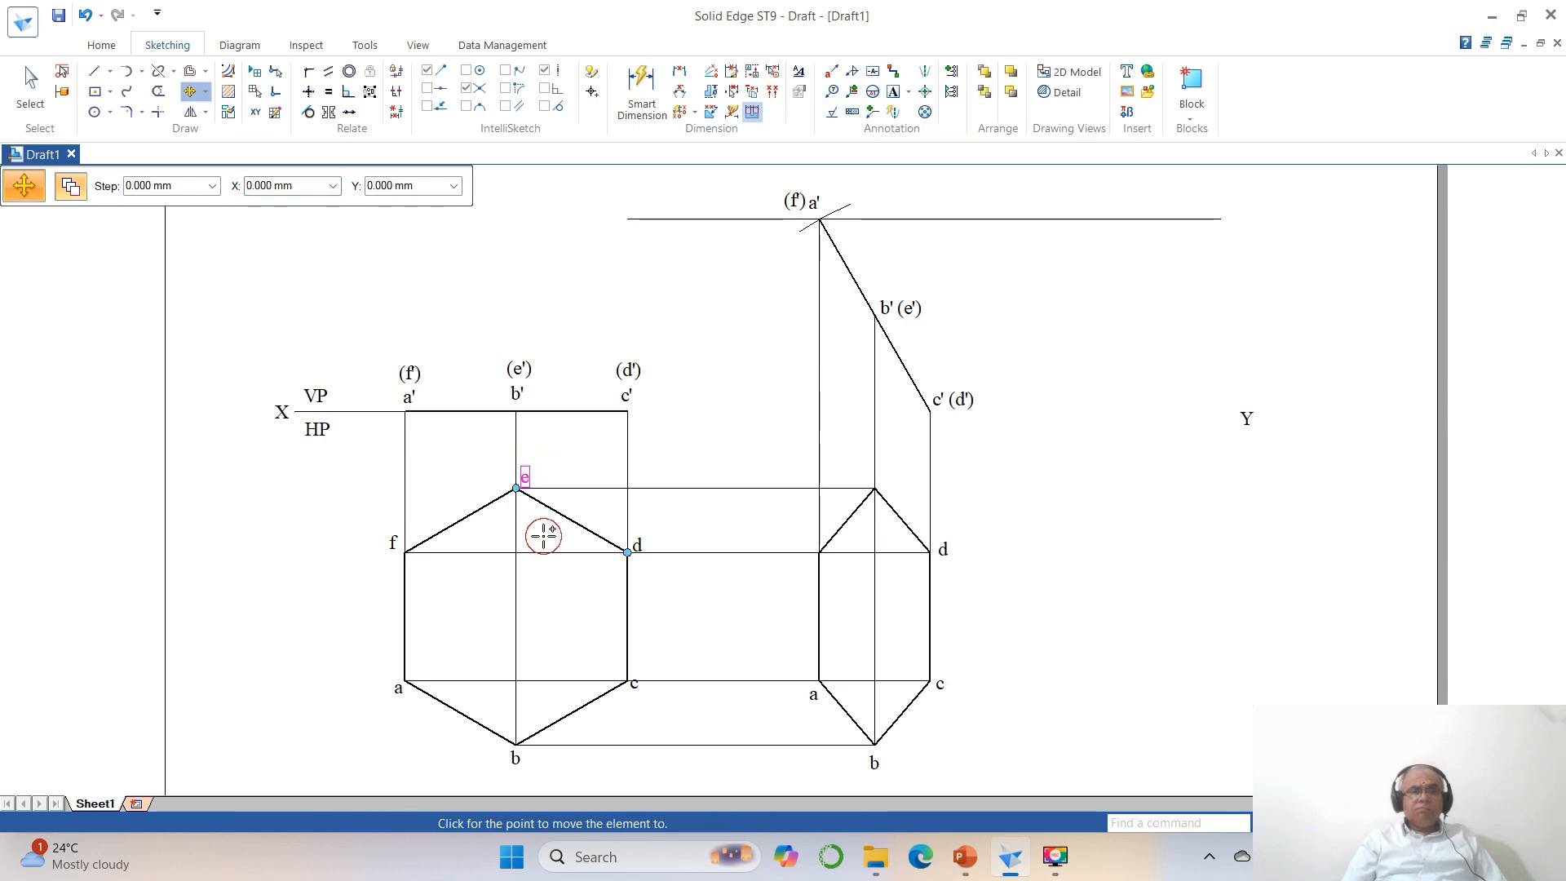
left_click(881, 534)
left_click(392, 554)
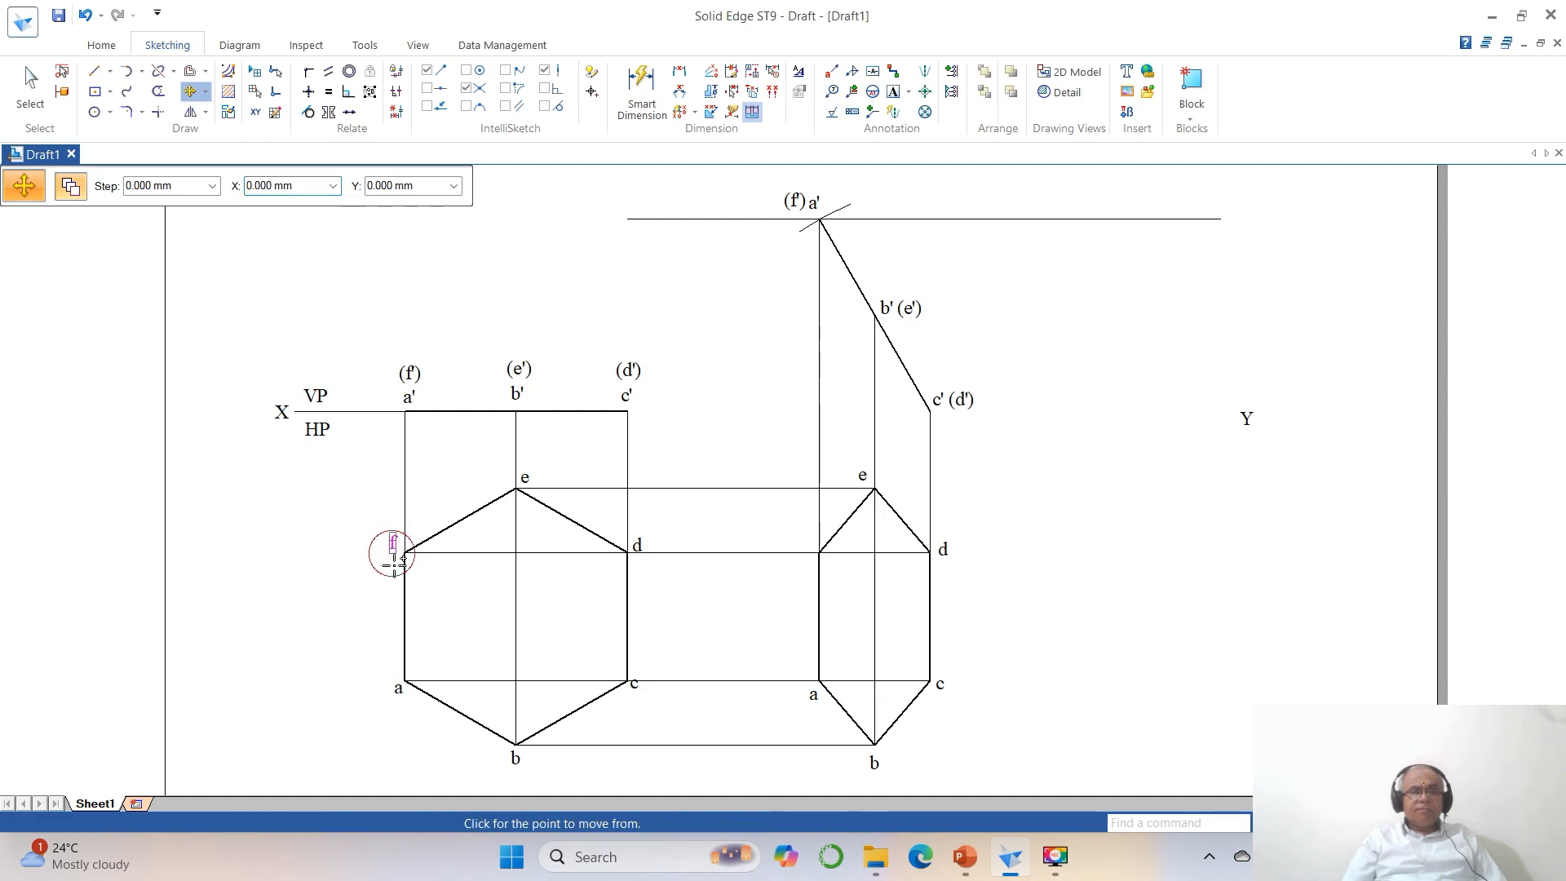
left_click(393, 624)
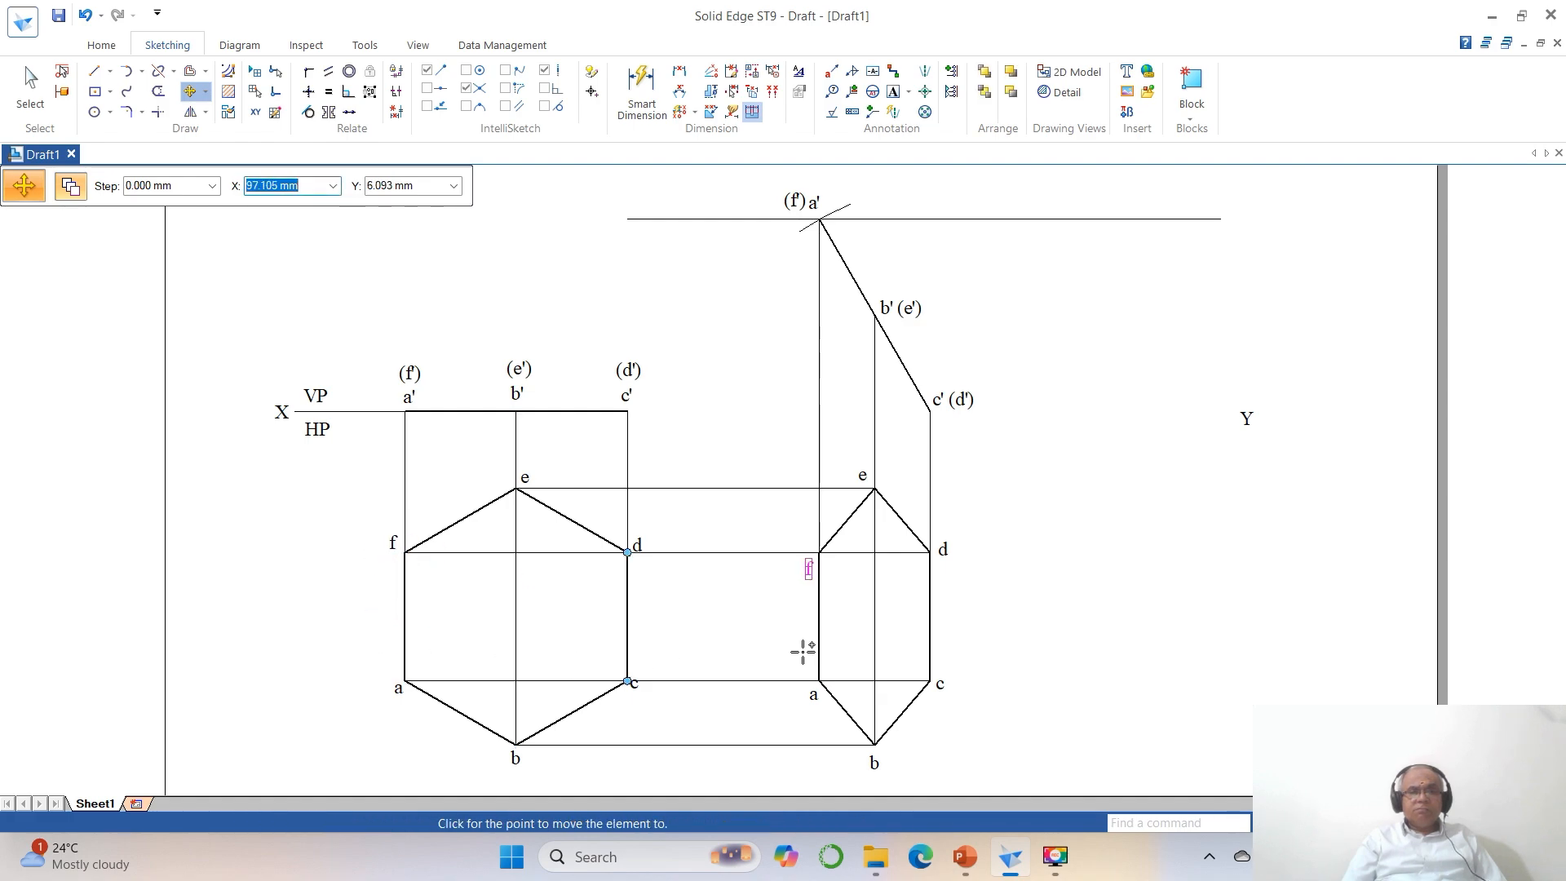
left_click(803, 650)
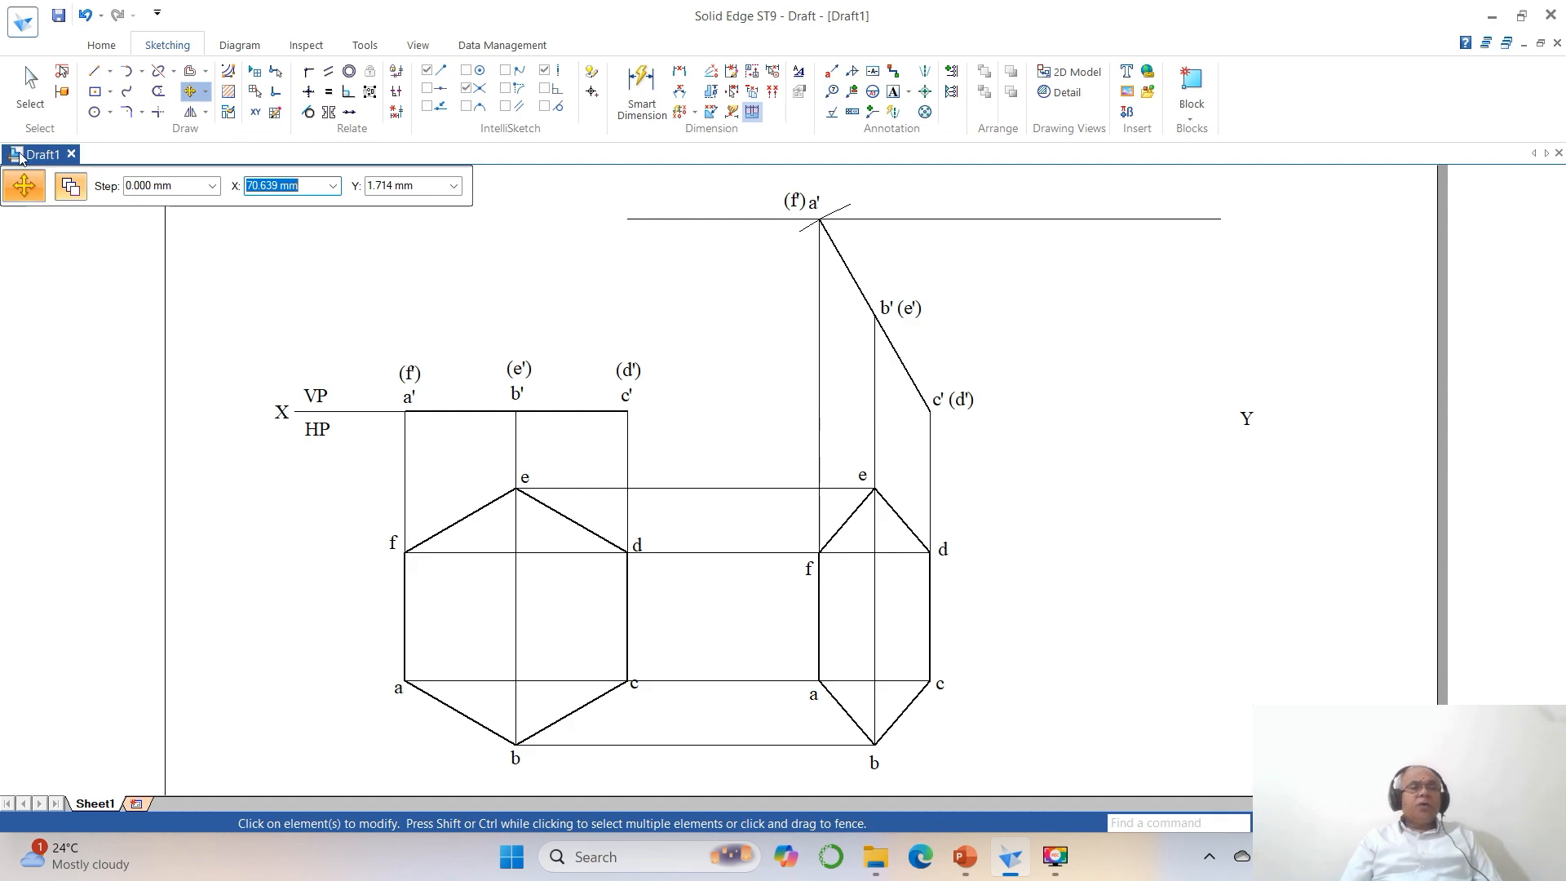
left_click(30, 88)
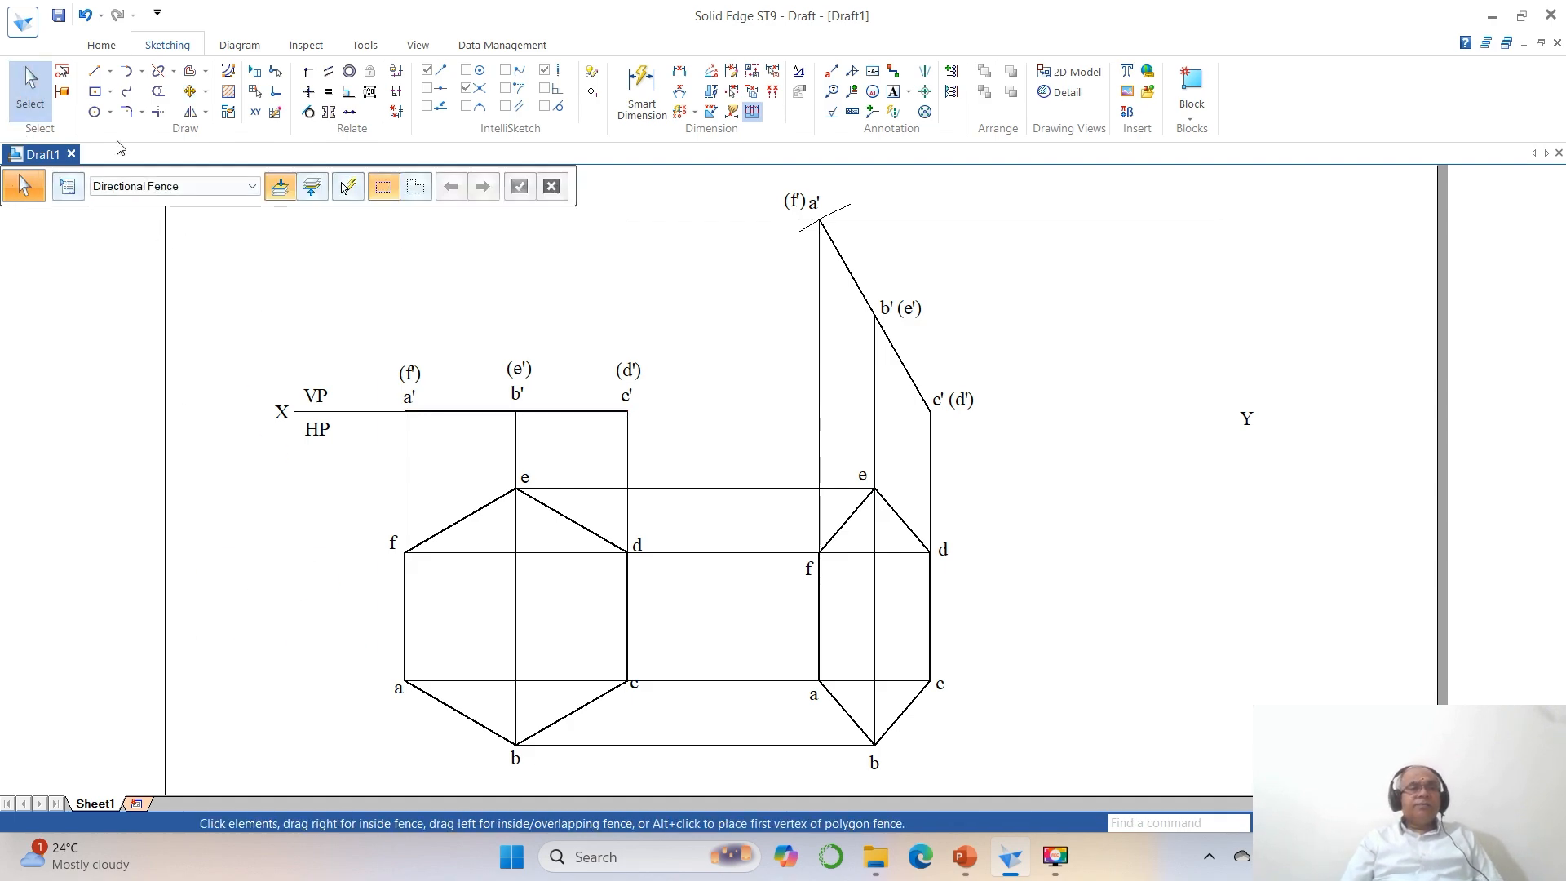
Extend the XY reference line with a horizontal line about 137 mm long from c' to just before the Y label.
left_click(95, 71)
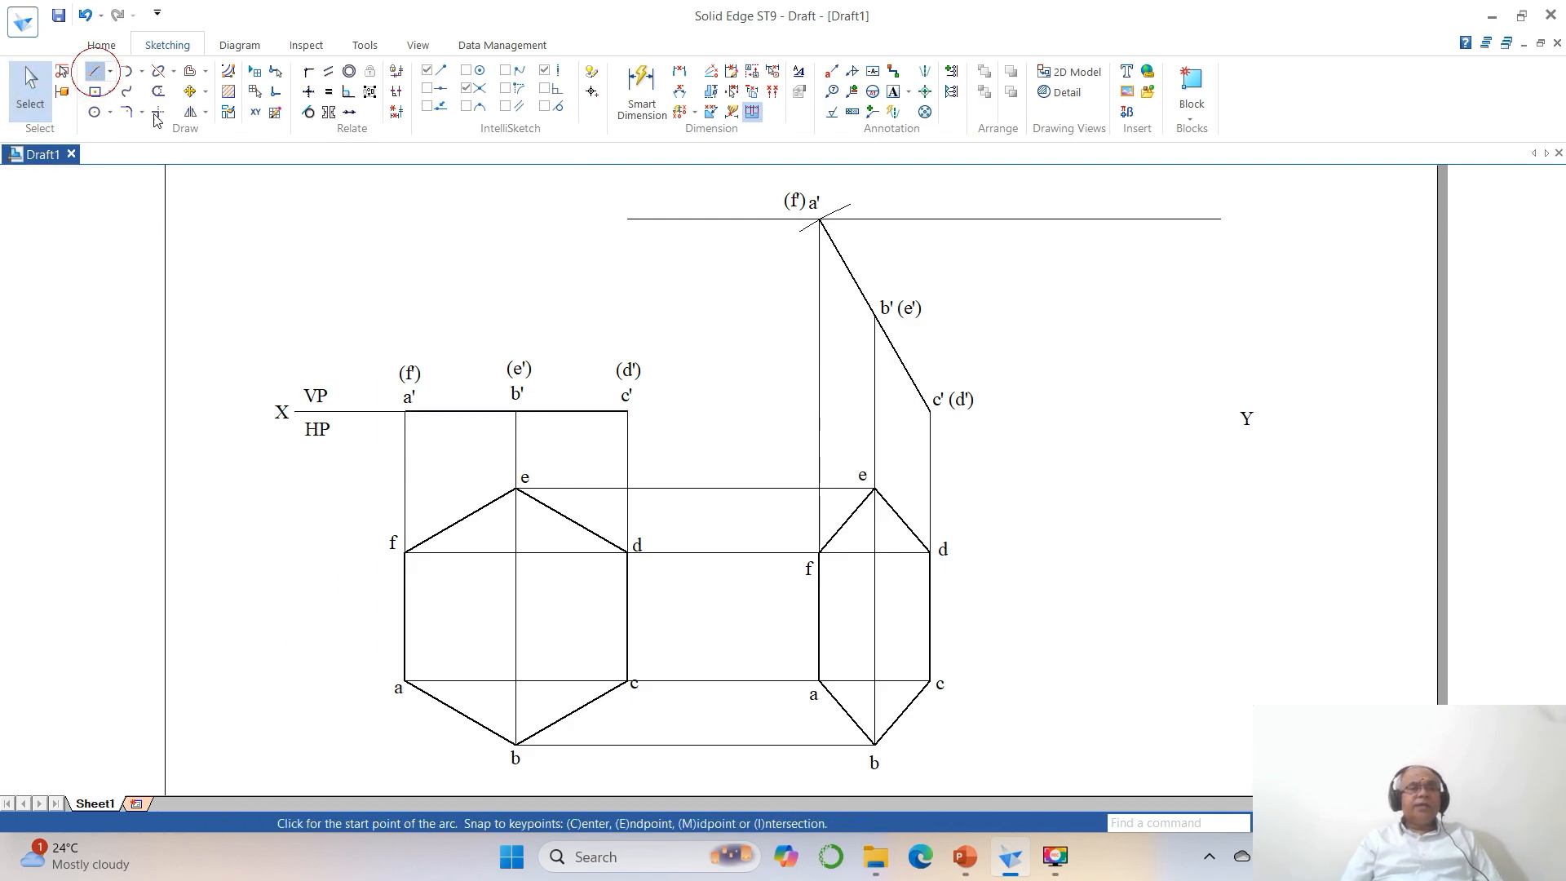
left_click(630, 412)
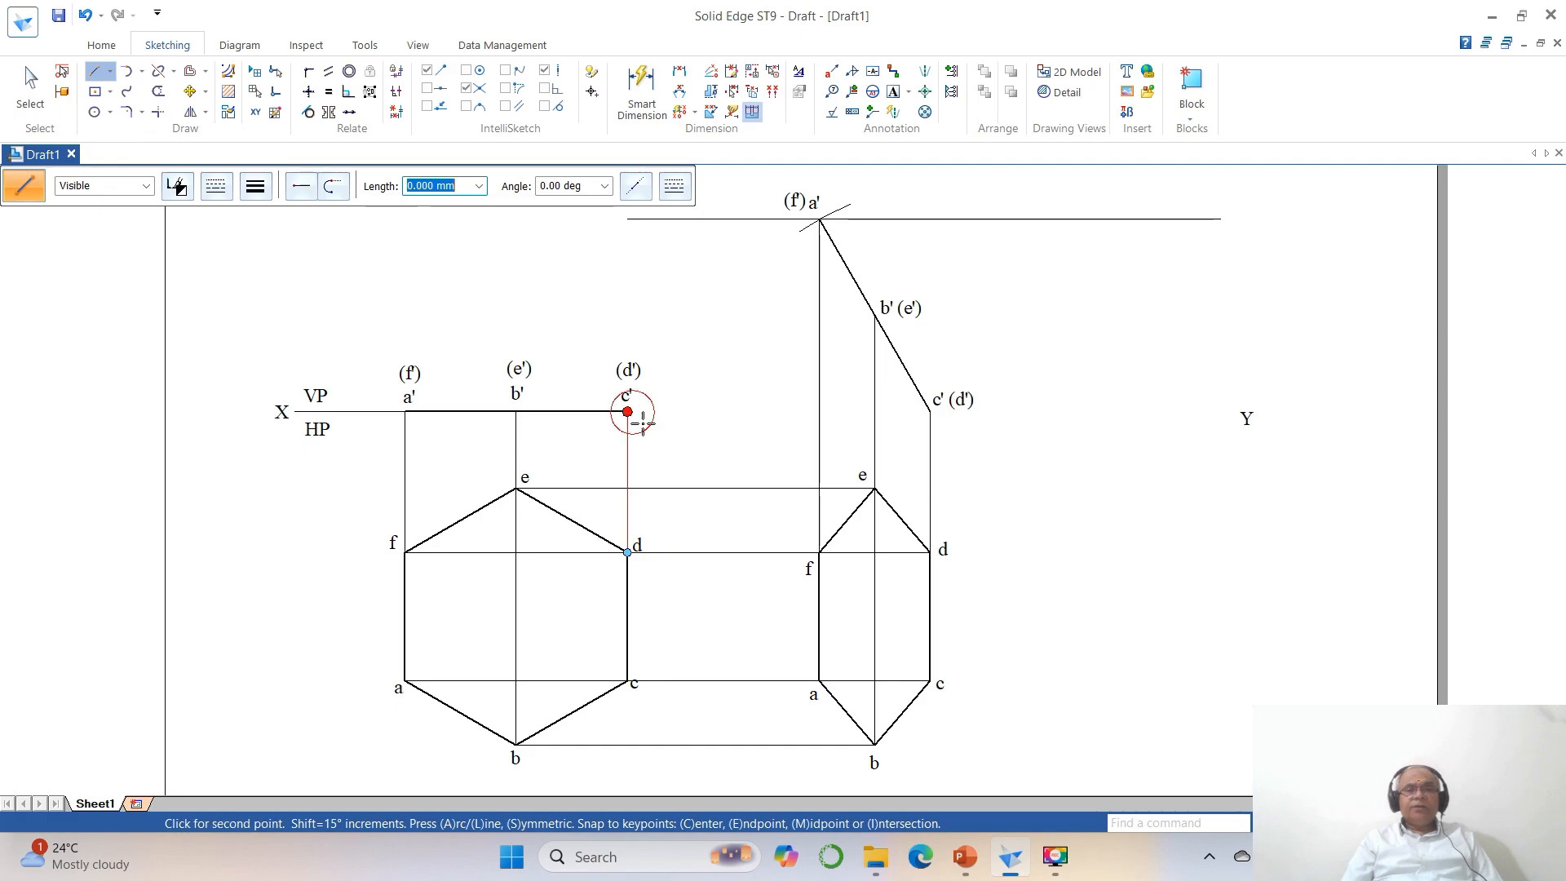
left_click(1218, 412)
right_click(1150, 497)
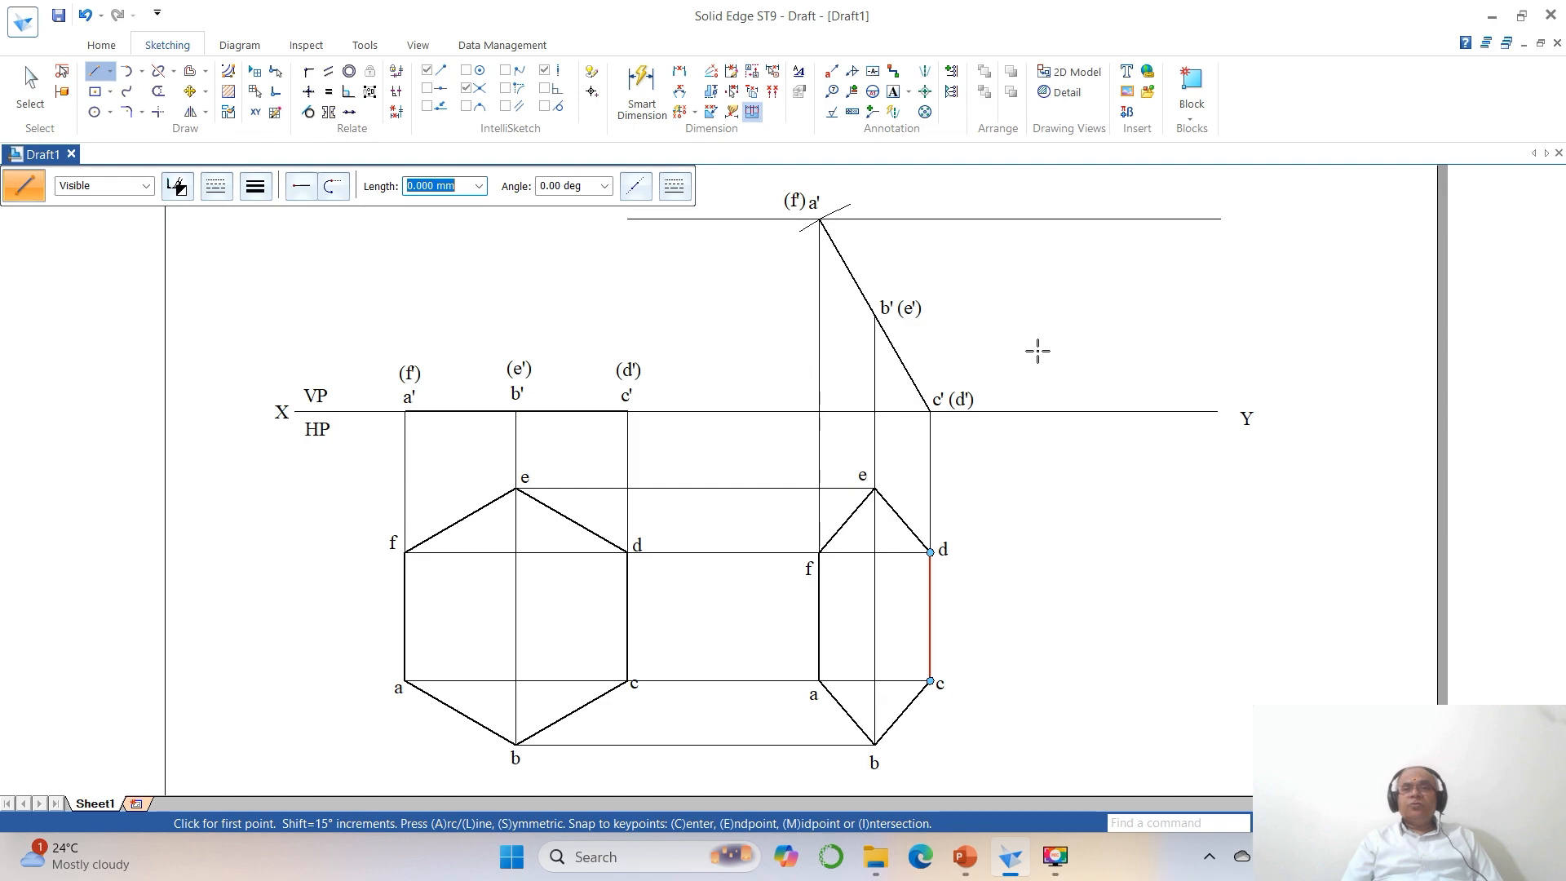
Group the six outline edges of the foreshortened hexagon together with the construction lines inside it.
left_click(1188, 122)
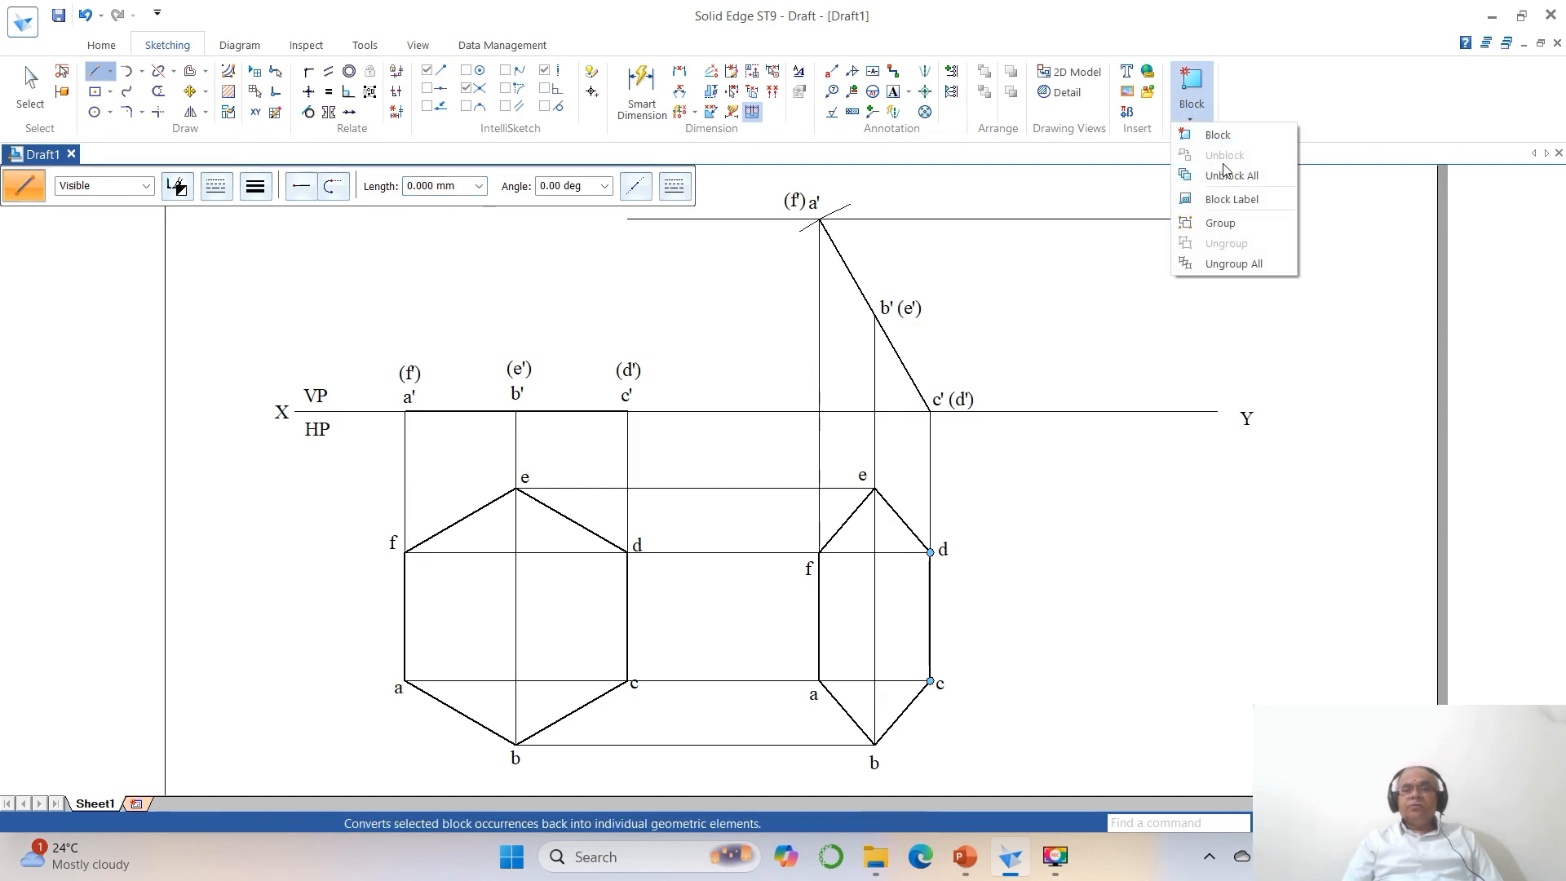
left_click(1221, 235)
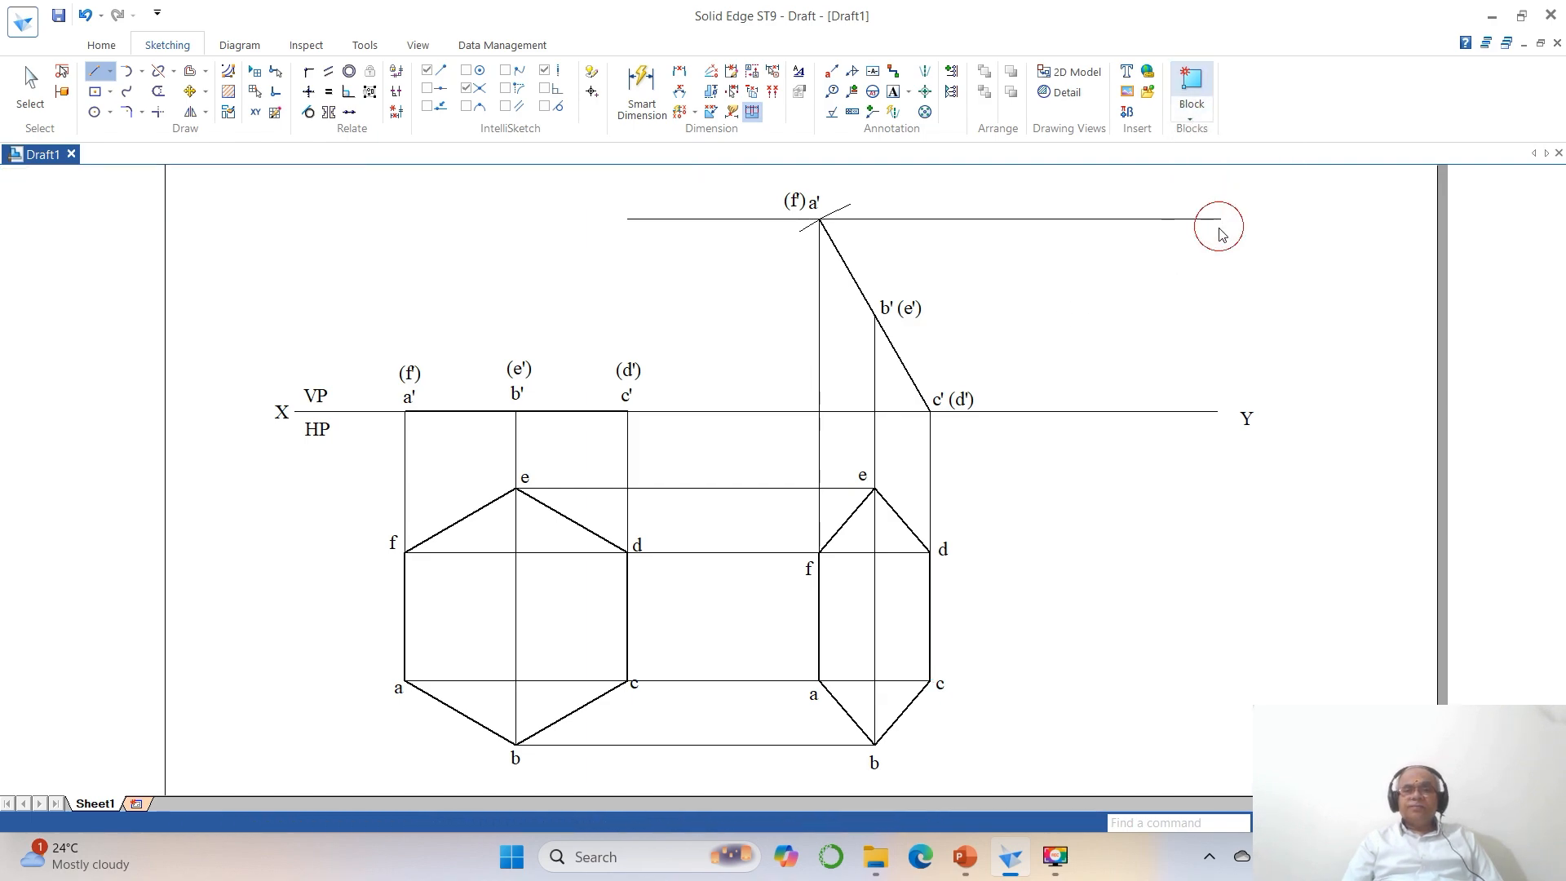
left_click(843, 531)
left_click(894, 515)
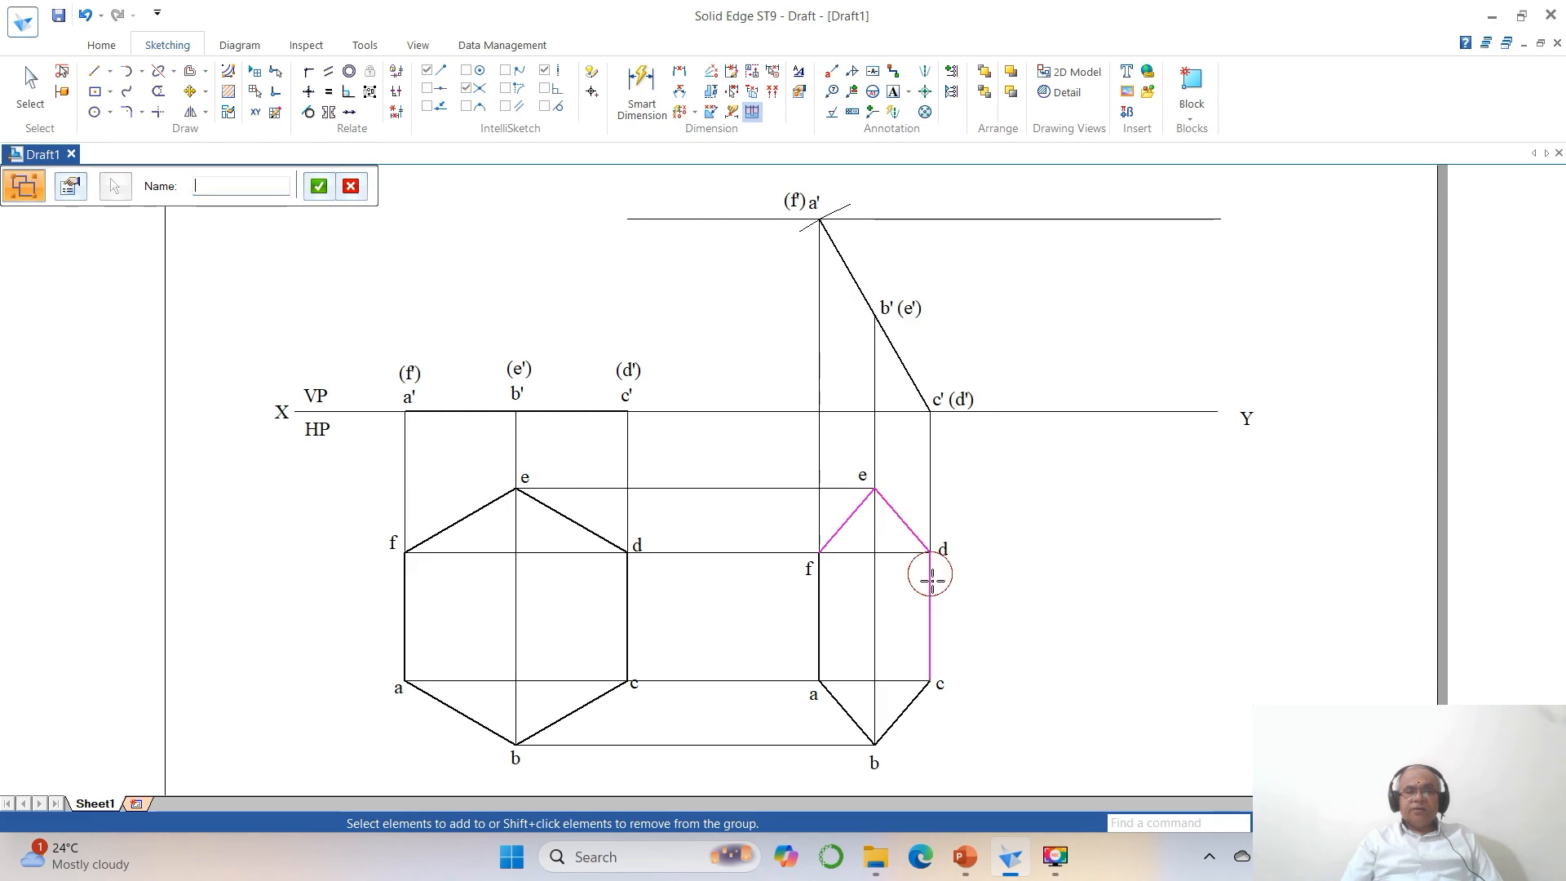
left_click(929, 577)
left_click(890, 715)
left_click(840, 705)
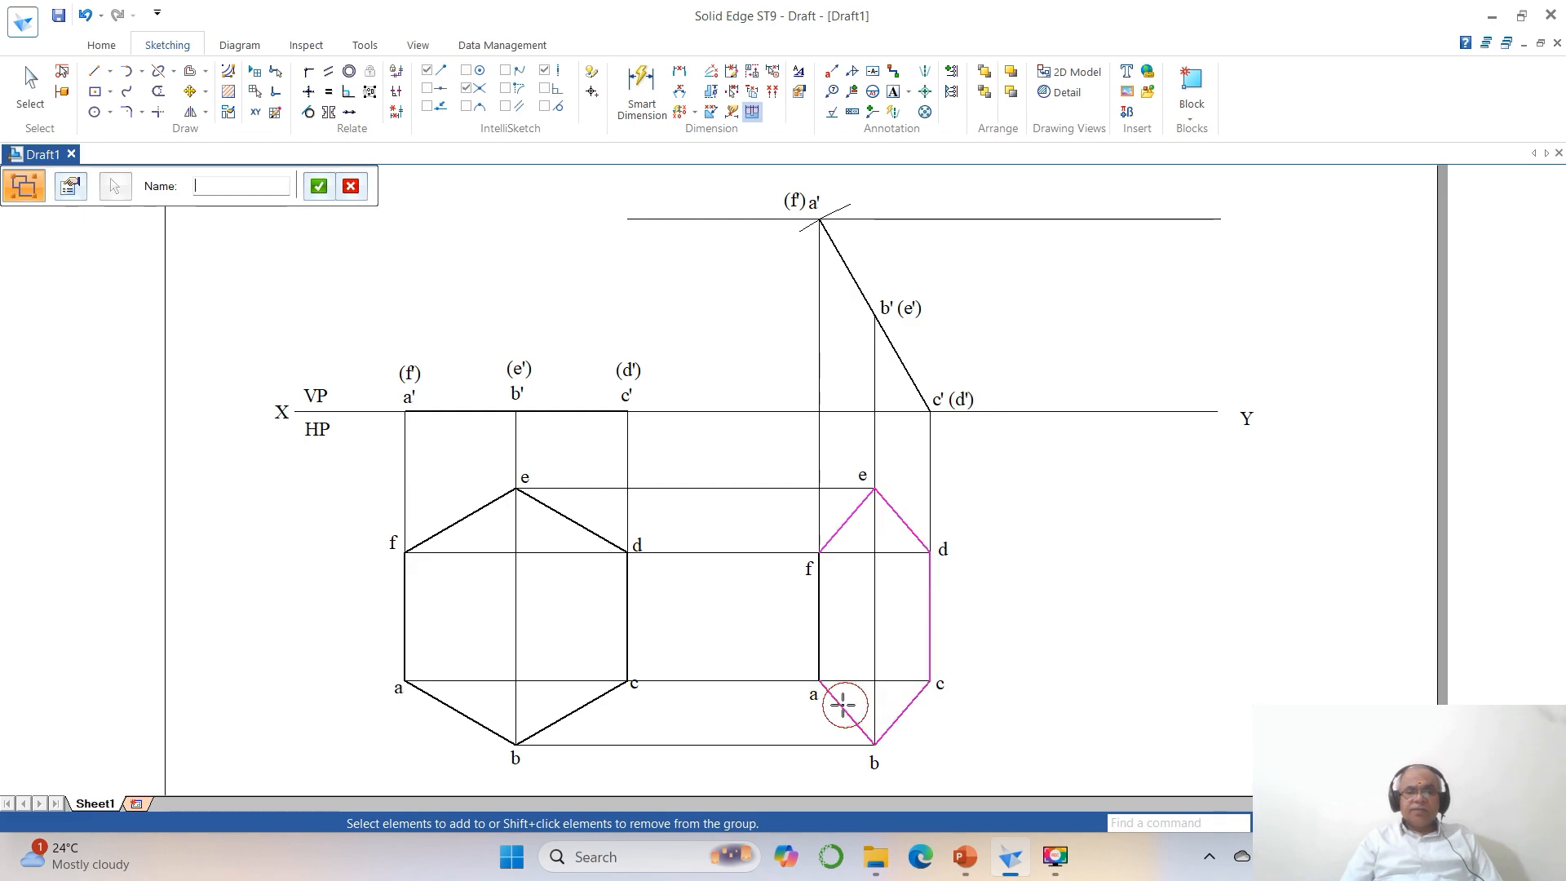
left_click(819, 645)
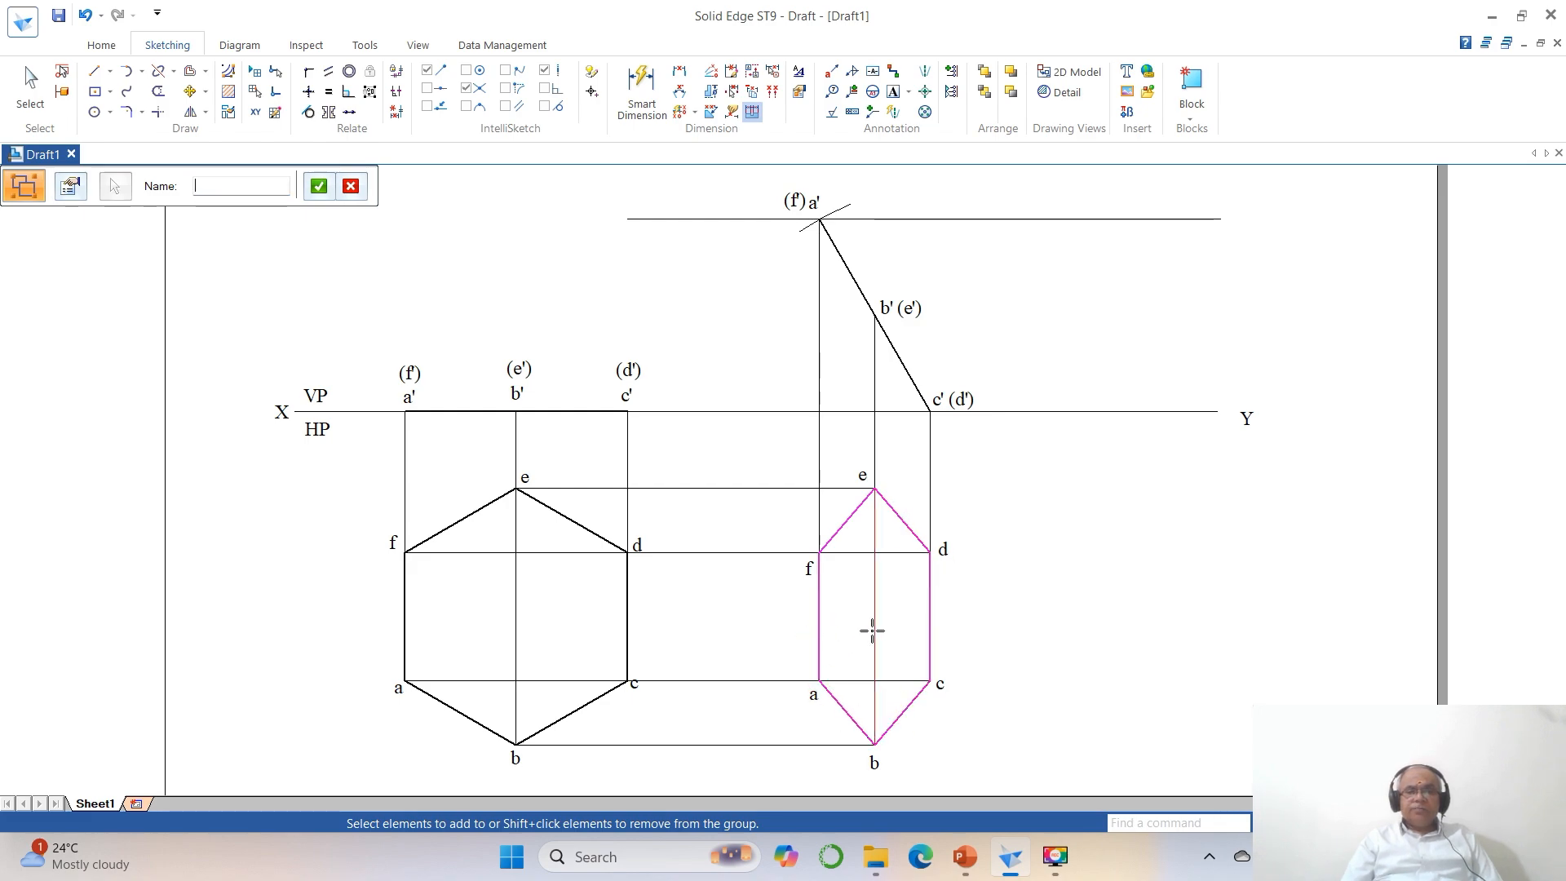
left_click(907, 555)
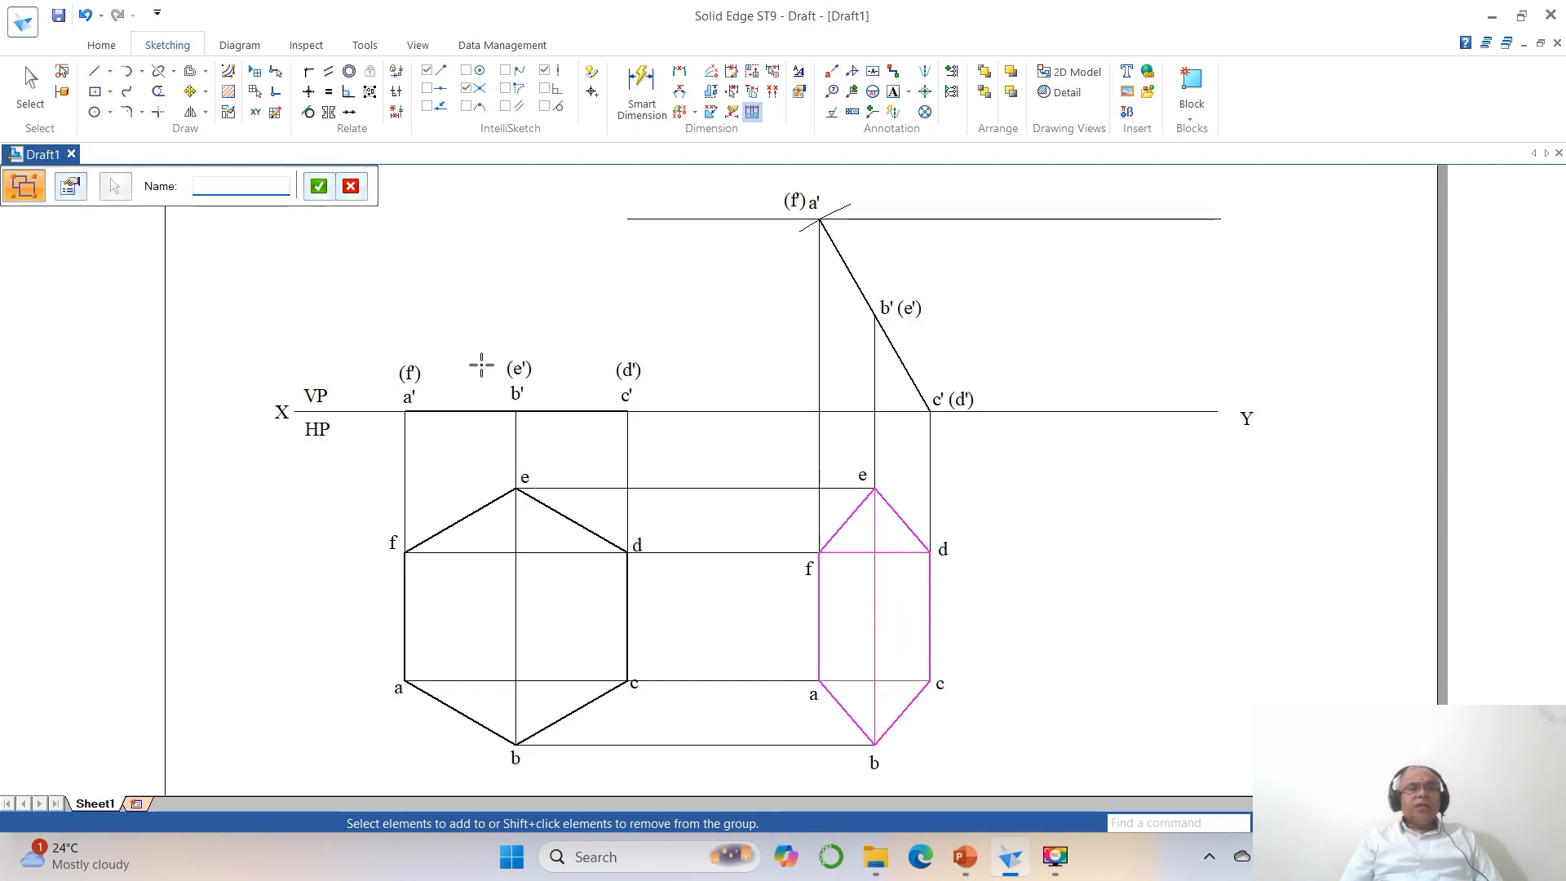
left_click(318, 187)
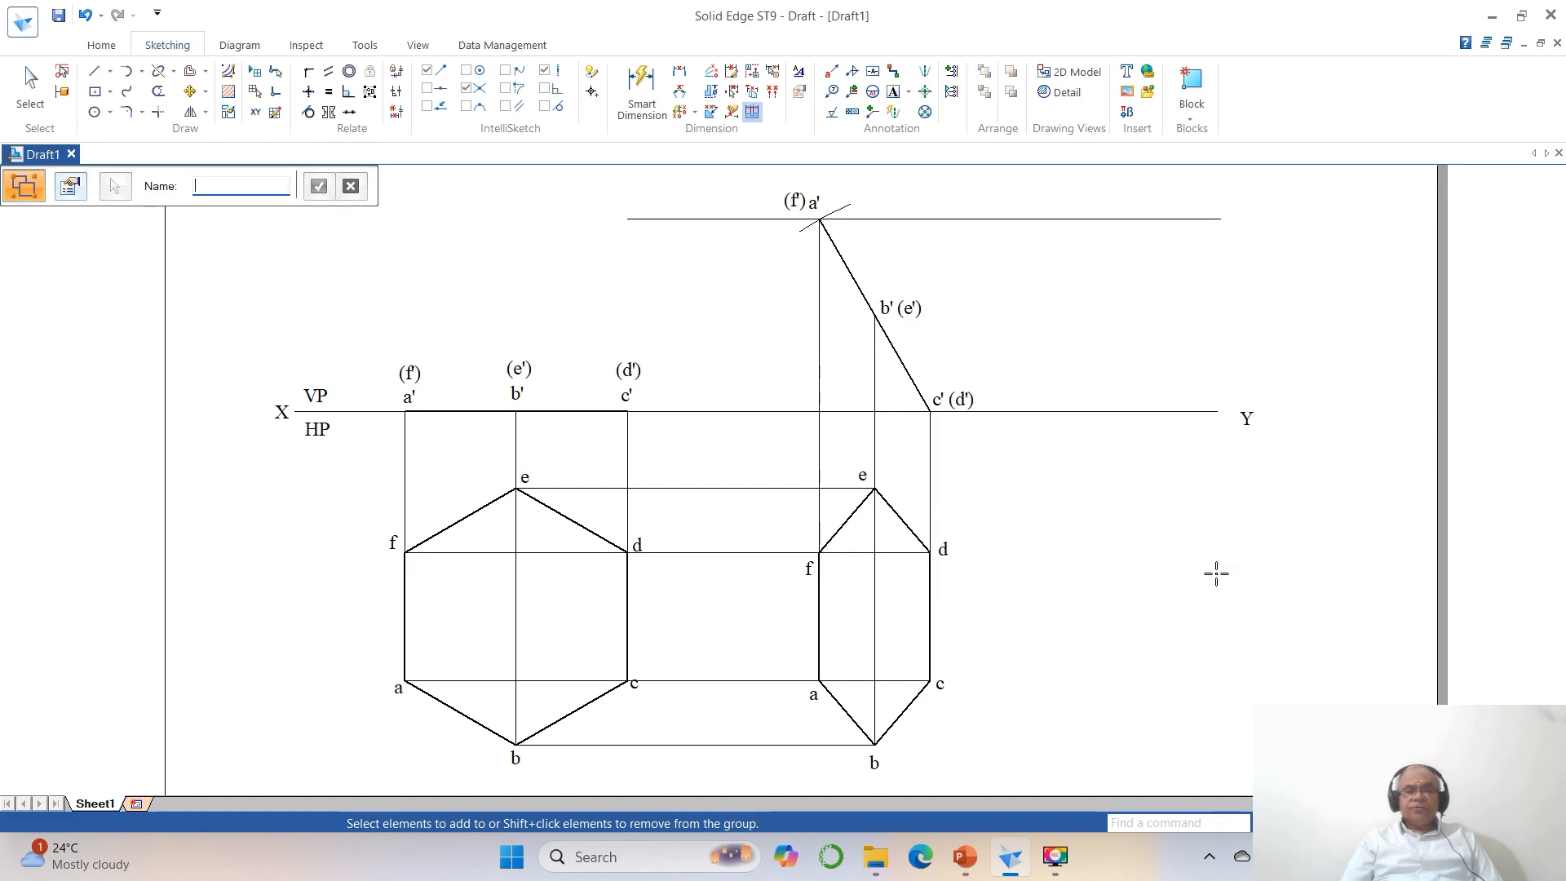
Place a copy of the grouped foreshortened hexagon in the empty space below the Y end of the reference line.
left_click(190, 90)
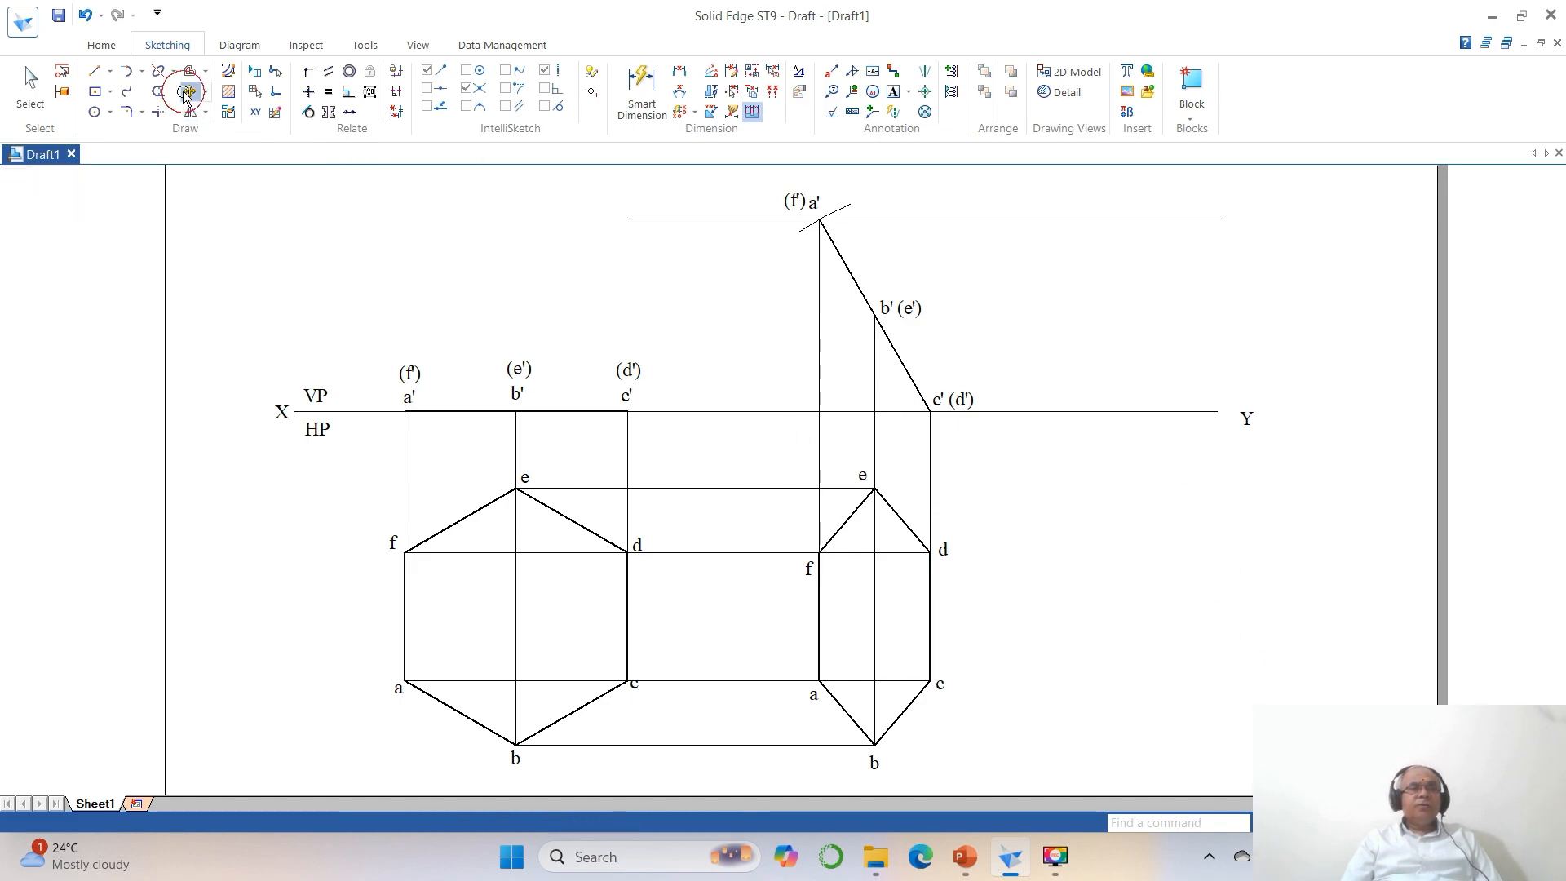
left_click(875, 628)
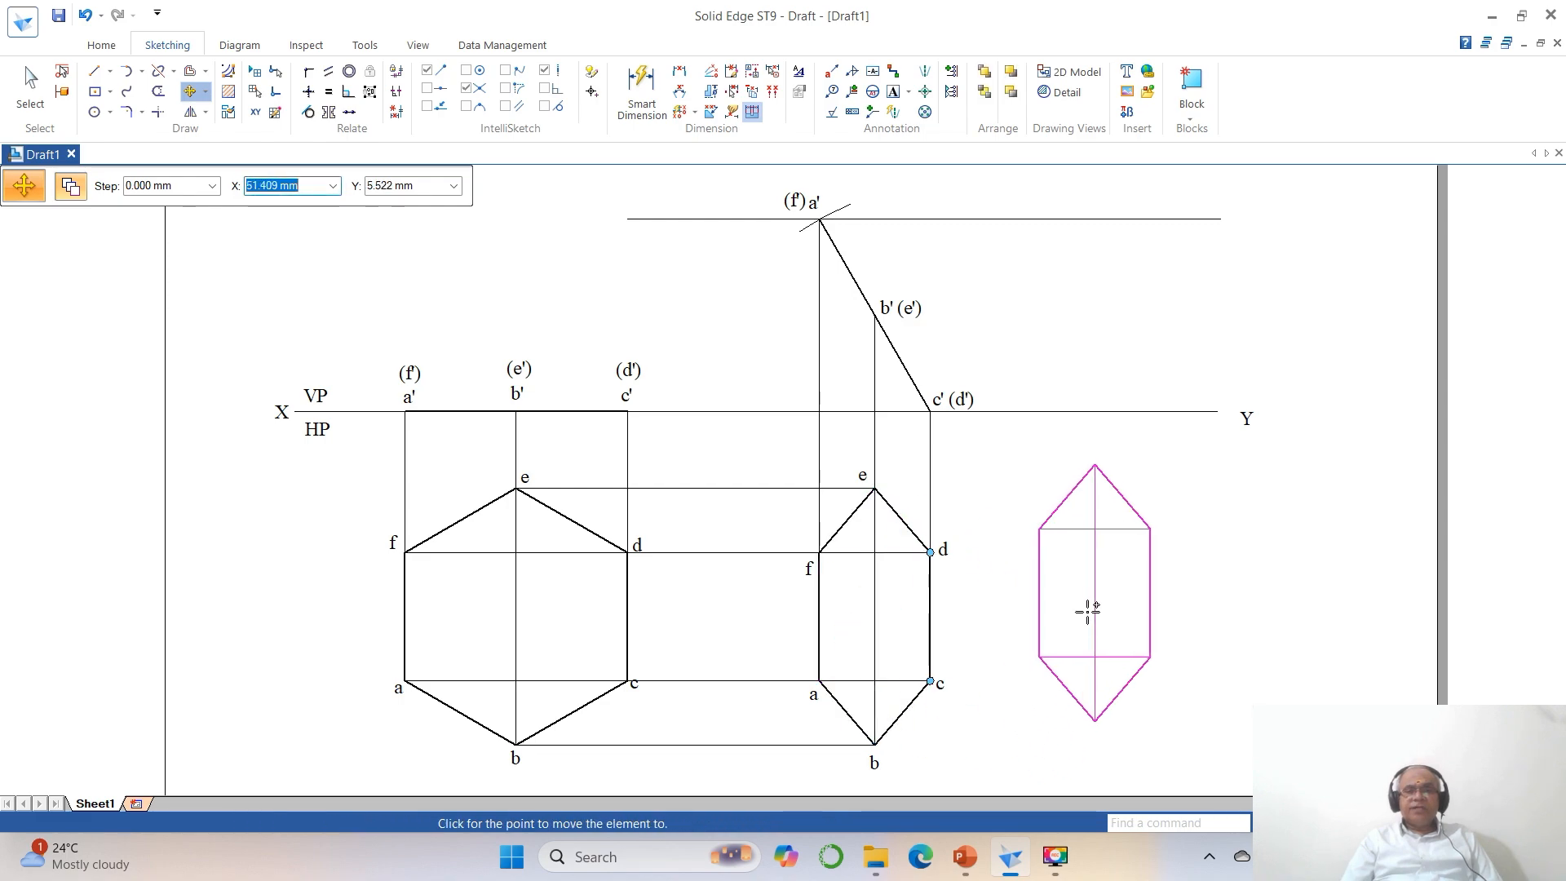
left_click(1096, 608)
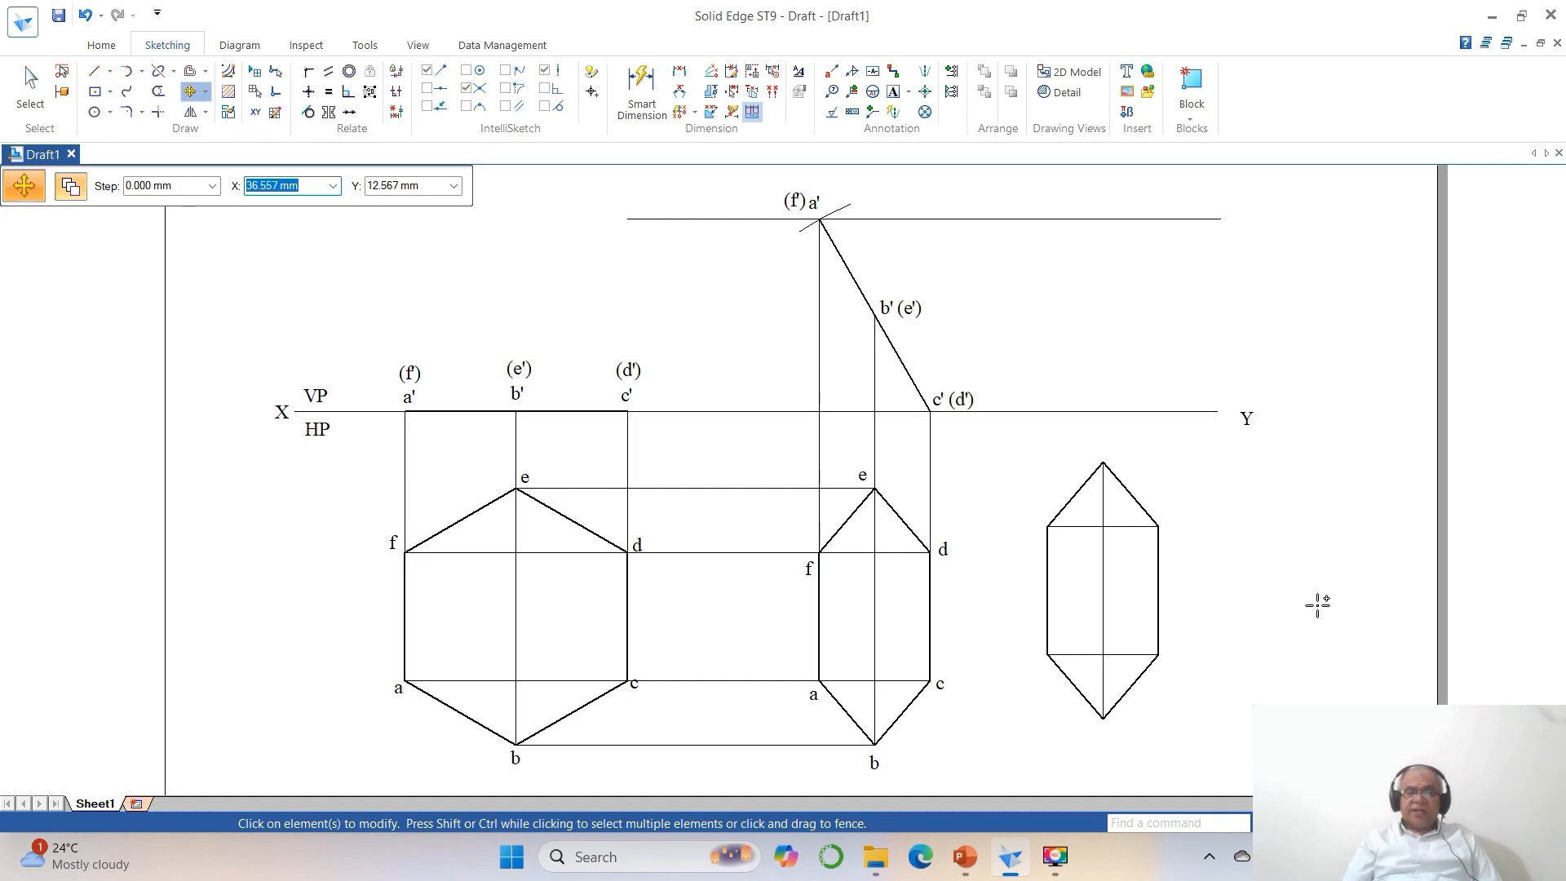
Rotate the copied hexagon 90 degrees about the lower end of its c-d edge so that this edge lies horizontal.
left_click(205, 92)
left_click(216, 130)
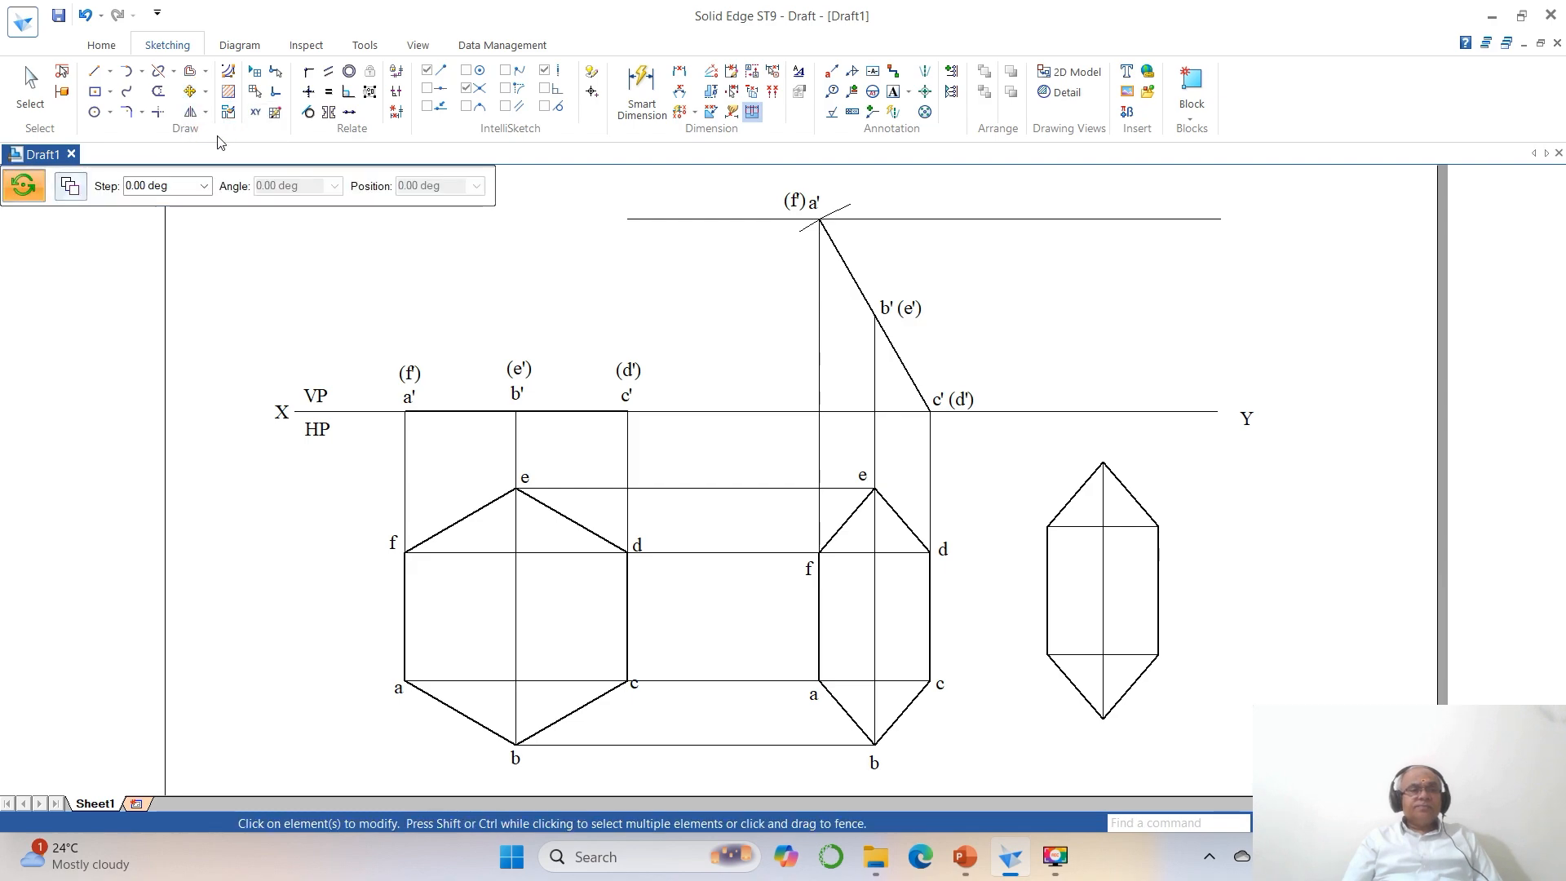
left_click(1158, 601)
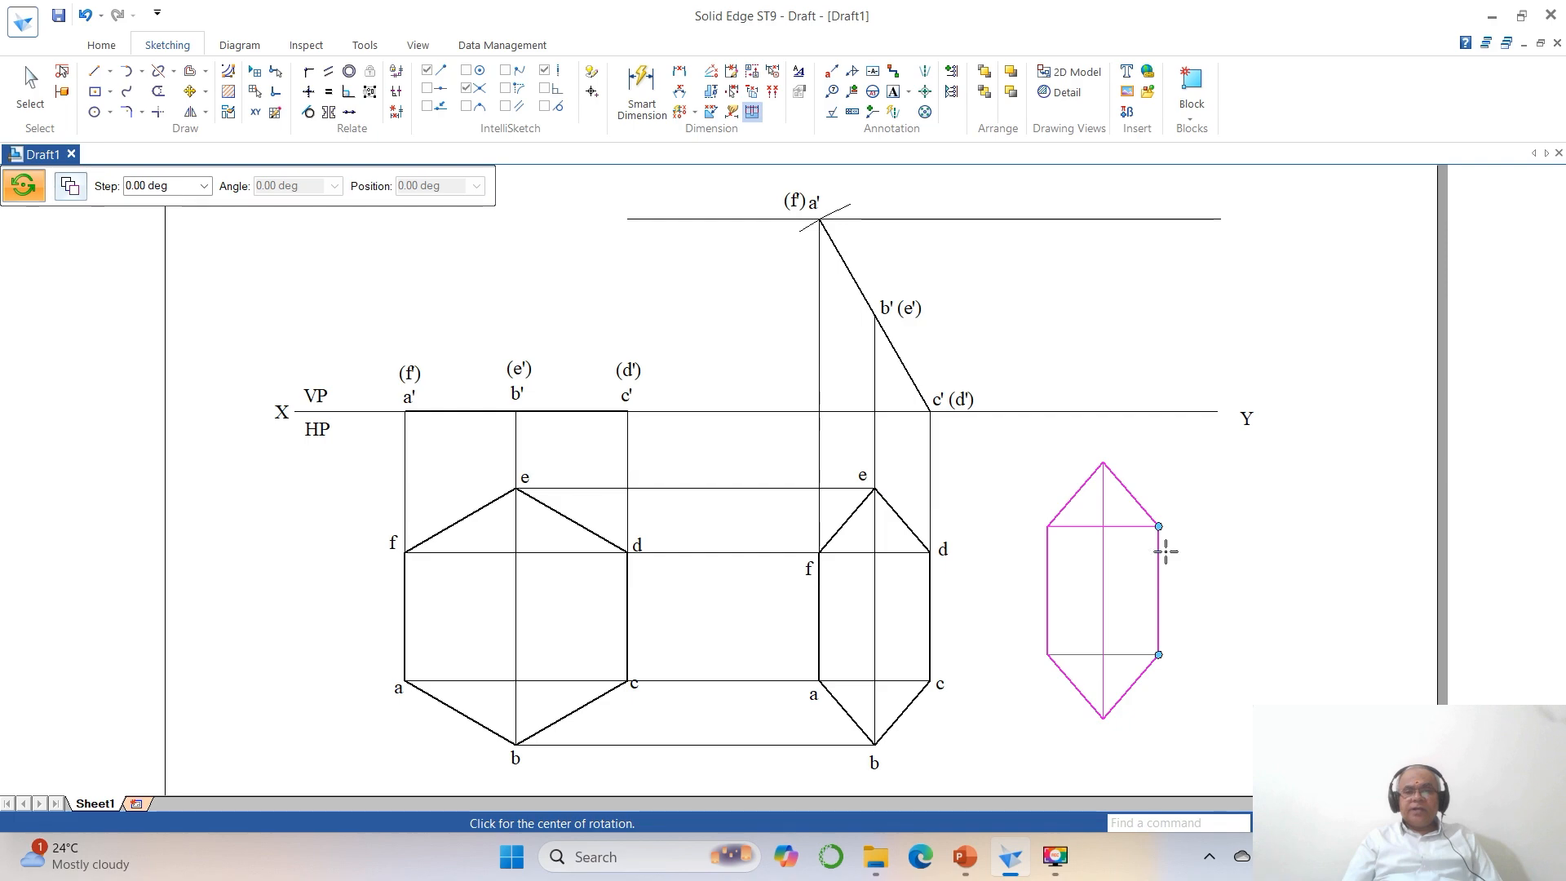
left_click(1158, 655)
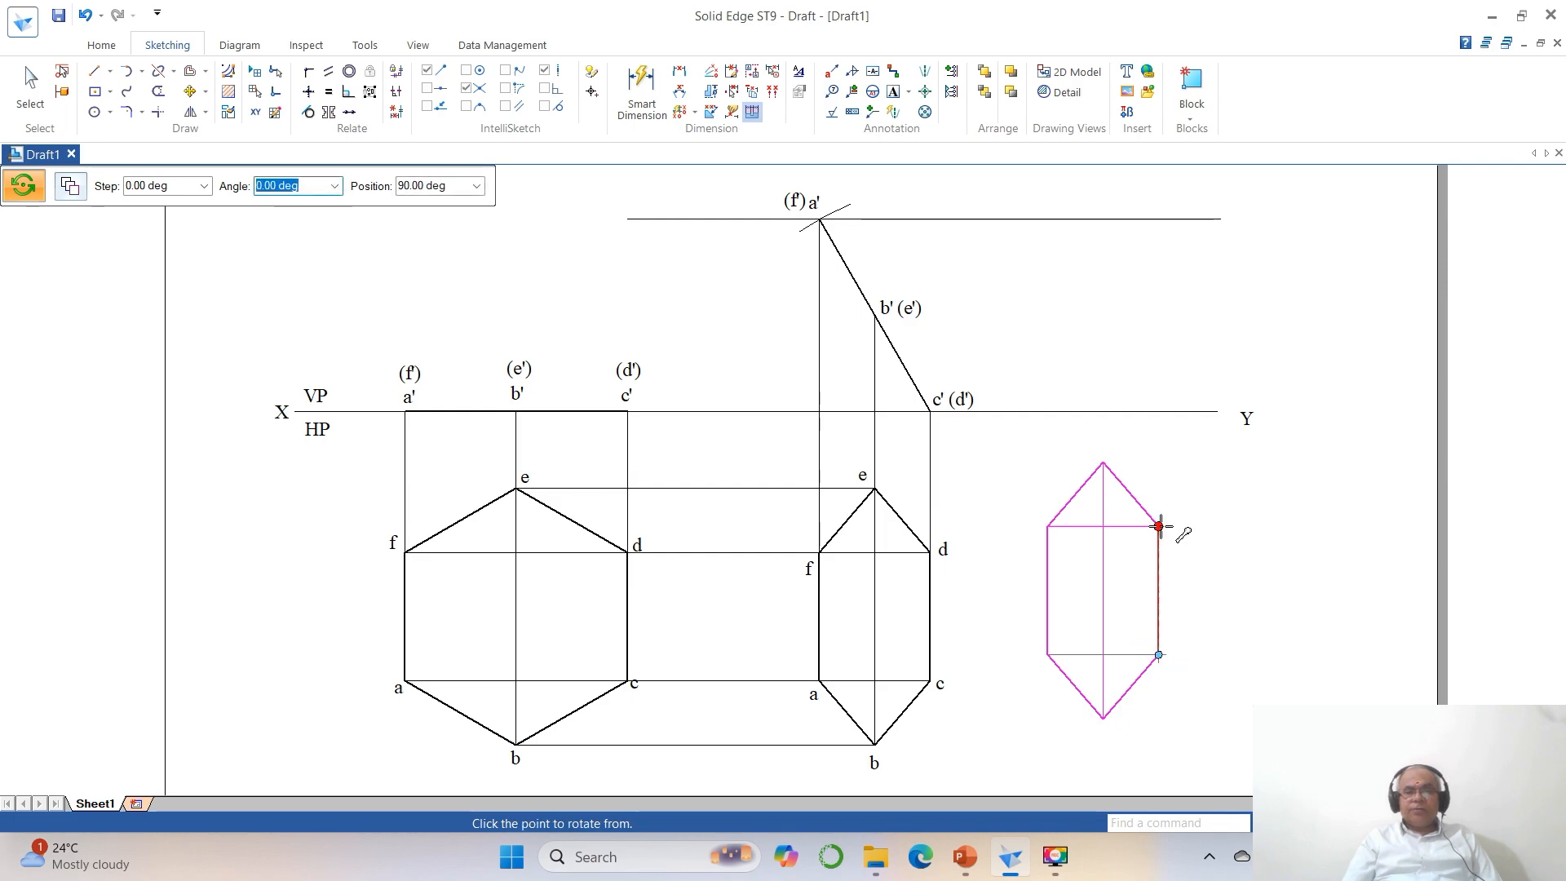
left_click(1158, 526)
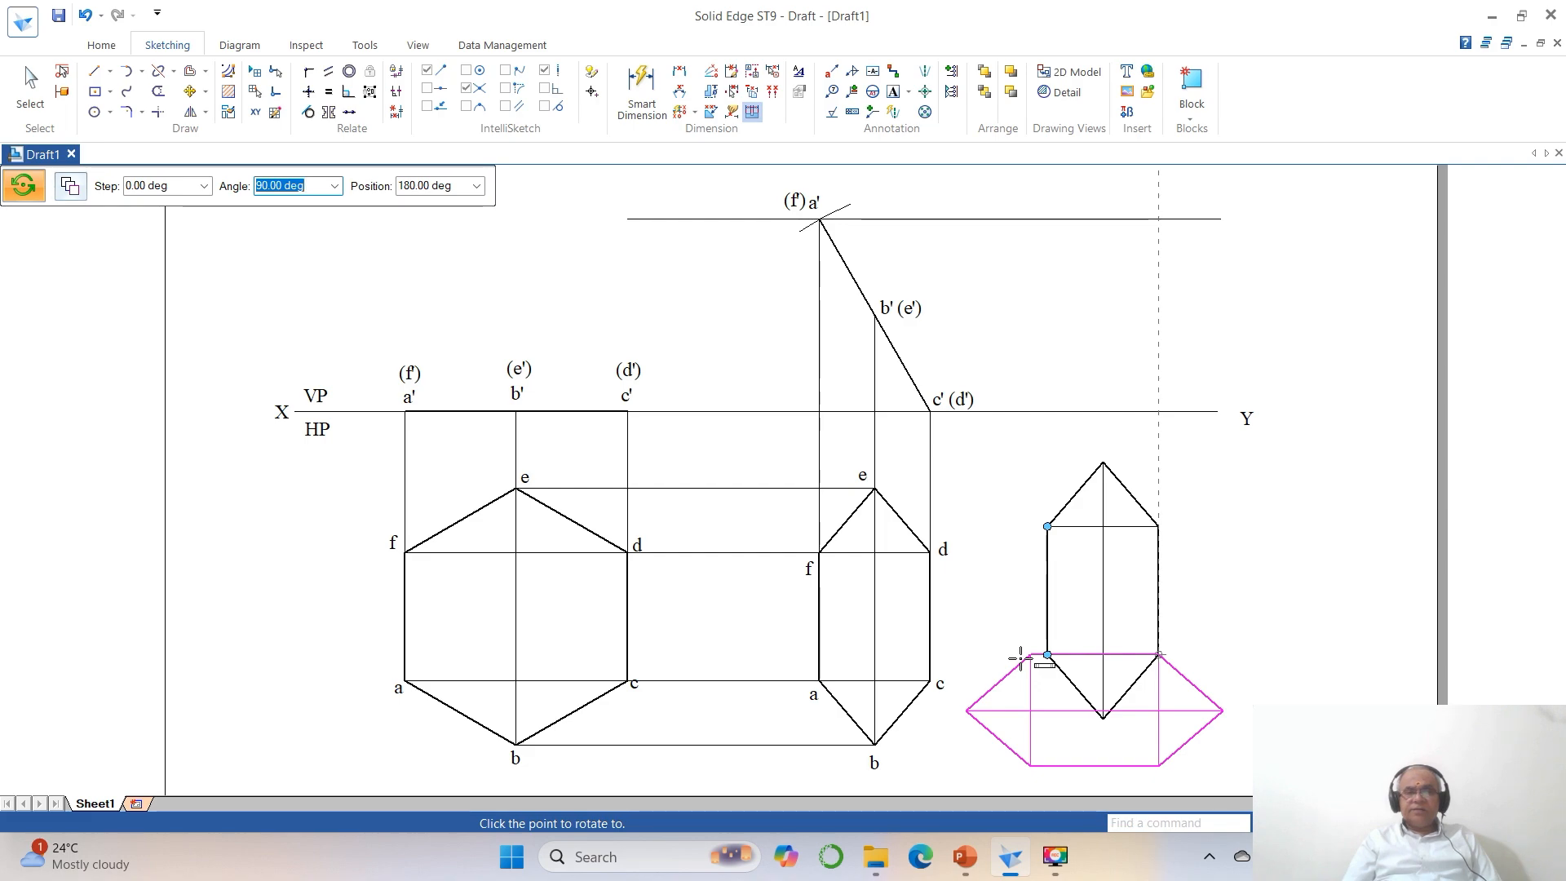
left_click(1019, 658)
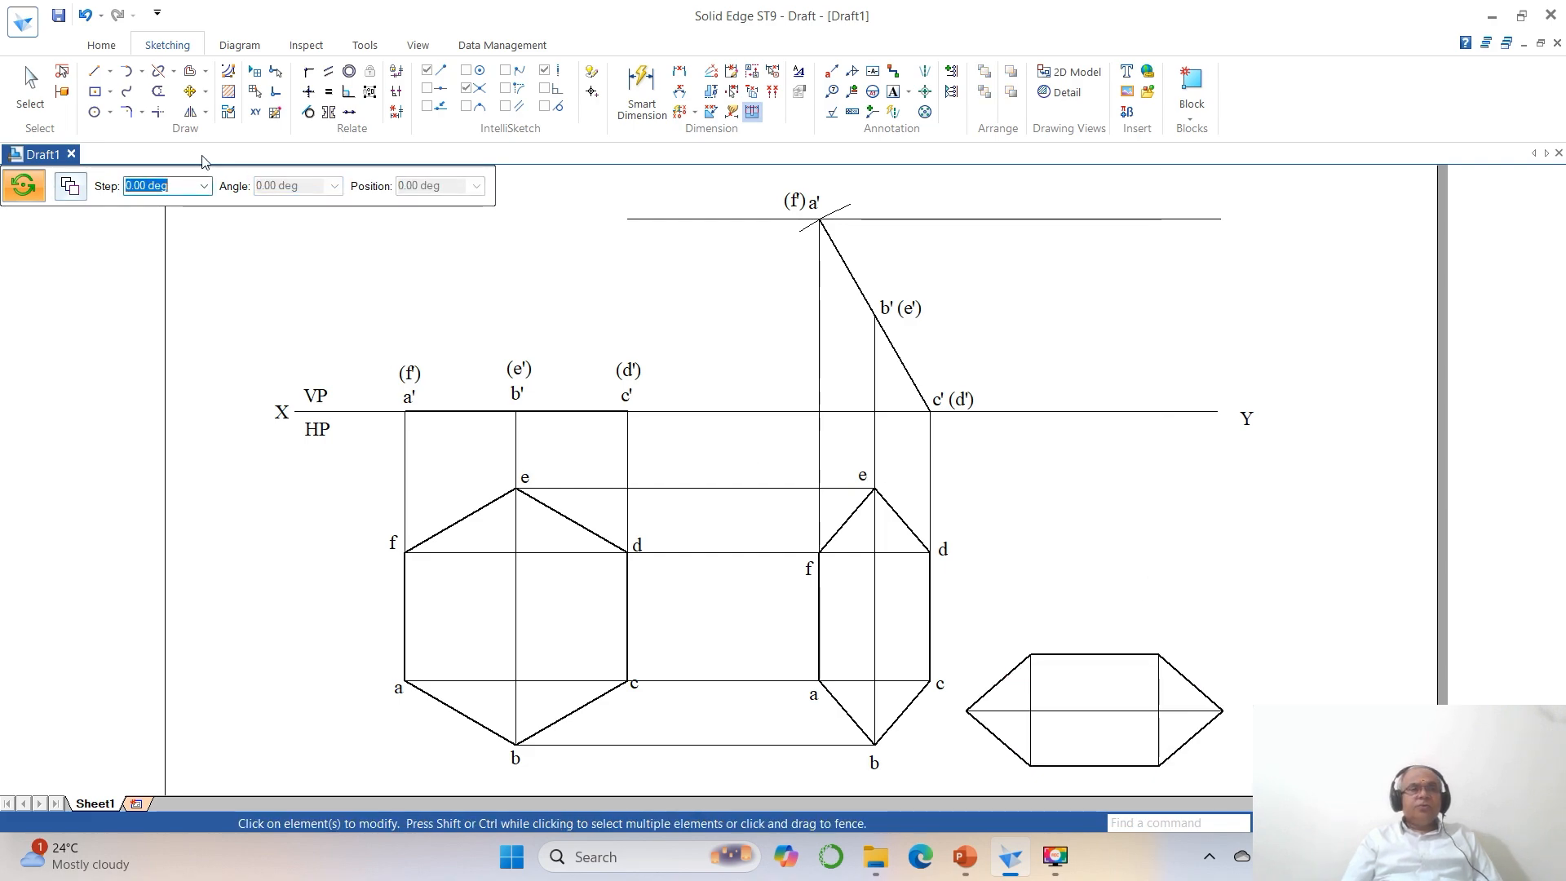
Enable point-on-element recognition and move the rotated hexagon so its upper horizontal edge lies on the XY line, short of the Y label.
left_click(428, 107)
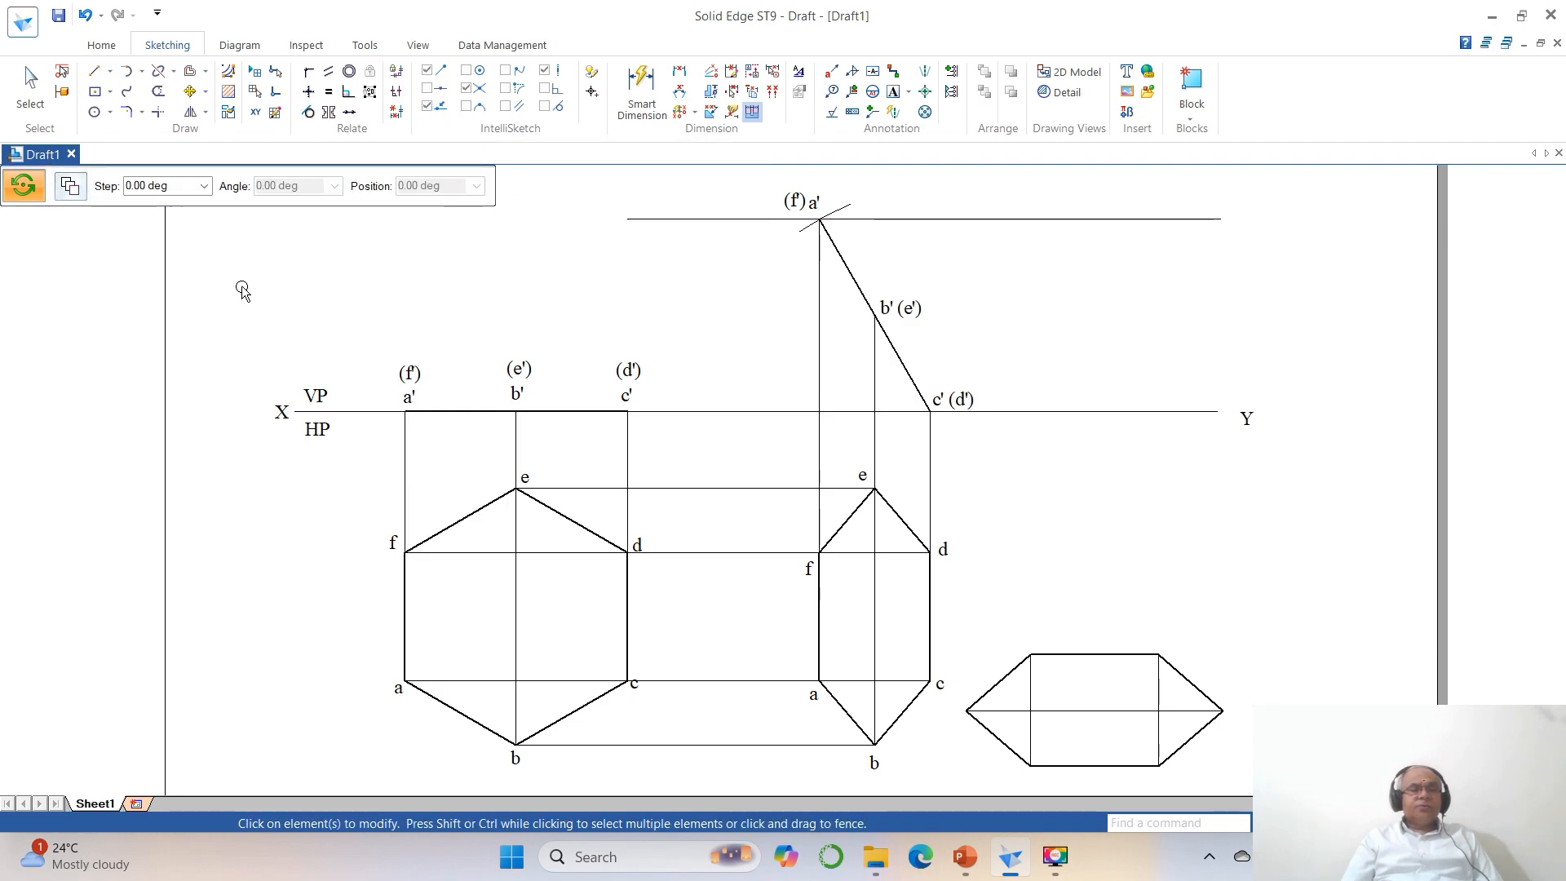
left_click(190, 91)
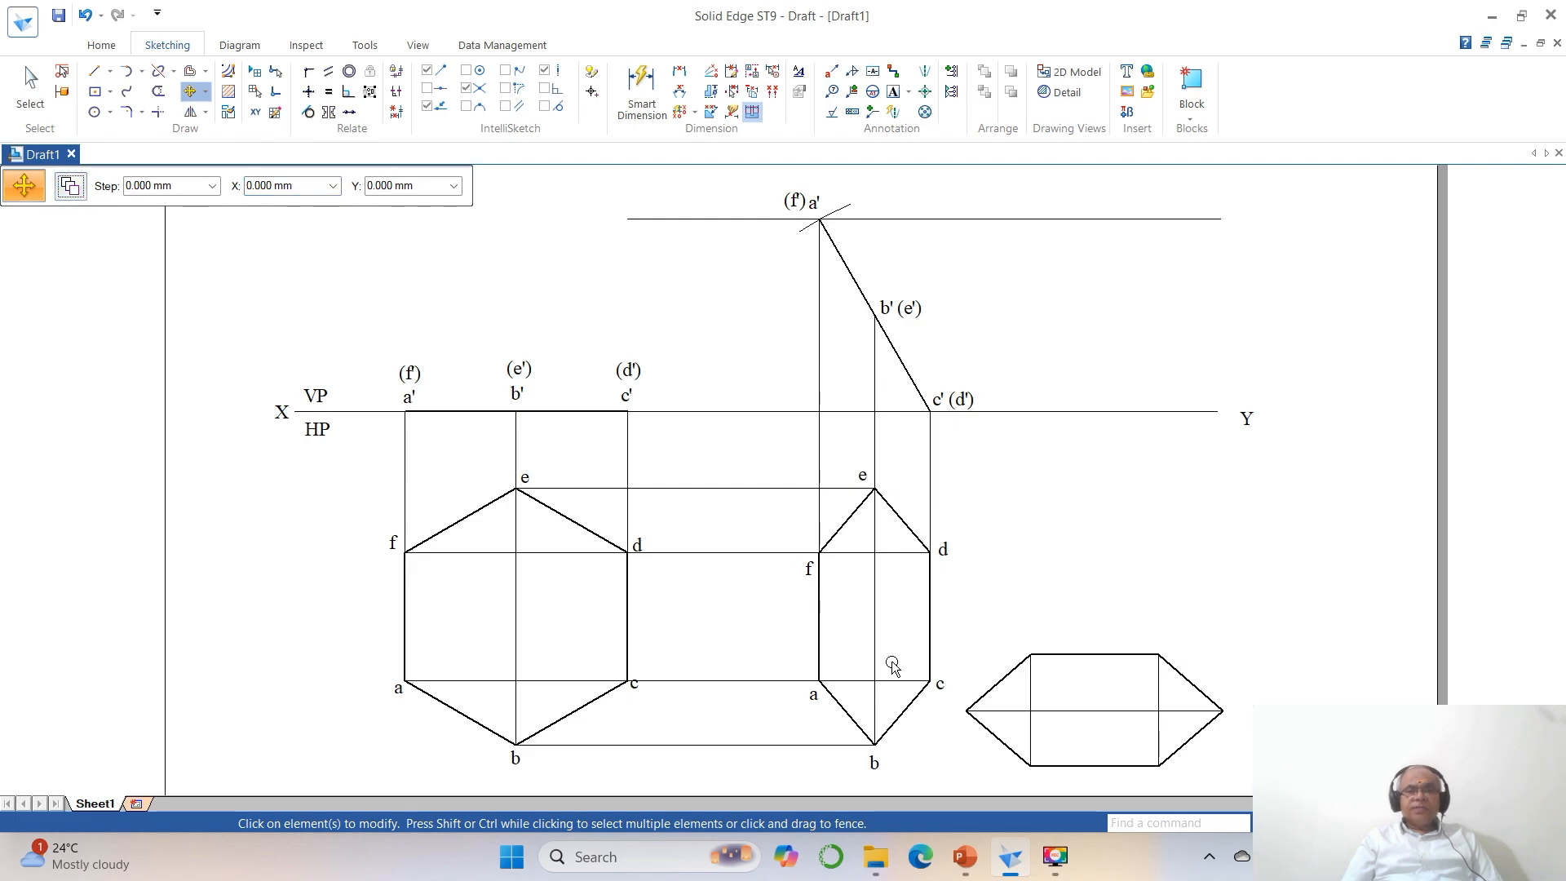
left_click(1083, 713)
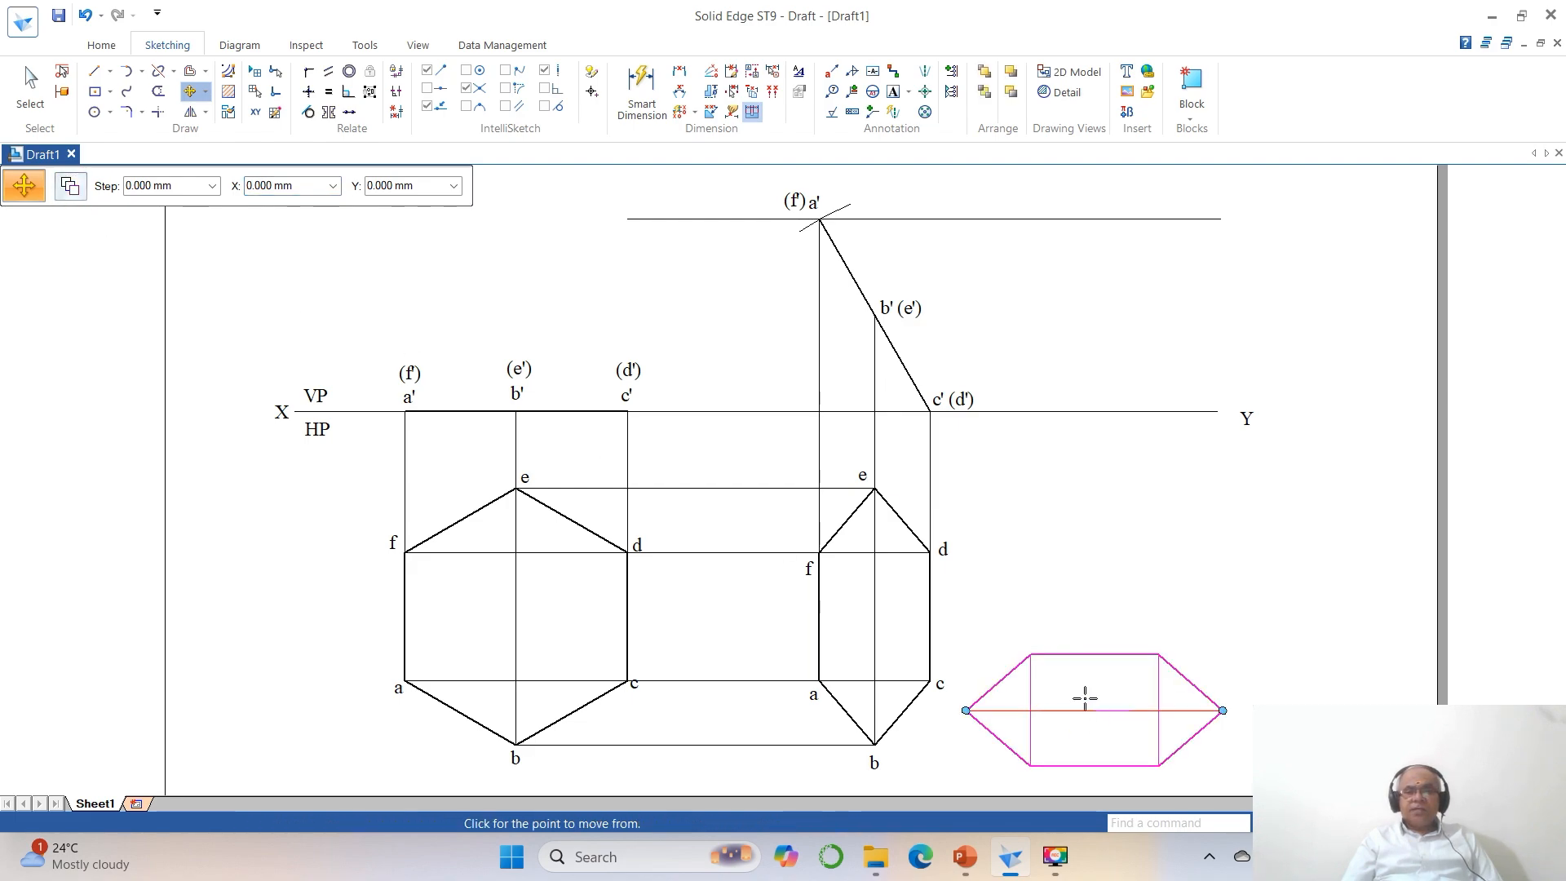
left_click(1095, 653)
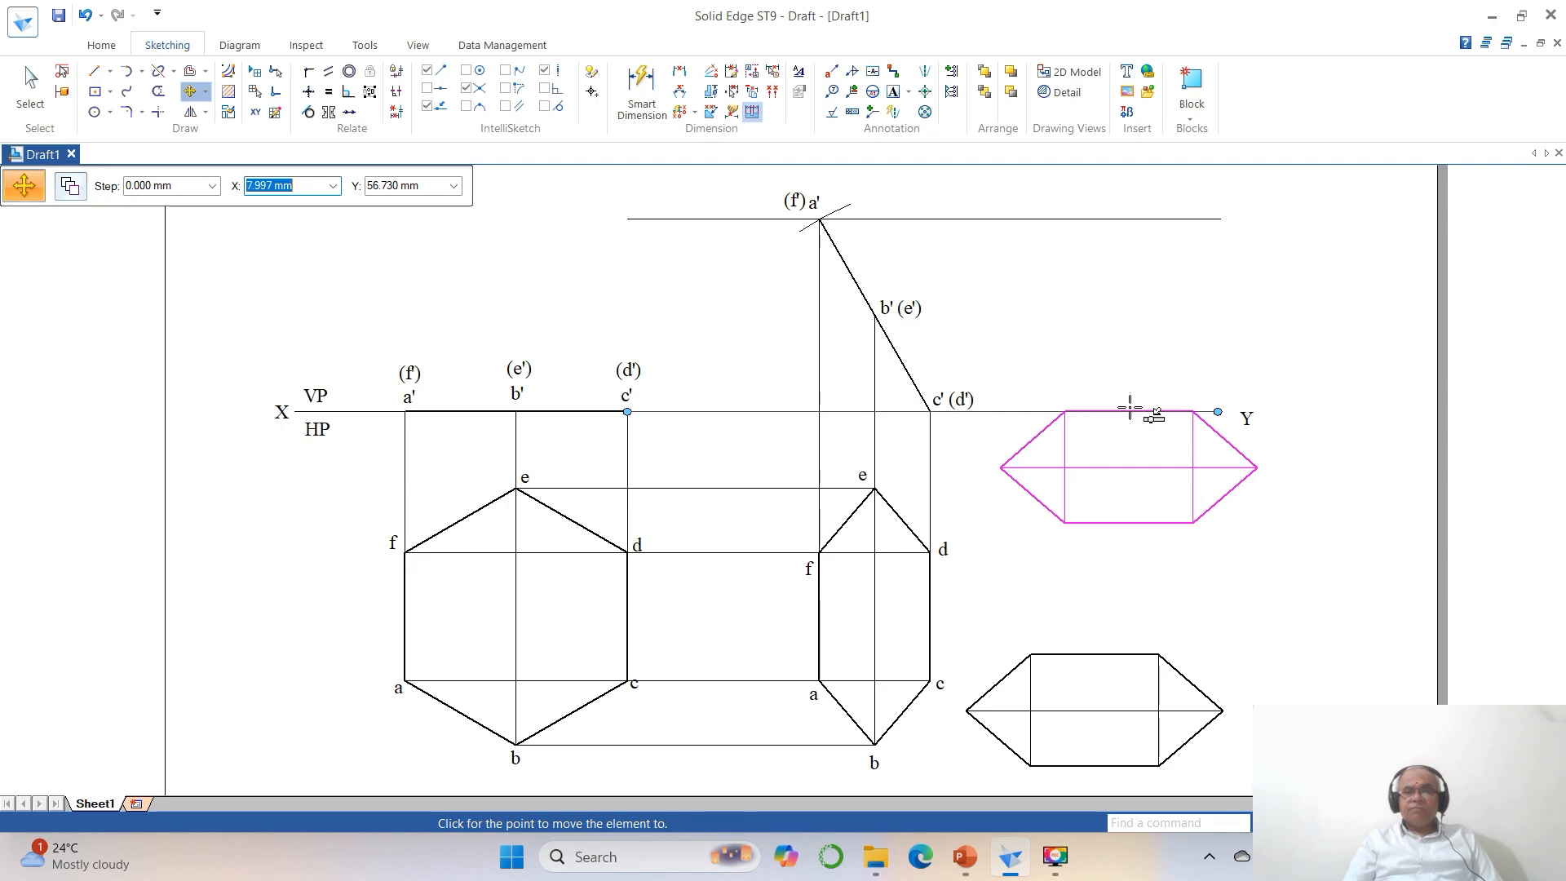
left_click(1130, 409)
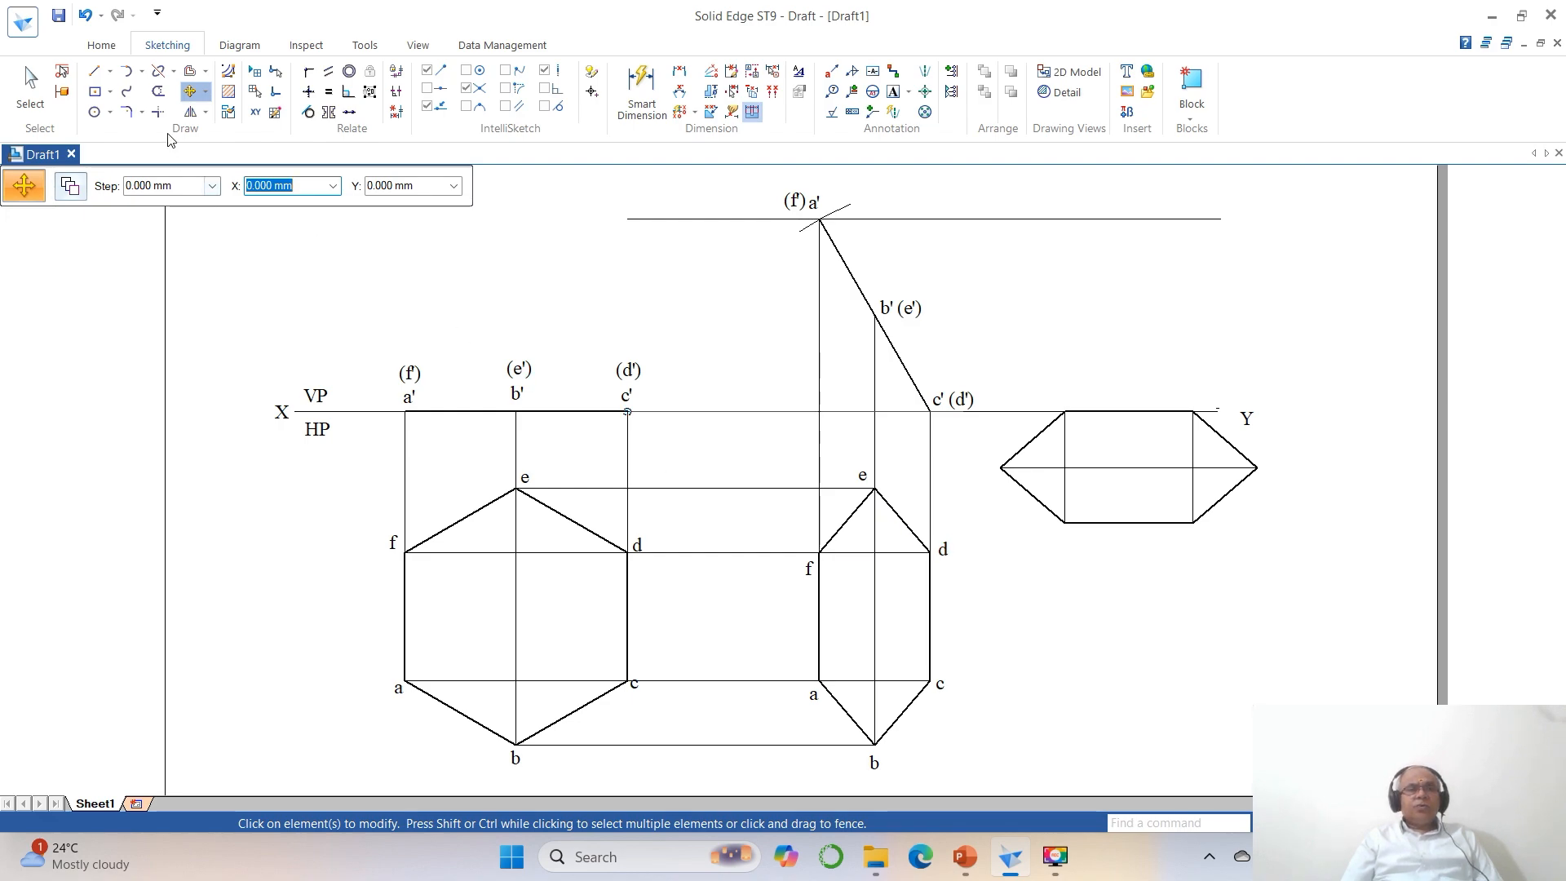
Trim the XY line at the moved hexagon's left vertical line and draw a horizontal line from its upper right corner past the Y label.
left_click(158, 112)
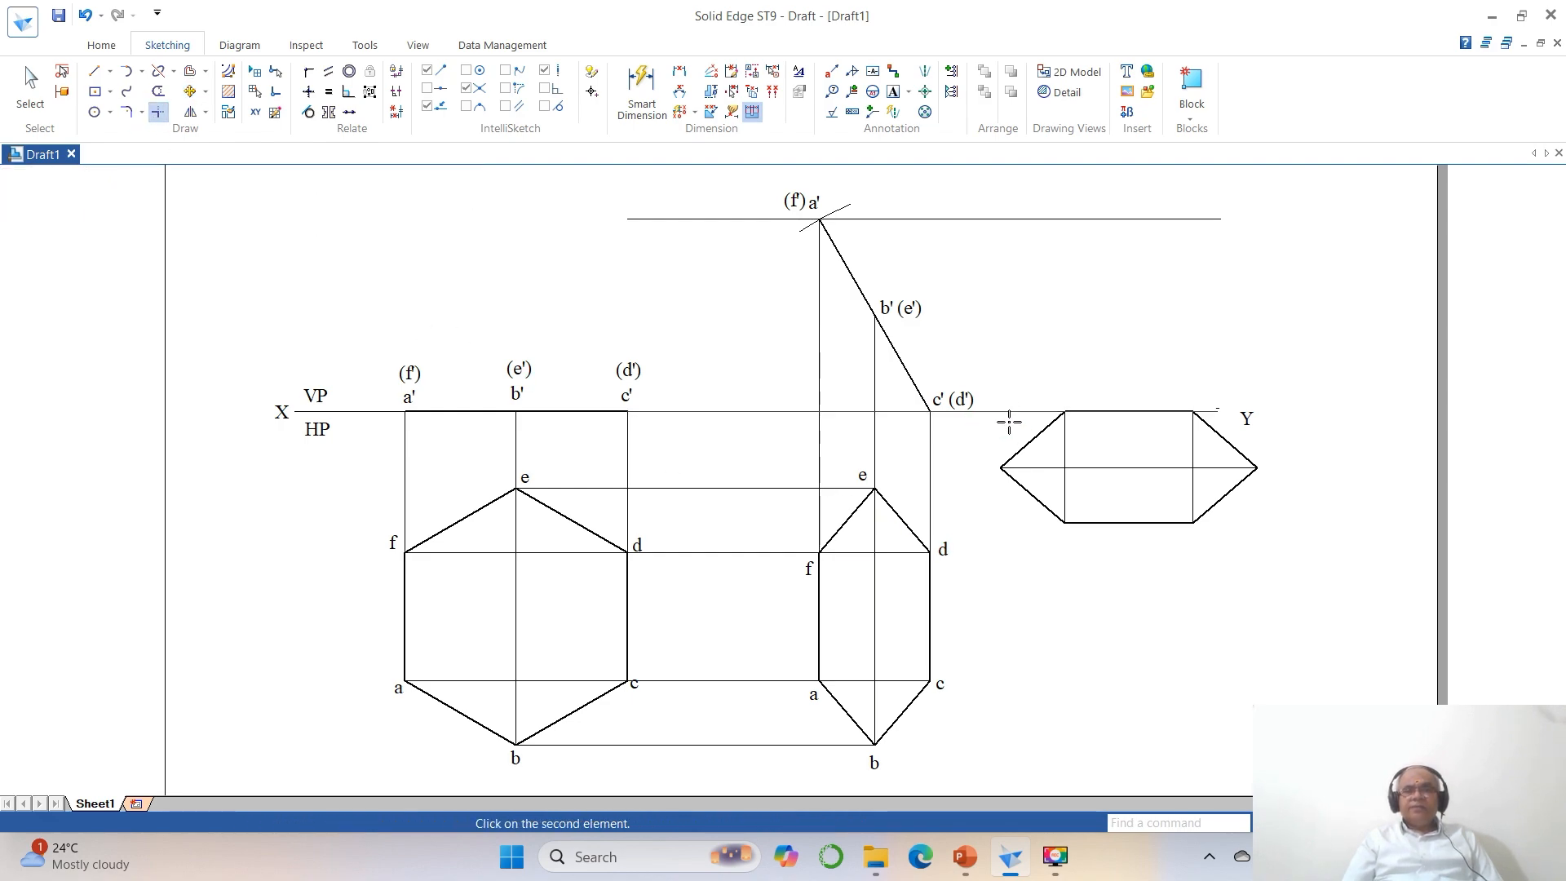
left_click(1063, 433)
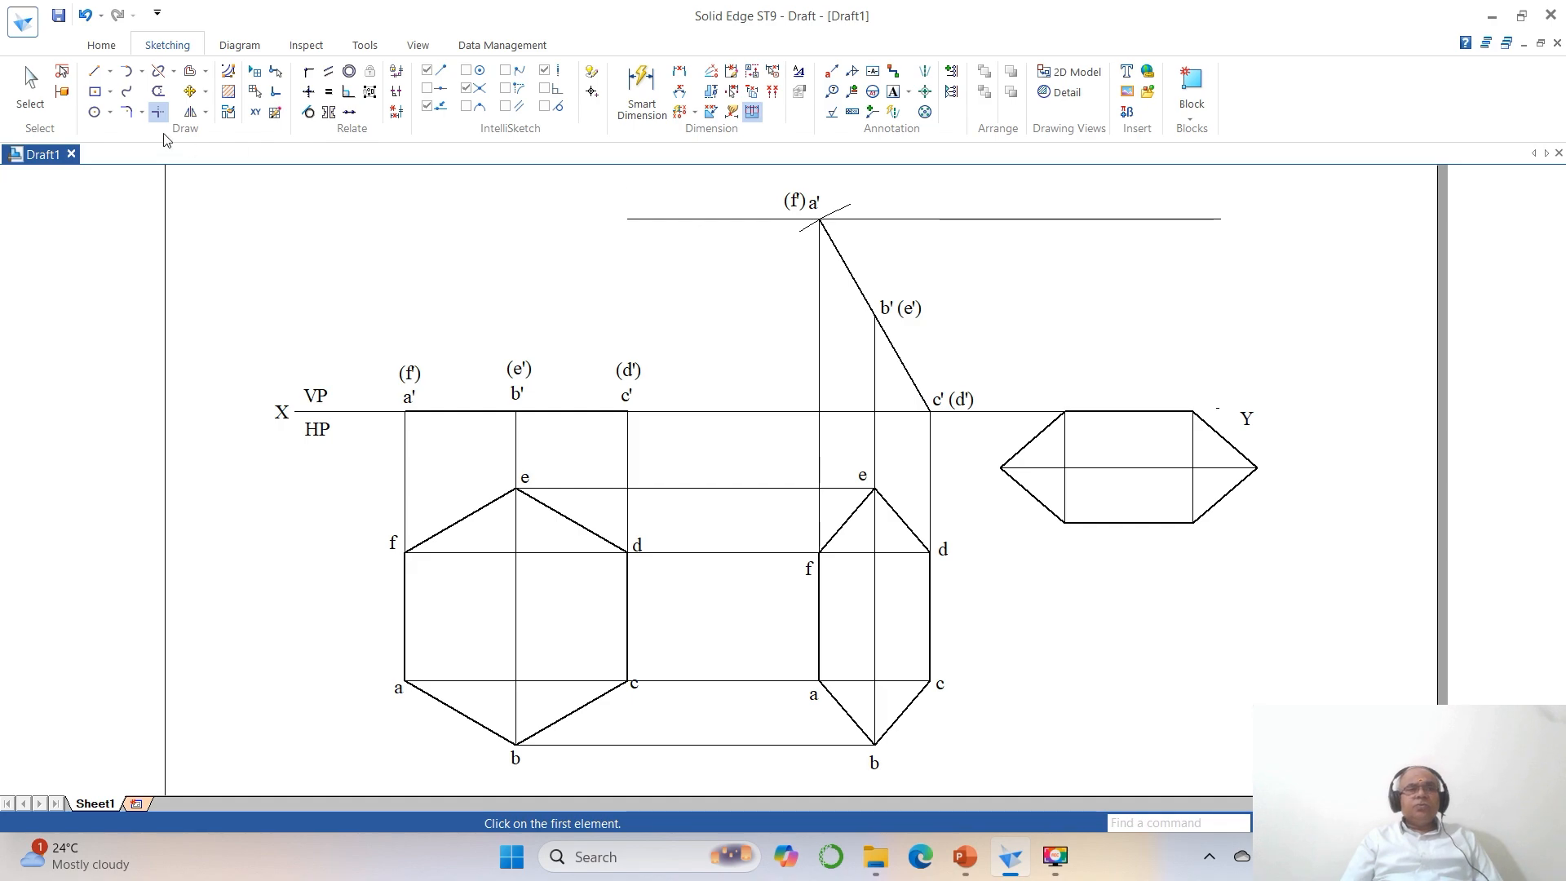
left_click(94, 71)
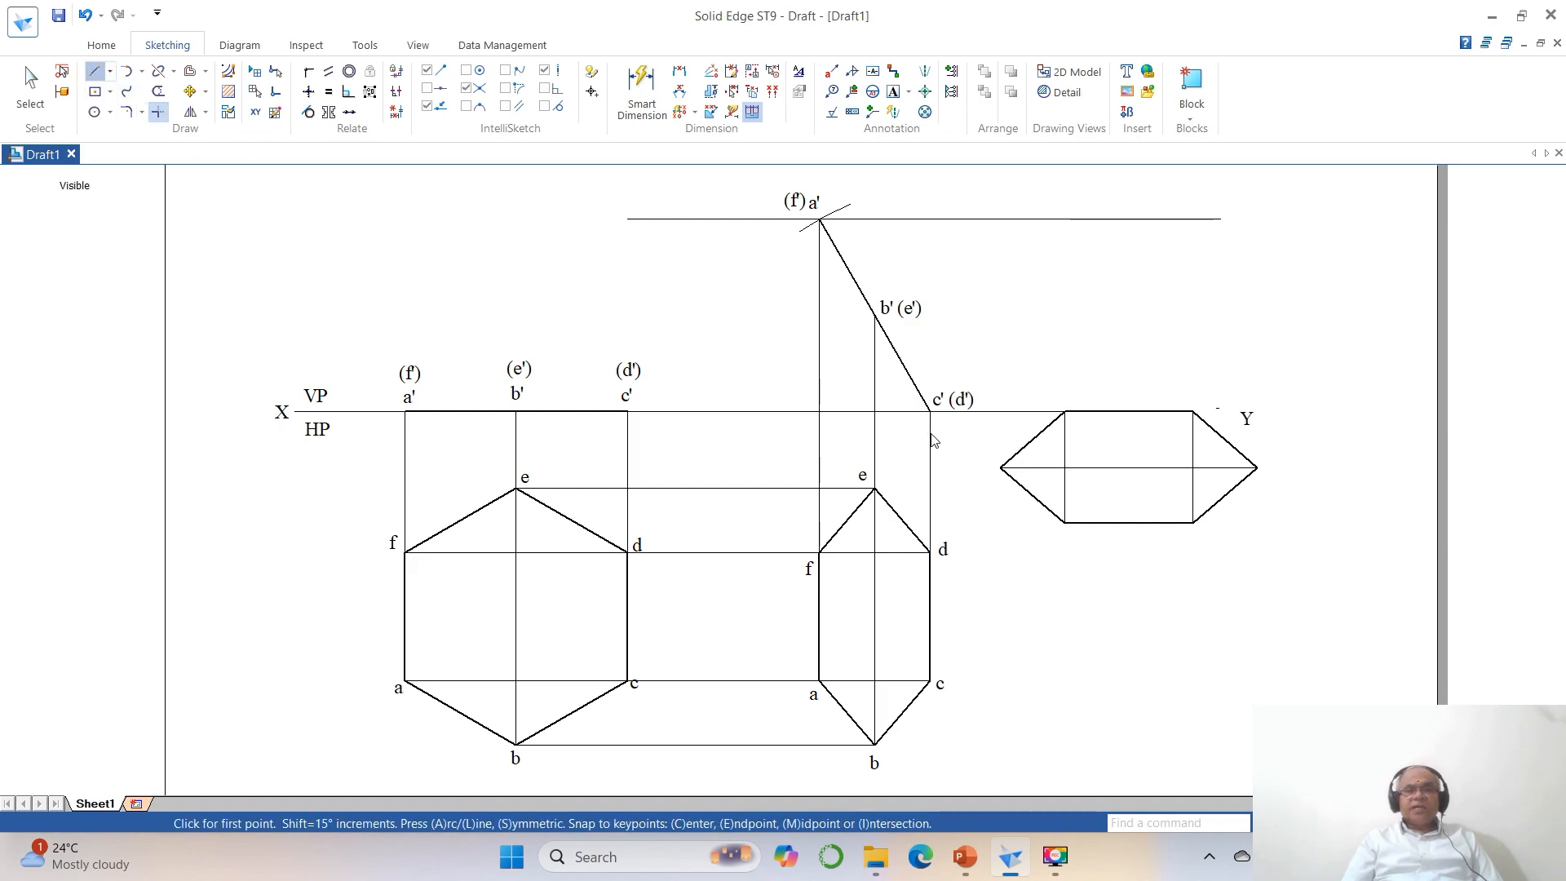
left_click(1192, 411)
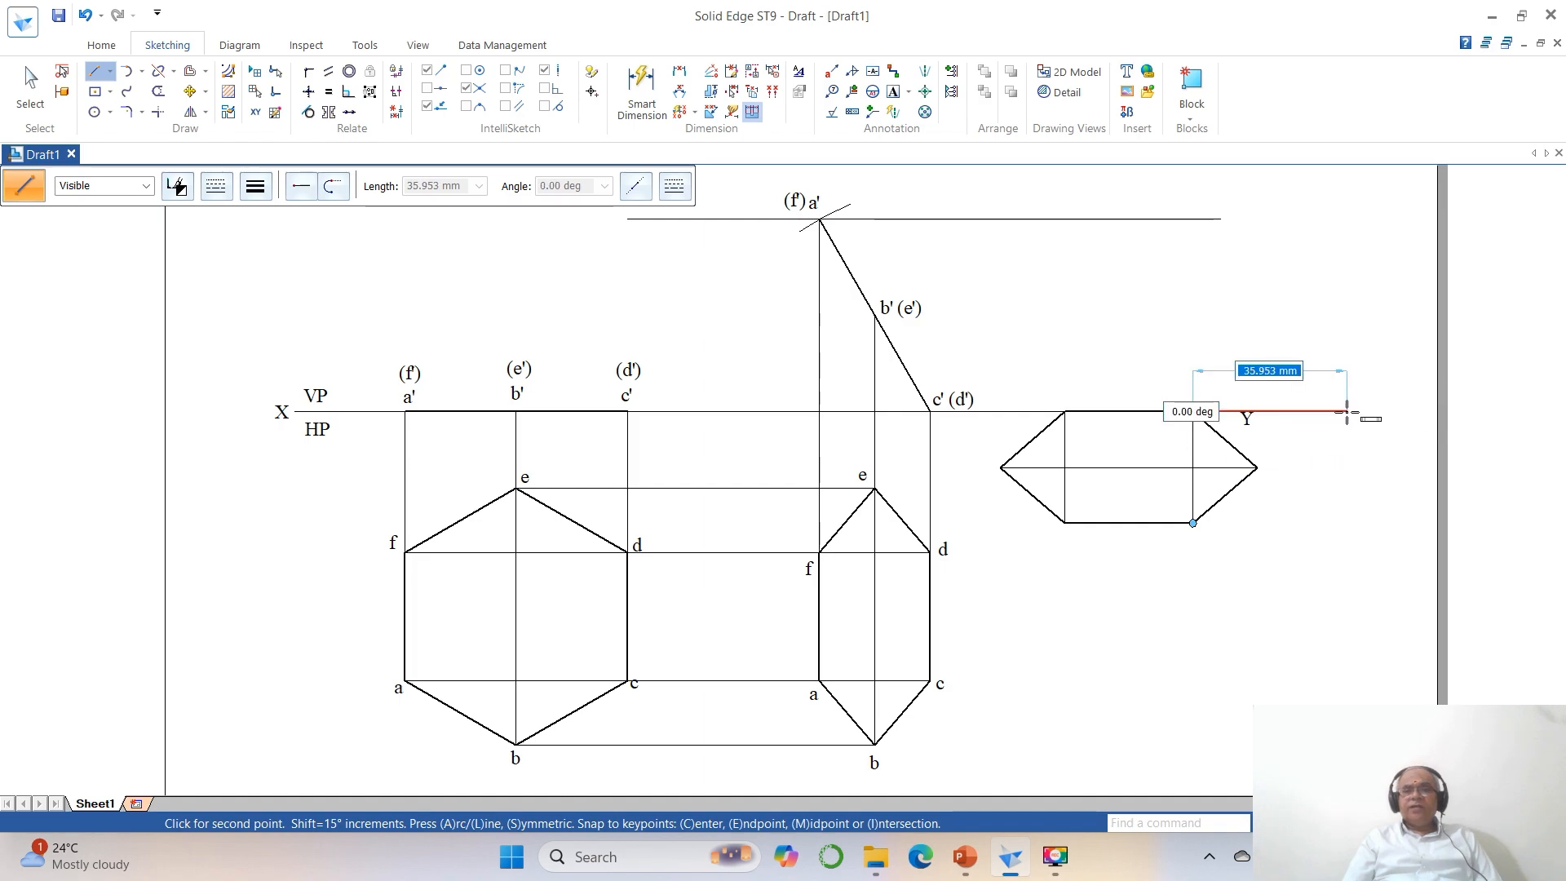
left_click(1328, 412)
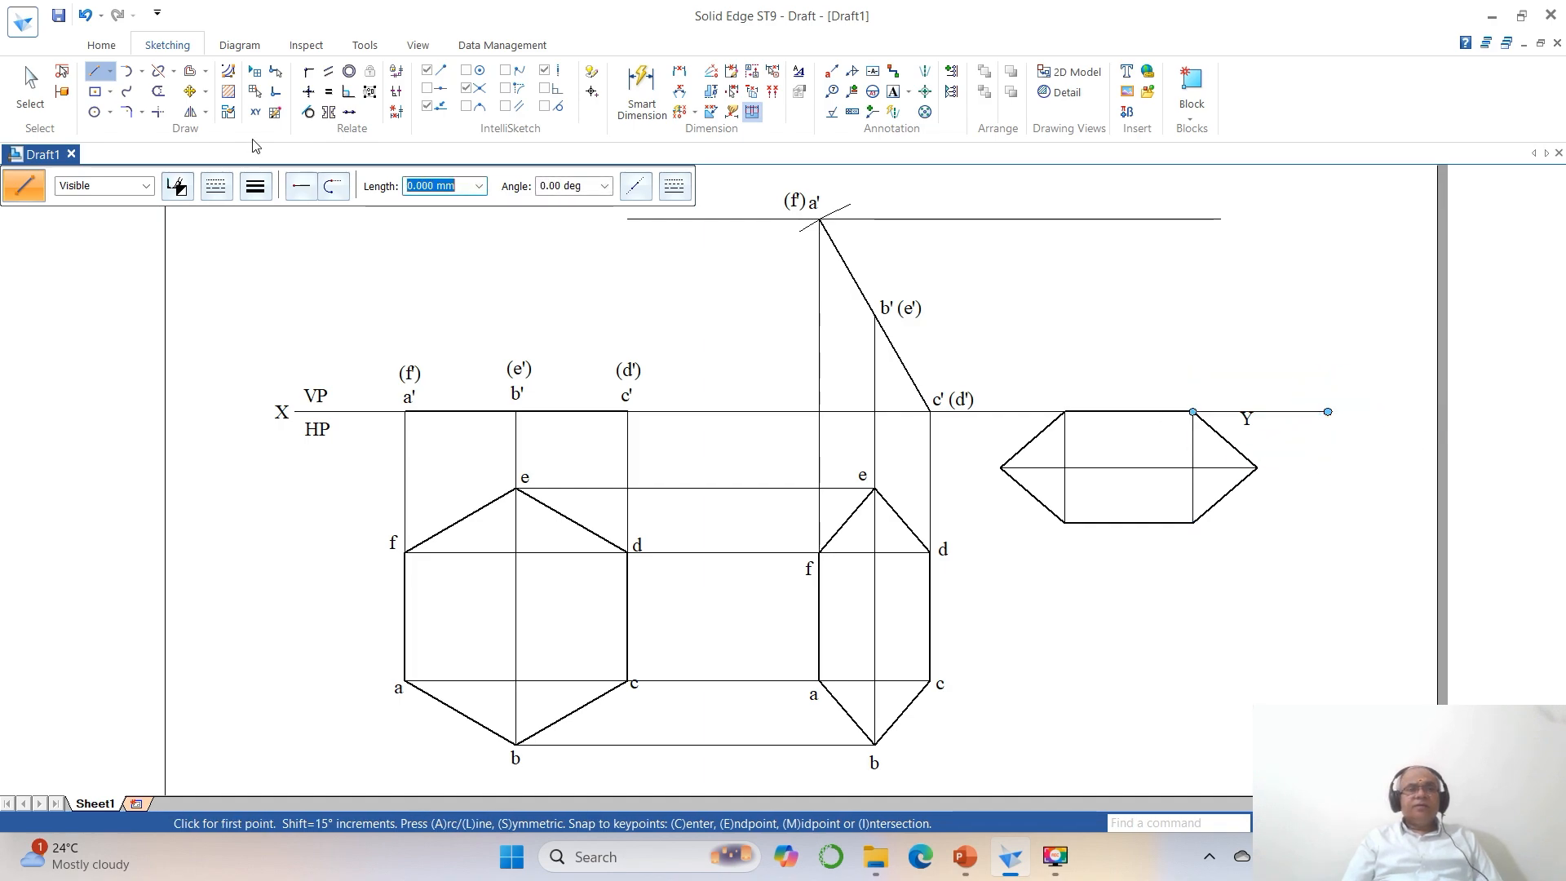
Move the Y label to the end of the extended reference line.
left_click(190, 91)
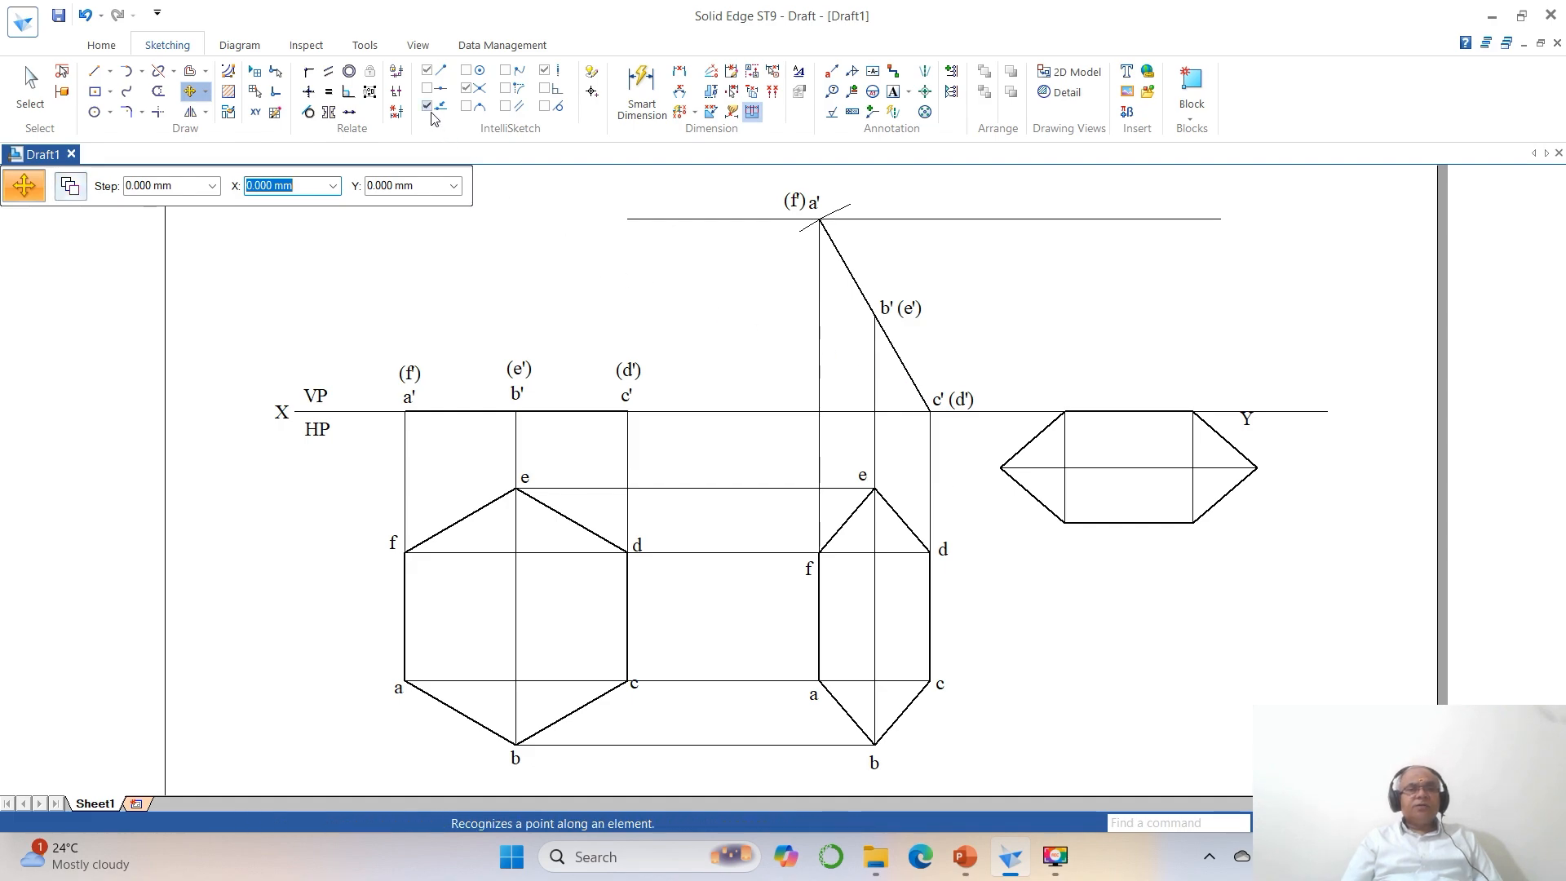
left_click(1256, 424)
left_click(1358, 497)
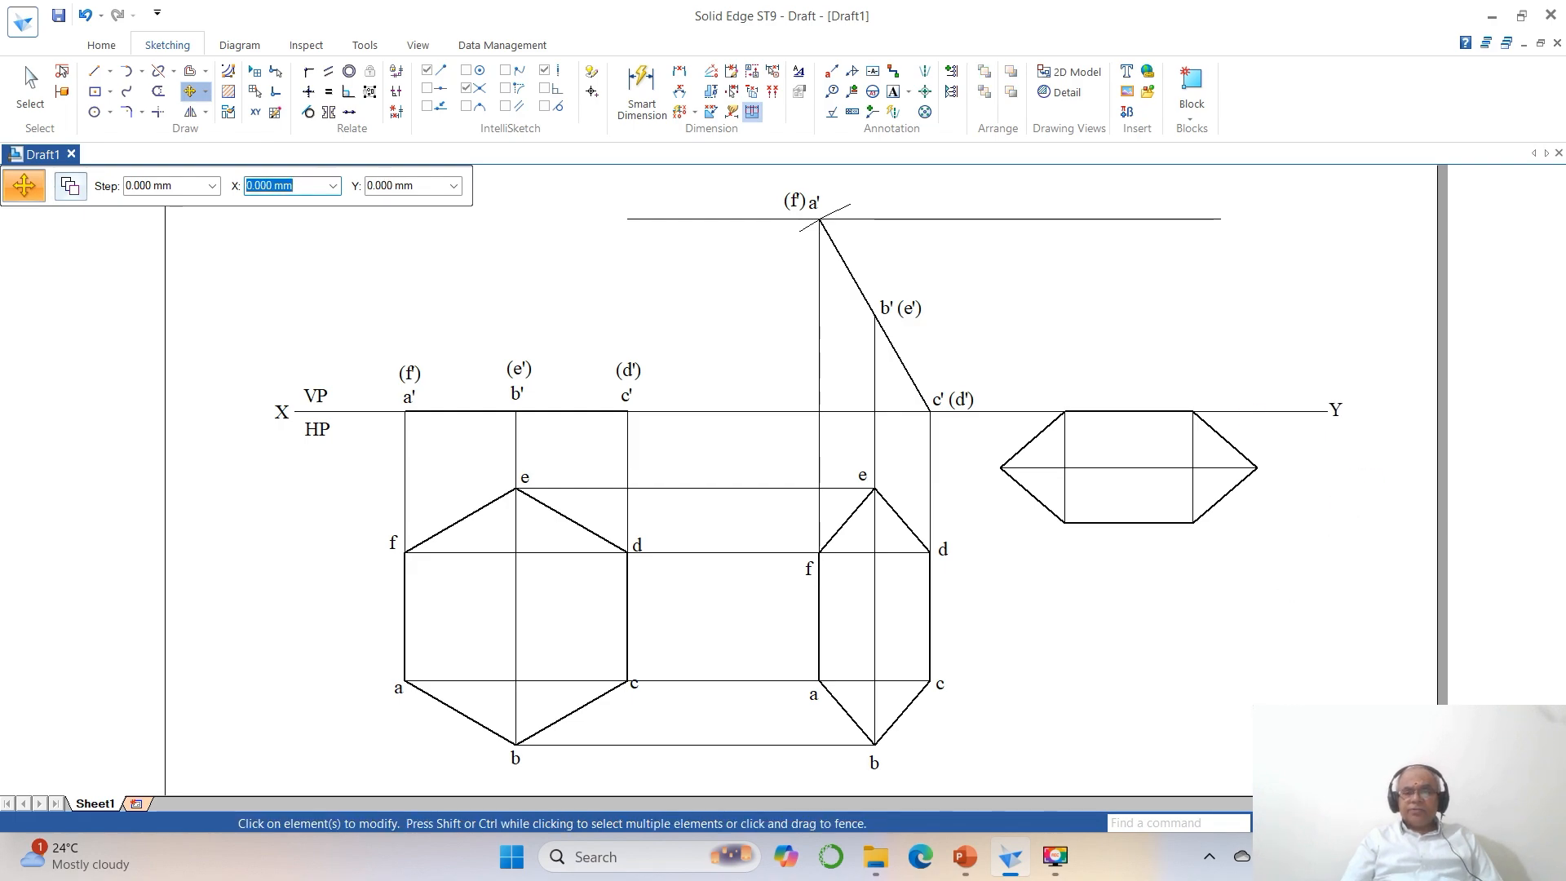
Copy the labels c, d and e from the second top view to the matching corners of the rotated hexagon.
left_click(1305, 823)
left_click(761, 367)
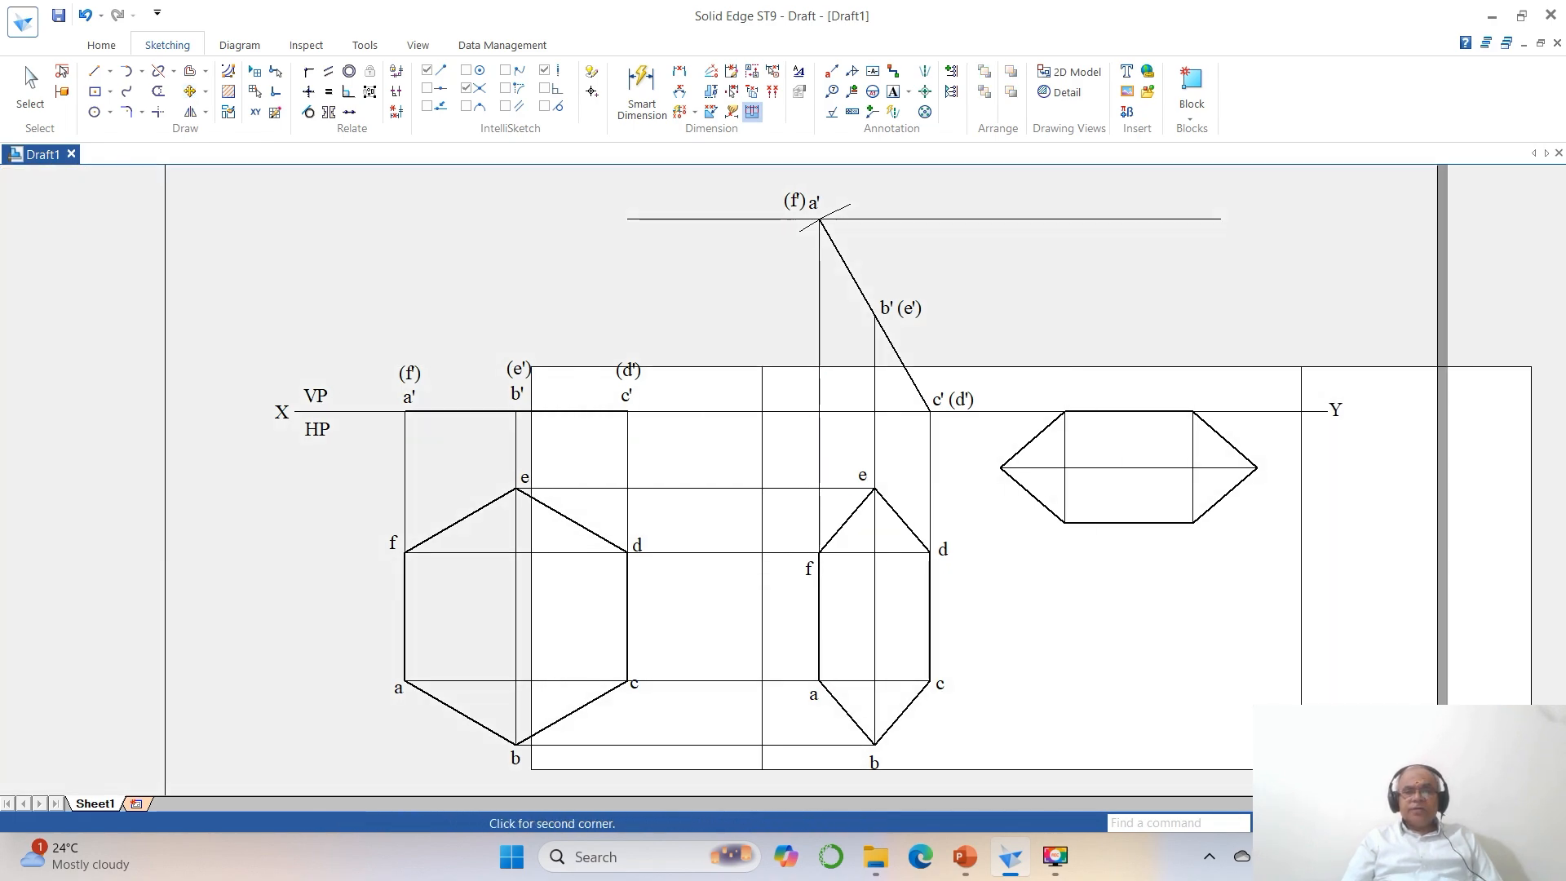
left_click(1329, 769)
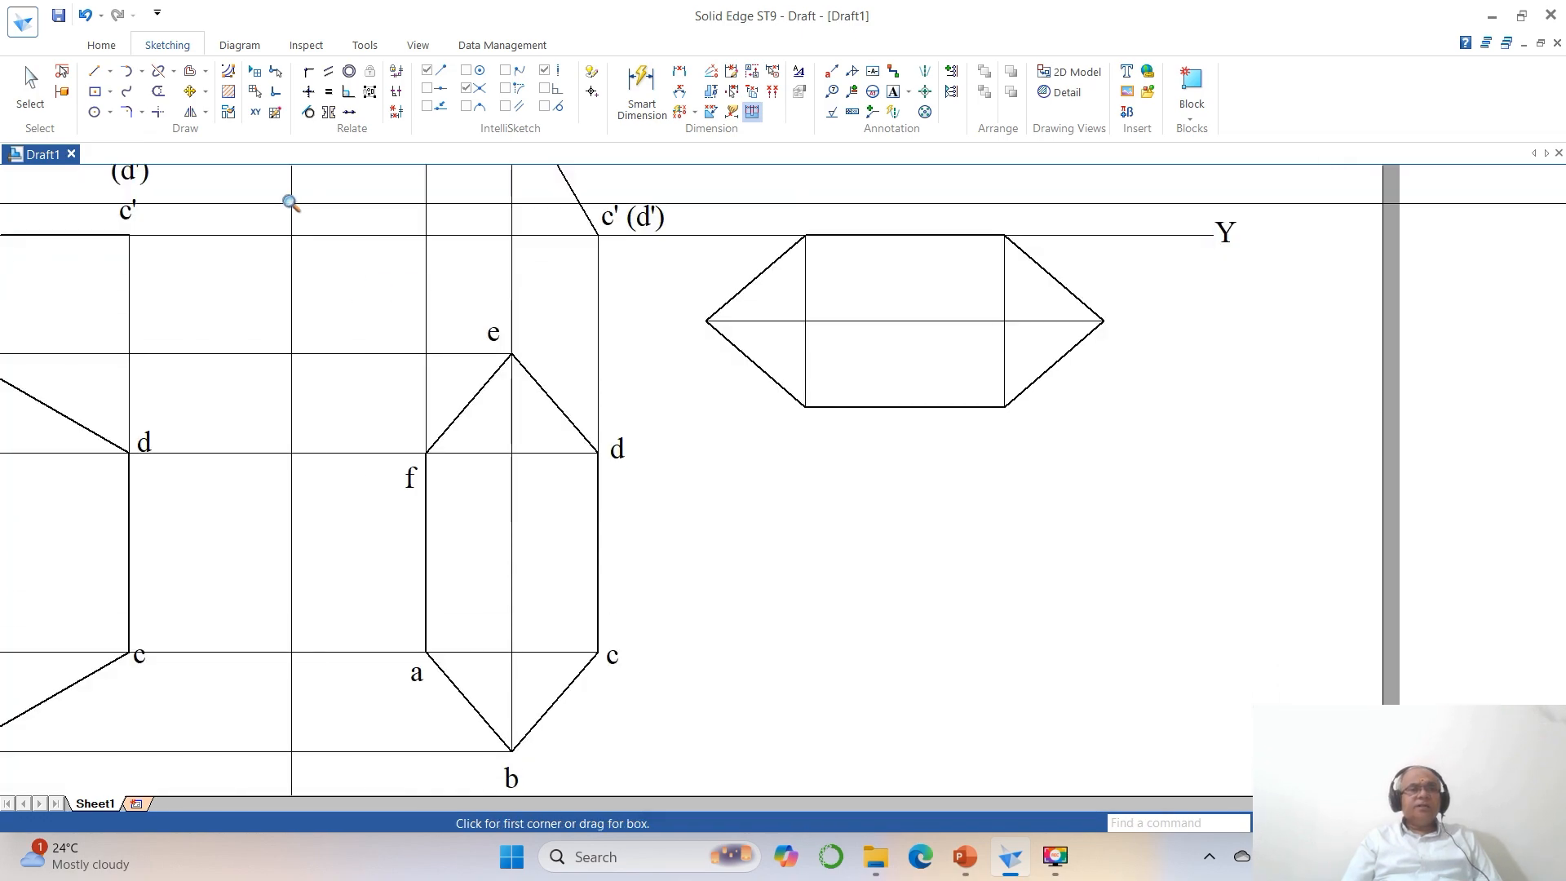
left_click(189, 91)
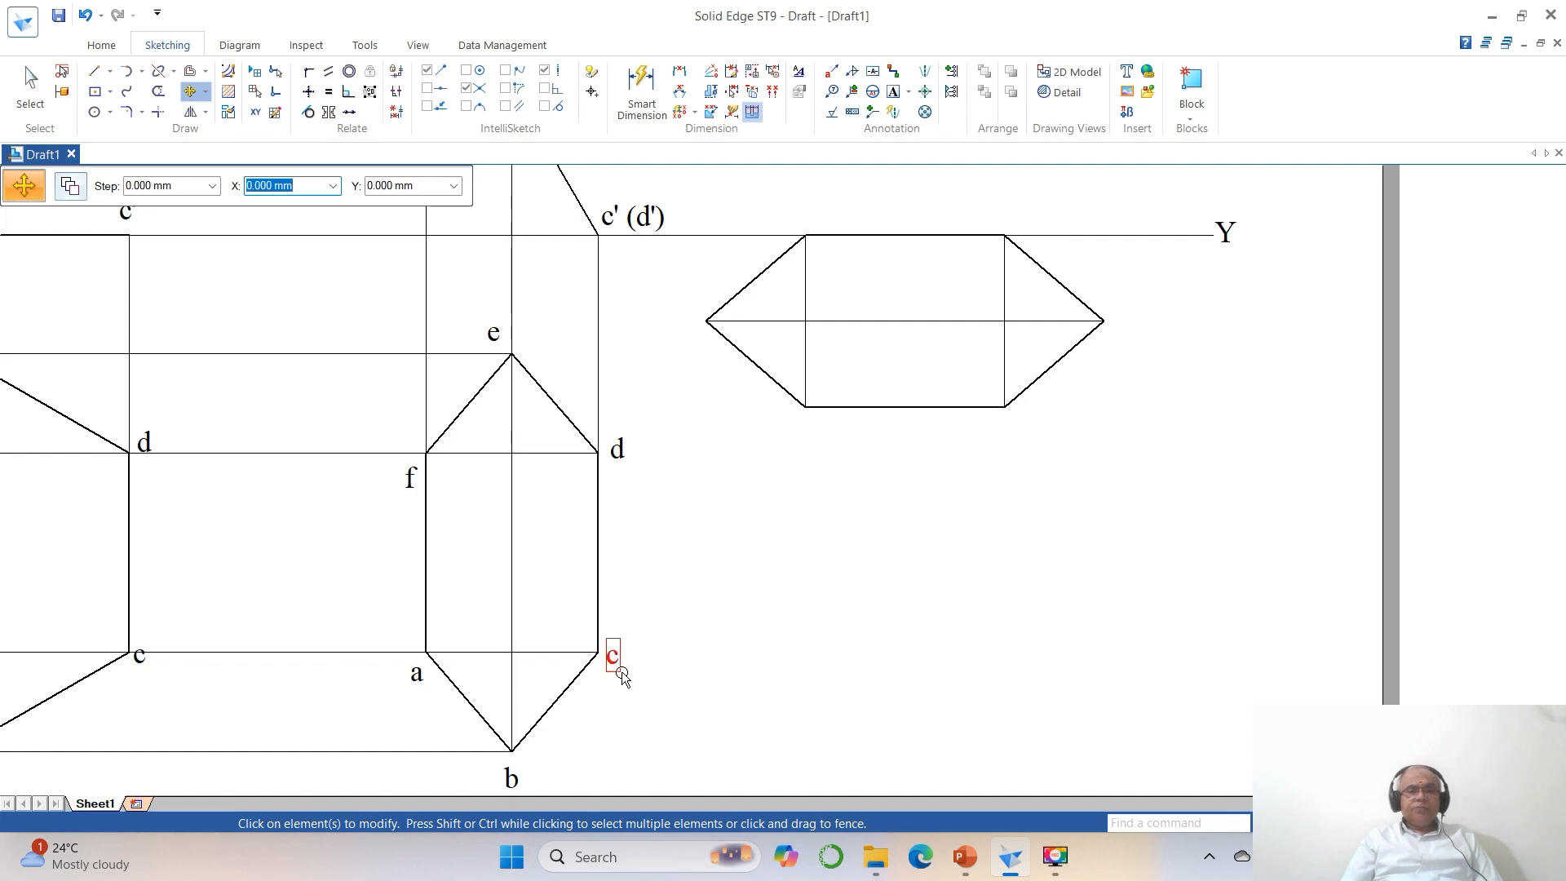
left_click(70, 186)
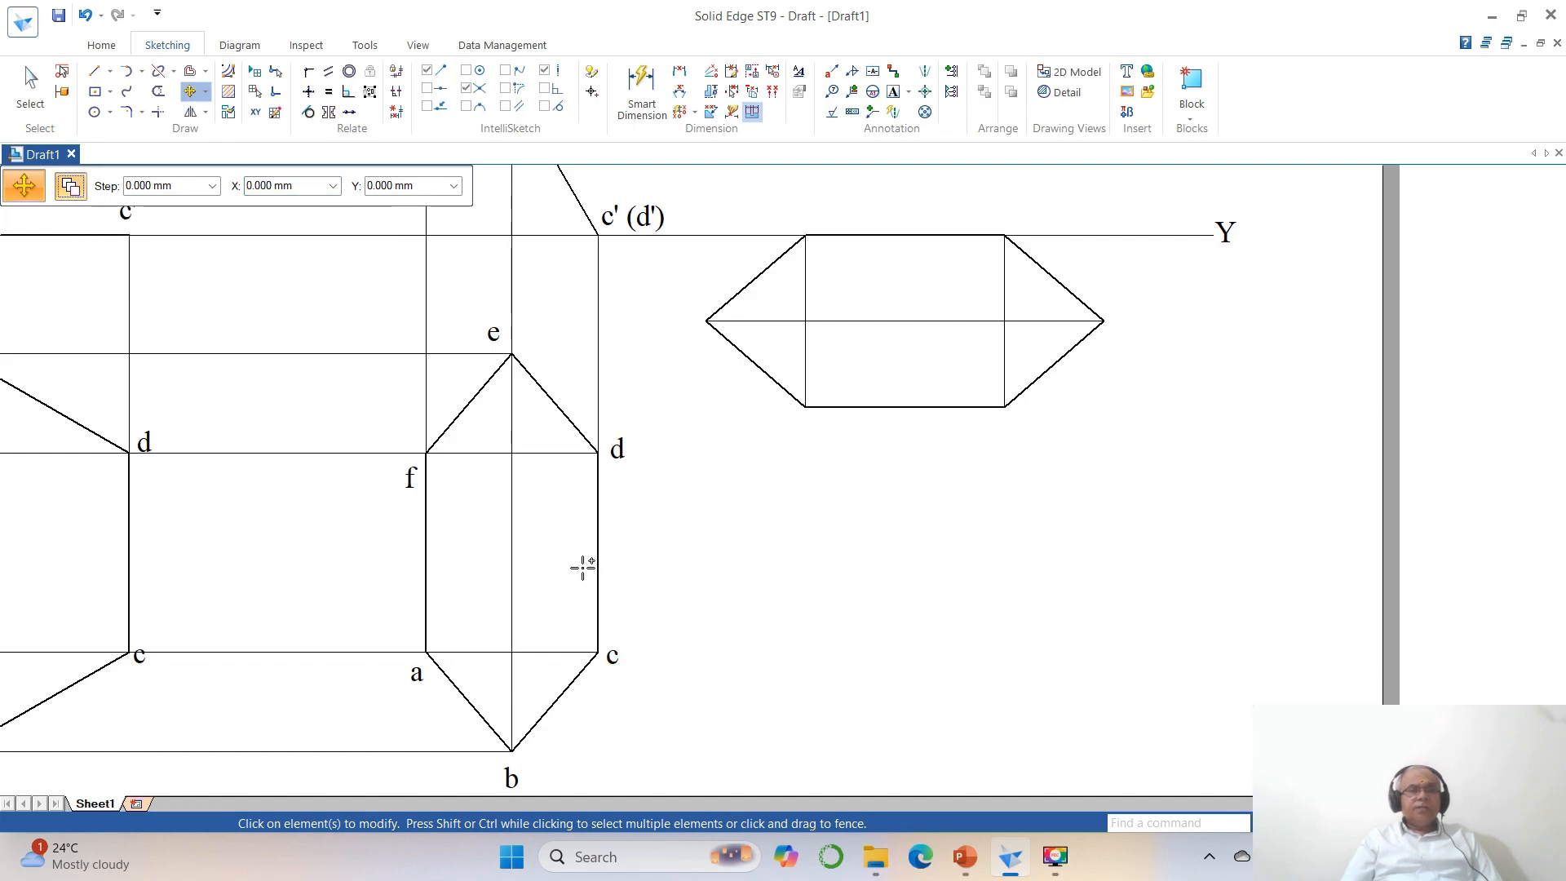
left_click(614, 667)
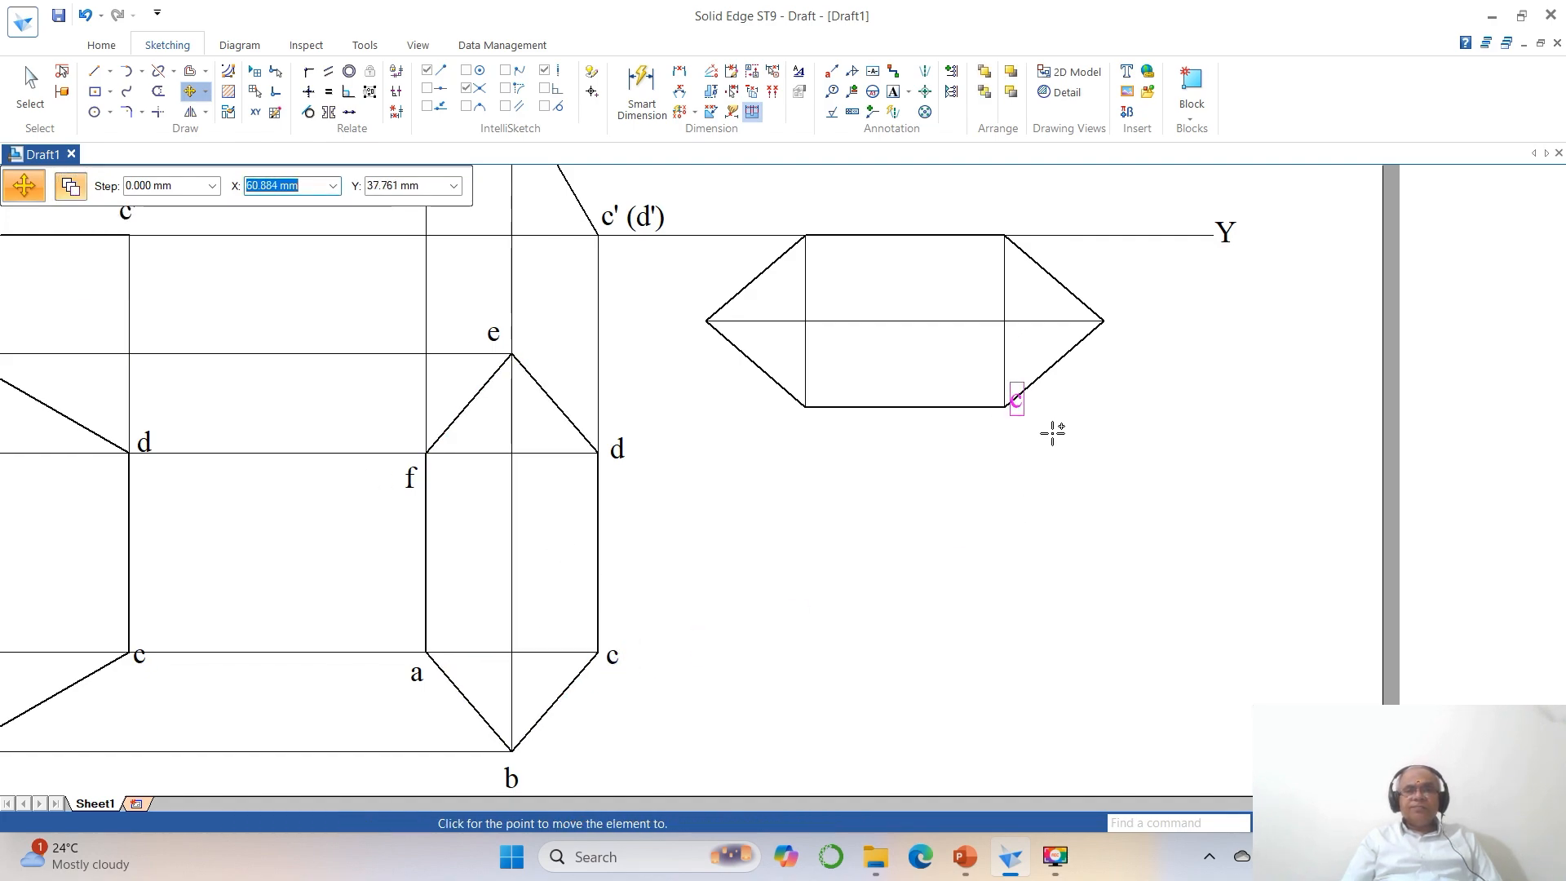
left_click(1030, 300)
left_click(634, 453)
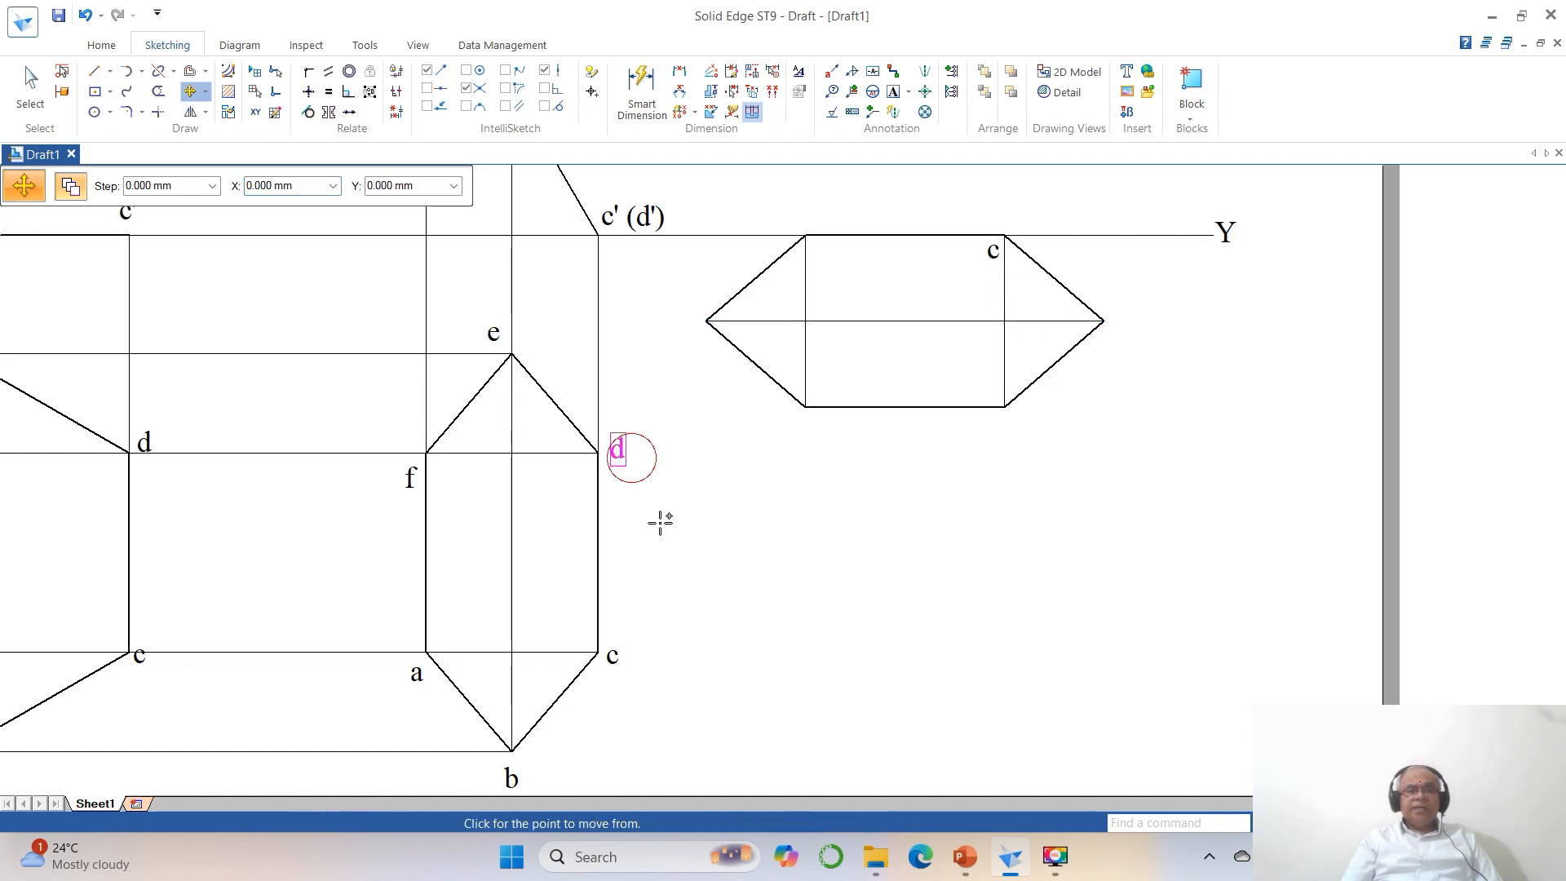
left_click(869, 351)
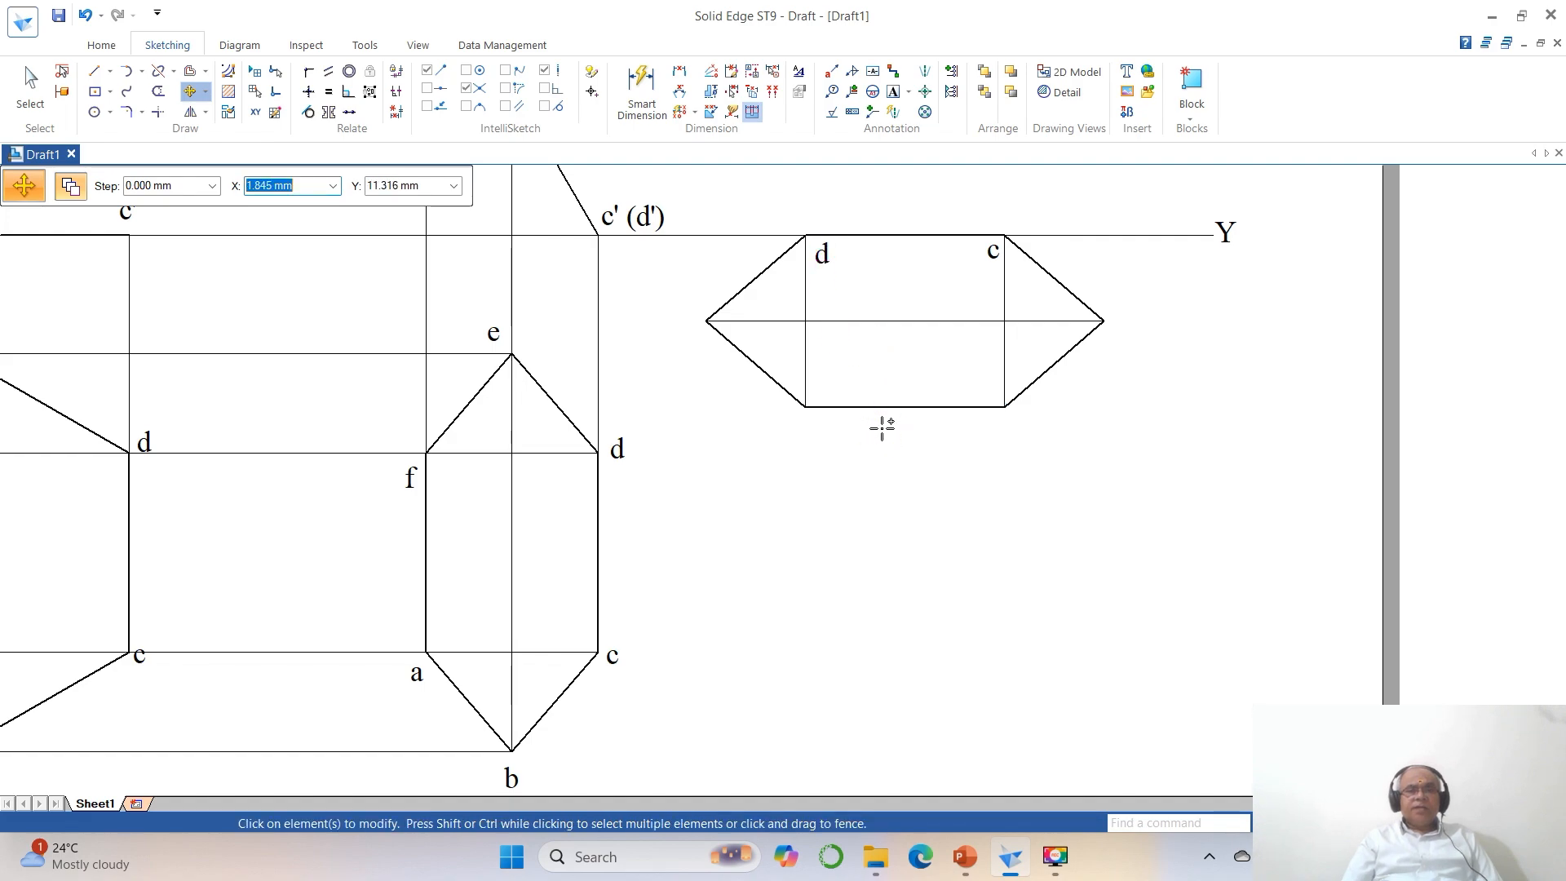
left_click(485, 343)
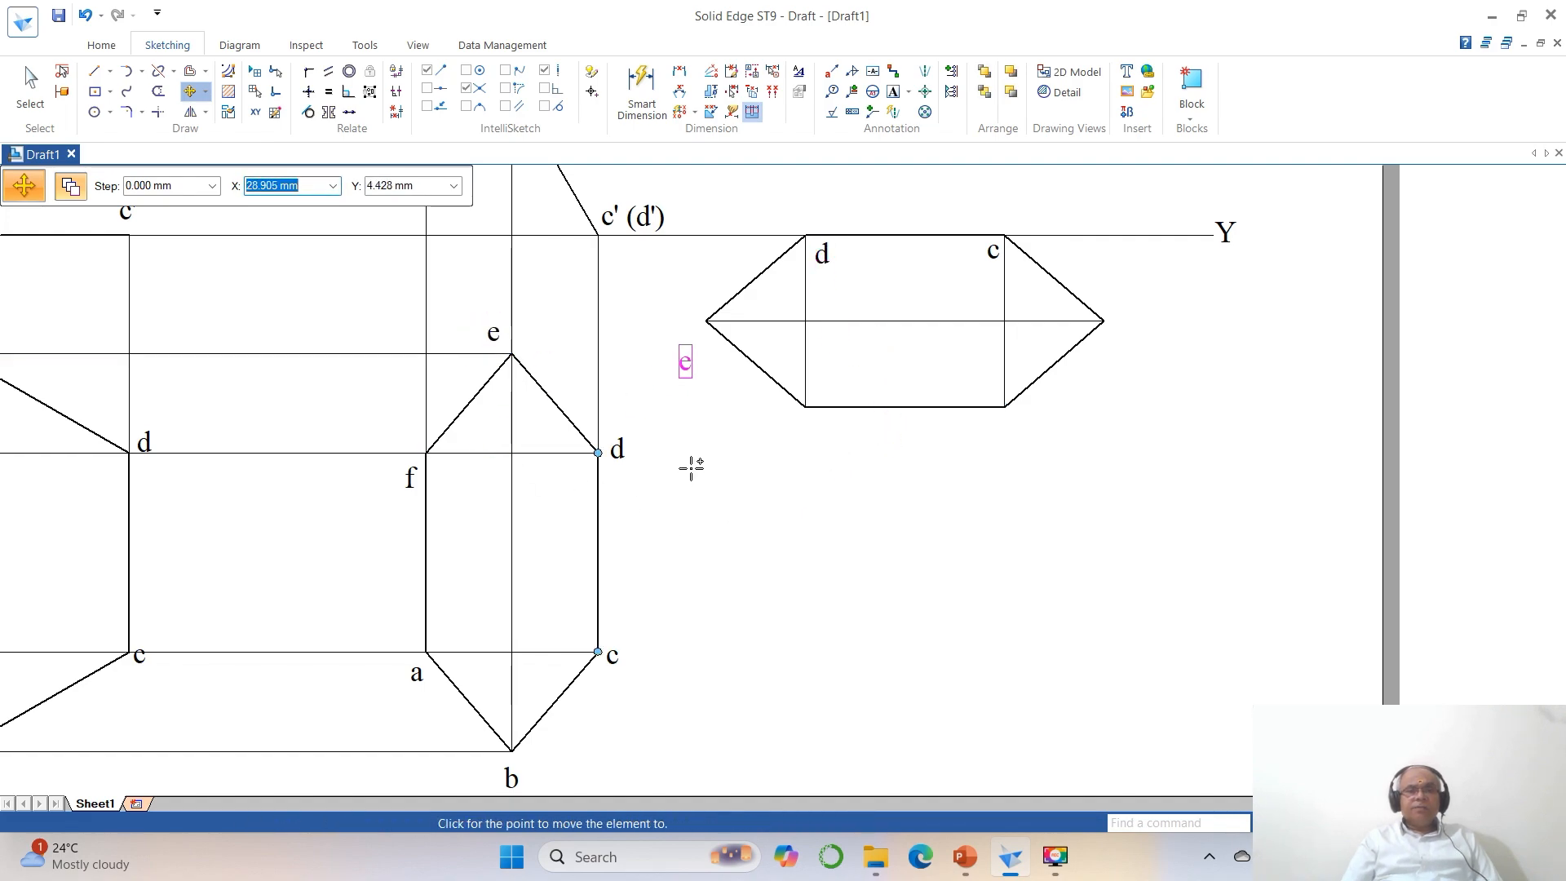
left_click(697, 428)
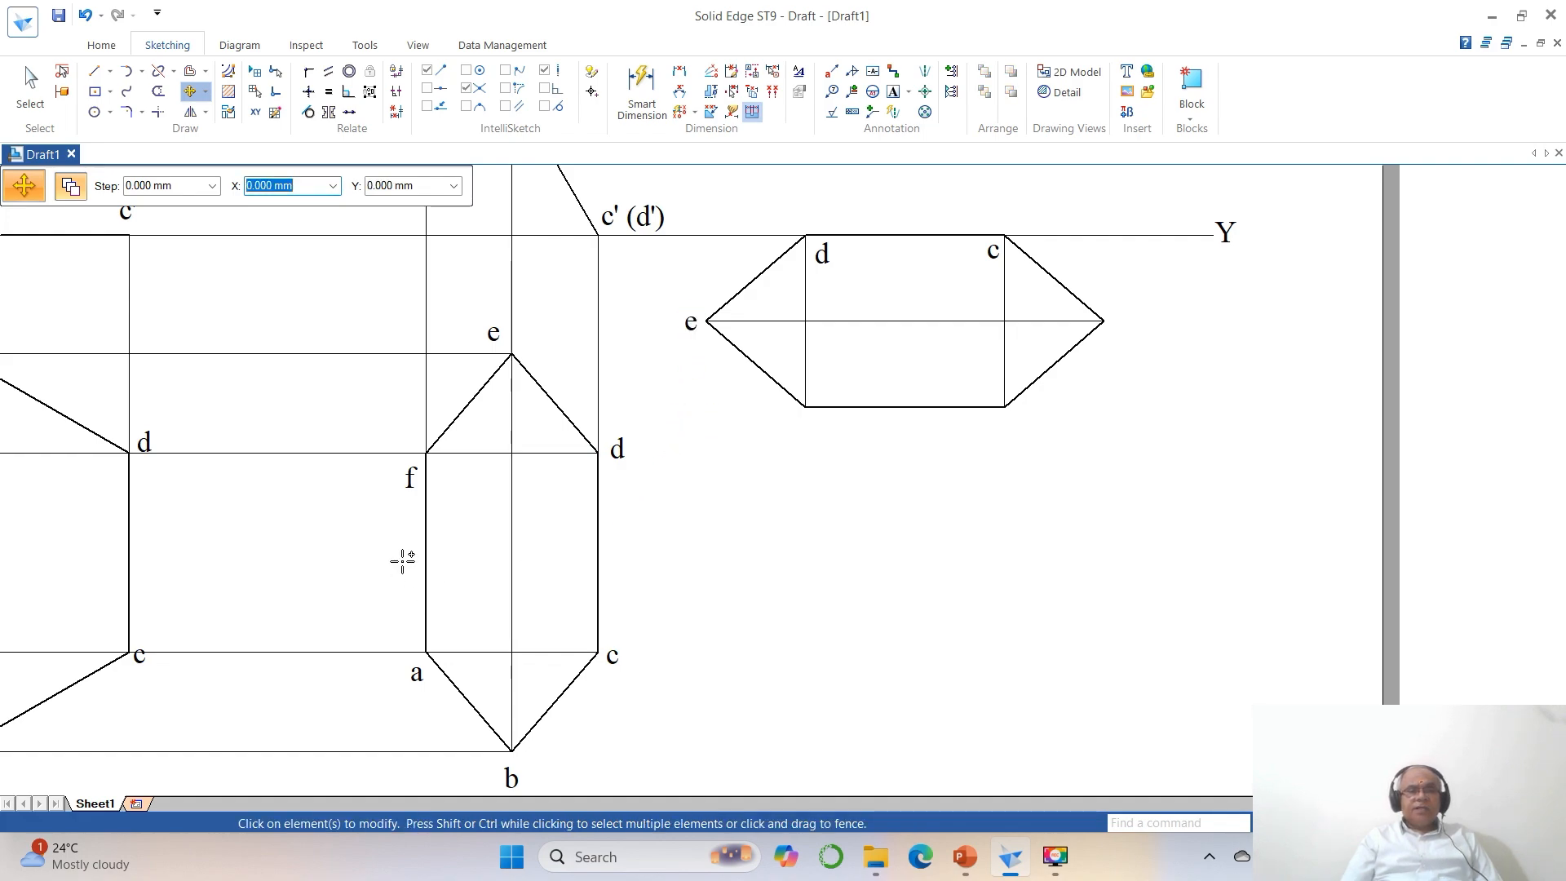
Copy the labels f, a and b from the second top view to the remaining corners of the rotated hexagon.
left_click(413, 487)
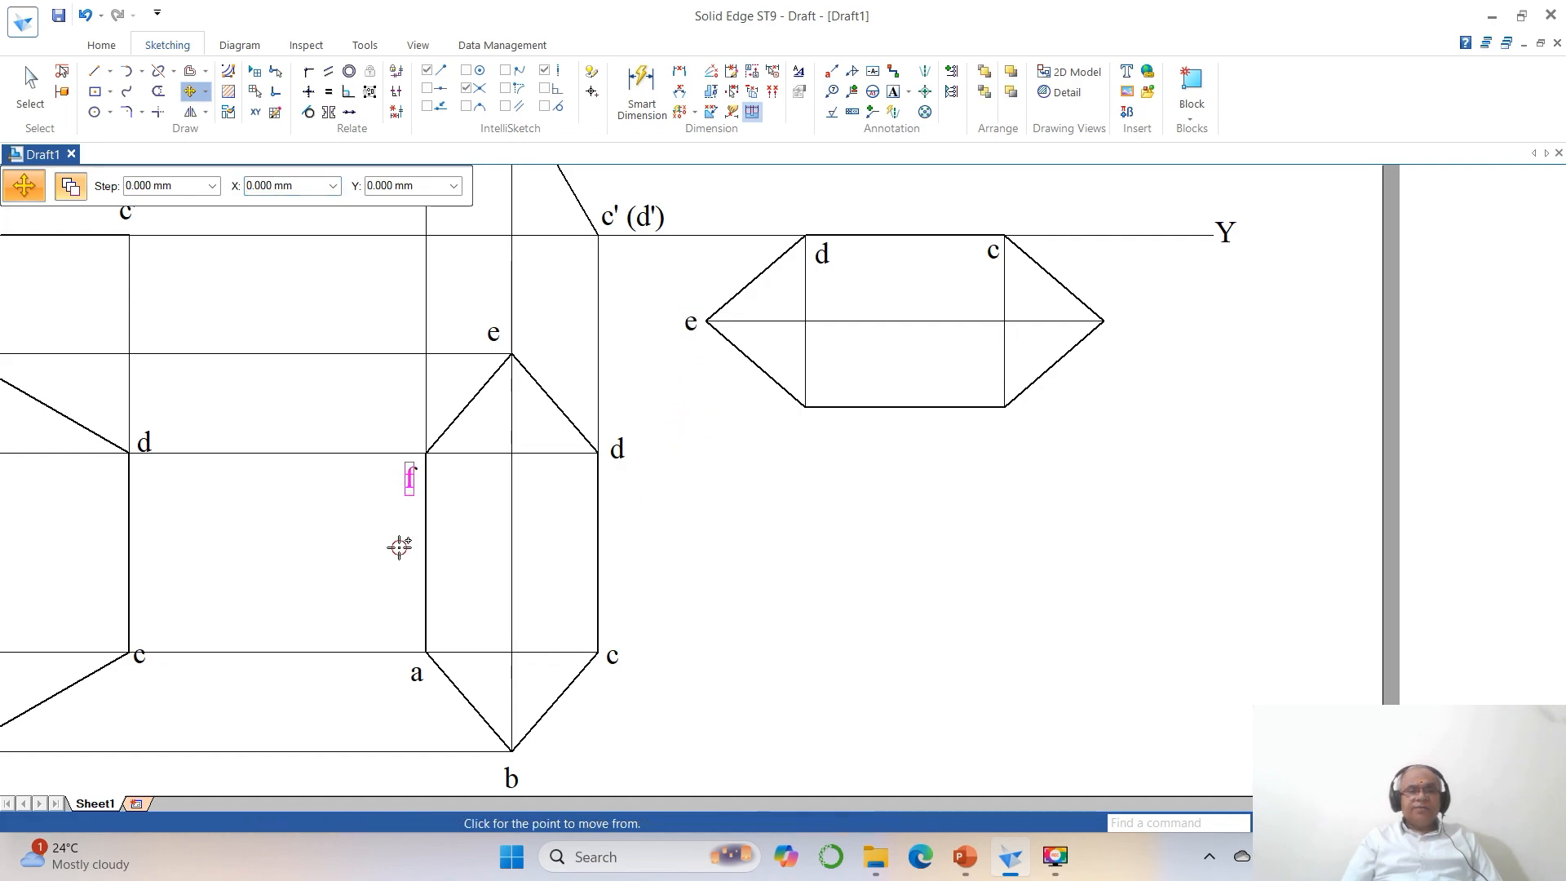
left_click(794, 500)
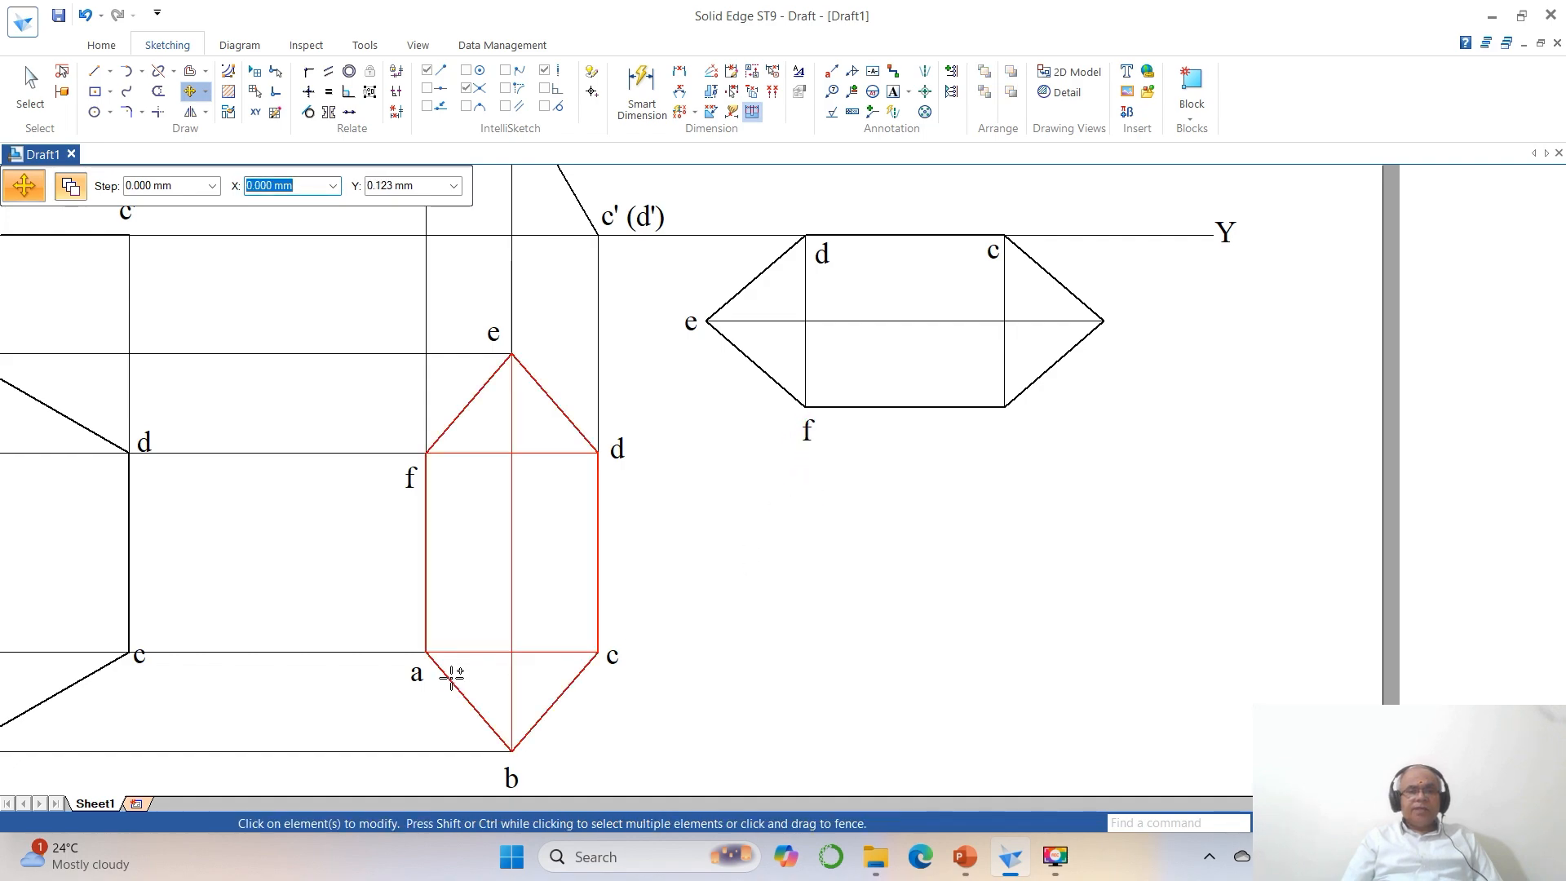
left_click(418, 681)
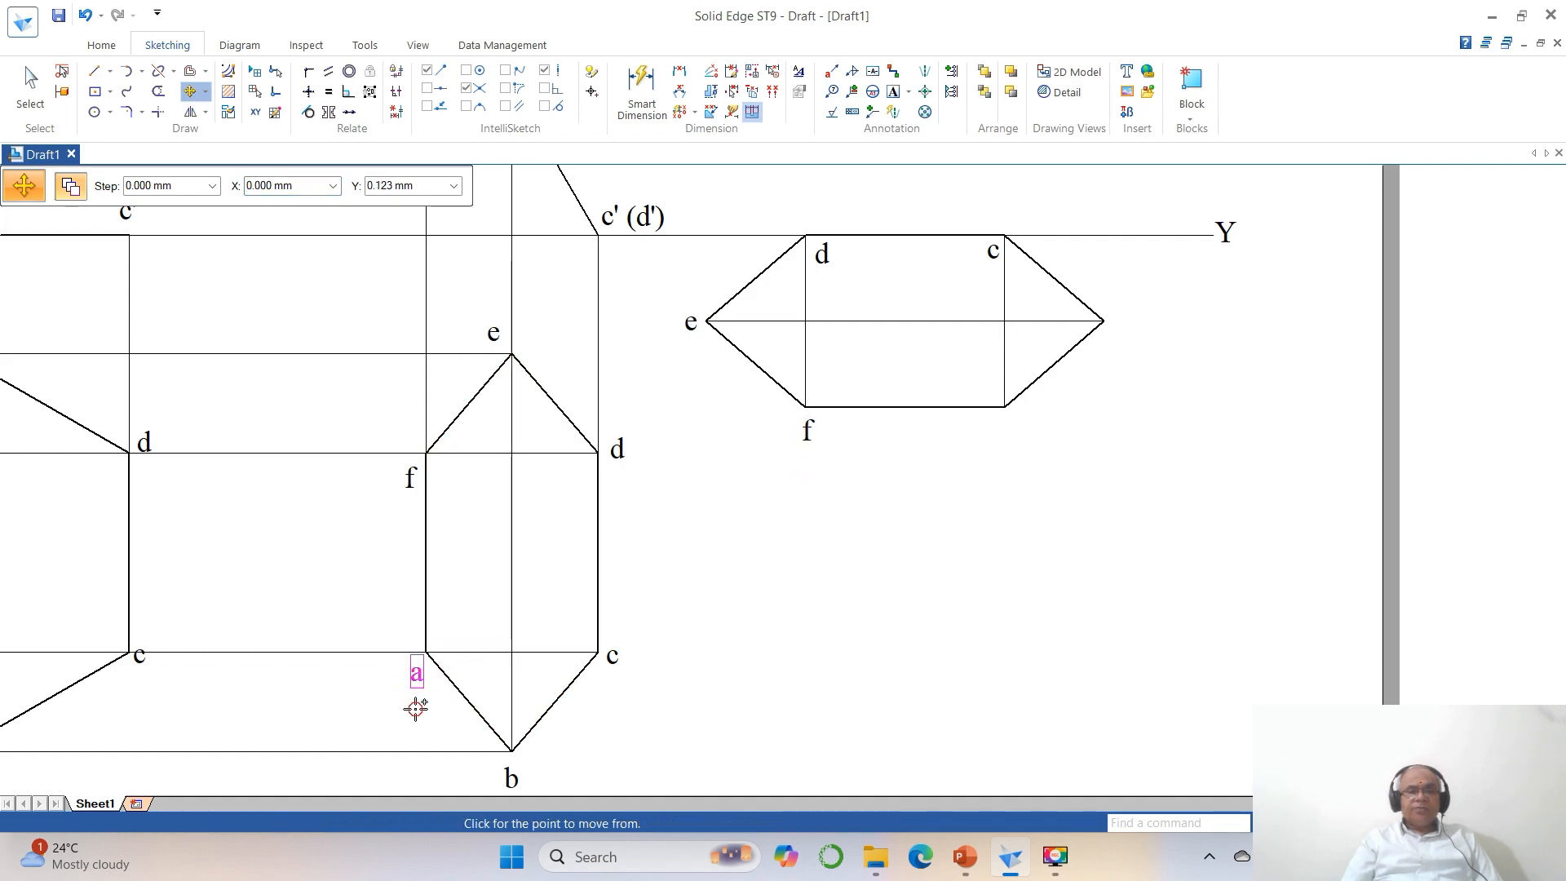
left_click(1007, 464)
left_click(517, 759)
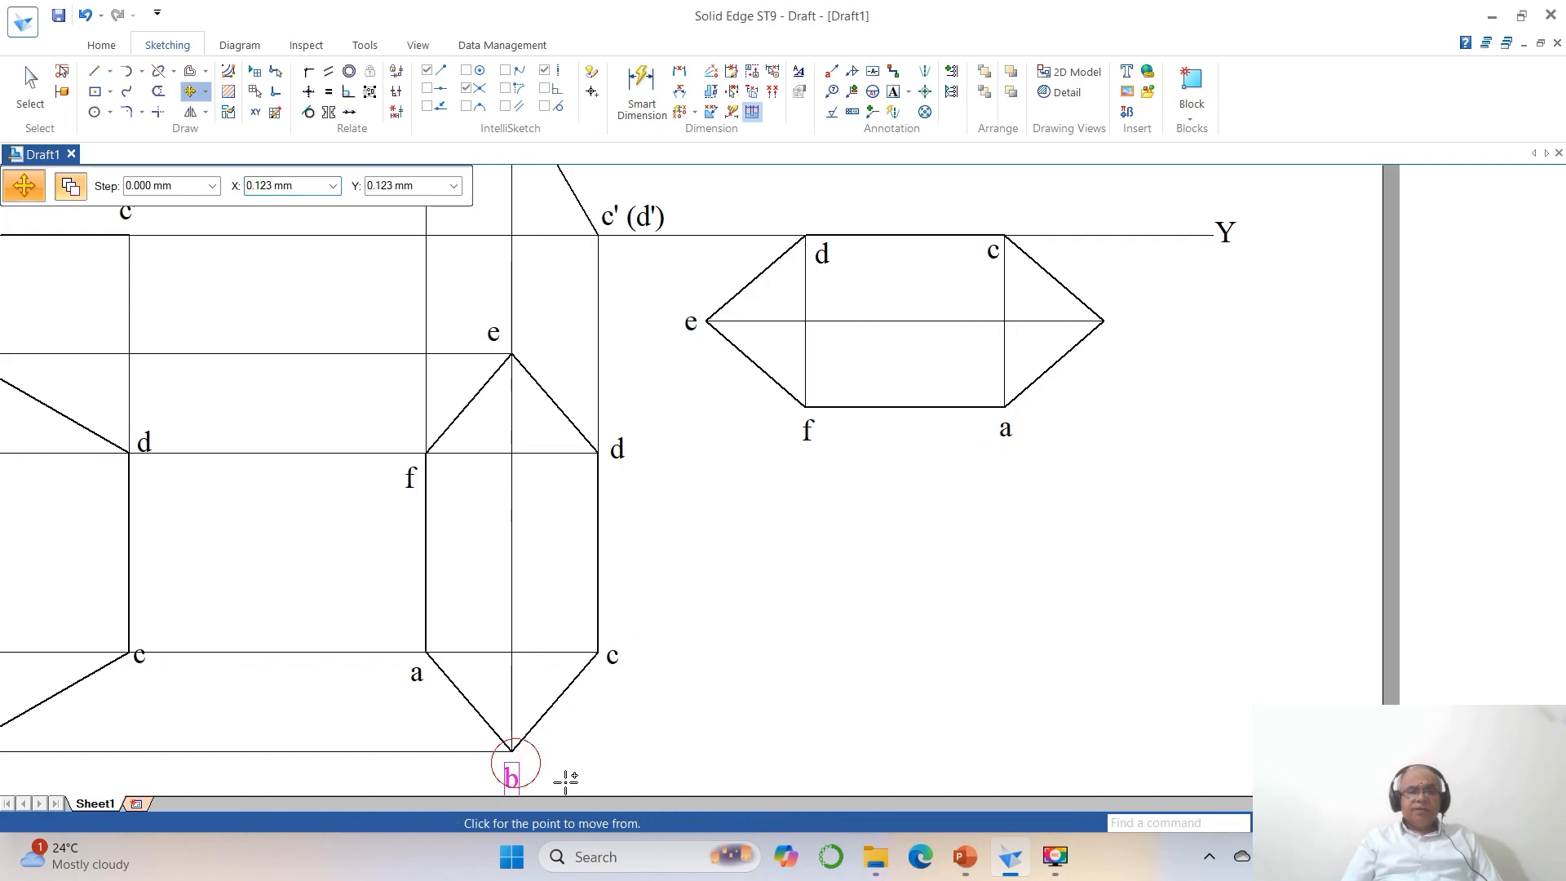
left_click(1192, 320)
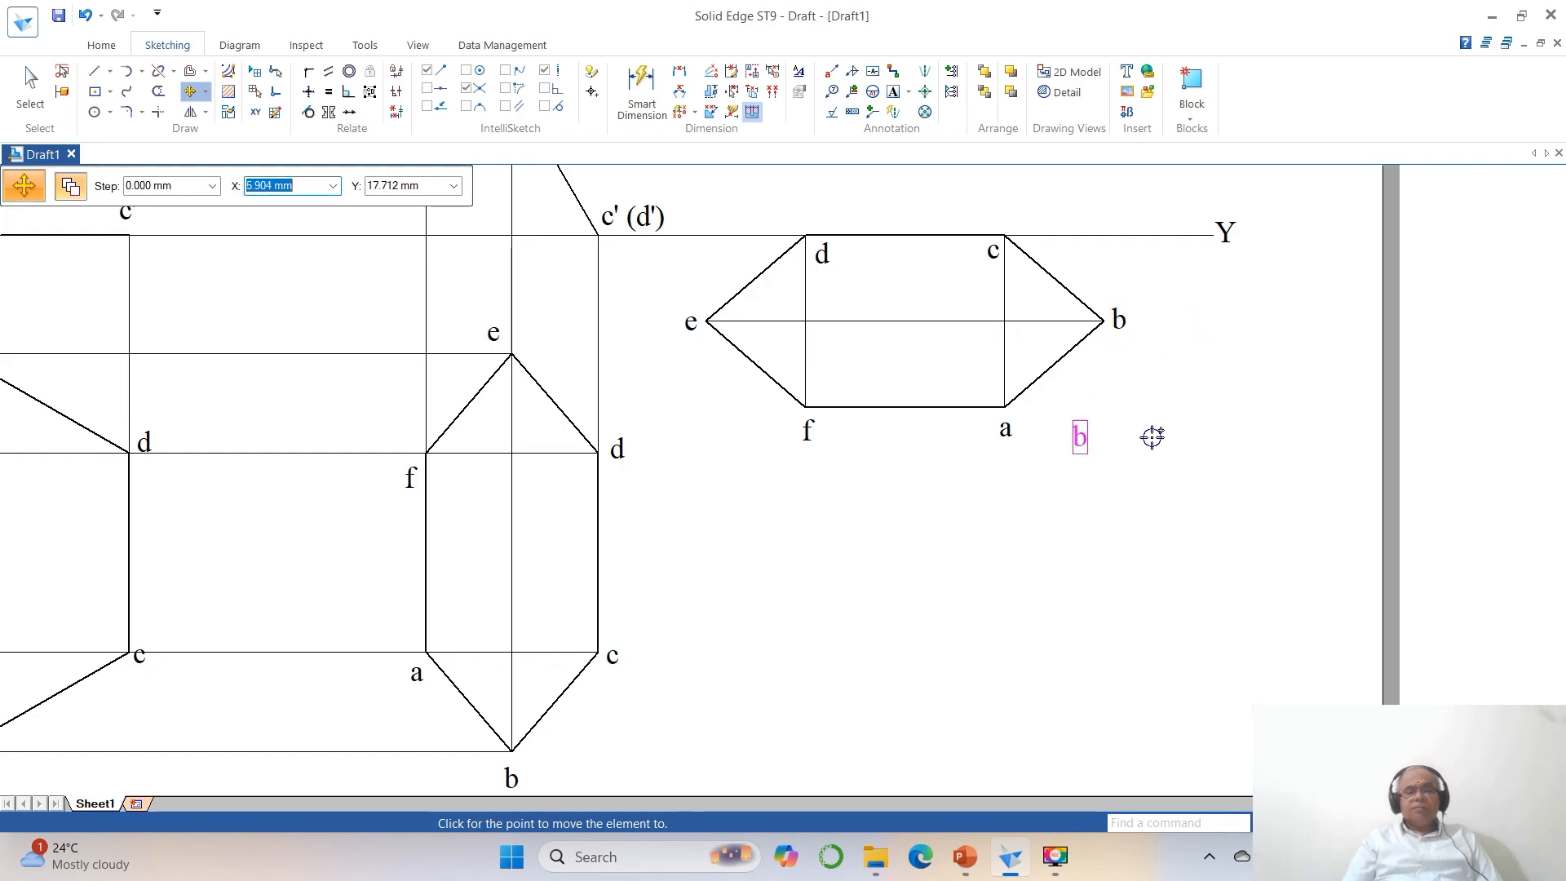
key("Escape")
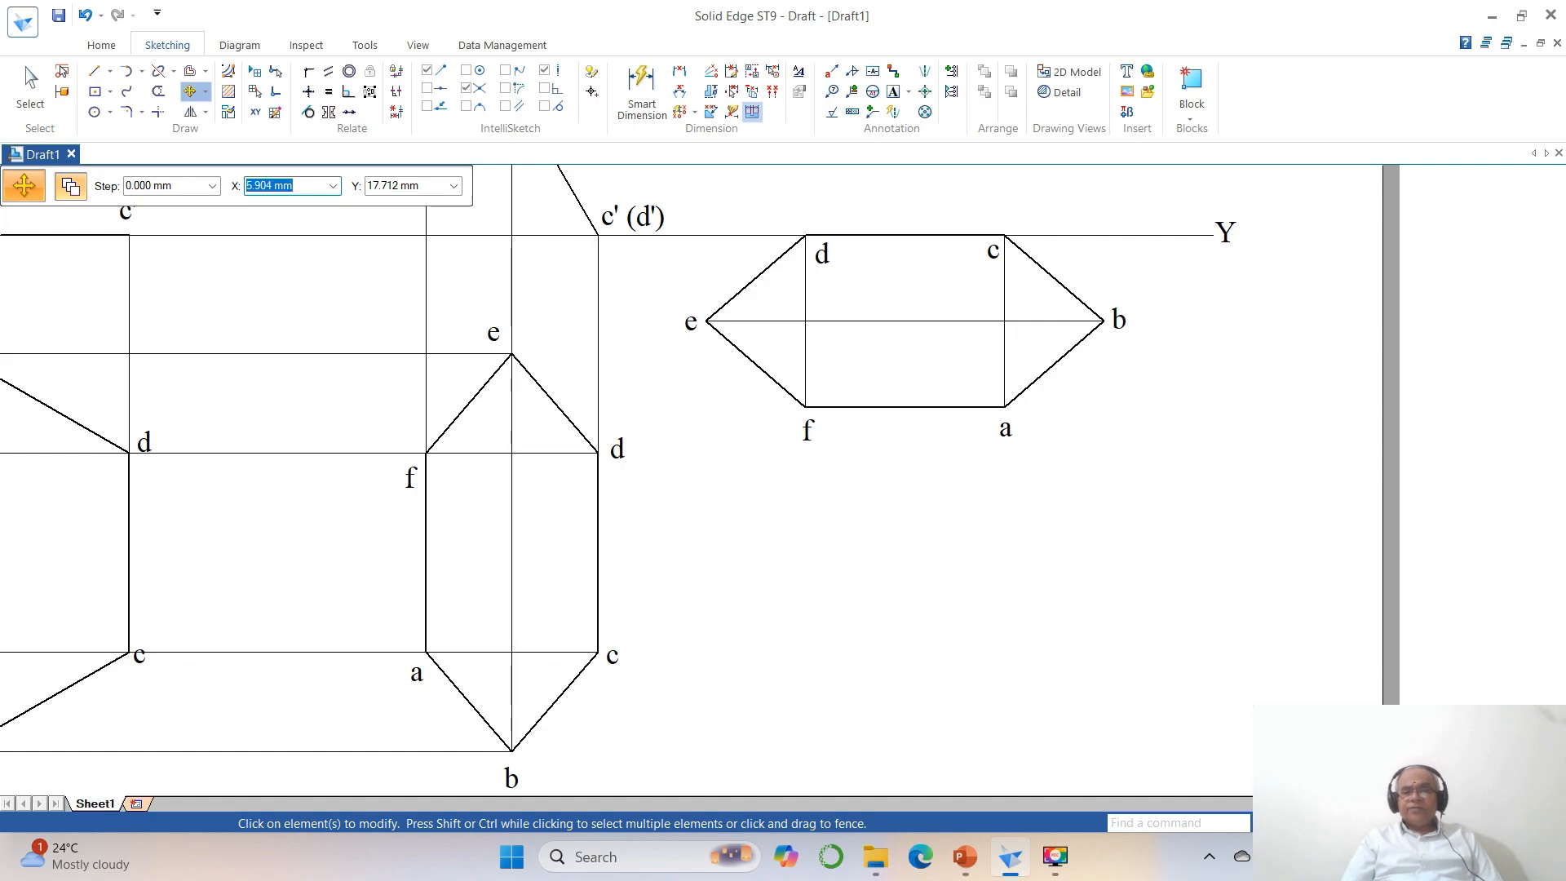
Draw vertical projectors upward from corners d and c of the rotated hexagon, past the horizontal line through a', the one from c about 50 mm long.
left_click(1350, 823)
left_click(1305, 823)
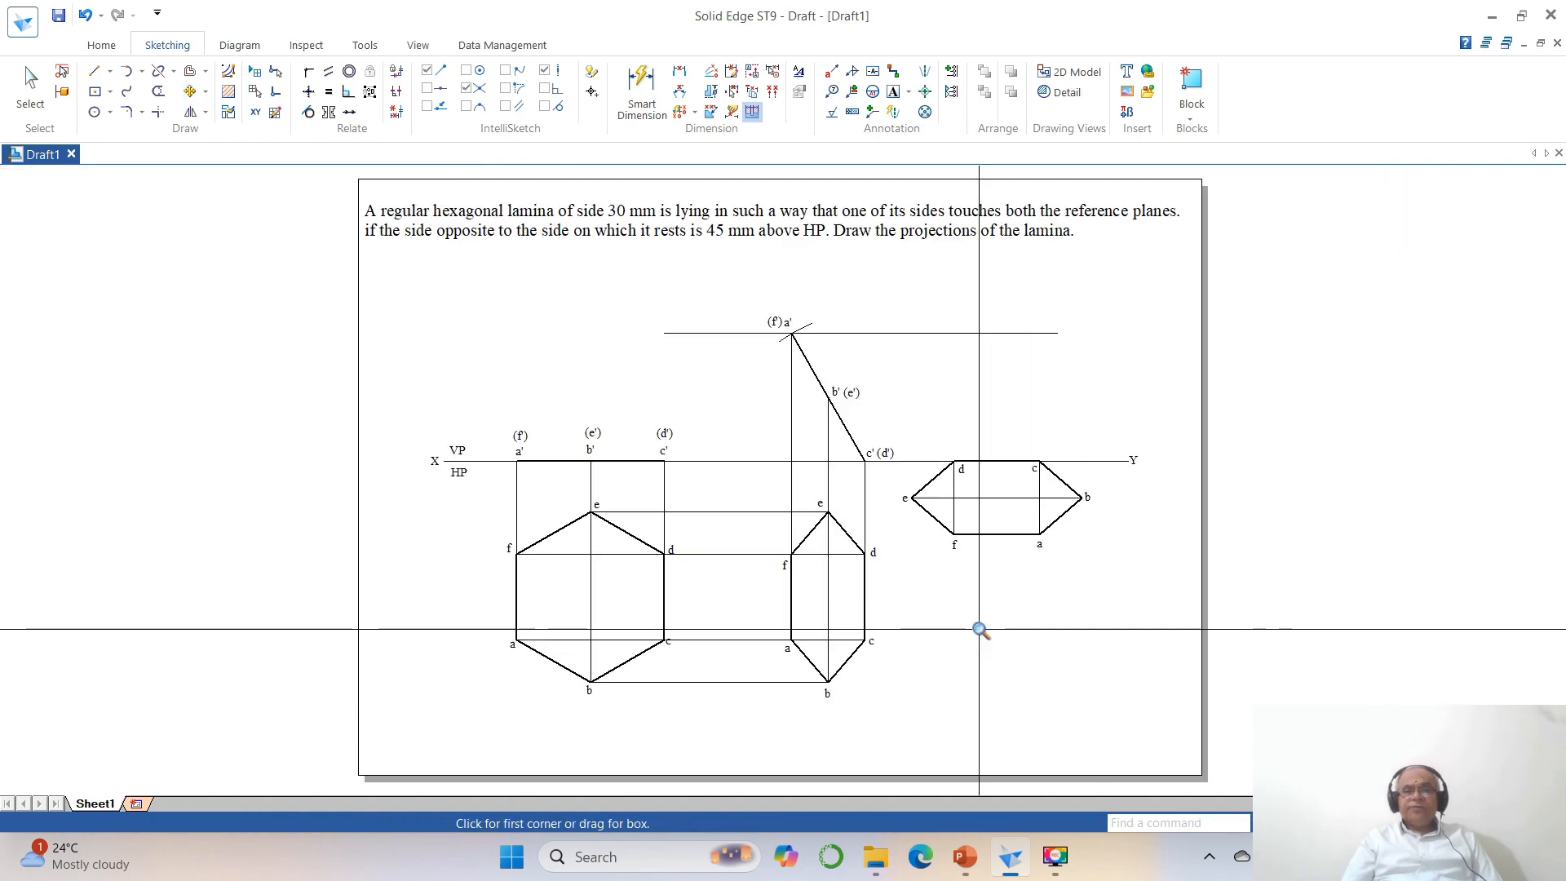
left_click(716, 298)
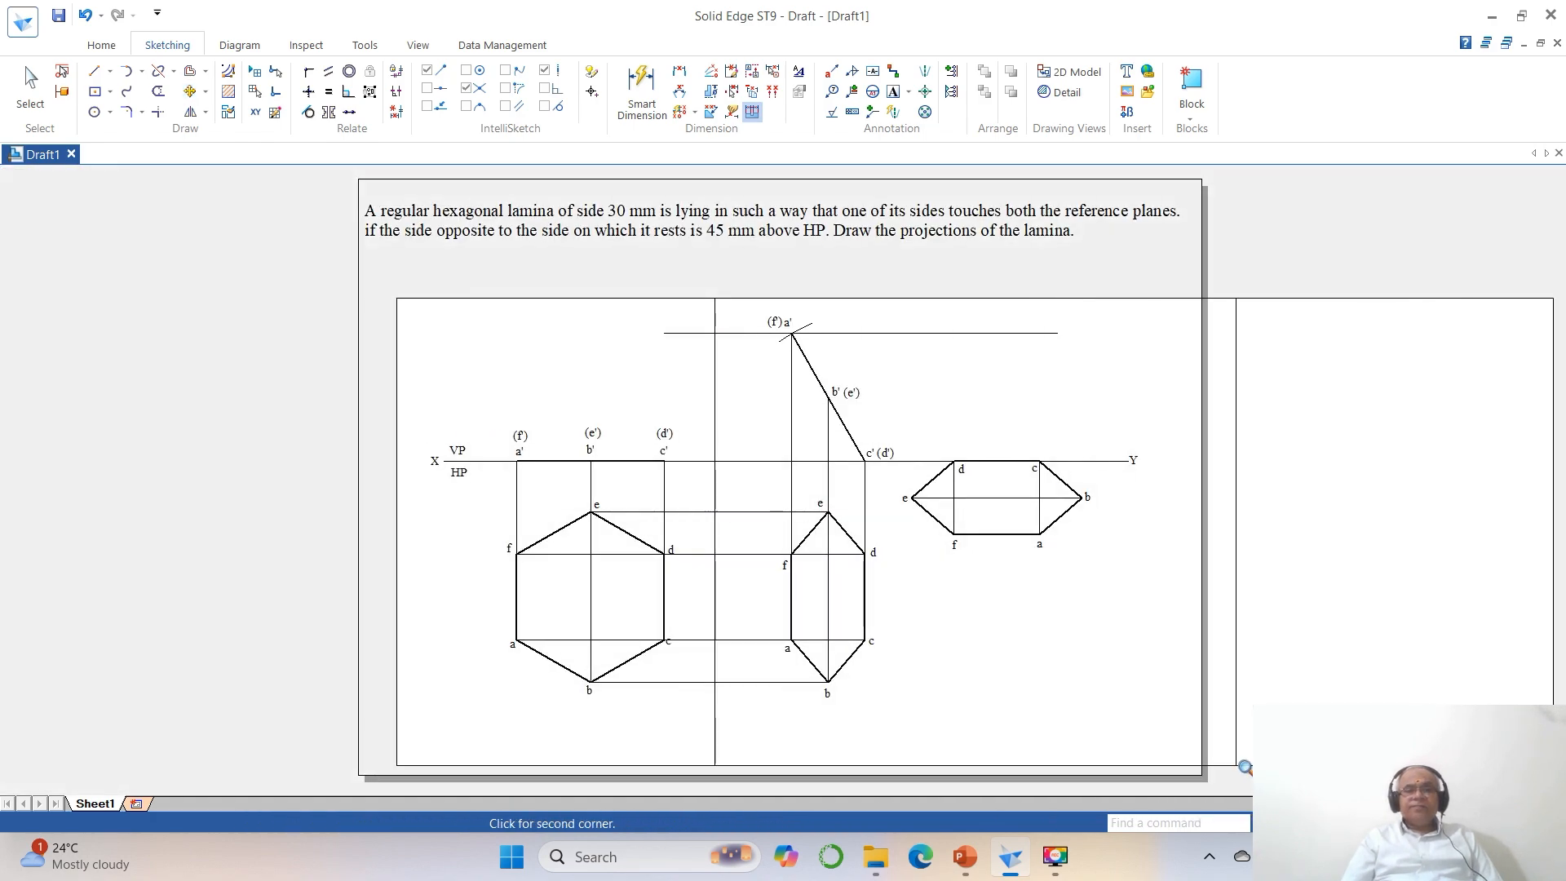
left_click(1239, 760)
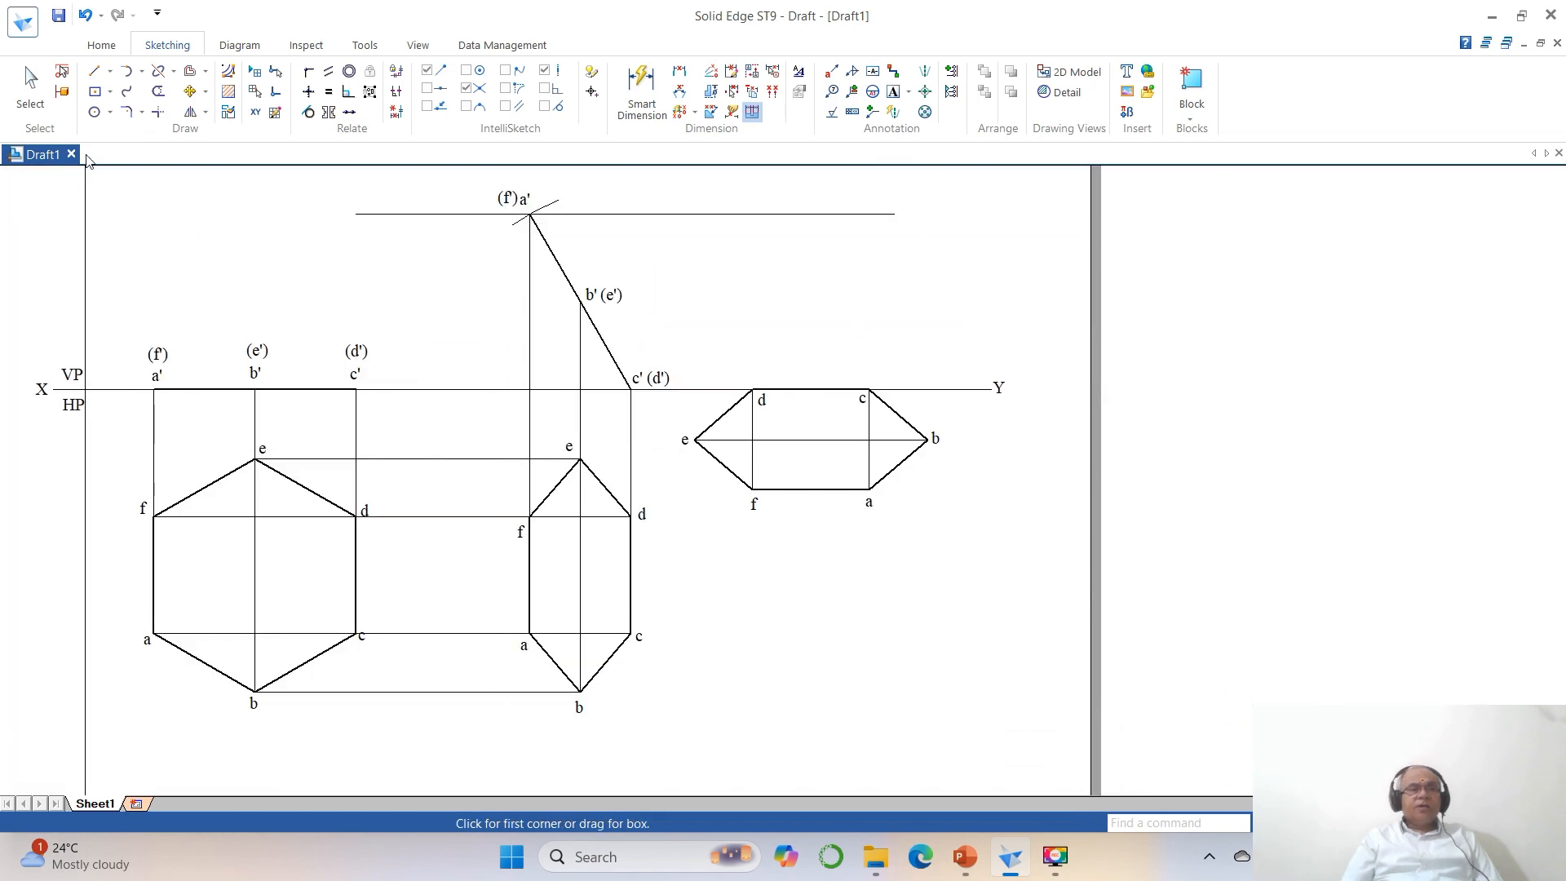
left_click(95, 71)
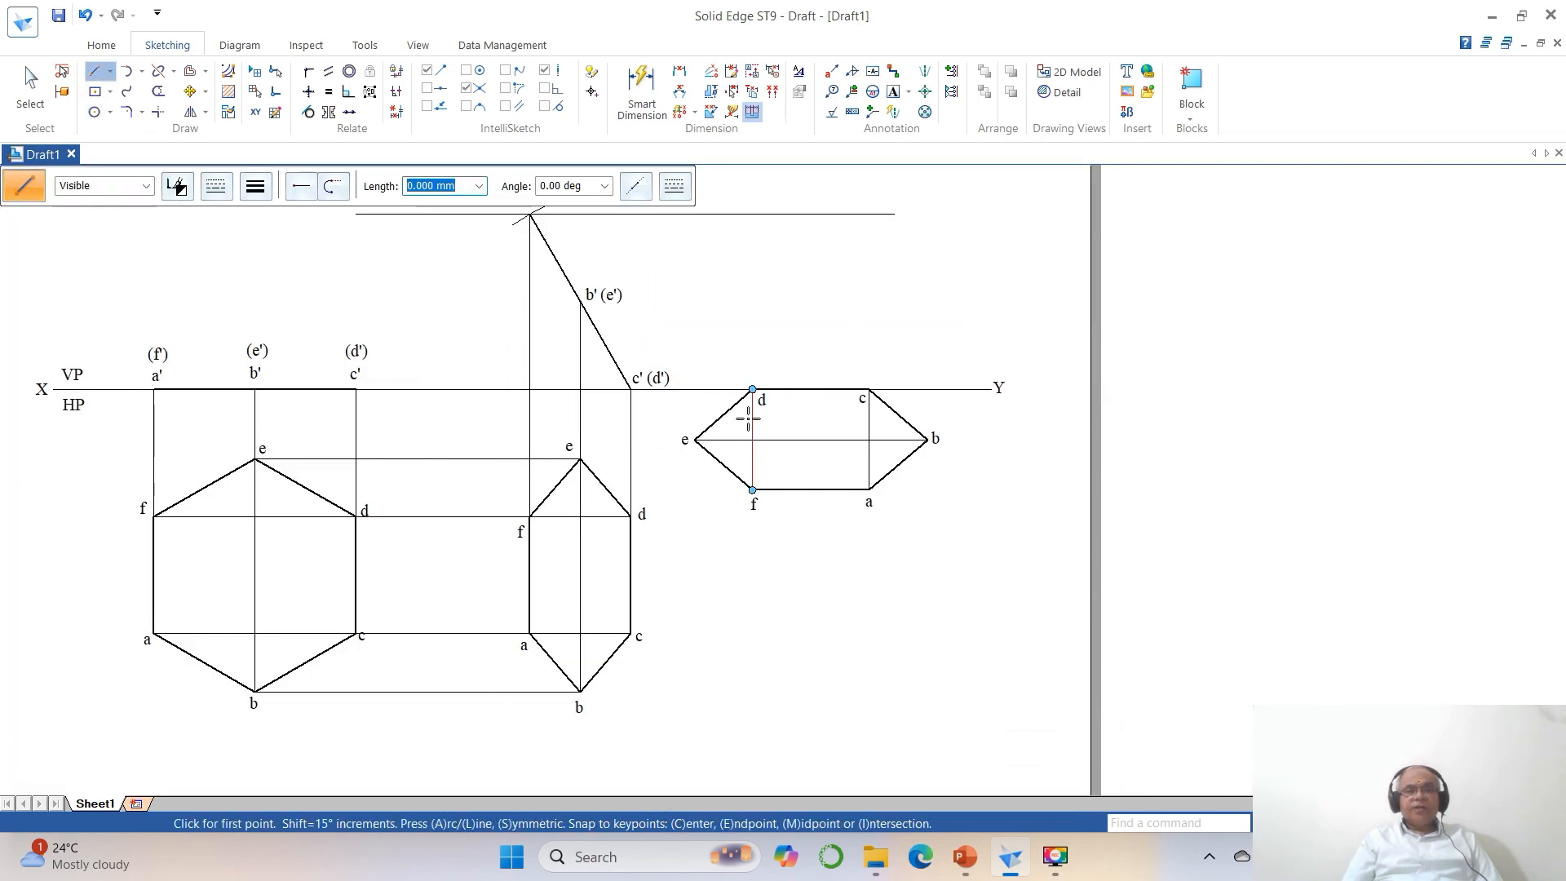
left_click(752, 389)
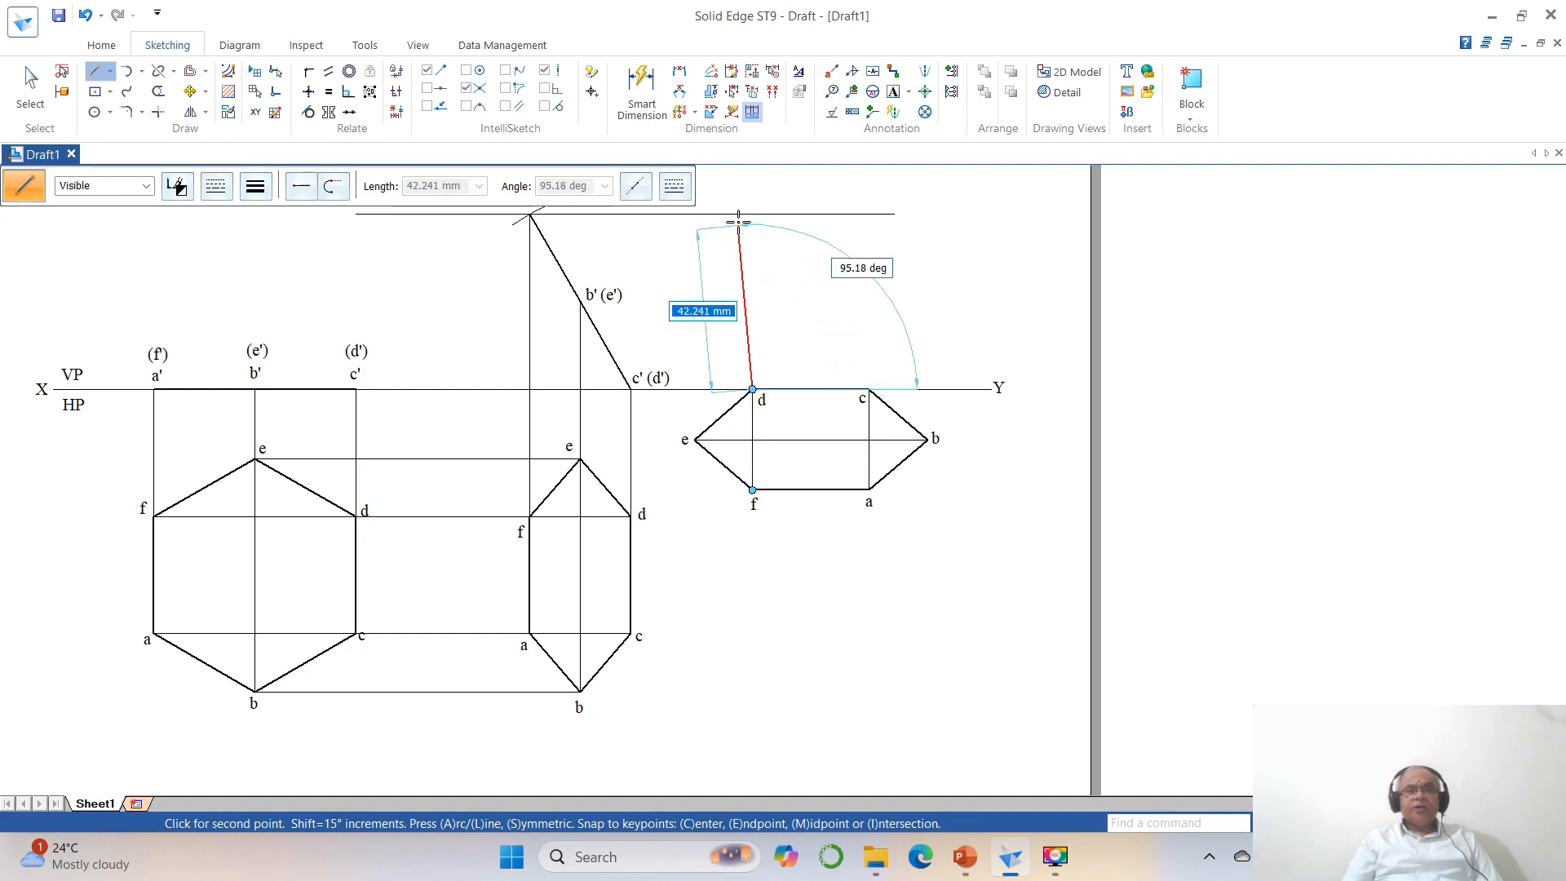
left_click(746, 187)
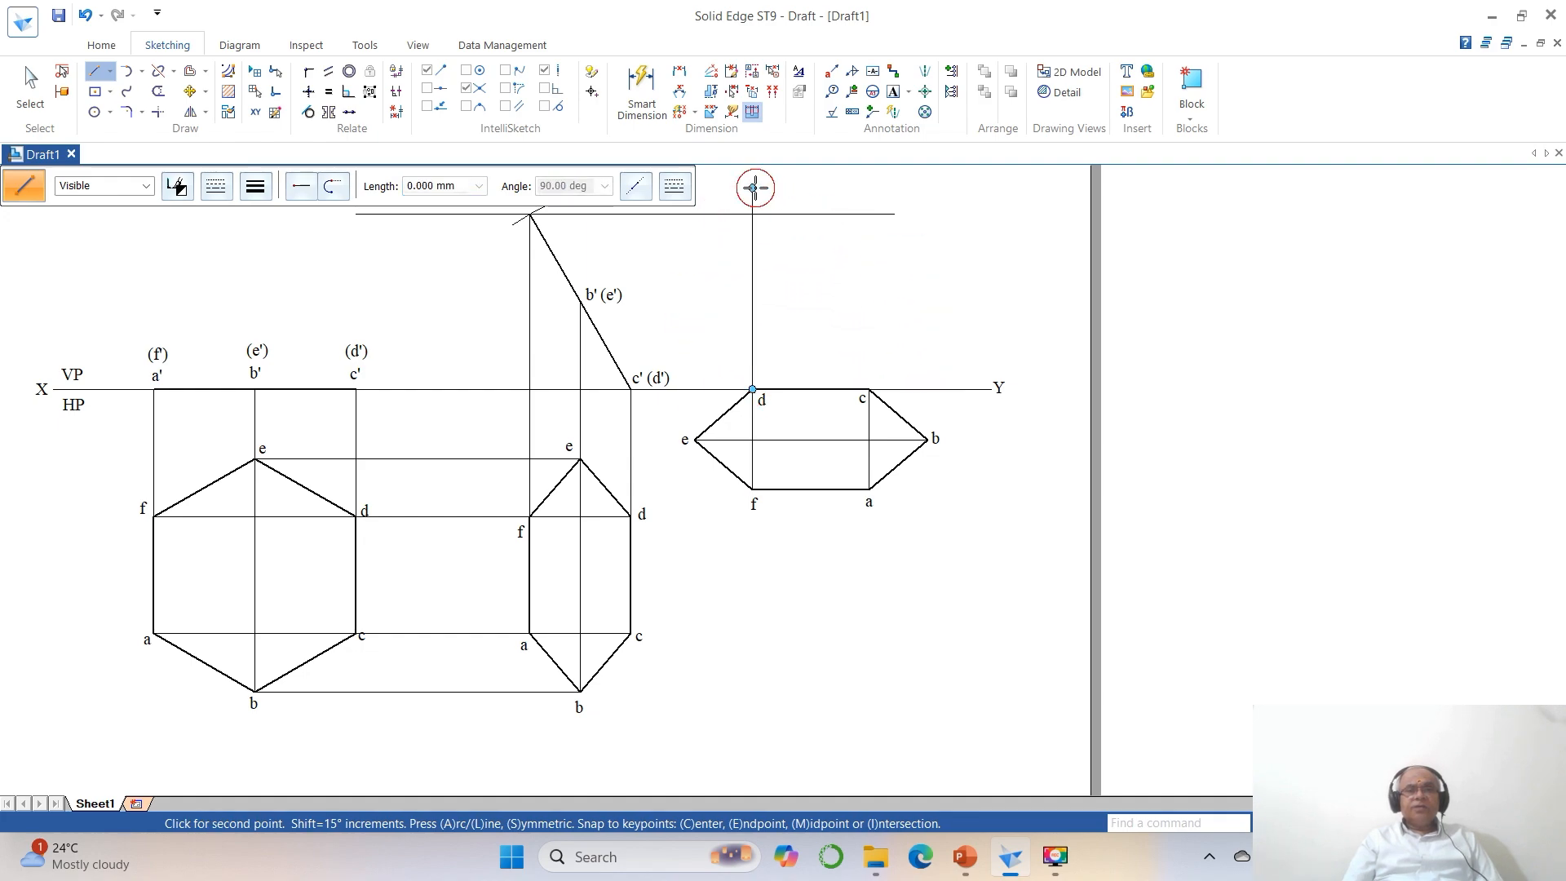
key("Escape")
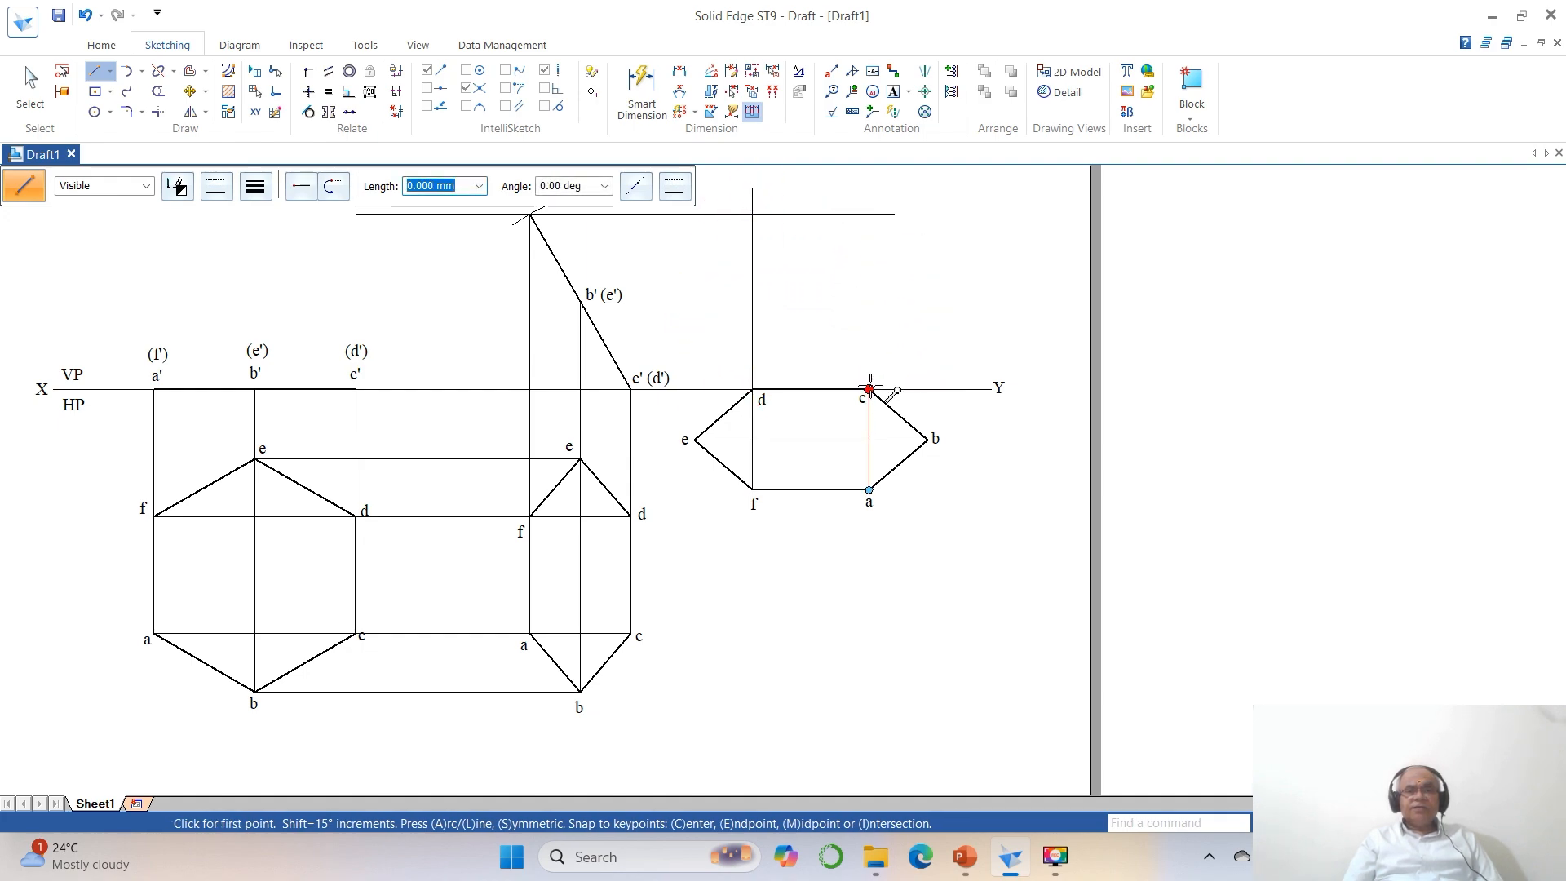
left_click(869, 389)
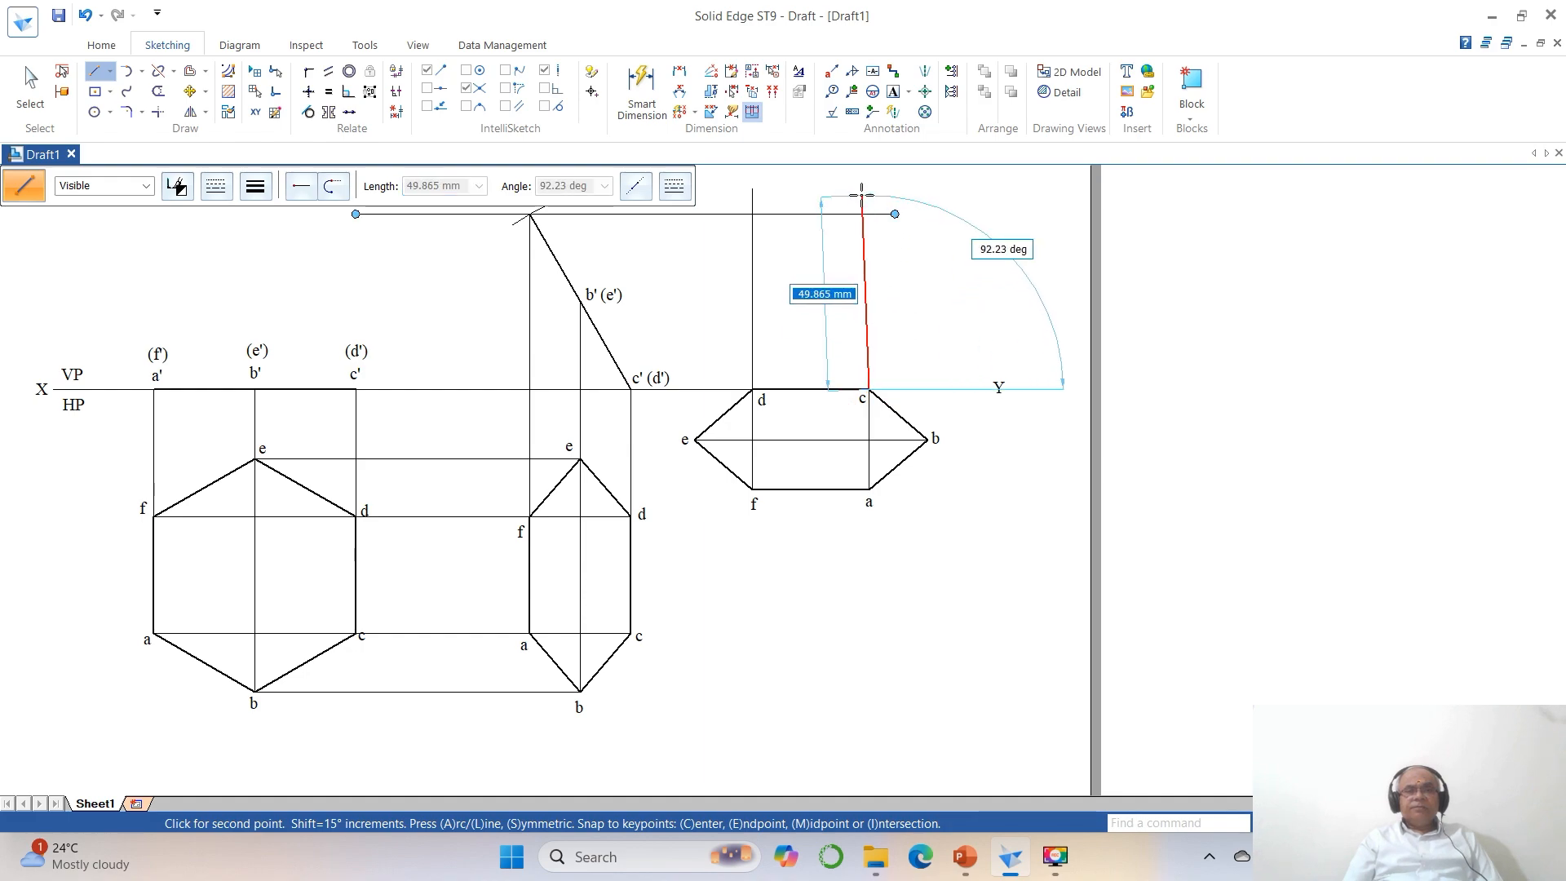
left_click(869, 196)
key("Escape")
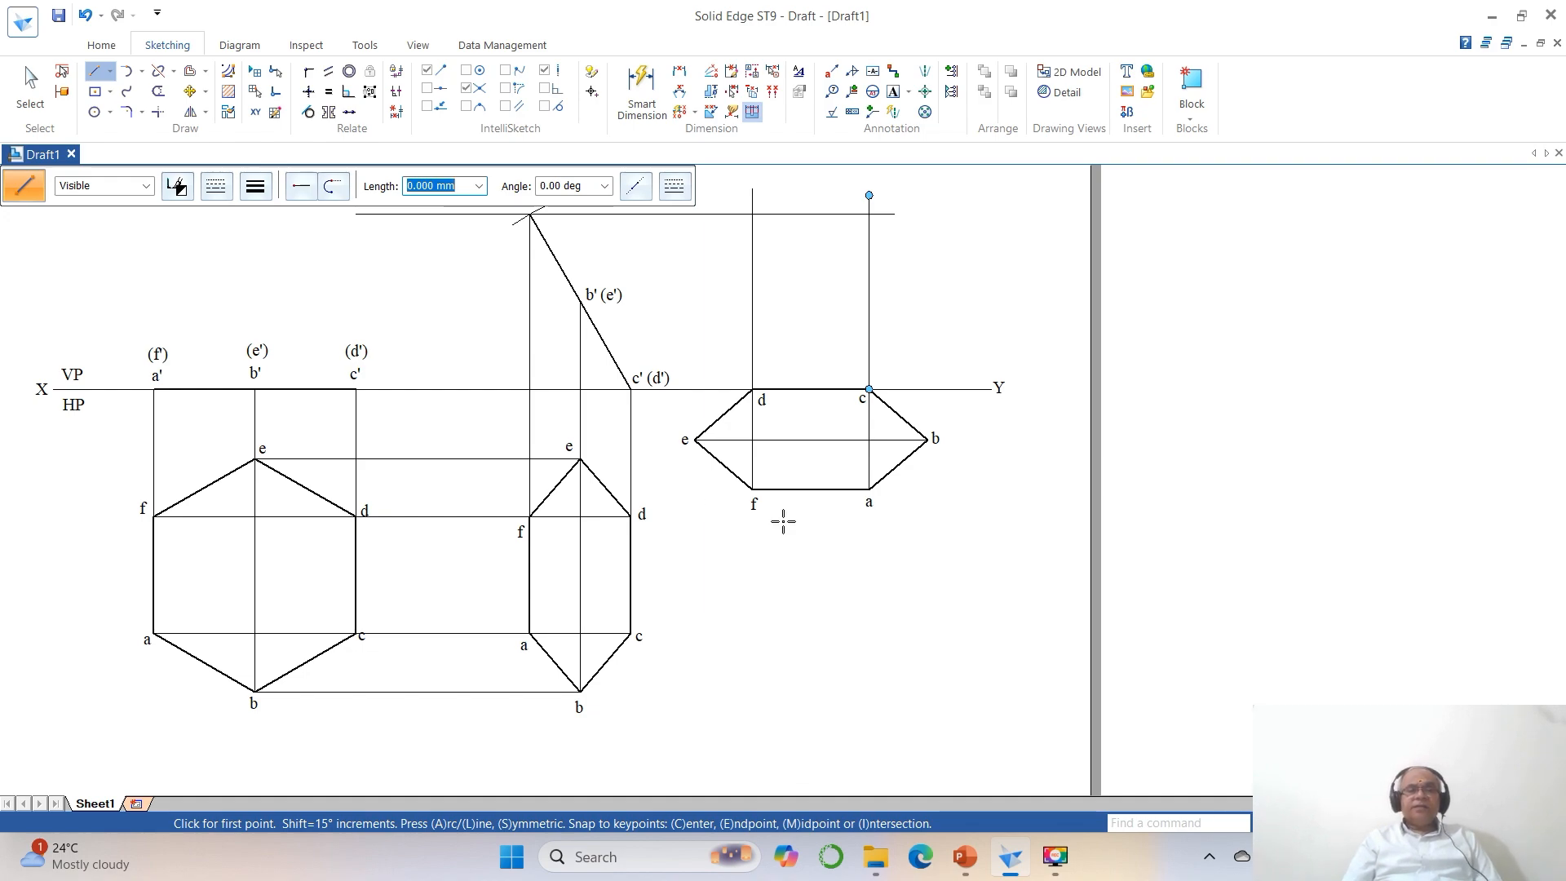
Trim the horizontal line through a' and the vertical projectors from d and c so that they end where they meet.
left_click(157, 112)
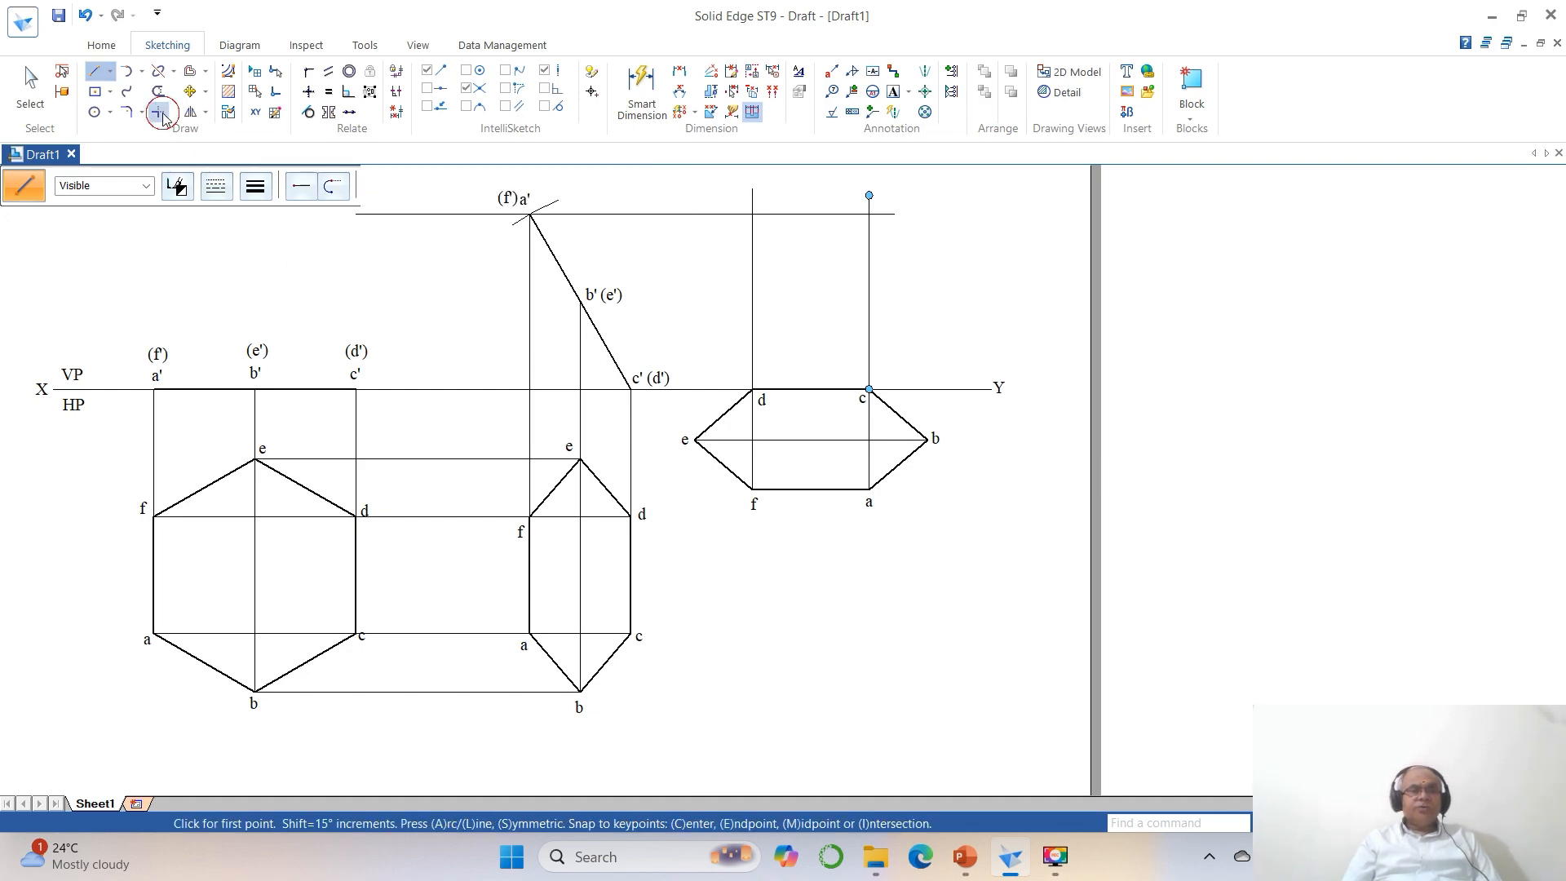
left_click(701, 215)
left_click(743, 249)
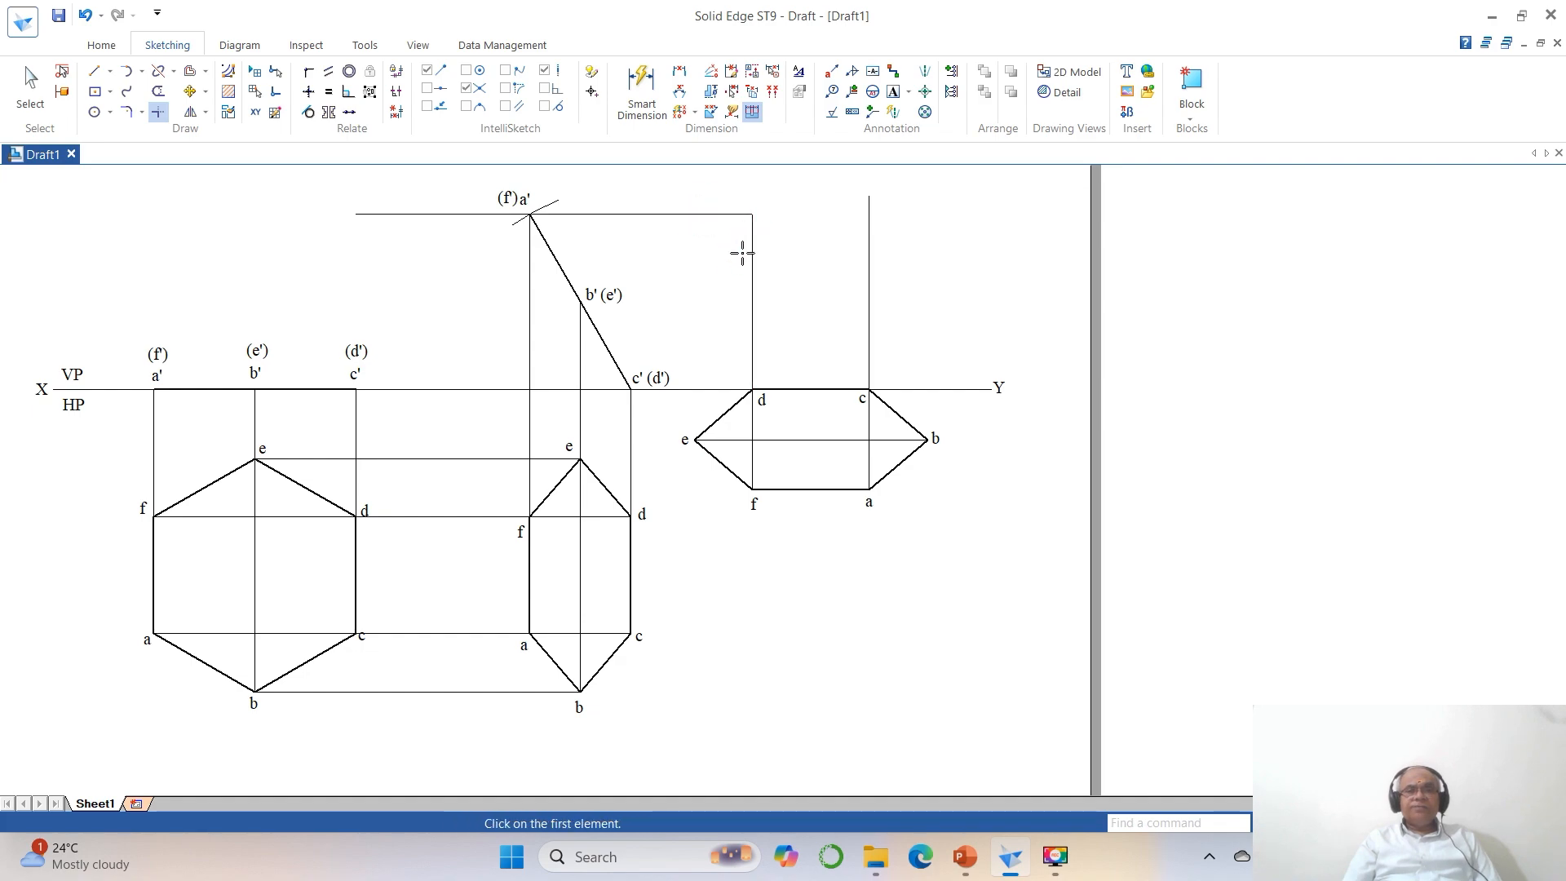
left_click(708, 213)
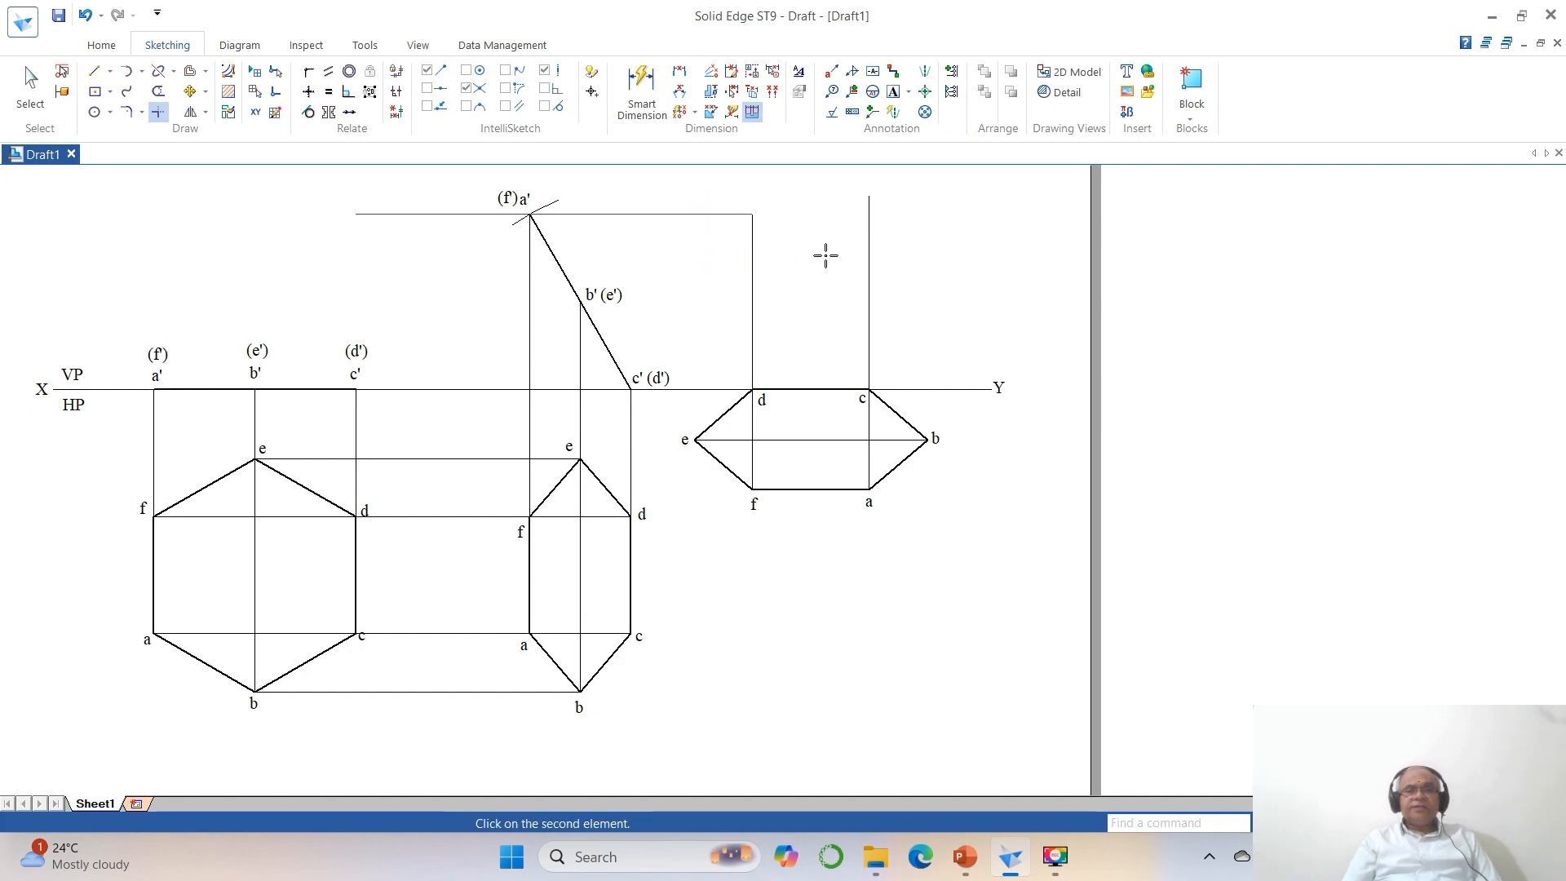
left_click(868, 261)
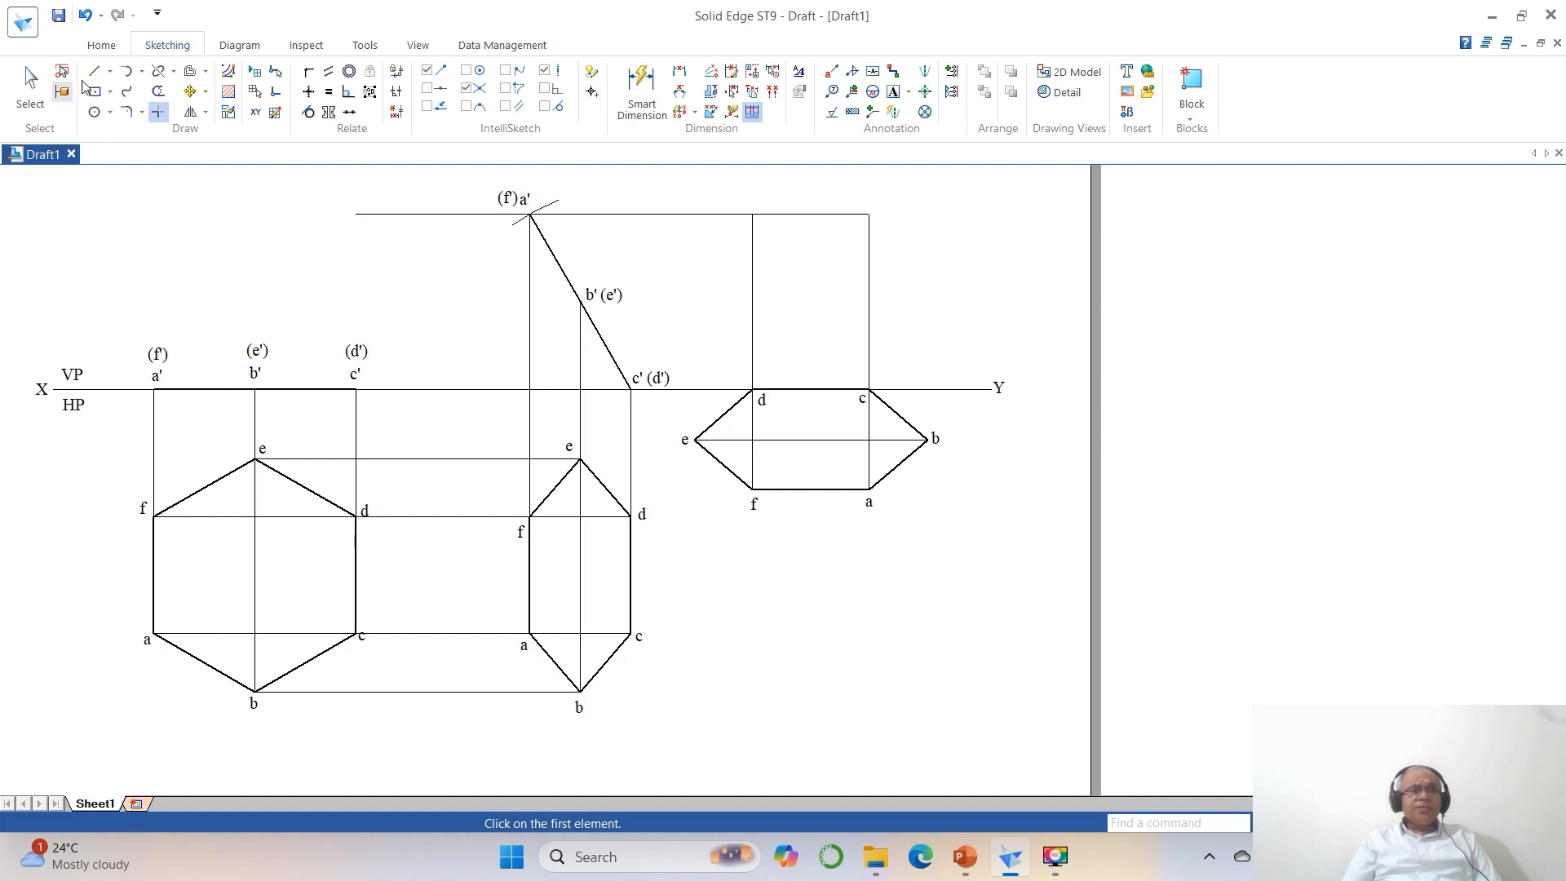
Draw a horizontal line from b' past the rotated hexagon, then vertical projectors from corners e and b up across it.
left_click(95, 71)
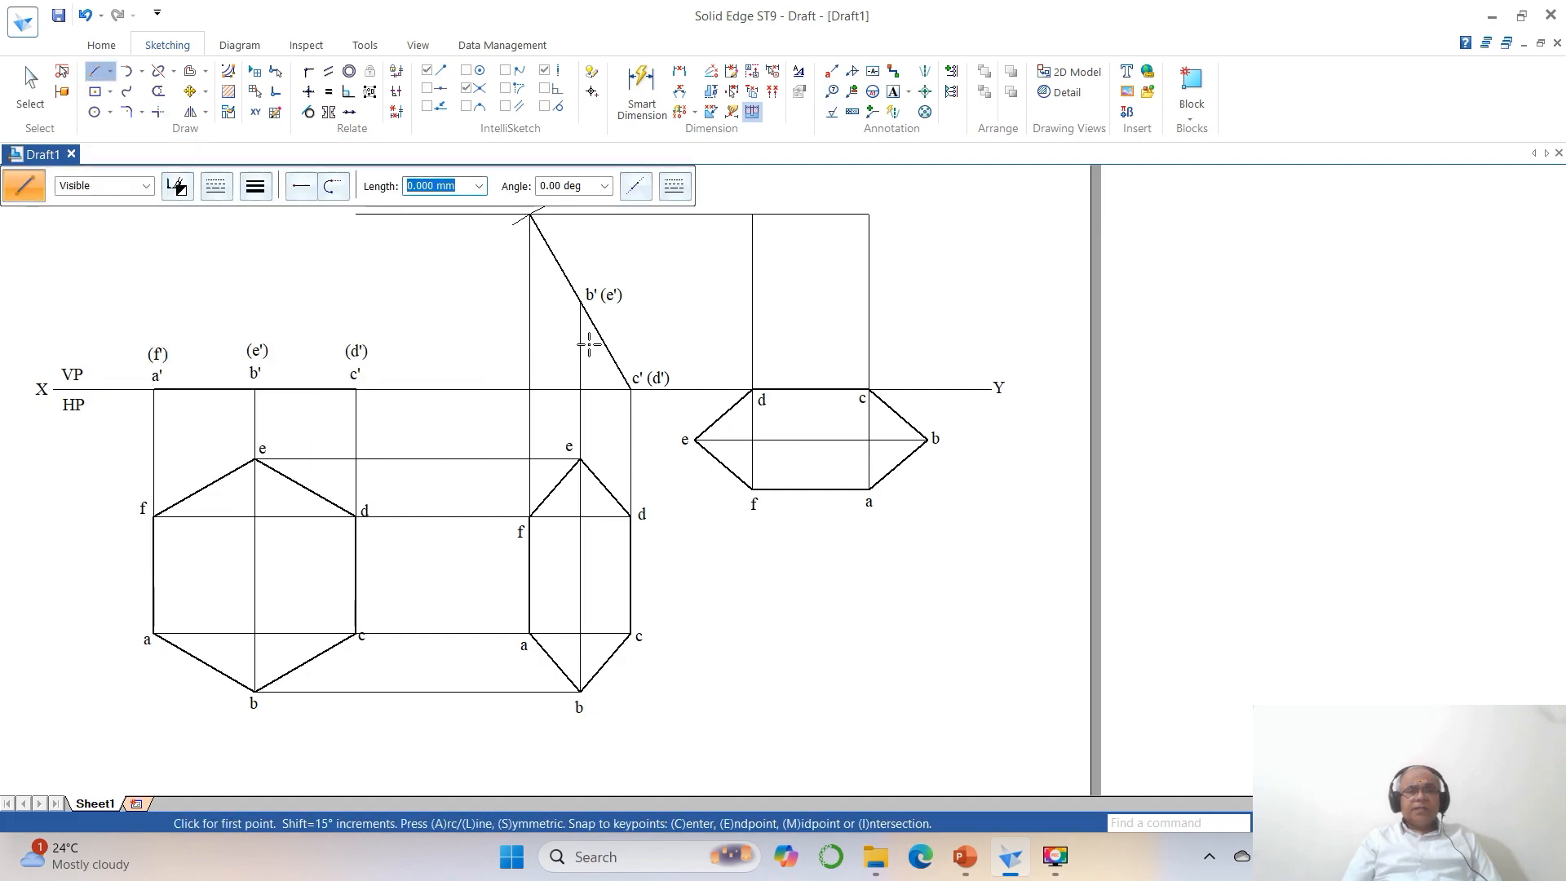
left_click(580, 301)
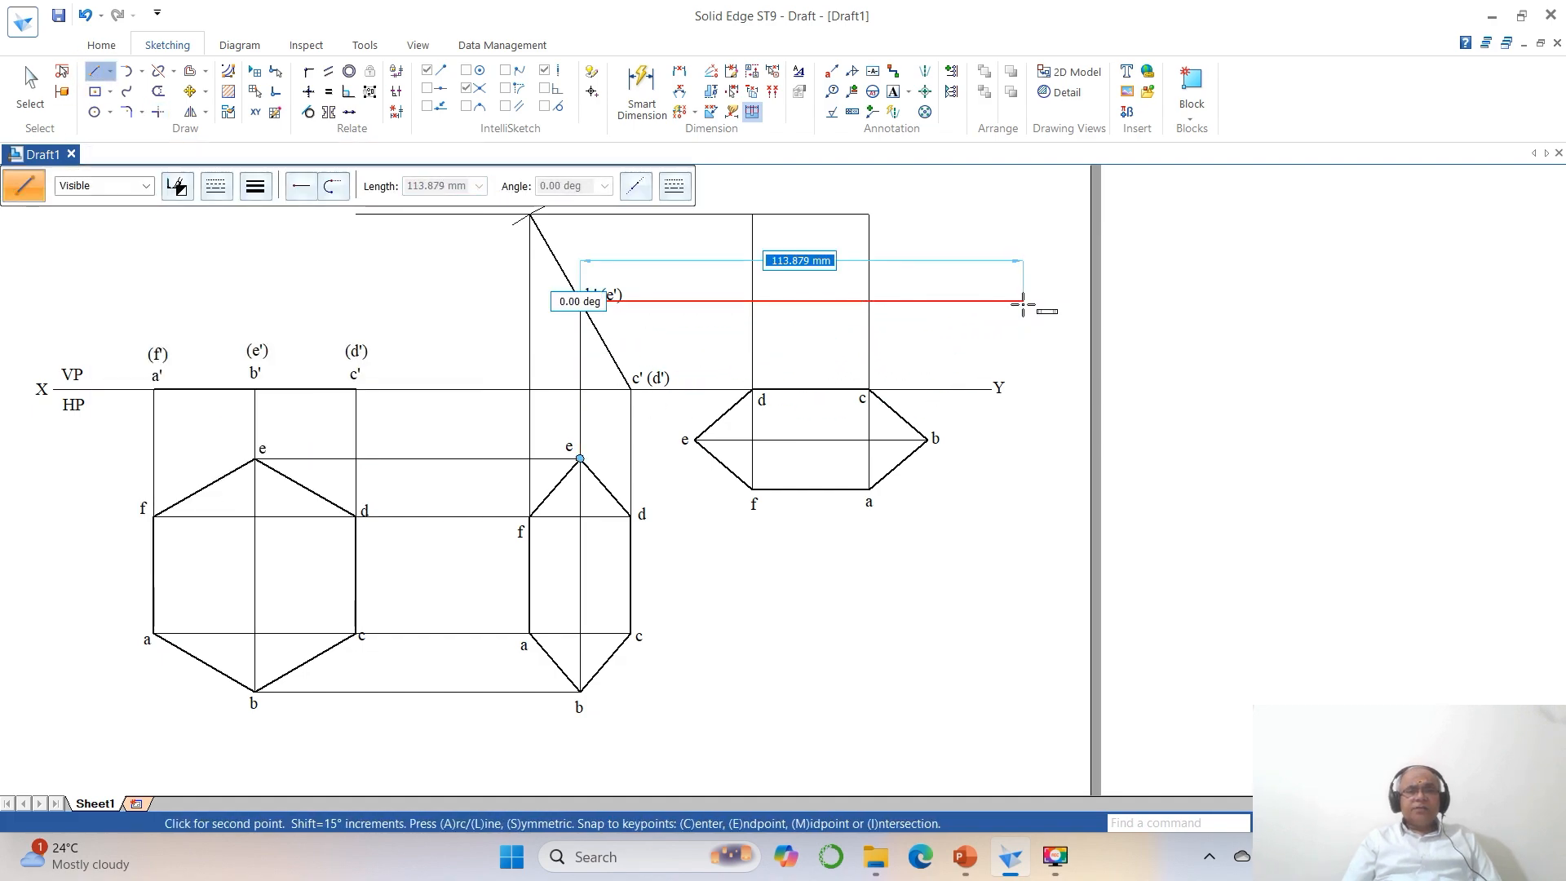
left_click(1023, 301)
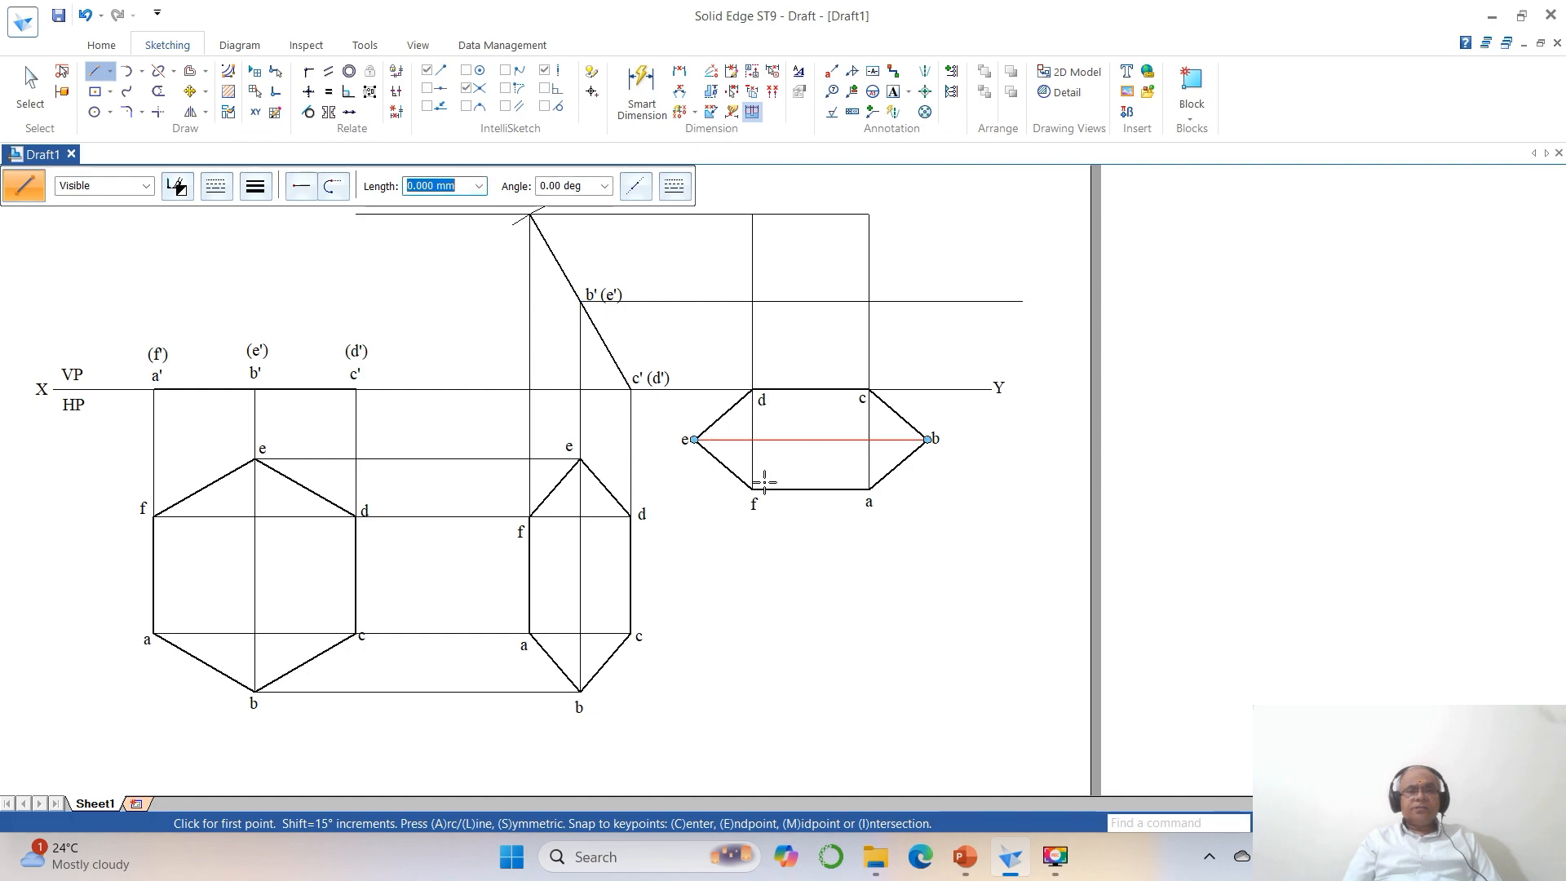
left_click(694, 440)
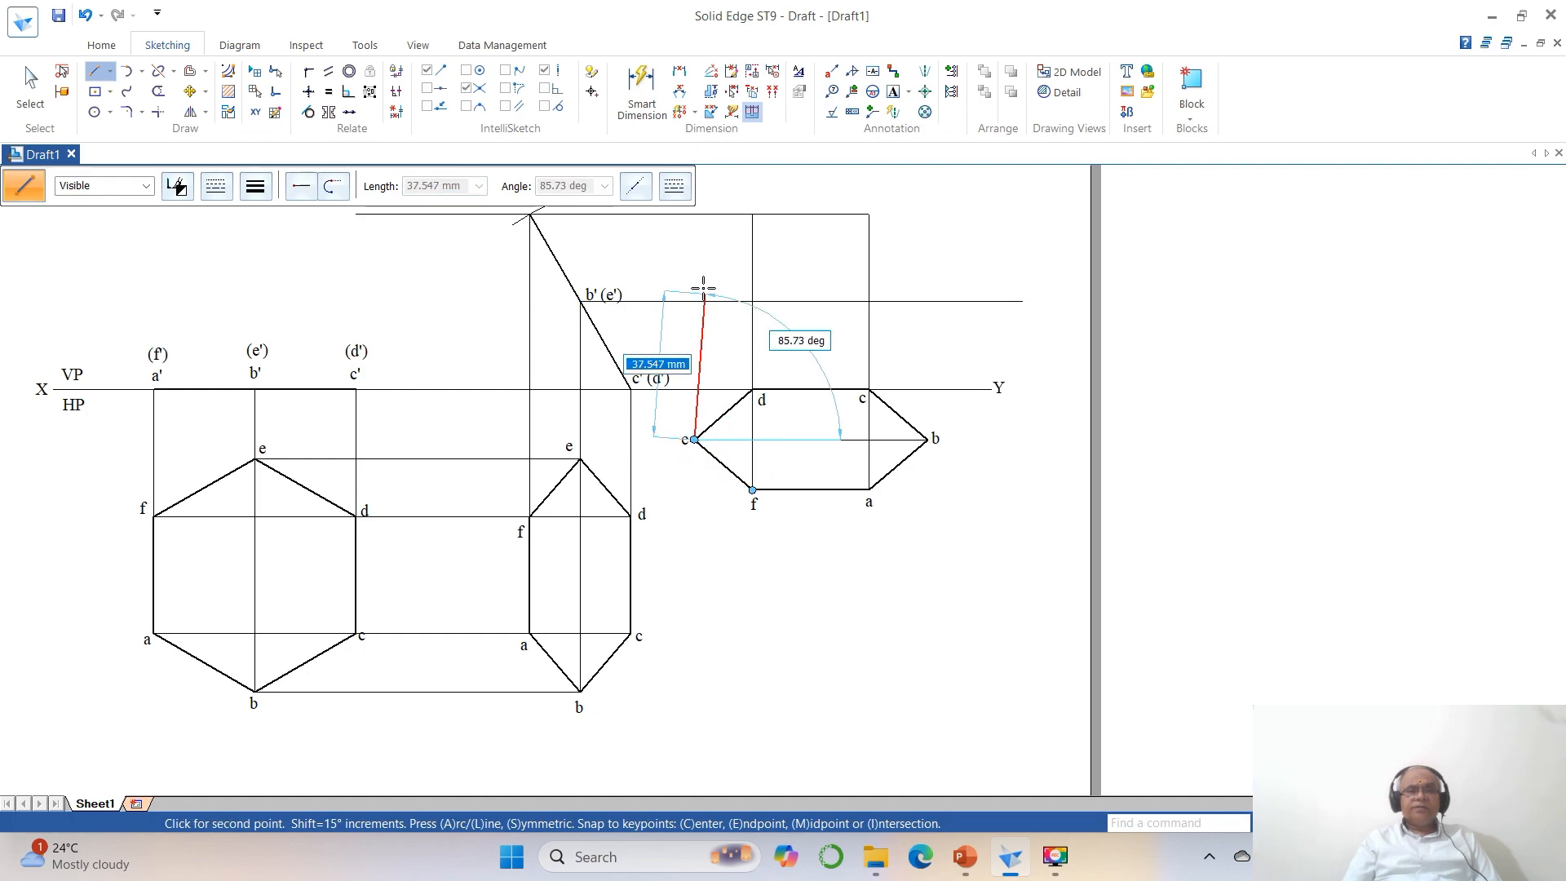
left_click(694, 266)
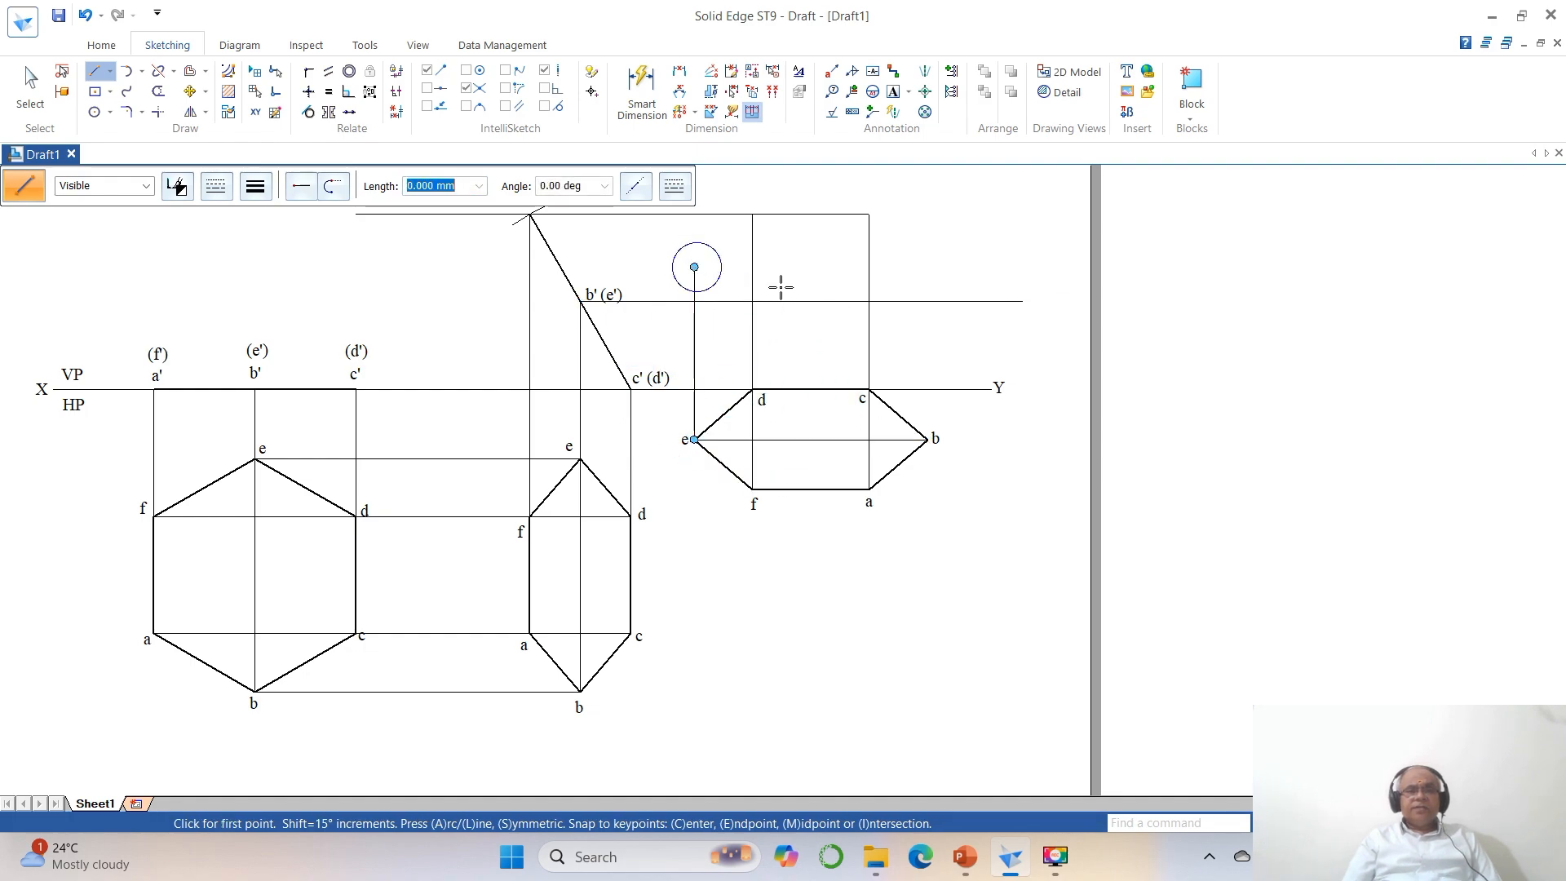
left_click(927, 440)
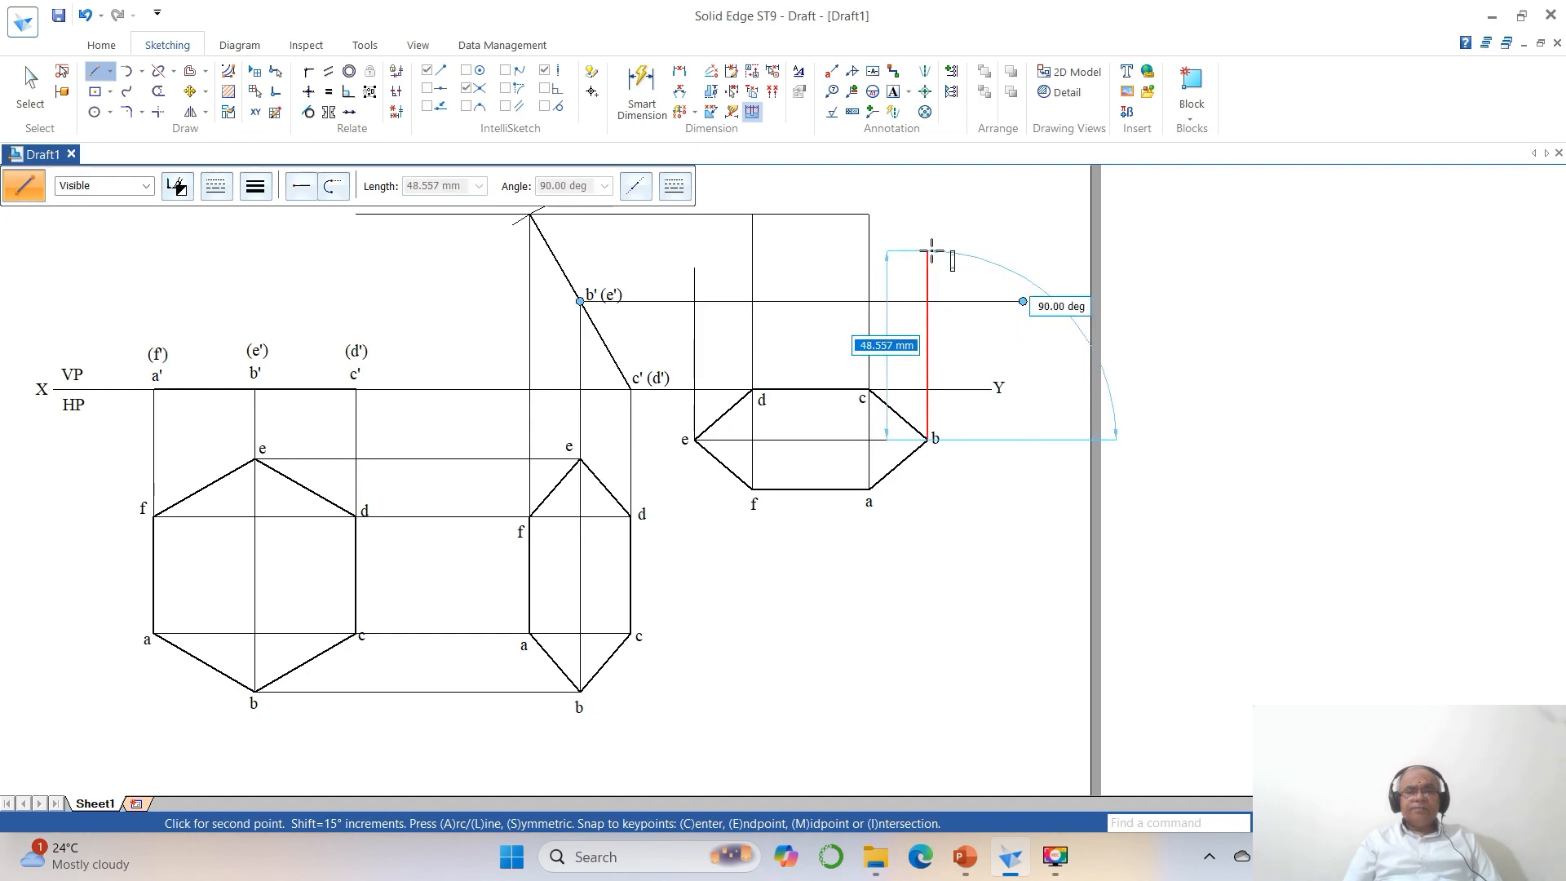
left_click(927, 251)
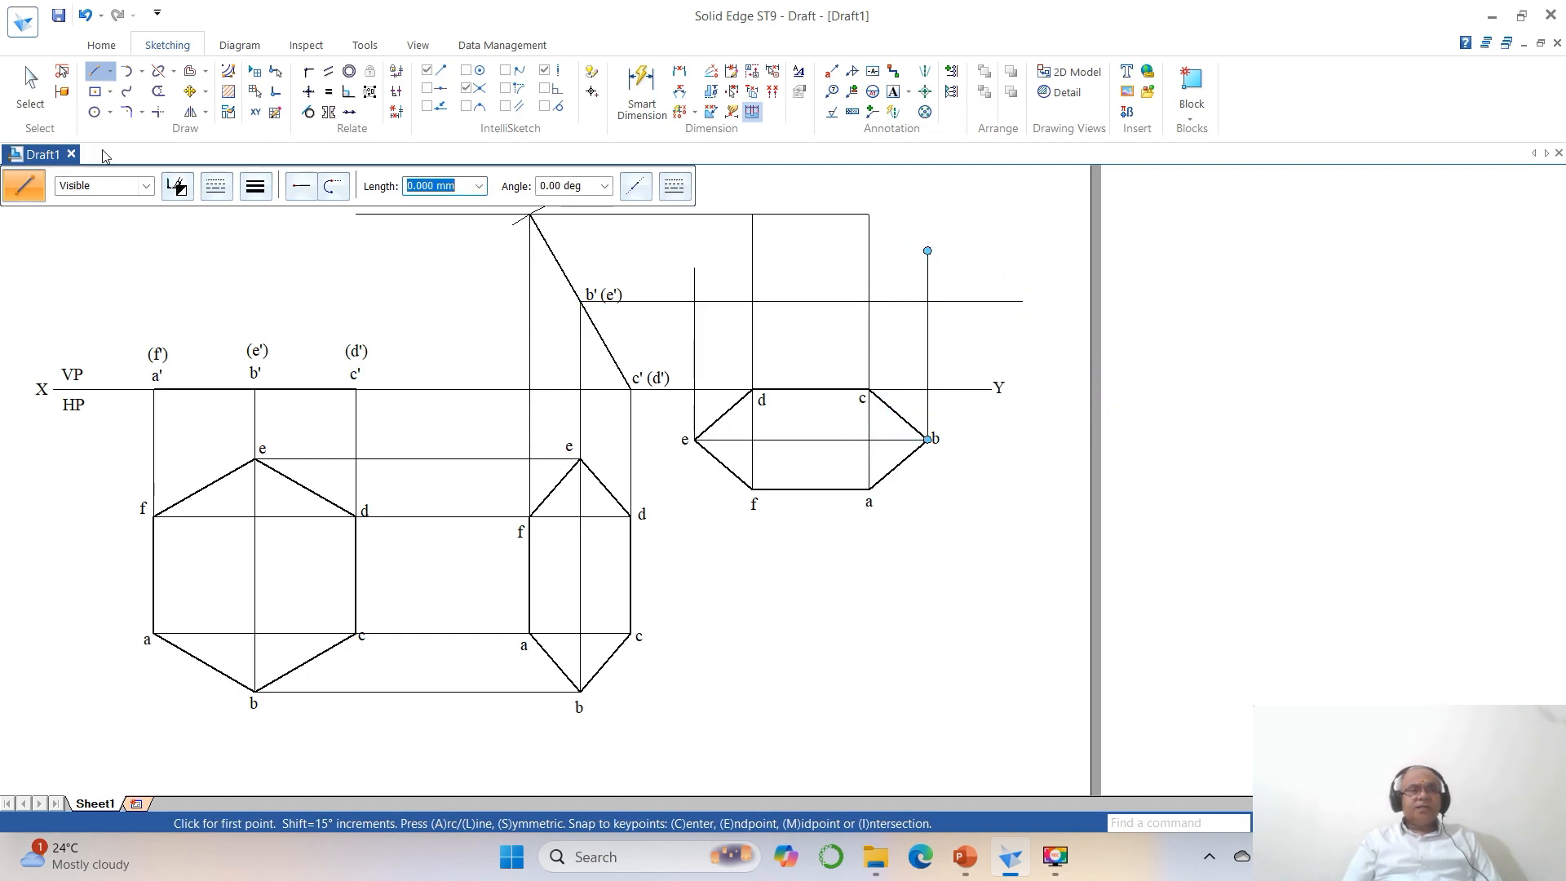
Trim the horizontal line through b' and the vertical projectors from e and b so that they end where they meet.
left_click(159, 111)
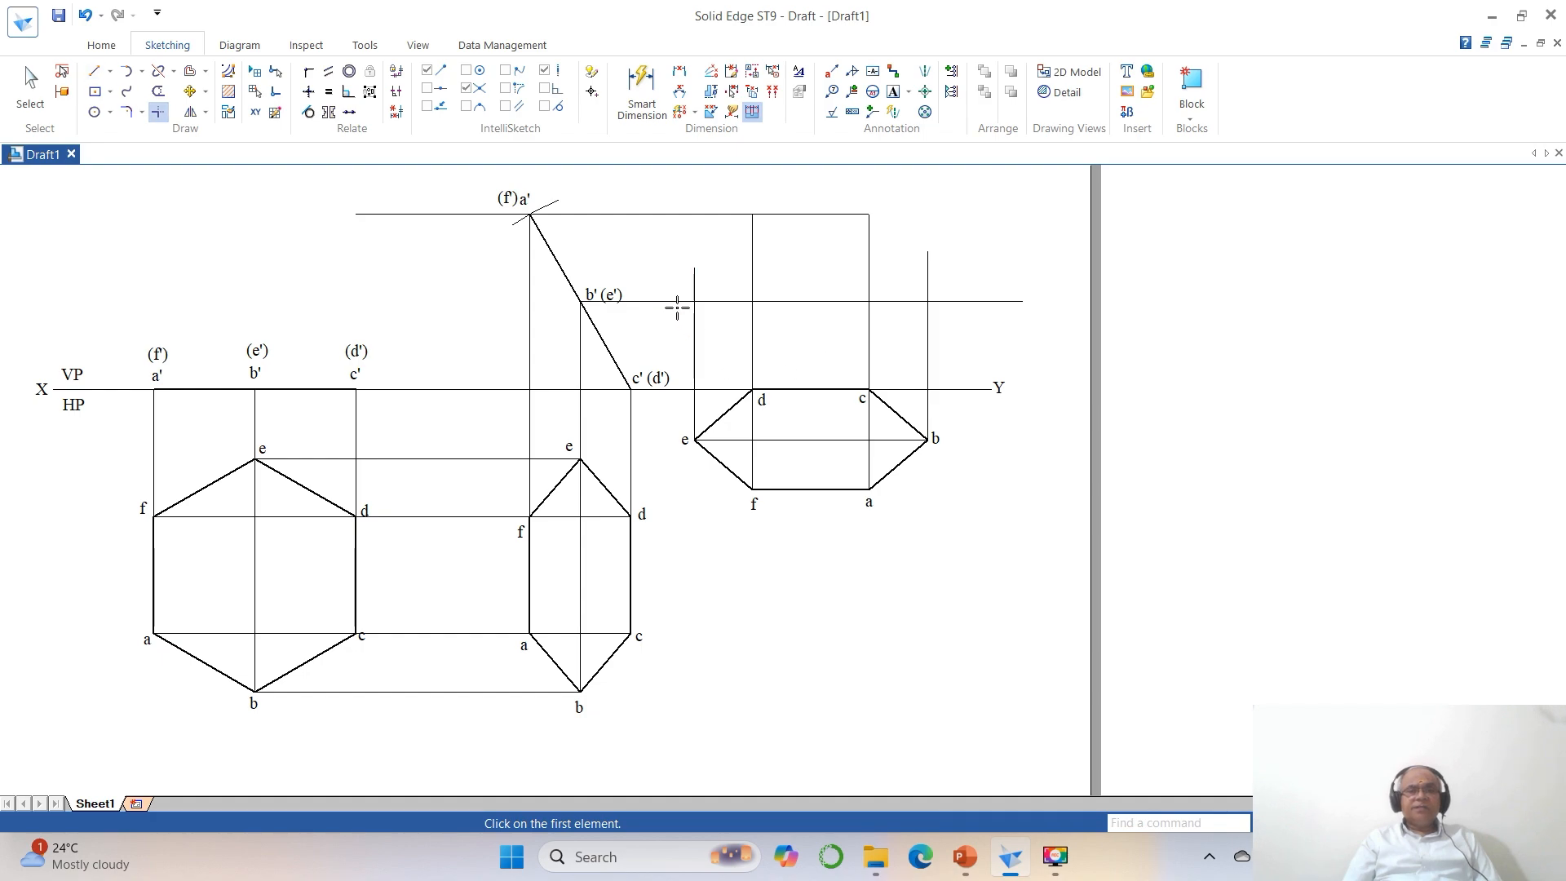
left_click(677, 301)
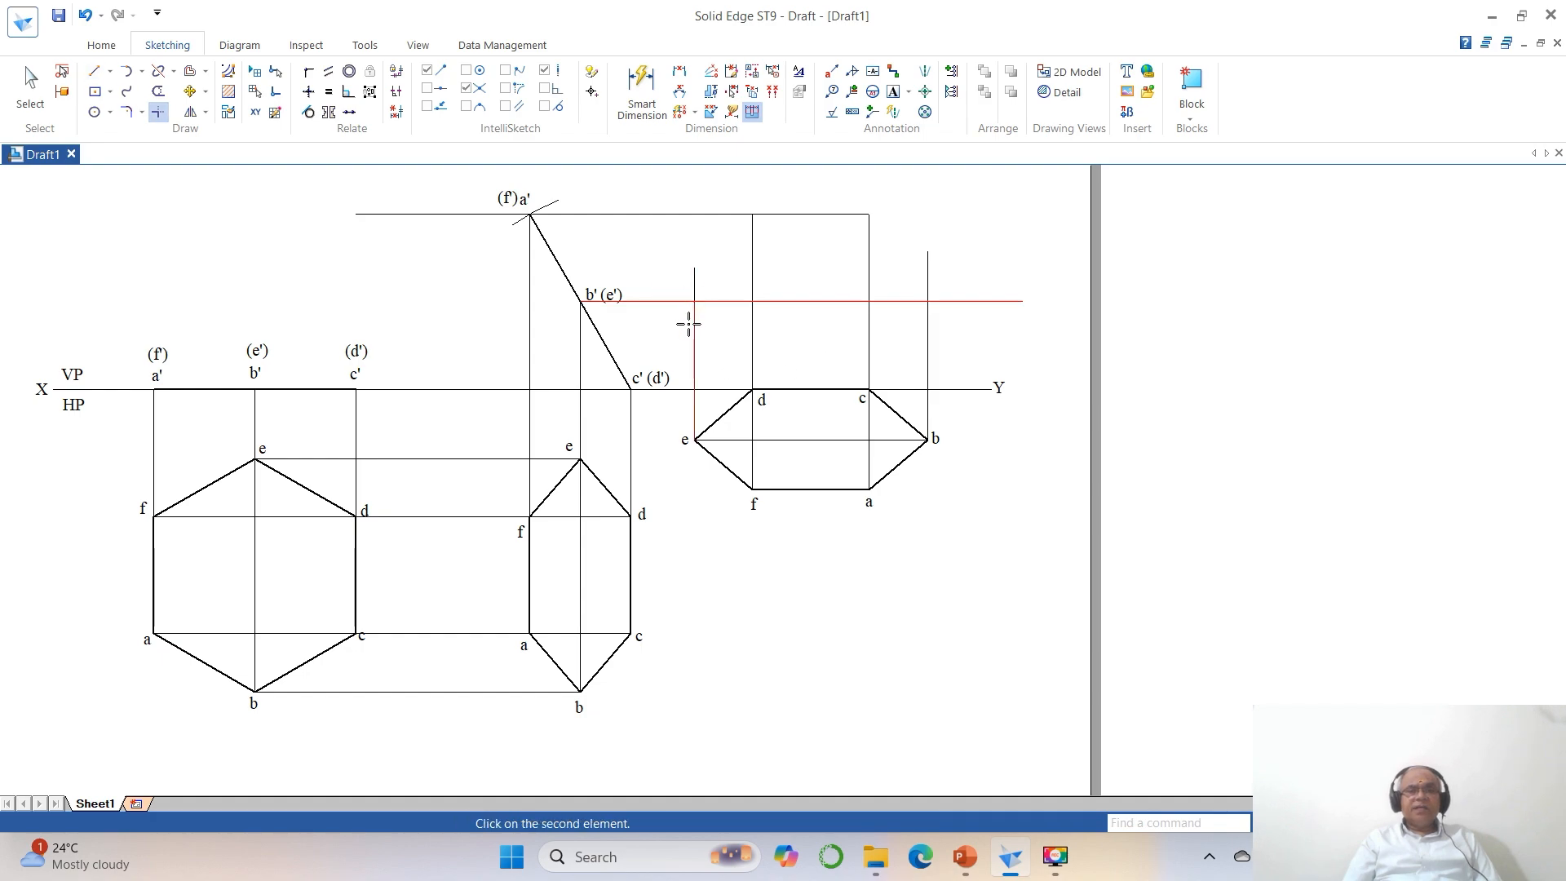
left_click(924, 323)
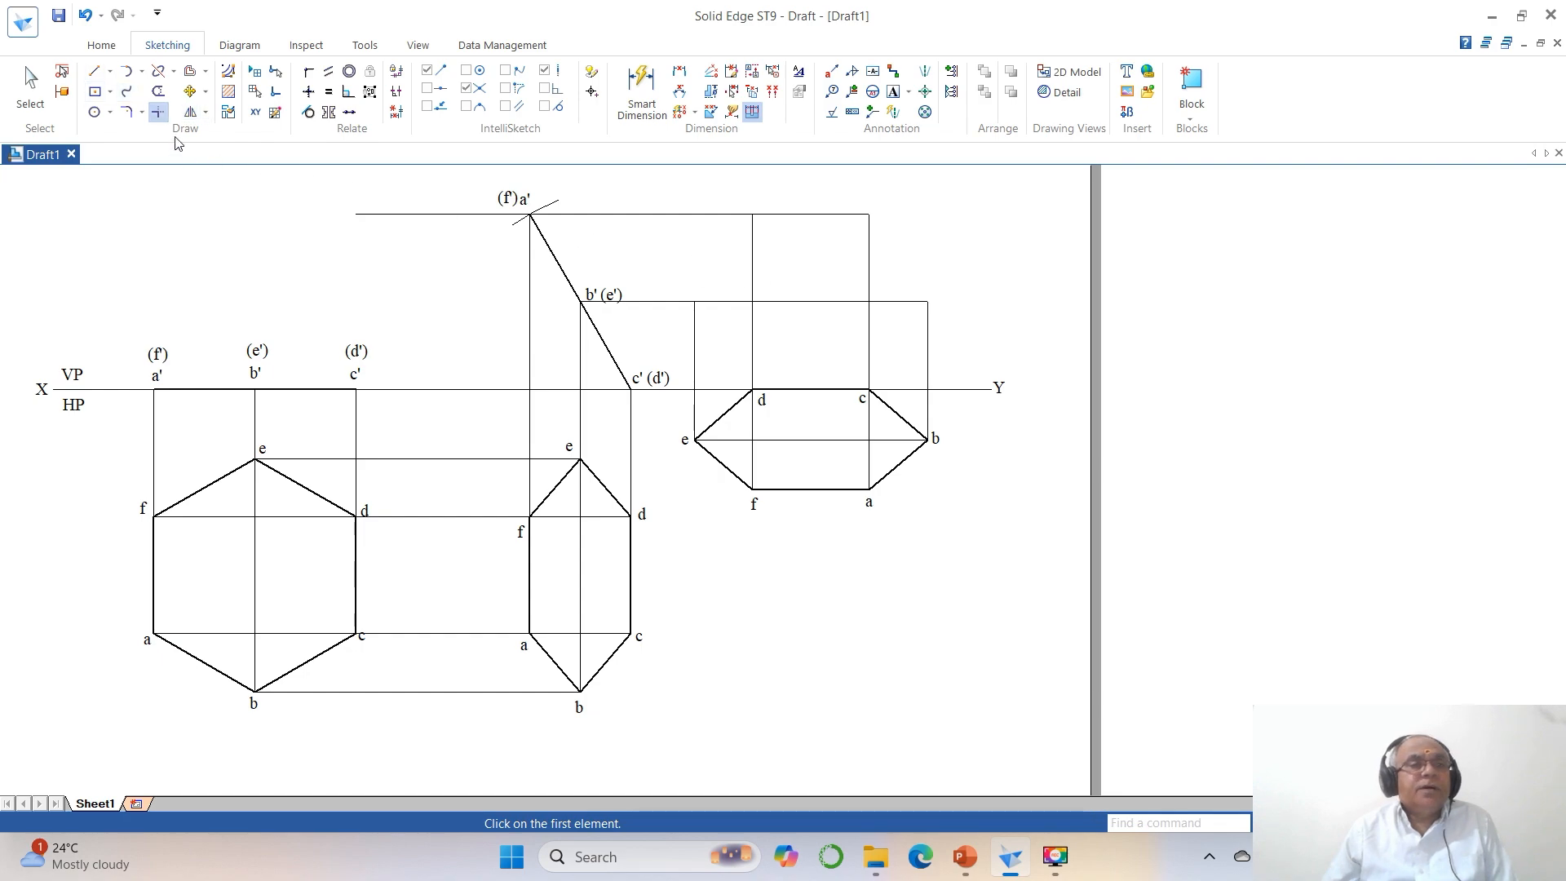
Split the horizontal line through a' where it meets the vertical projector from d.
left_click(159, 71)
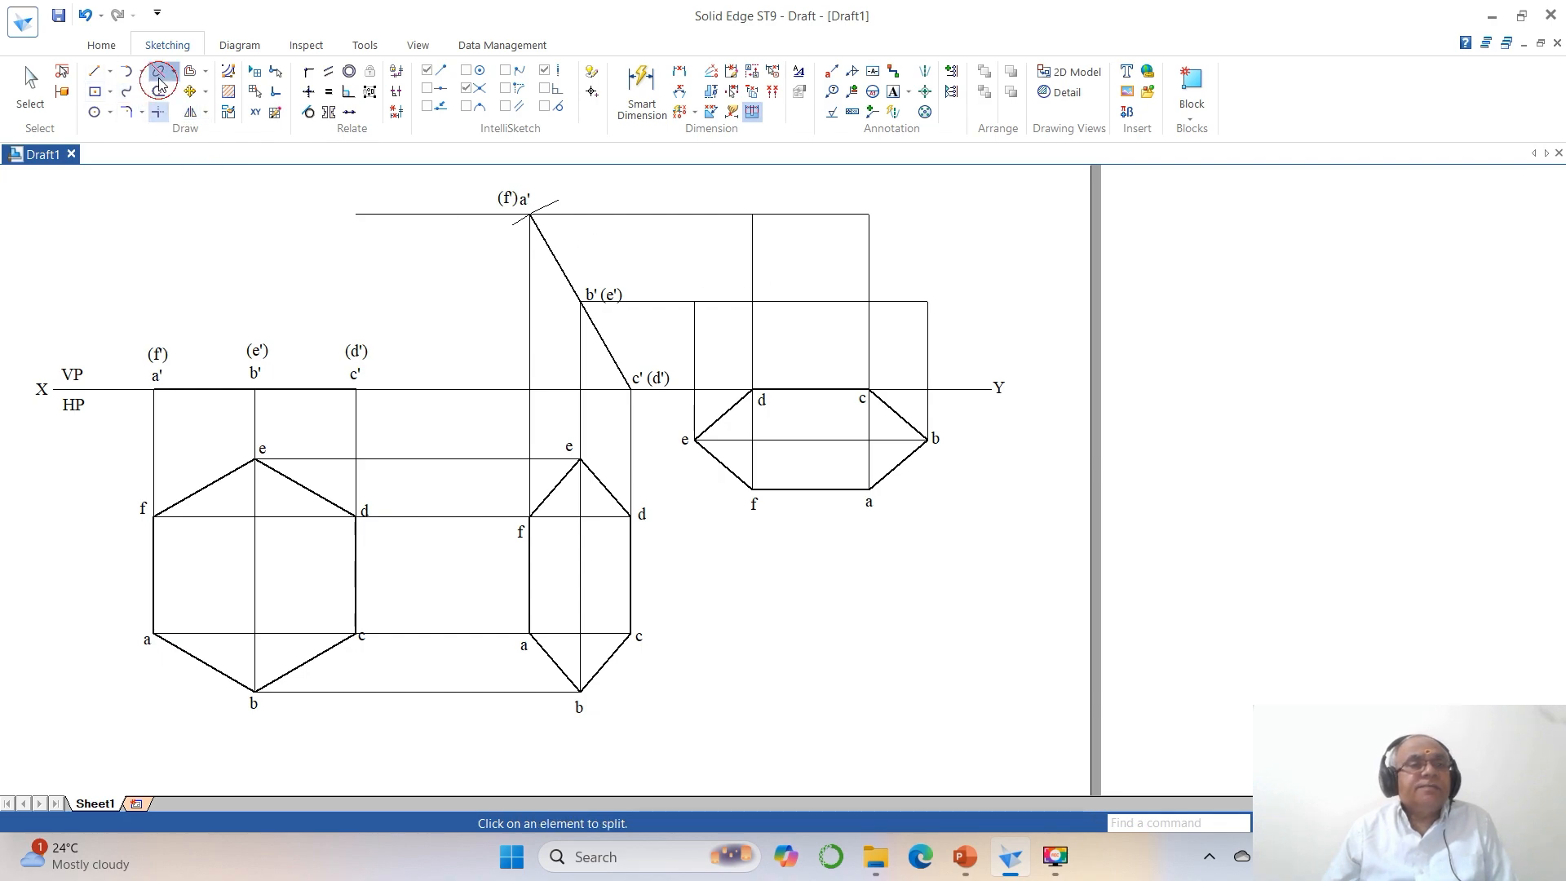
left_click(796, 215)
left_click(754, 214)
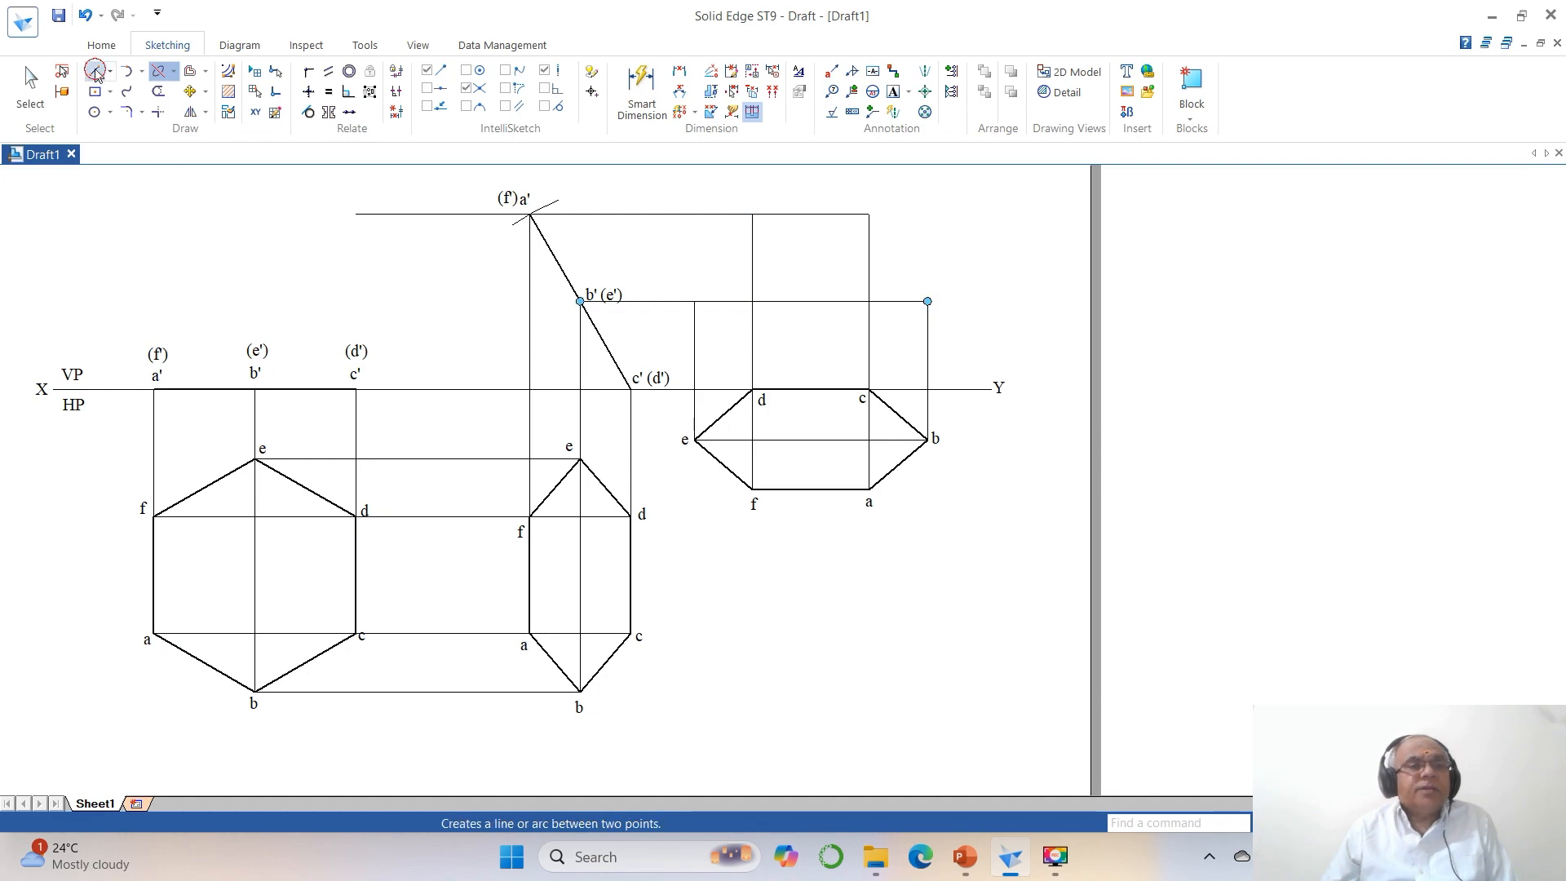
Draw the final front view's edges from the upper end of d's projector to the upper end of e's projector, and on to d.
left_click(94, 70)
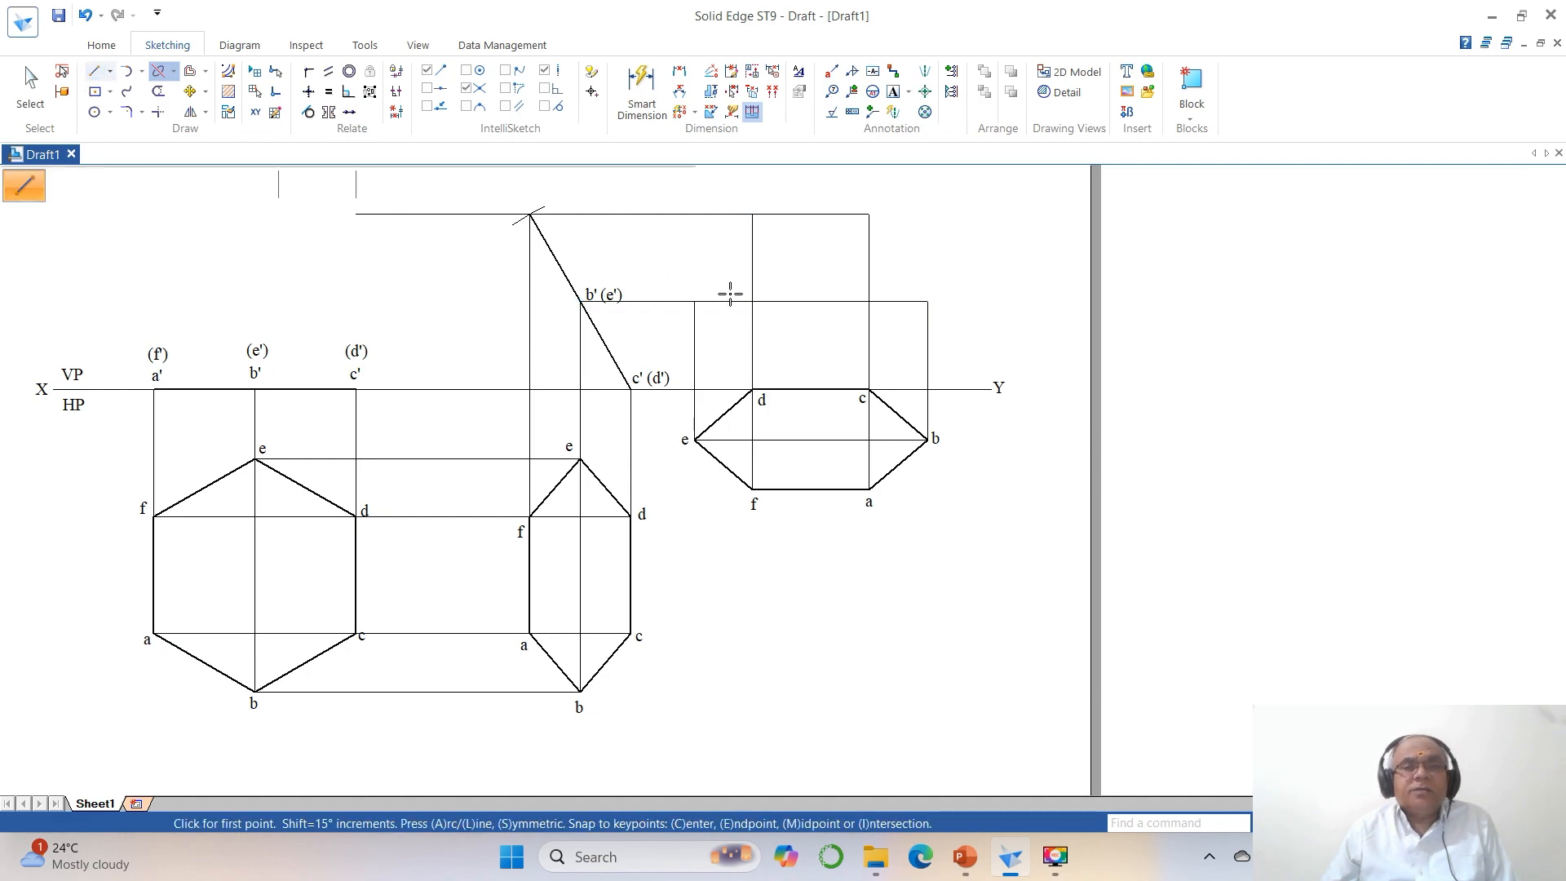
left_click(752, 215)
left_click(694, 302)
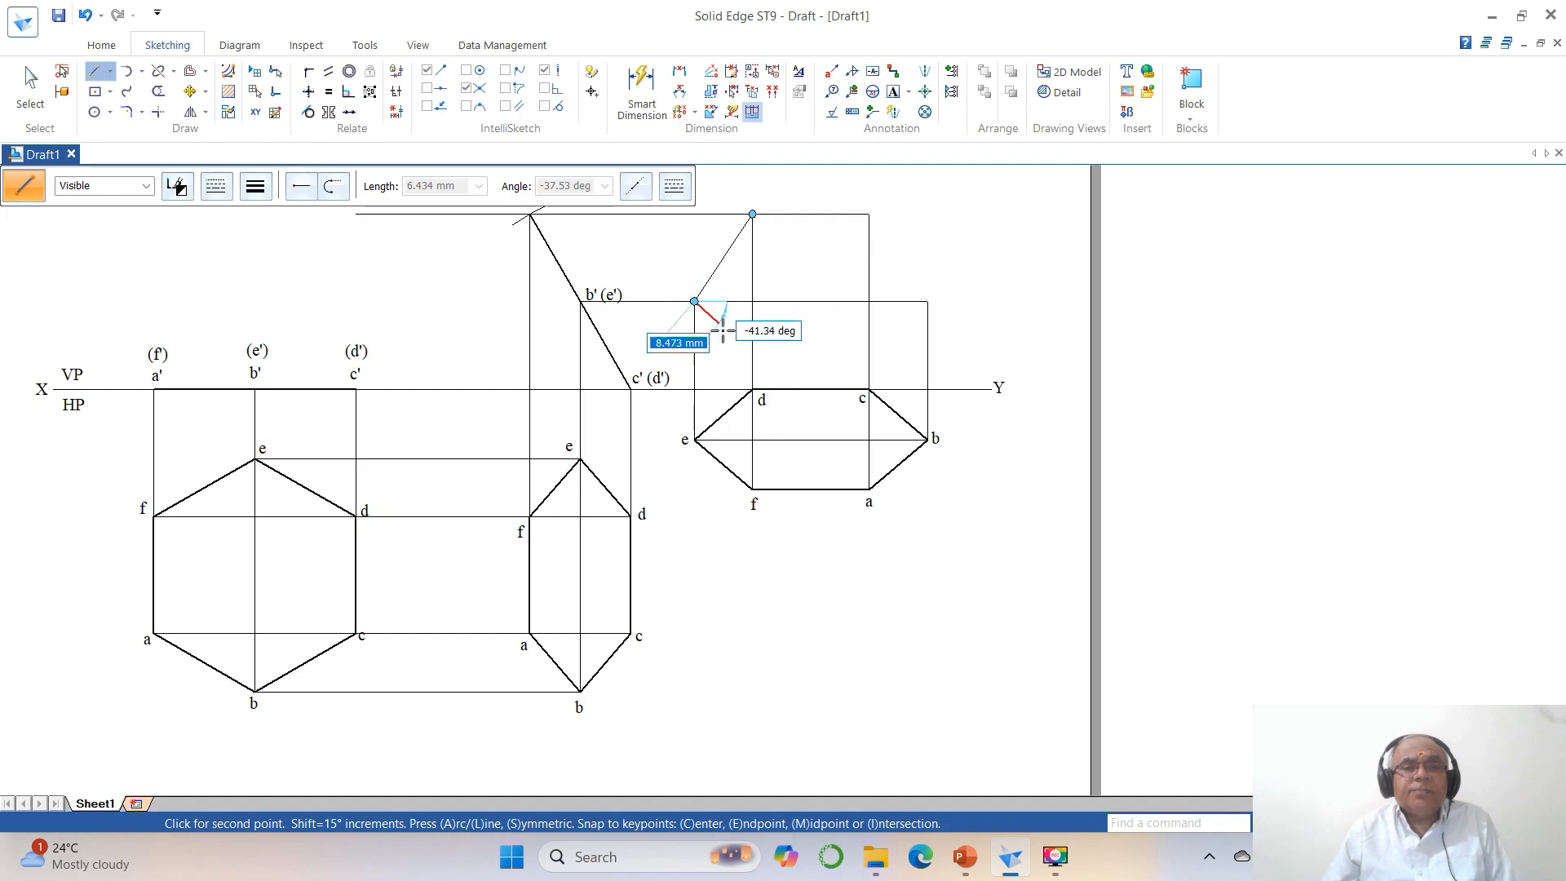
double_click(752, 389)
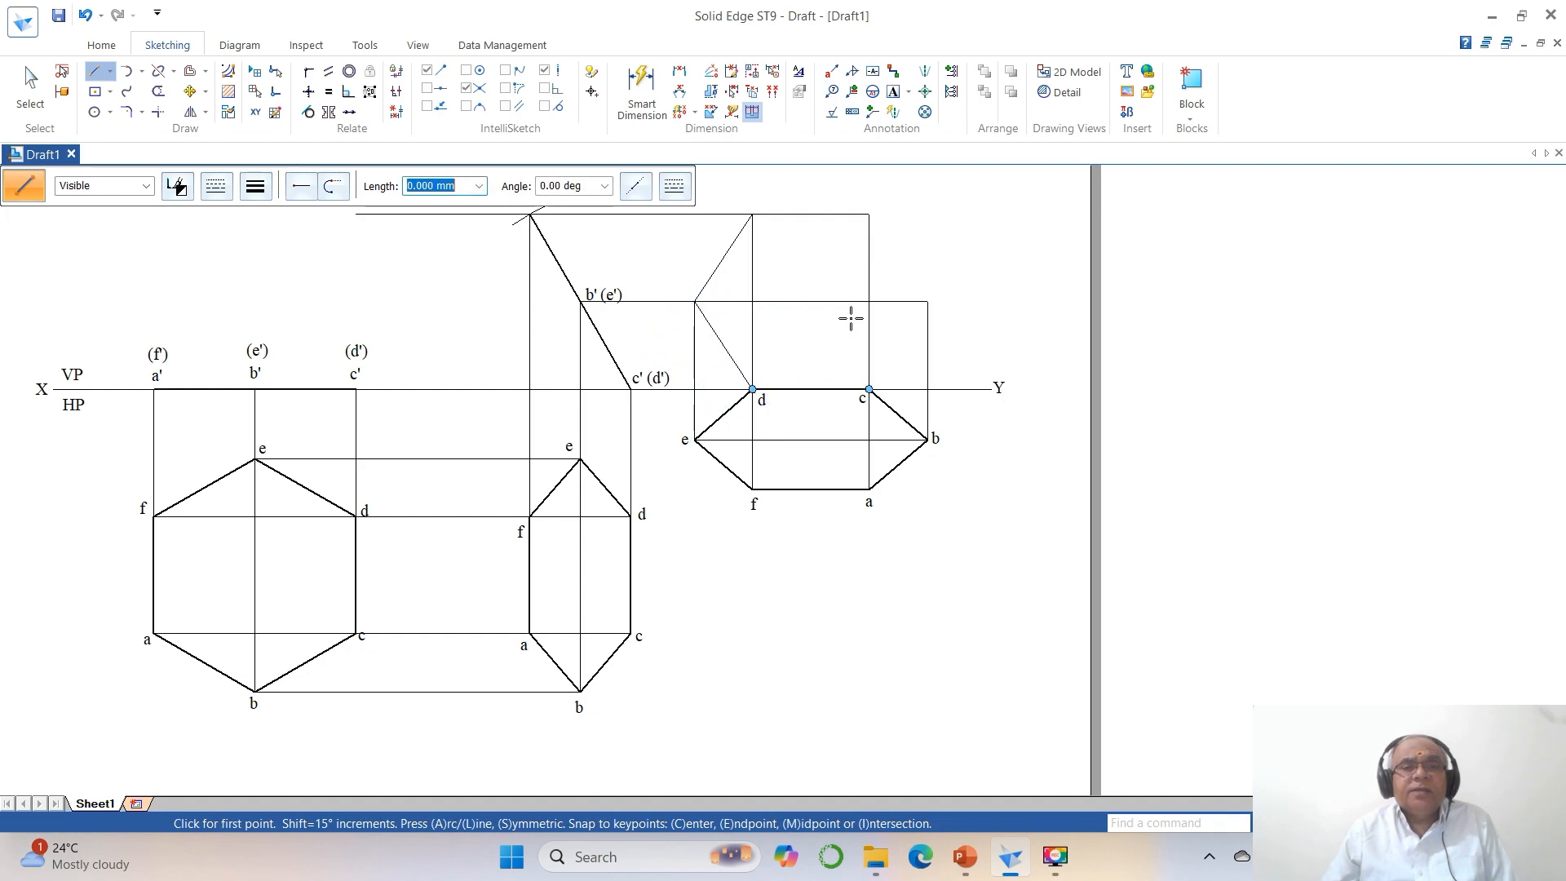
left_click(869, 215)
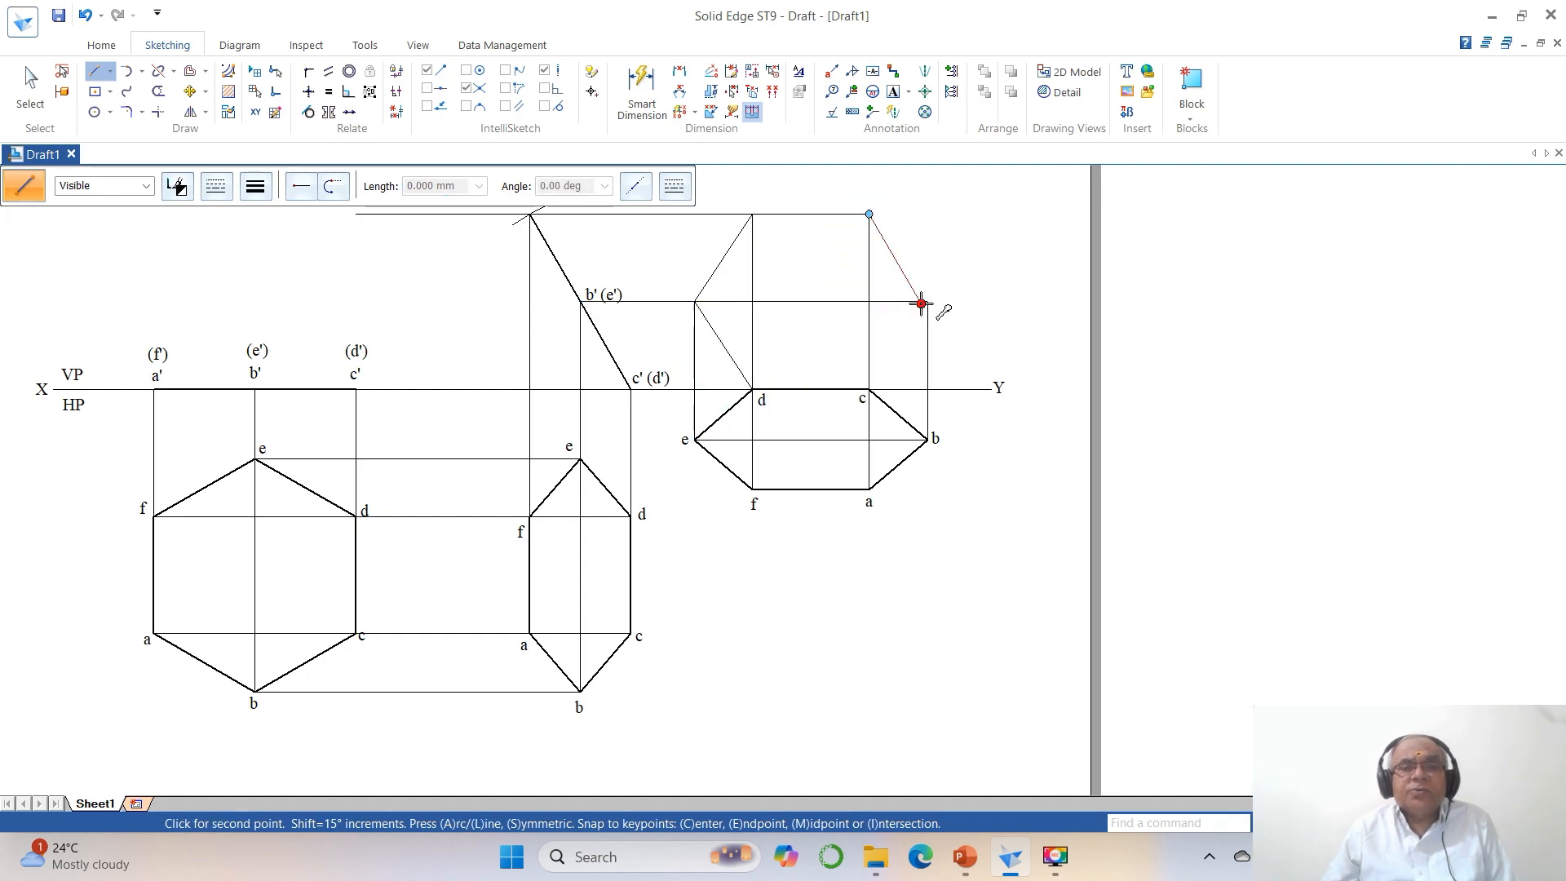
left_click(921, 304)
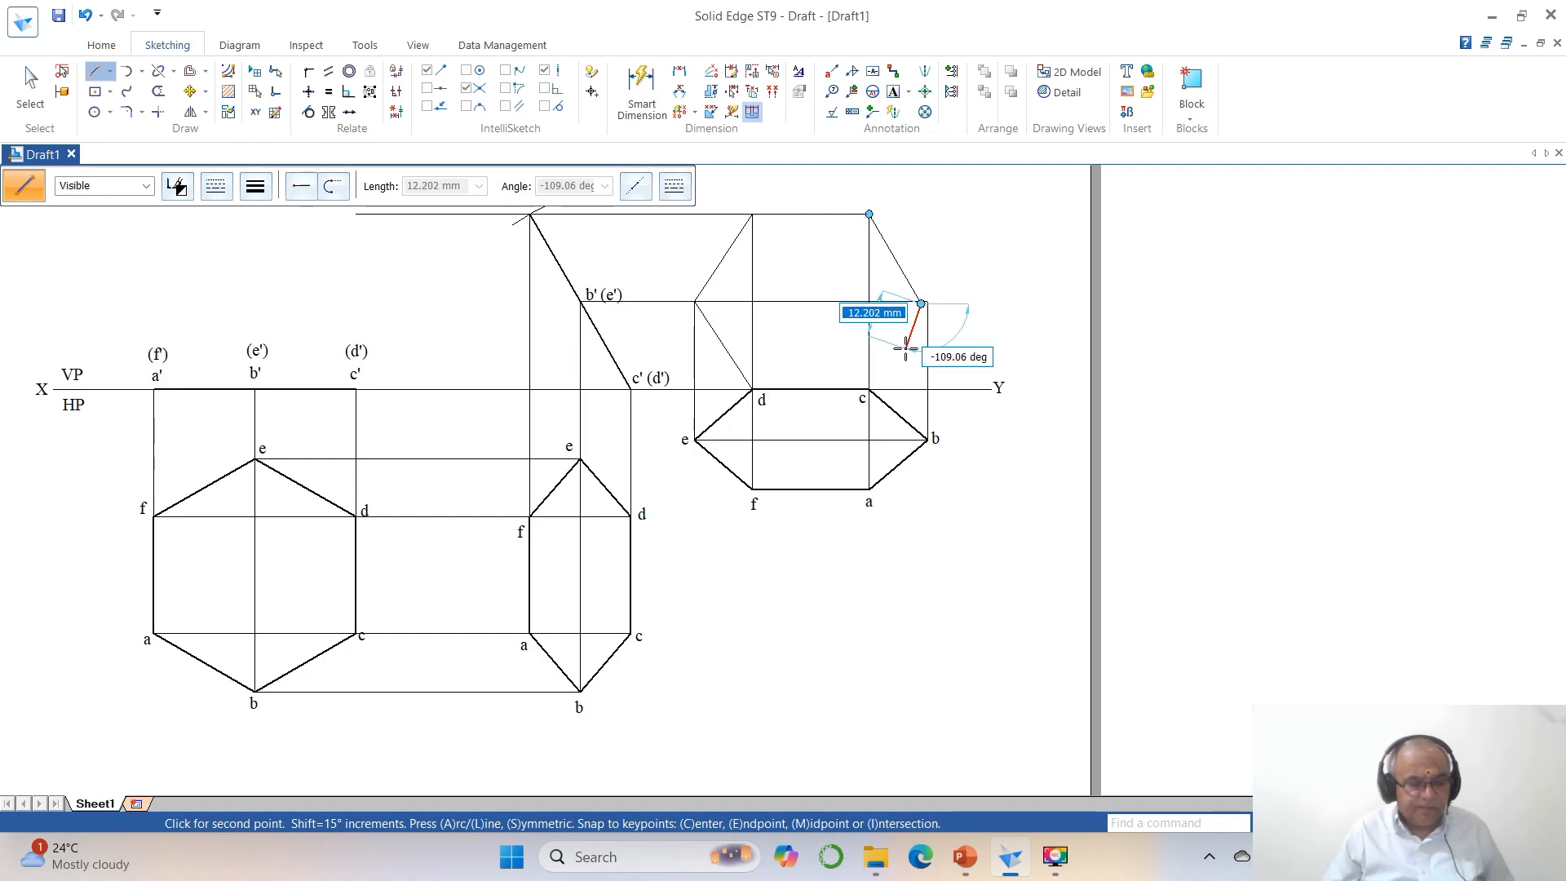
key("ctrl+z")
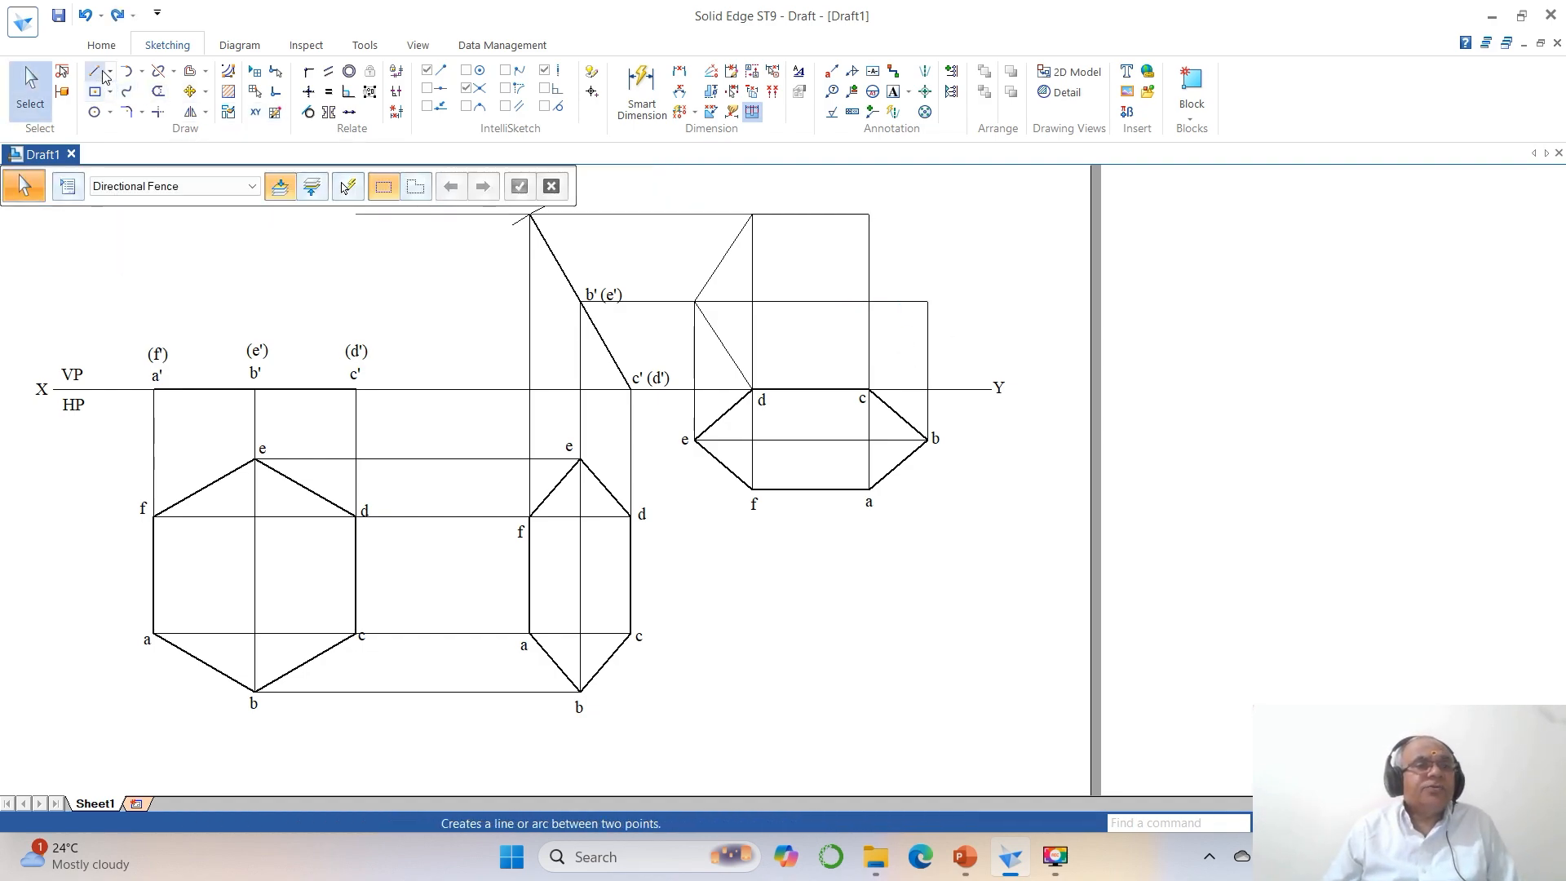
Draw the final front view's edges from the upper end of c's projector to the upper end of b's projector, and on to c.
left_click(104, 74)
left_click(869, 214)
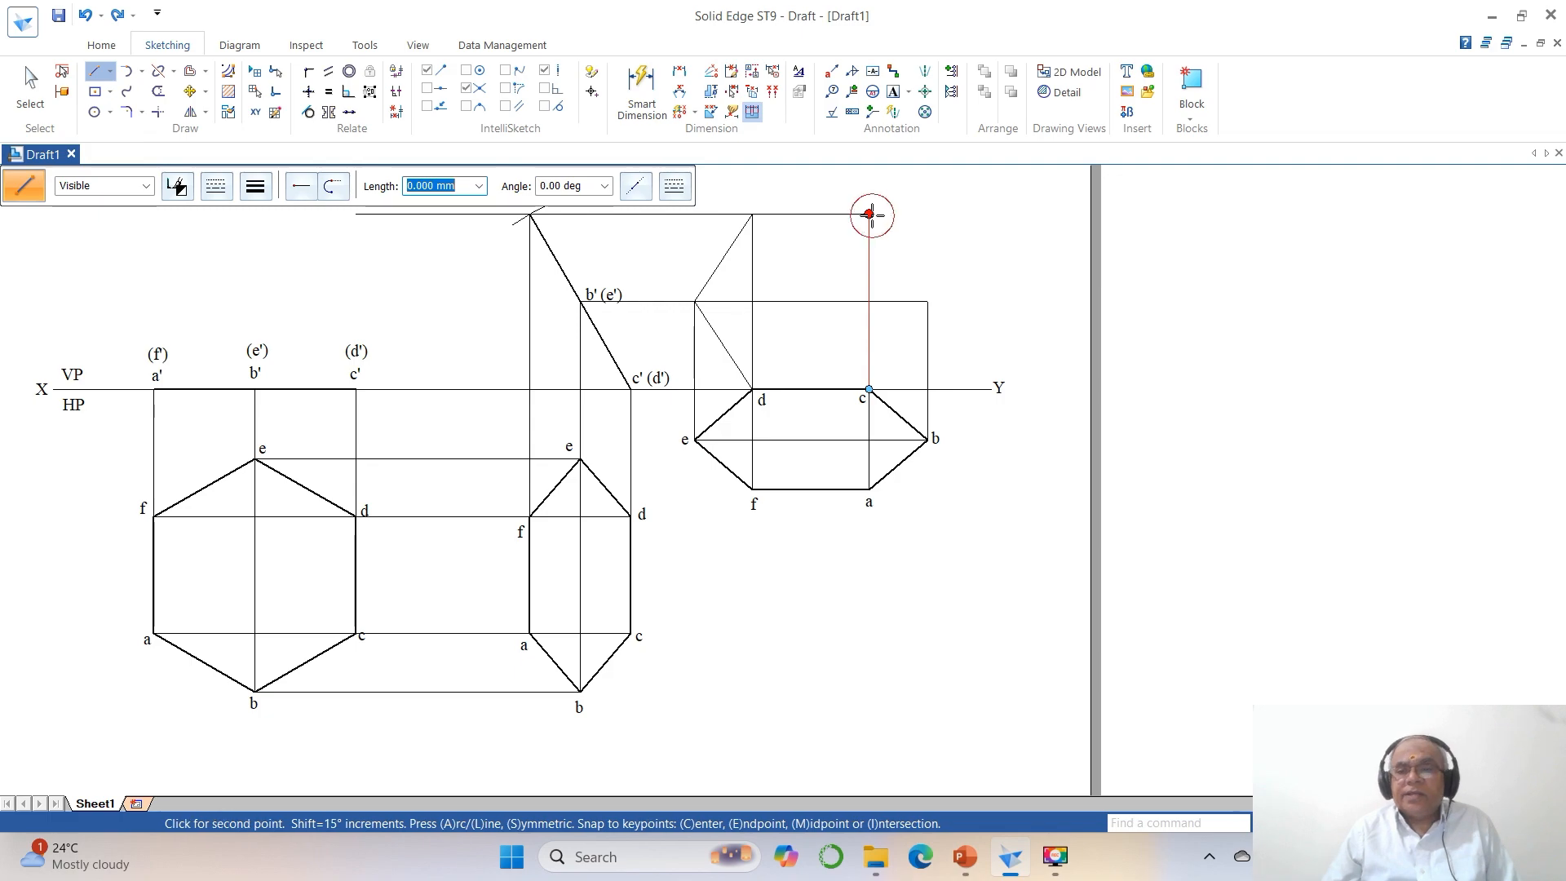
left_click(928, 302)
left_click(869, 389)
right_click(952, 364)
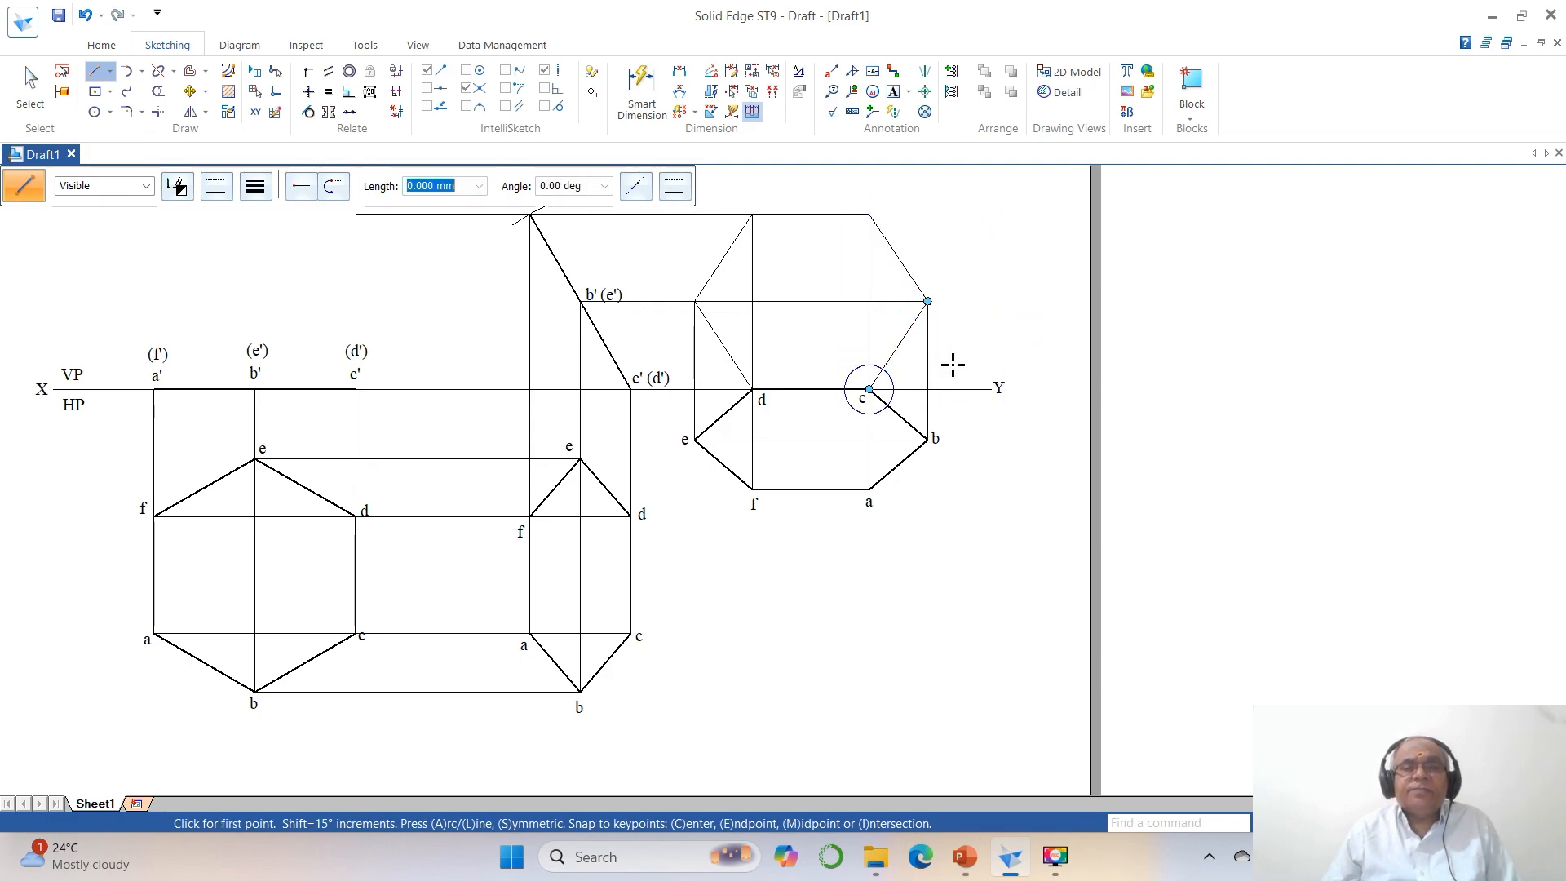
left_click(158, 71)
left_click(773, 215)
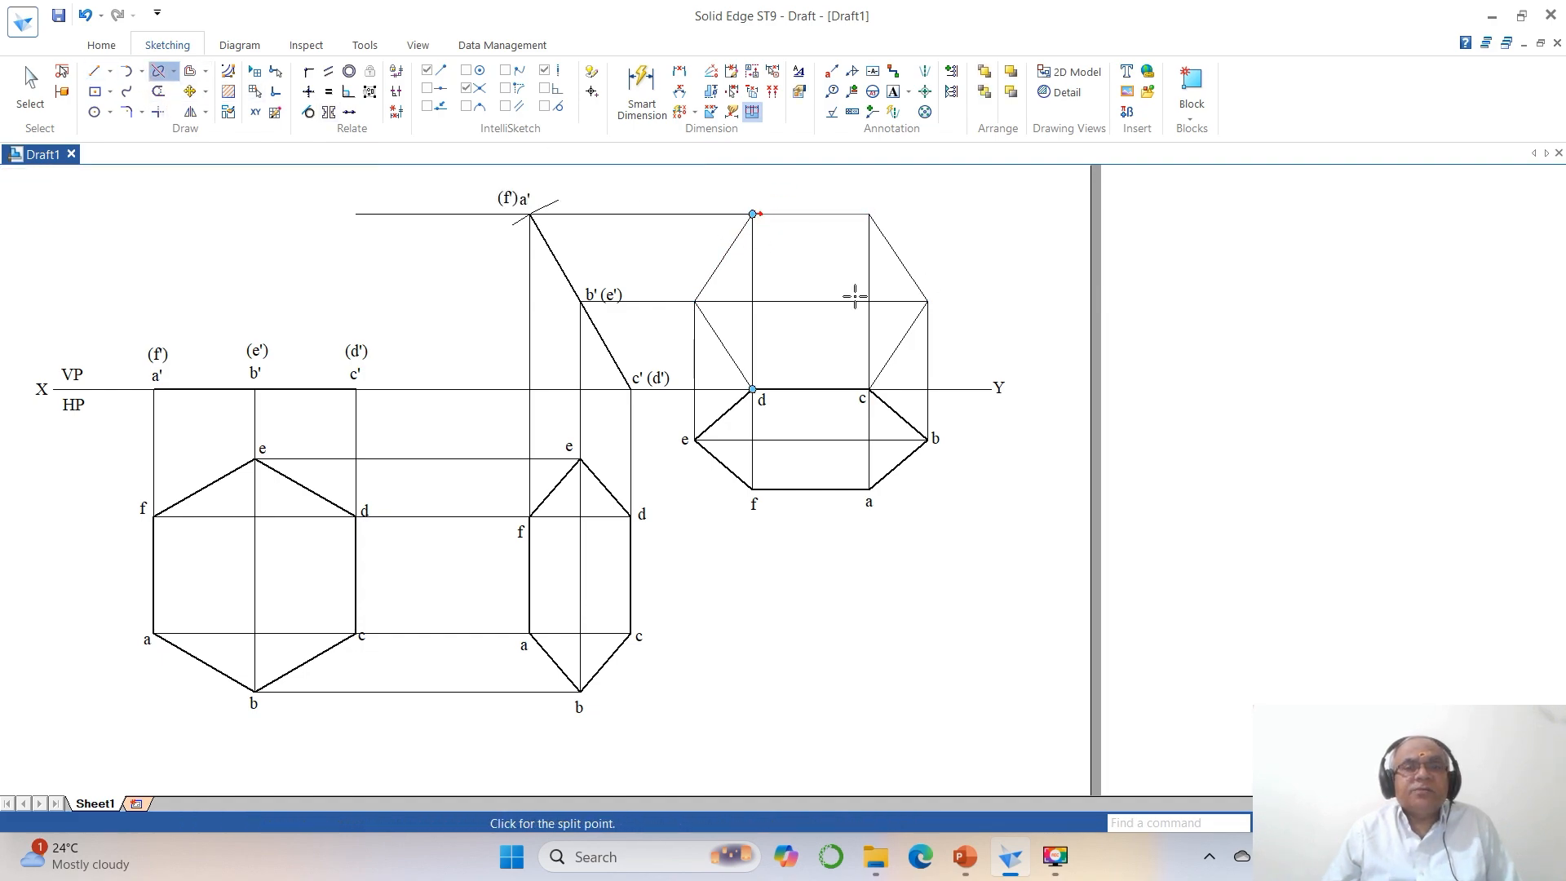
right_click(990, 209)
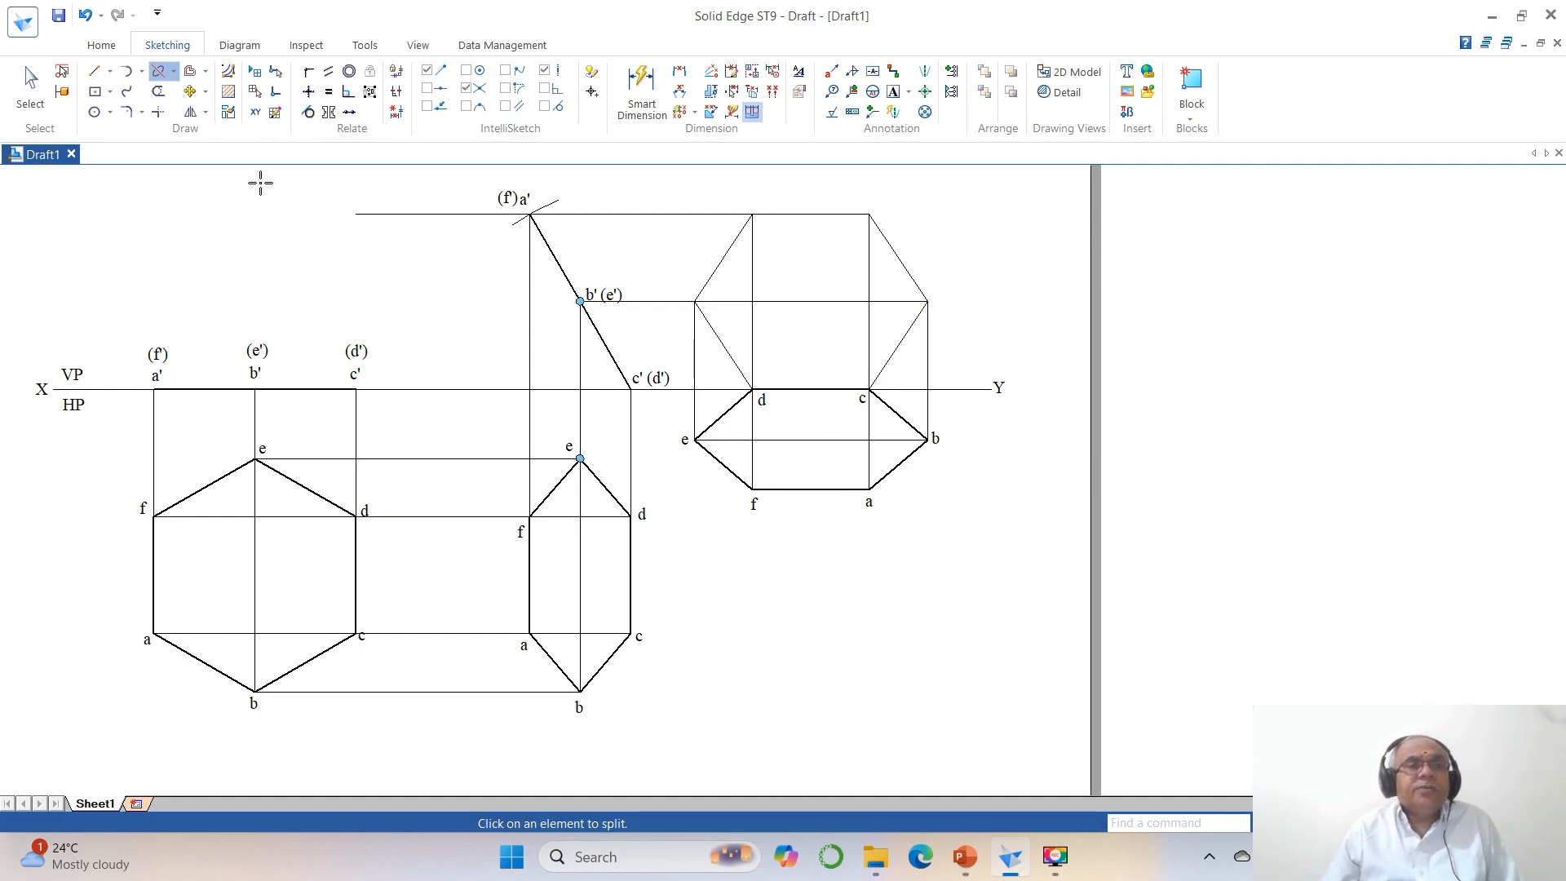
Apply a thicker line width to the final front view's five thin hexagon edges above the XY line.
key("Escape")
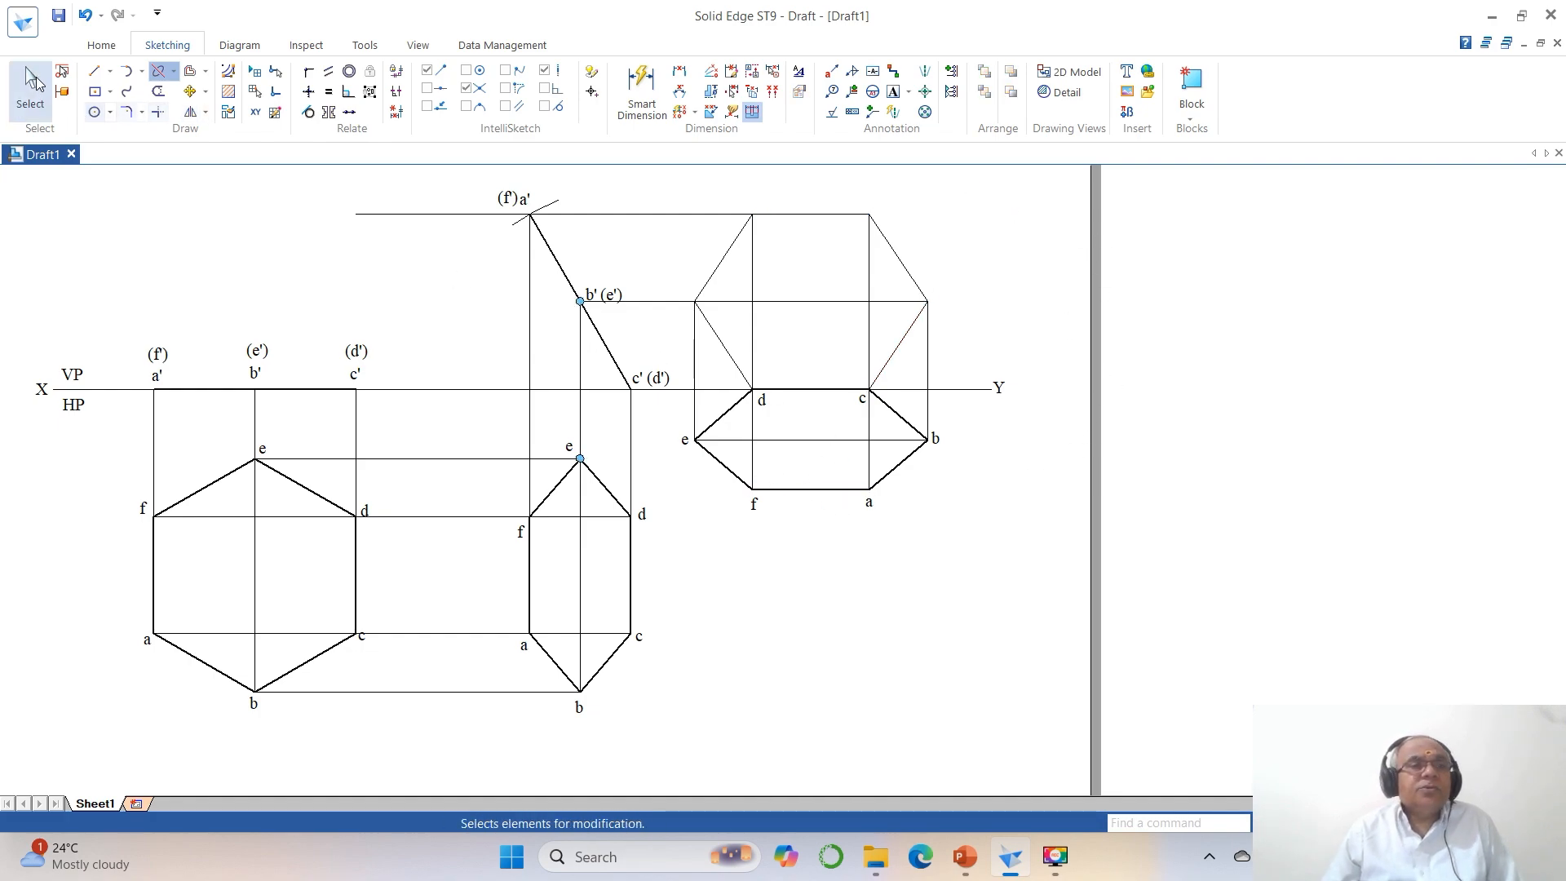
left_click(717, 261)
left_click(801, 214, "ctrl")
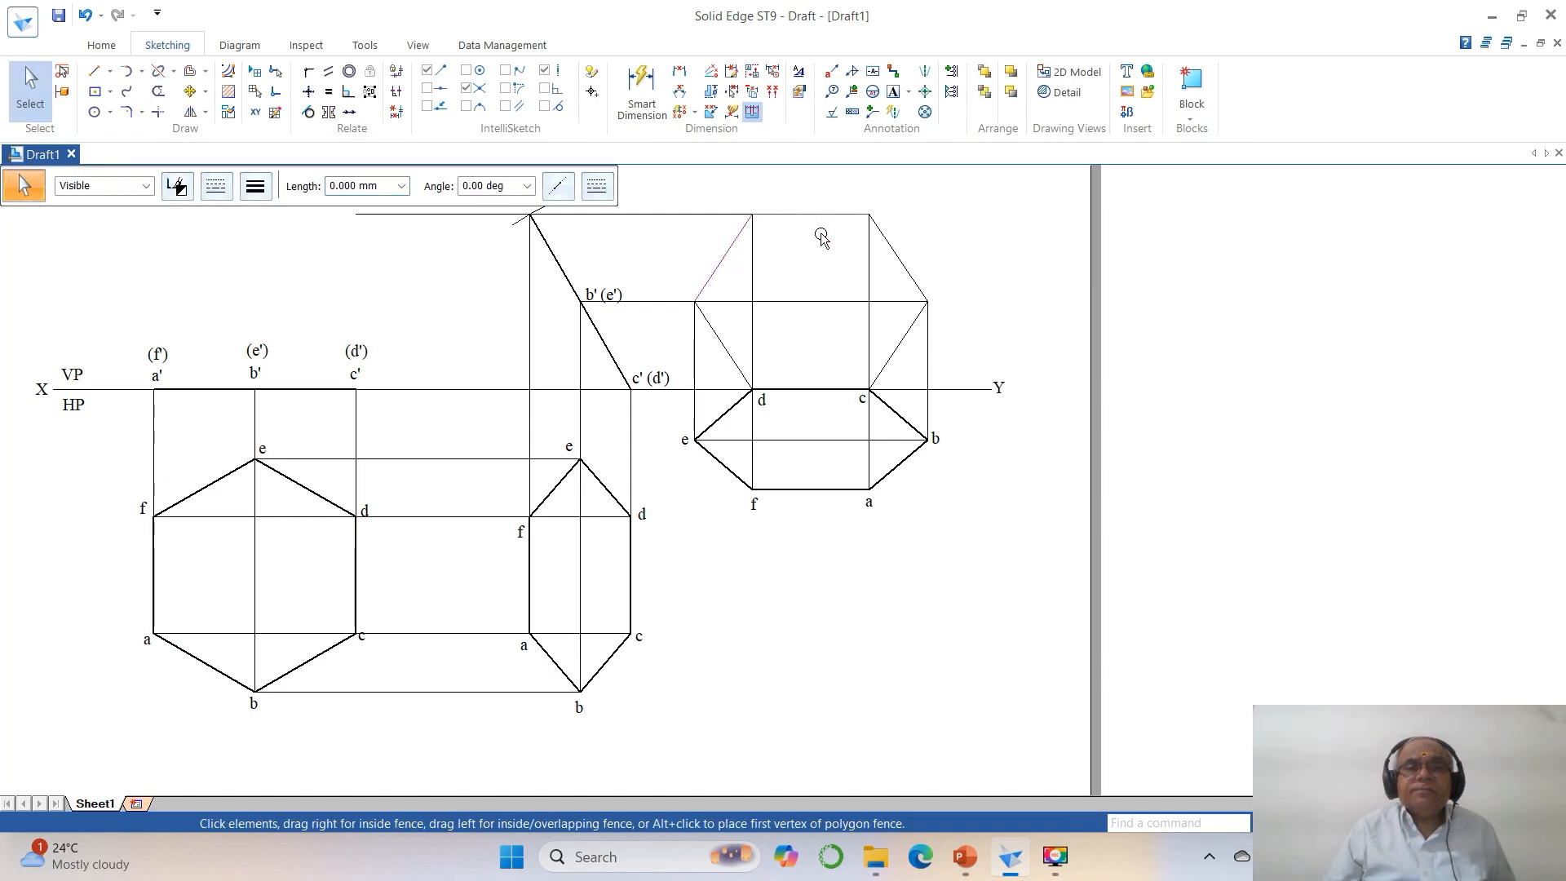
left_click(890, 247, "ctrl")
left_click(908, 326, "ctrl")
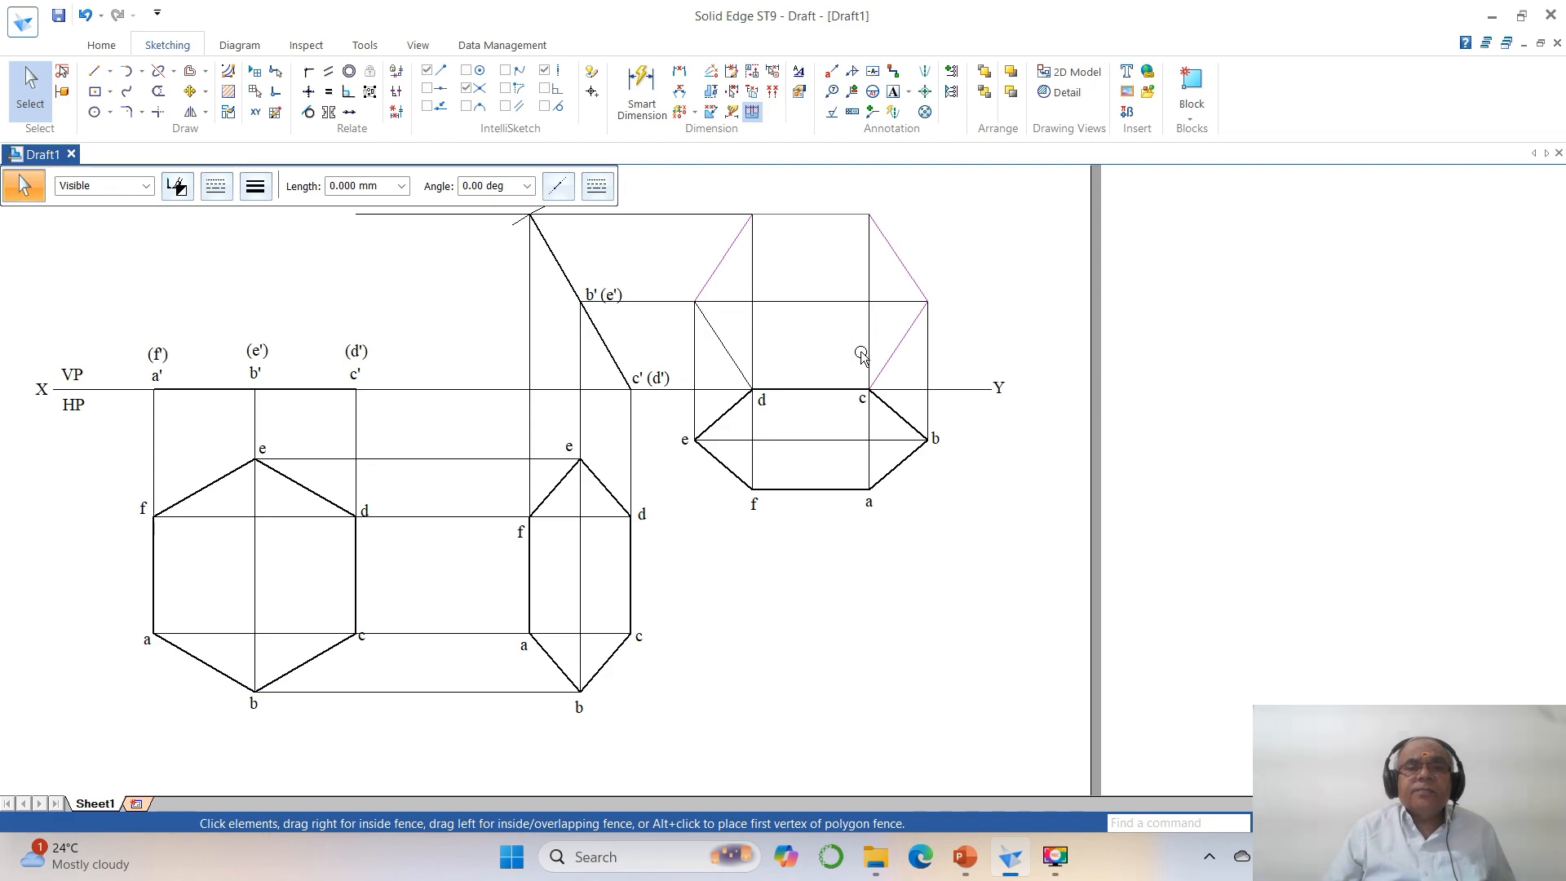
left_click(722, 339, "ctrl")
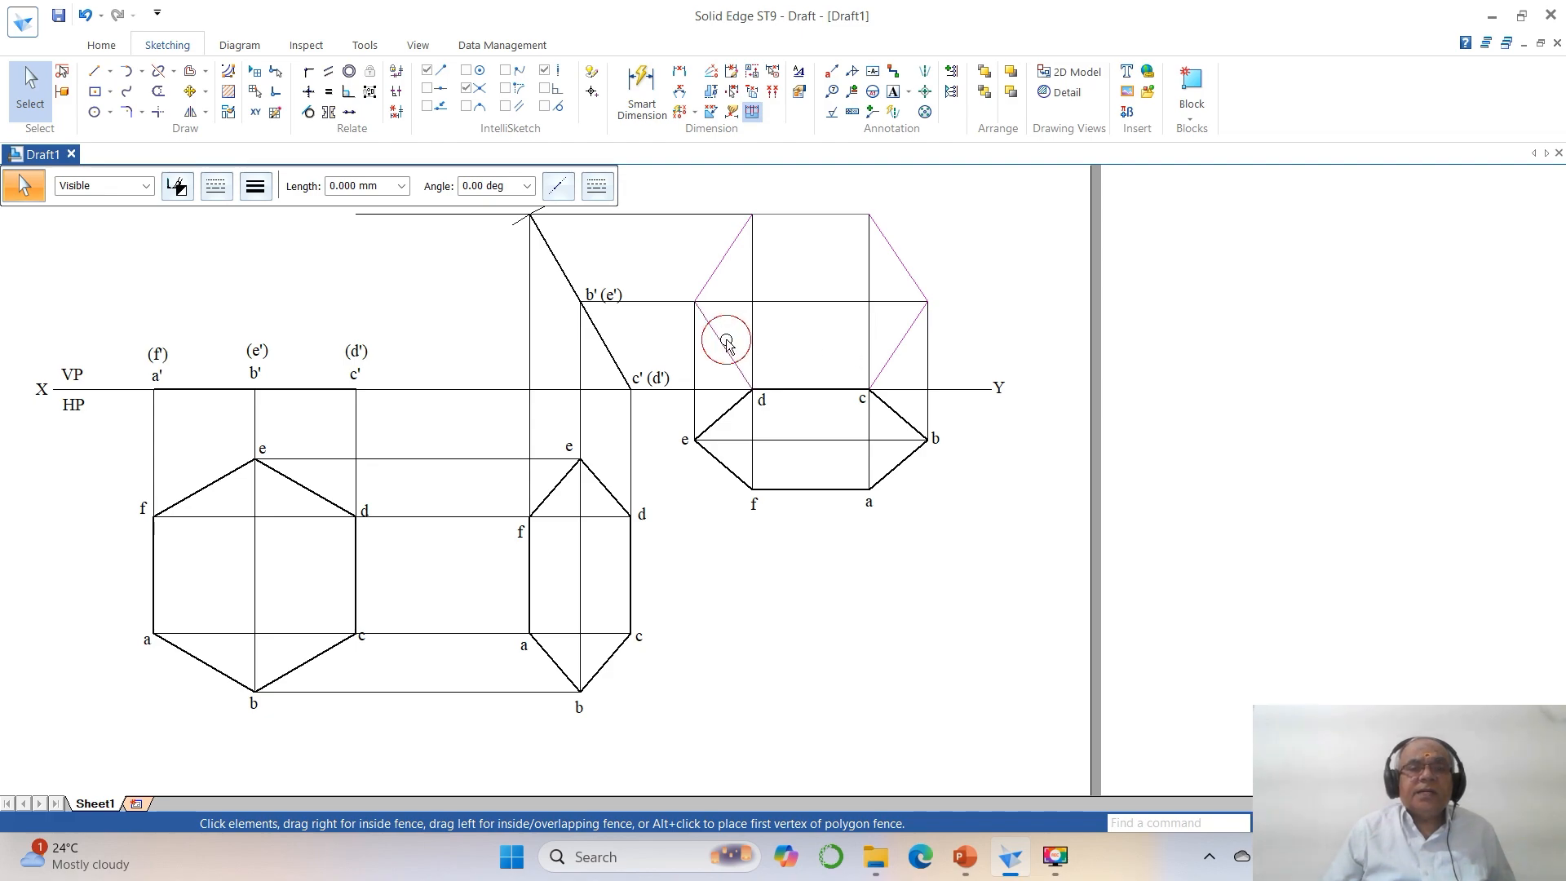
left_click(269, 199)
left_click(280, 256)
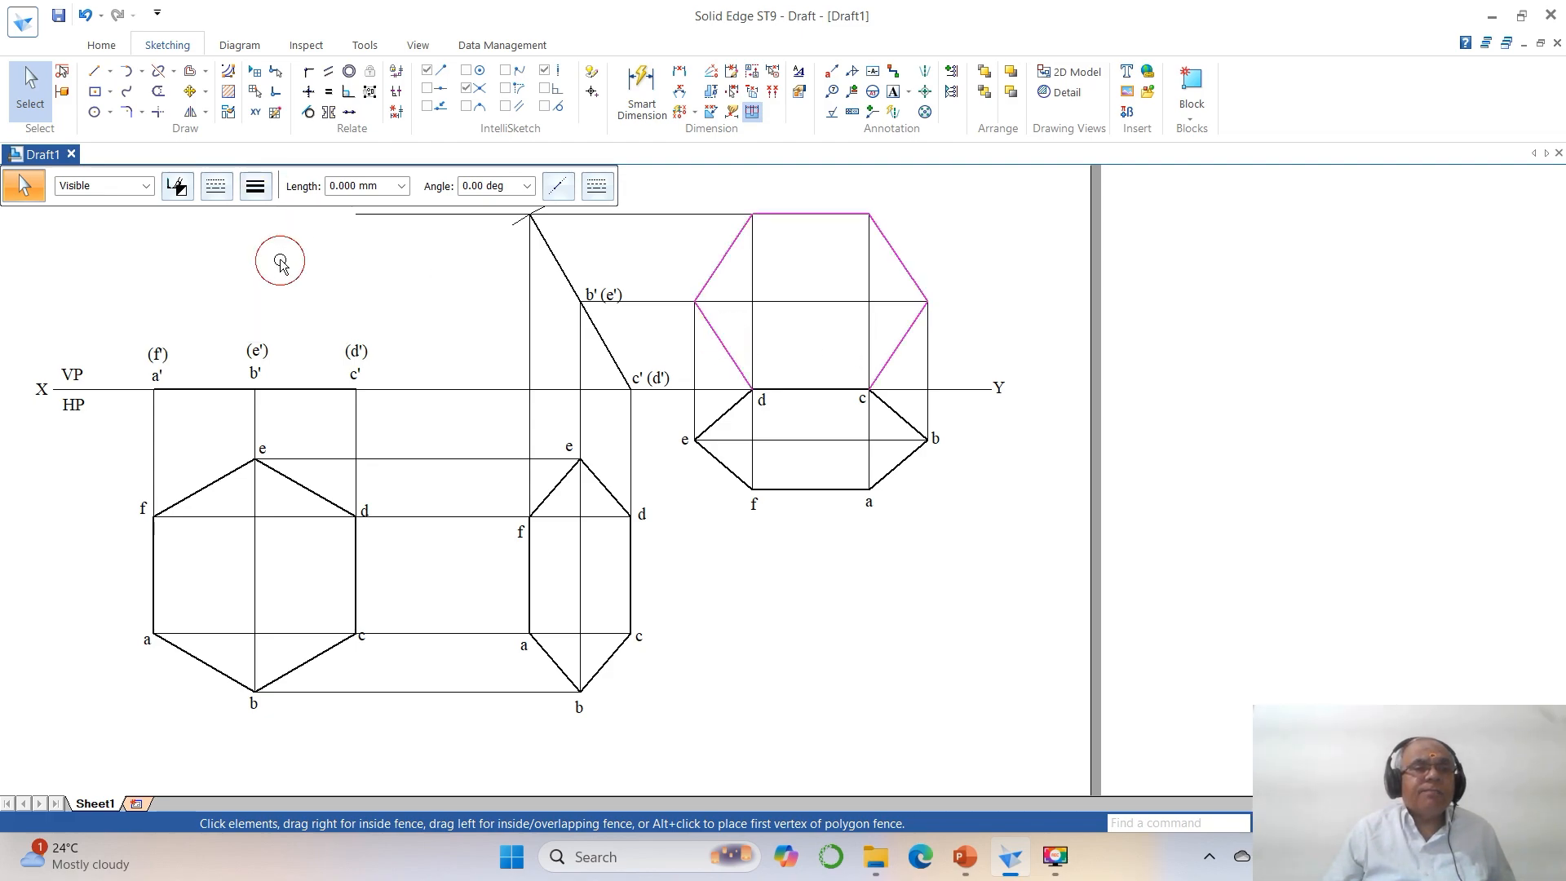
left_click(1059, 440)
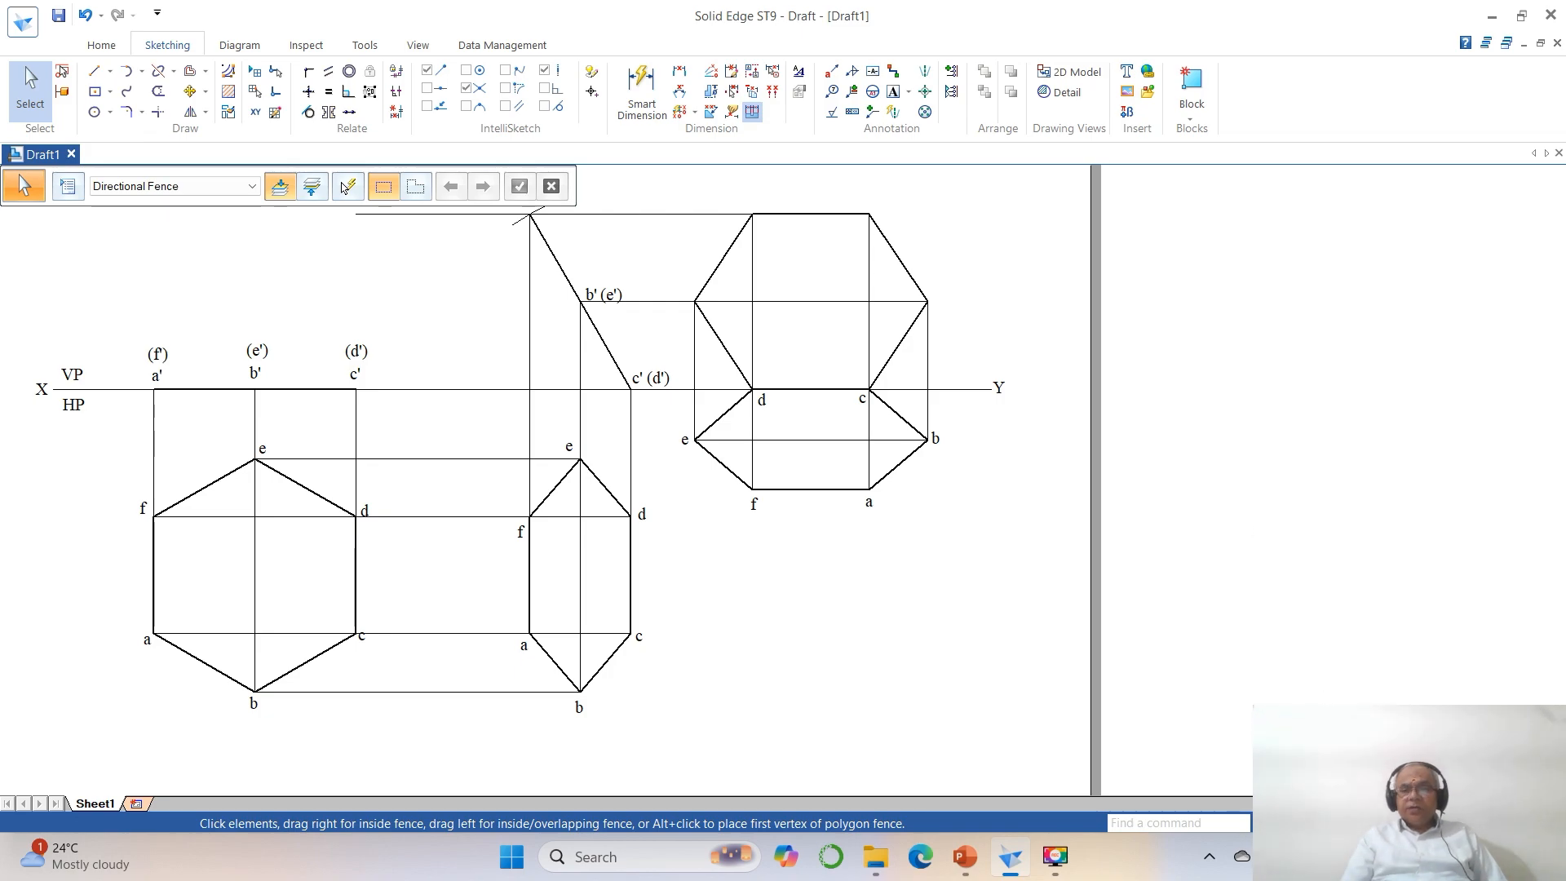
Label the corners of the final front view a', b', c', d', e' and f' in Times New Roman, size 3.
left_click(1352, 823)
left_click(1313, 823)
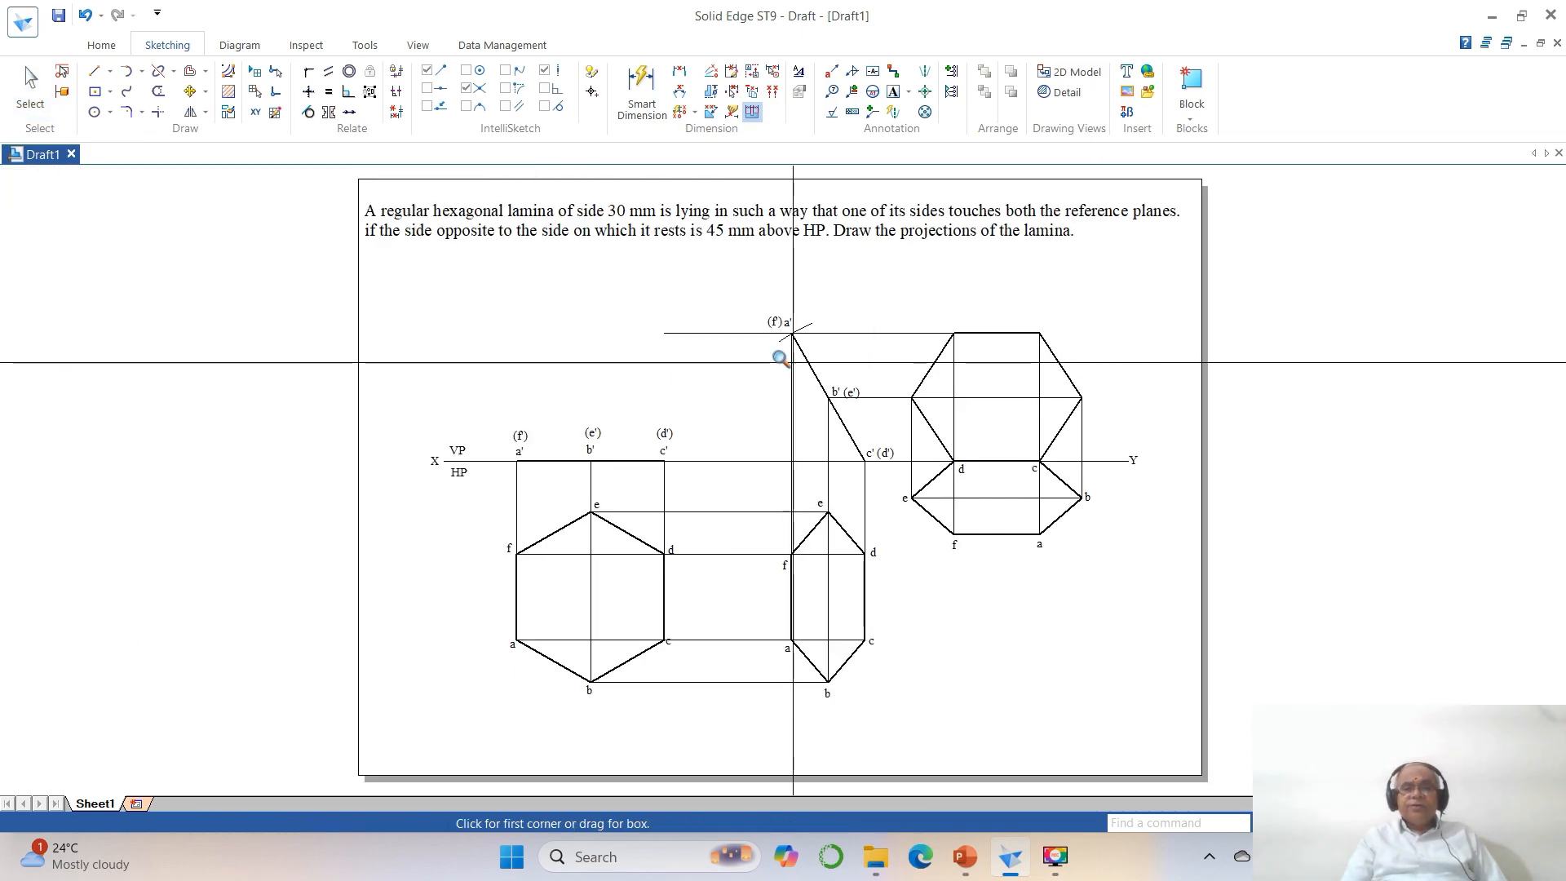
left_click_drag(742, 303, 1241, 724)
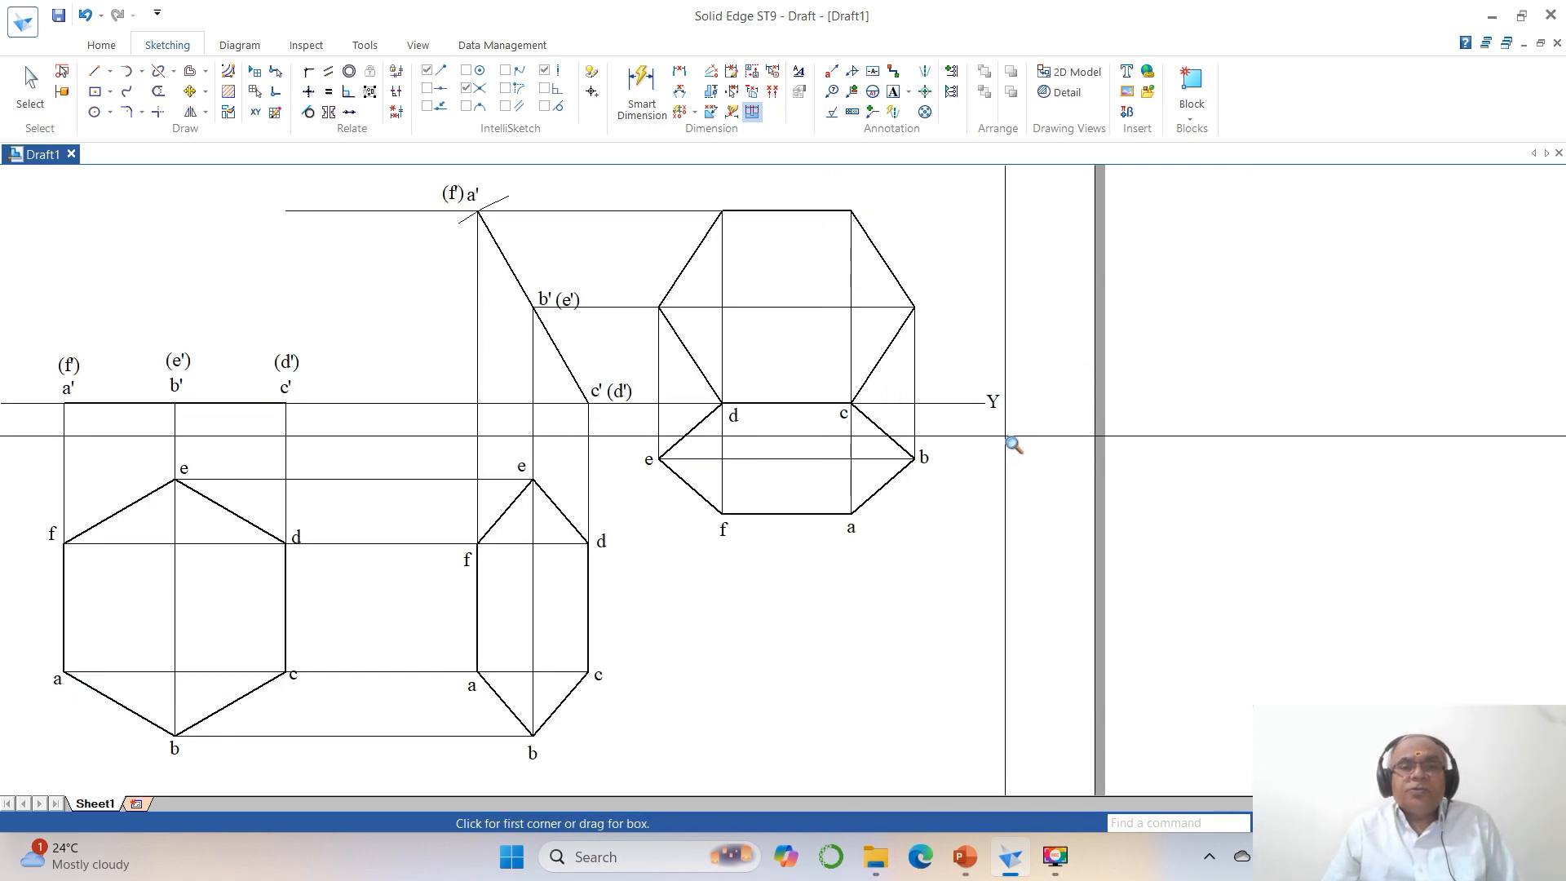
left_click(893, 91)
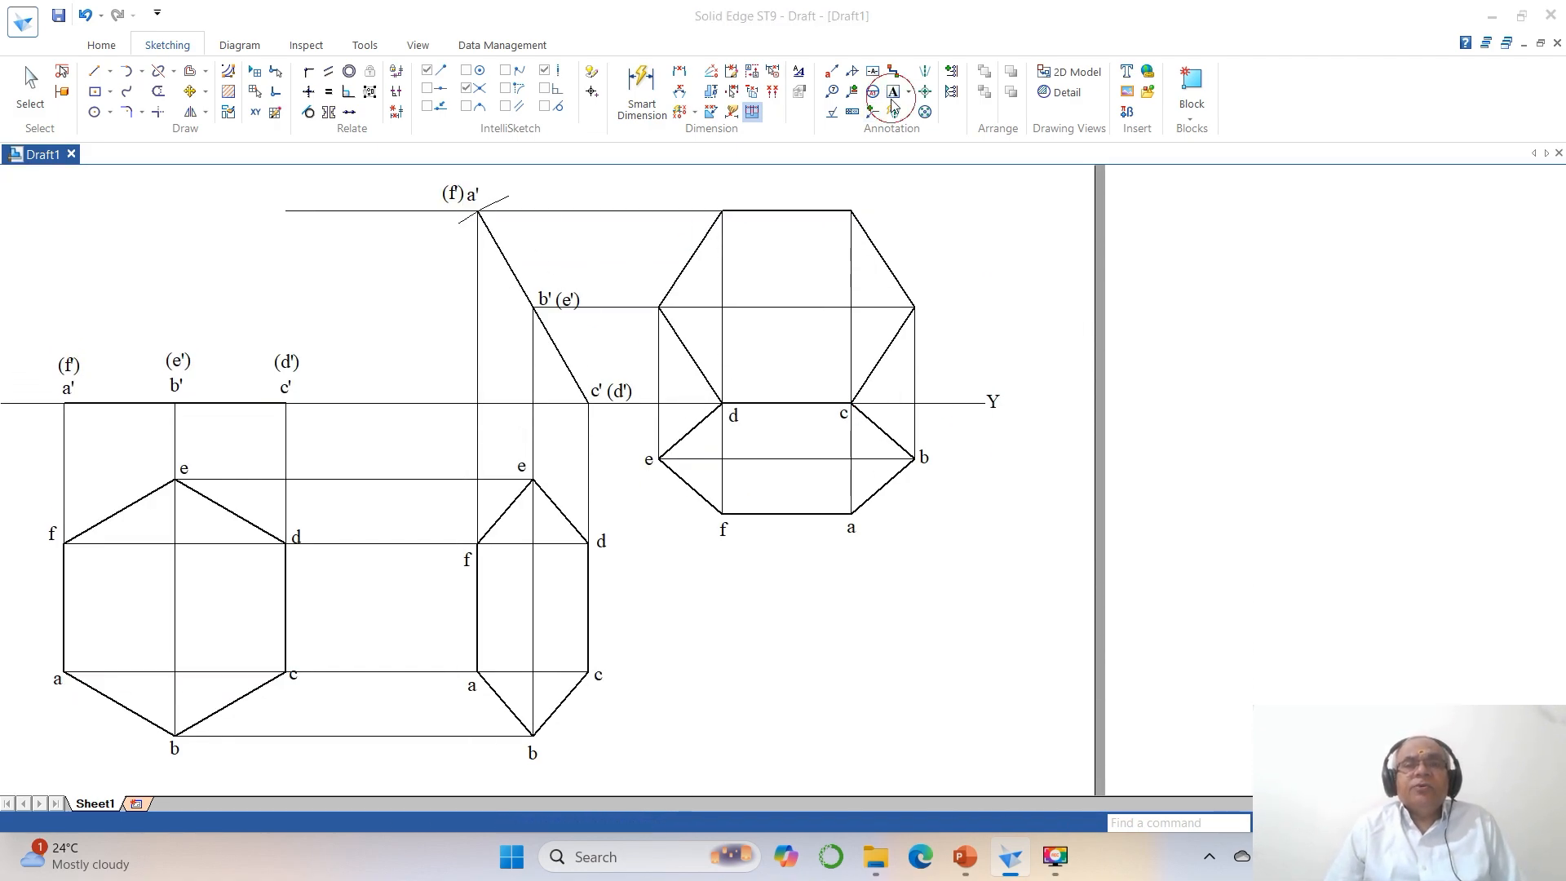
scroll(934, 282, "down", 1)
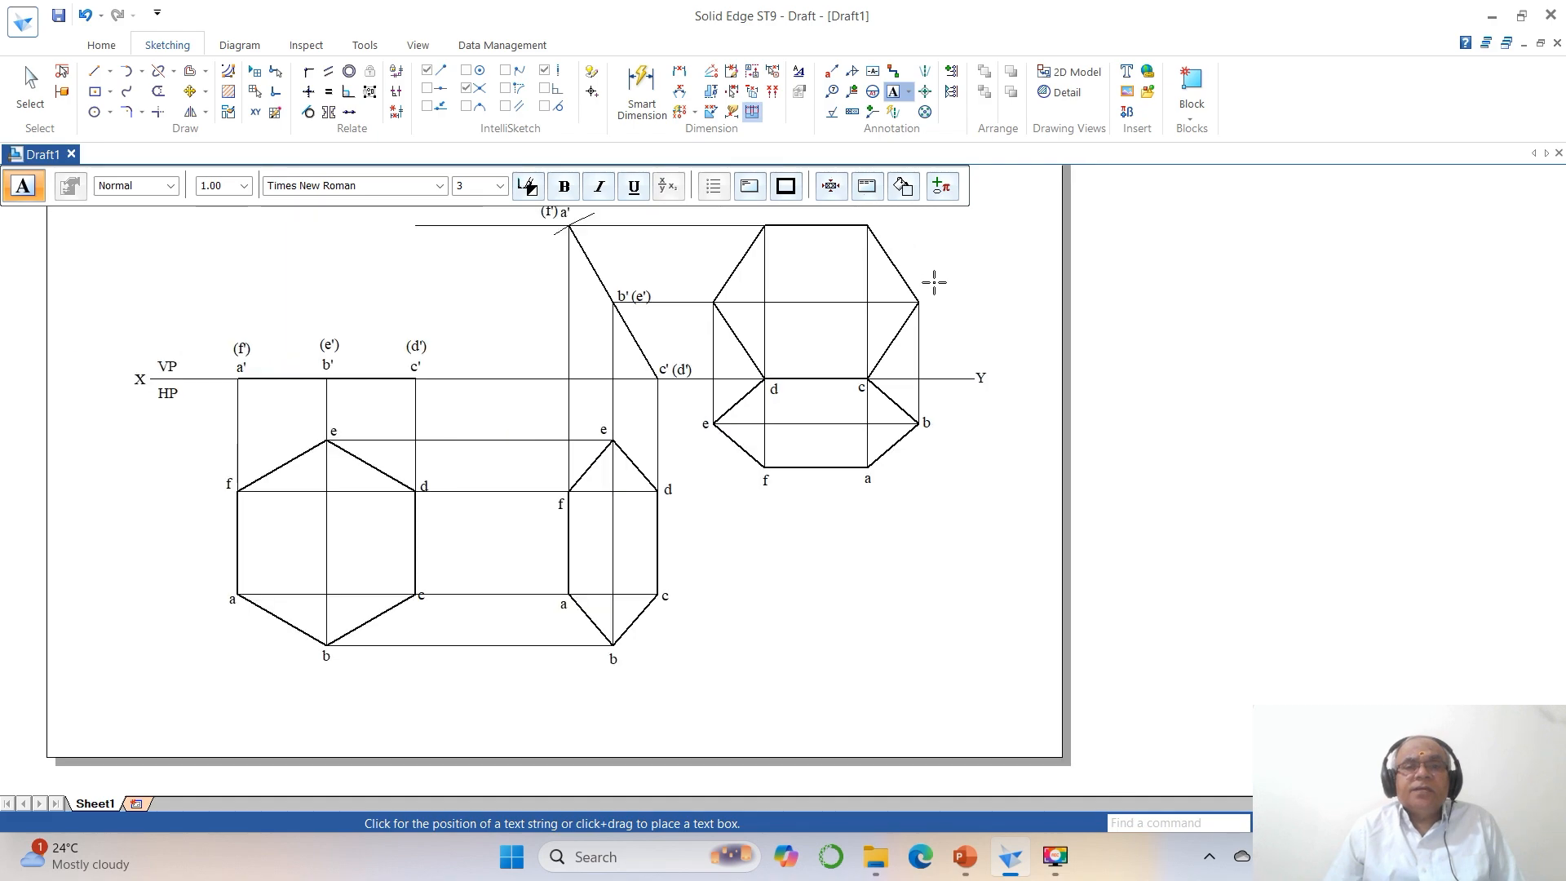
left_click(887, 226)
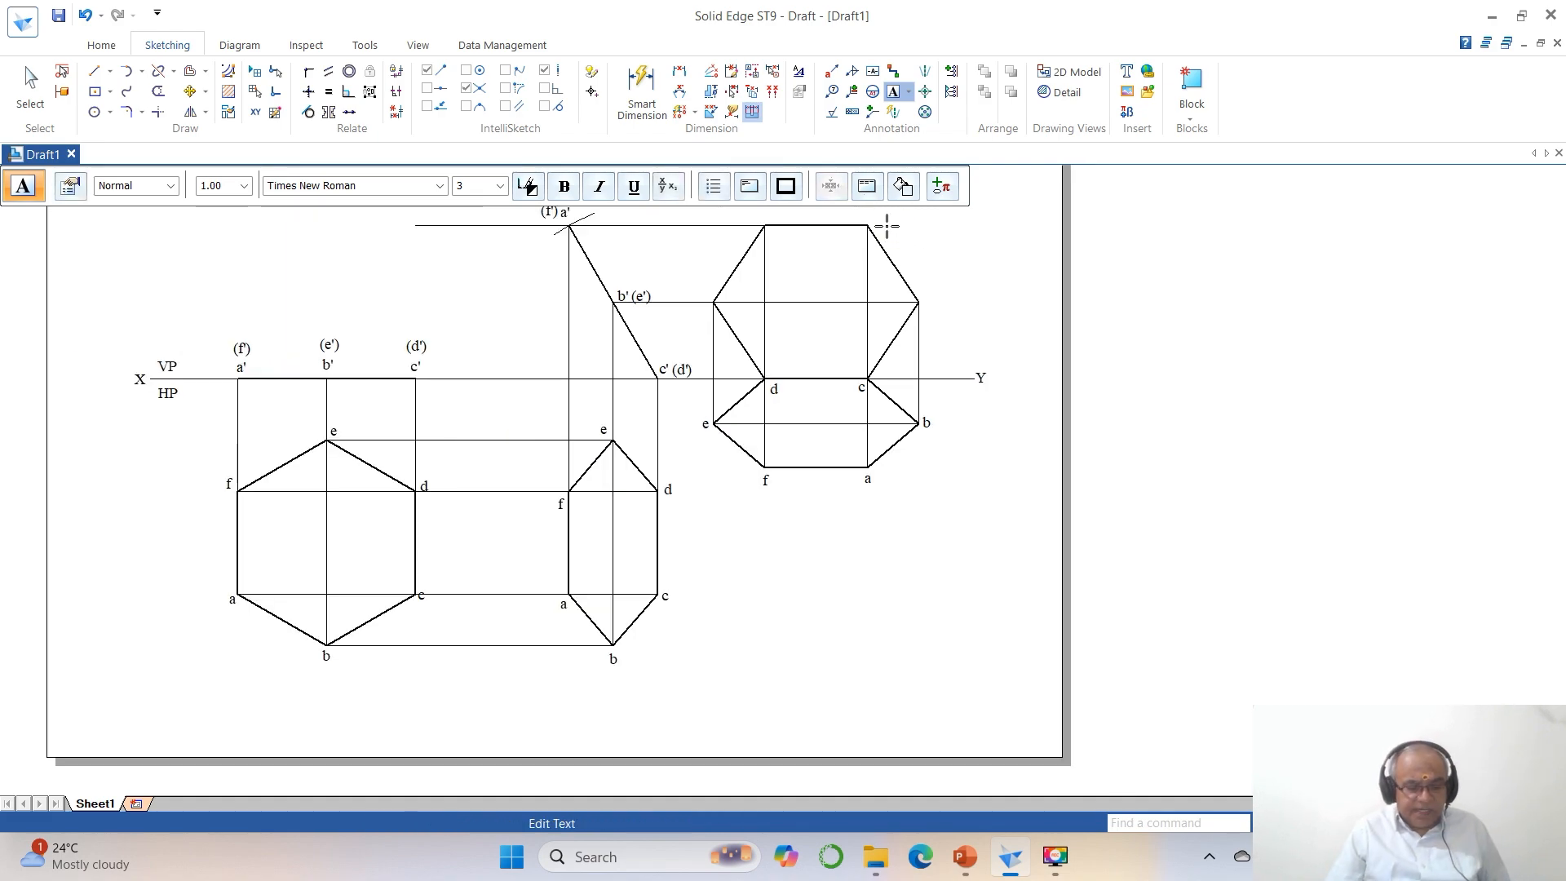
type("a'")
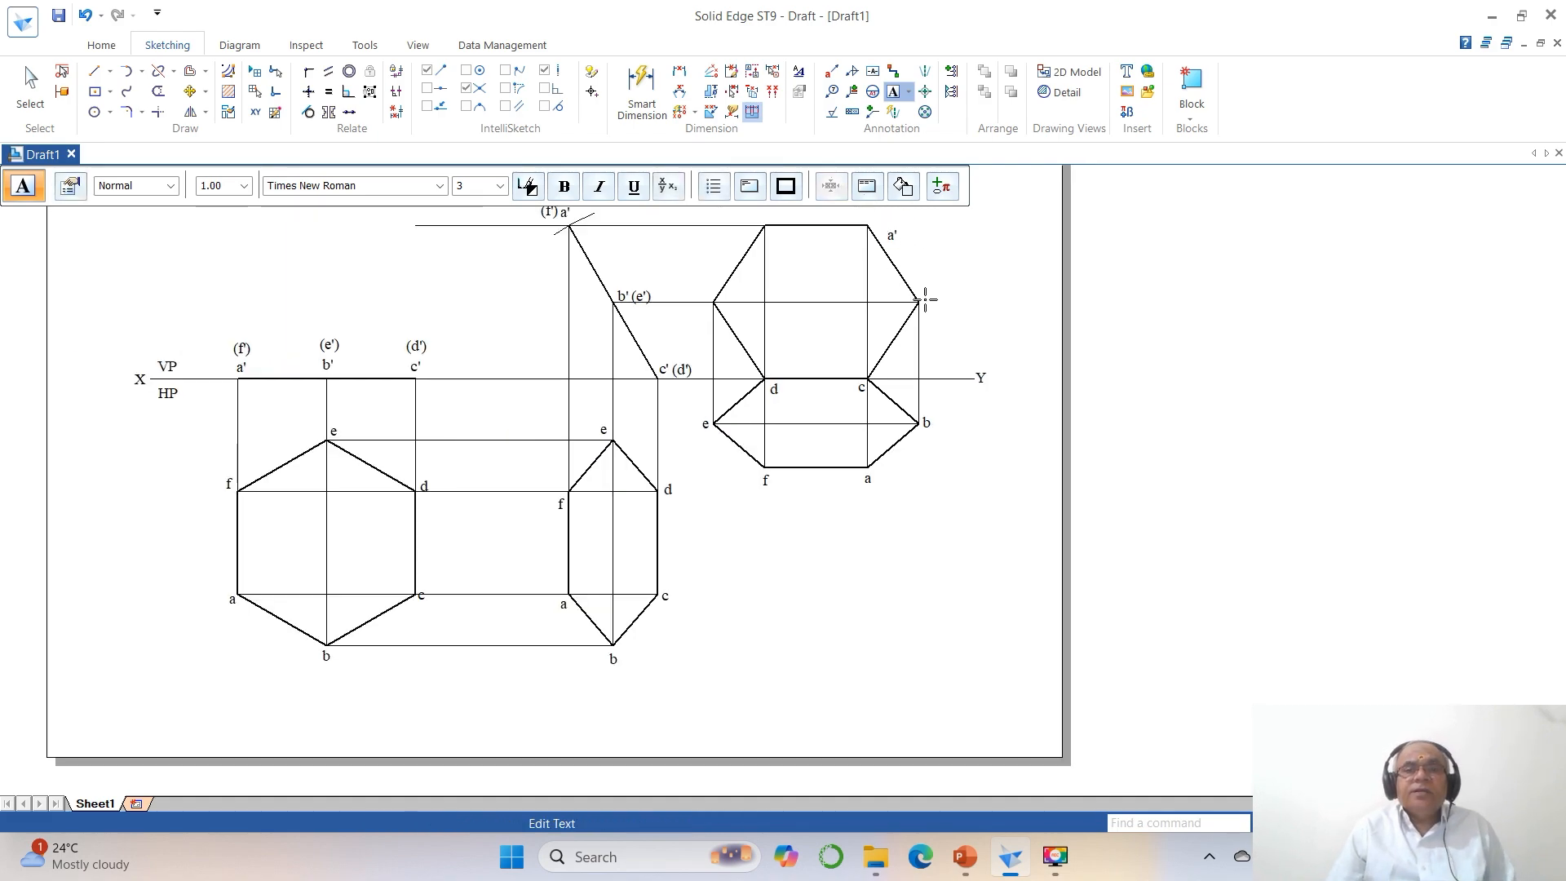
left_click(918, 301)
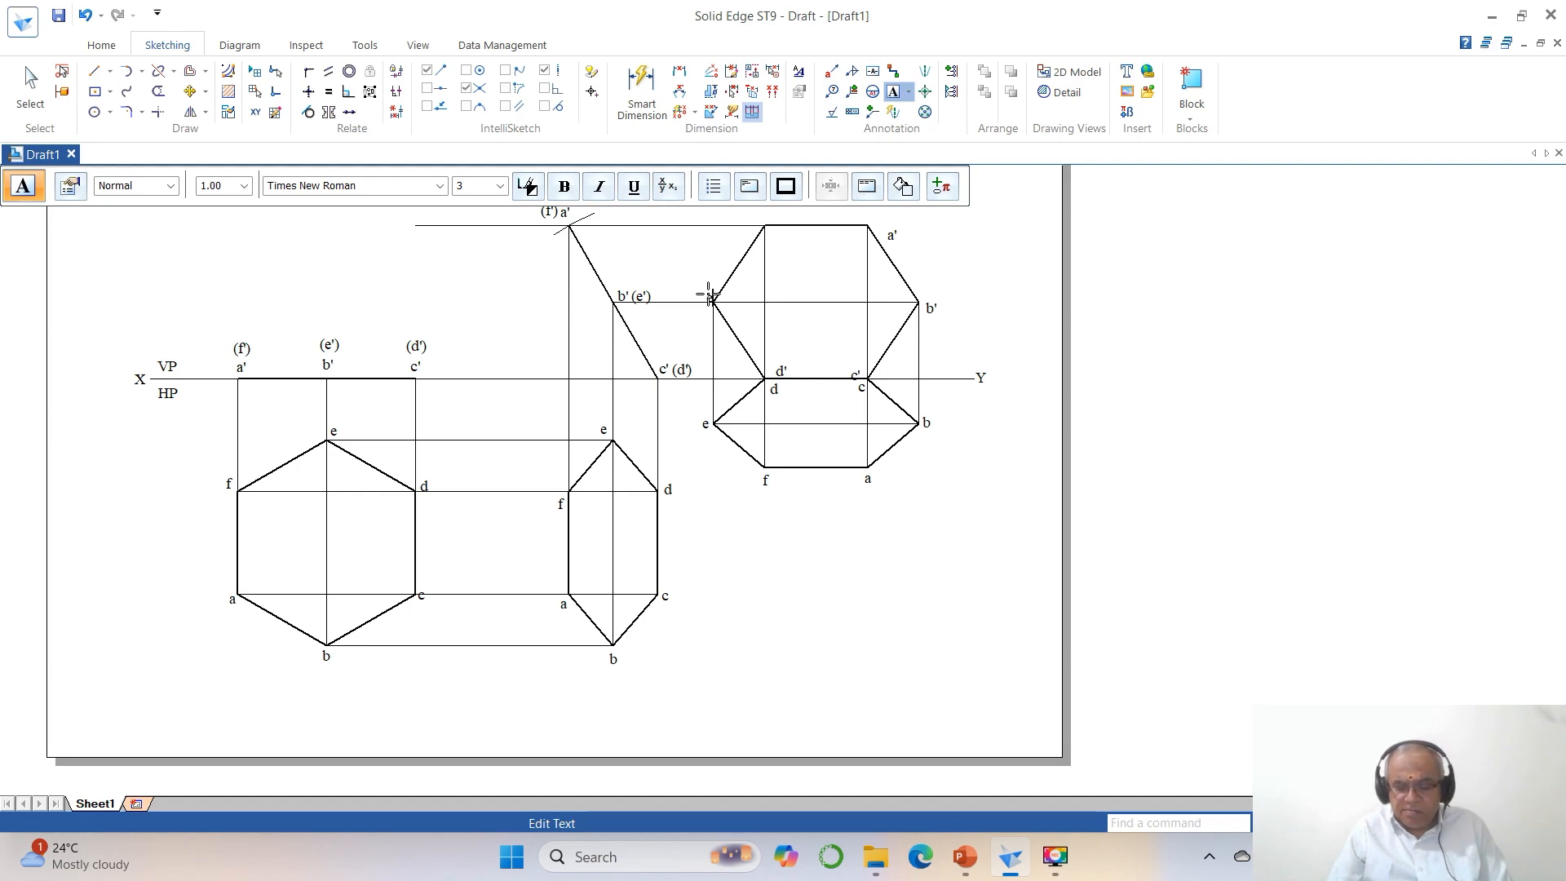
left_click(771, 239)
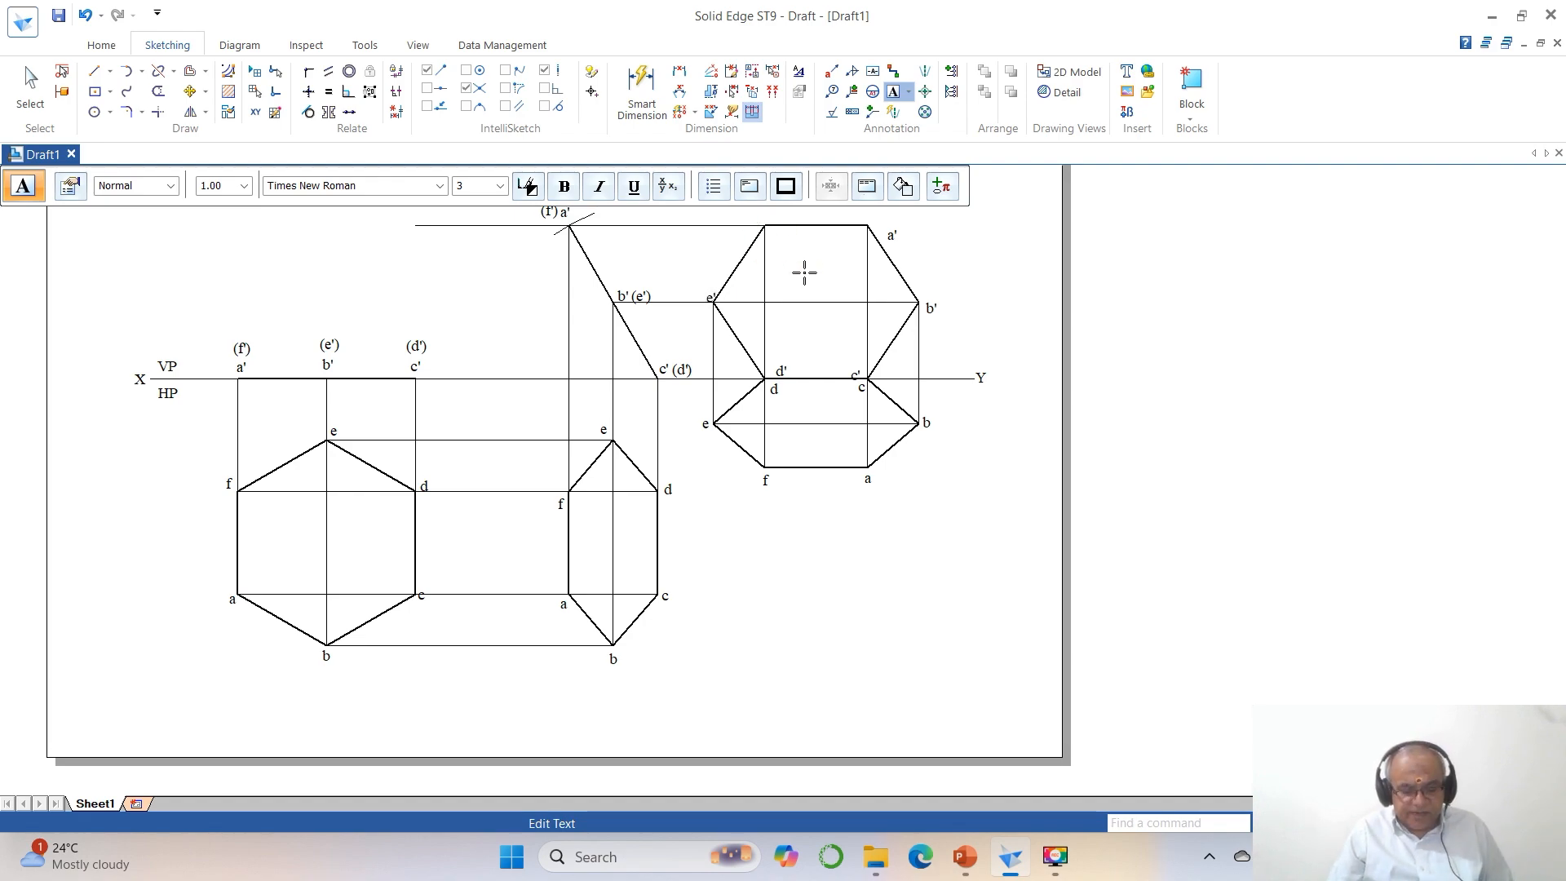
left_click(1052, 340)
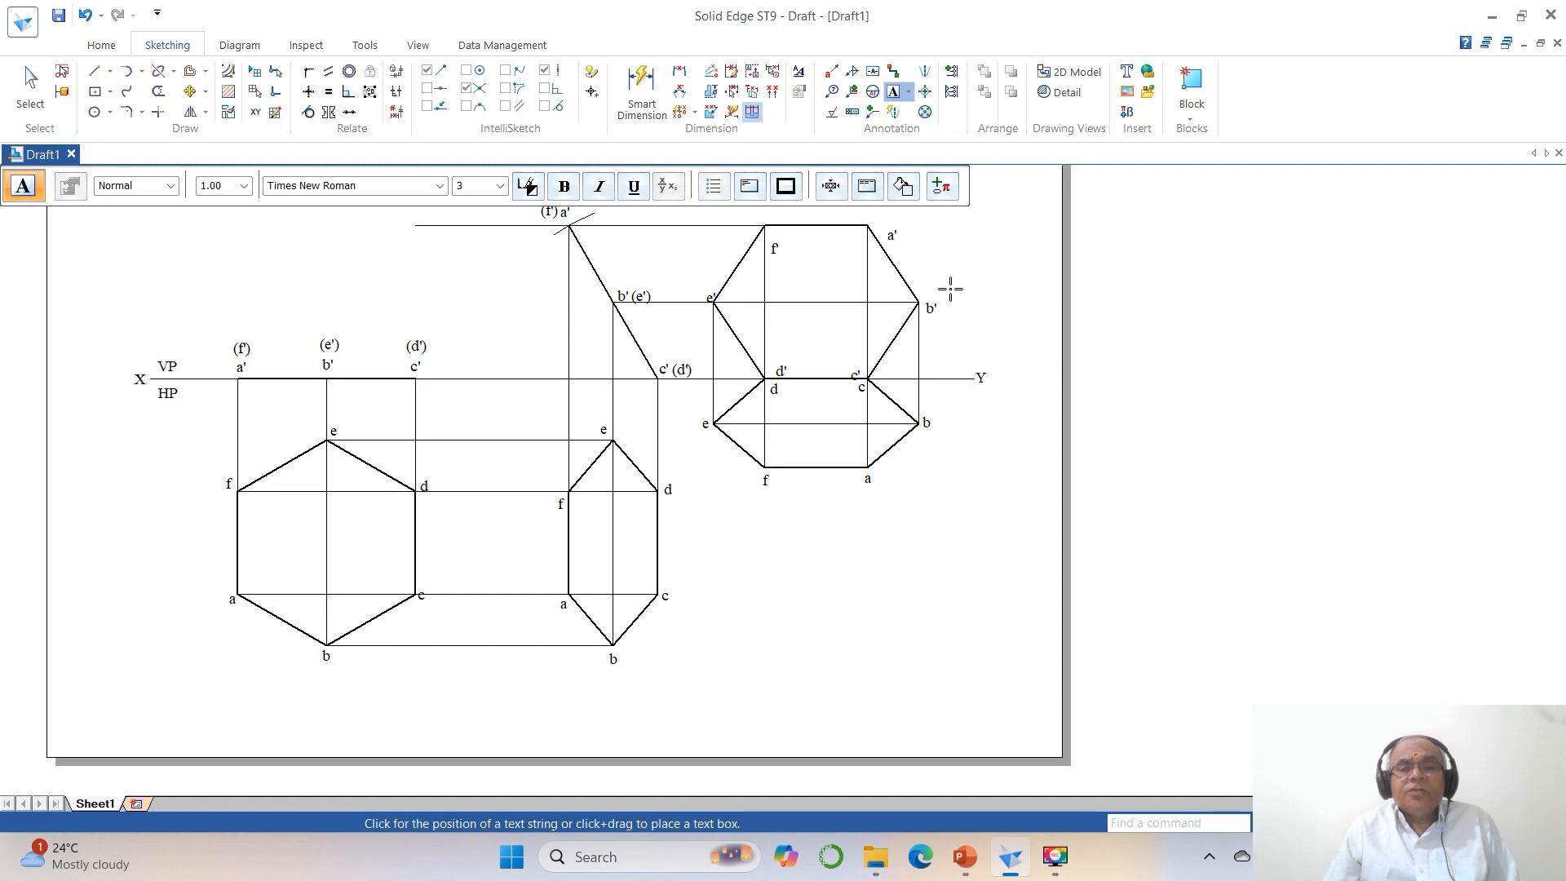
Move the final front view's labels a', f' and e' to just above their corners.
left_click(1393, 823)
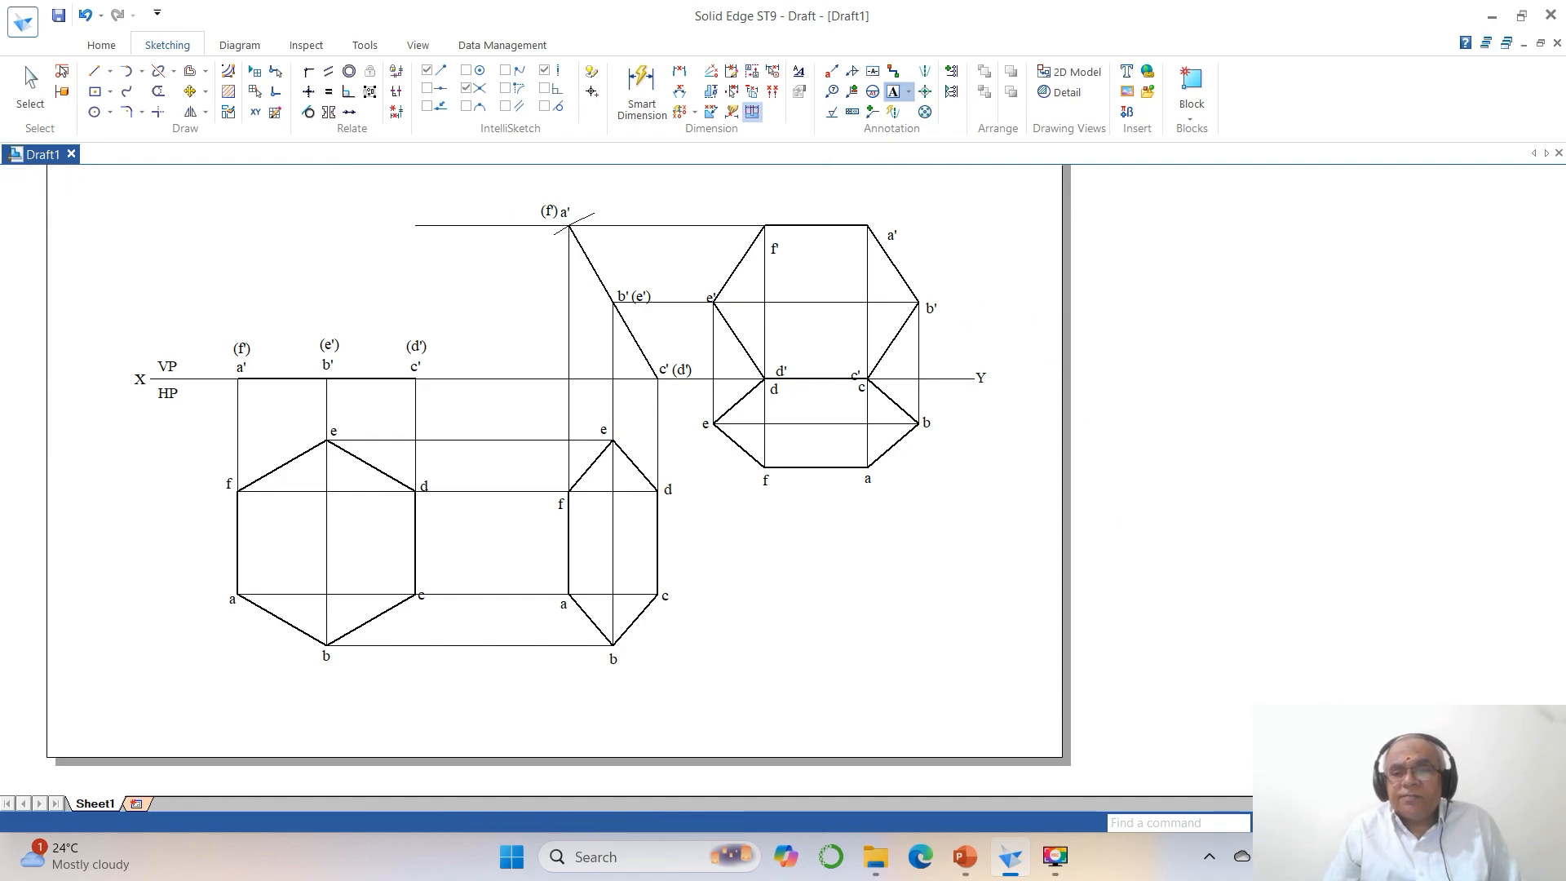
left_click(1351, 823)
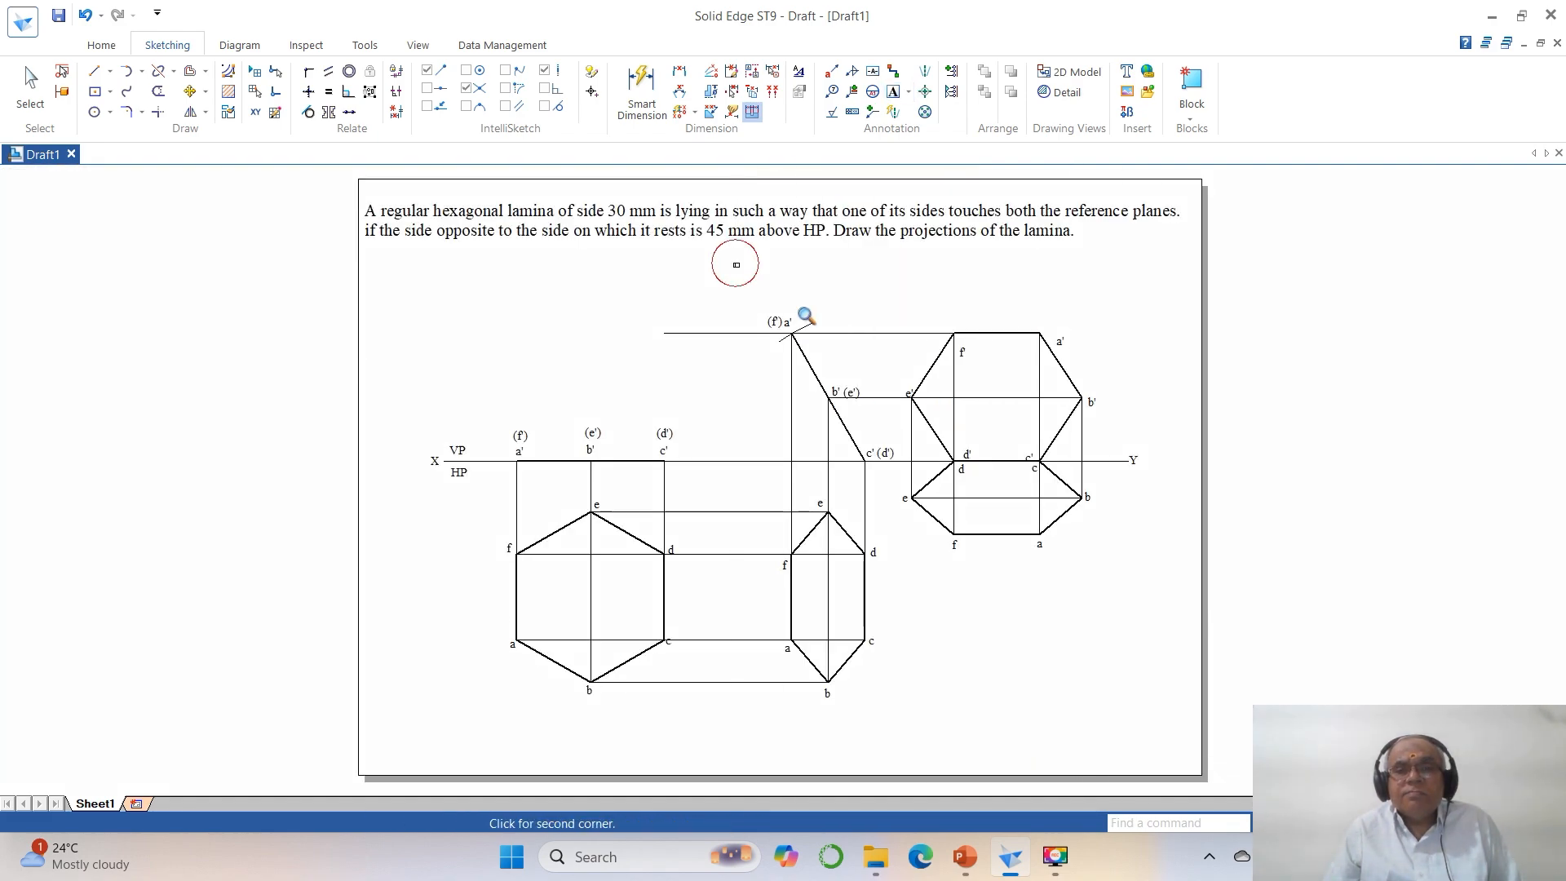
left_click_drag(633, 261, 1192, 538)
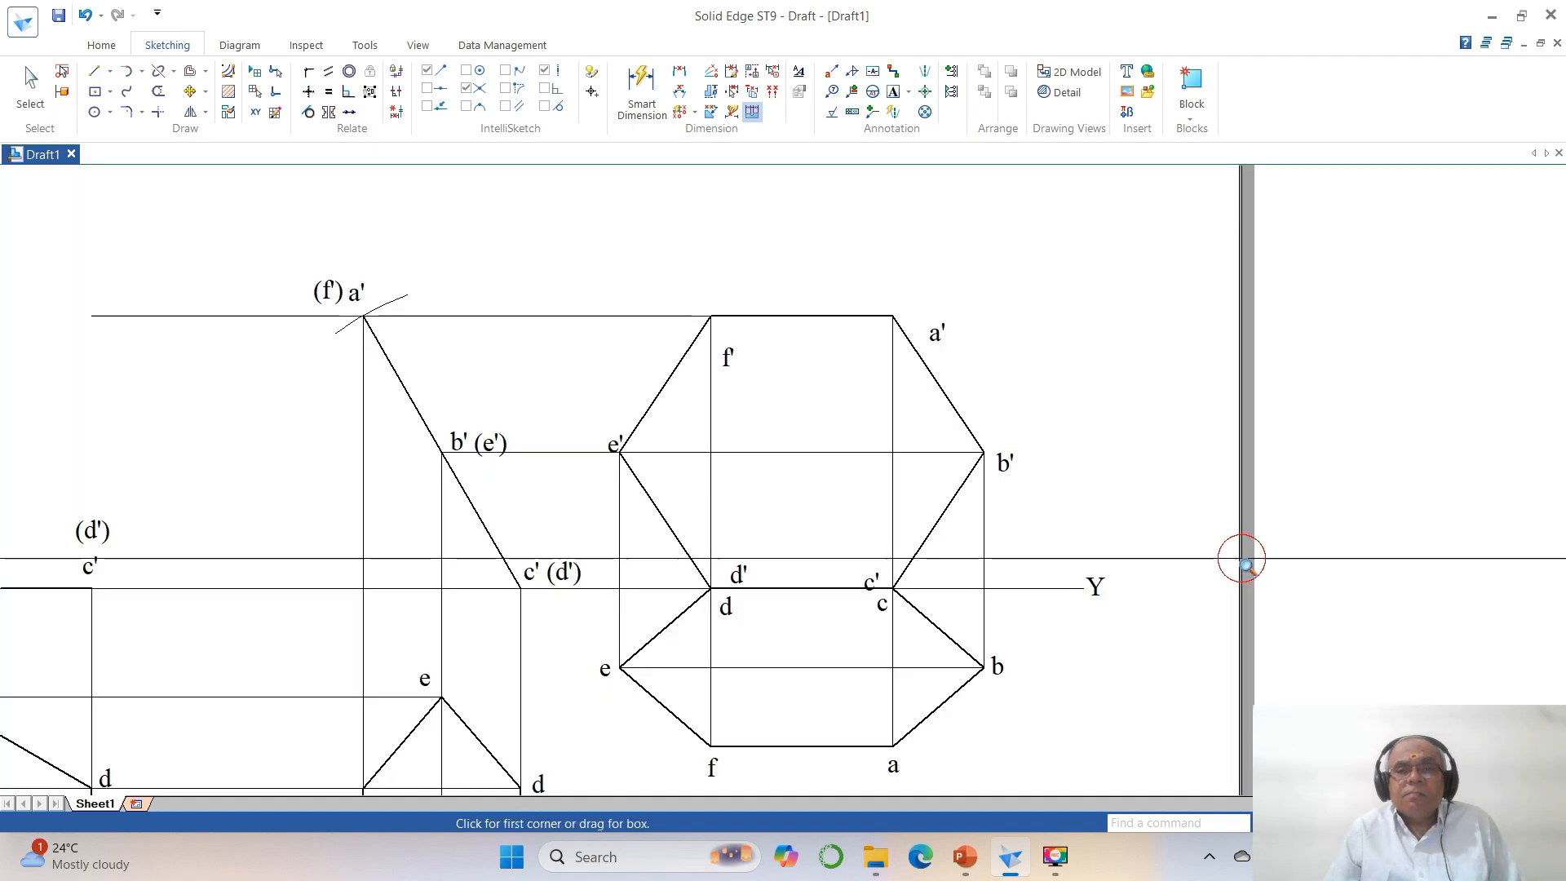
left_click(190, 91)
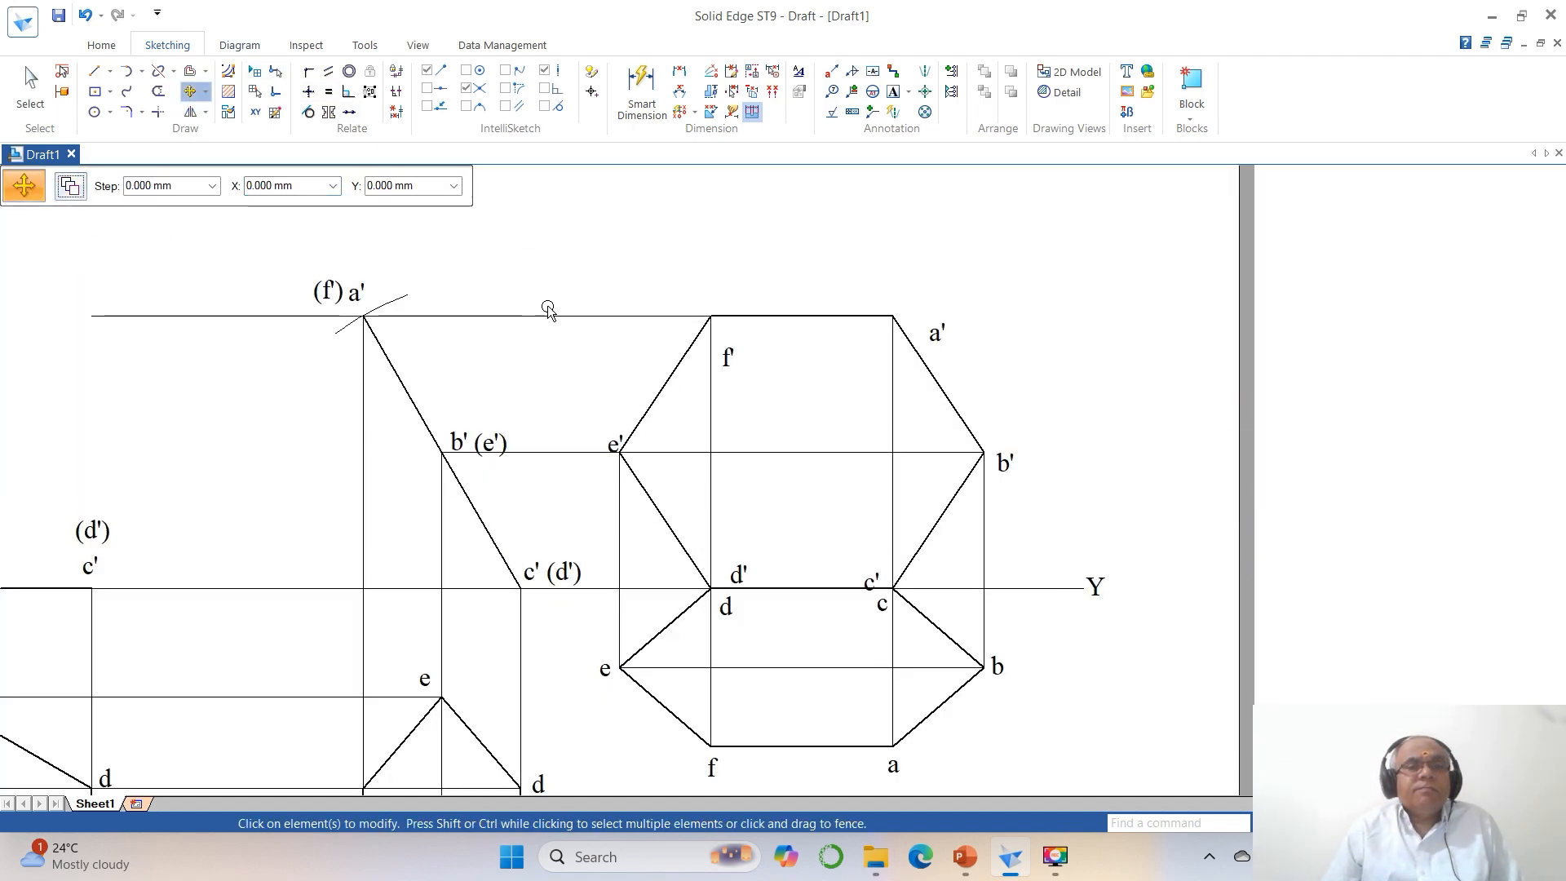
left_click(937, 334)
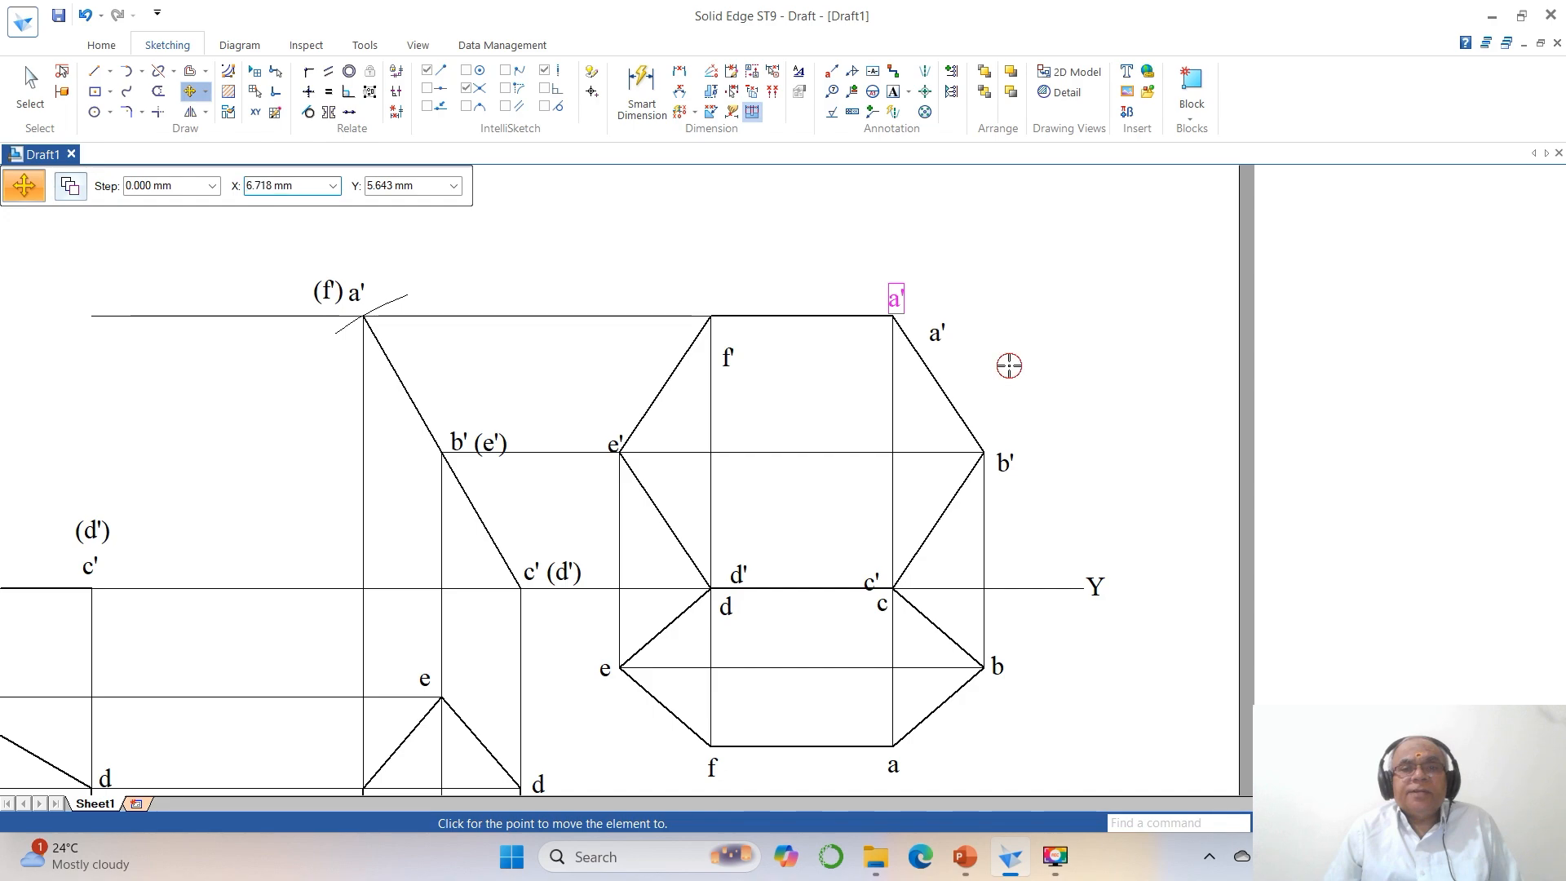
left_click(1010, 366)
left_click(741, 364)
left_click(775, 405)
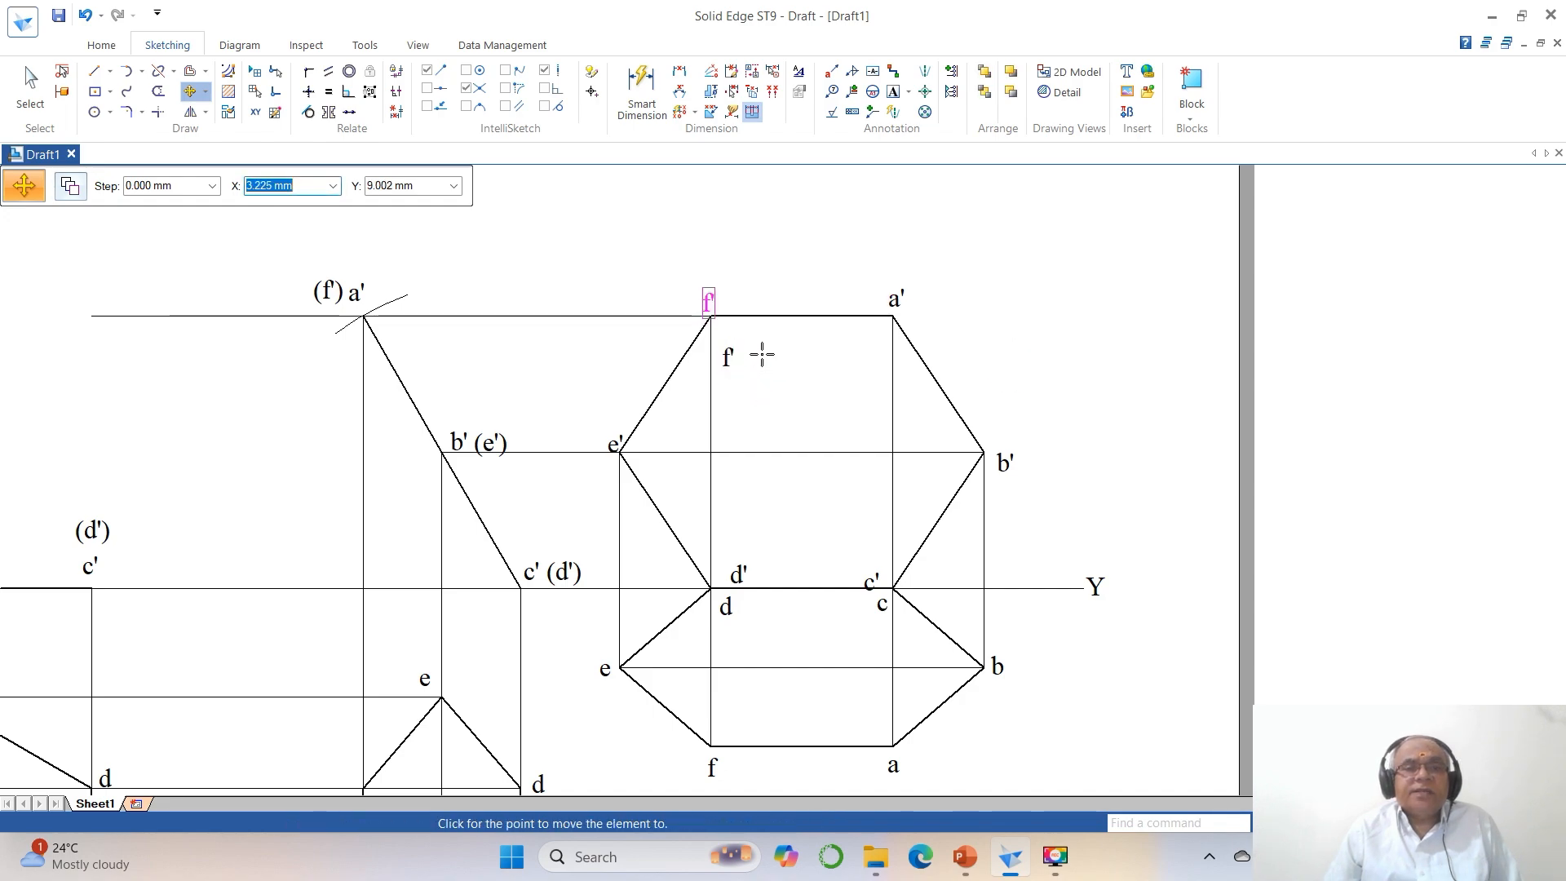
left_click(762, 351)
left_click(614, 447)
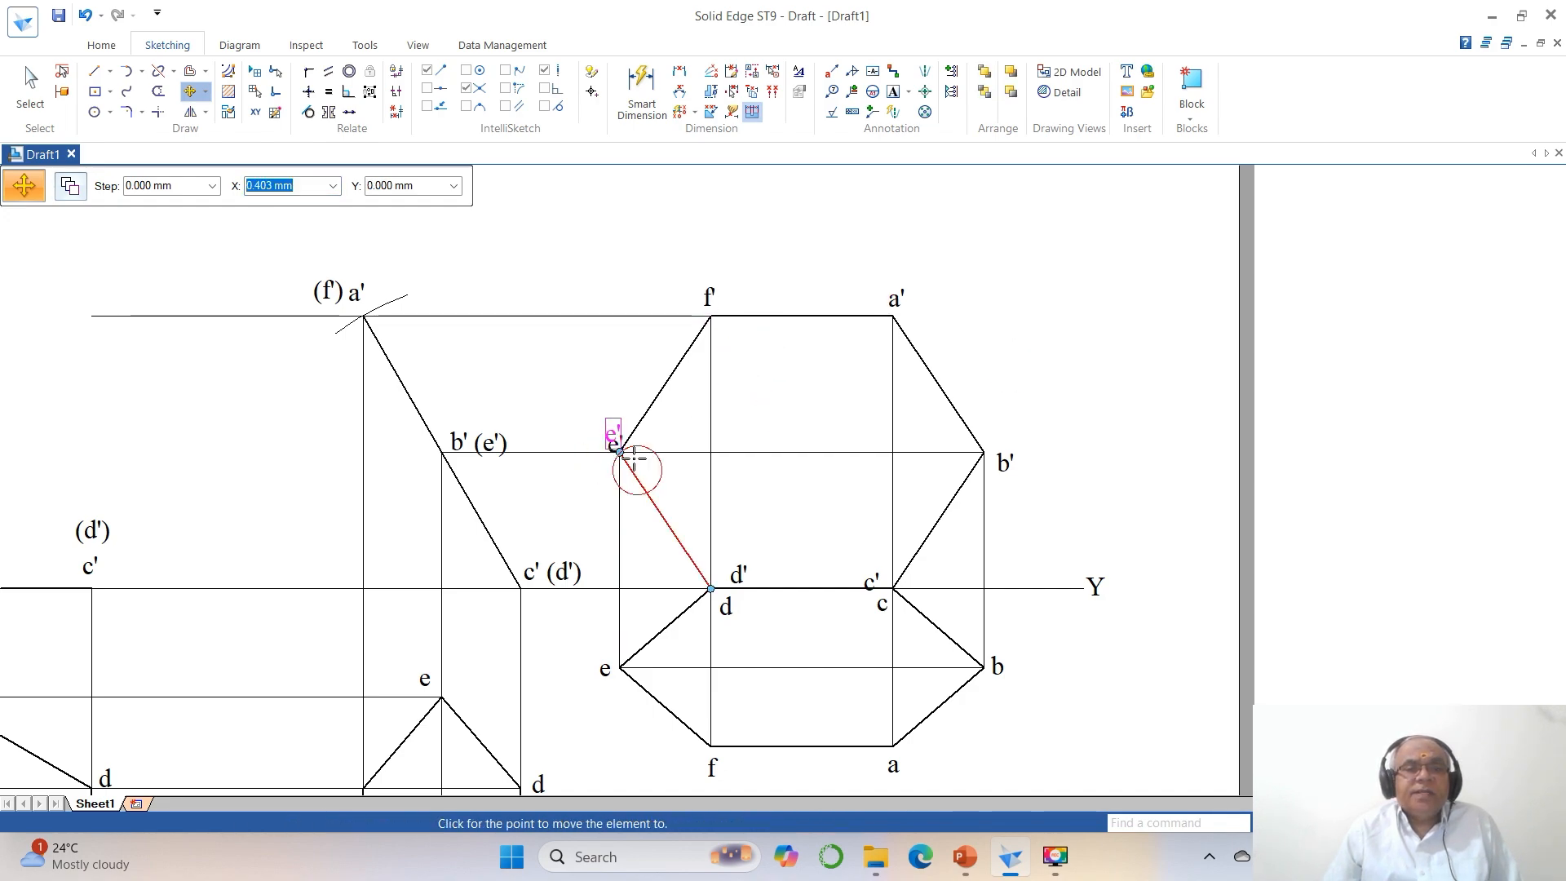
left_click(625, 453)
Move the final front view's labels b', c' and d' close to their corners, keeping c' and d' above the XY line.
left_click(998, 473)
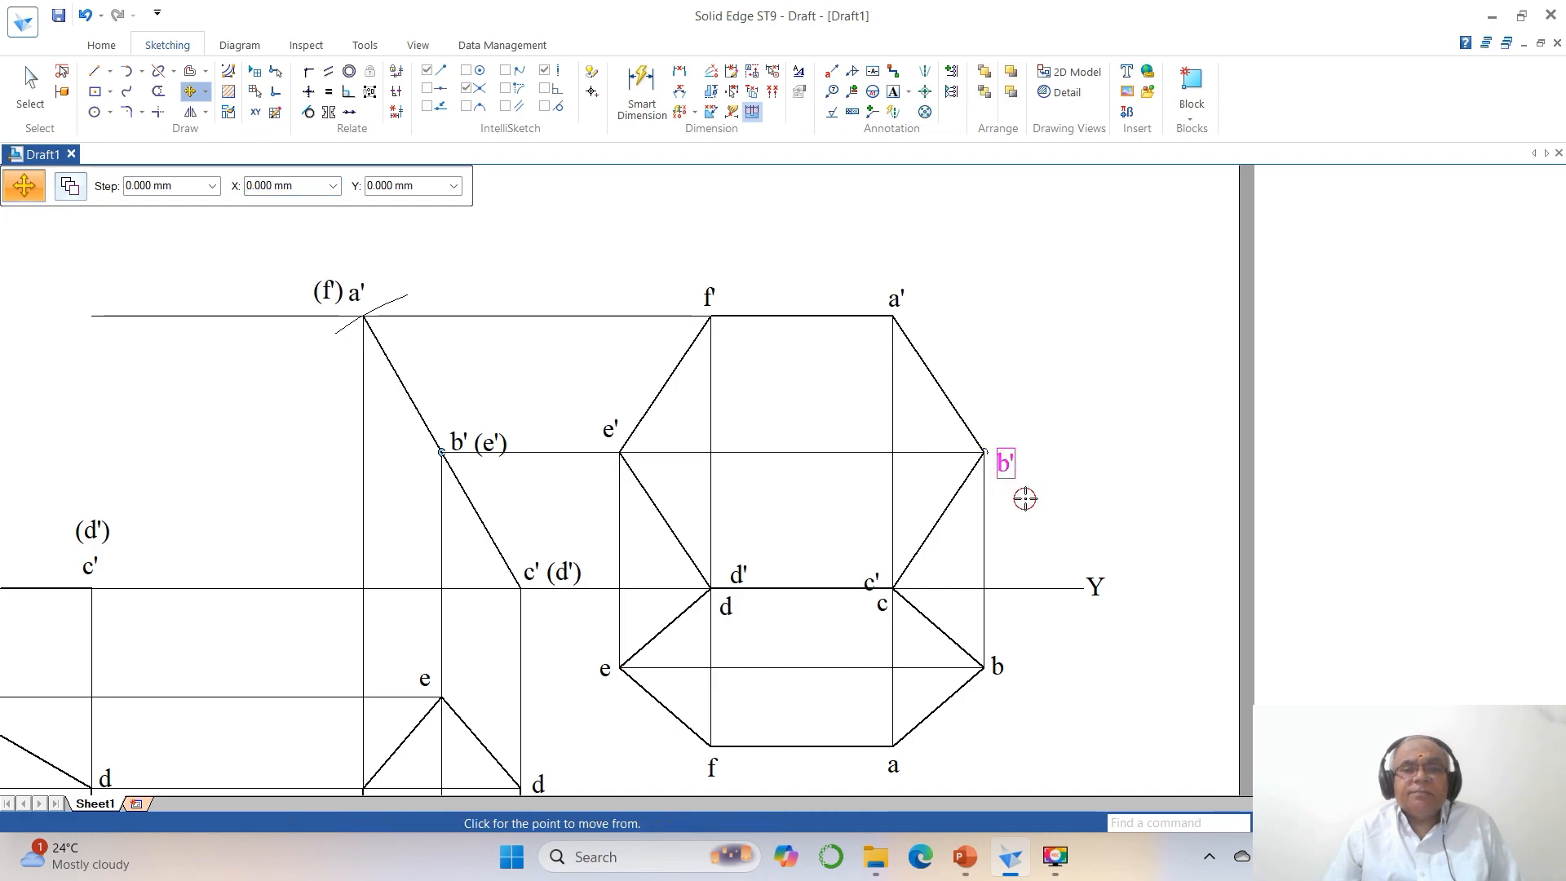
left_click(1024, 498)
left_click(1017, 478)
left_click(872, 581)
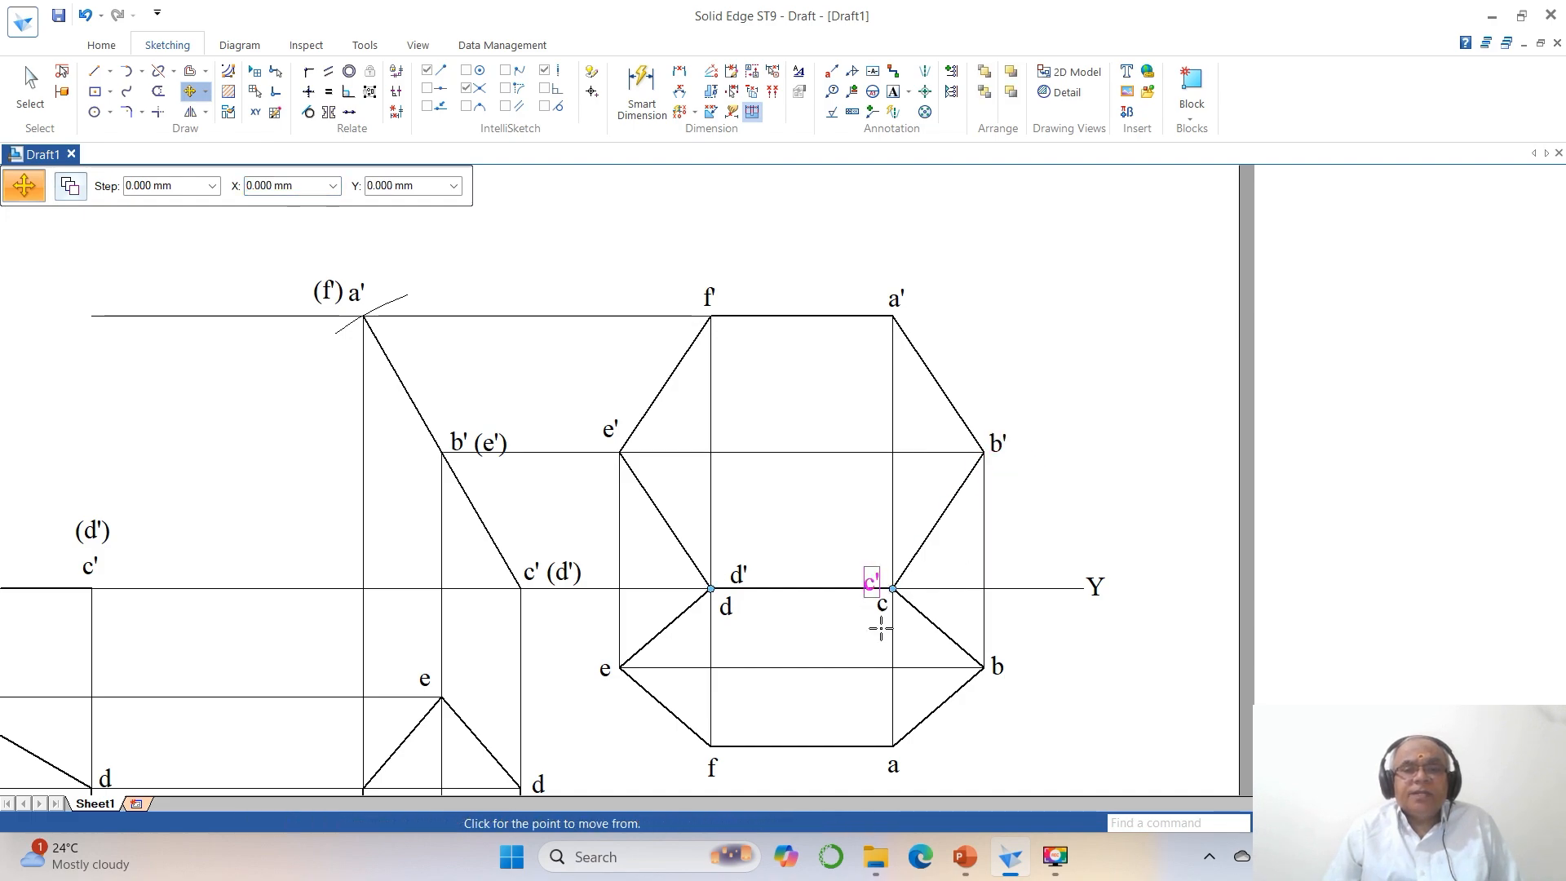
left_click(881, 621)
left_click(888, 622)
left_click(740, 575)
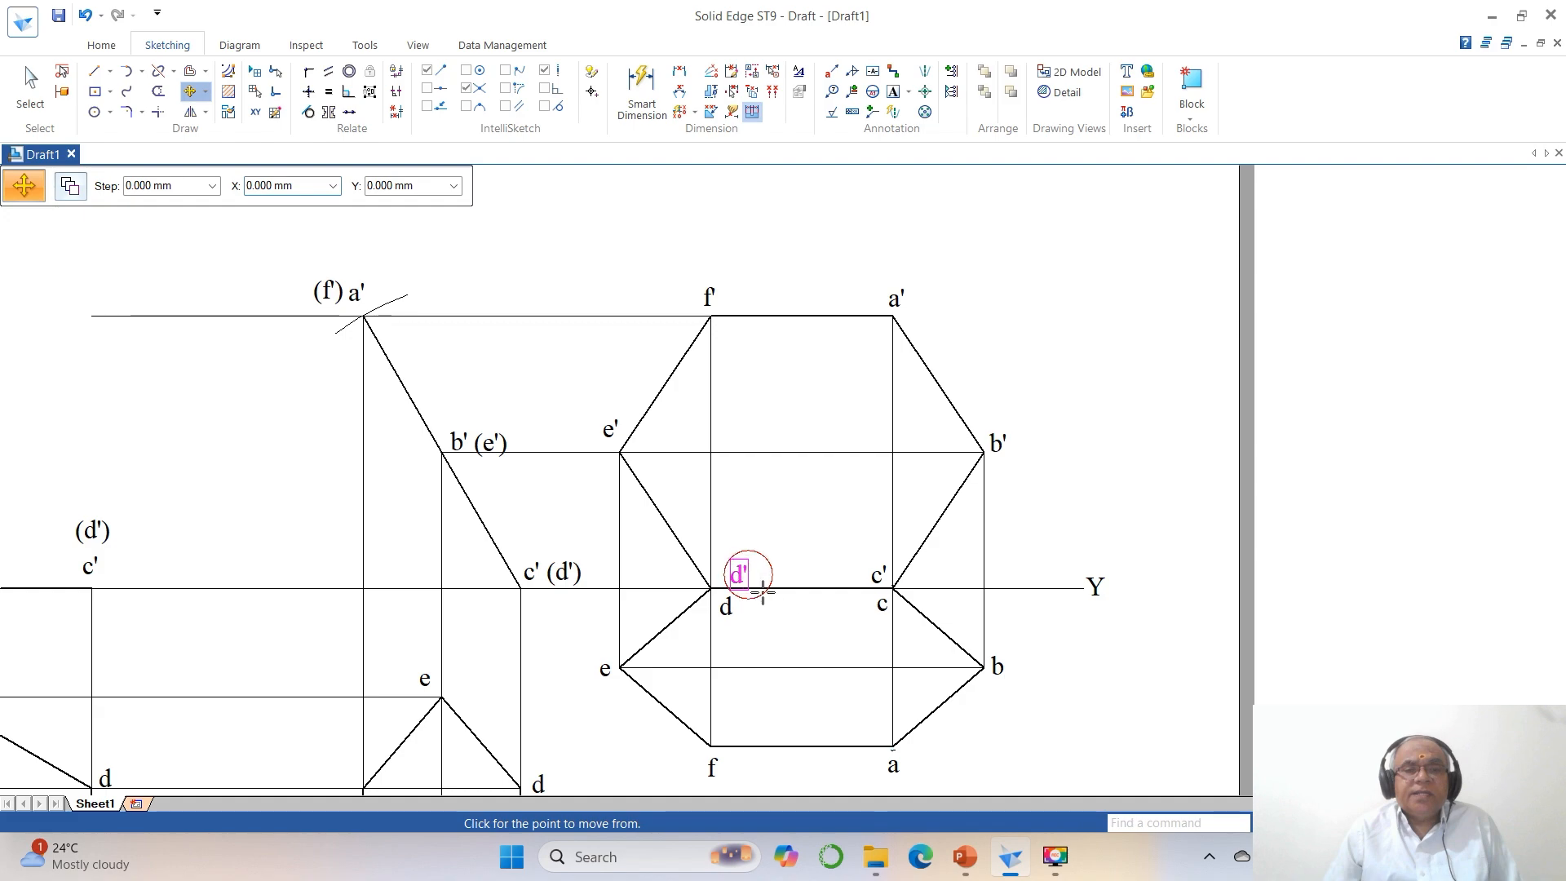
left_click(775, 602)
left_click(773, 603)
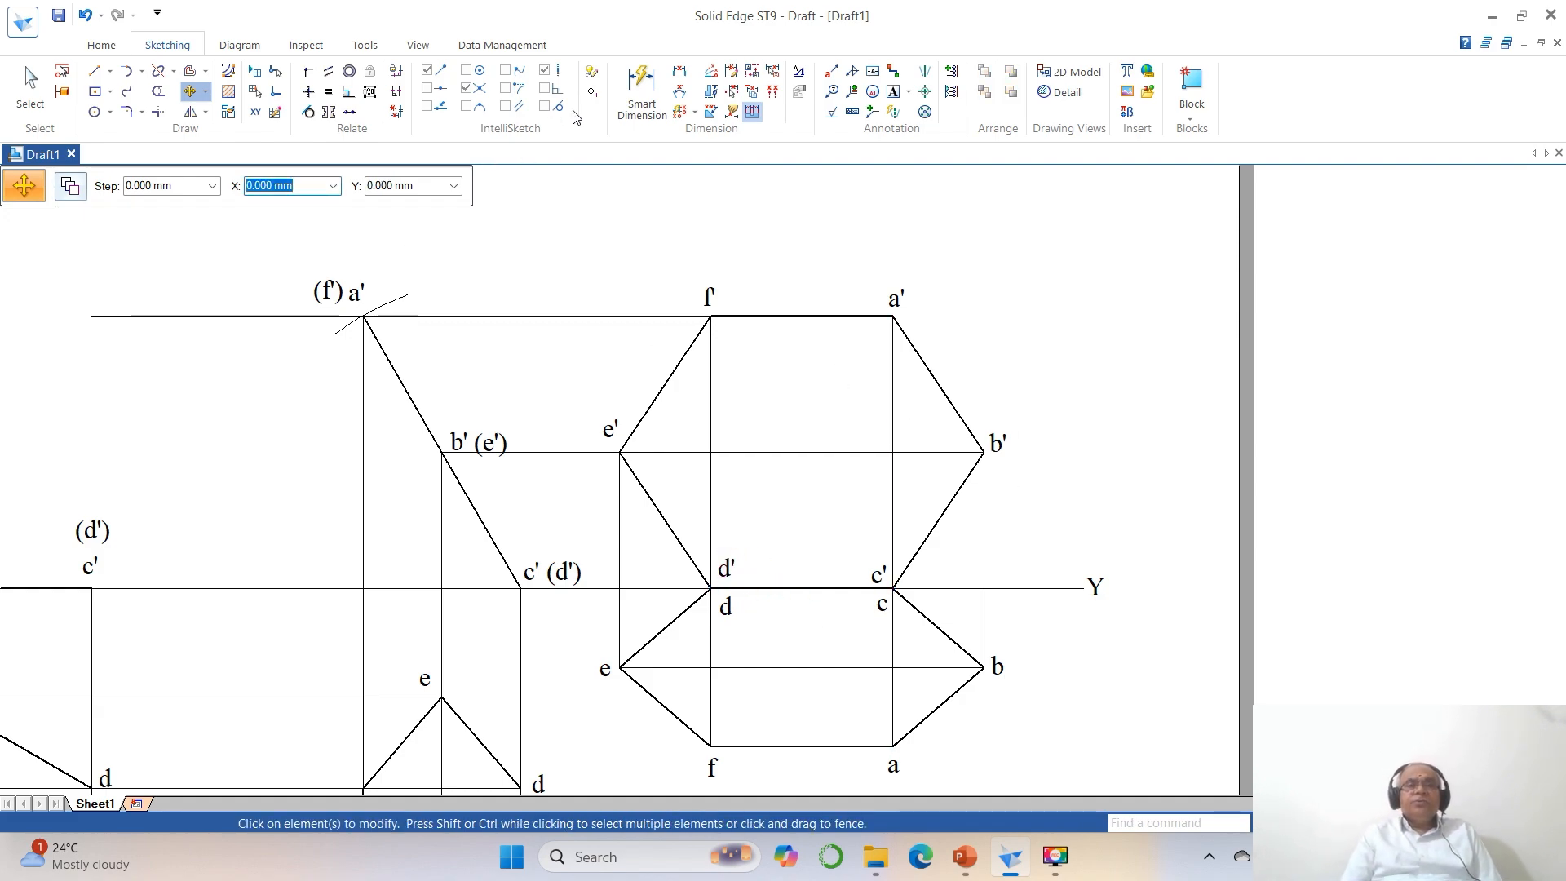
Split the horizontal line through a' just beyond the (f') label of the inclined front view and delete the excess outer piece.
left_click(159, 71)
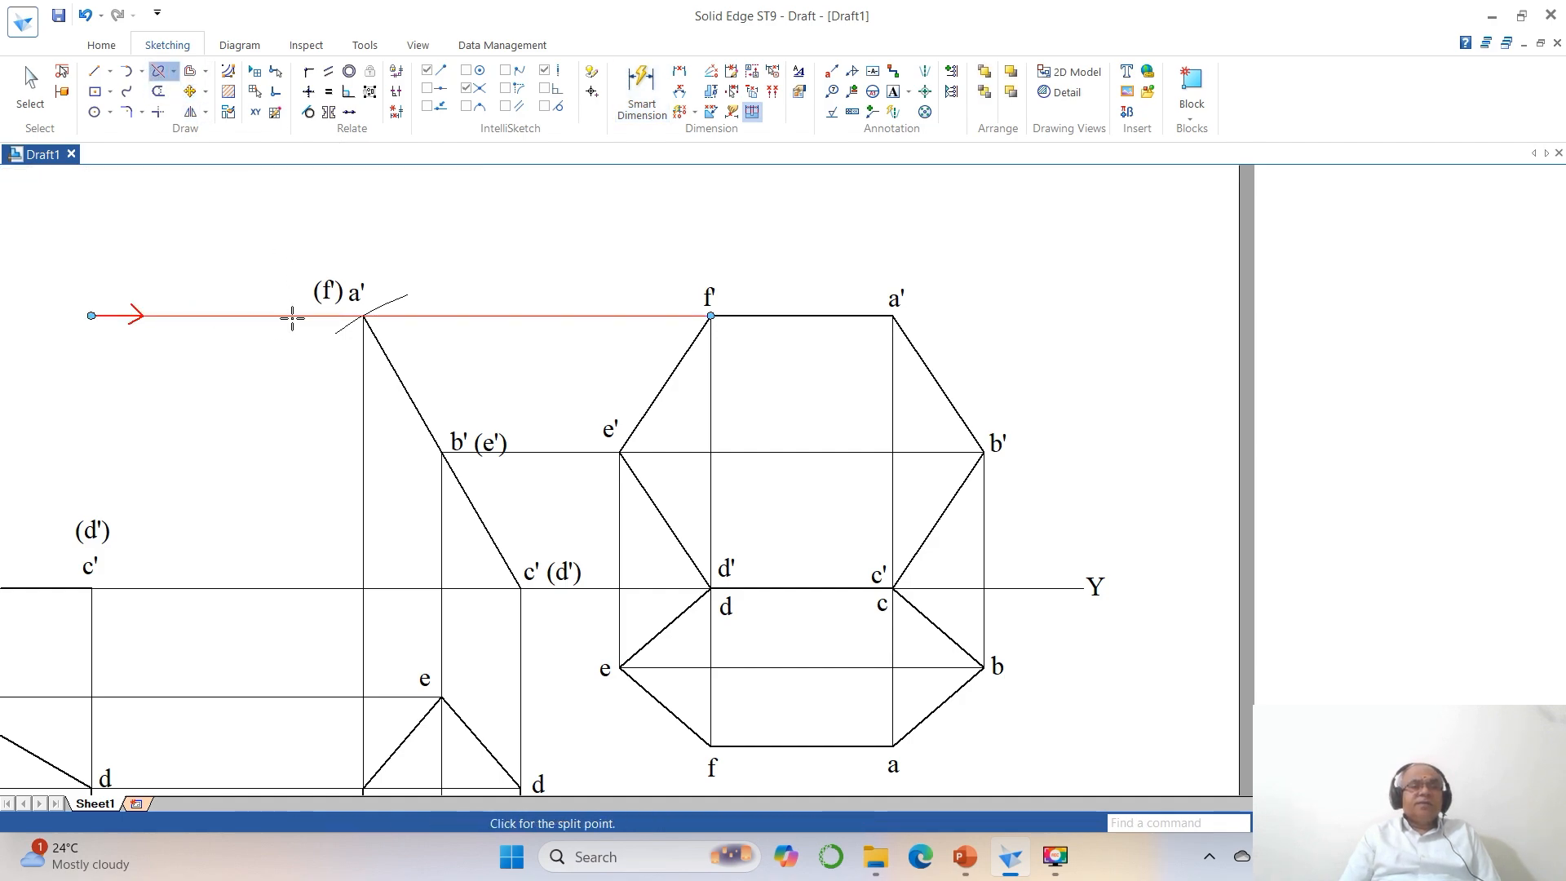
left_click(302, 316)
left_click(31, 89)
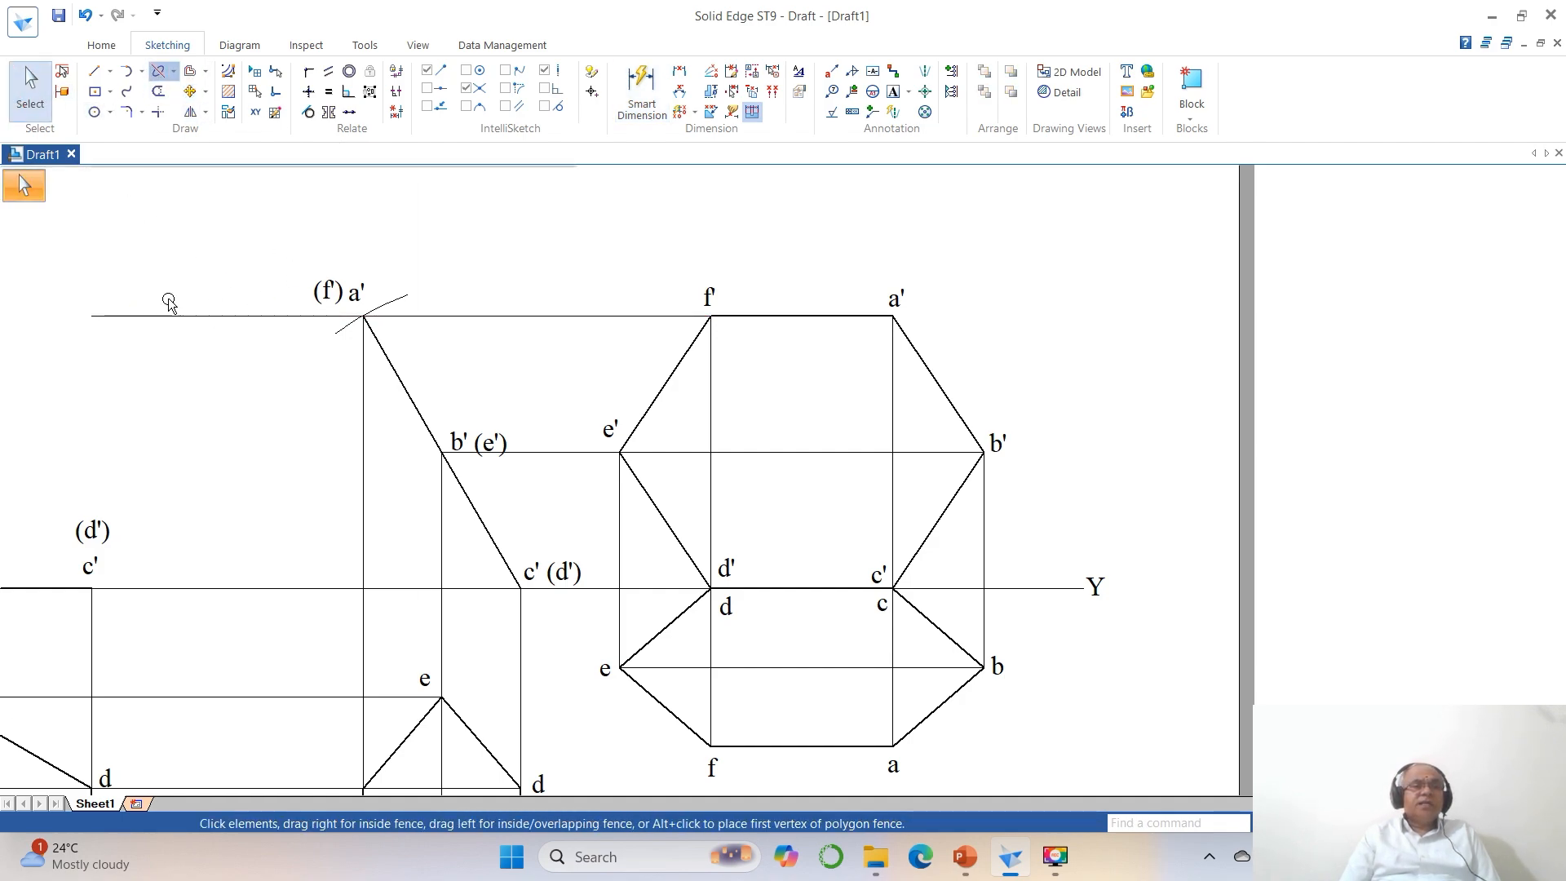
left_click(169, 317)
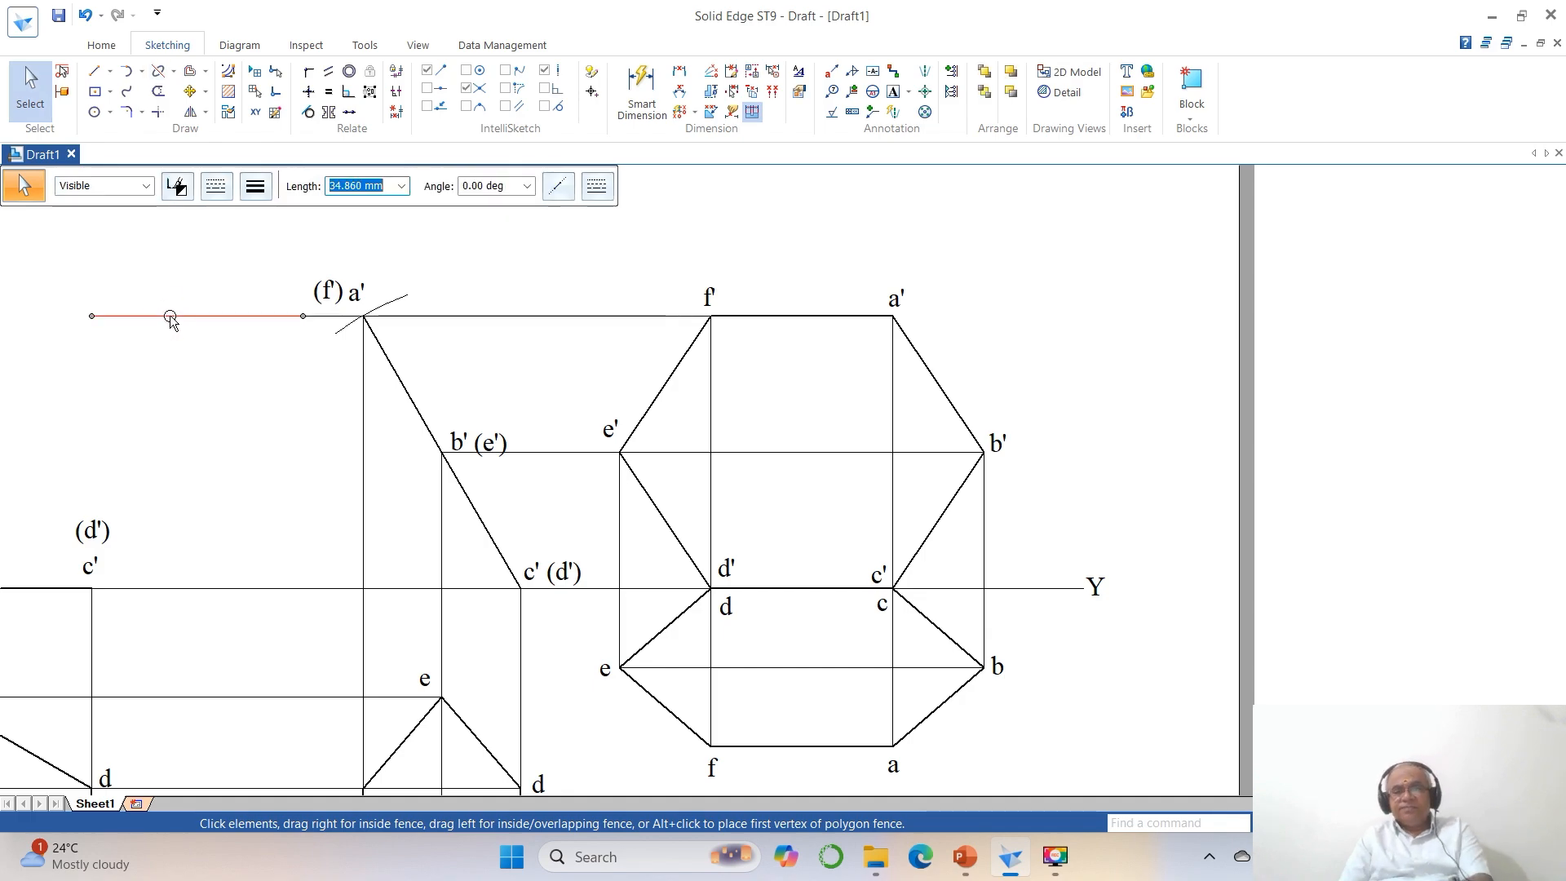
key("Delete")
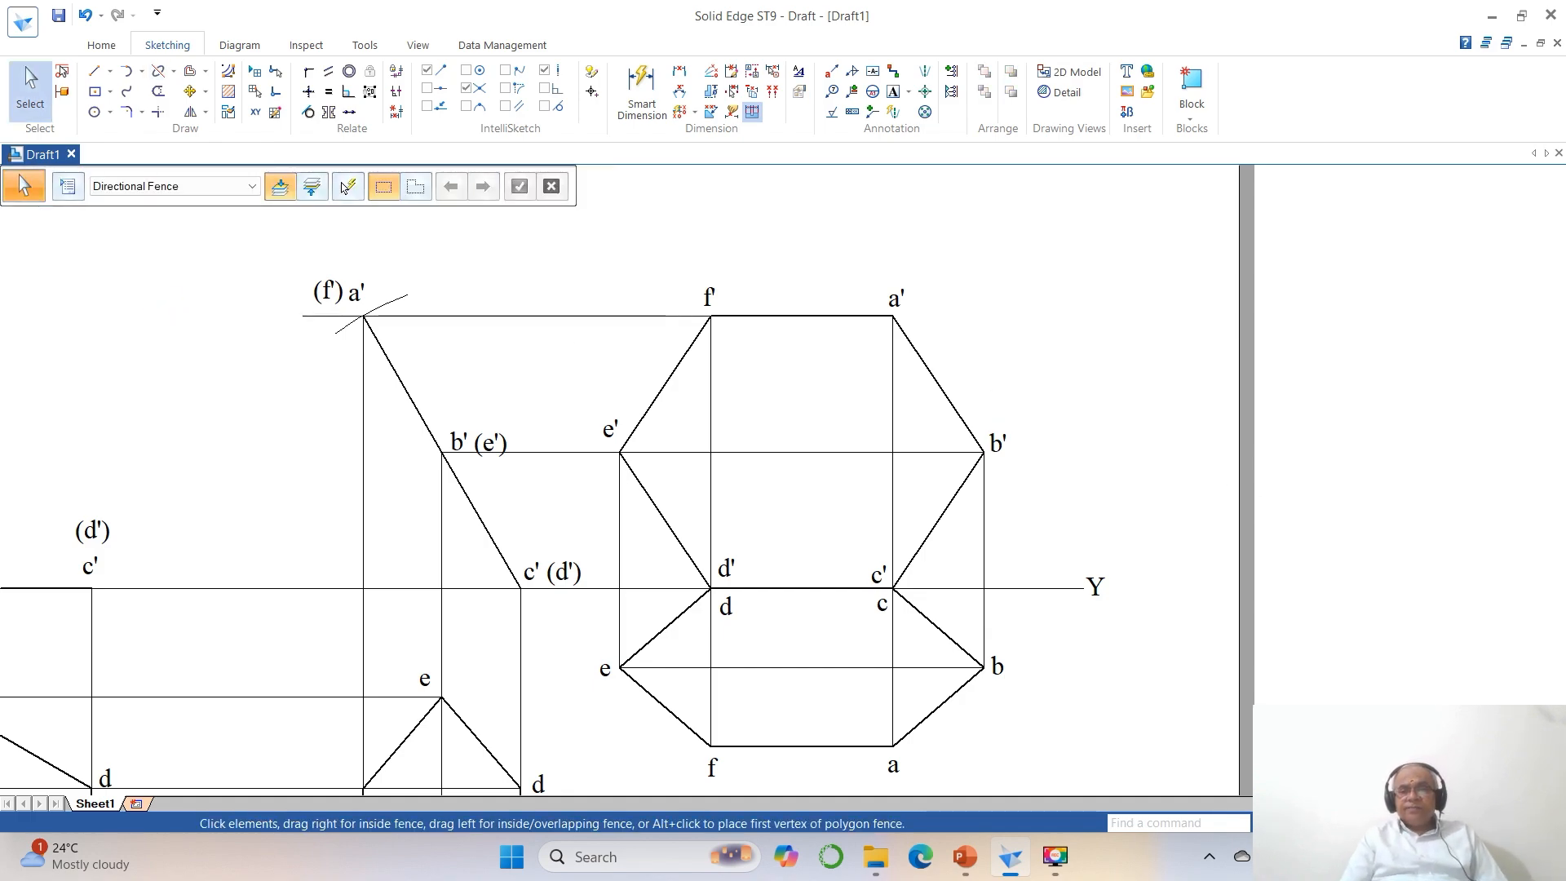
Dimension side af of the first top view's hexagon, placing the dimension outside the hexagon.
key("ctrl+f")
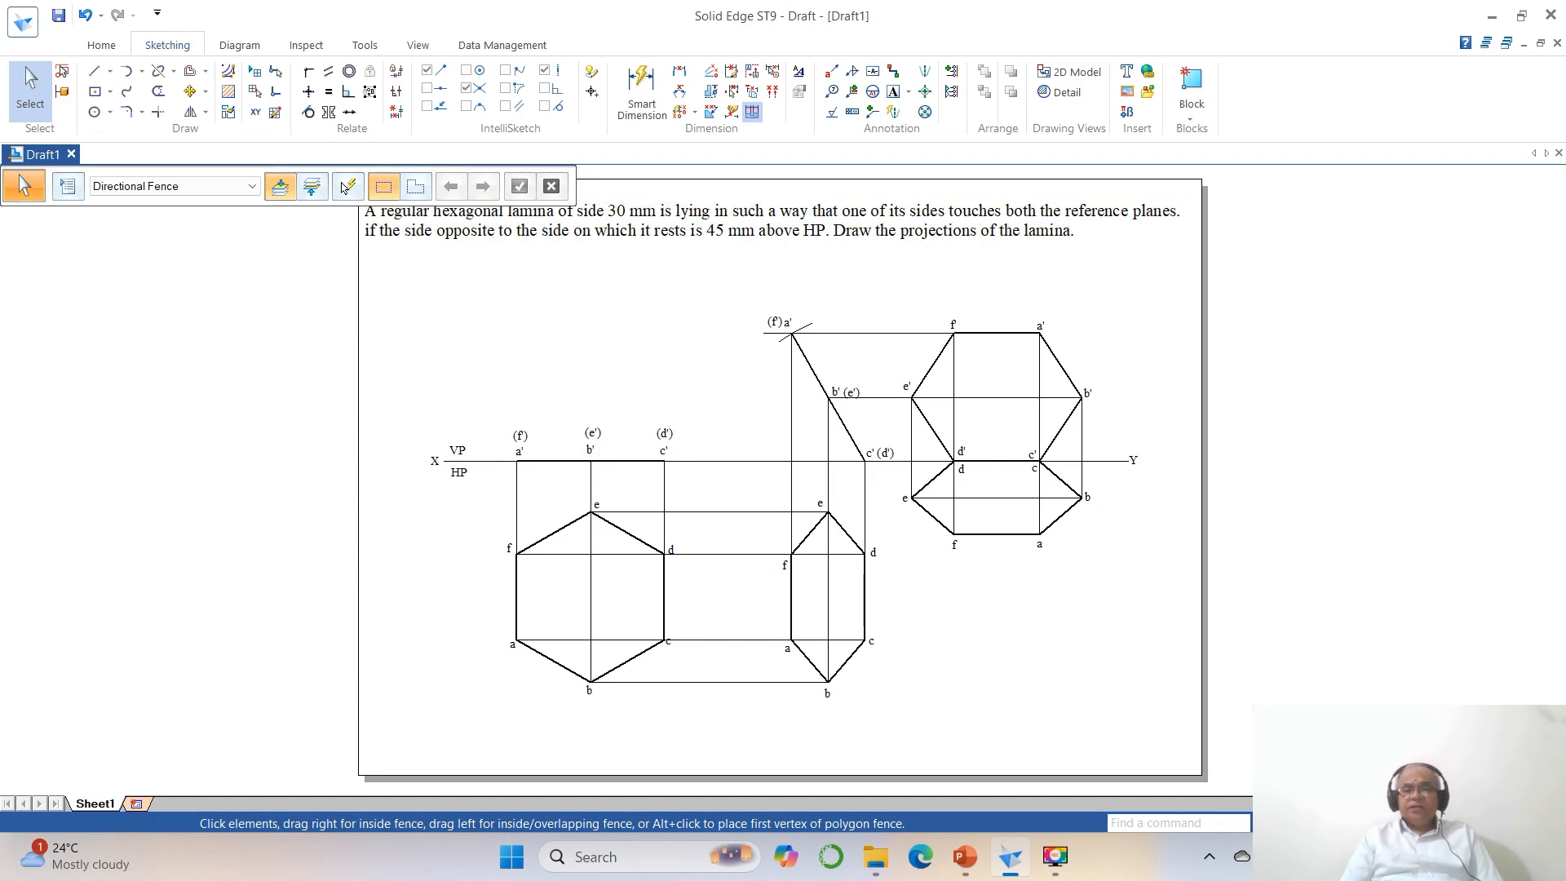
left_click(1267, 823)
left_click(443, 304)
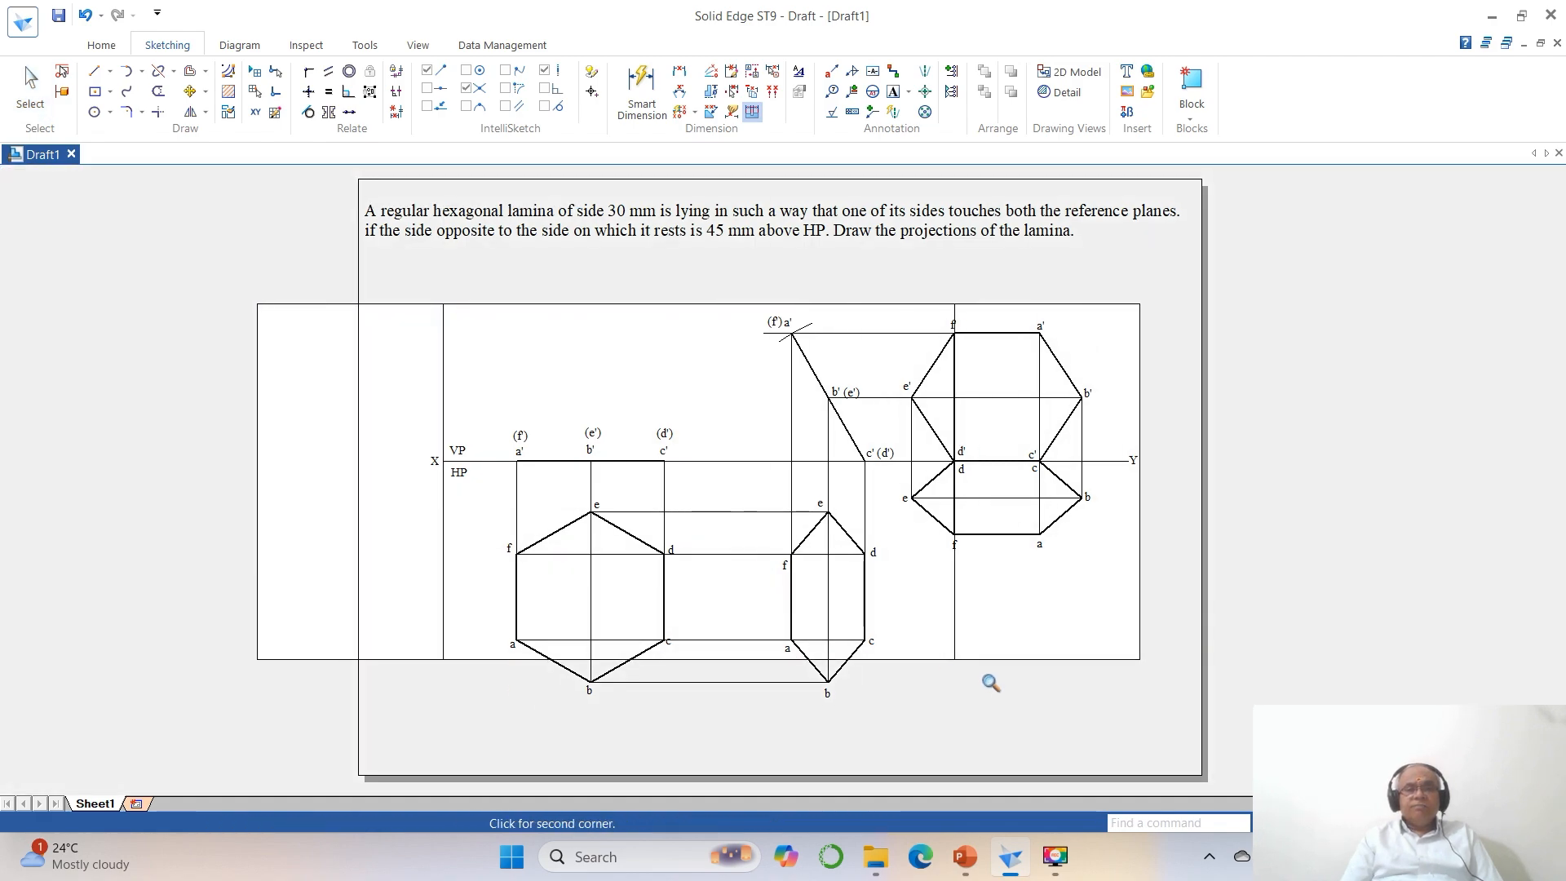
left_click(1146, 720)
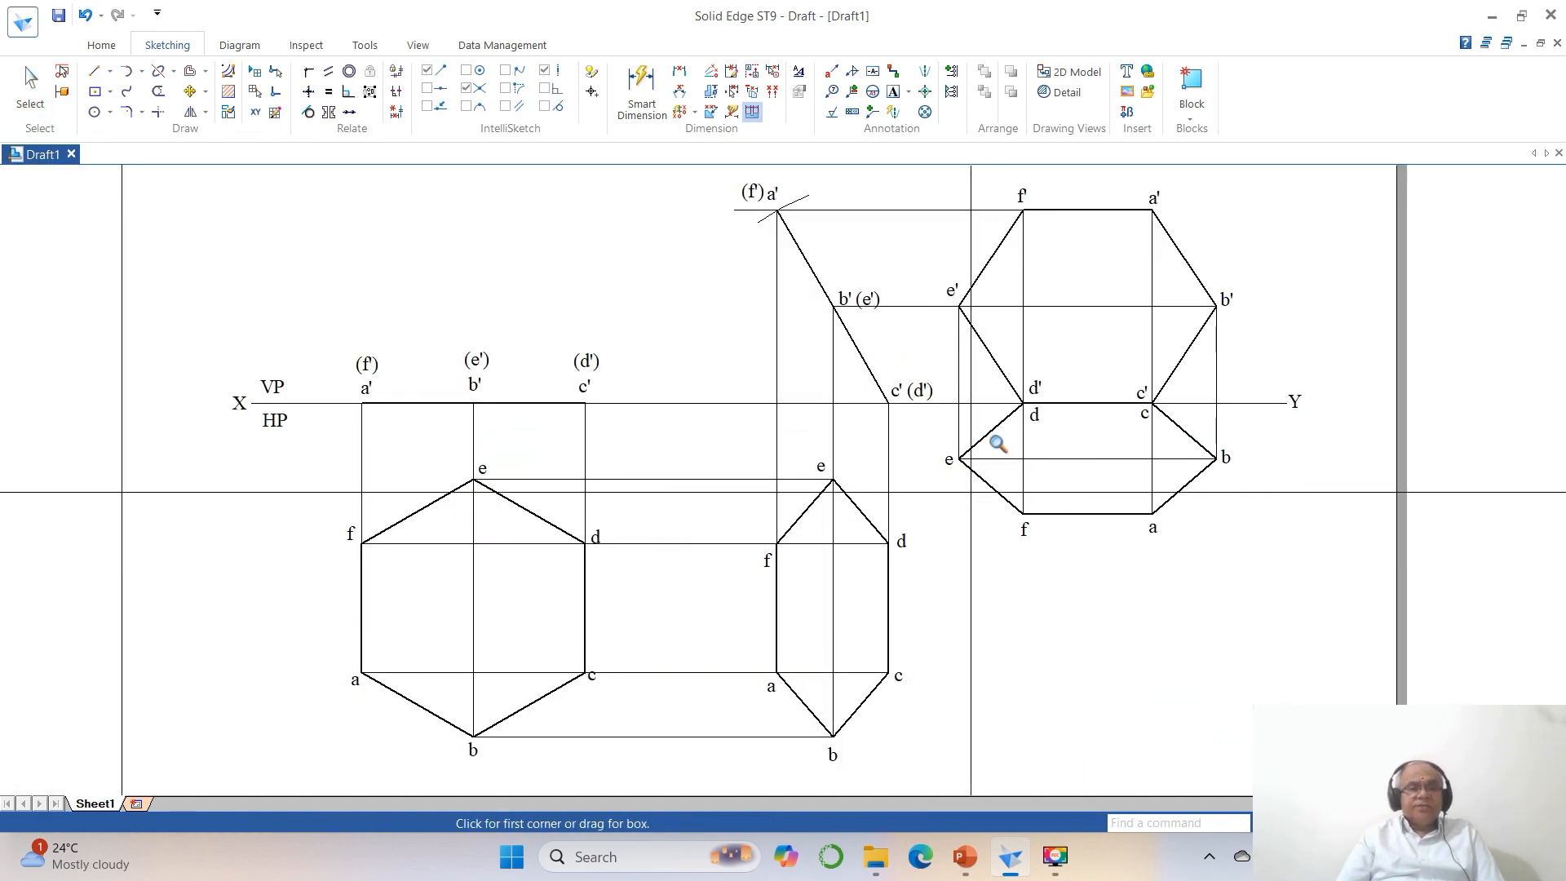
left_click(679, 74)
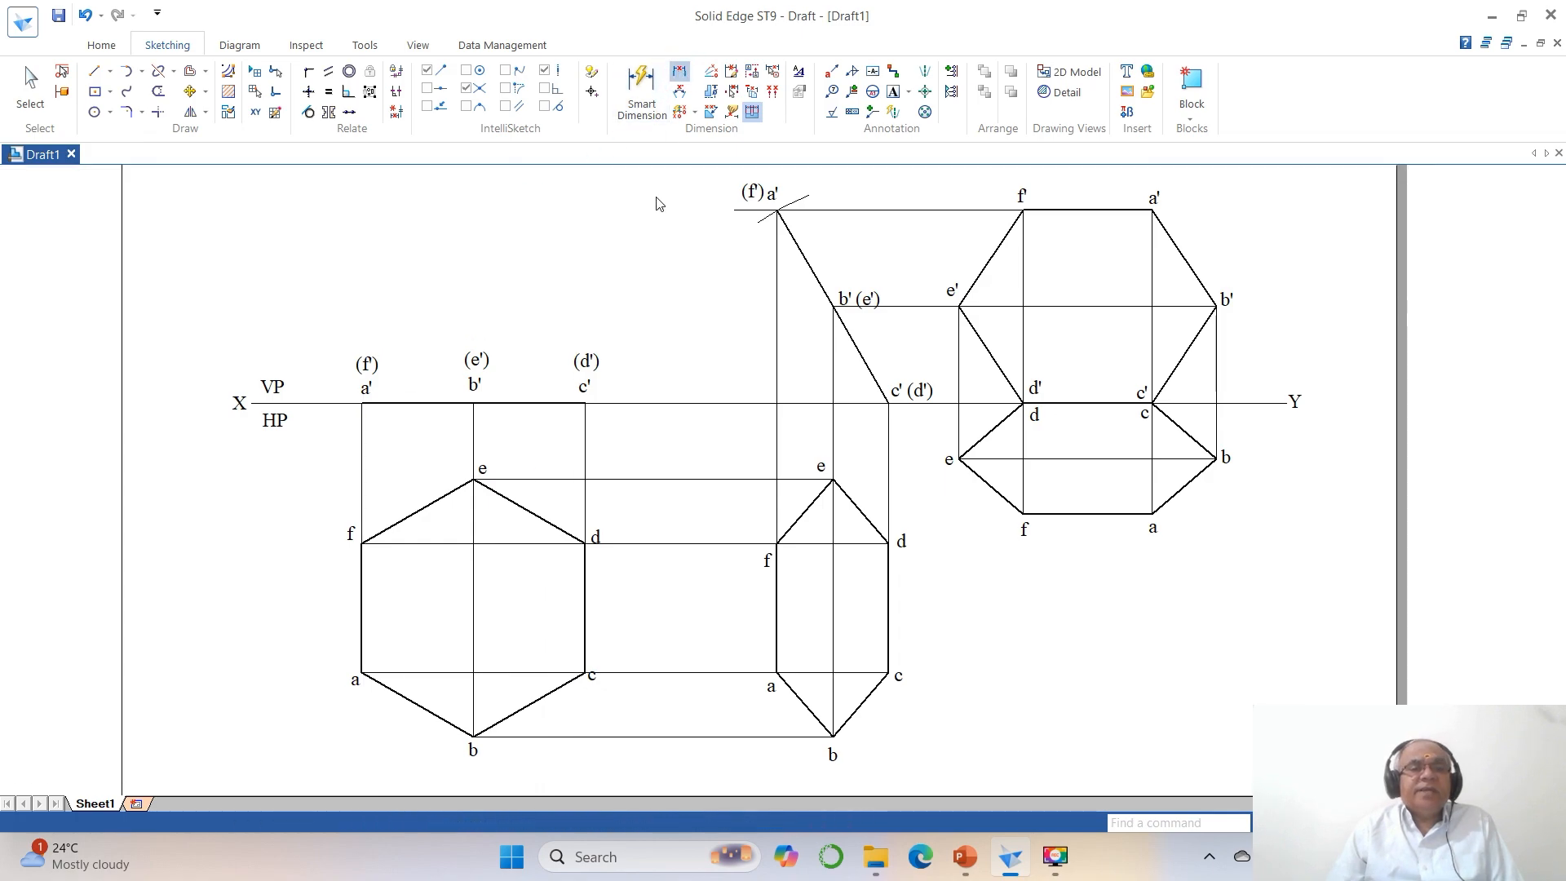
left_click(365, 571)
left_click(329, 607)
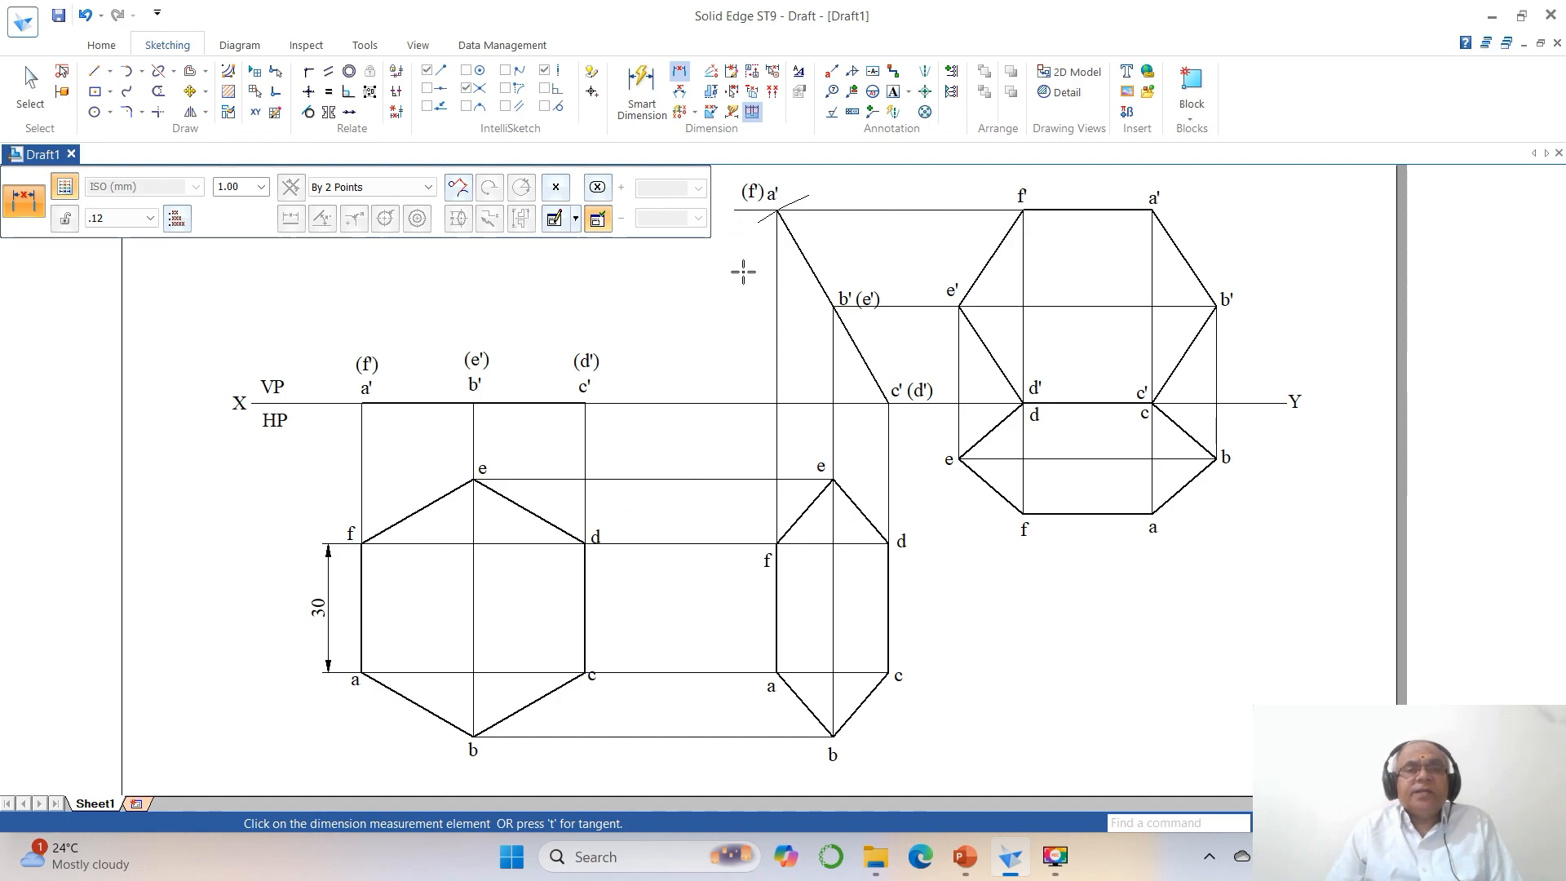
Dimension the vertical height of the inclined front view from the XY line to the horizontal line through a', placing it beside the (f') label.
right_click(730, 296)
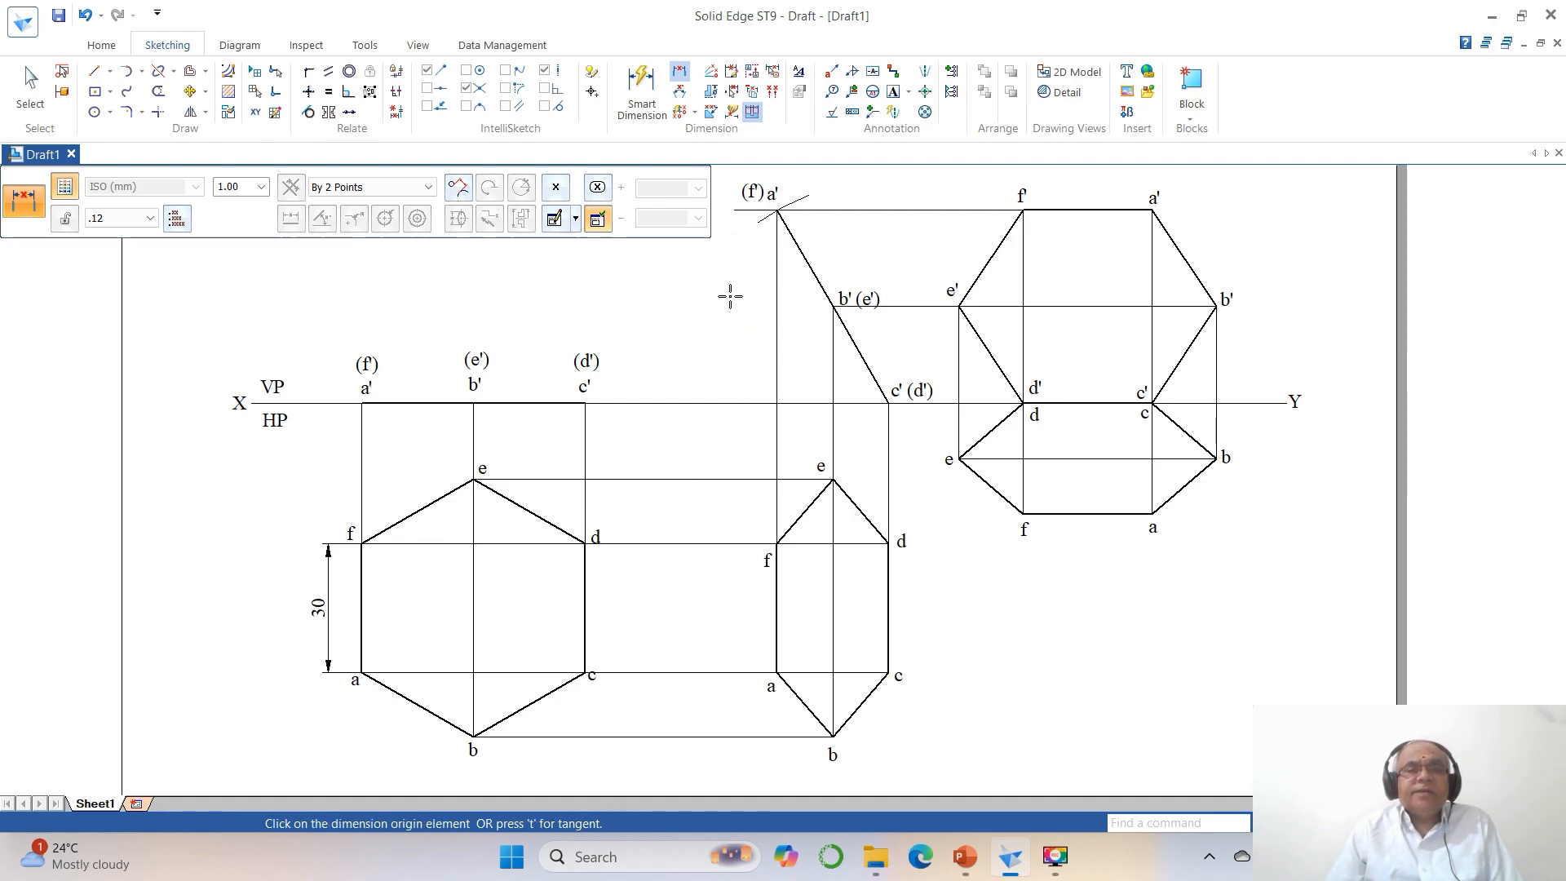
left_click(745, 212)
left_click(733, 403)
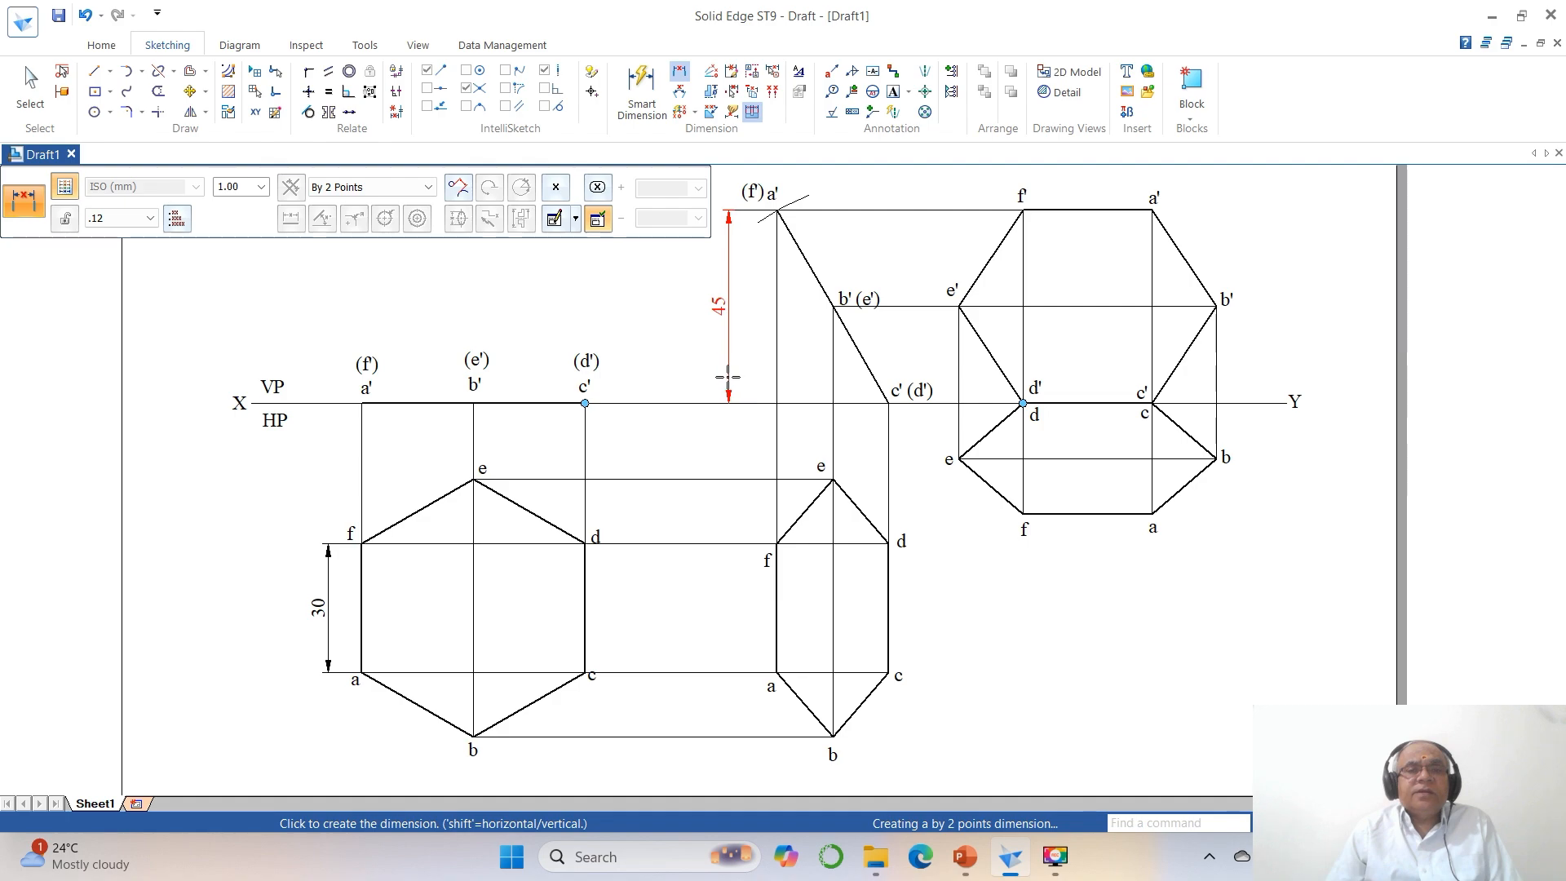
left_click(723, 377)
right_click(1060, 572)
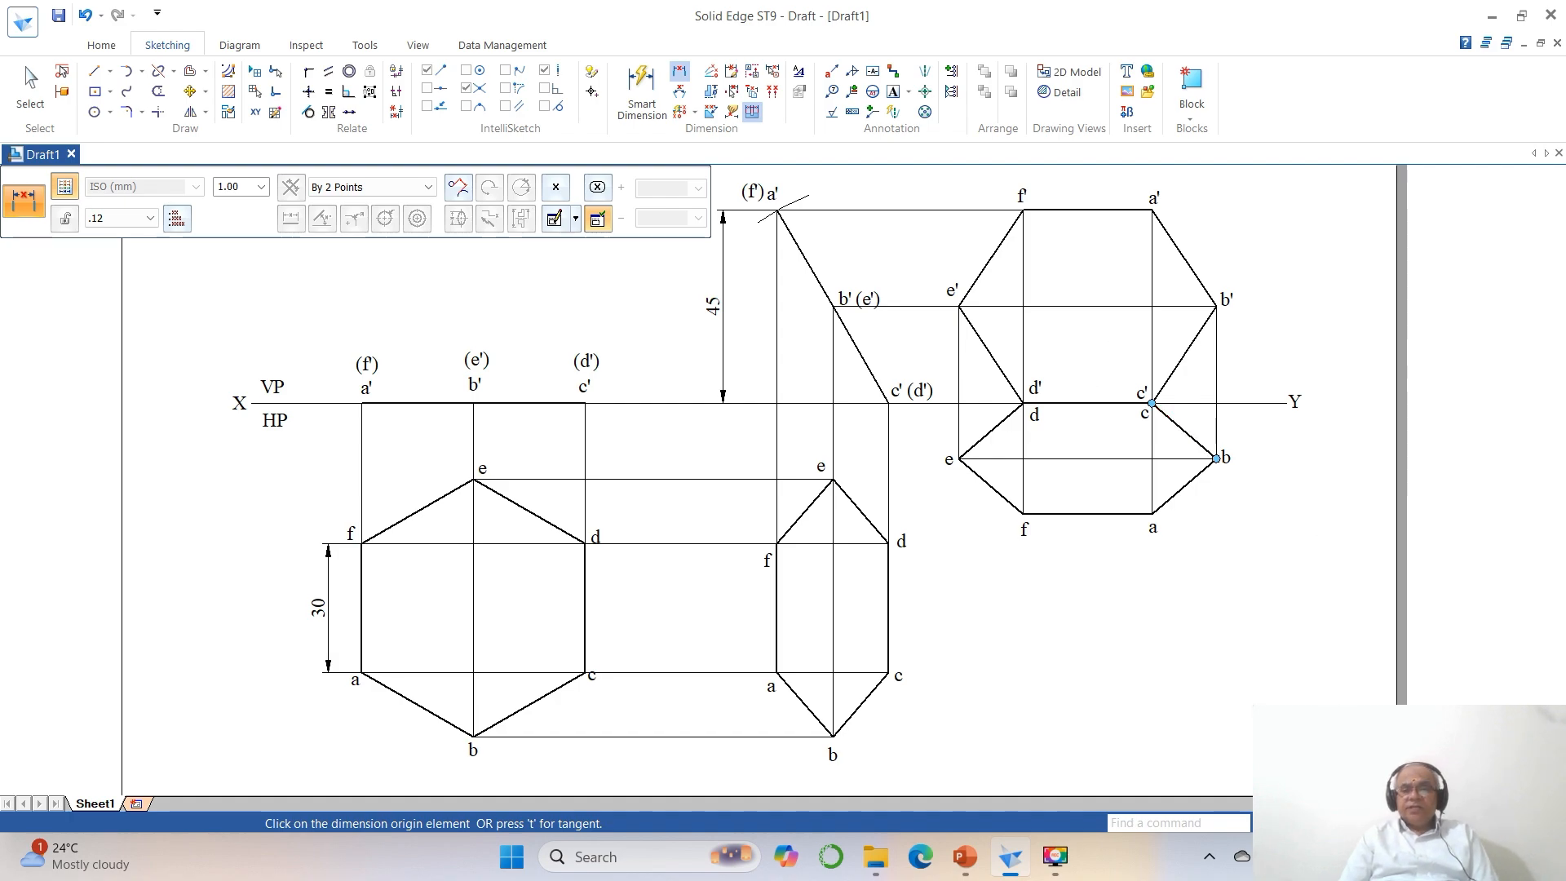
Examine the complete sheet with the problem statement and all the dimensioned projections together.
left_click(1370, 823)
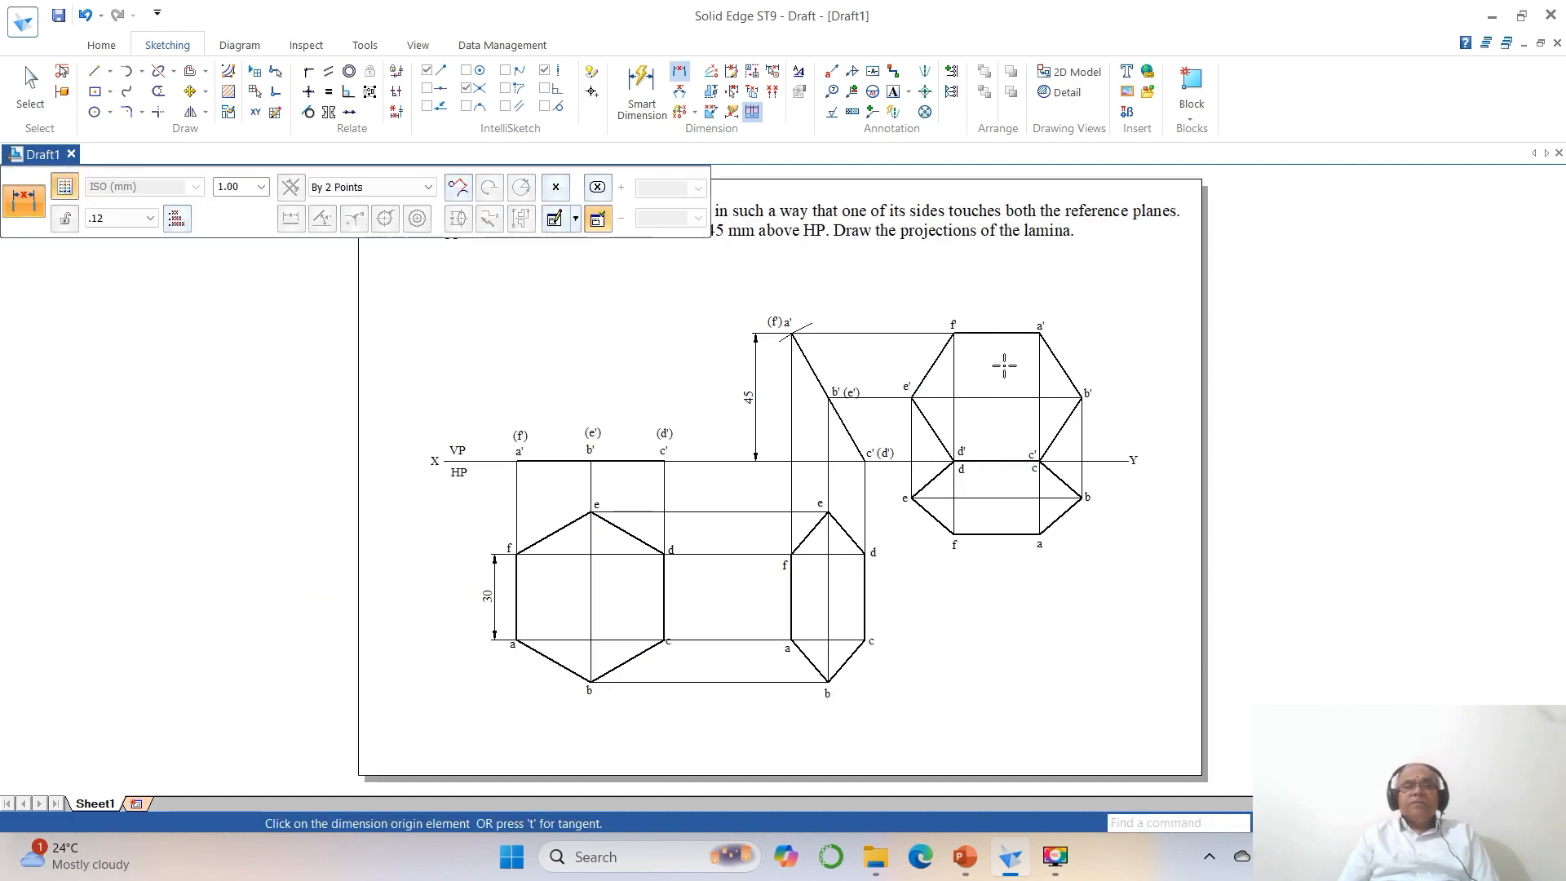
scroll(1004, 365, "down", 1)
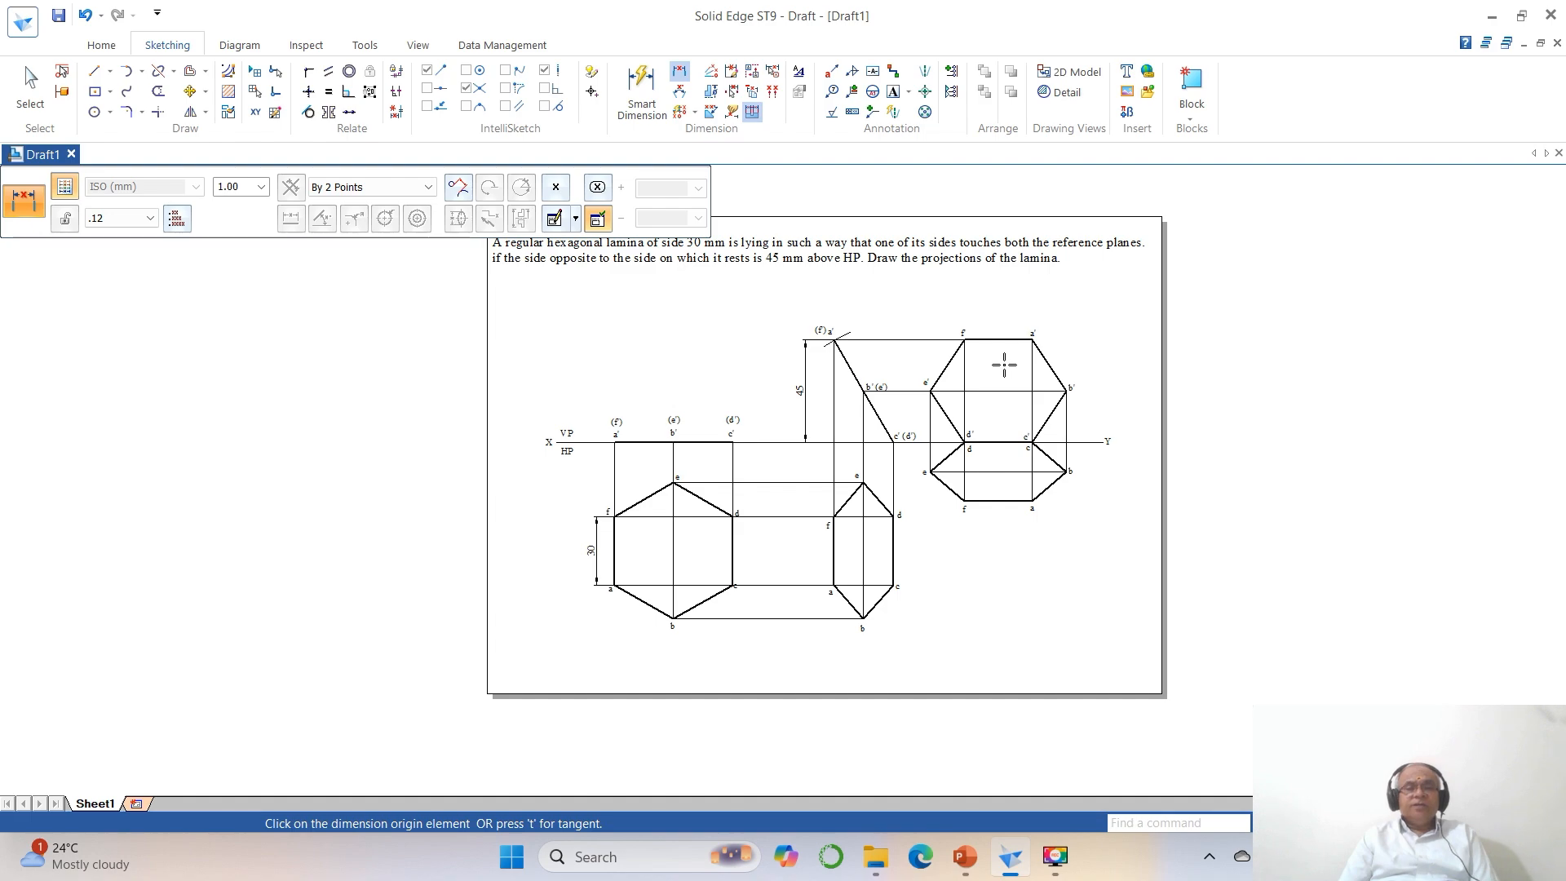
left_click(1321, 822)
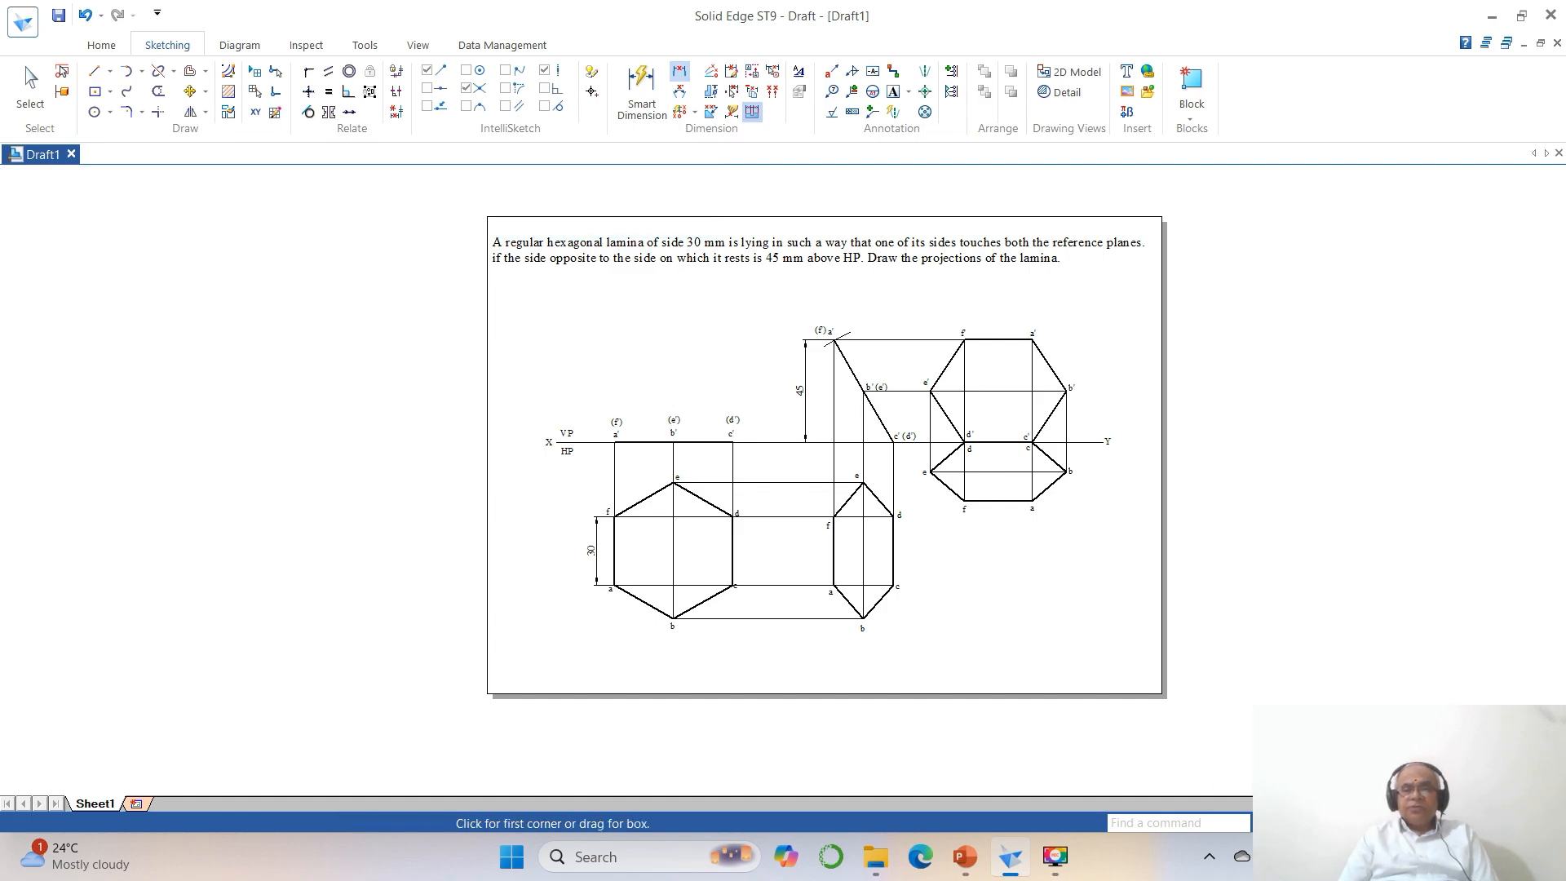
left_click(462, 219)
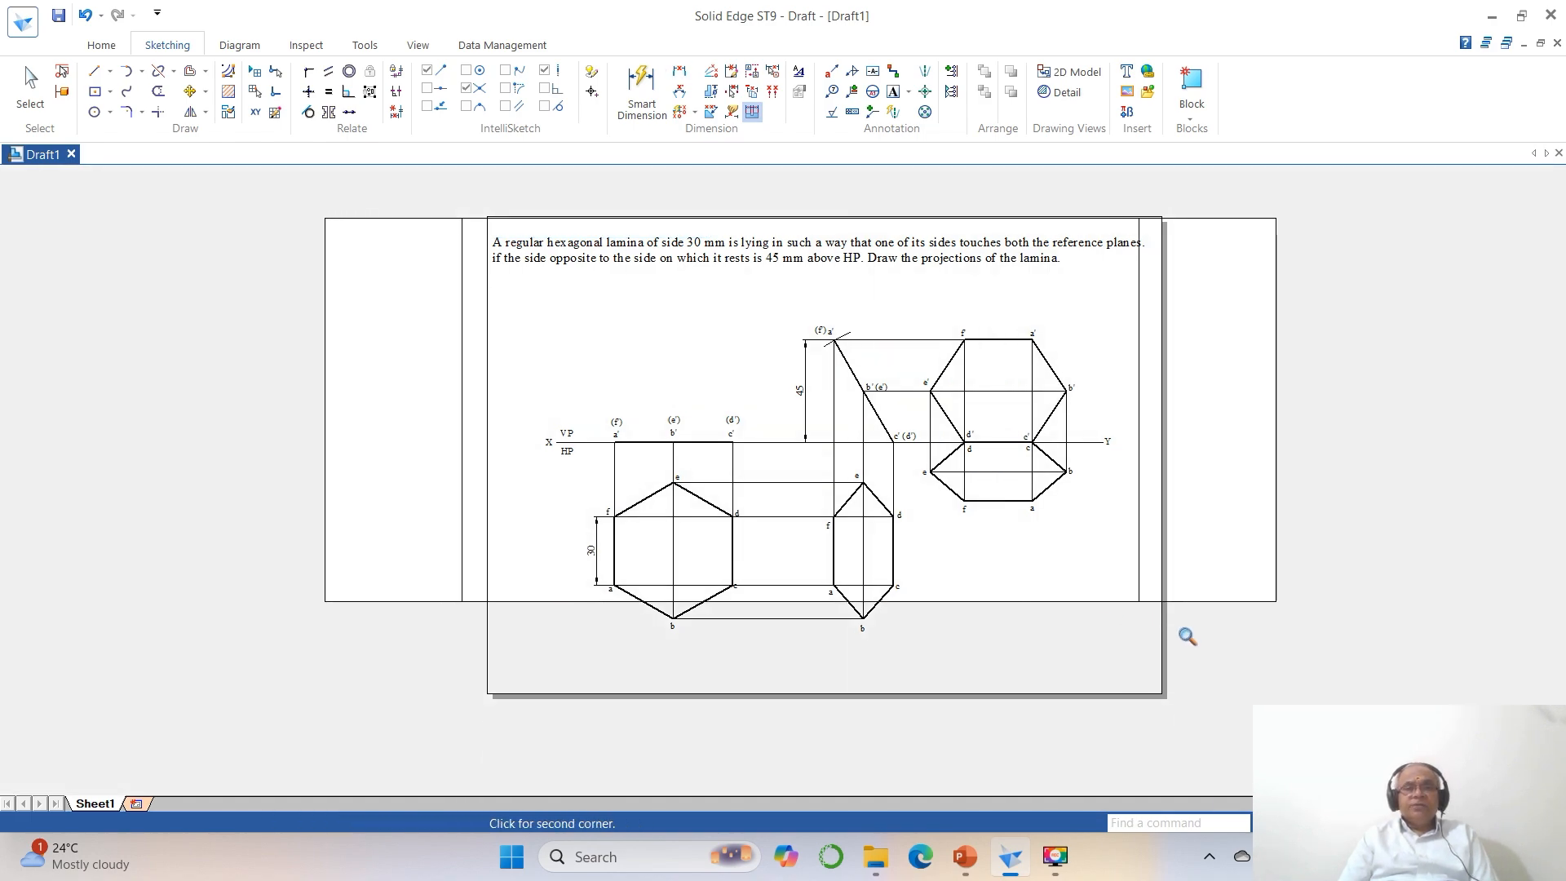
left_click(1273, 685)
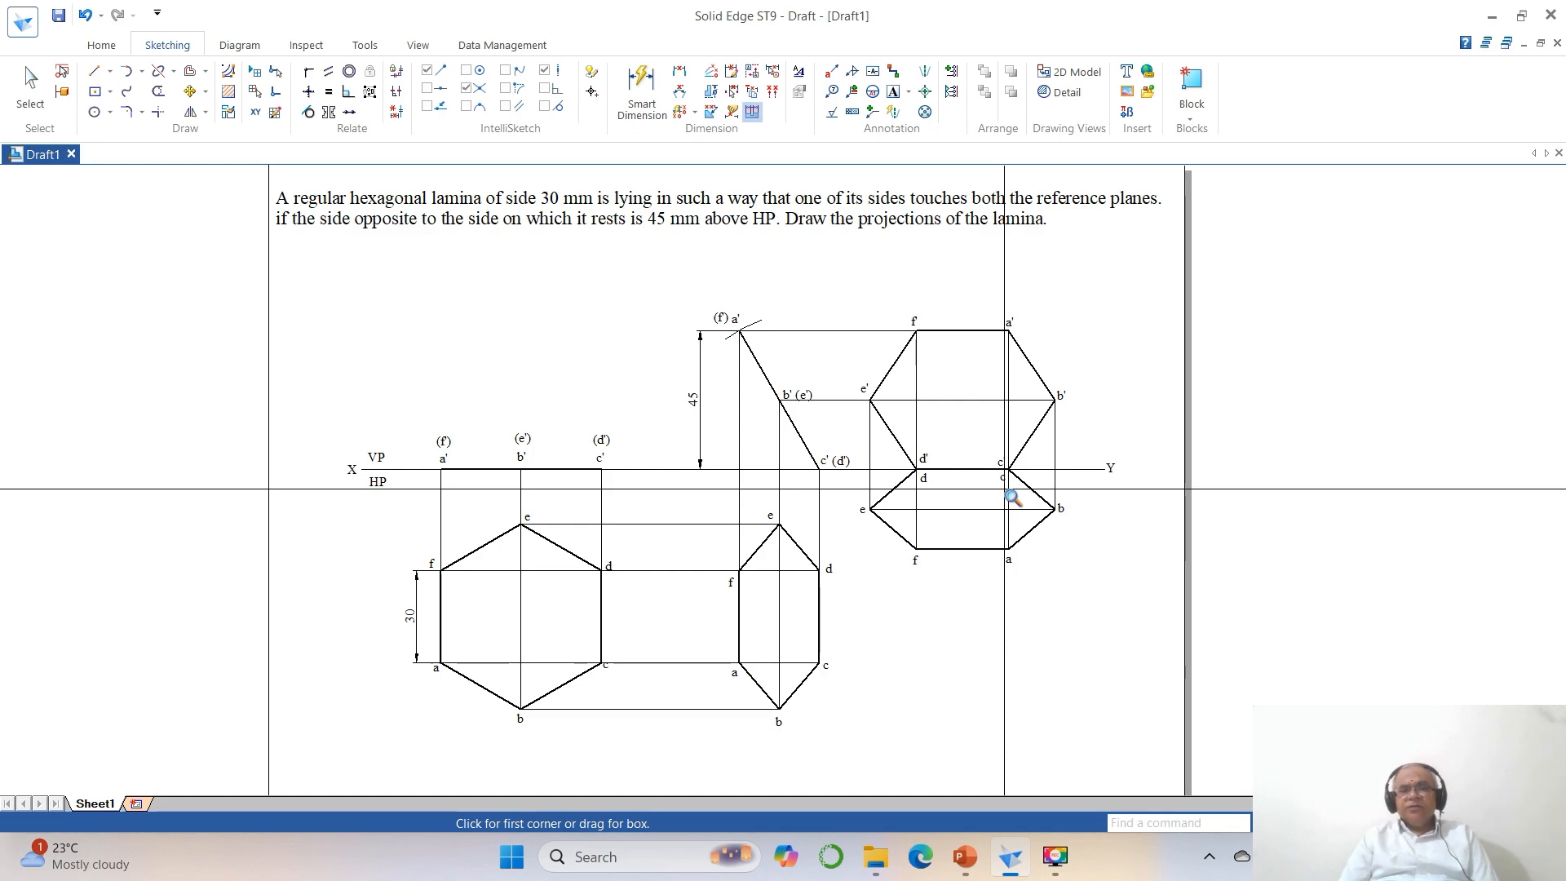
right_click(1318, 629)
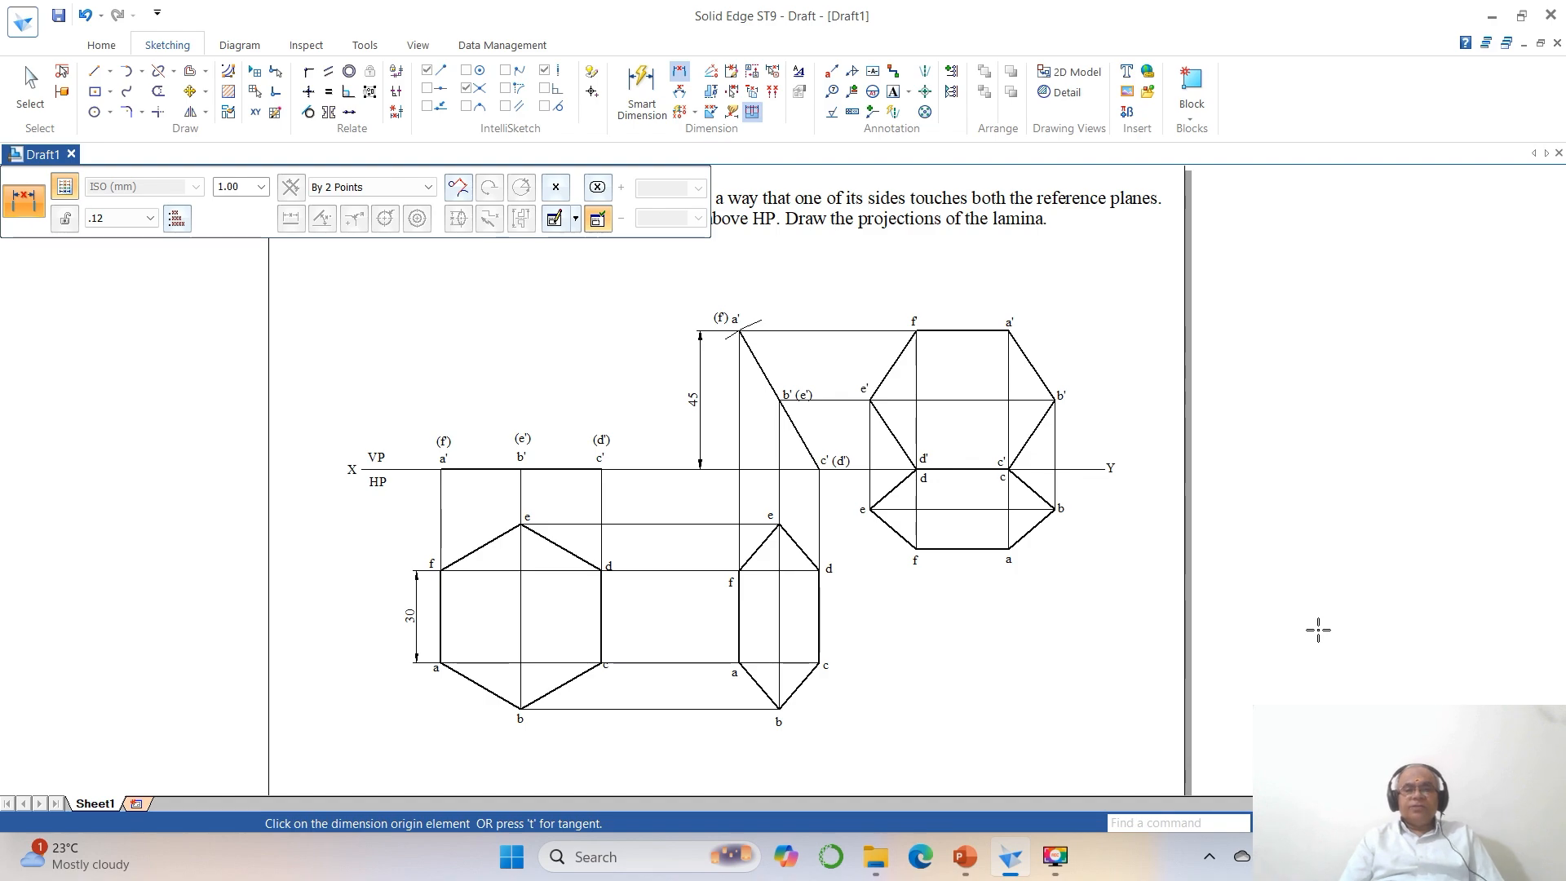